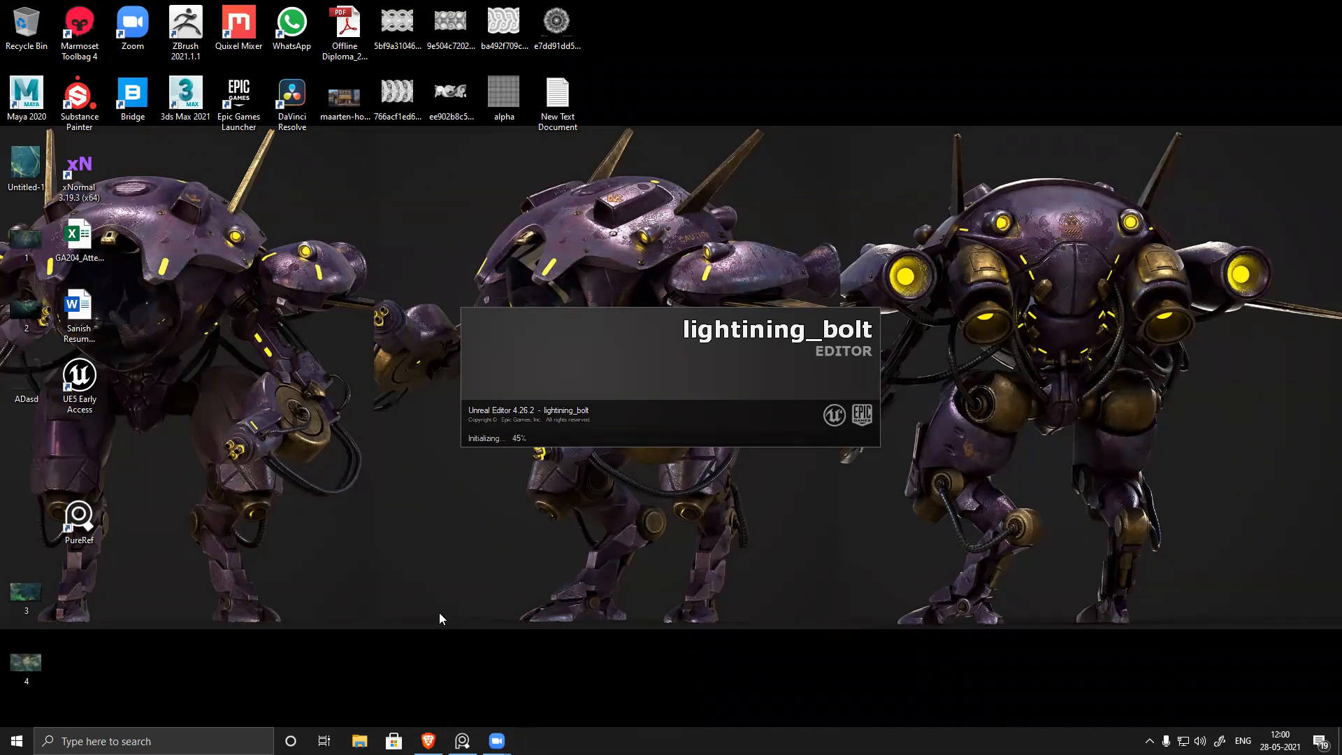
left_click(462, 742)
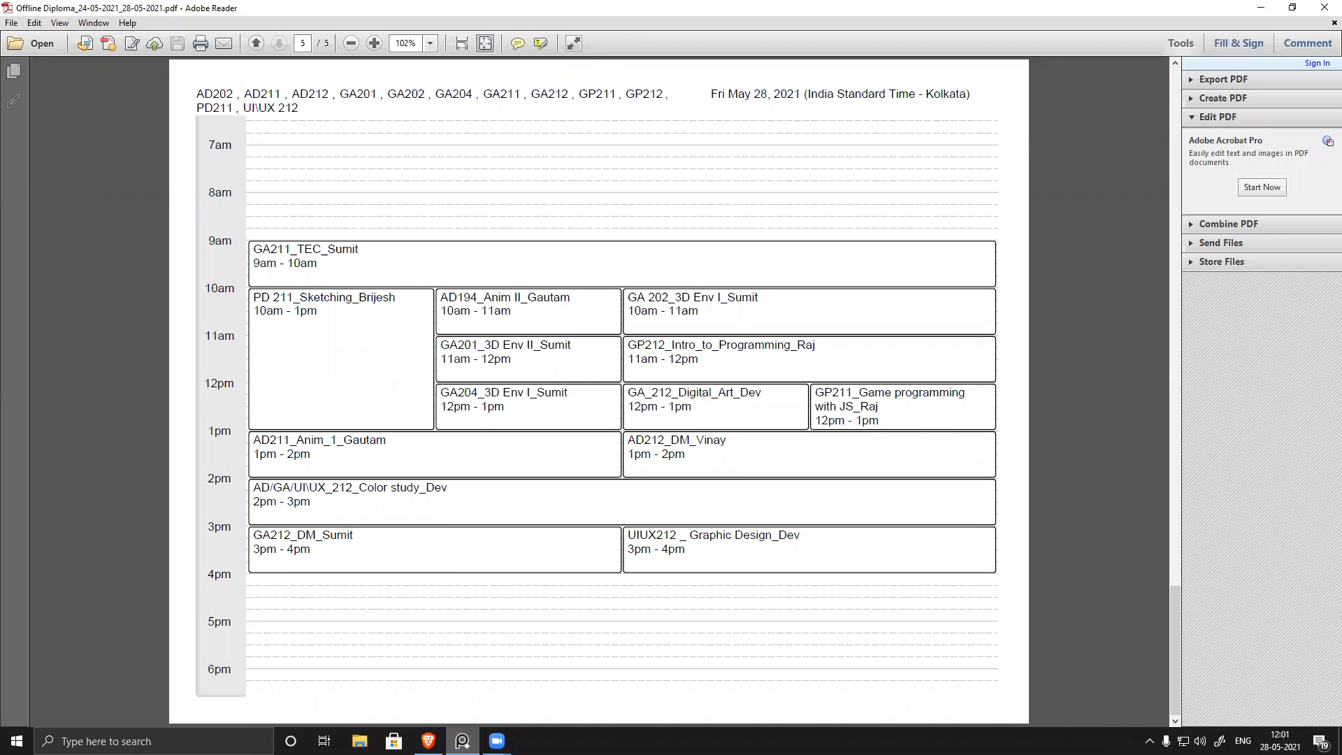
key("alt+F4")
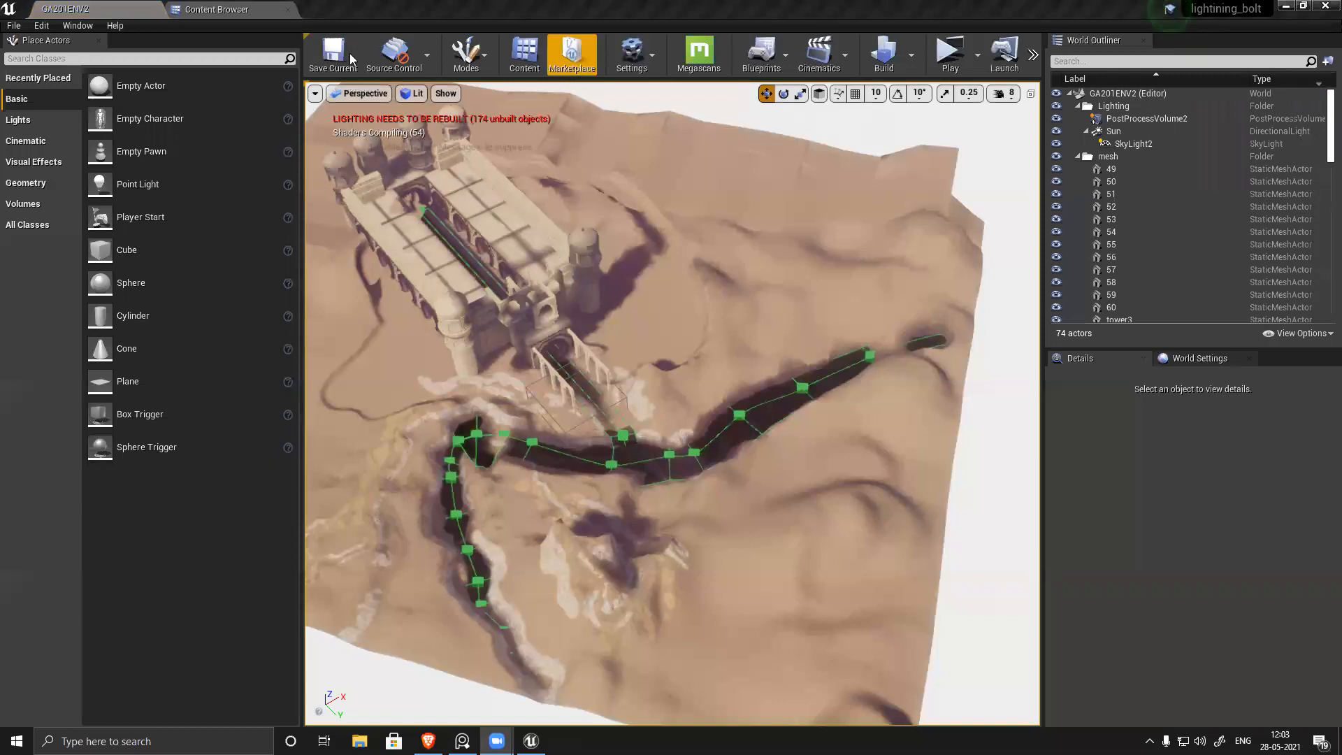
Step: Open the recent level diorama_204
left_click(14, 25)
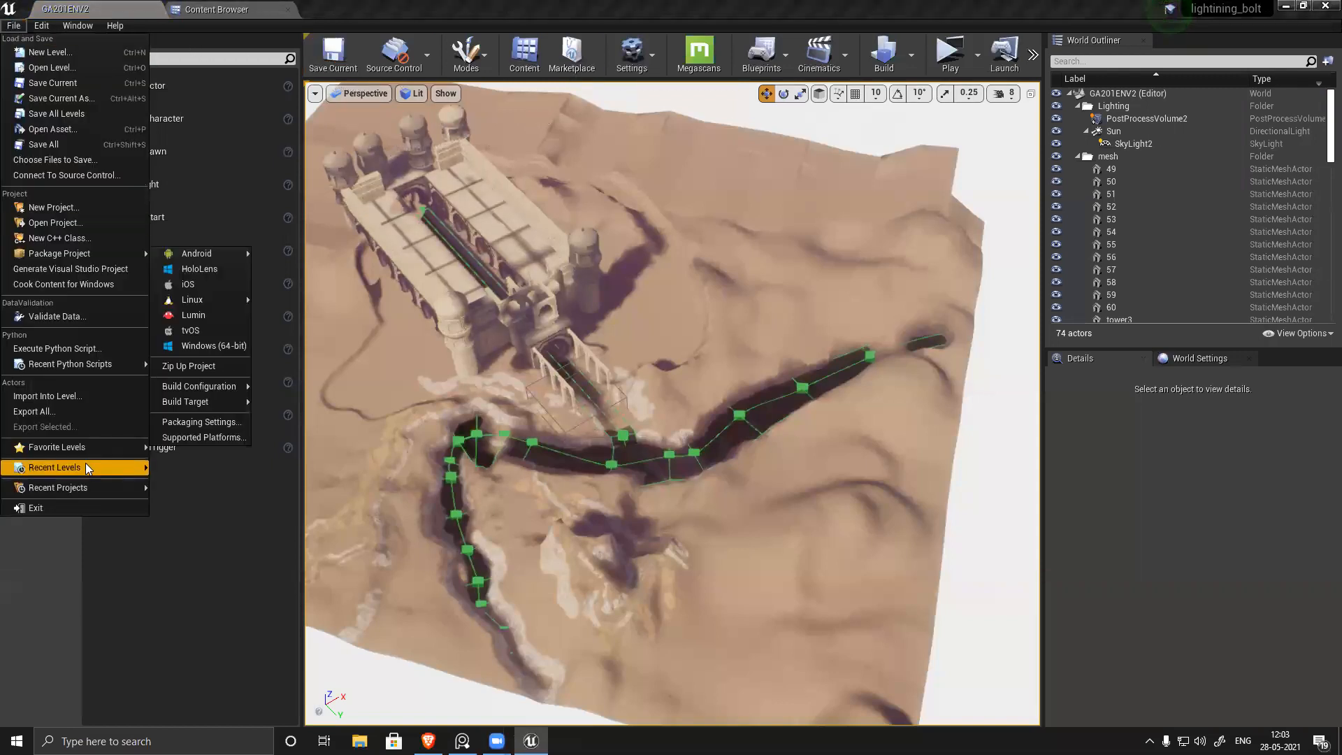
mouse_move(84, 448)
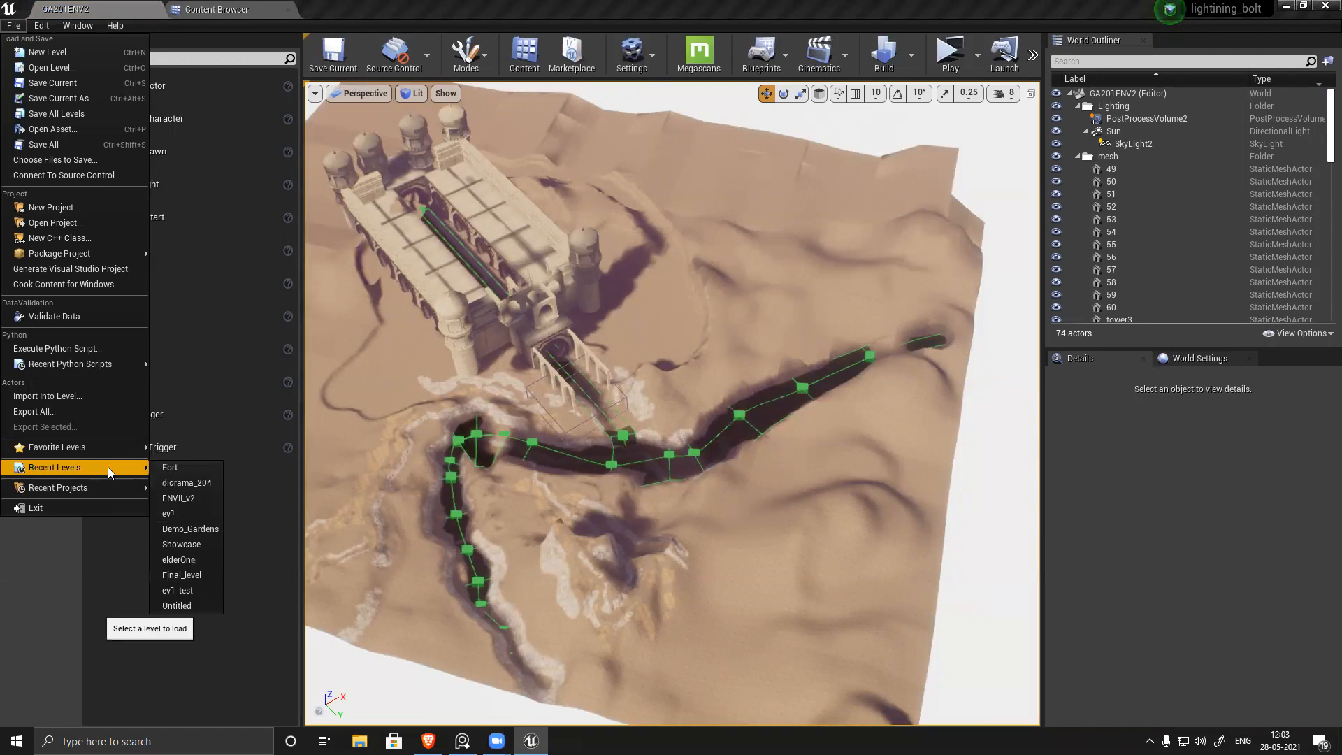
left_click(187, 482)
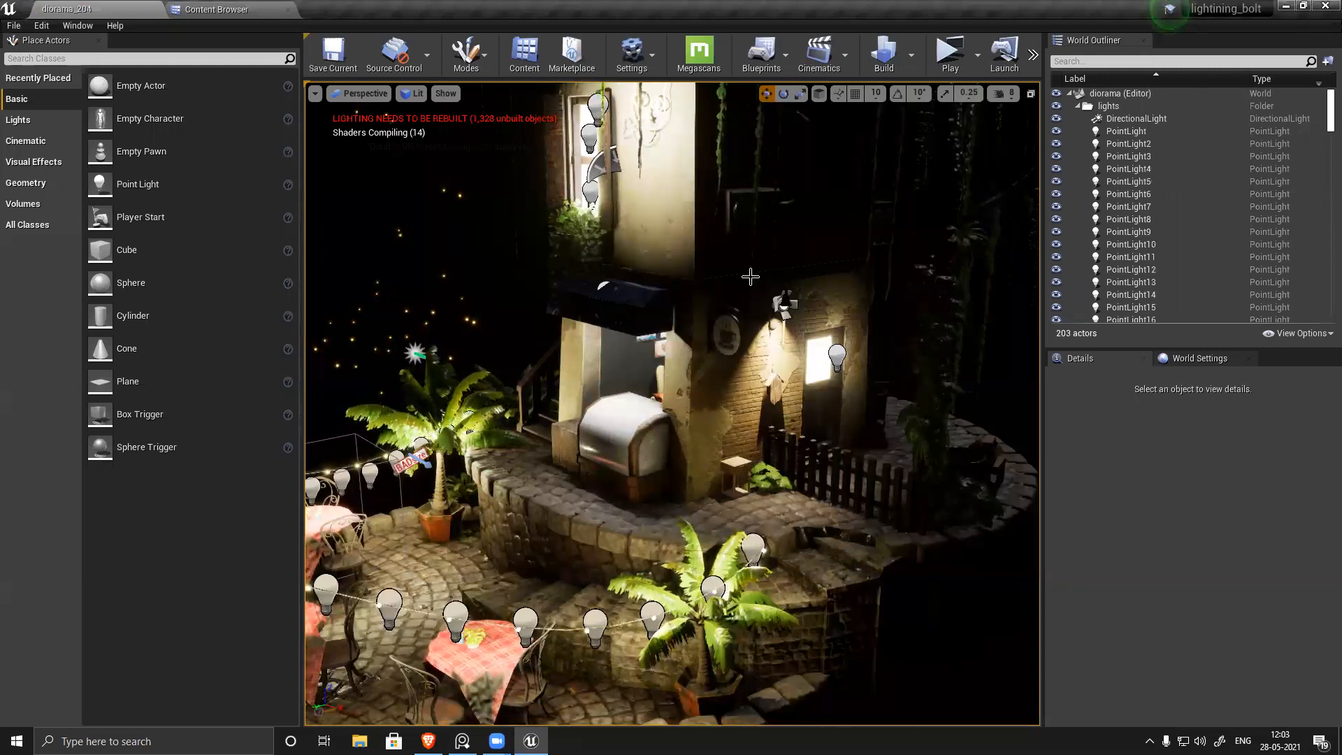
Step: Examine the night café diorama from several angles, with the light and emitter icons both shown and hidden
right_click_drag(547, 675, 592, 669)
key("s")
scroll(656, 440, "up", 6)
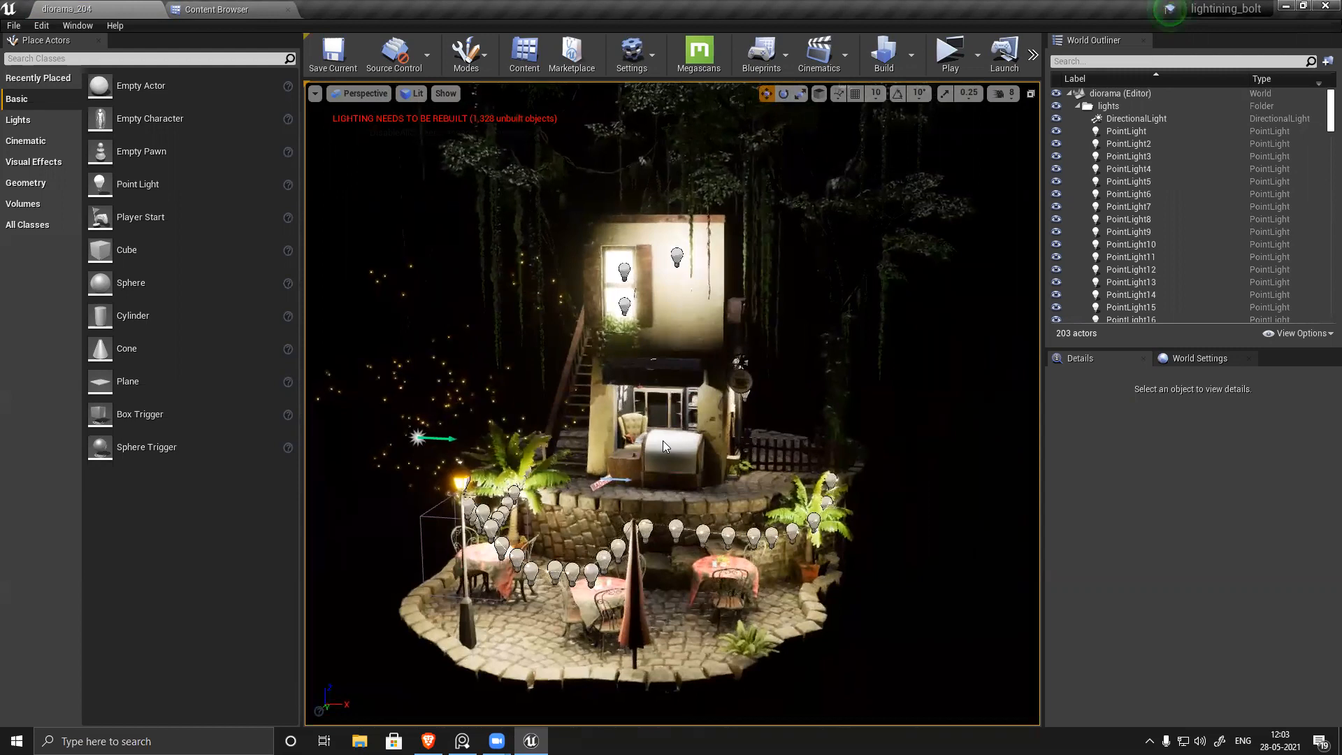
right_click_drag(662, 441, 728, 455)
key("g")
scroll(703, 454, "up", 6)
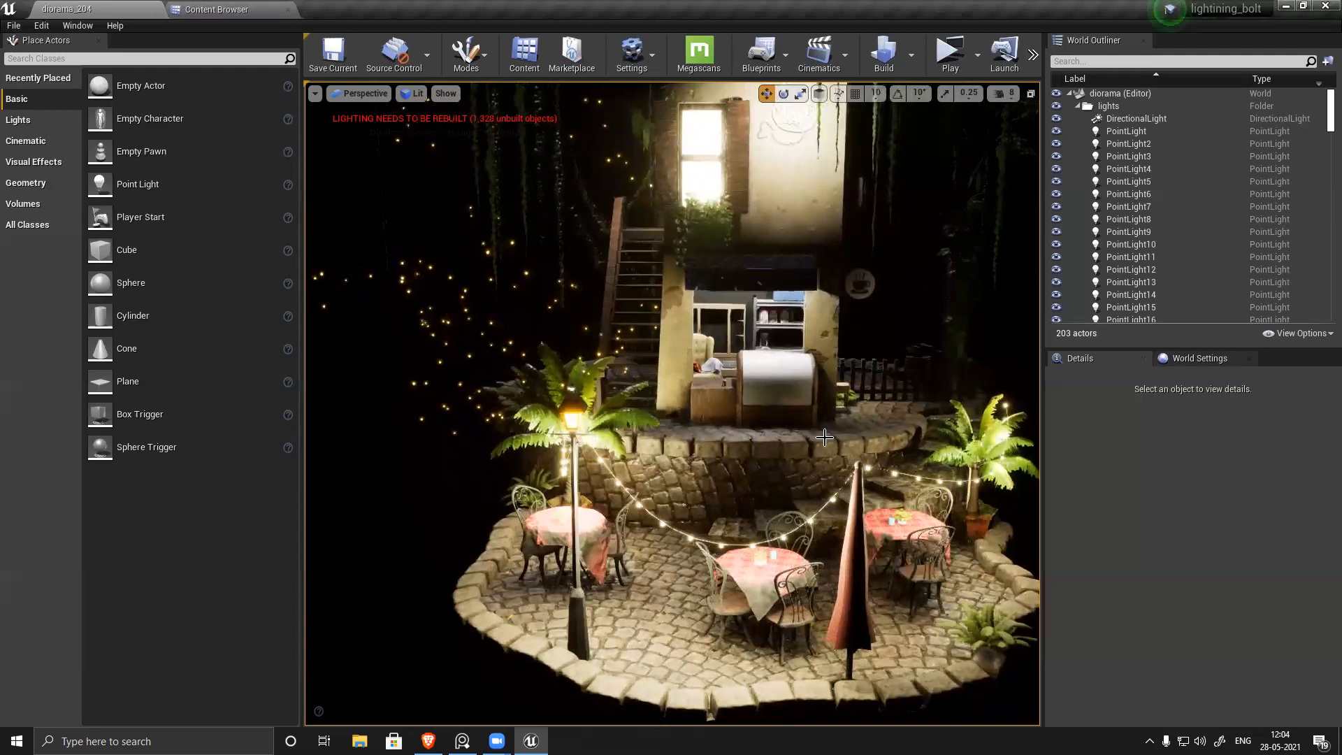
left_click_drag(730, 441, 811, 476, "alt")
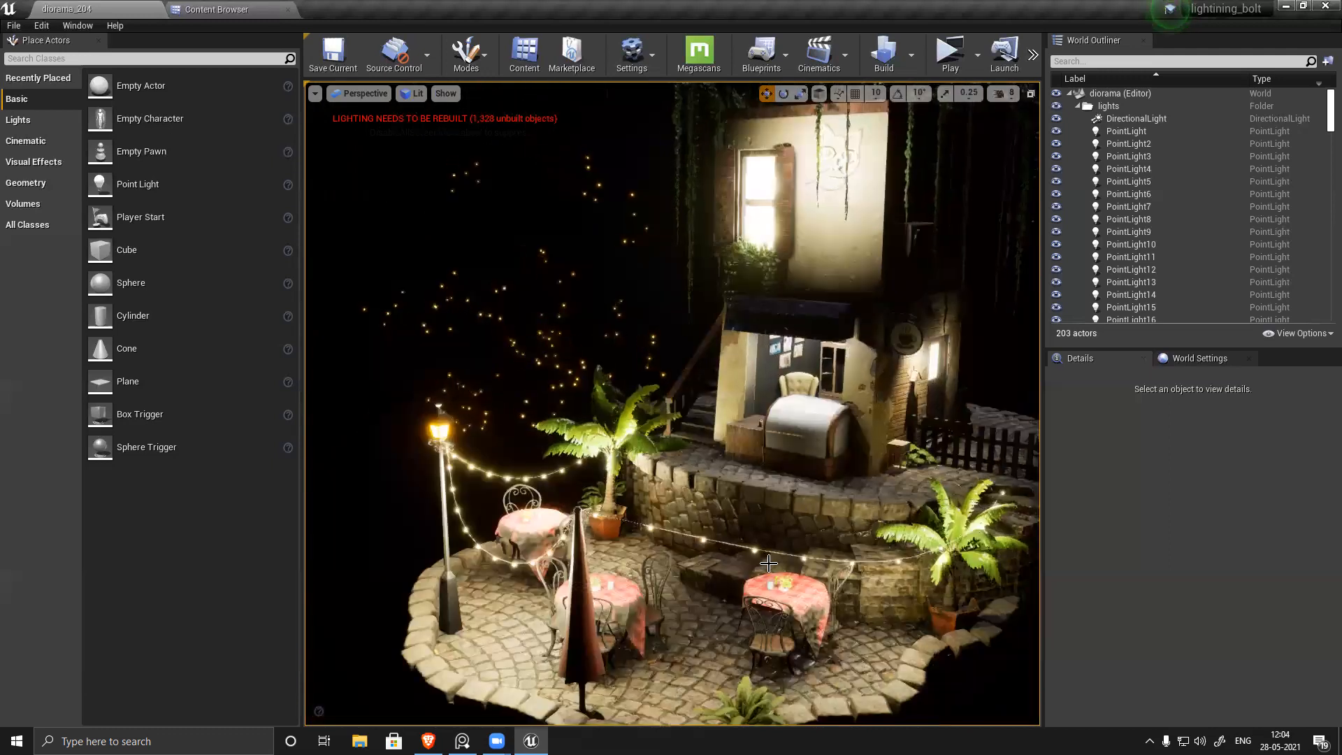
left_click_drag(795, 509, 664, 603, "alt")
left_click_drag(474, 480, 507, 349, "alt")
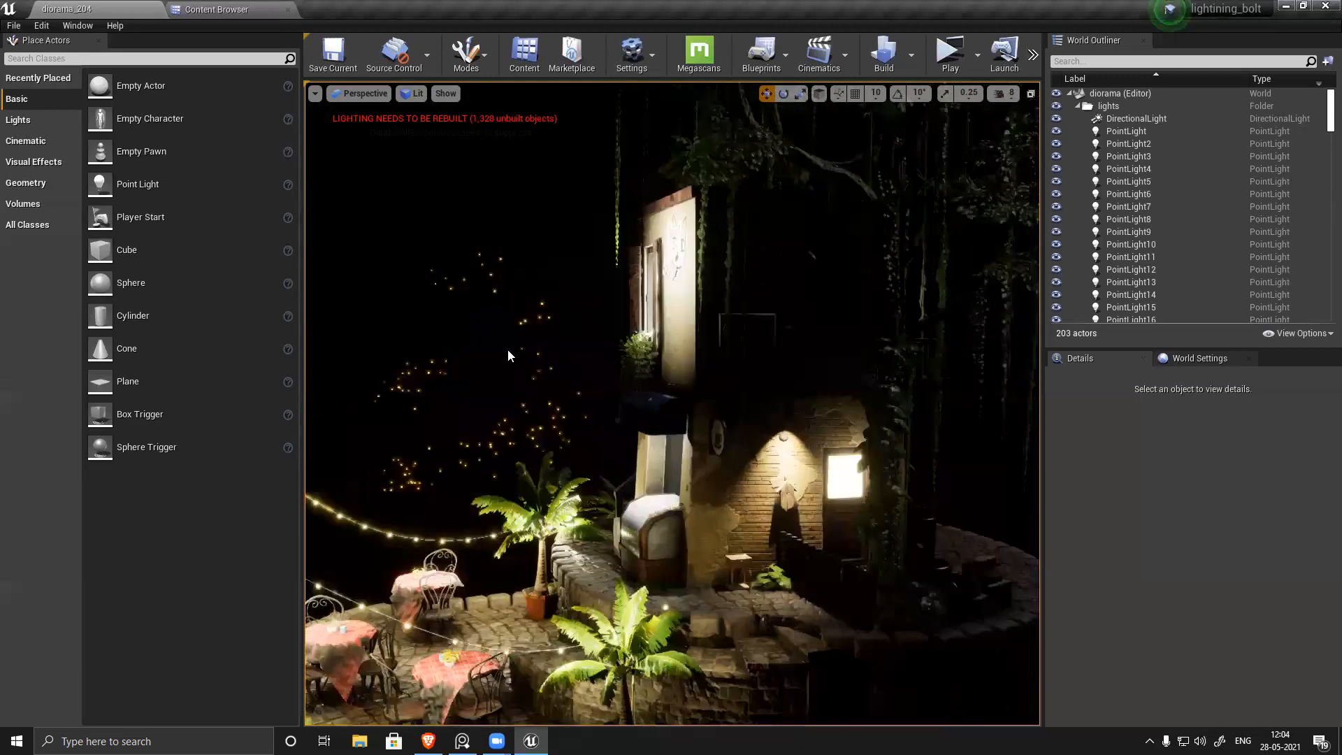
left_click_drag(575, 523, 575, 523, "alt")
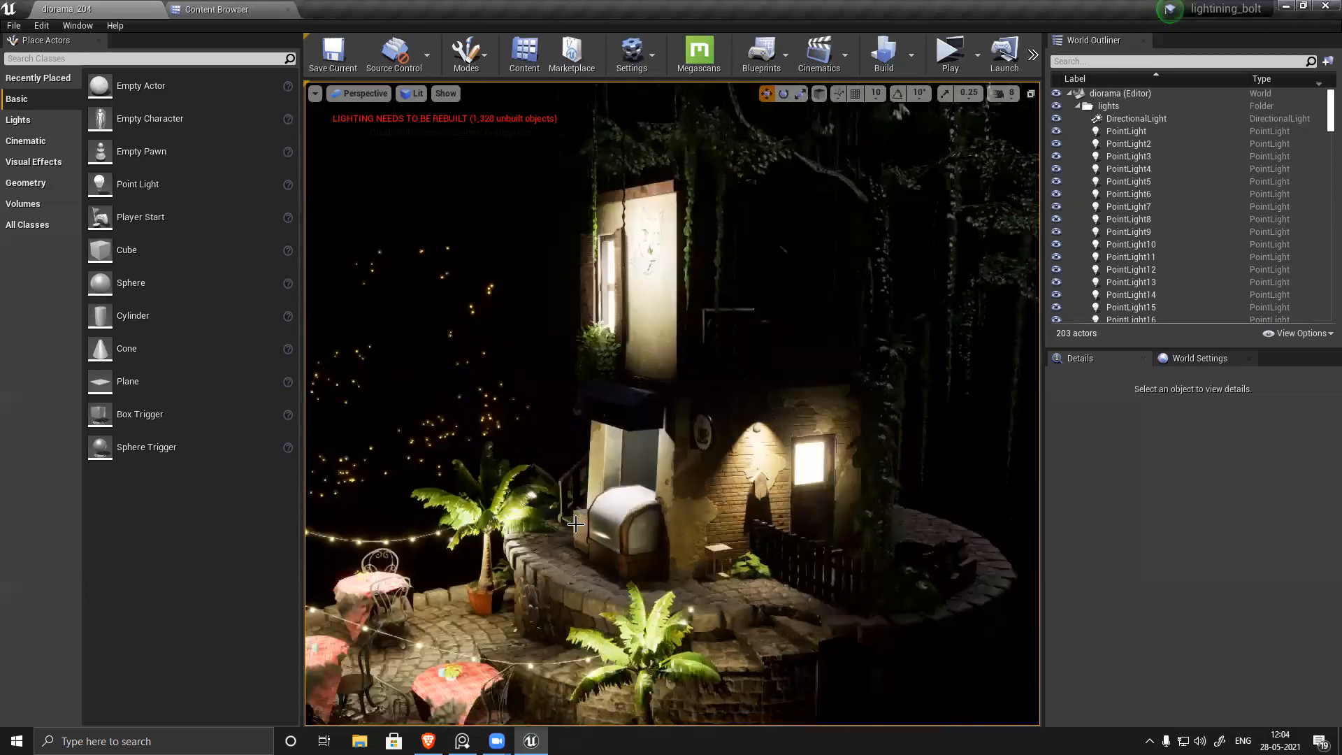
key("g")
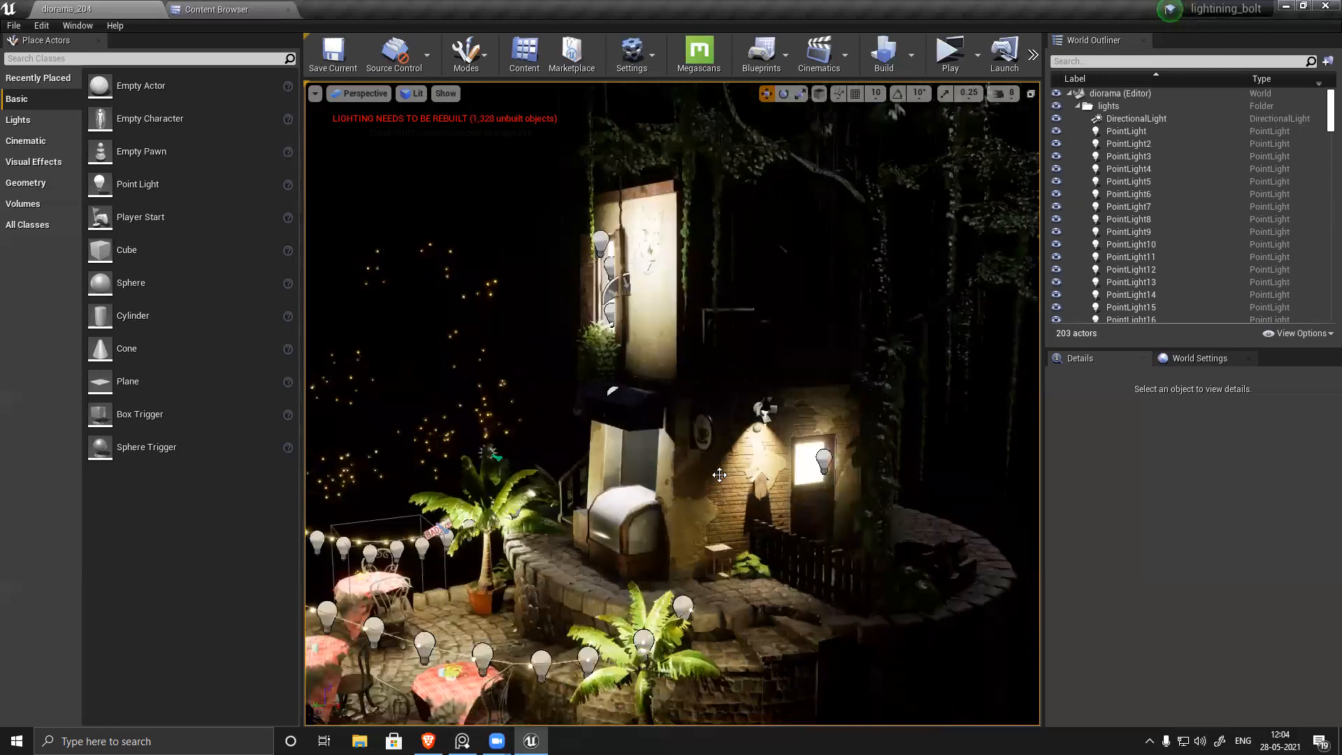
Step: Select the firefly emitter beside the staircase to inspect its details, and view its particles around the café from the front
left_click(490, 453)
left_click_drag(654, 504, 656, 504, "alt")
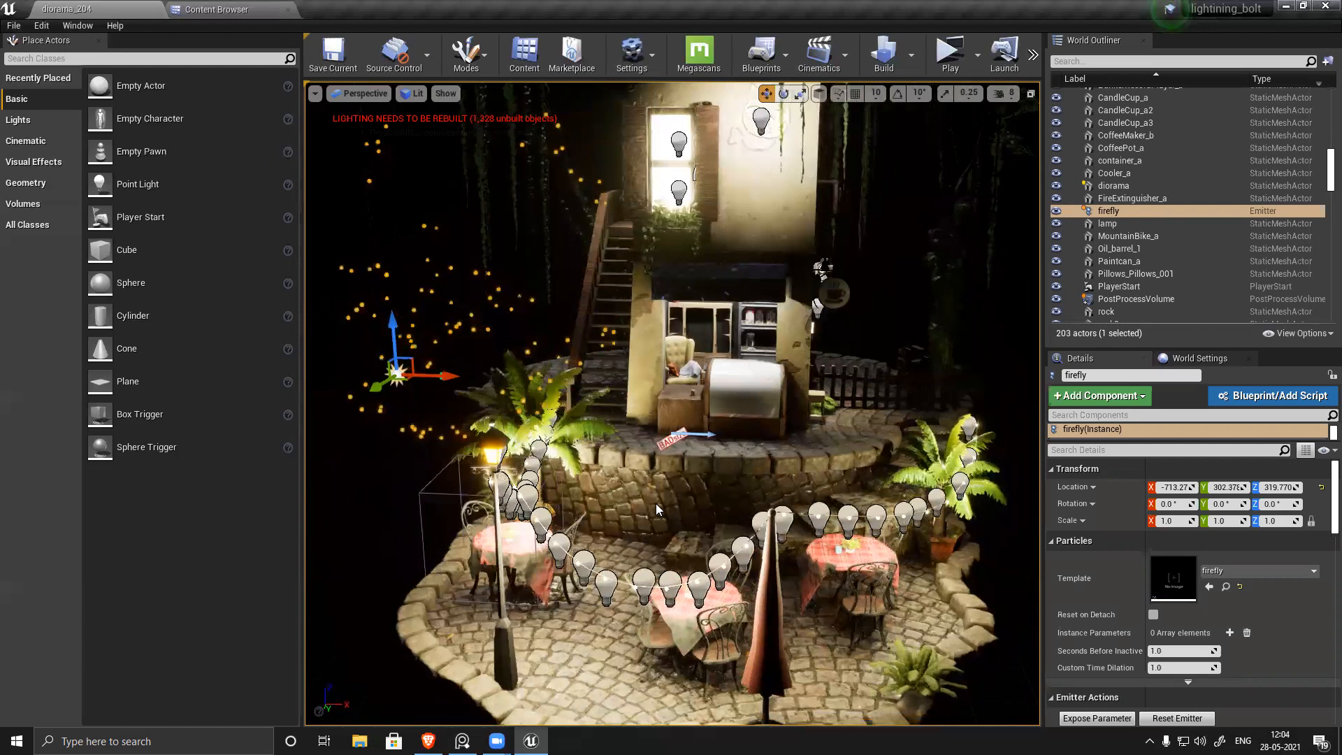
left_click(831, 292)
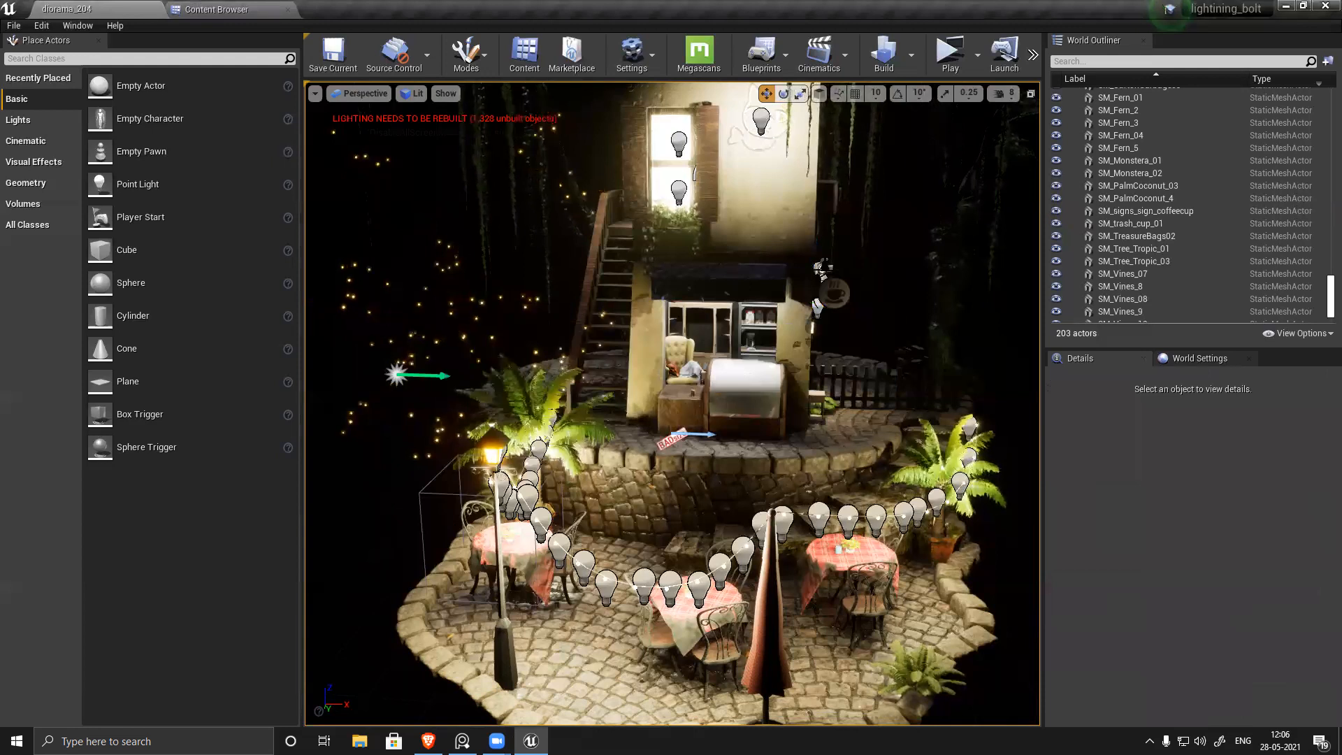
mouse_move(720, 521)
left_mouse_down("alt")
mouse_move(658, 538)
mouse_move(740, 526)
left_mouse_up("alt")
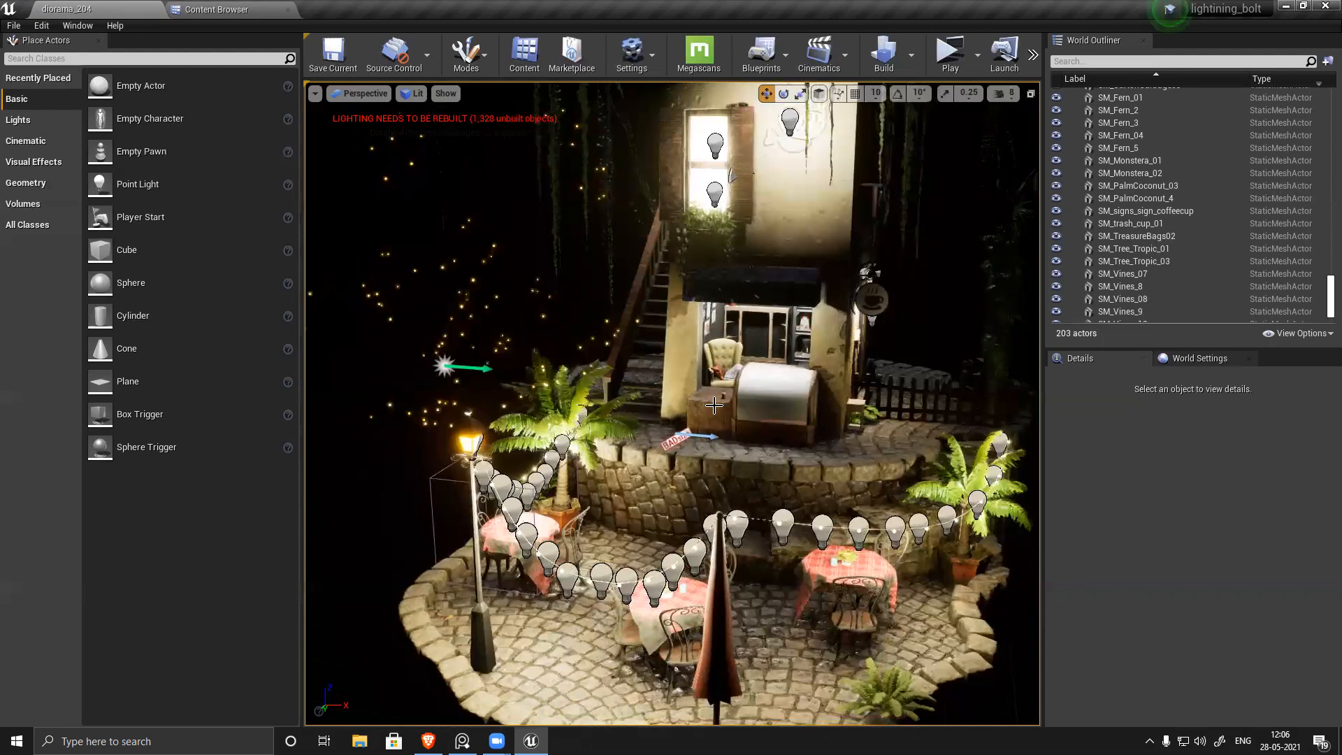
mouse_move(684, 424)
left_mouse_down("alt")
mouse_move(720, 424)
mouse_move(683, 418)
left_mouse_up("alt")
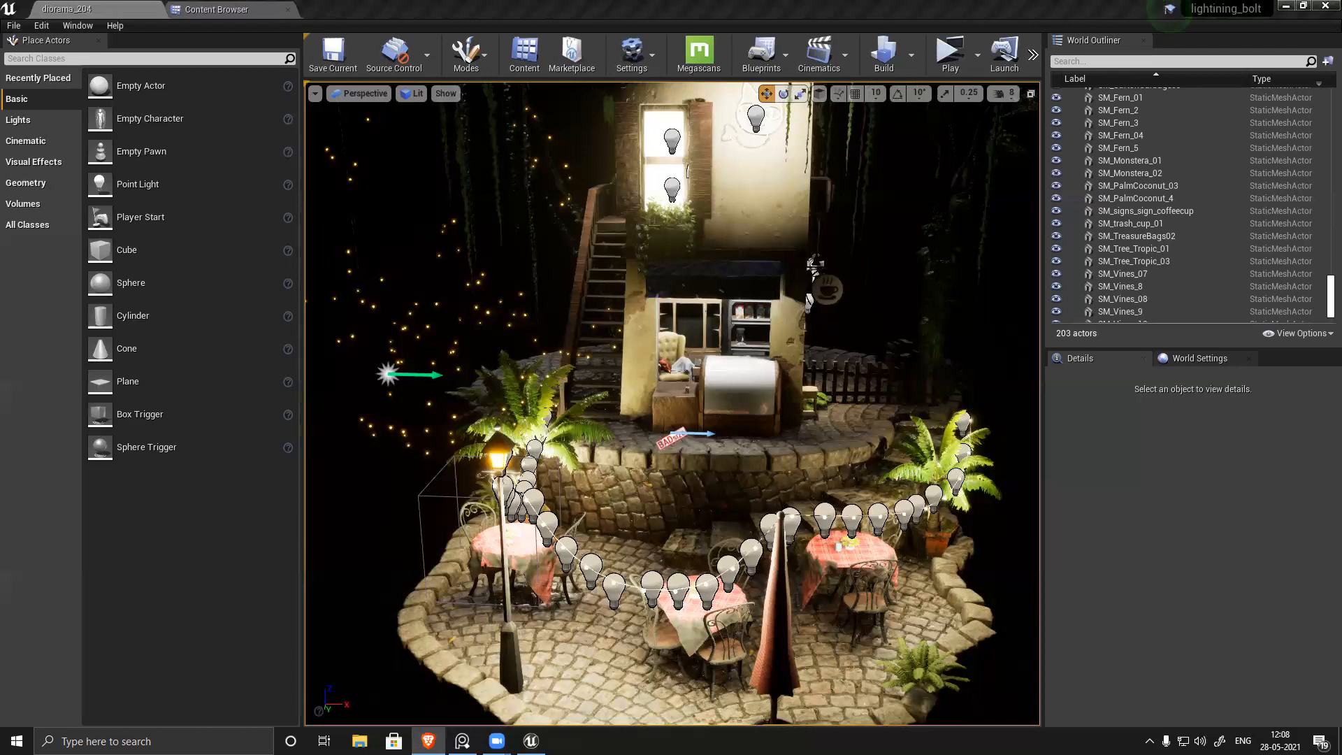
key("alt+Tab")
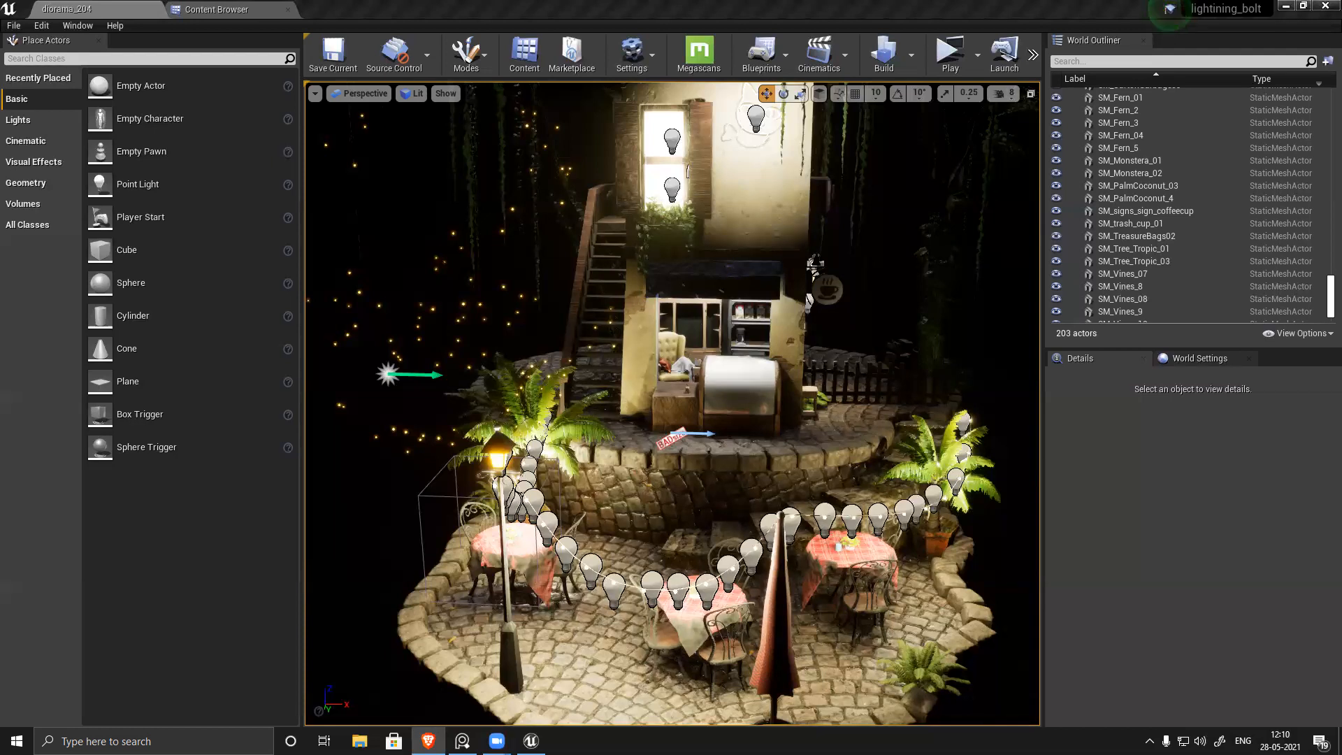
key("alt+Tab")
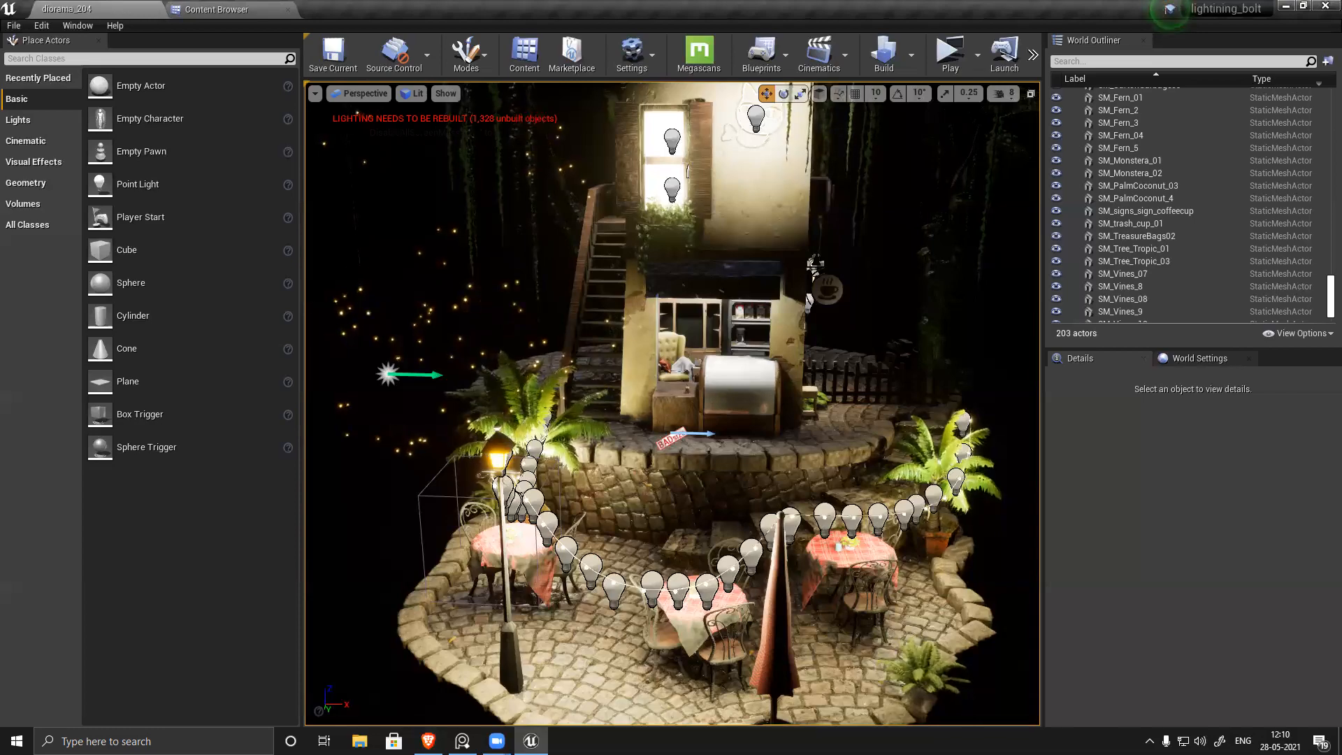
key("alt+Tab")
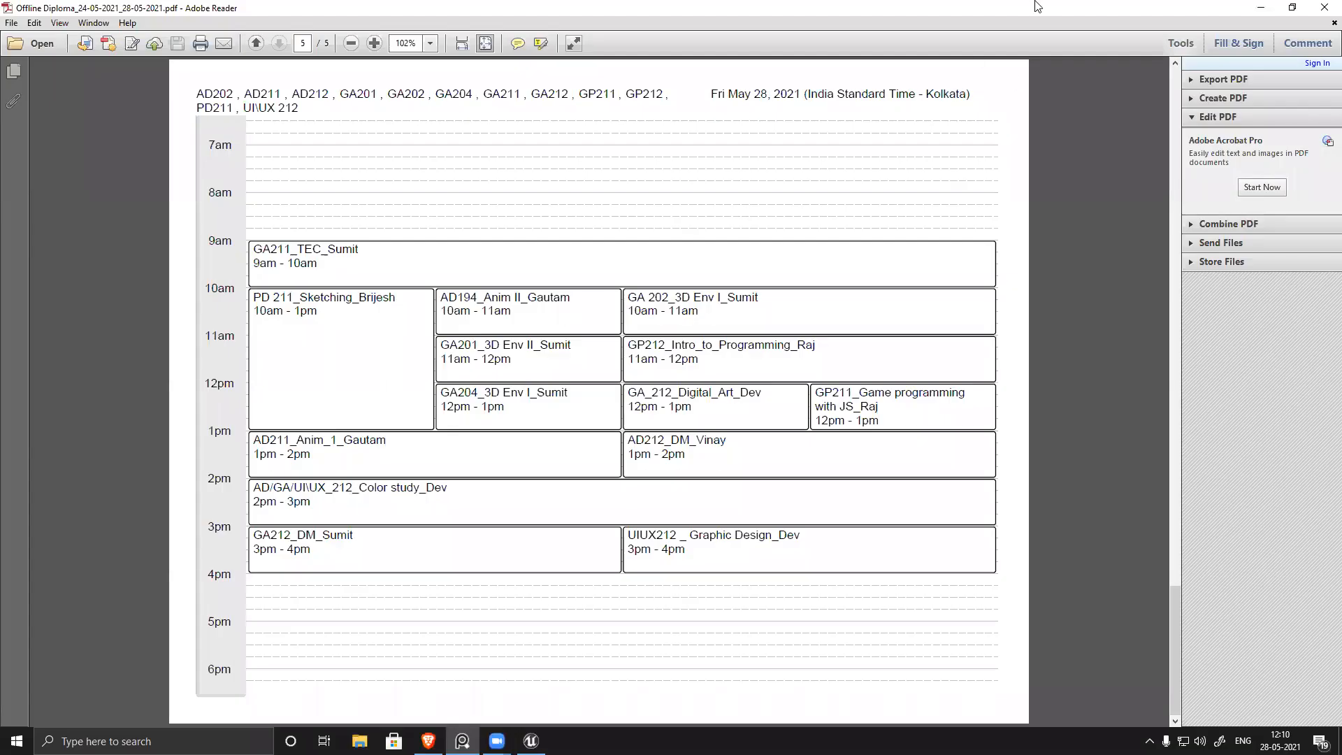
left_click(1261, 7)
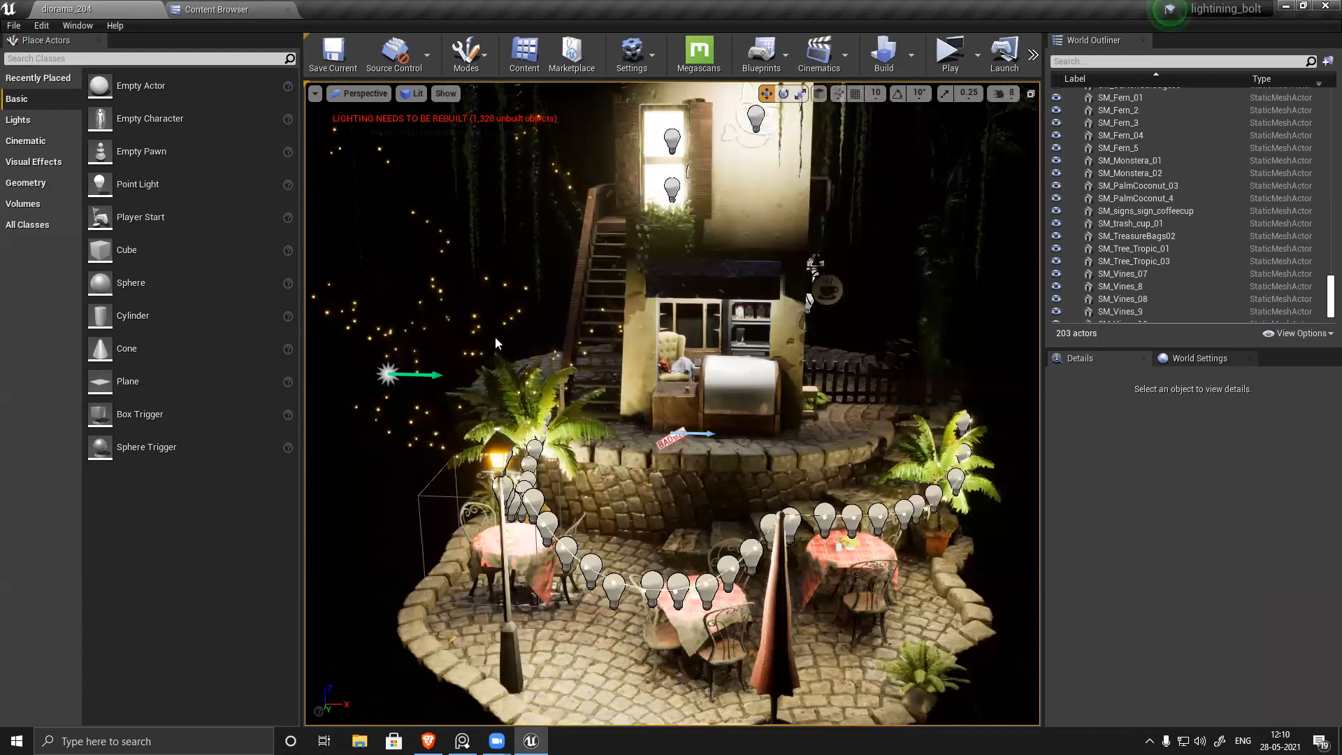
Step: Move the firefly emitter to the fence beside the café, at about X 315, Y -179 and Z 265.5
left_click(567, 386)
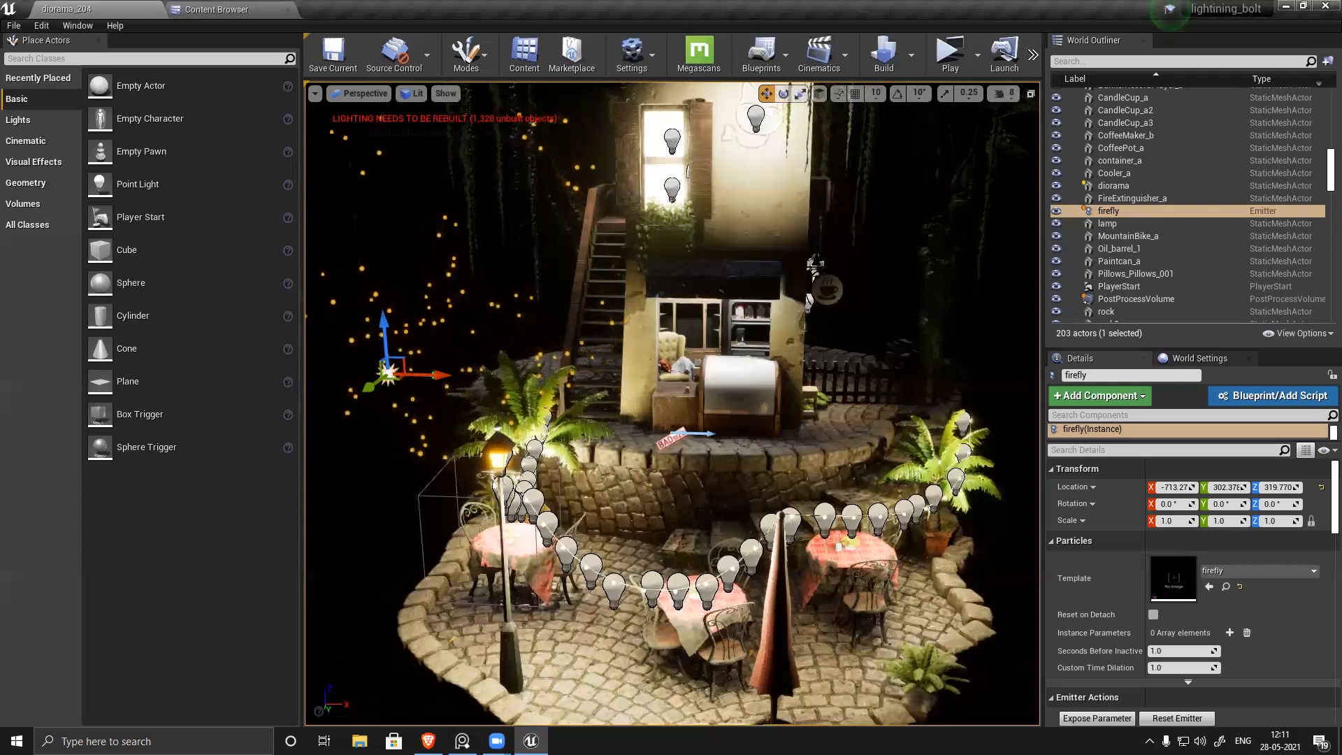
double_click(1174, 578)
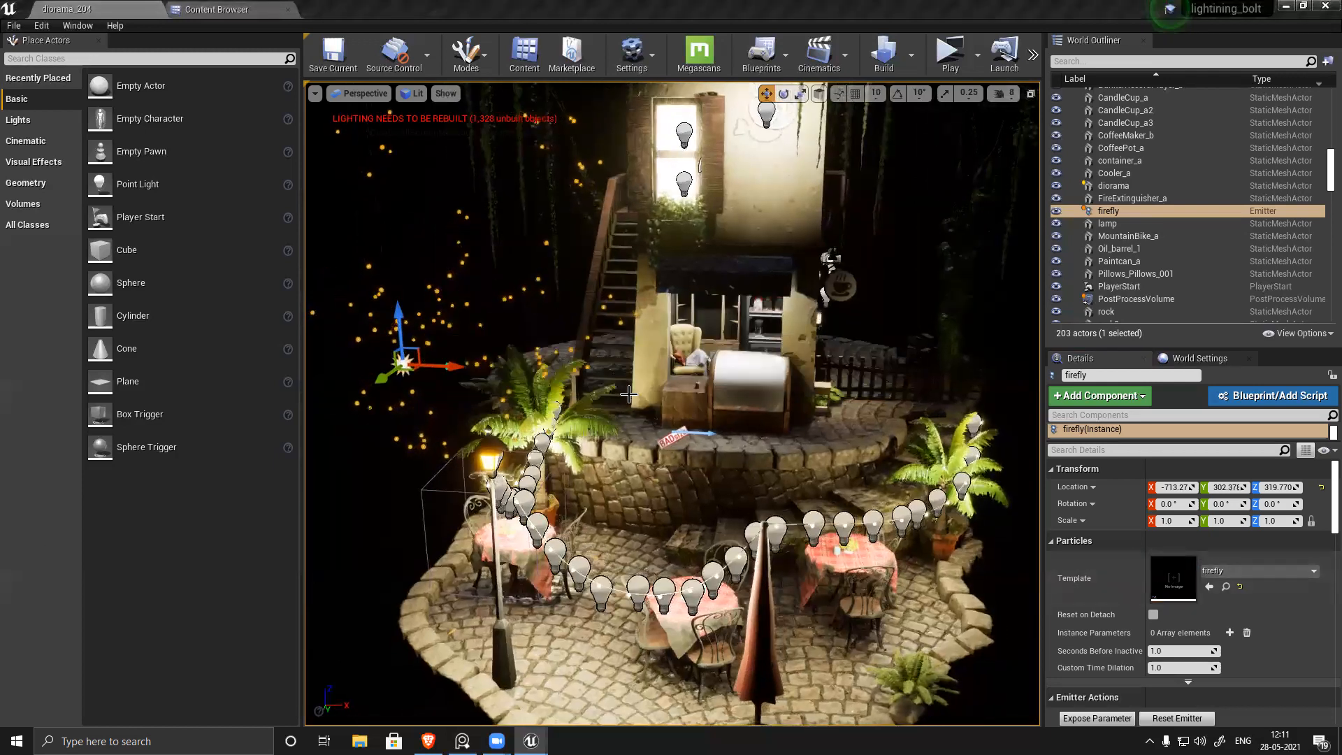
left_click_drag(628, 395, 956, 463)
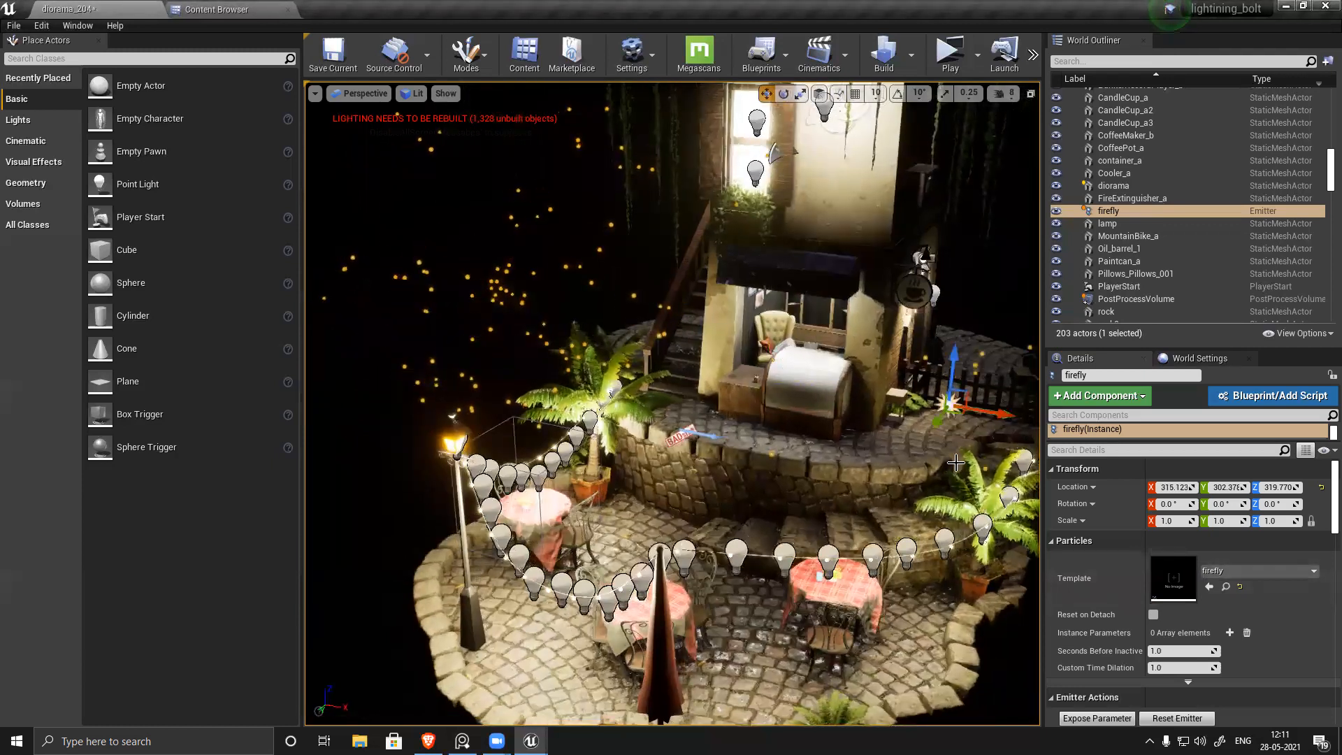
left_click_drag(707, 369, 762, 315)
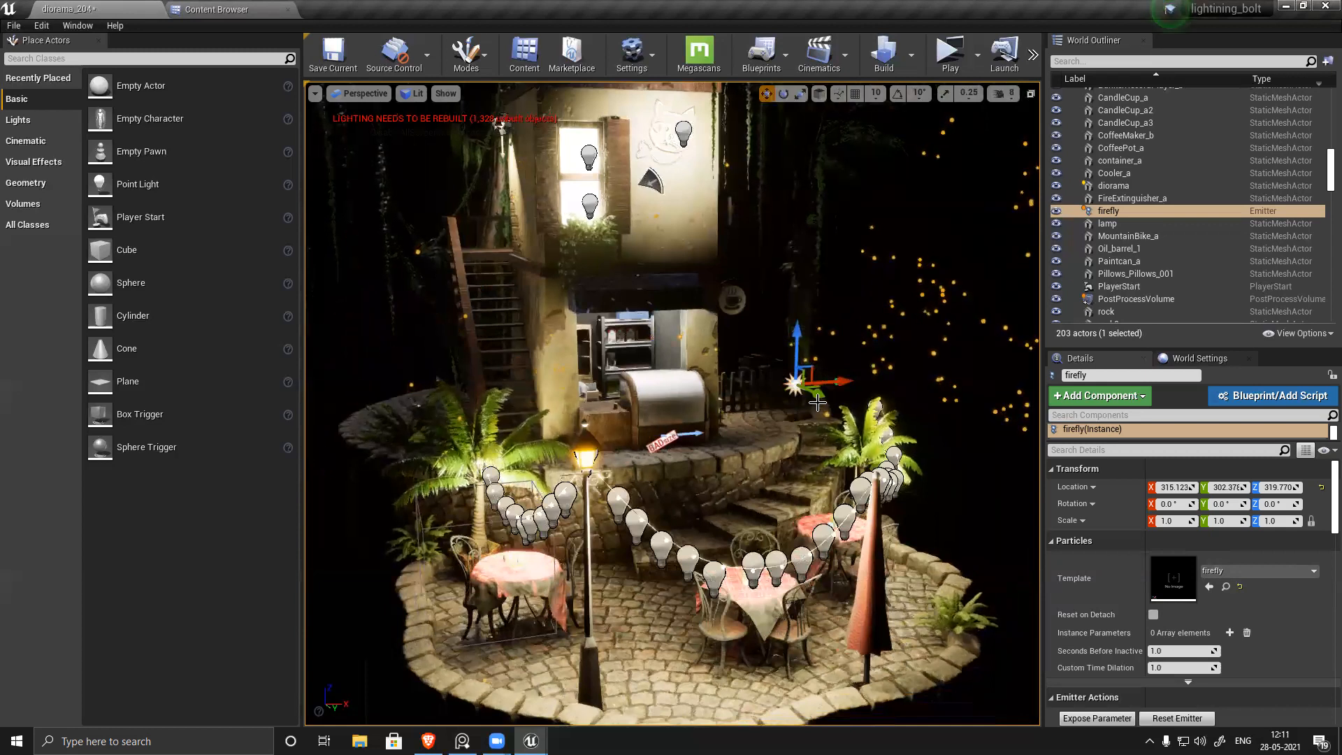
left_click_drag(817, 397, 719, 369)
right_click_drag(720, 369, 835, 435)
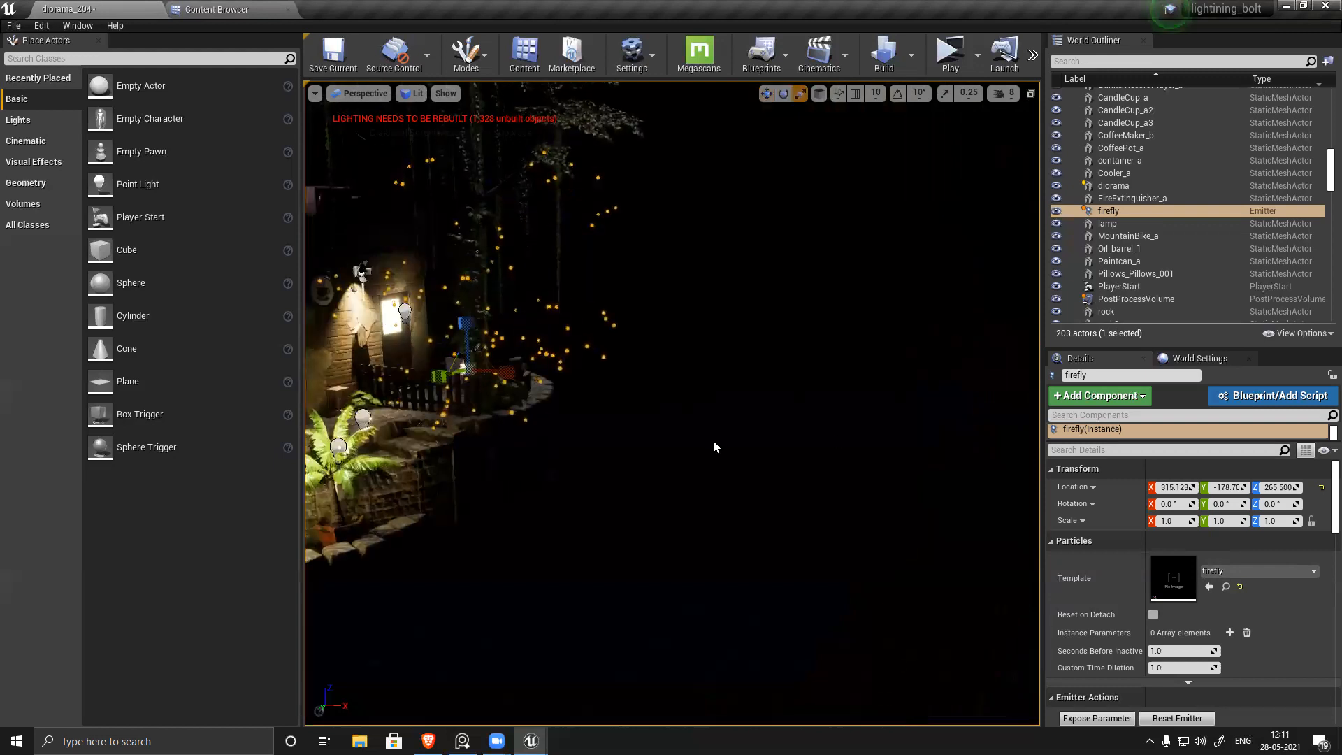
Step: Scale the firefly emitter down uniformly to about 0.88 and deselect it
left_click_drag(463, 367, 446, 383)
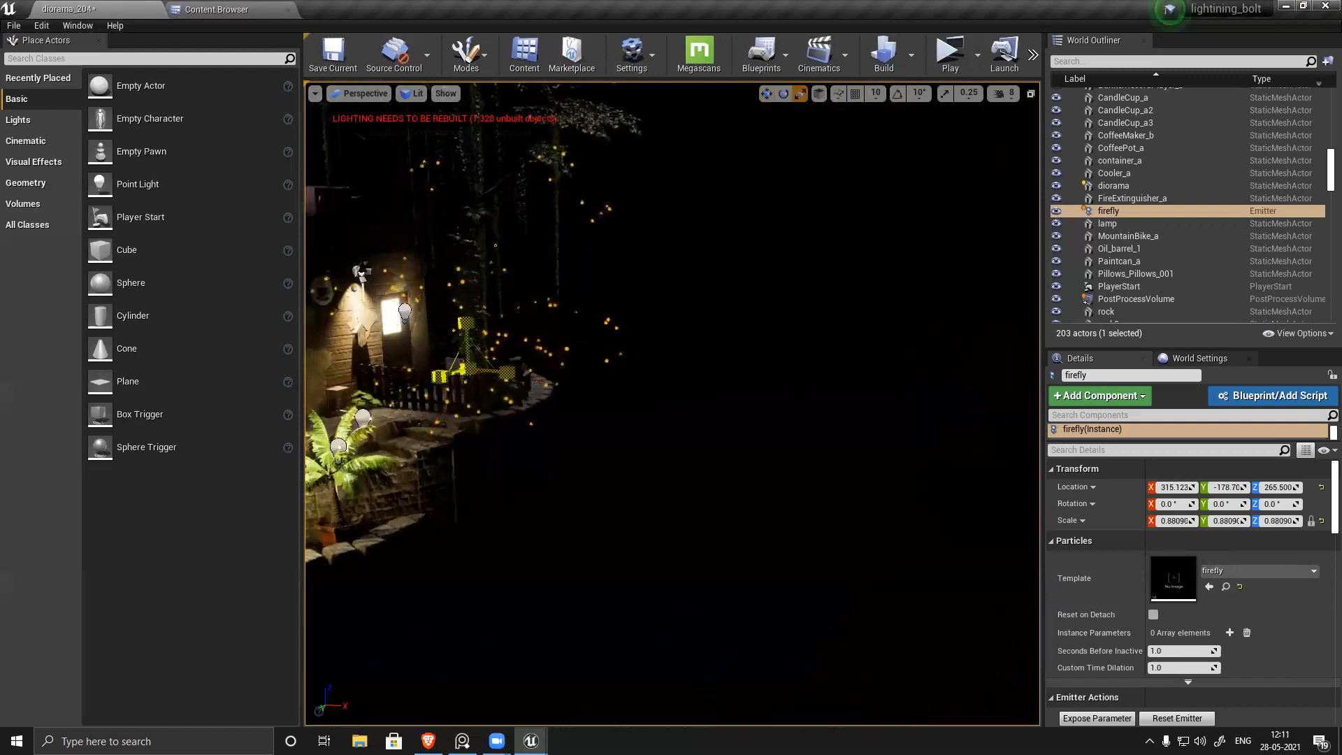
left_click(565, 362)
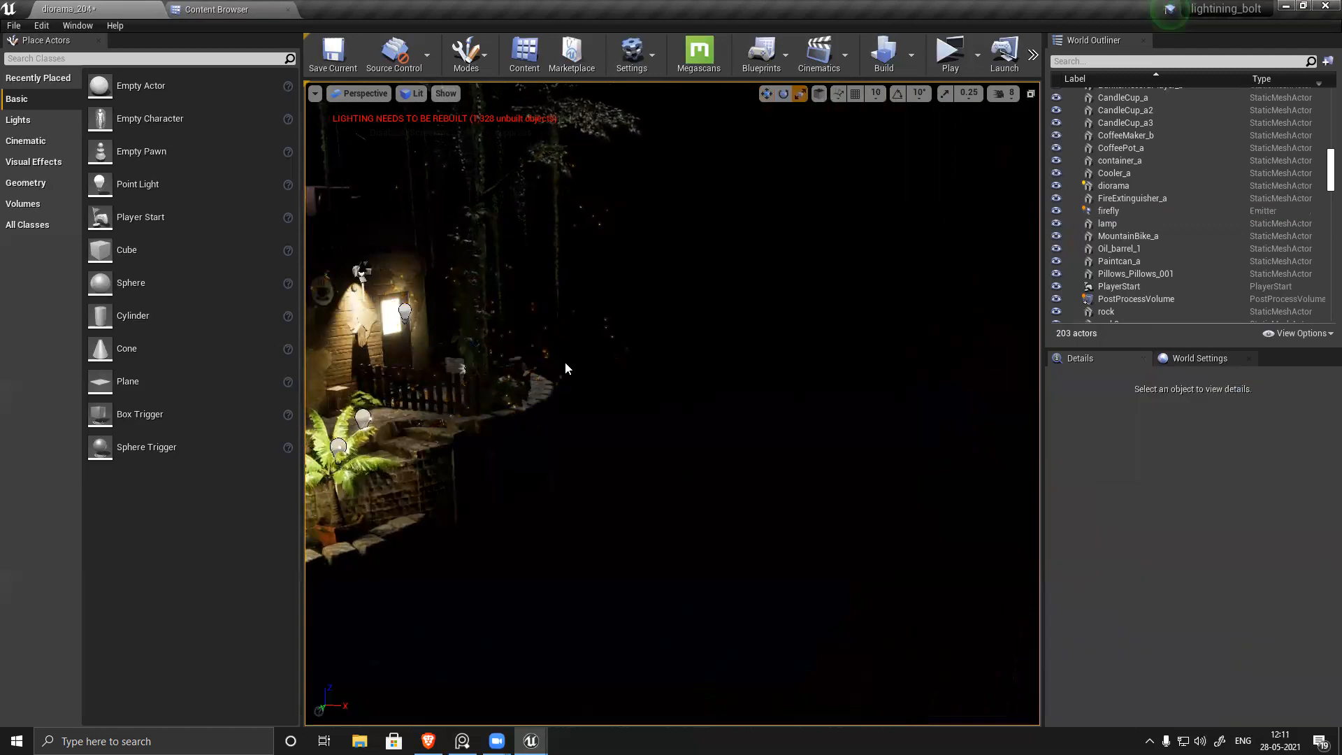
right_click_drag(566, 367, 676, 488)
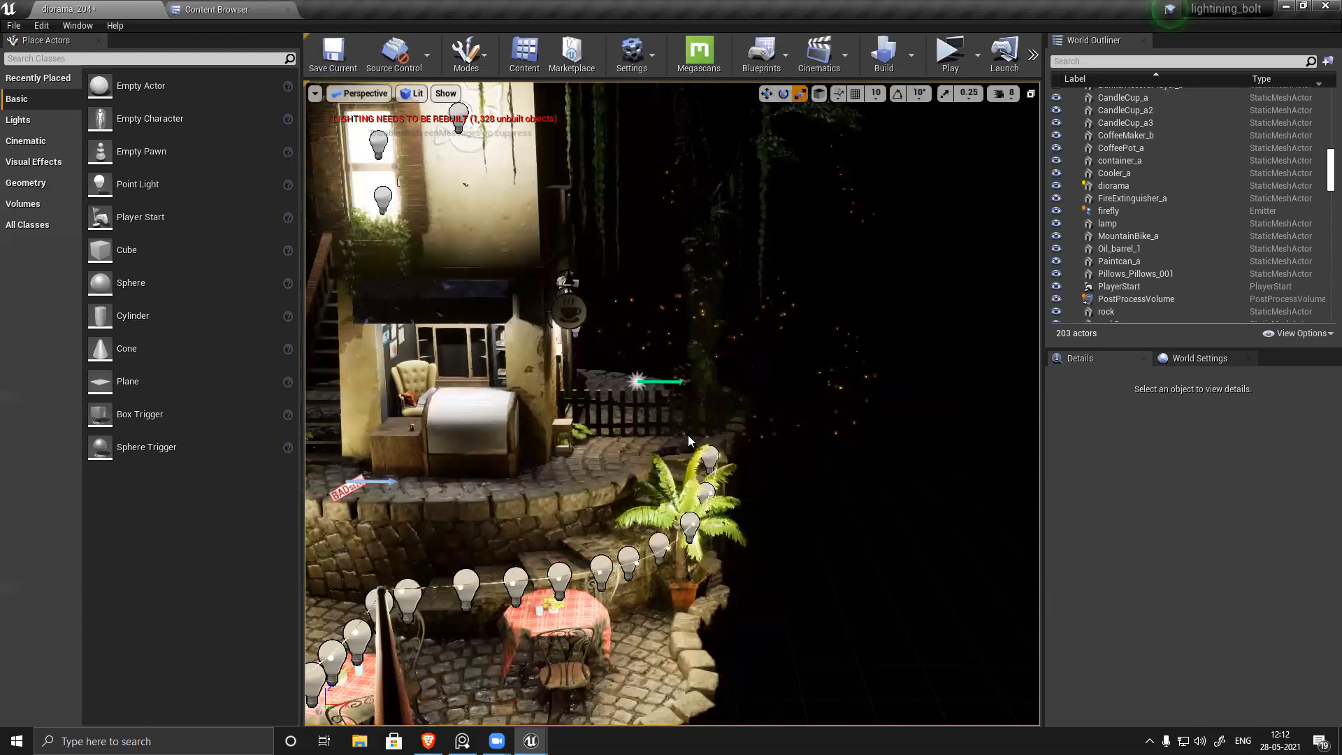
Step: Open the GA204_ENV1 folder in the project's content
key("ctrl+shift+f")
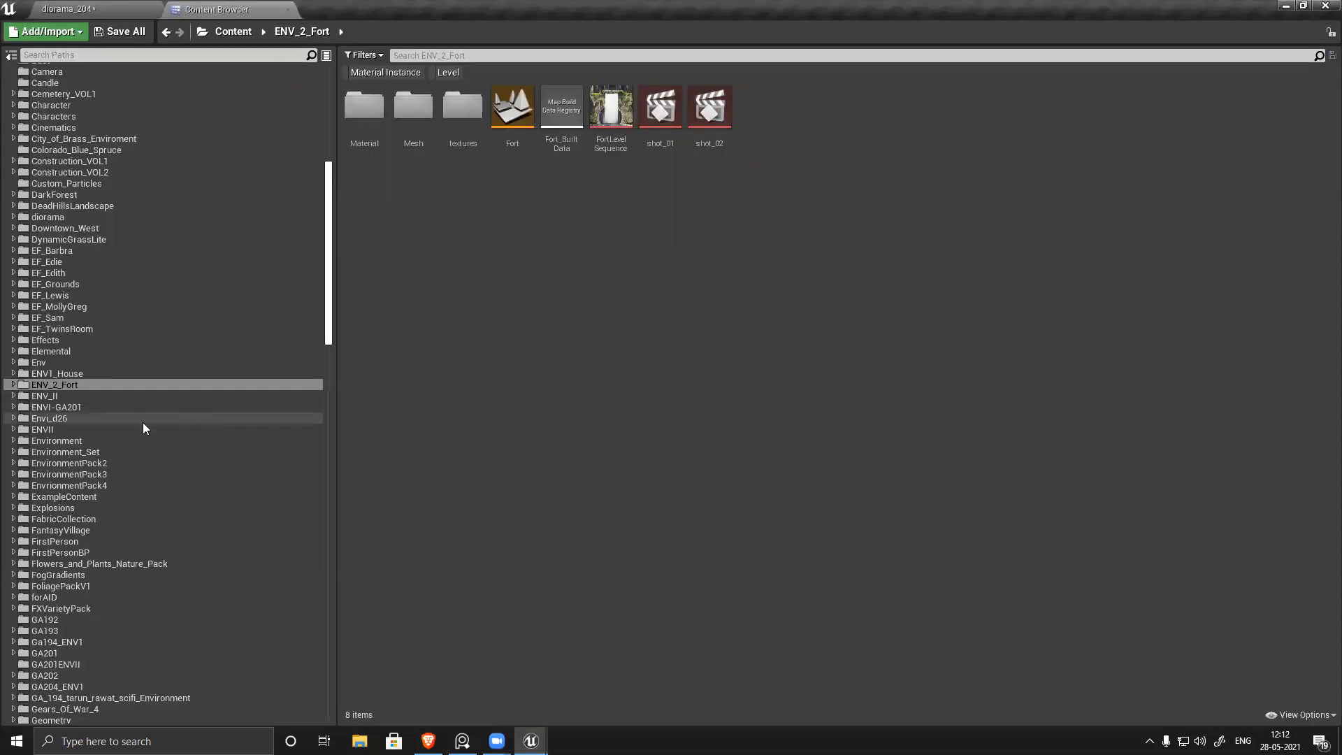
scroll(127, 590, "down", 4)
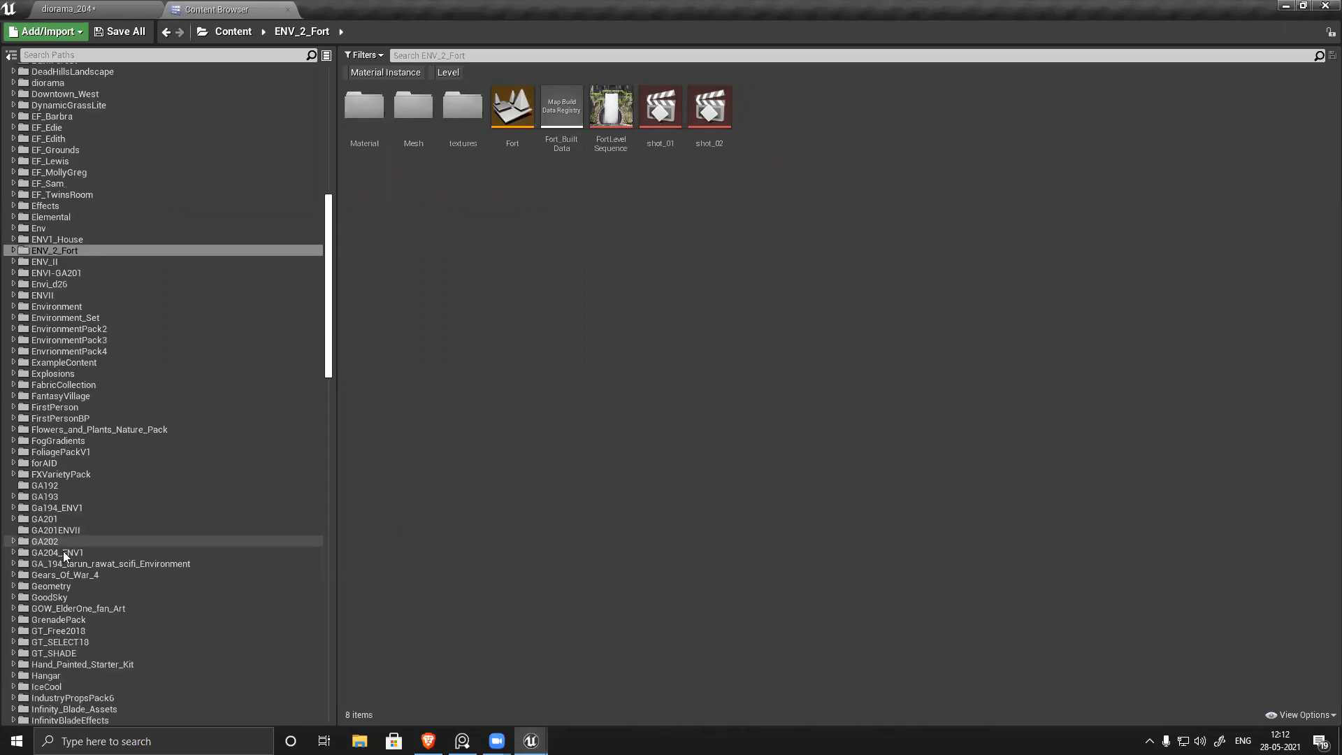
left_click(63, 550)
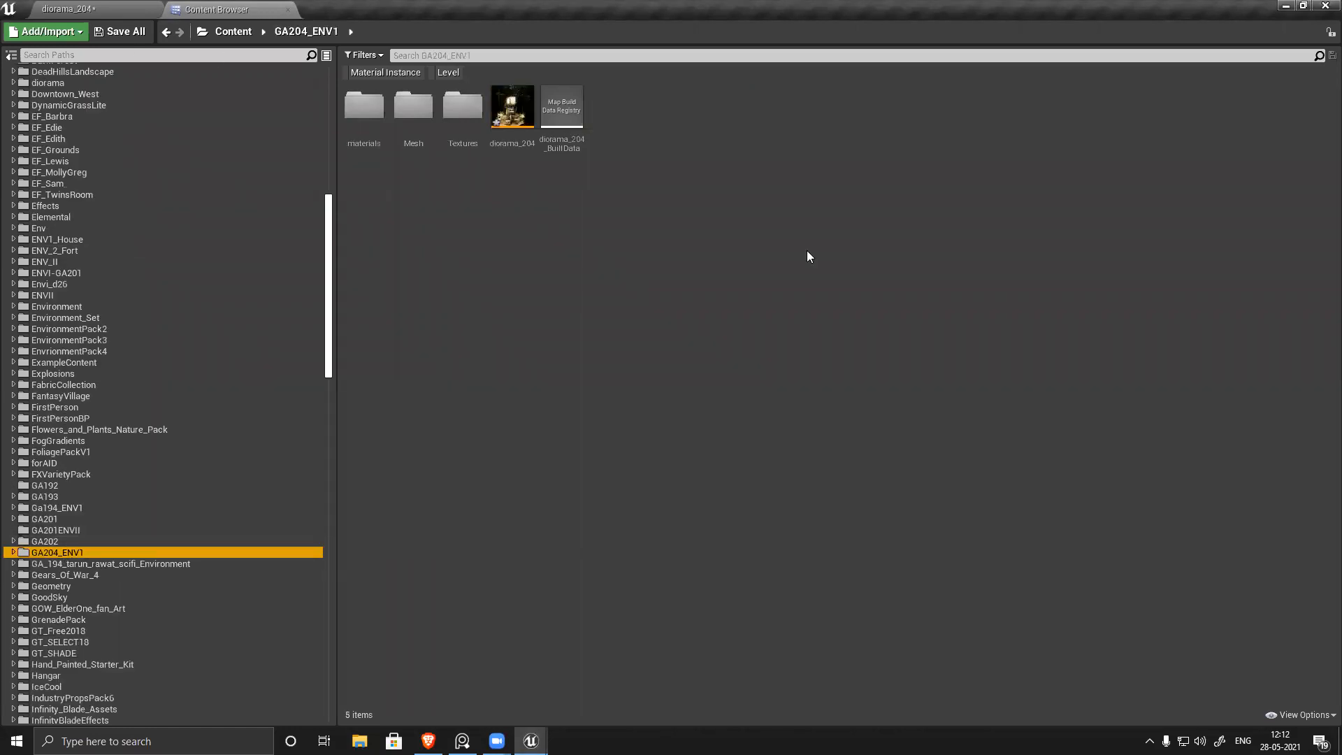
Step: Create a particle system named Firfly in the GA204_ENV1 folder
right_click(671, 179)
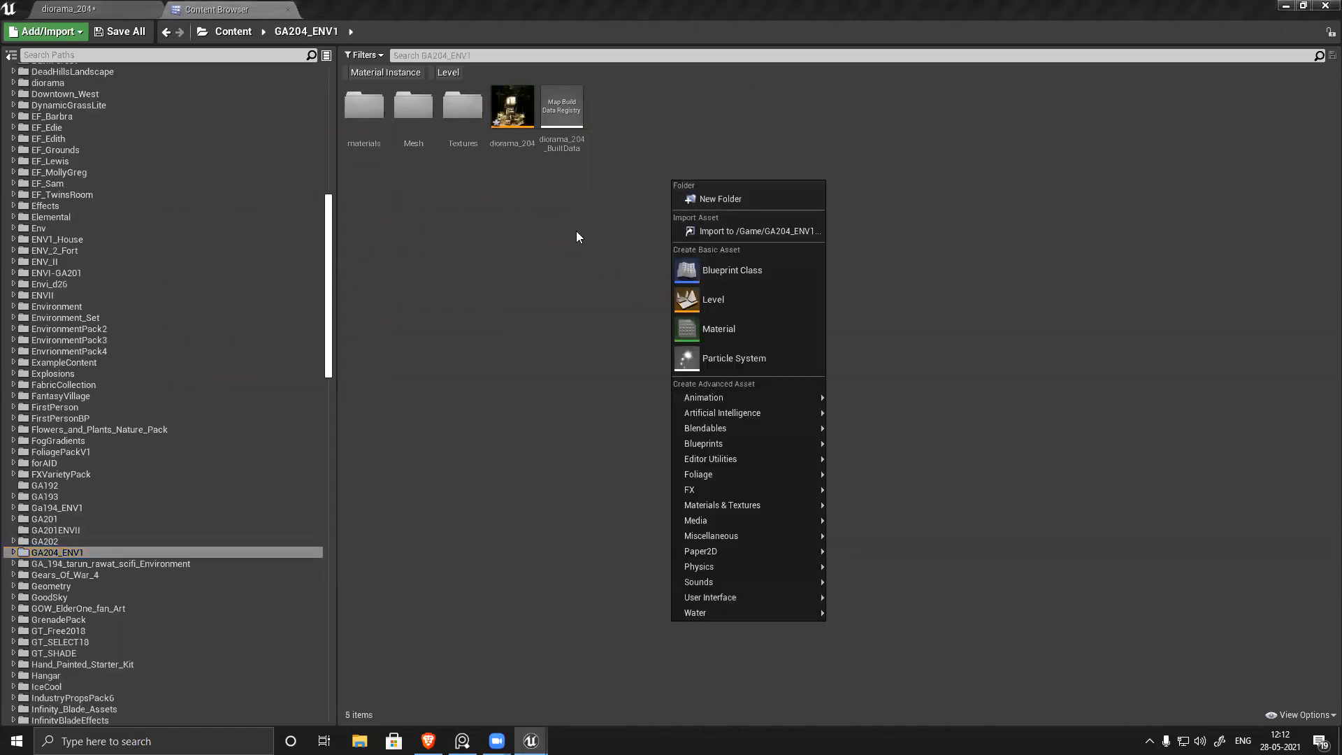
key("Escape")
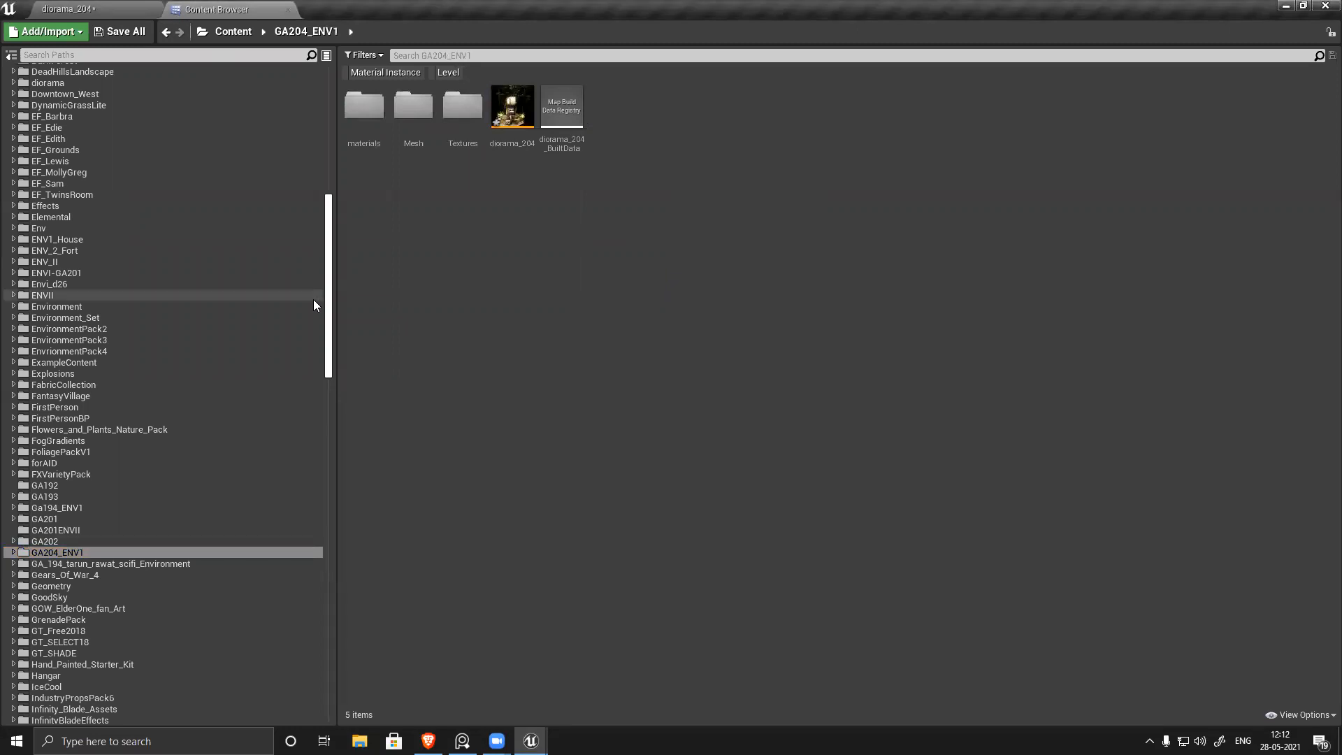
right_click(733, 319)
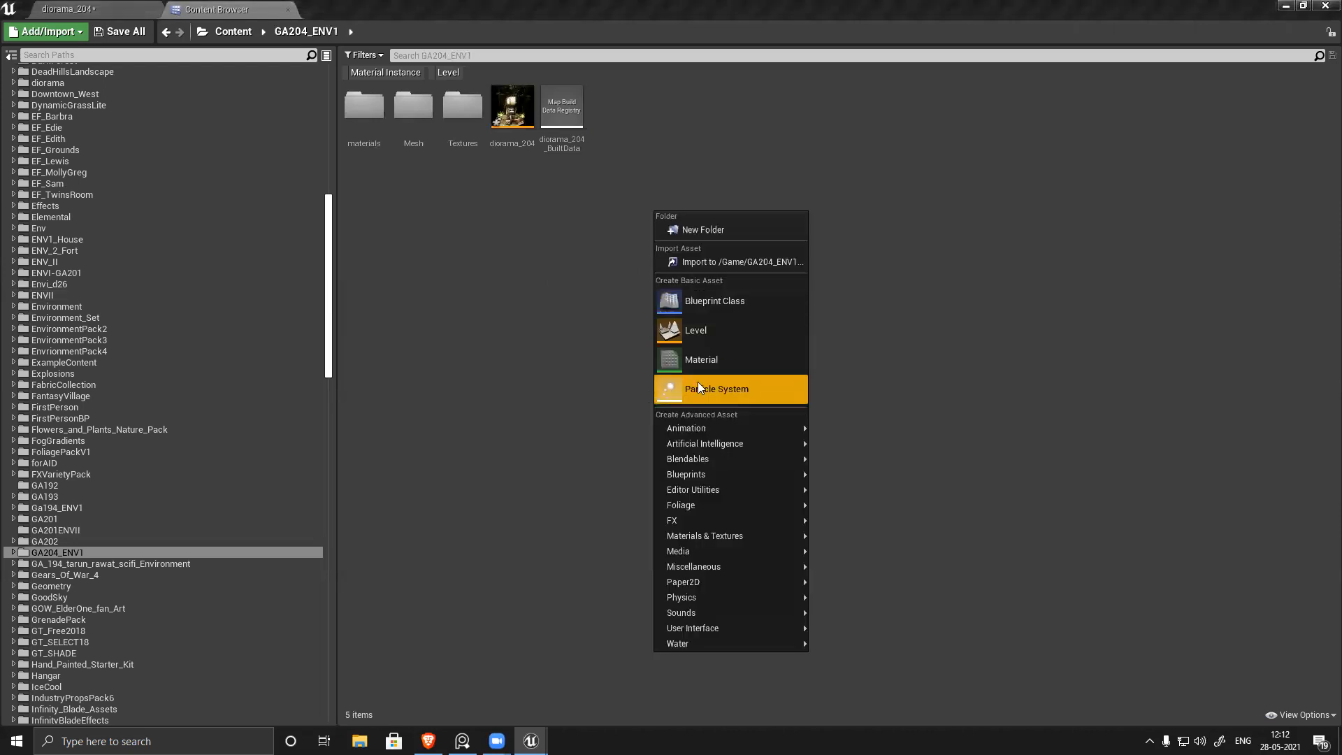
left_click(736, 392)
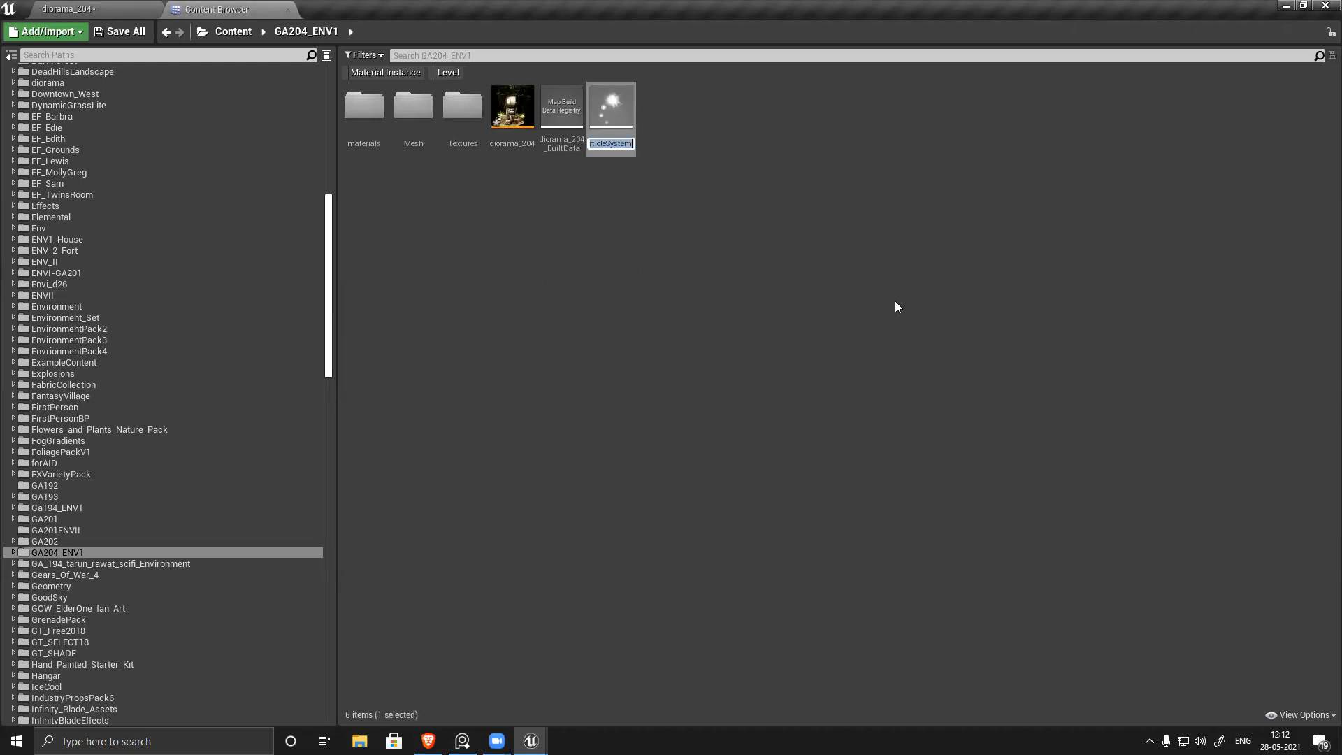
type("Firfly")
key("Return")
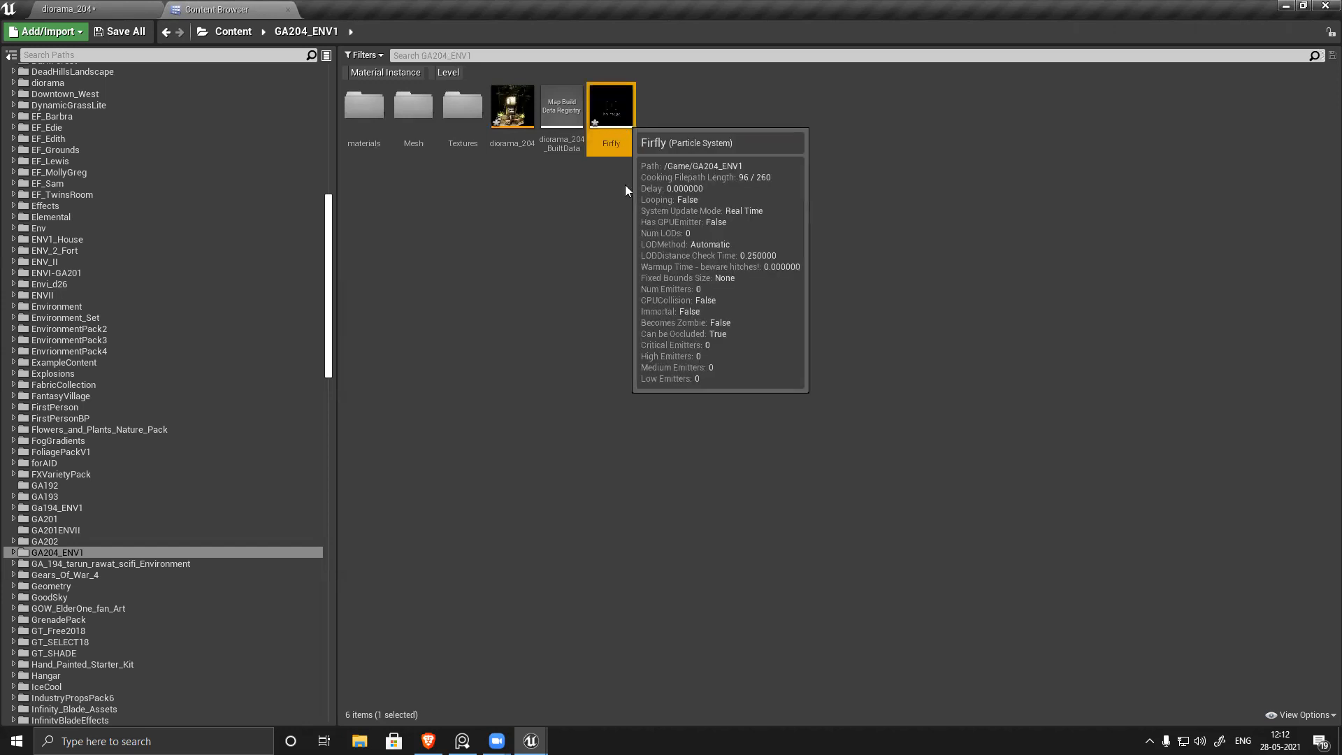
Step: Rename the new particle system in the GA204_ENV1 folder as Firefly and open it for editing
left_click(611, 143)
left_click(612, 144)
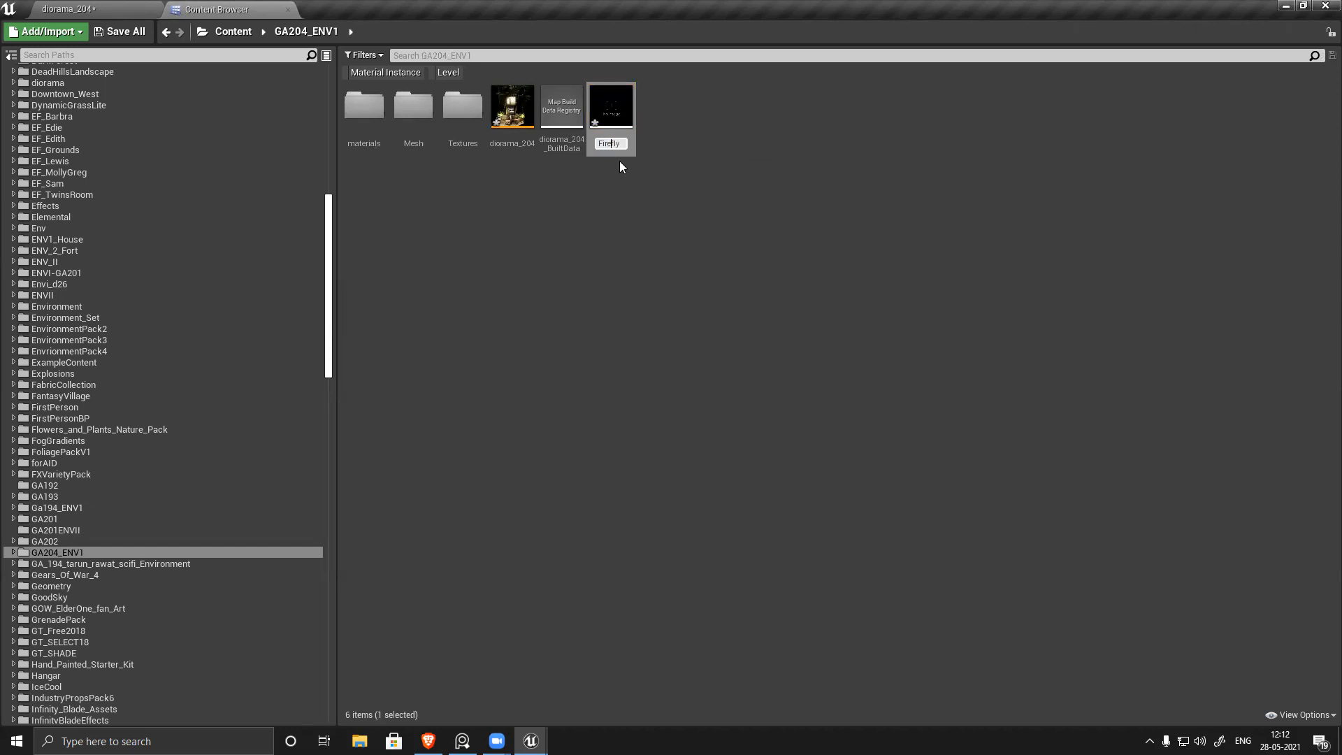
type("e")
key("Return")
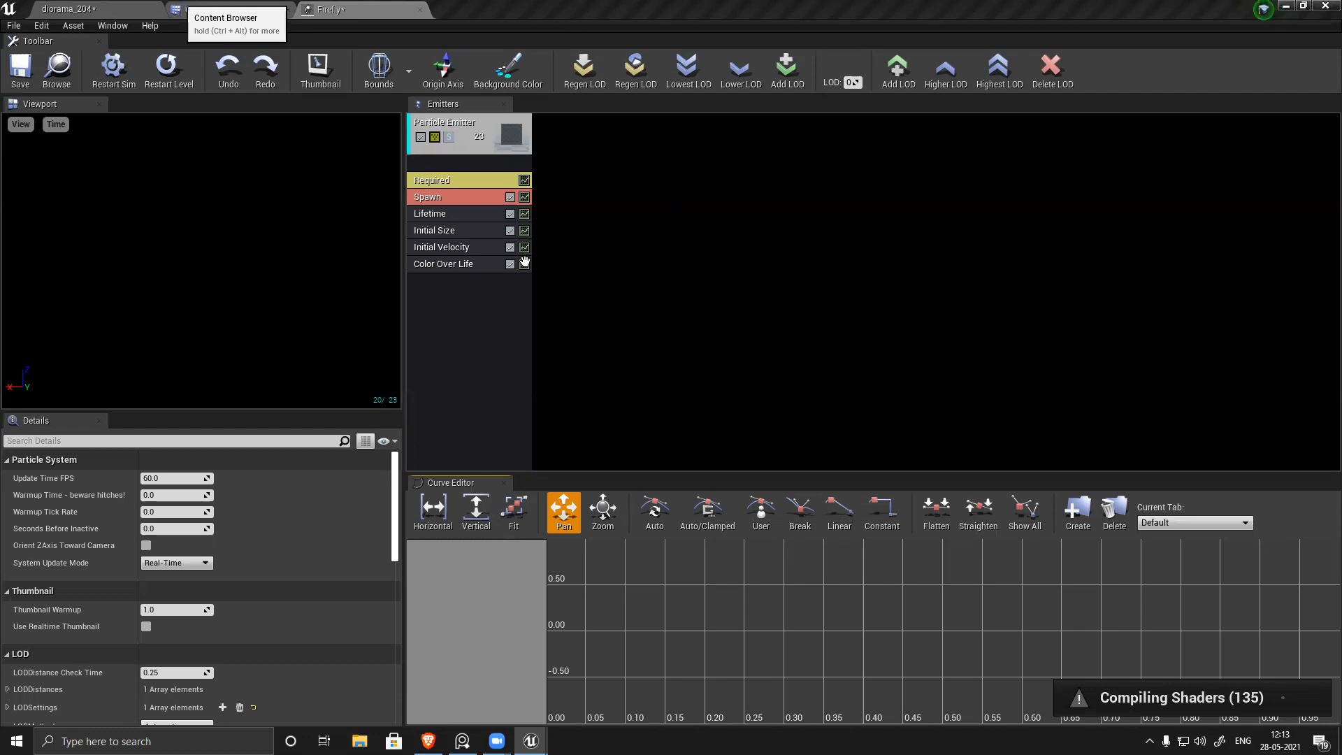
Step: Replace the diorama_204 level with a new empty level, discarding its unsaved changes
left_click(68, 9)
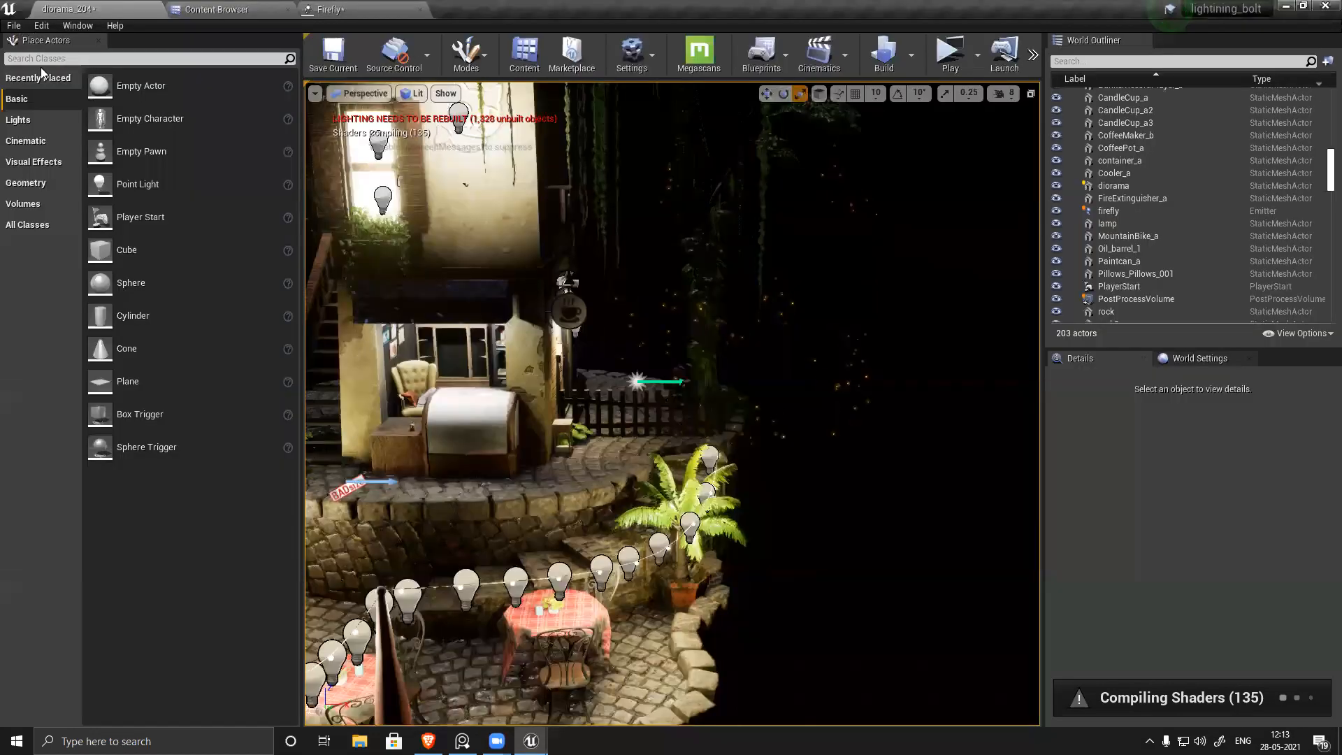
left_click(13, 25)
left_click(67, 61)
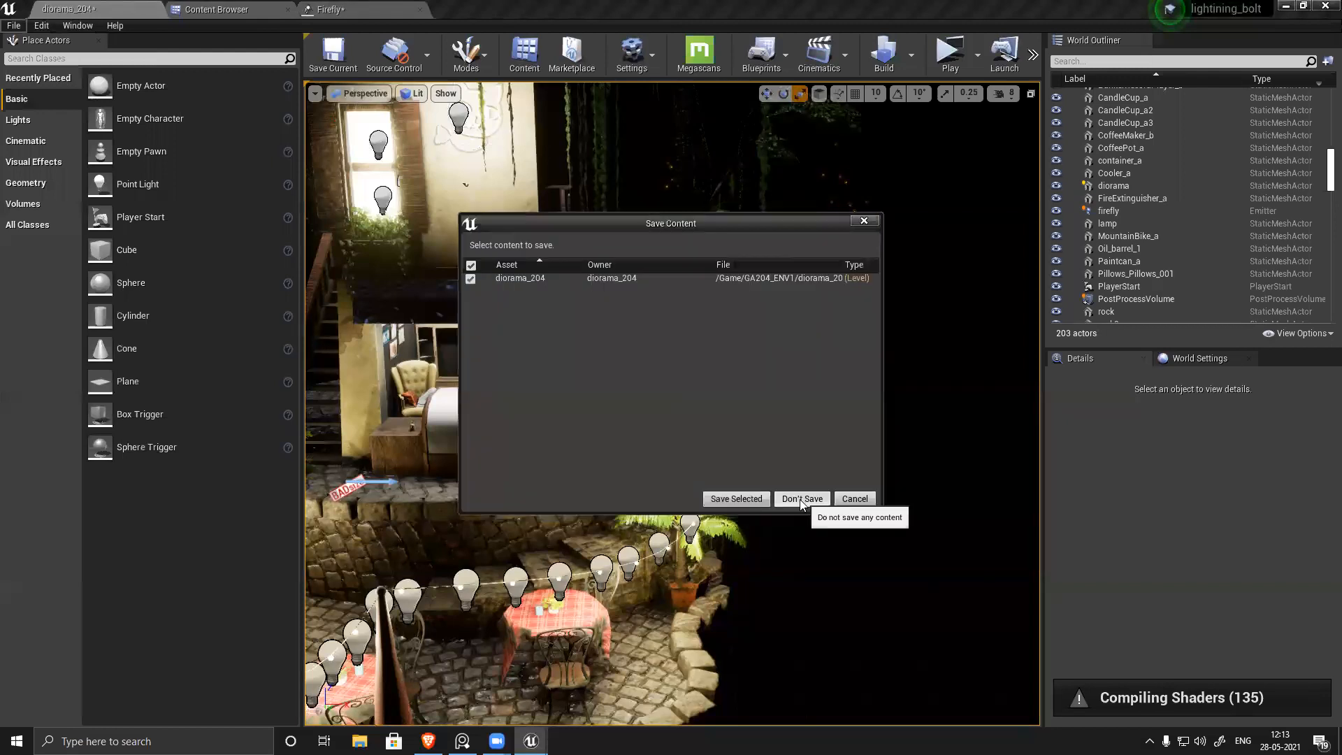
left_click(802, 500)
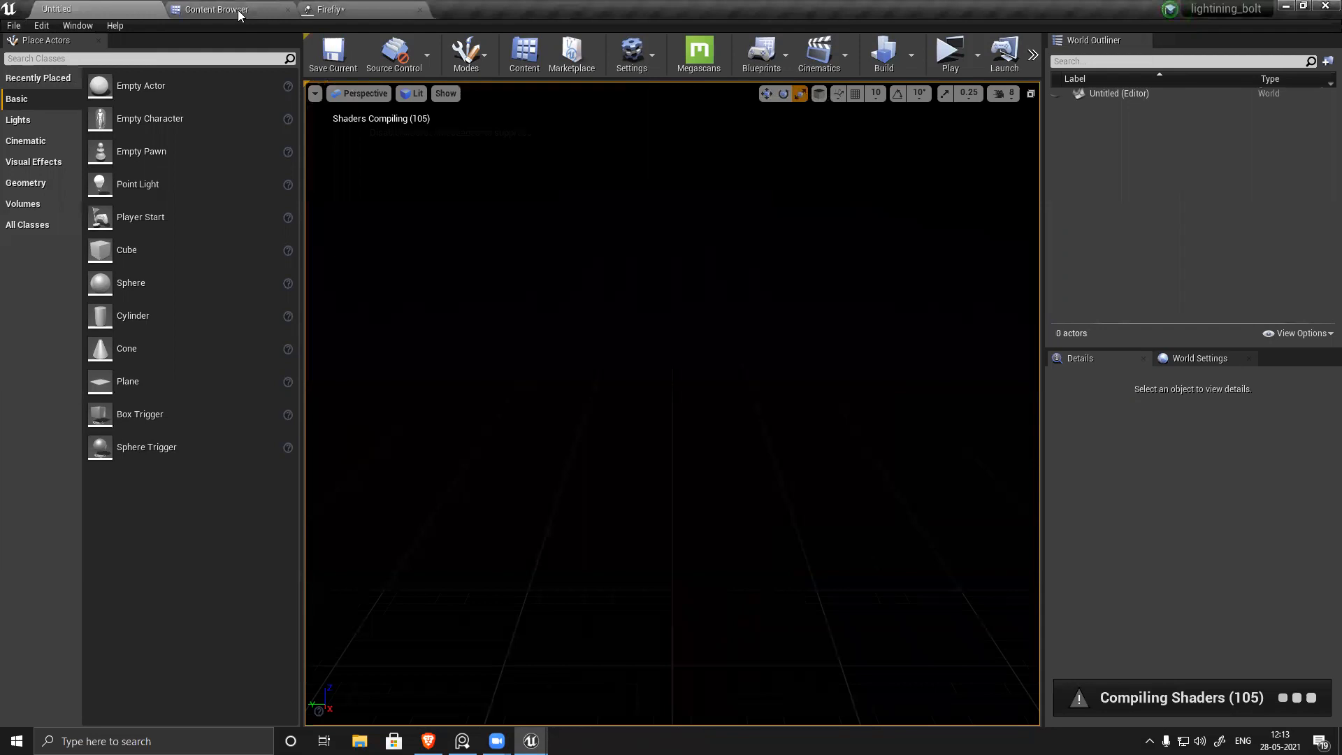
Step: Reopen the diorama_204 level and locate its firefly emitter's particle system asset in the project content
key("ctrl+shift+f")
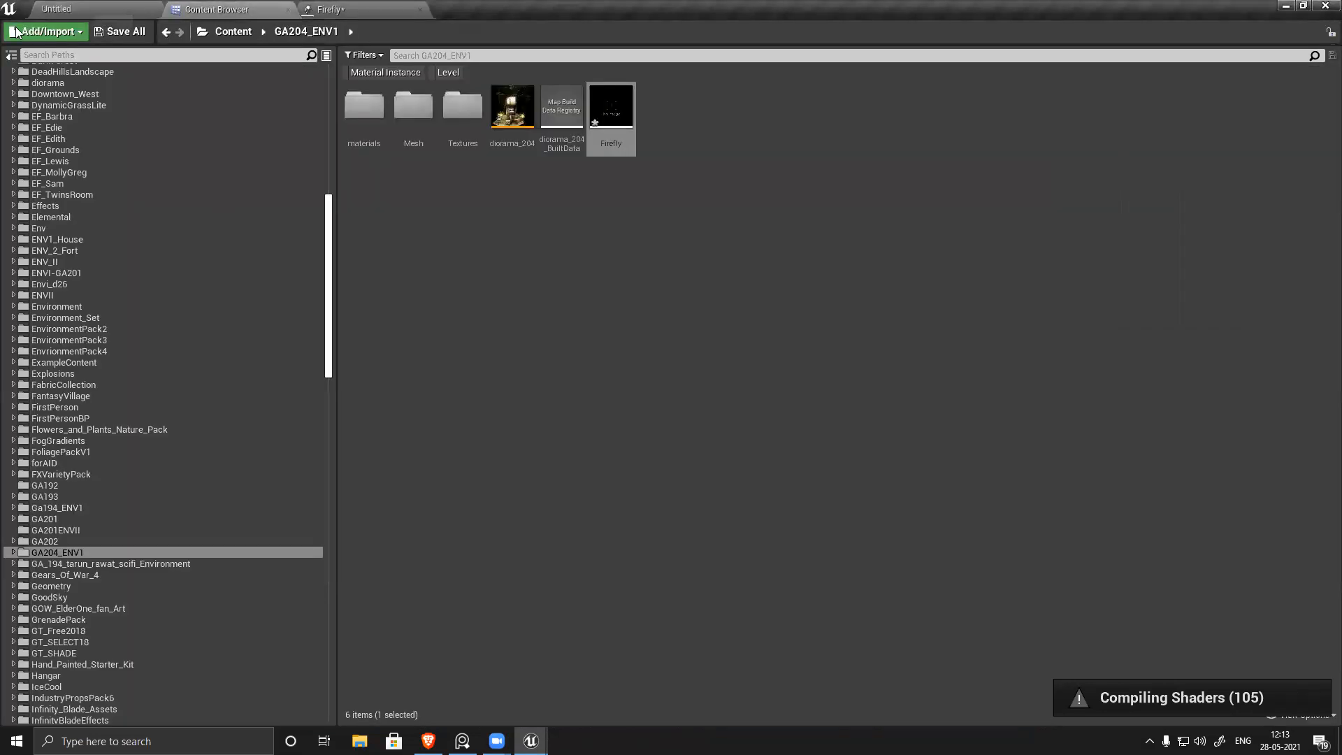
left_click(56, 9)
left_click(14, 25)
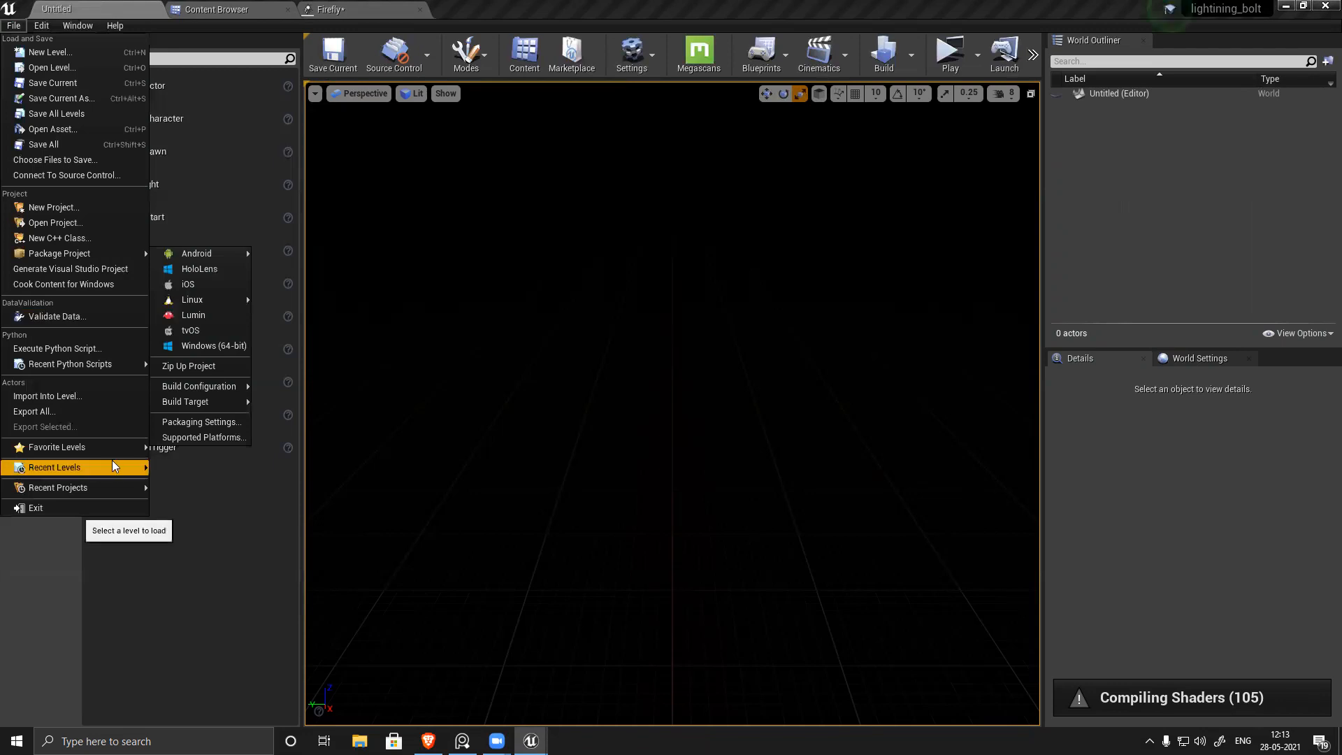
left_click(176, 467)
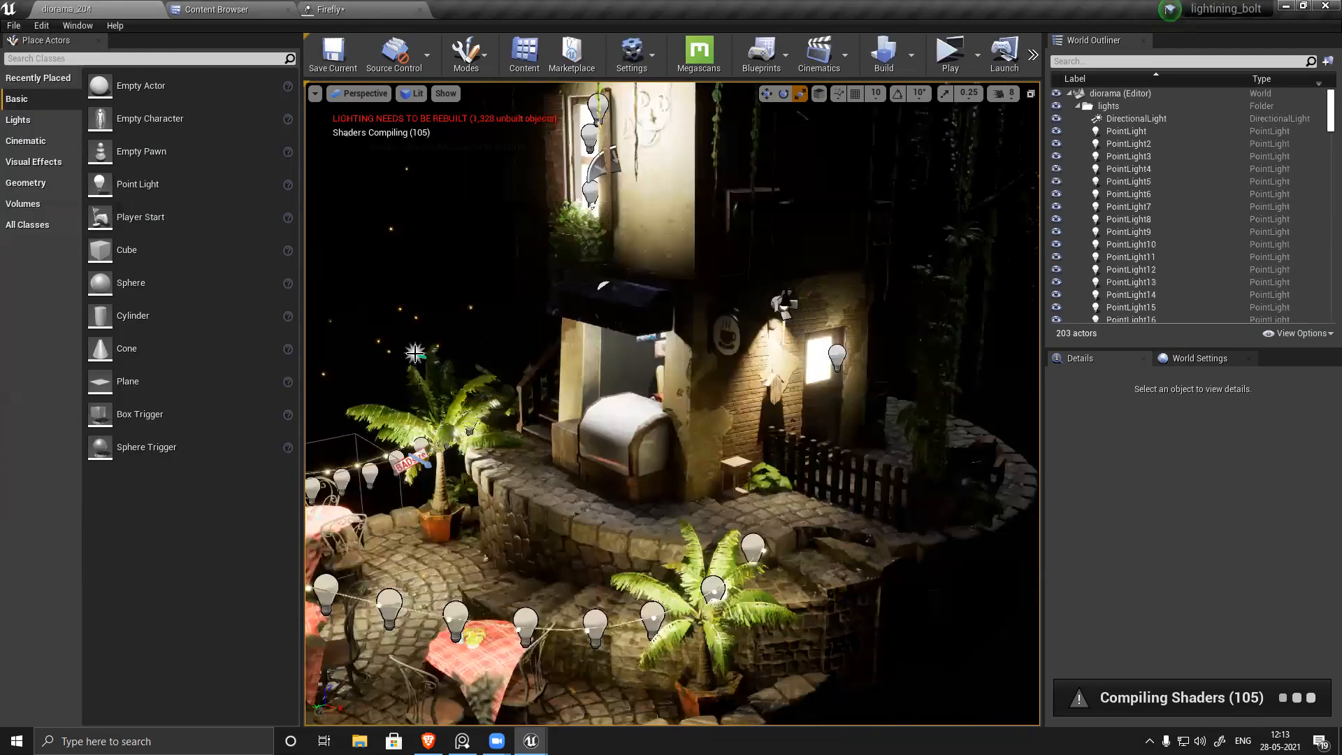
left_click(414, 353)
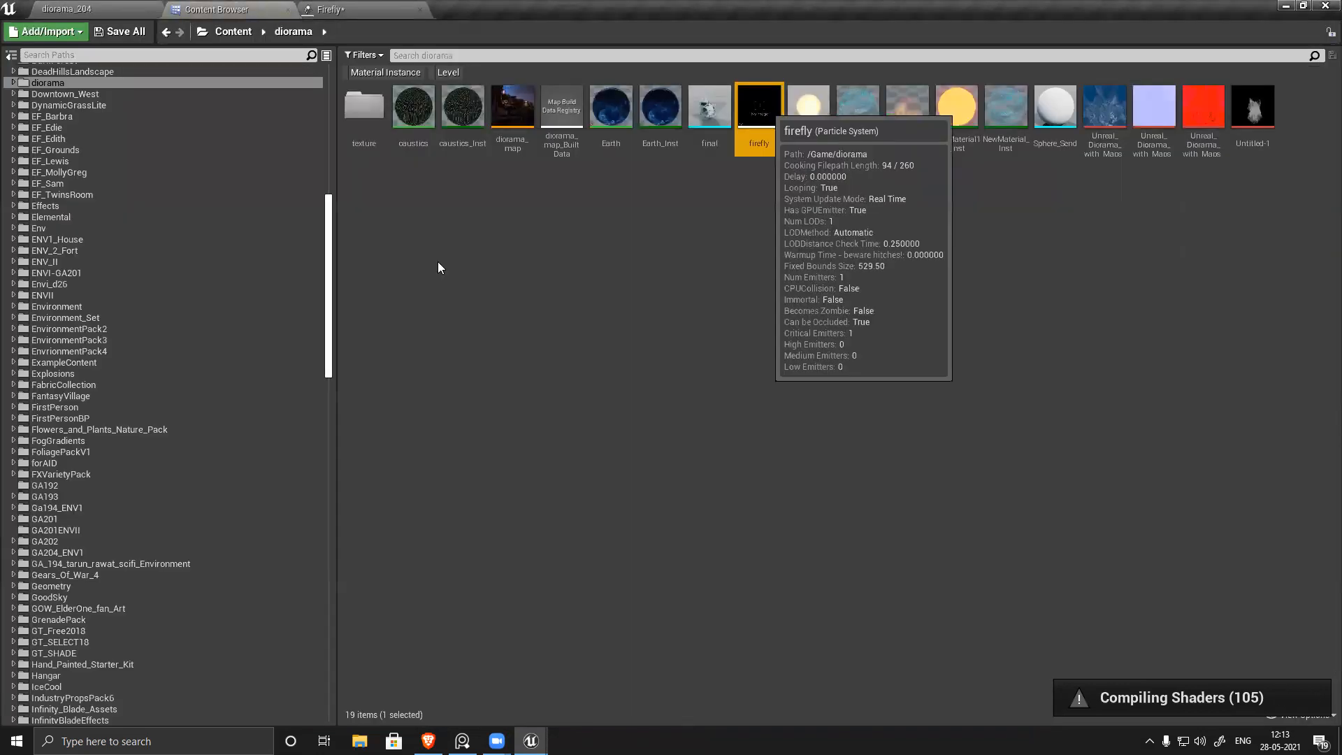
Step: Create a new empty level and place the firefly particle system from the diorama folder in it
left_click(59, 9)
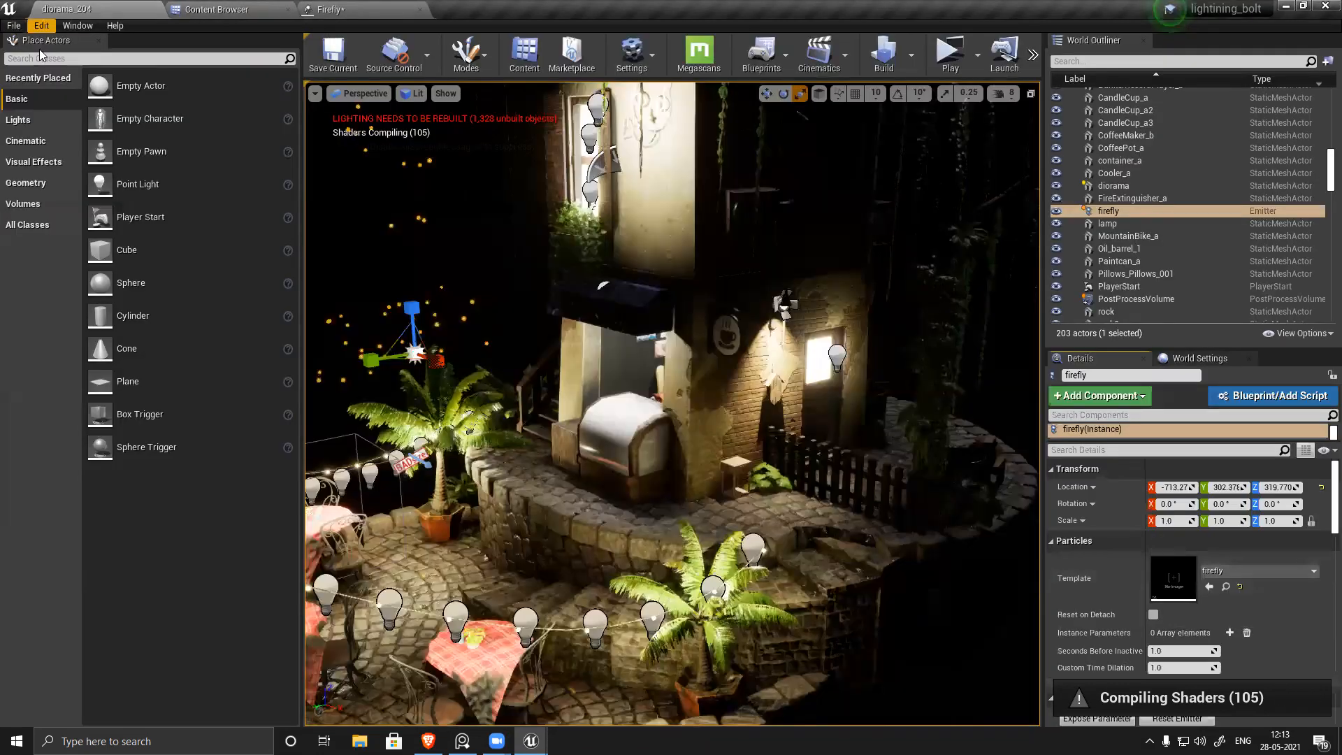
key("ctrl+n")
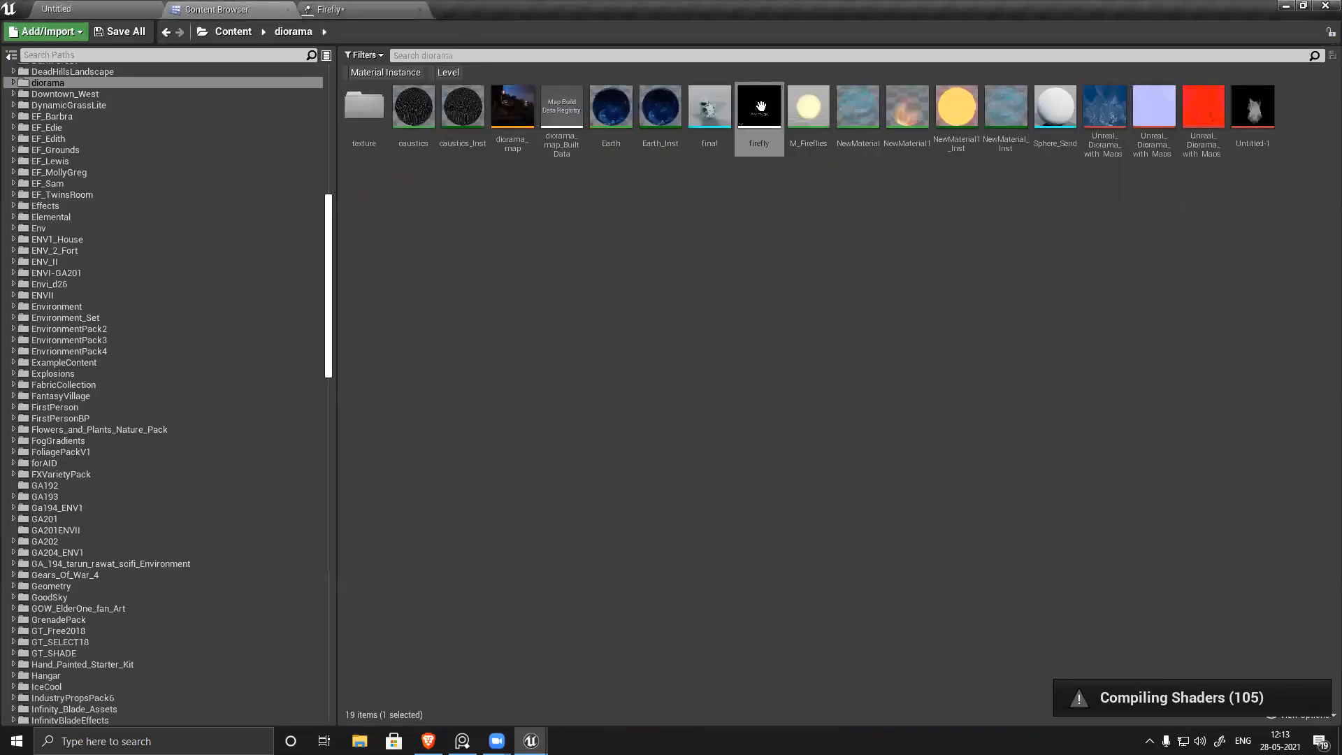
left_click_drag(762, 105, 92, 6)
left_click_drag(343, 188, 698, 429)
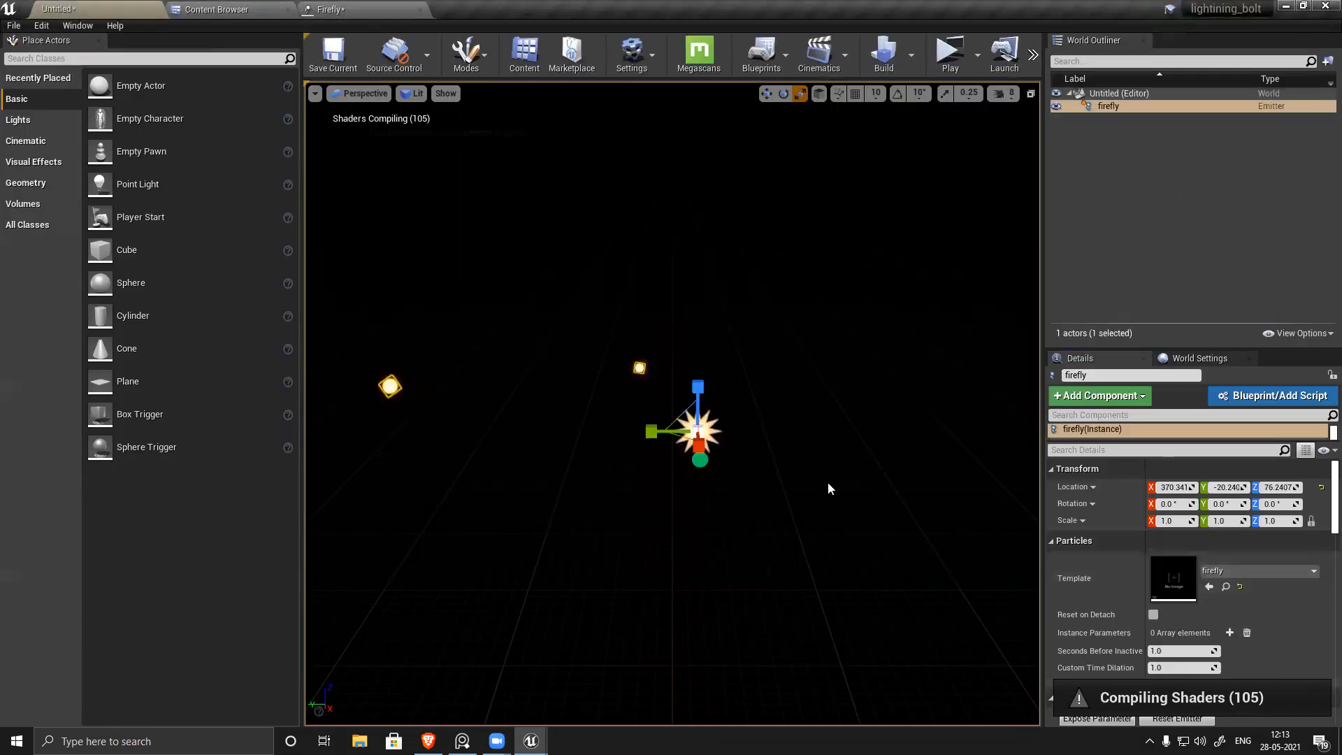
left_click(668, 534)
key("ctrl+z")
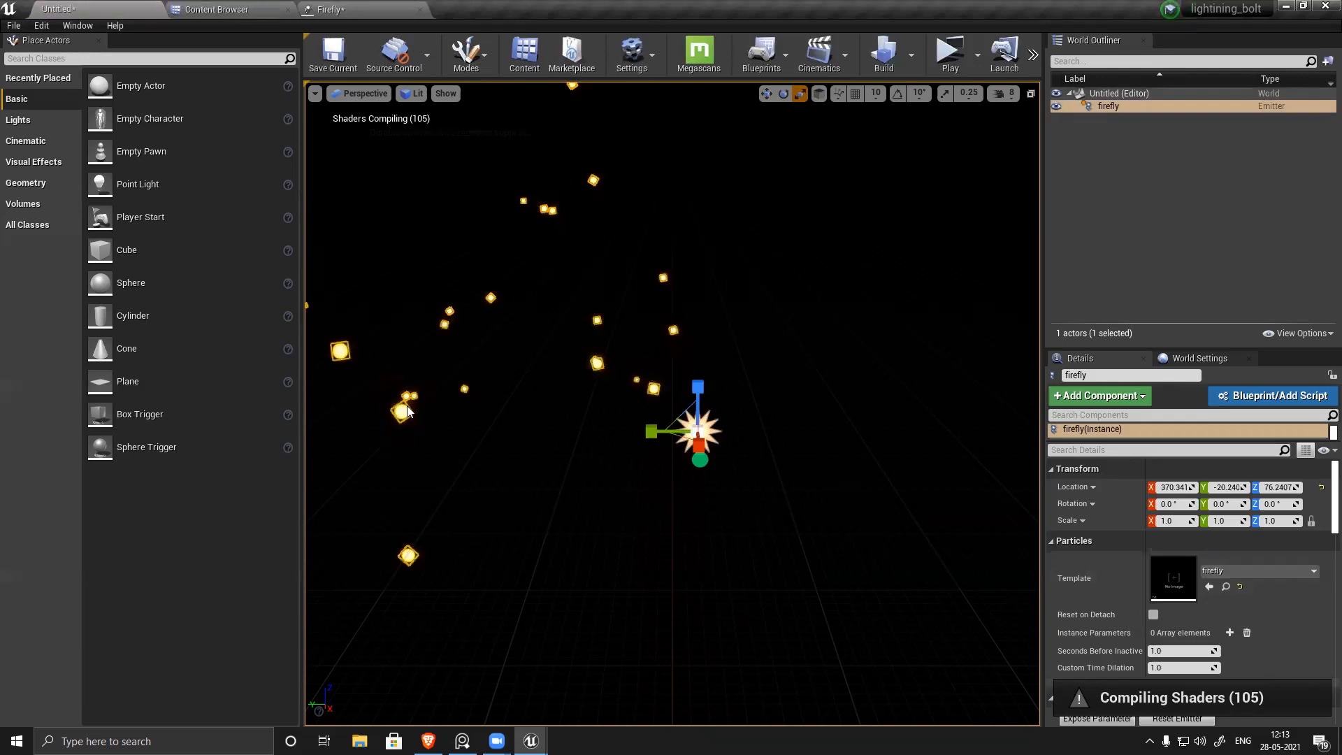
Step: Examine the firefly particles in the Unlit, Detail Lighting and Brush Wireframe view modes
left_click(421, 98)
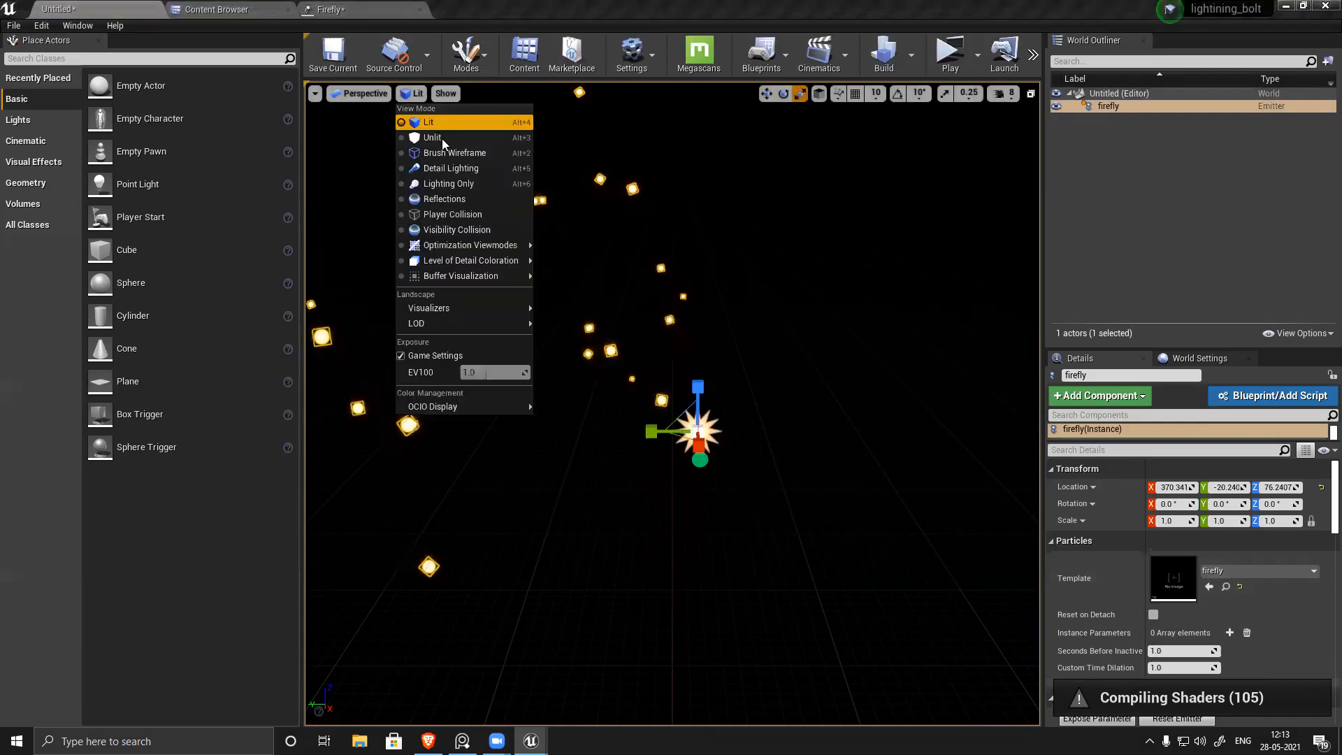
left_click(441, 137)
left_click(422, 93)
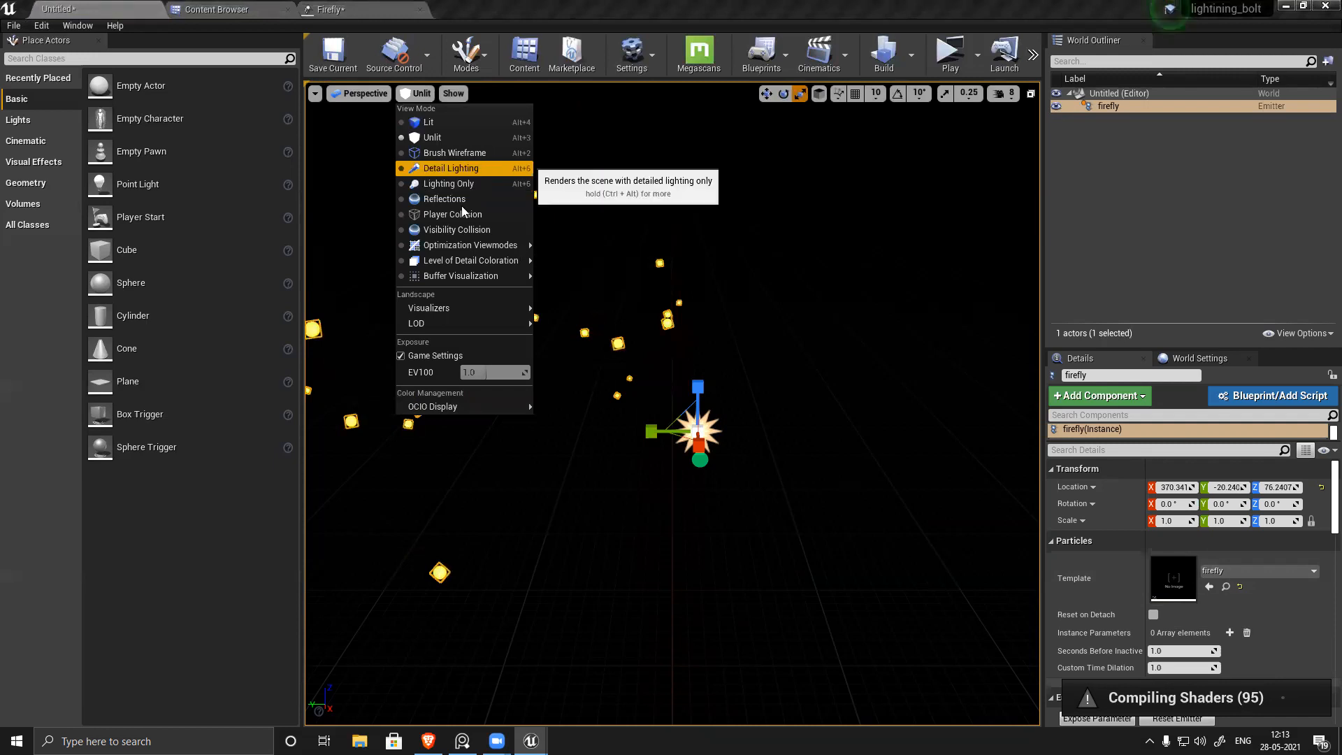
left_click(481, 167)
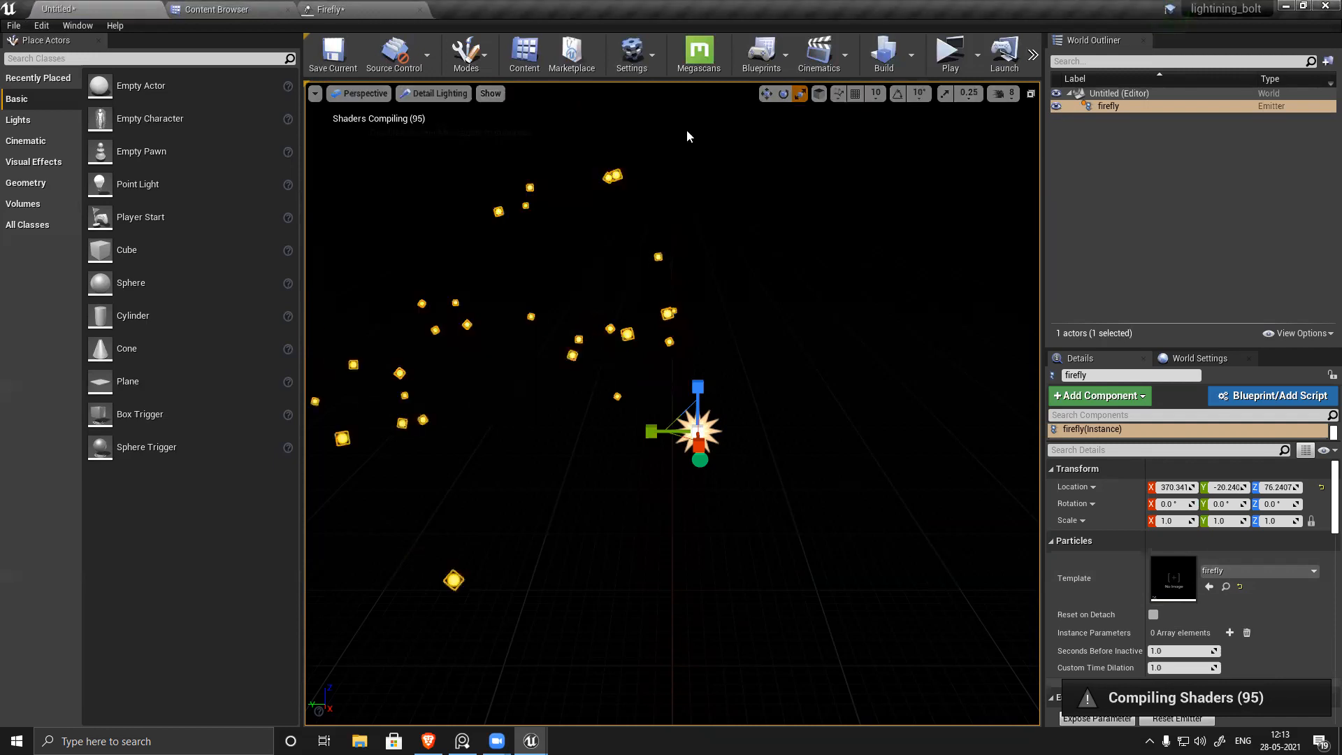
left_click(440, 93)
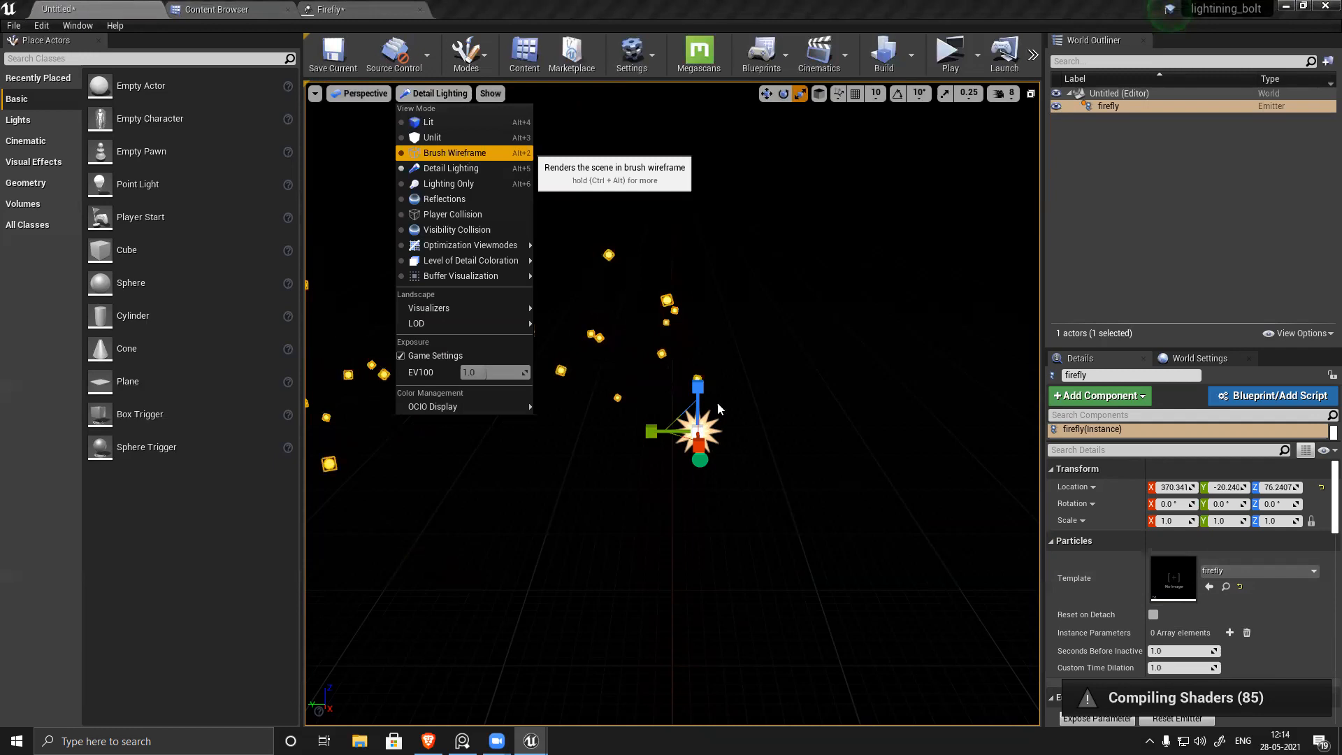
left_click(460, 152)
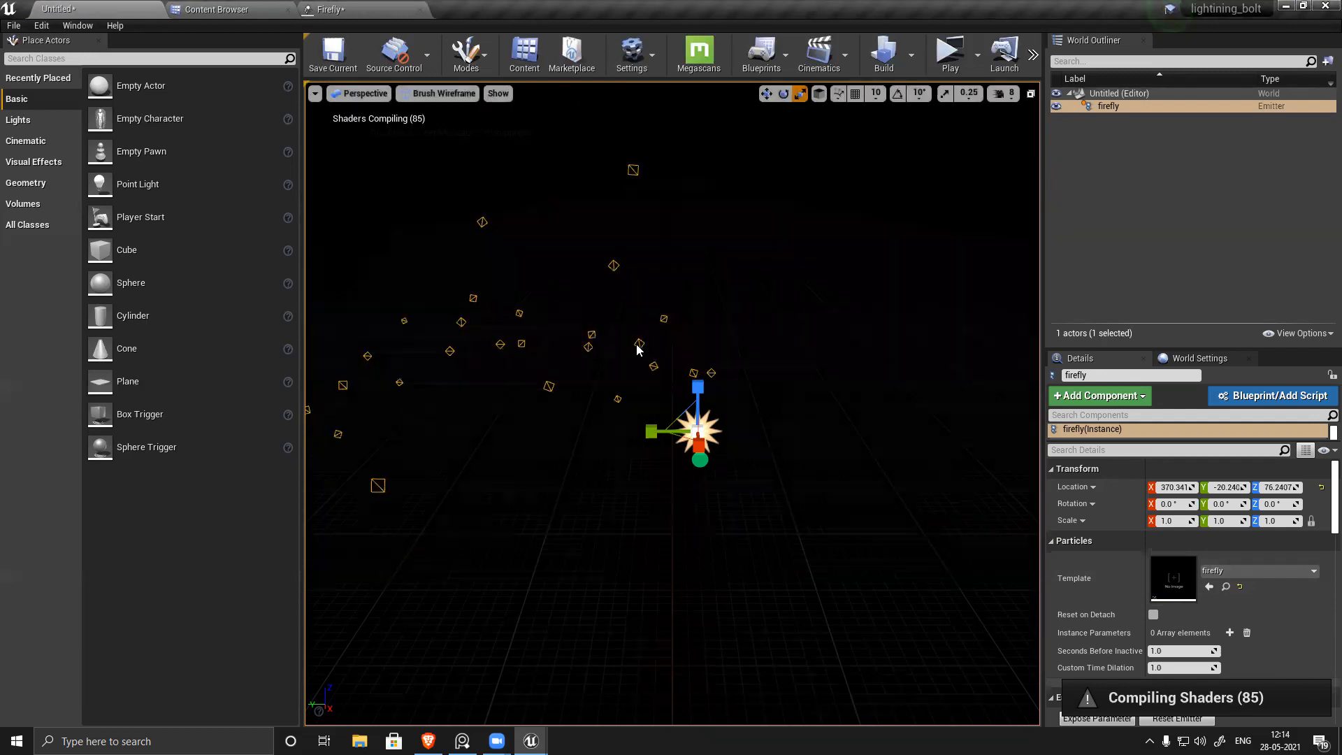
right_click_drag(561, 430, 639, 328)
scroll(653, 354, "up", 3)
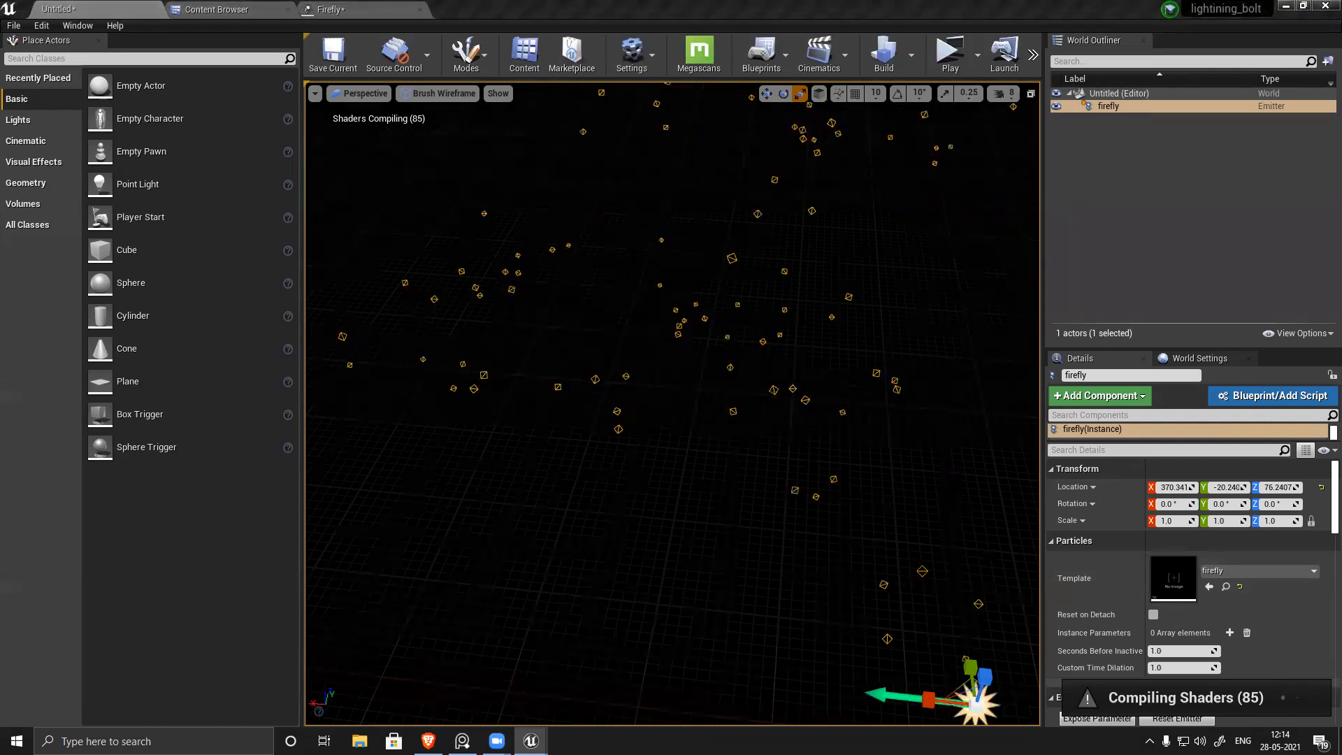
Step: Open the M_Fireflies material from the diorama folder, examine its node graph and close it
left_click(217, 9)
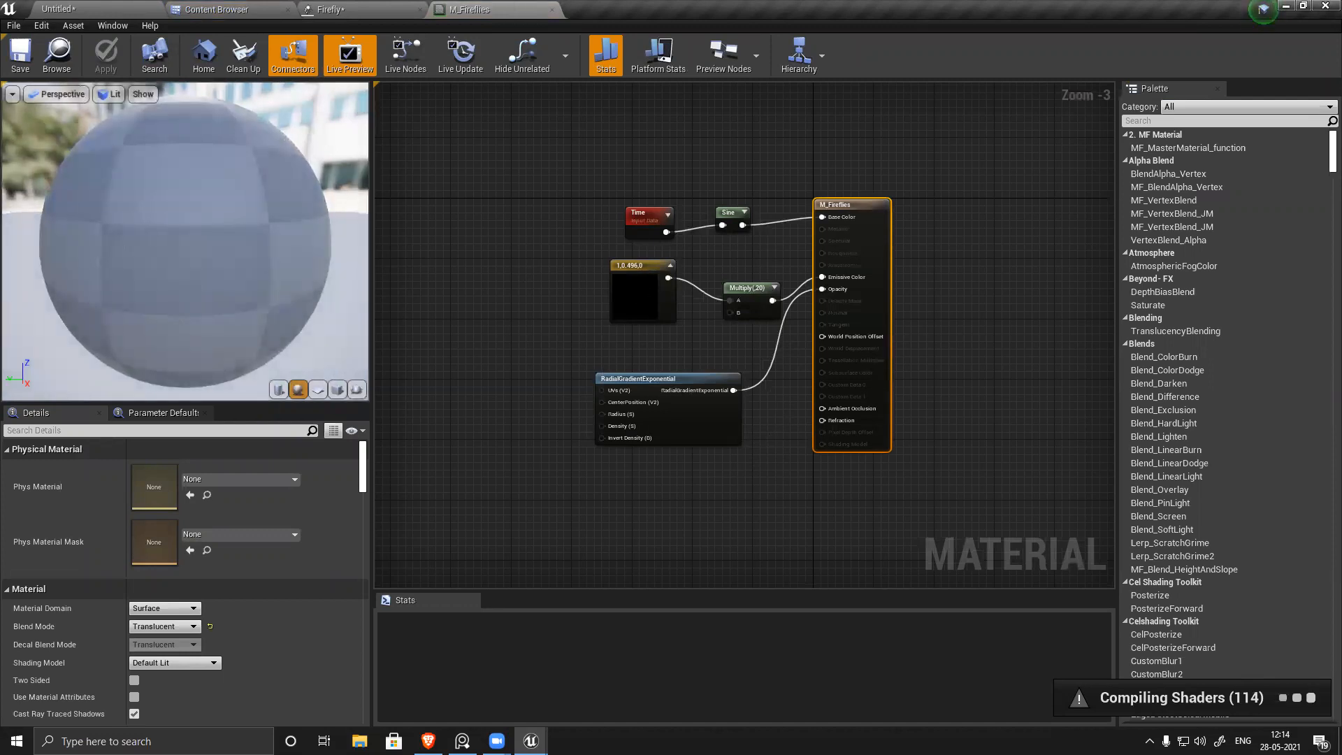
key("ctrl+w")
key("ctrl+Tab")
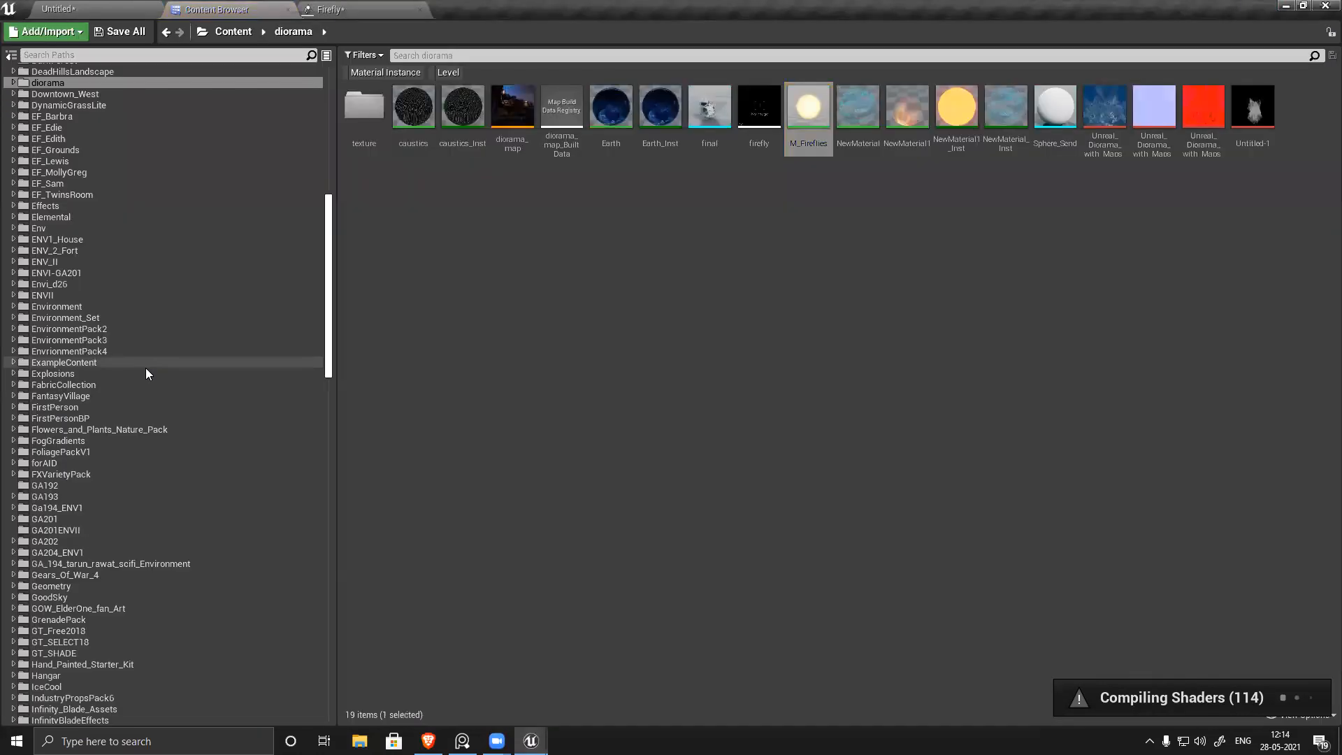
Step: Add GPU Sprites type data to the Particle Emitter in the Firefly particle system from GA204_ENV1
left_click(73, 552)
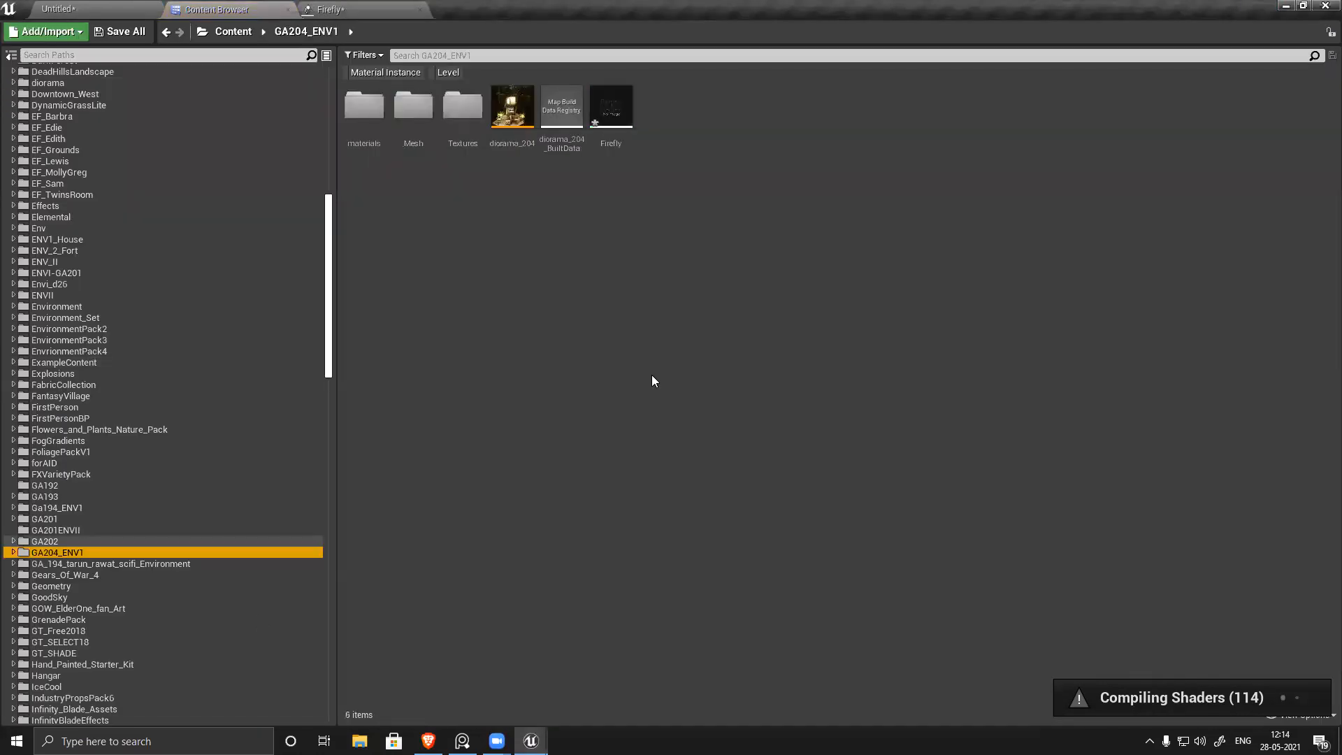
left_click(400, 11)
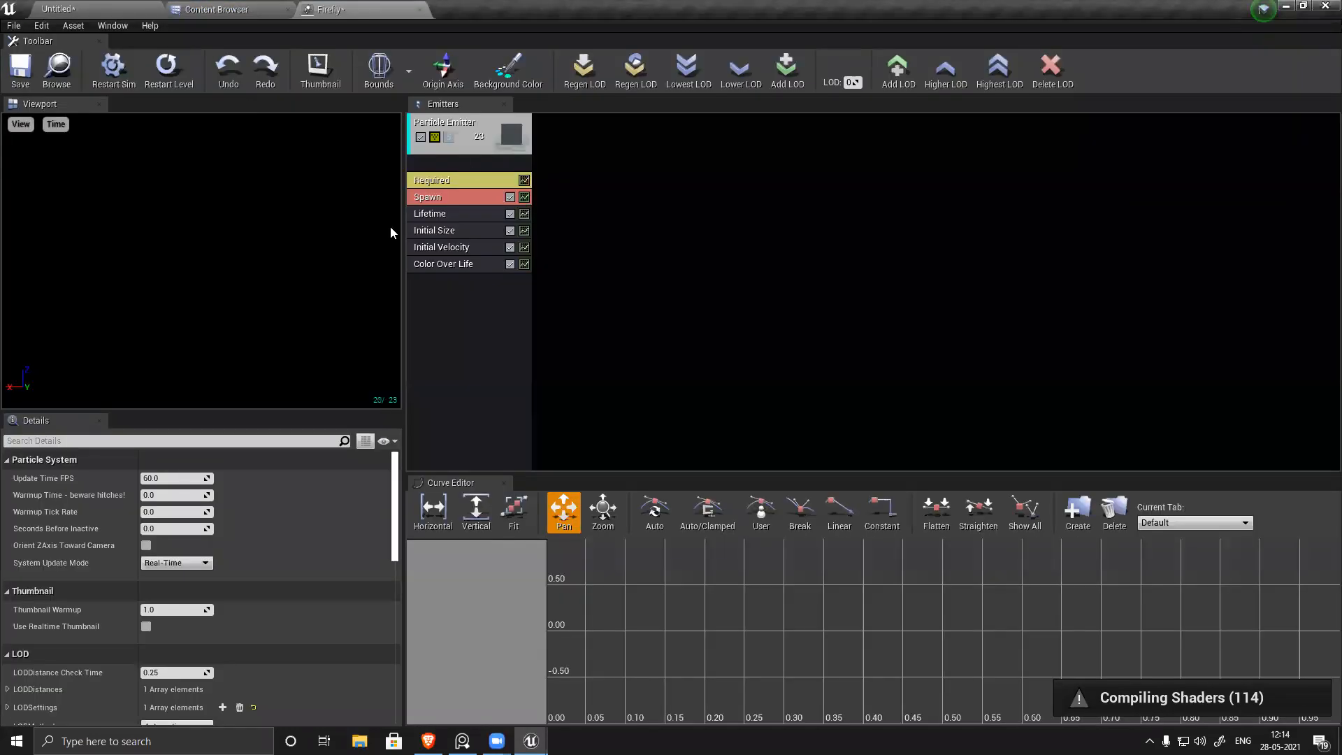
left_click(464, 162)
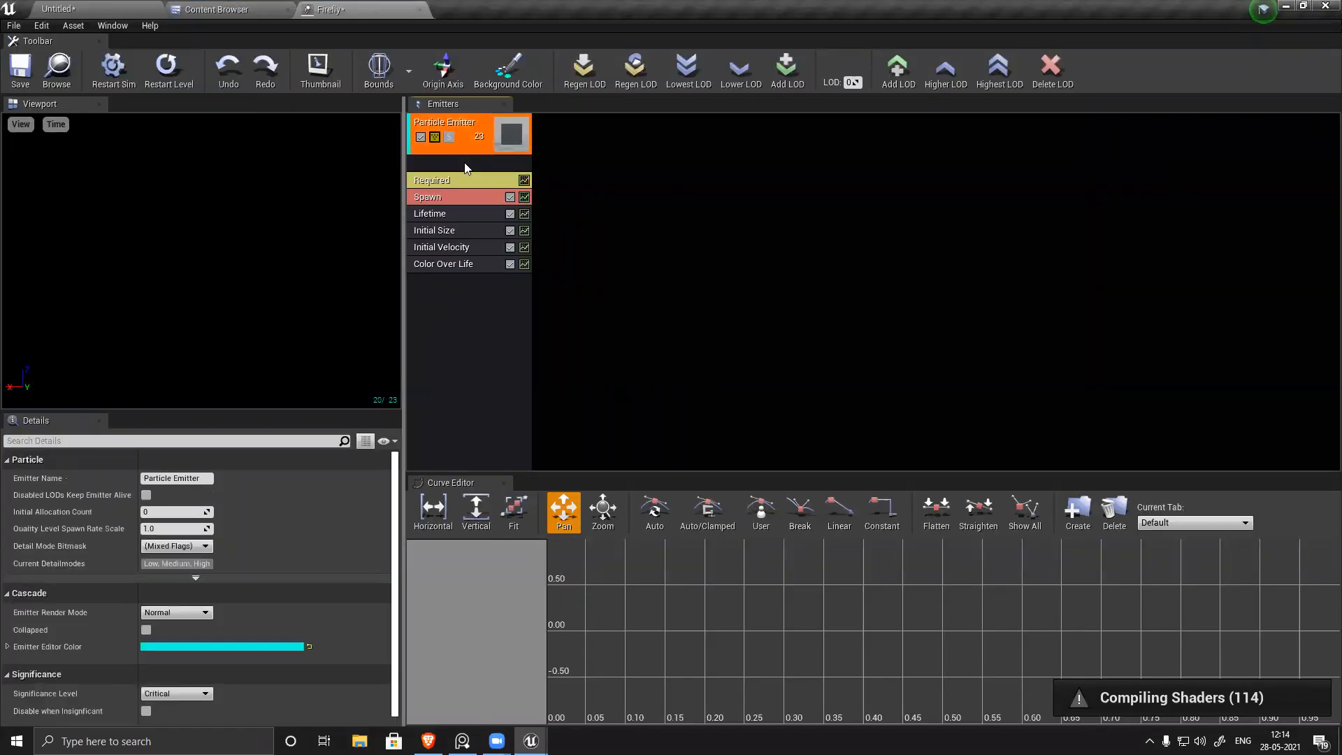
right_click(465, 162)
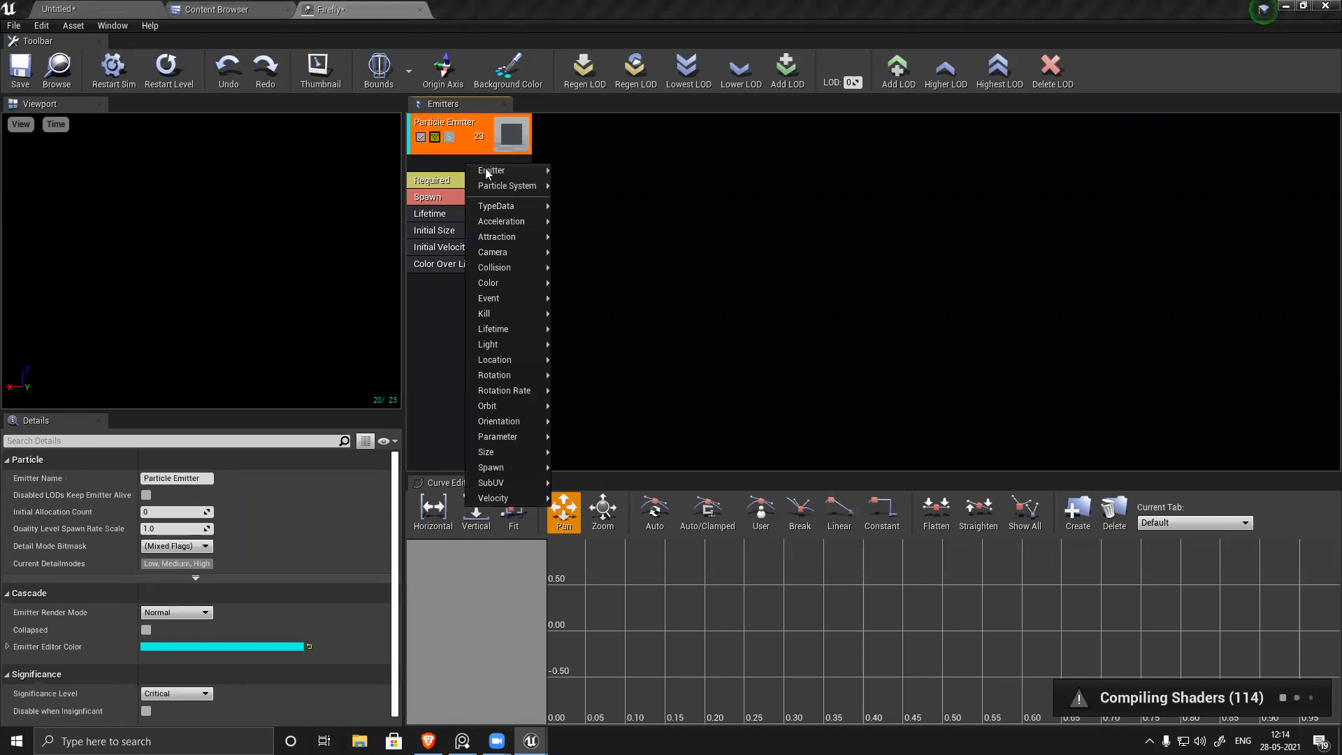
mouse_move(485, 169)
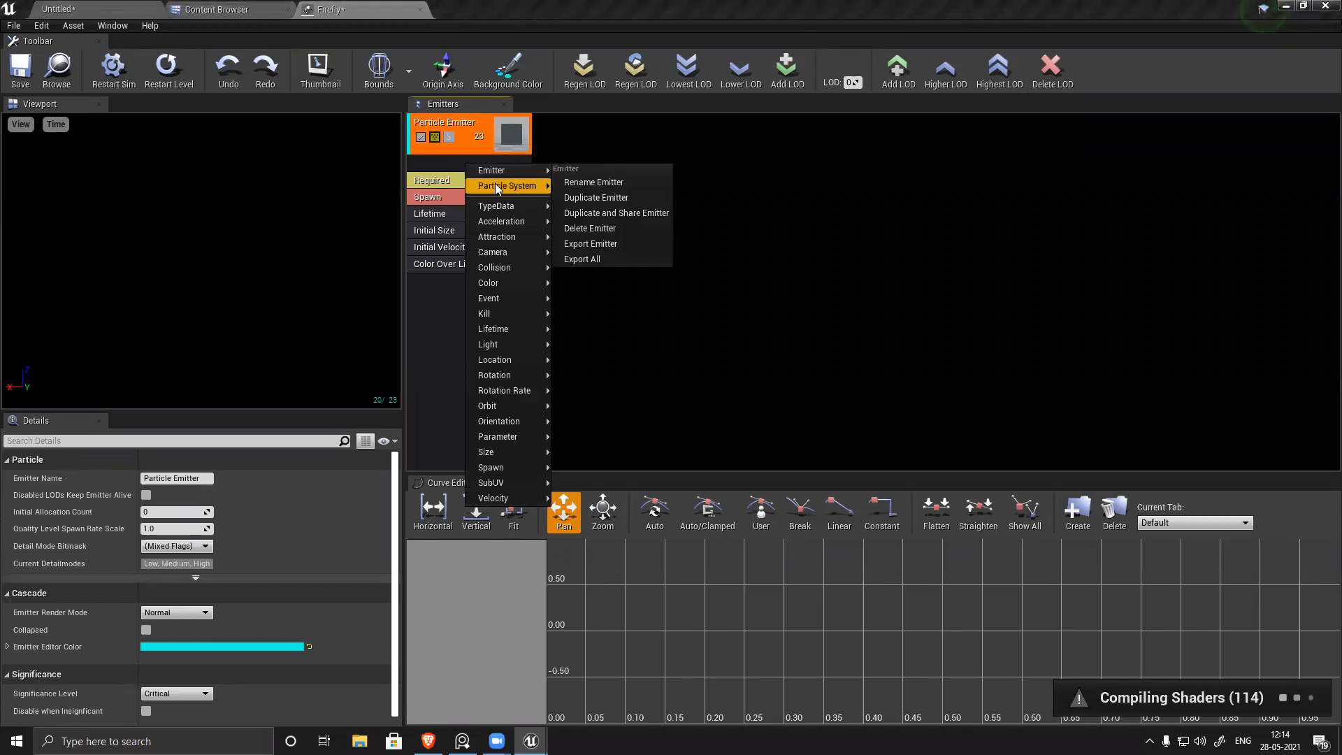
mouse_move(502, 205)
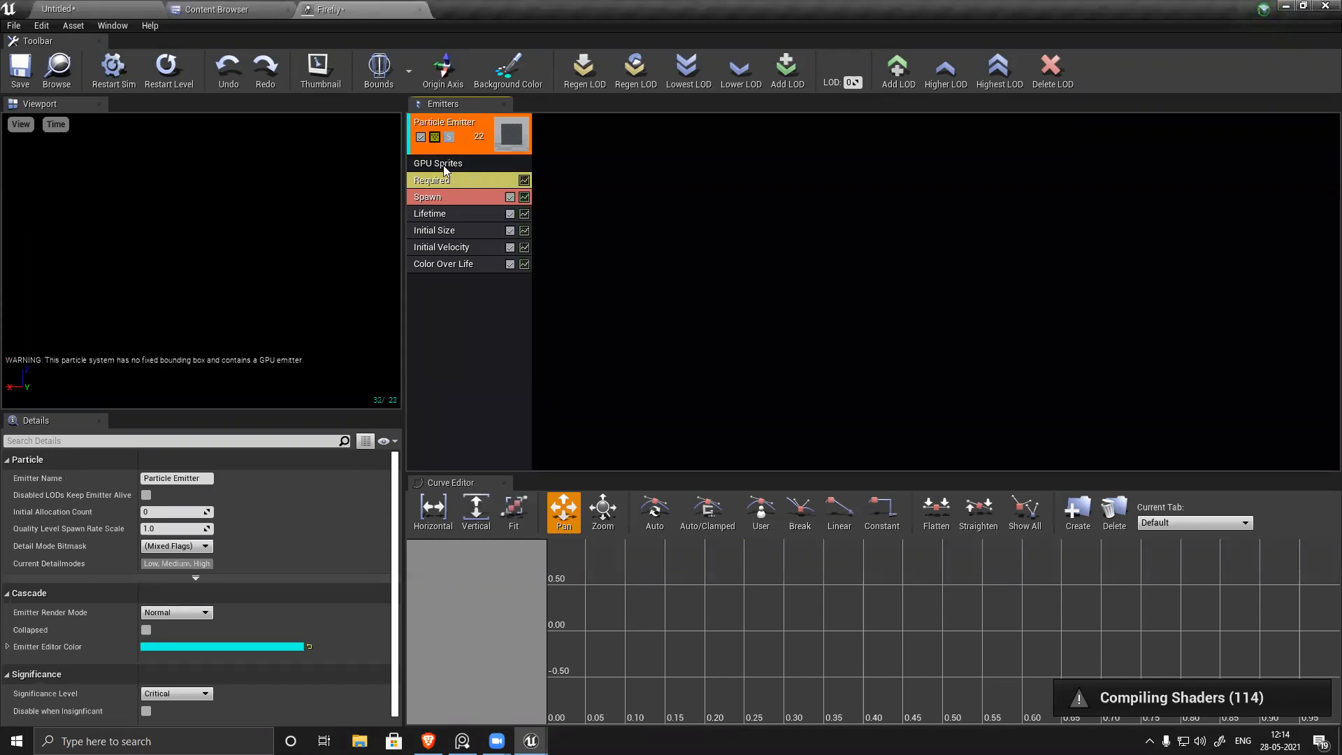
left_click(489, 165)
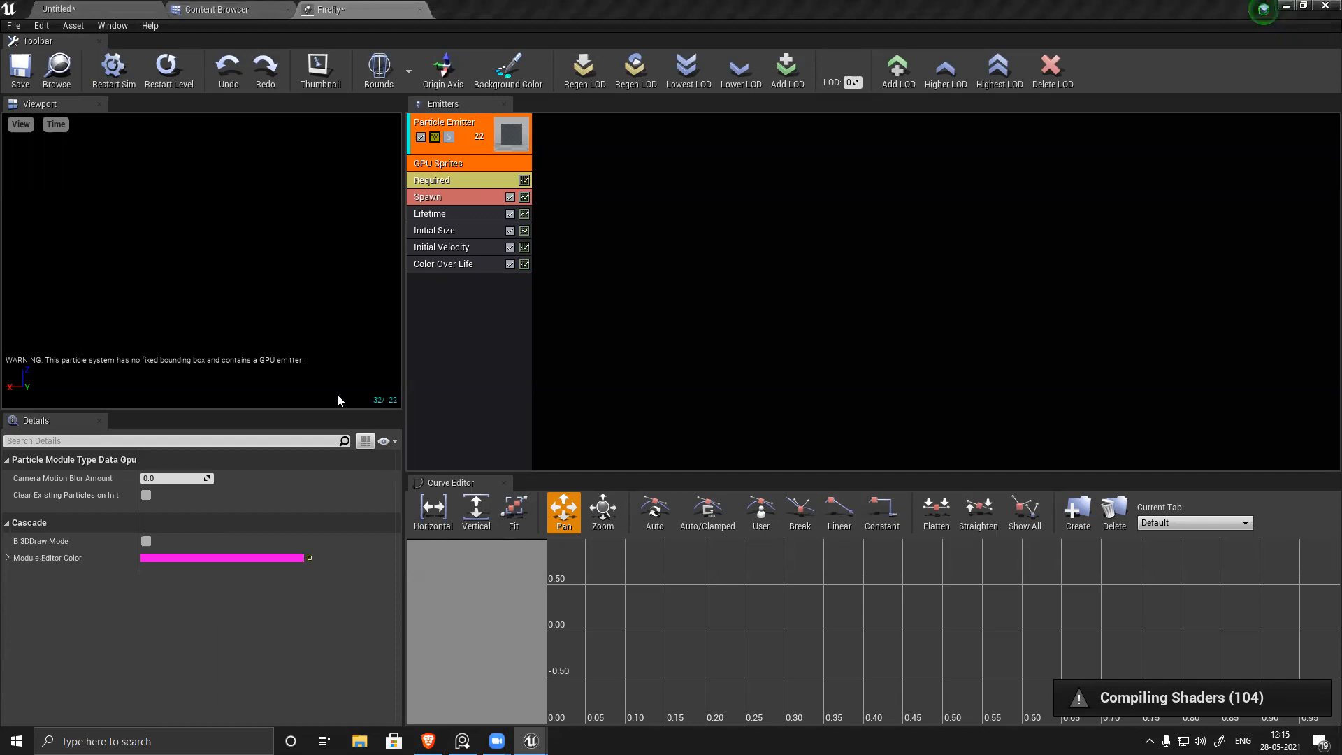
right_click(488, 285)
left_click(369, 275)
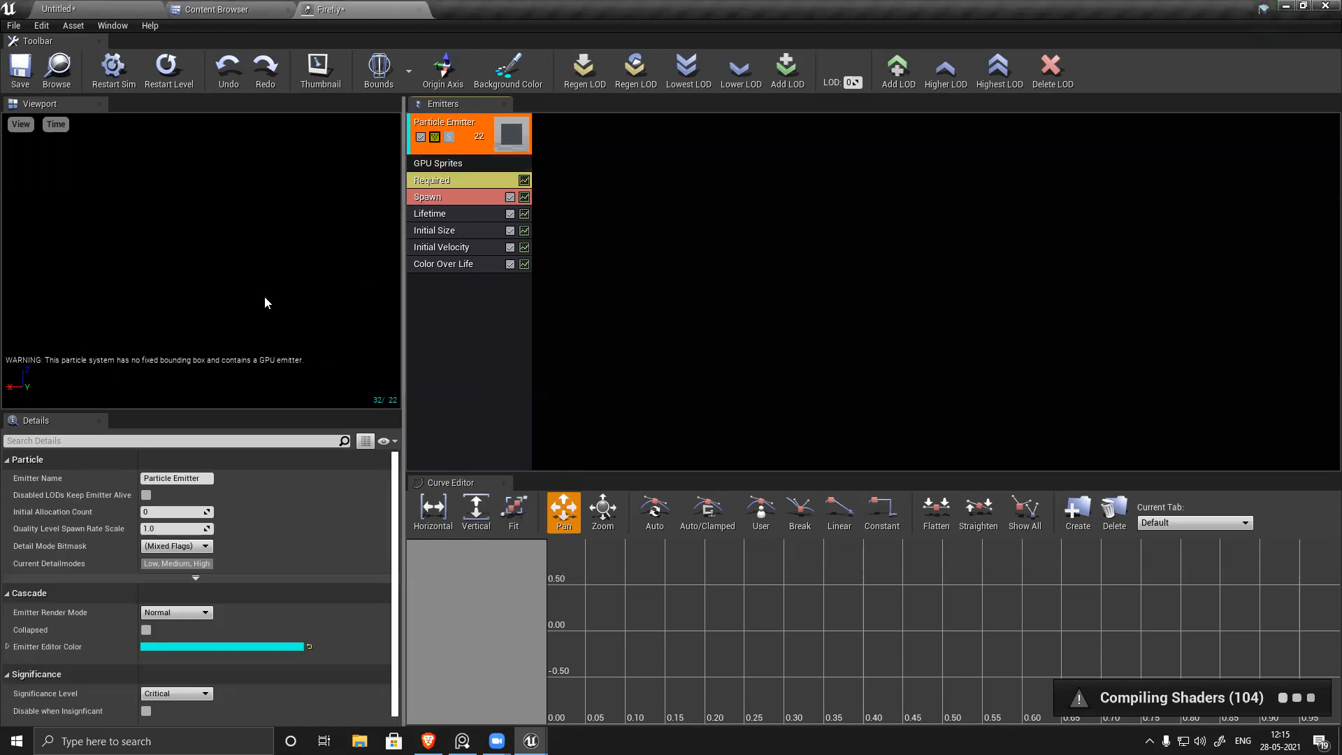
Step: Create a material named mat_firefly in the GA204_ENV1 folder and open it for editing
left_click(217, 9)
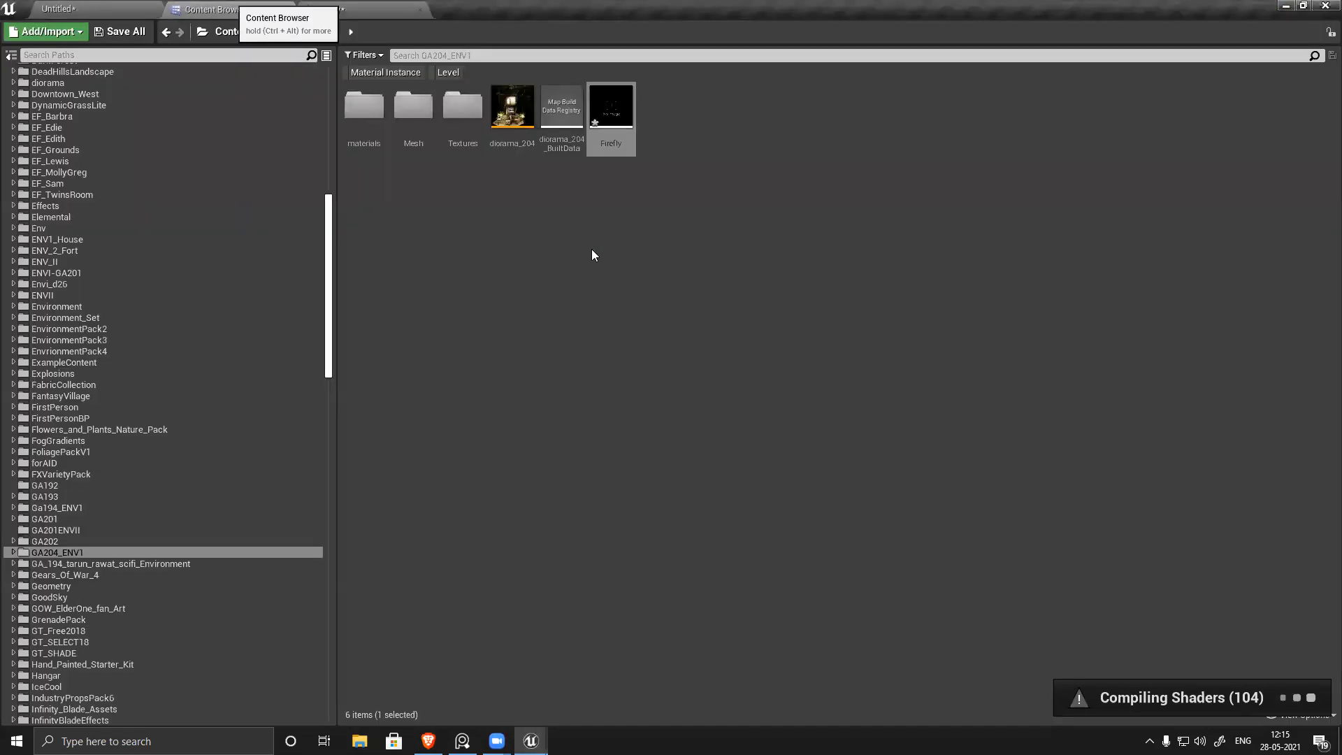
left_click(645, 225)
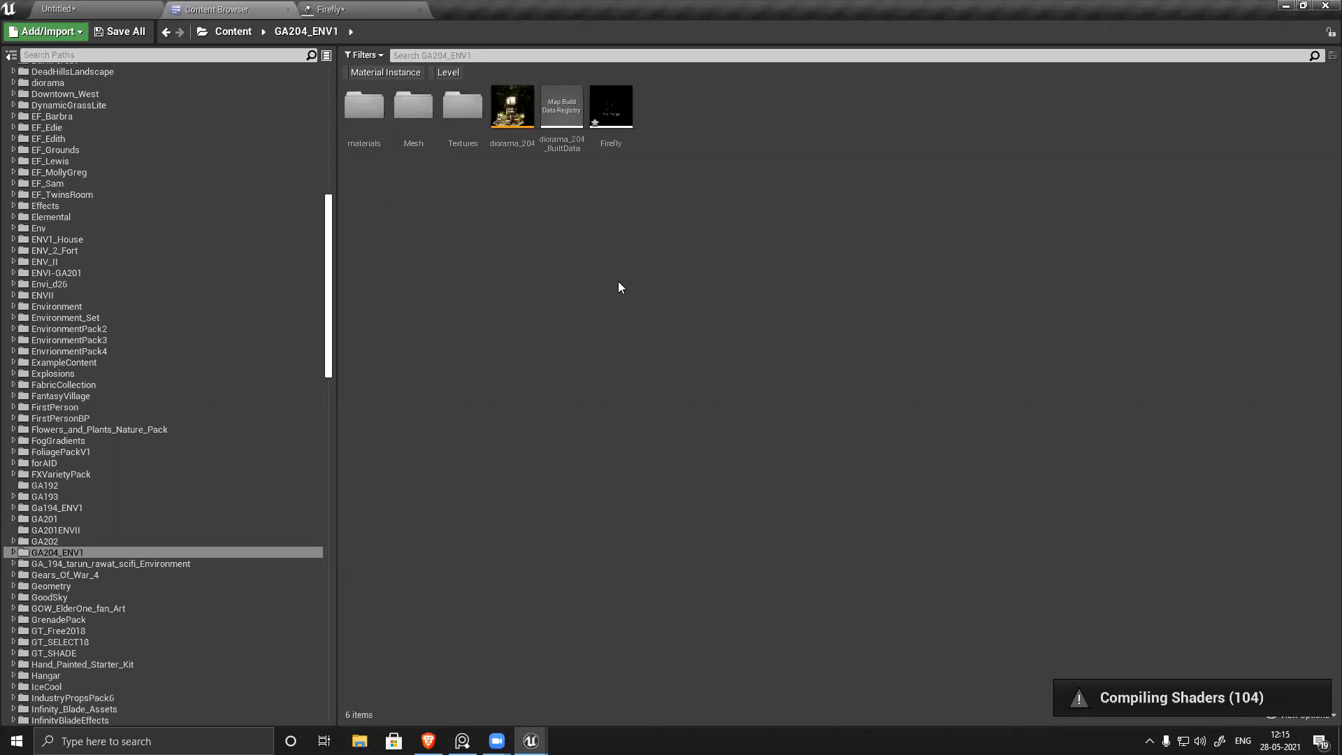
right_click(718, 207)
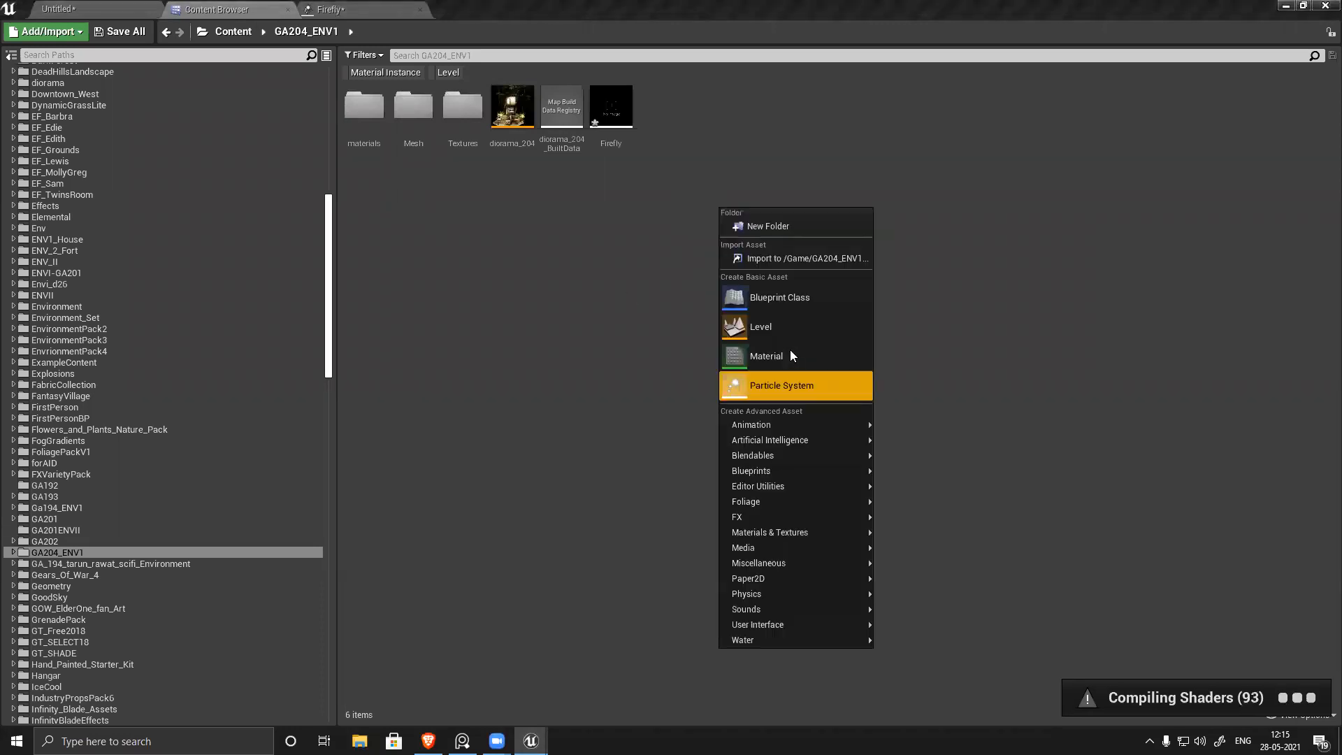
left_click(790, 350)
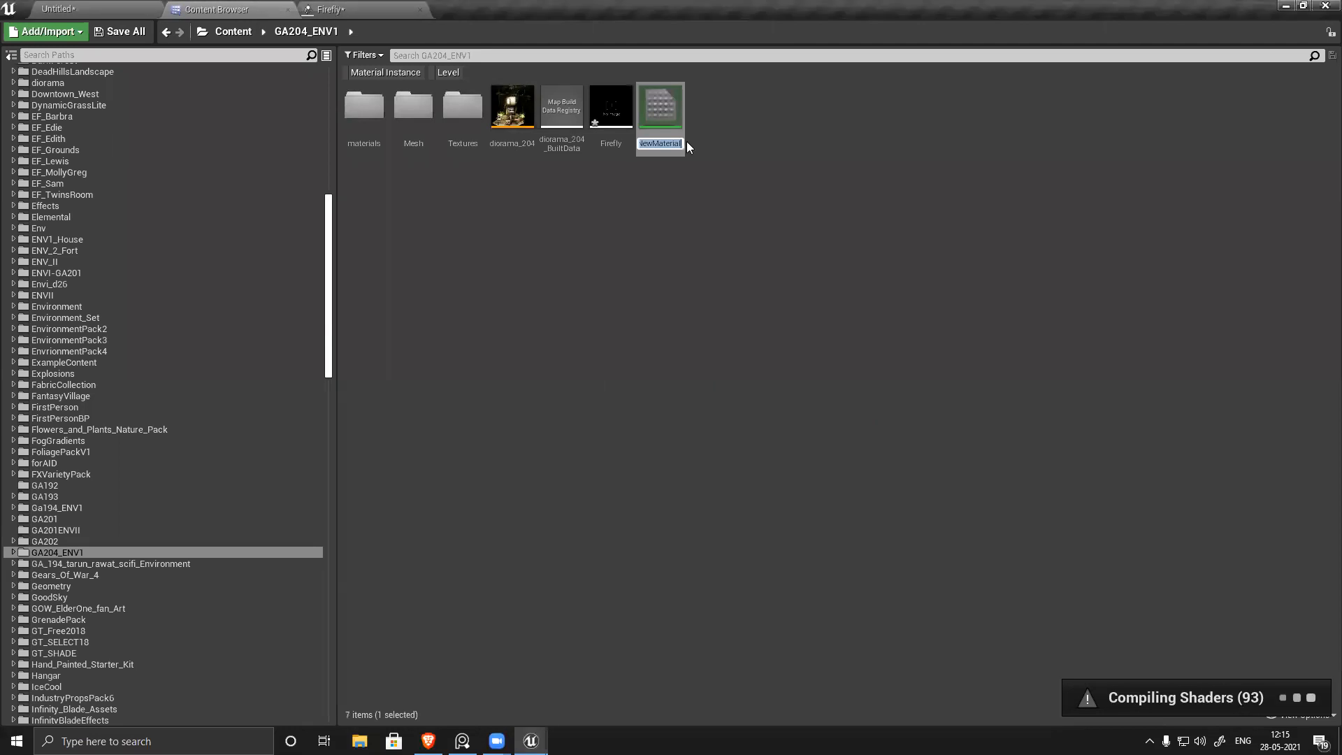
type("mat_firefly")
key("Return")
double_click(665, 121)
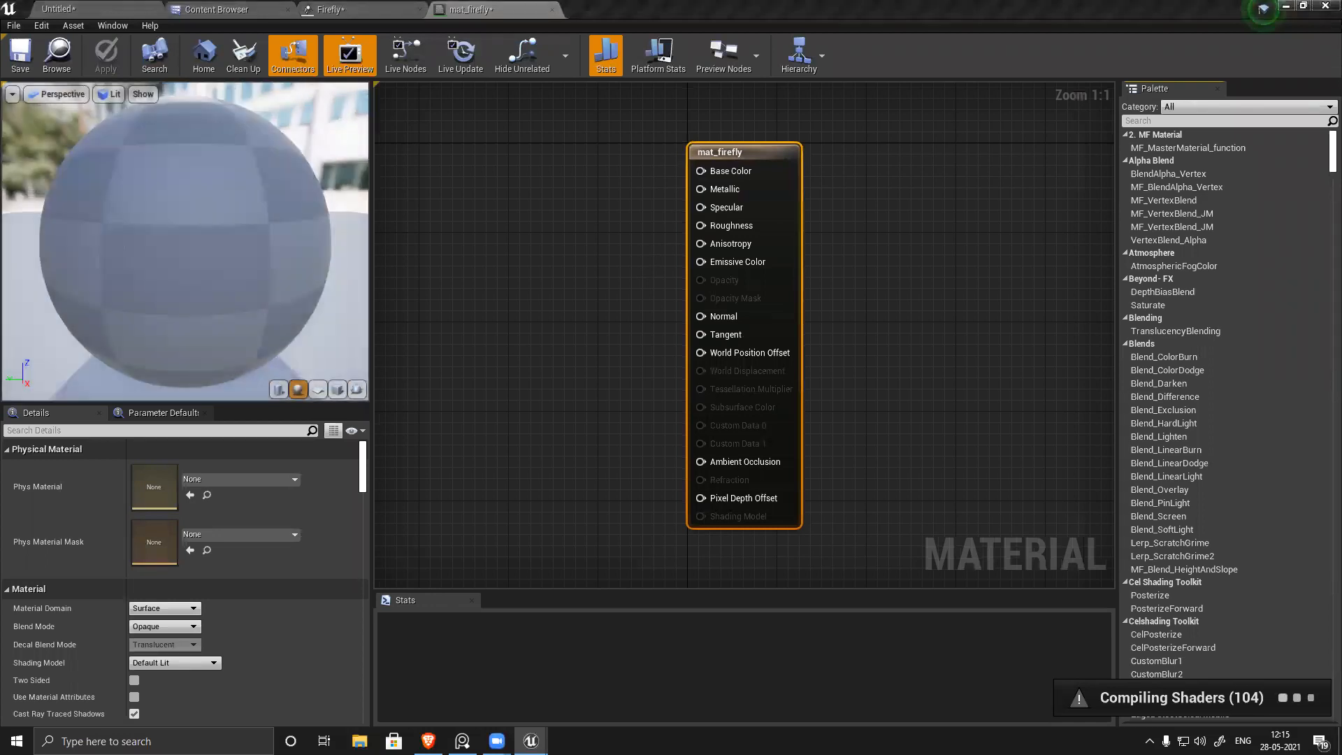
right_click_drag(675, 270, 698, 265)
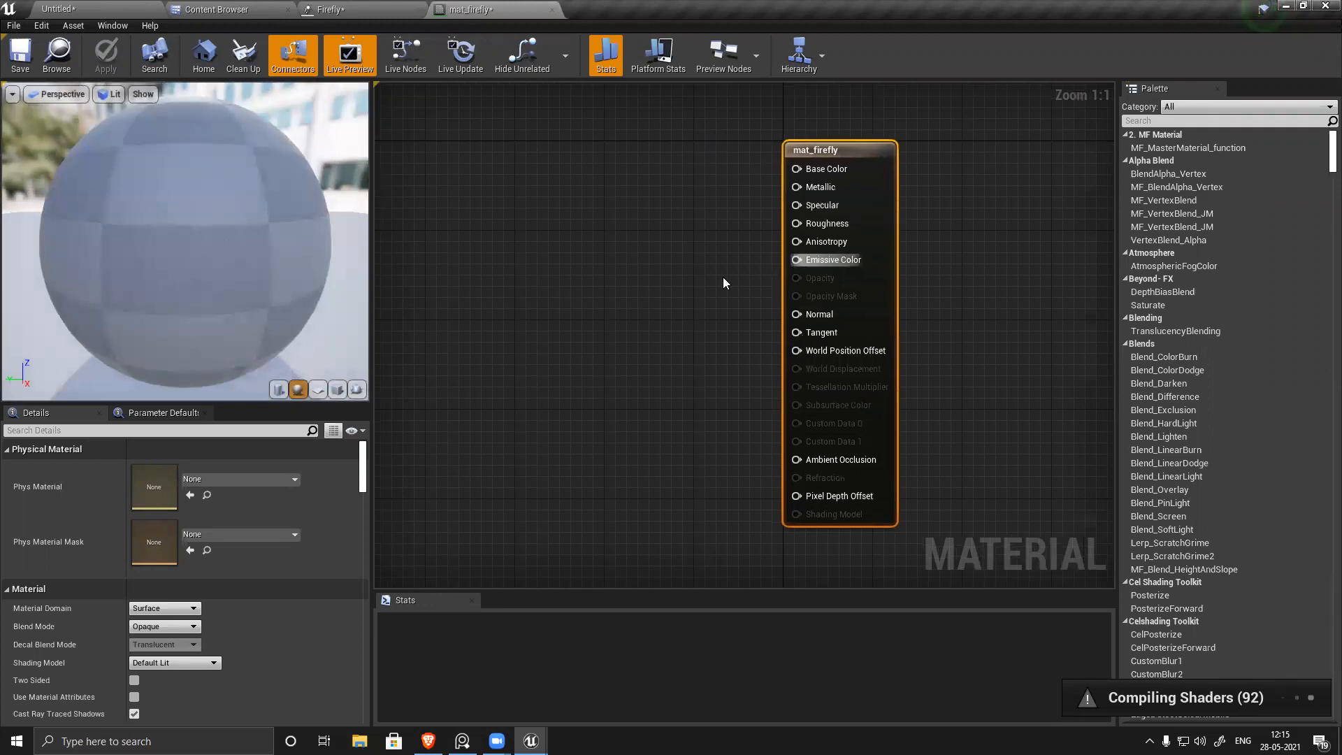
Step: Add a vector parameter named emissive_color to the mat_firefly graph and place it to the side of the main node
left_click(587, 265)
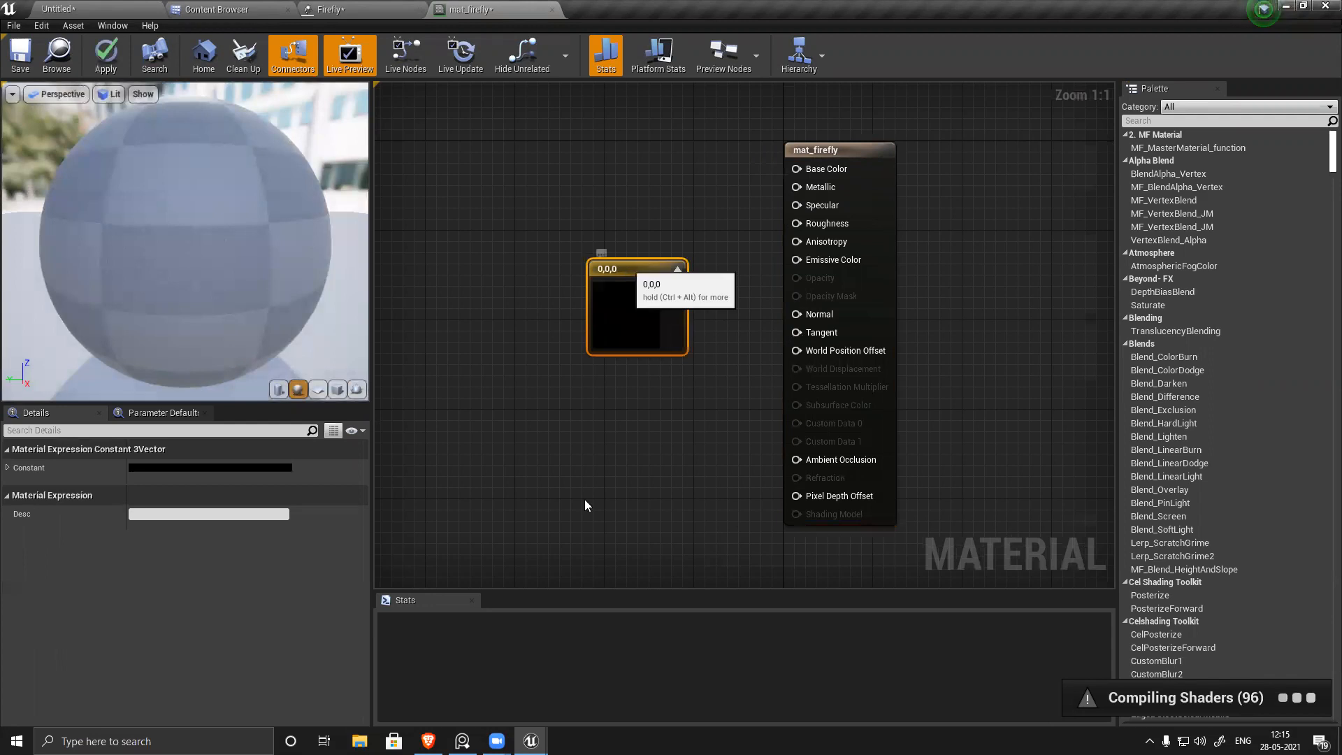
left_click_drag(615, 308, 576, 290)
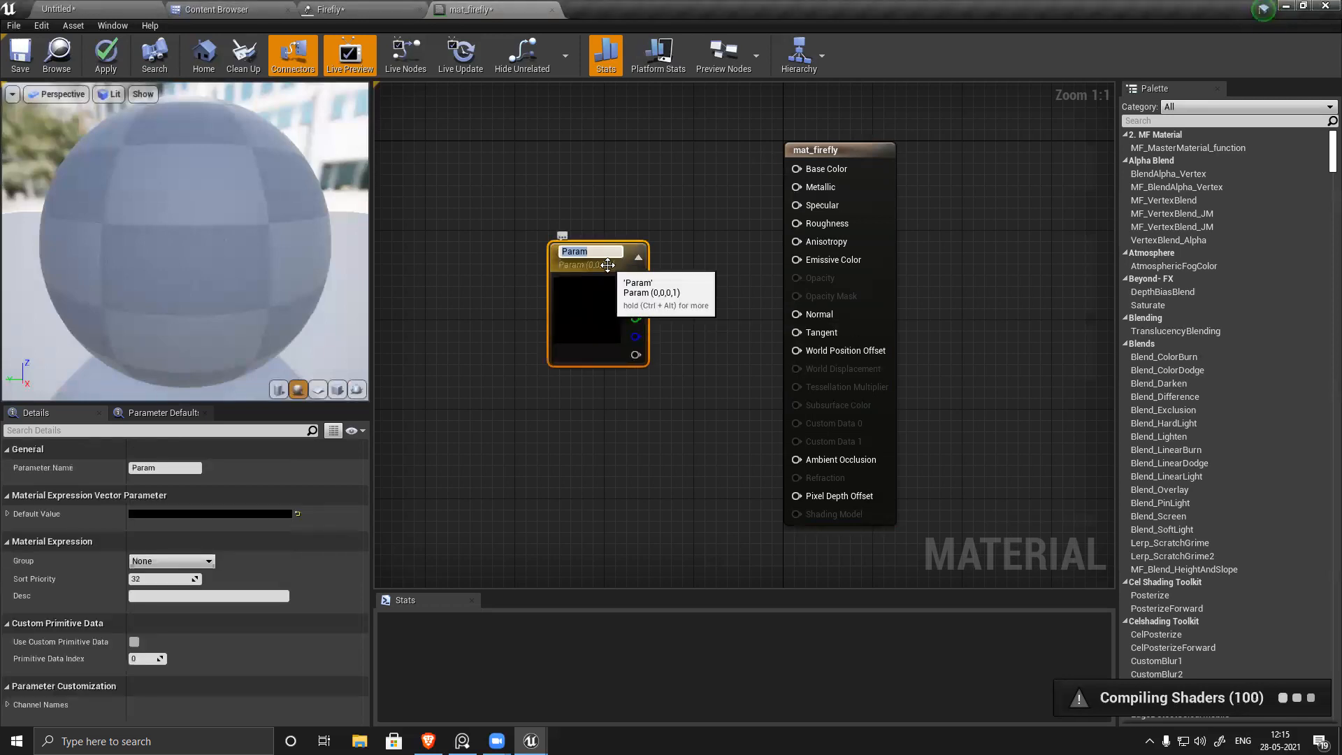
type("emissive_colo")
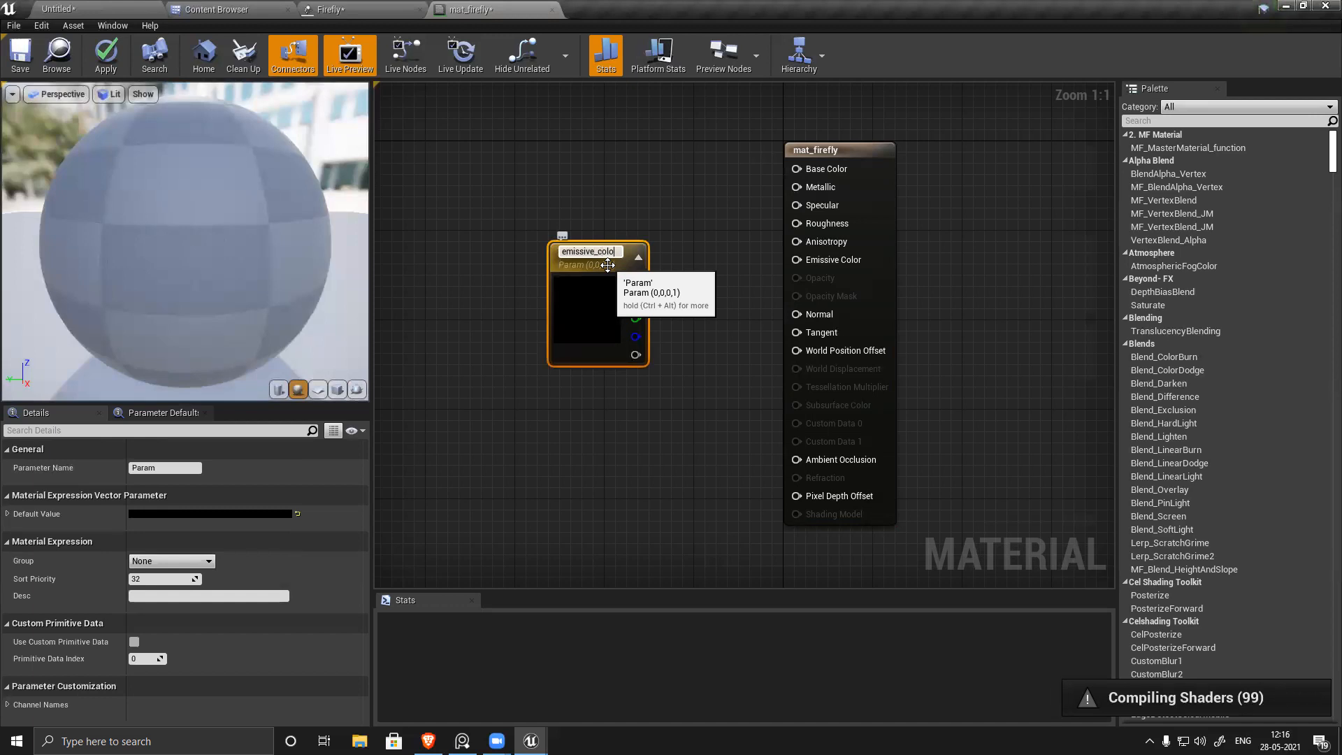
type("r")
key("Return")
left_click_drag(607, 264, 539, 275)
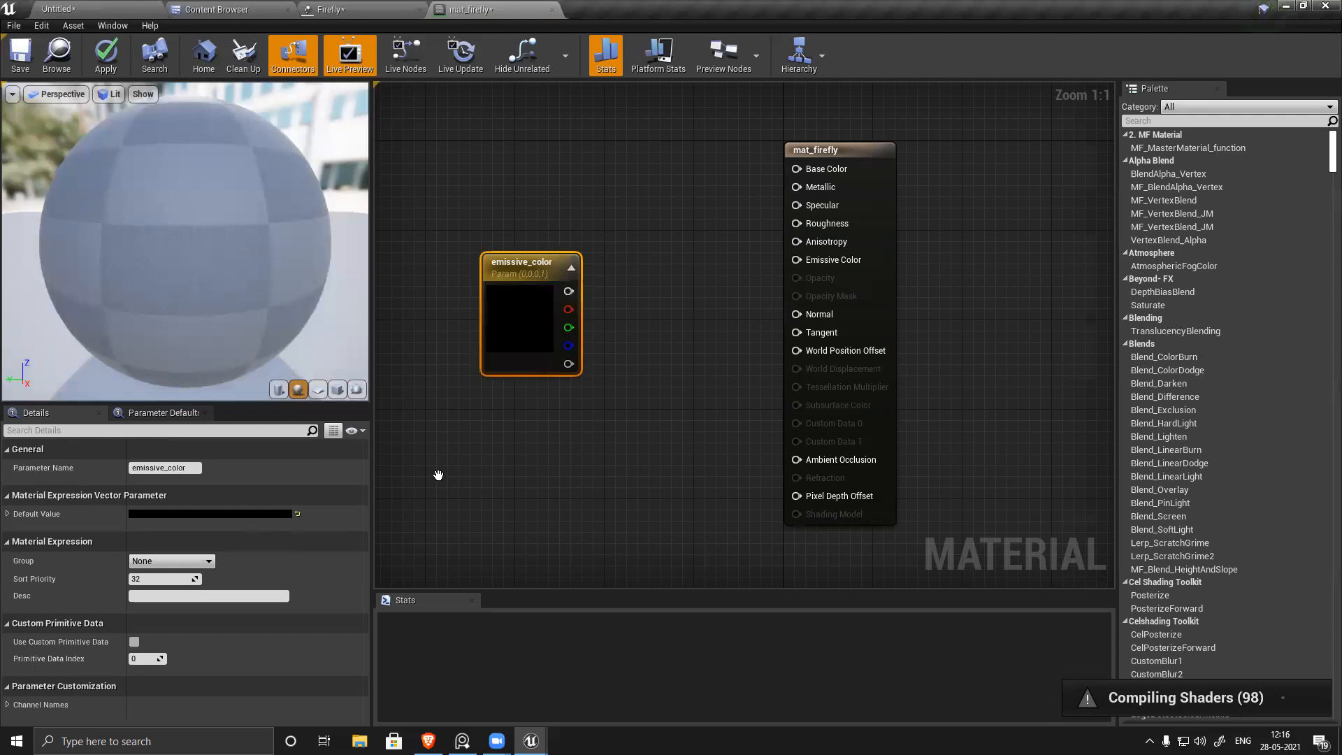
Step: Set emissive_color's default value to a bright pale yellow (1, 0.98, 0.41) and move the node further away from the main node
left_click(246, 514)
left_click(356, 503)
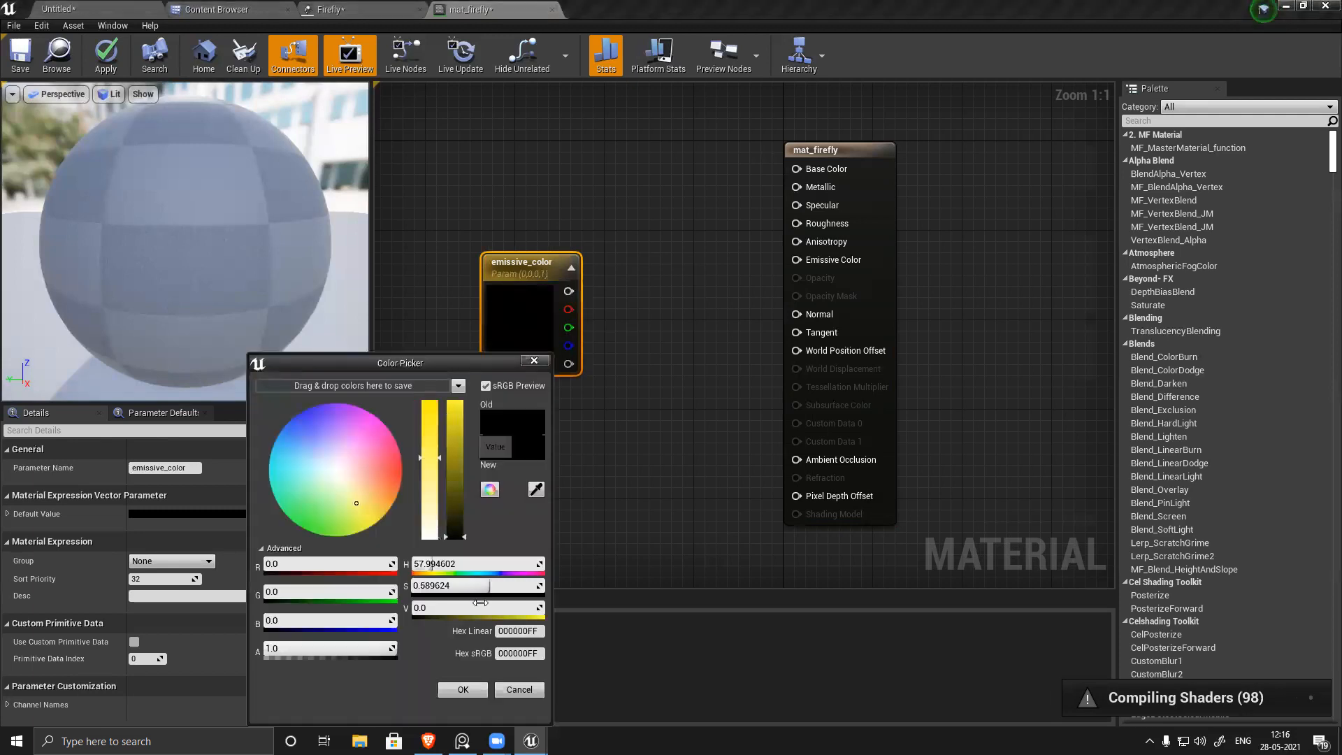
left_click_drag(480, 604, 544, 604)
left_click(470, 682)
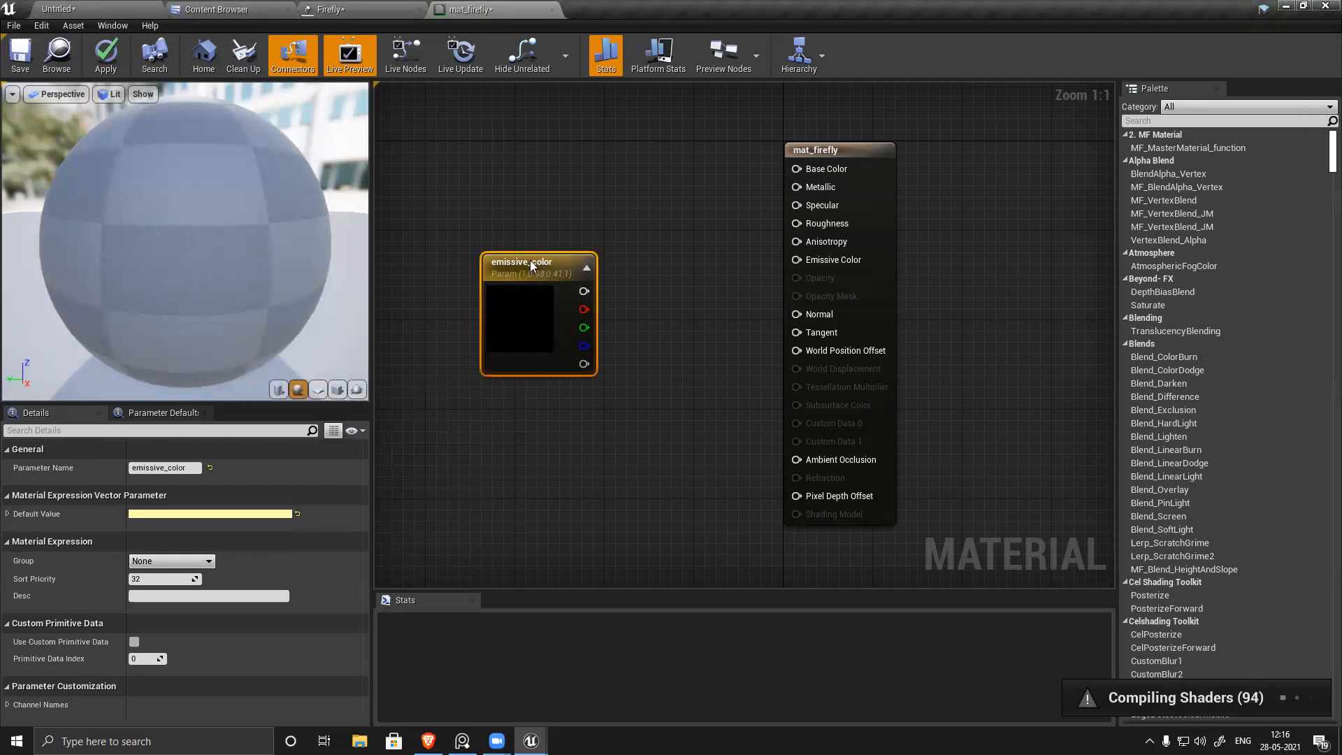
left_click_drag(530, 260, 519, 248)
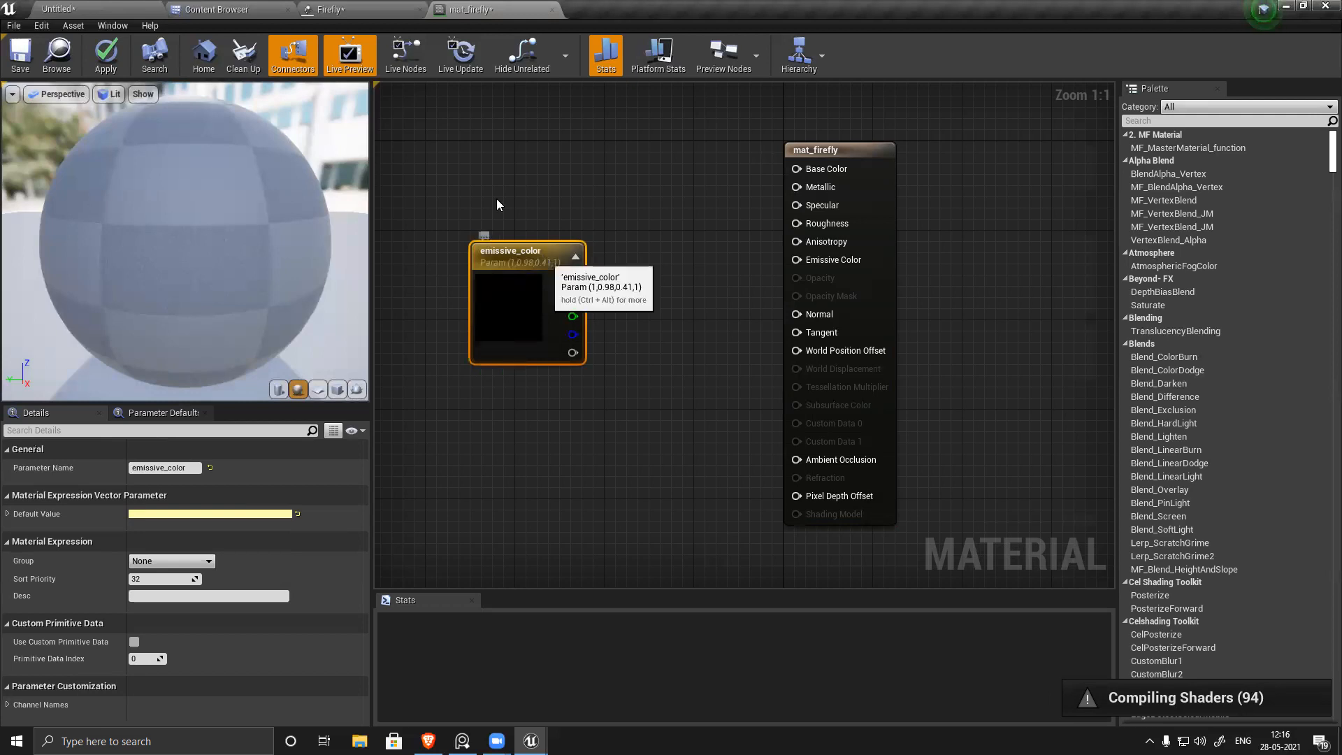
key("ctrl+z")
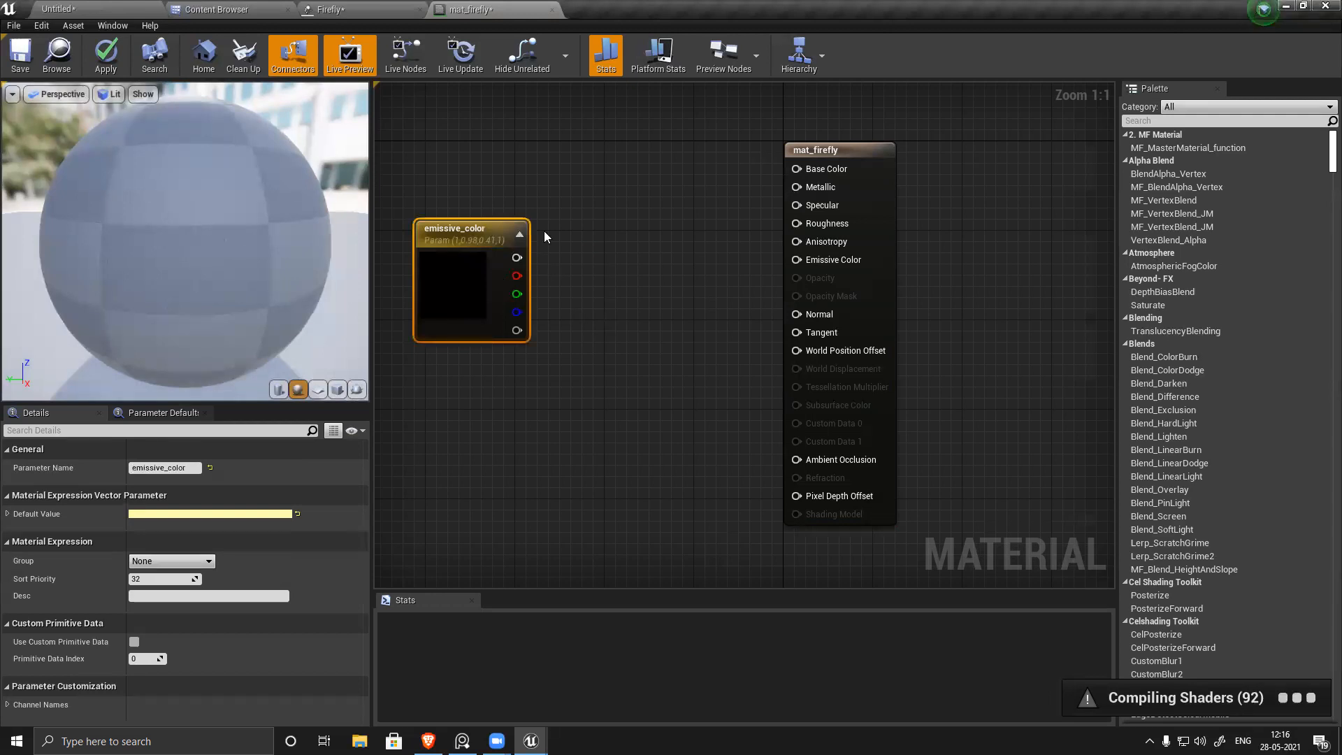
Step: Add a Multiply node with emissive_color feeding input A and connect its output to Emissive Color
left_click(639, 293)
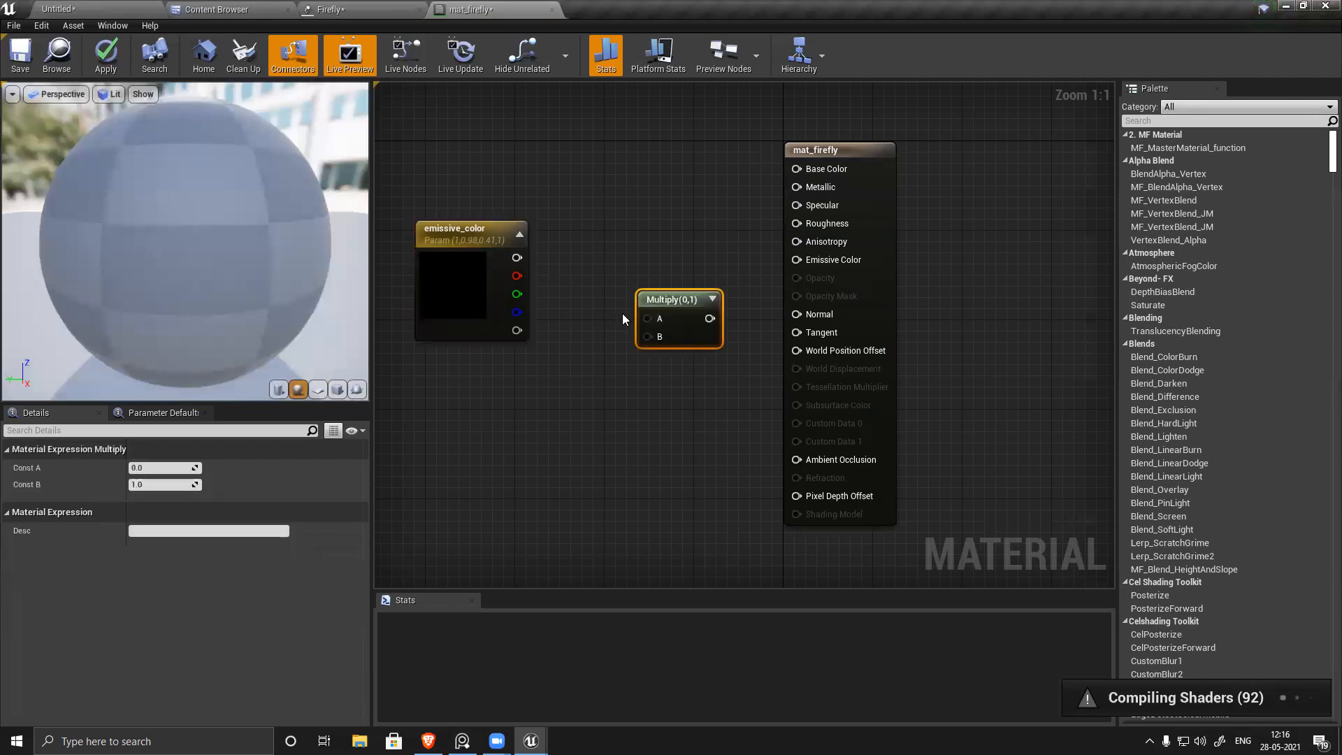
left_click_drag(648, 318, 517, 257)
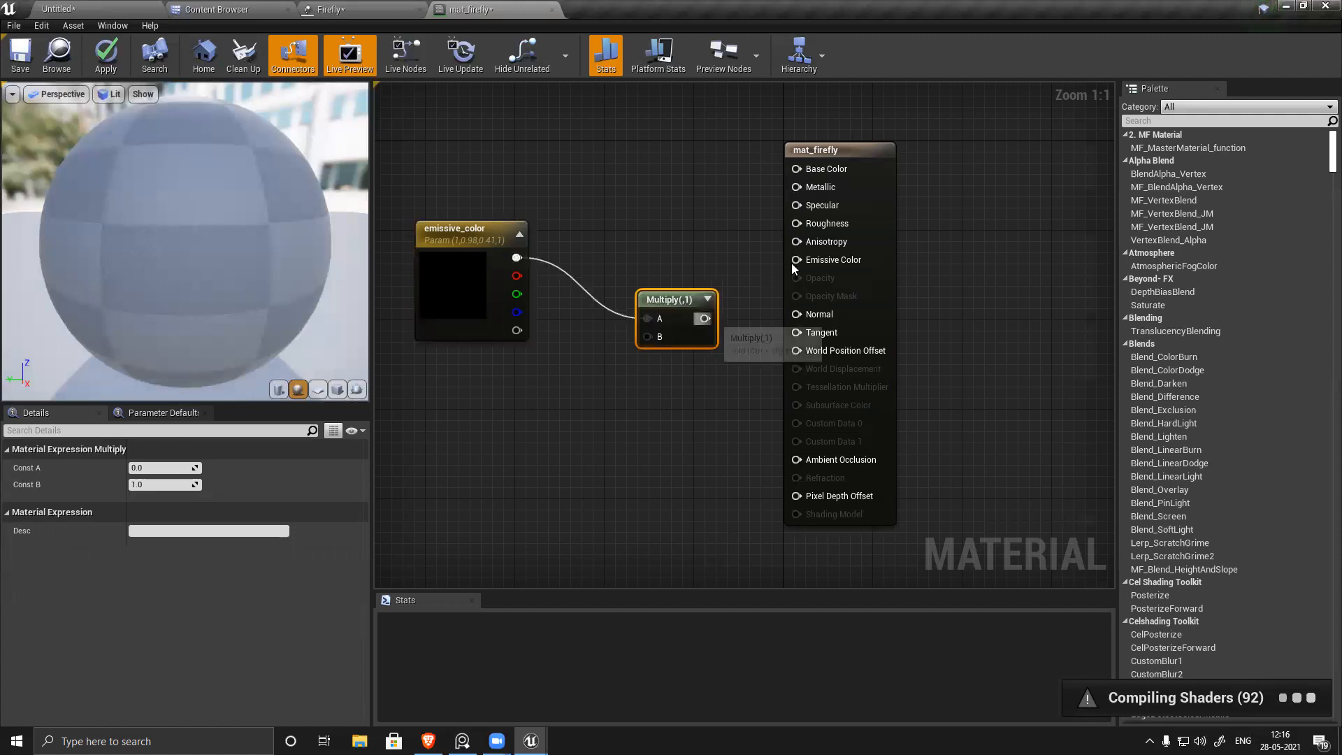
left_click_drag(704, 318, 796, 260)
left_click_drag(688, 300, 701, 284)
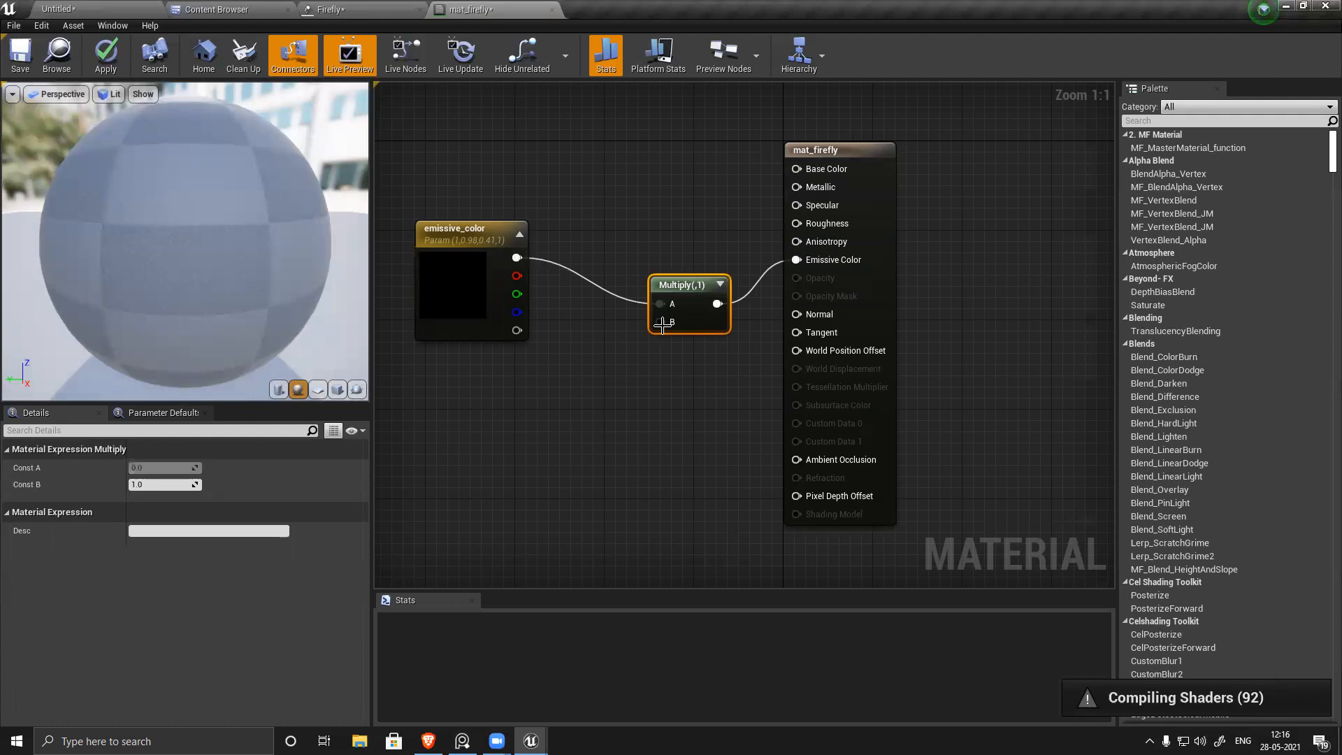
Step: Add a scalar parameter named emissive and place it below the emissive_color node
left_click(535, 399)
type("ssss")
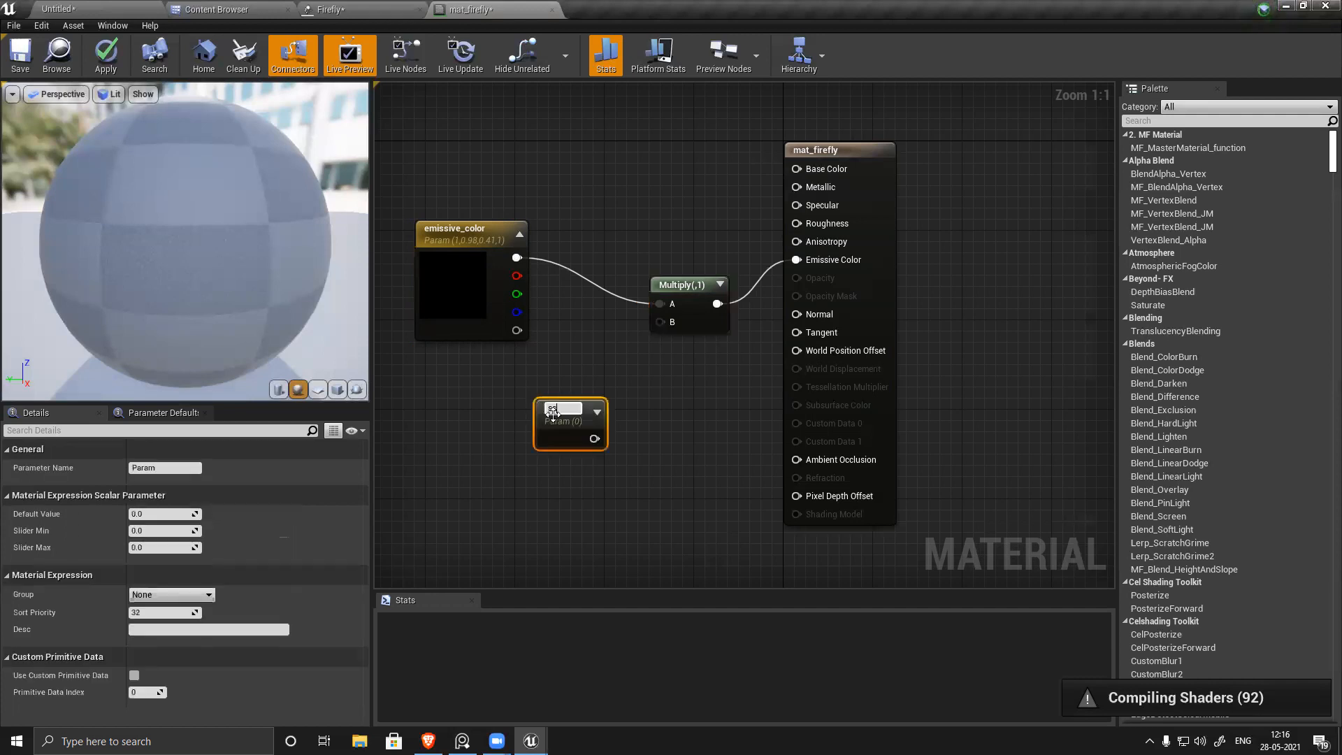
key("BackSpace")
key("BackSpace")
key("BackSpace")
key("BackSpace")
type("emissive")
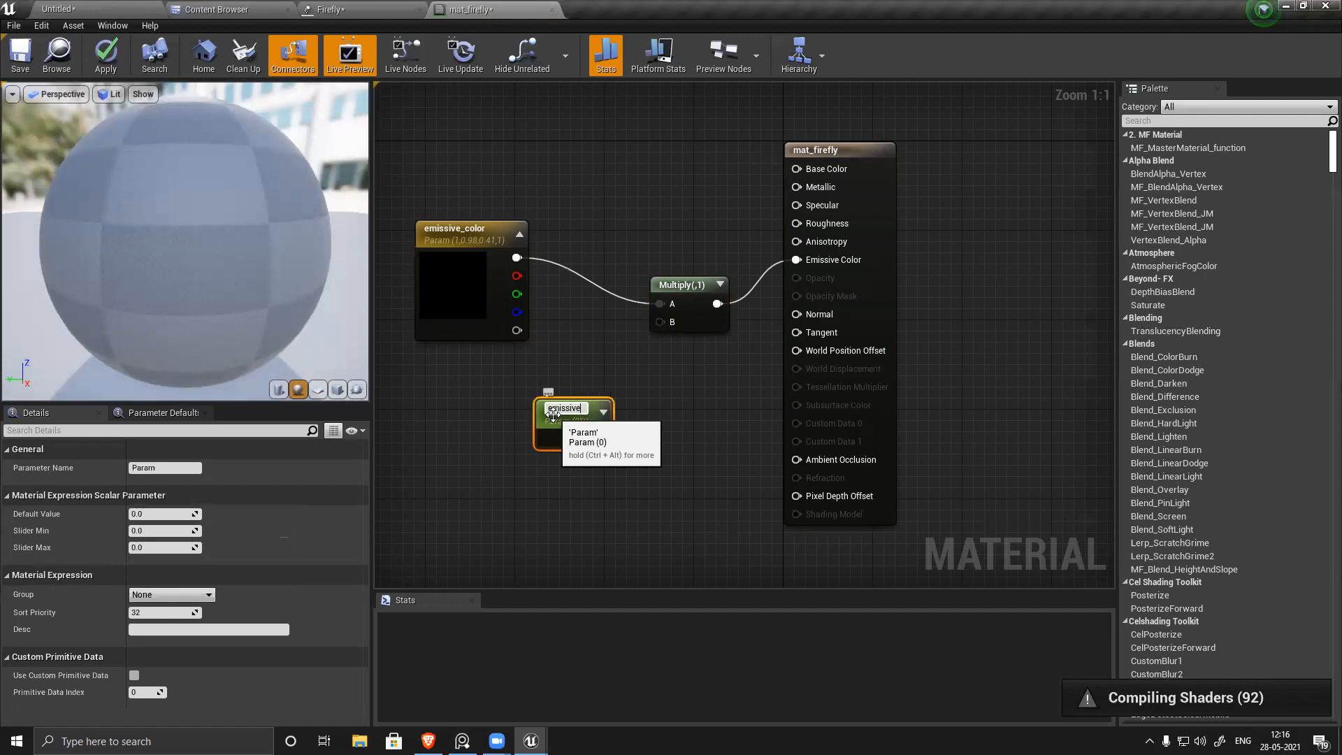
key("Return")
left_click_drag(553, 415, 499, 406)
Step: Set the emissive parameter's default value to 1 and connect it to input B of the Multiply node
left_click(160, 514)
type("1")
key("Return")
left_click_drag(542, 425, 660, 322)
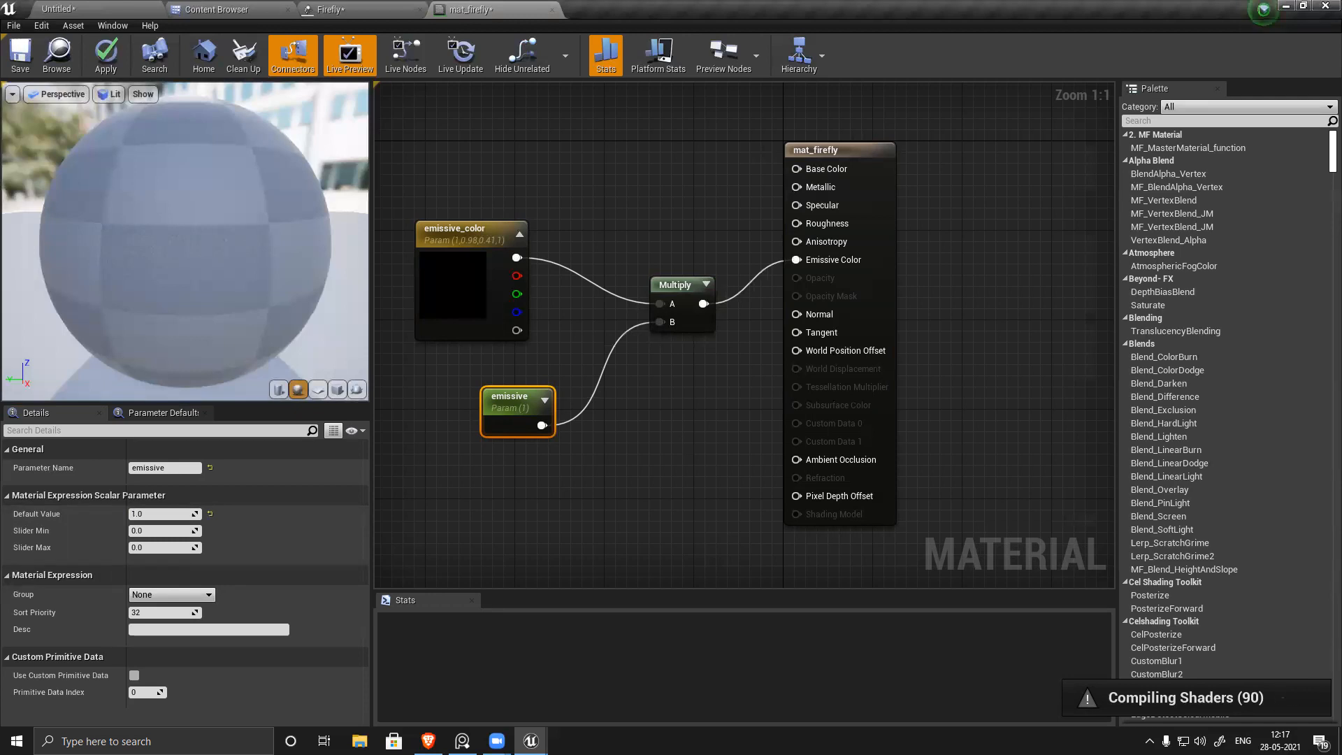
Step: Move the emissive_color, emissive and Multiply nodes together further away from the main material node
right_click_drag(683, 433, 701, 422)
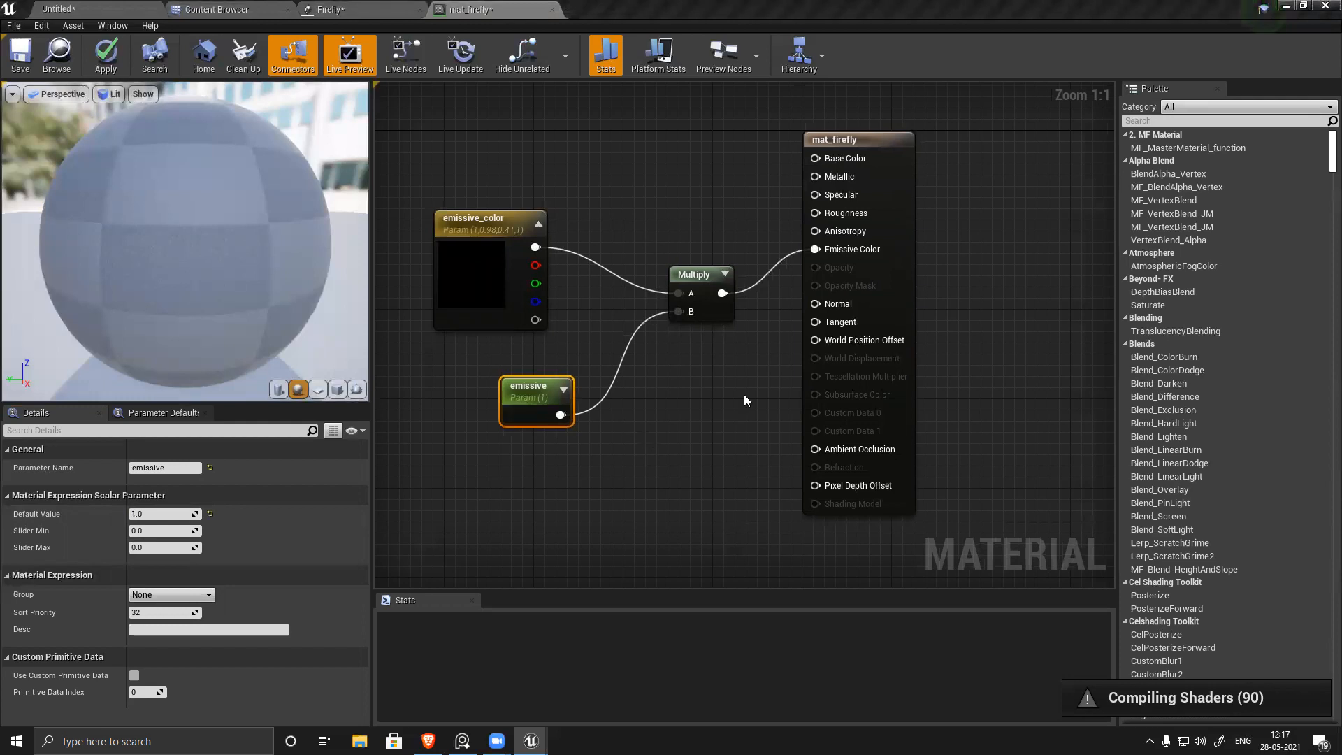
left_click_drag(411, 150, 701, 389)
left_click_drag(695, 274, 640, 240)
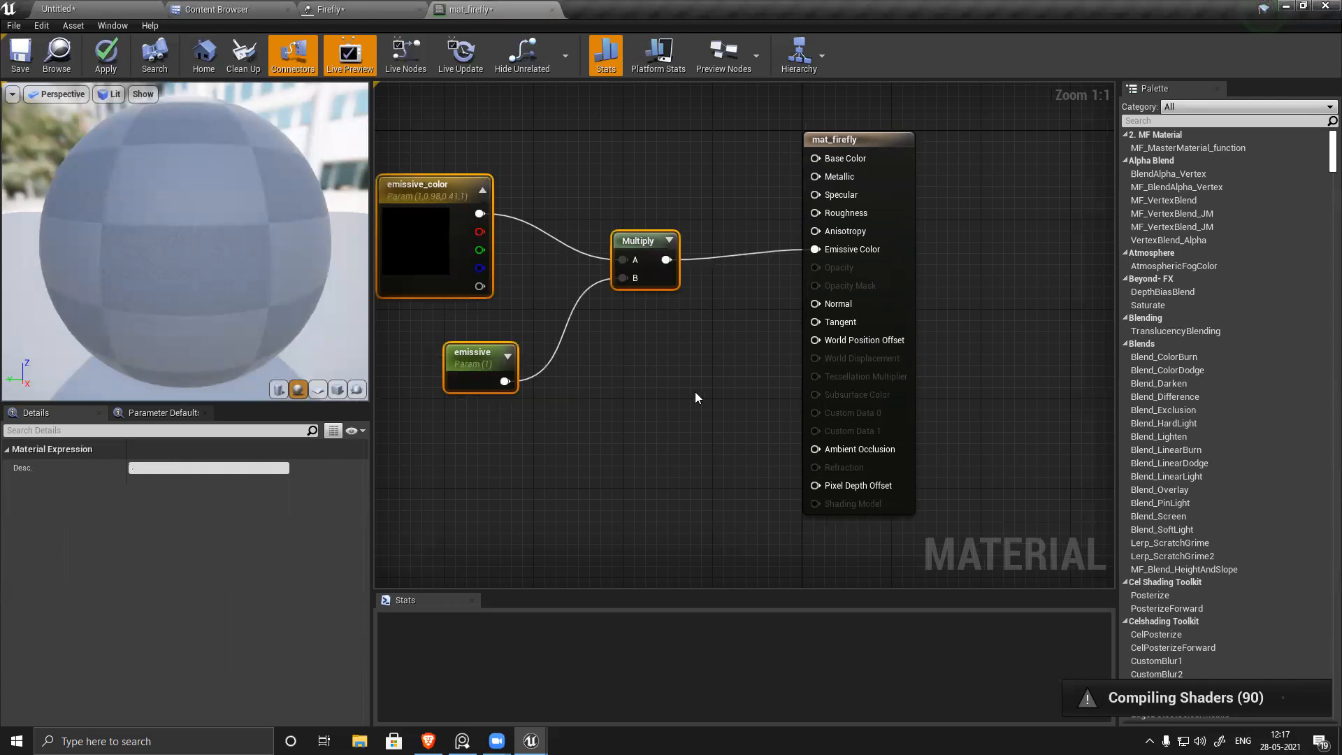
right_click_drag(696, 393, 744, 412)
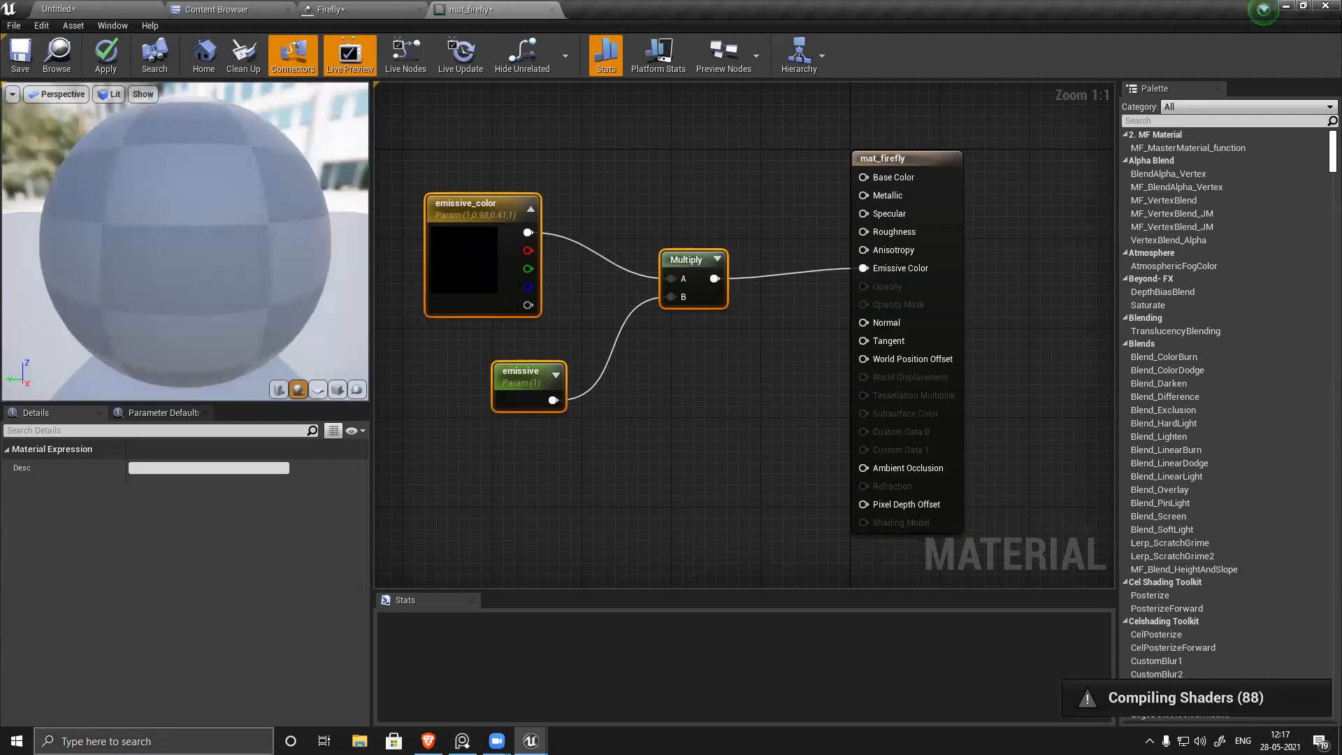
Step: Launch Adobe Photoshop and create a new 1024 x 1024 px document at 72 ppi
key("super+s")
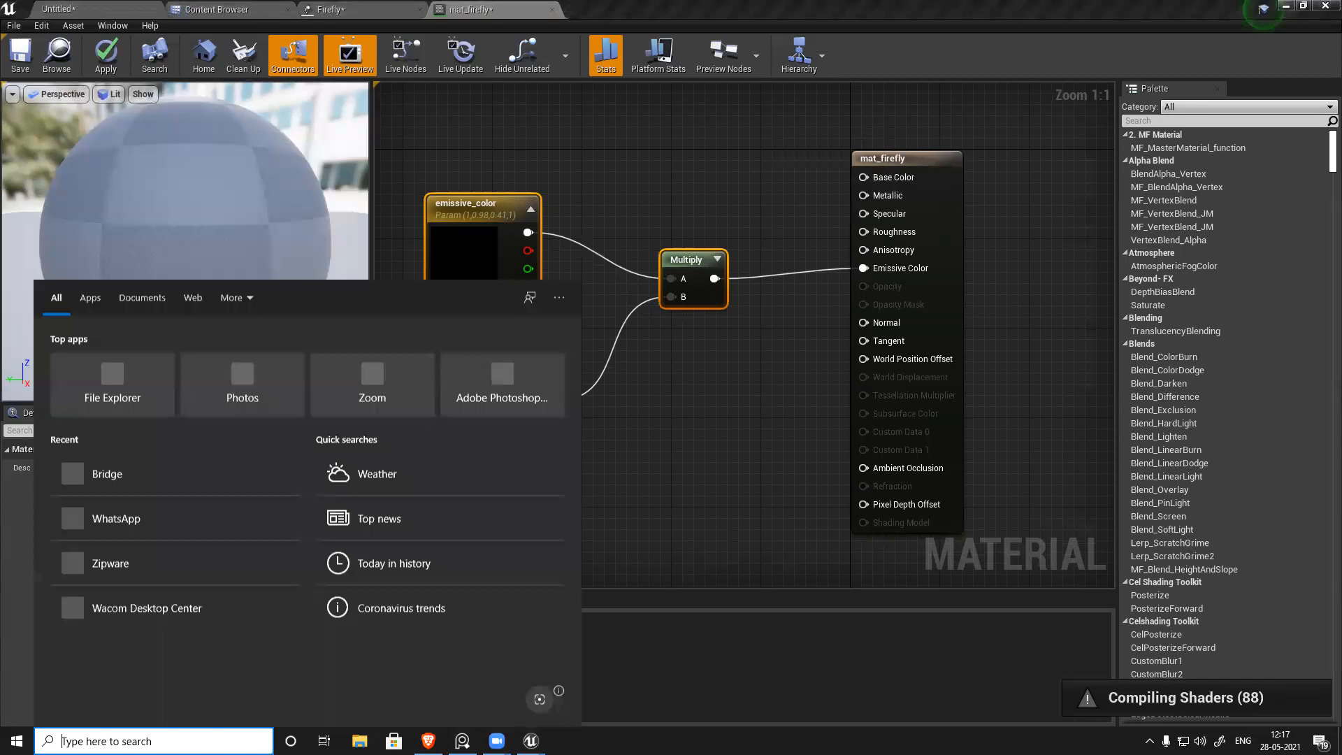
left_click(495, 400)
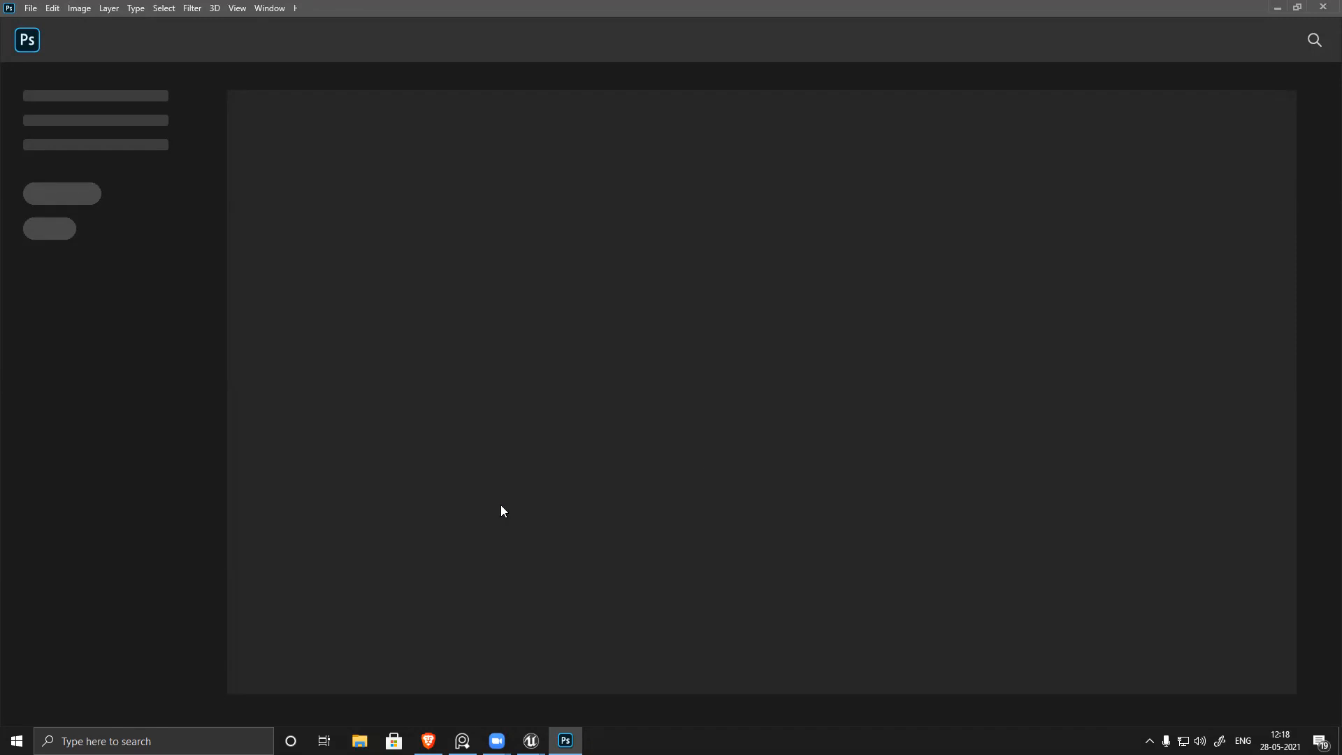
key("ctrl+n")
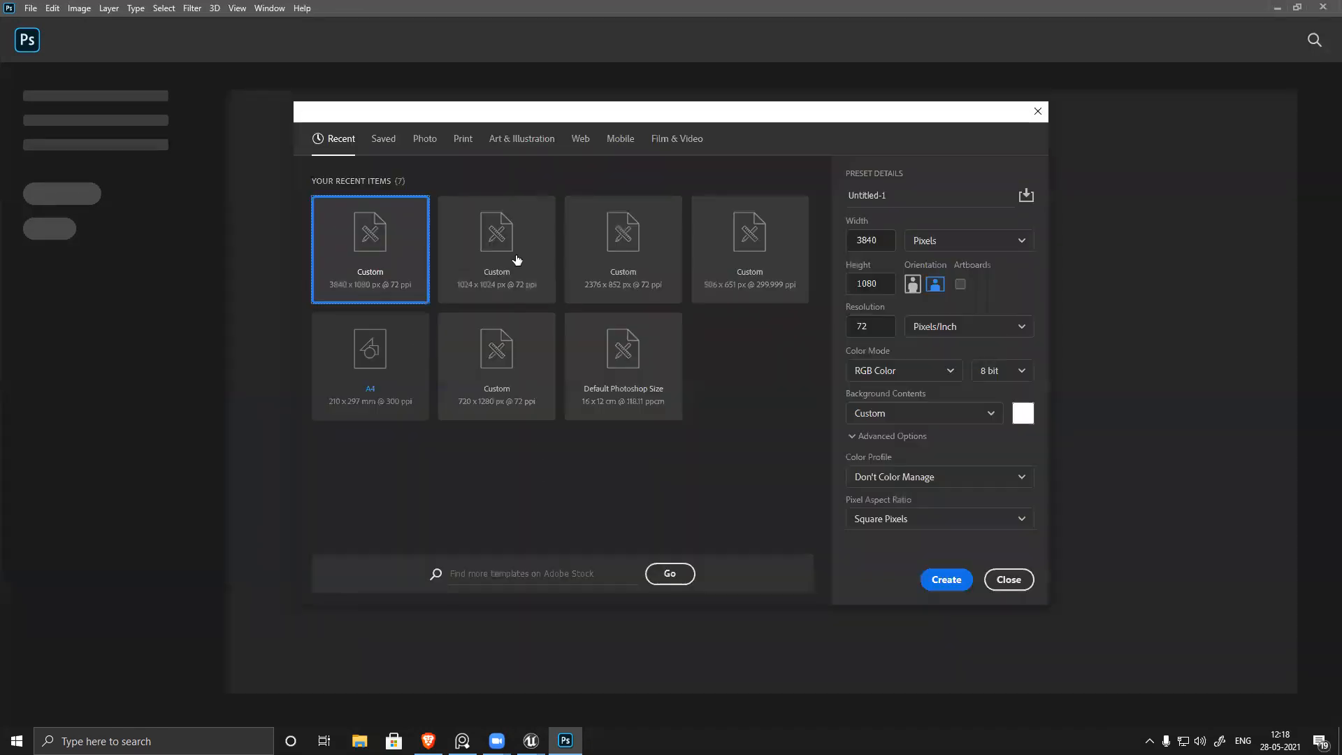
left_click(514, 246)
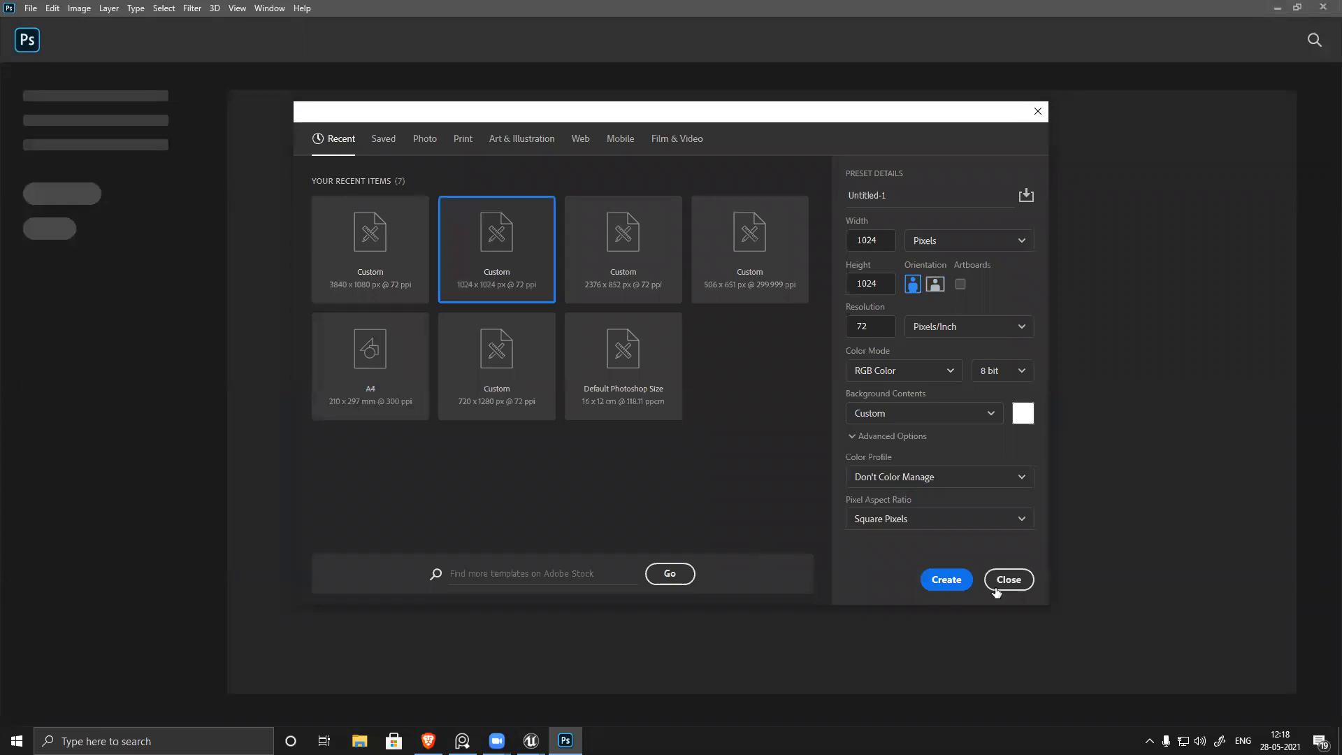
left_click(945, 581)
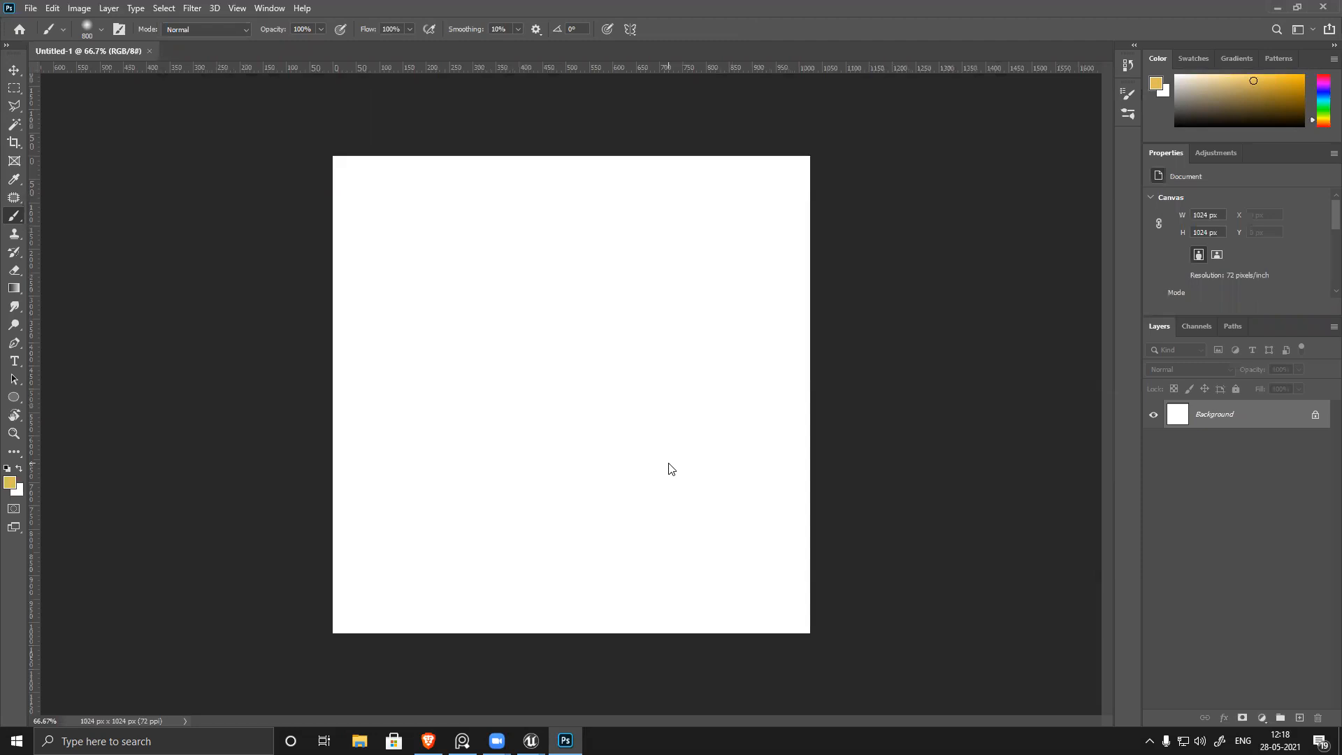
Step: Resize the image to 512 x 512 pixels
left_click(15, 69)
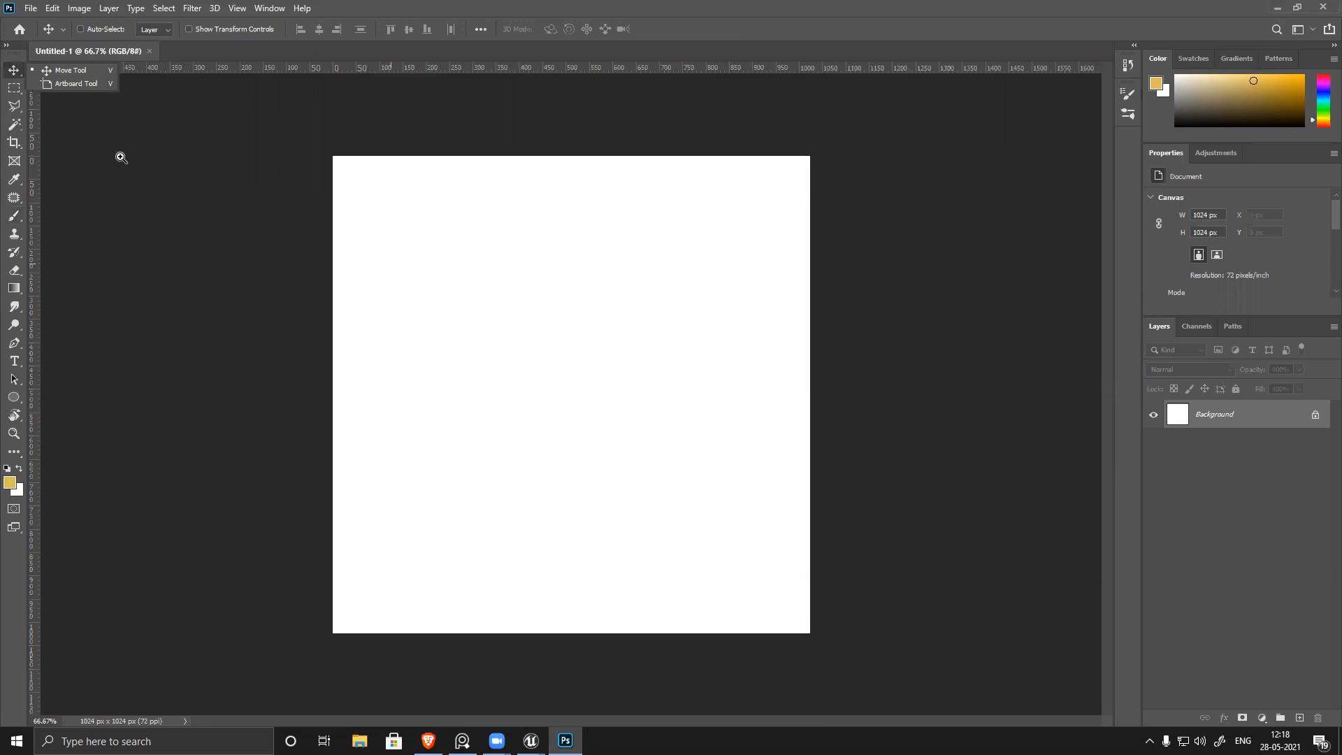
key("ctrl+alt+i")
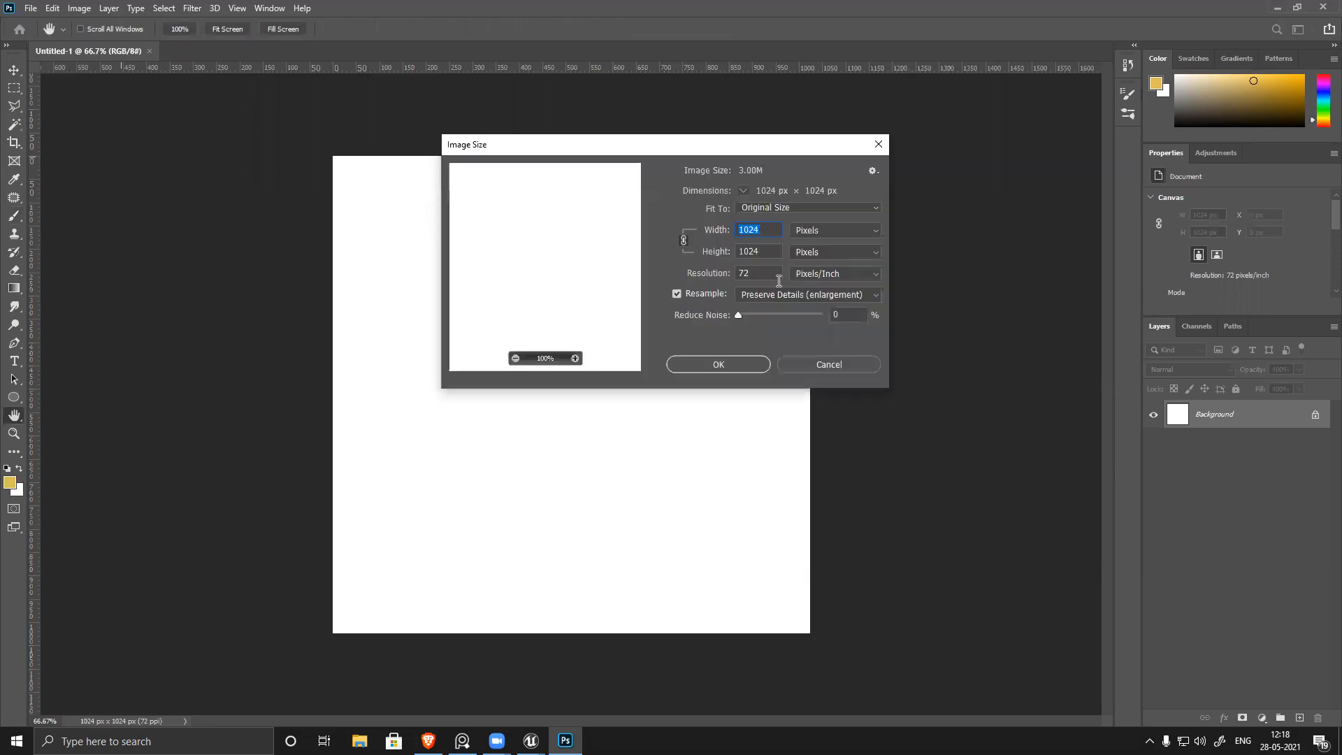
left_click(787, 241)
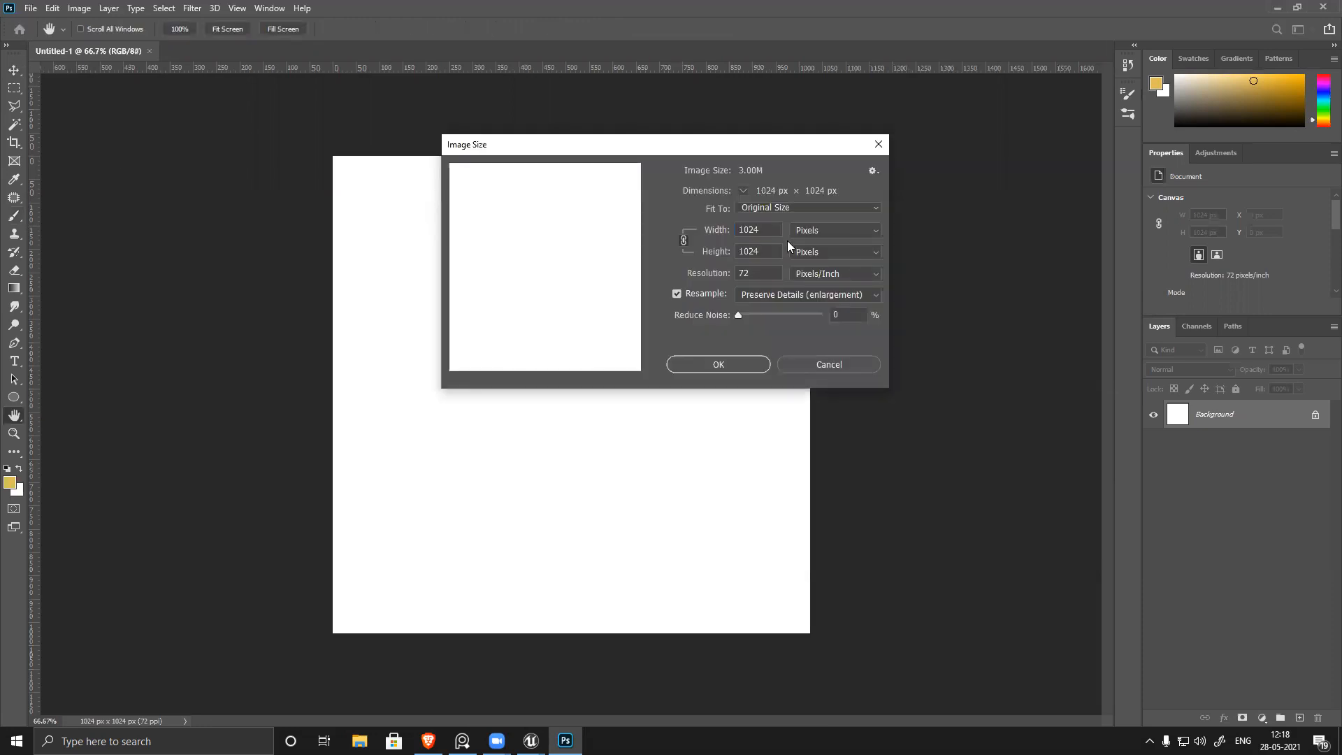
left_click(719, 233)
type("512")
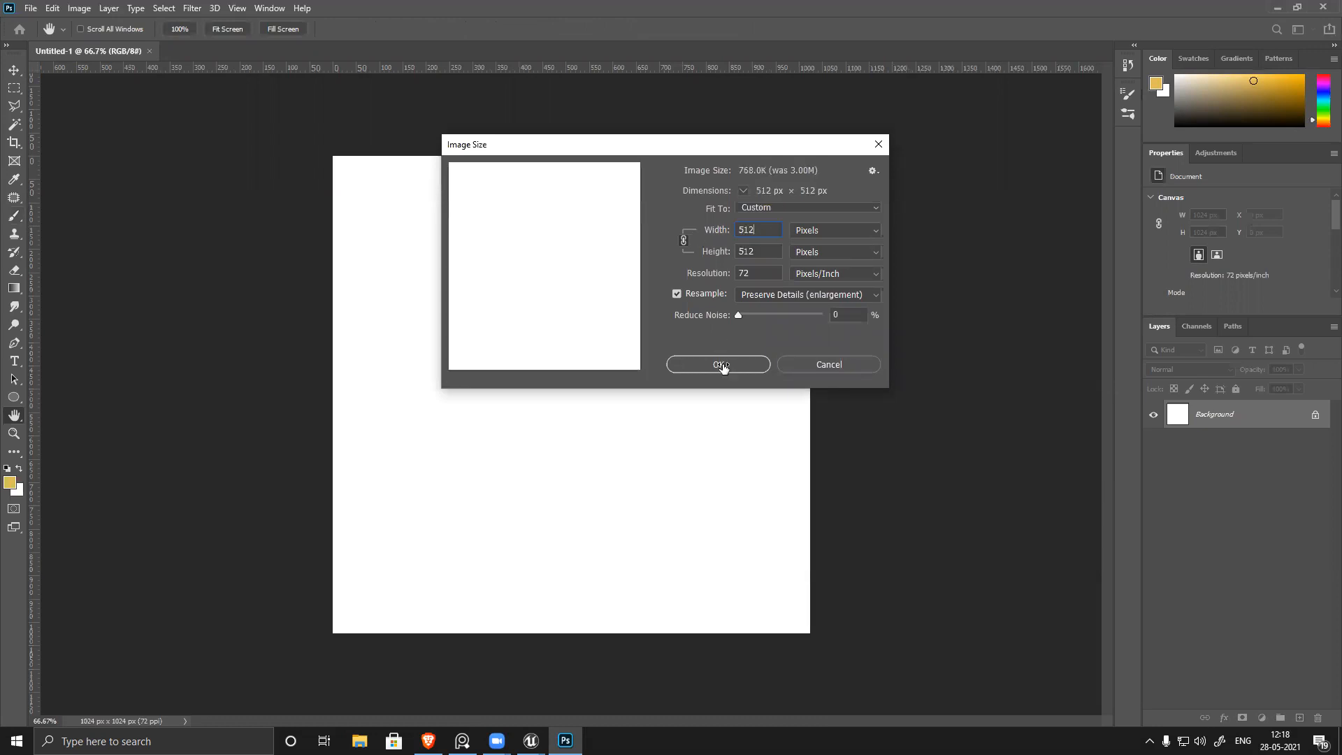
left_click(707, 363)
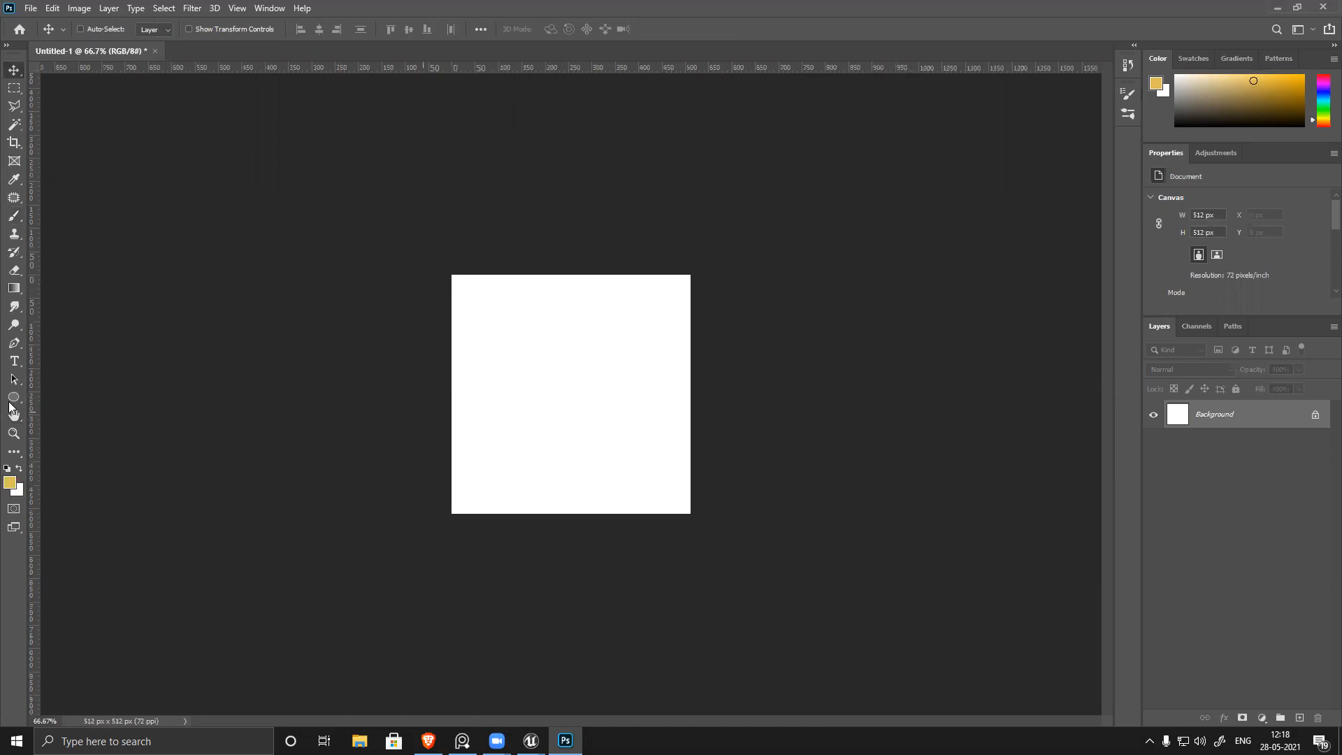
Step: Draw a white circle about 433 px wide on the canvas and fill the Background layer with black
left_click_drag(14, 404, 77, 424)
left_click_drag(526, 353, 676, 496, "shift")
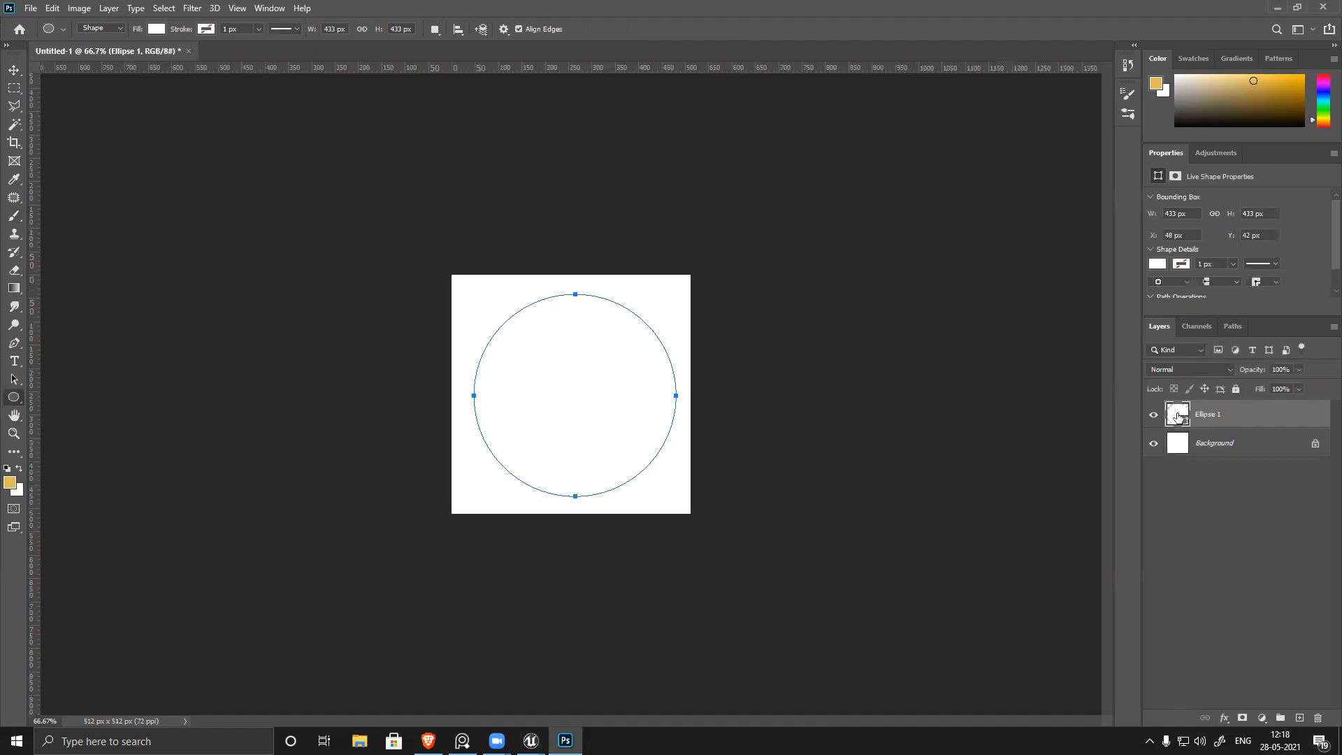
left_click(1233, 446)
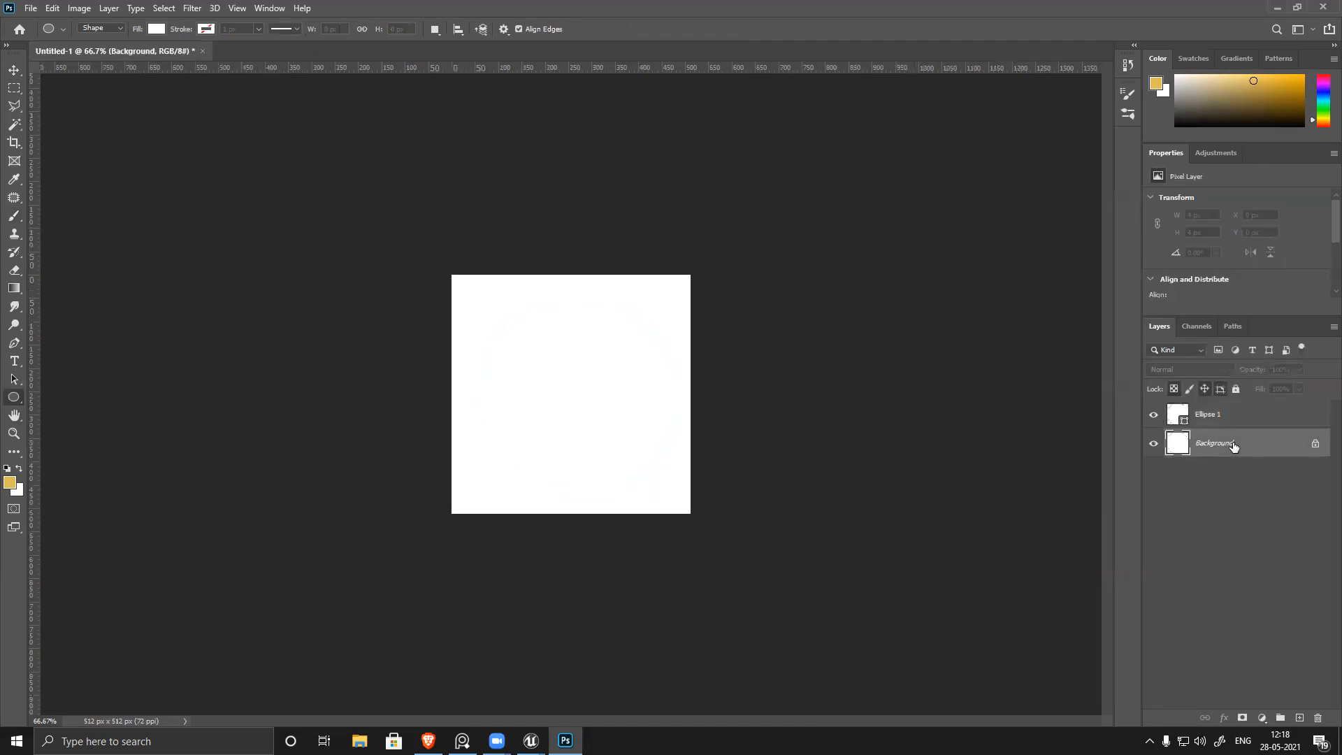
key("alt+BackSpace")
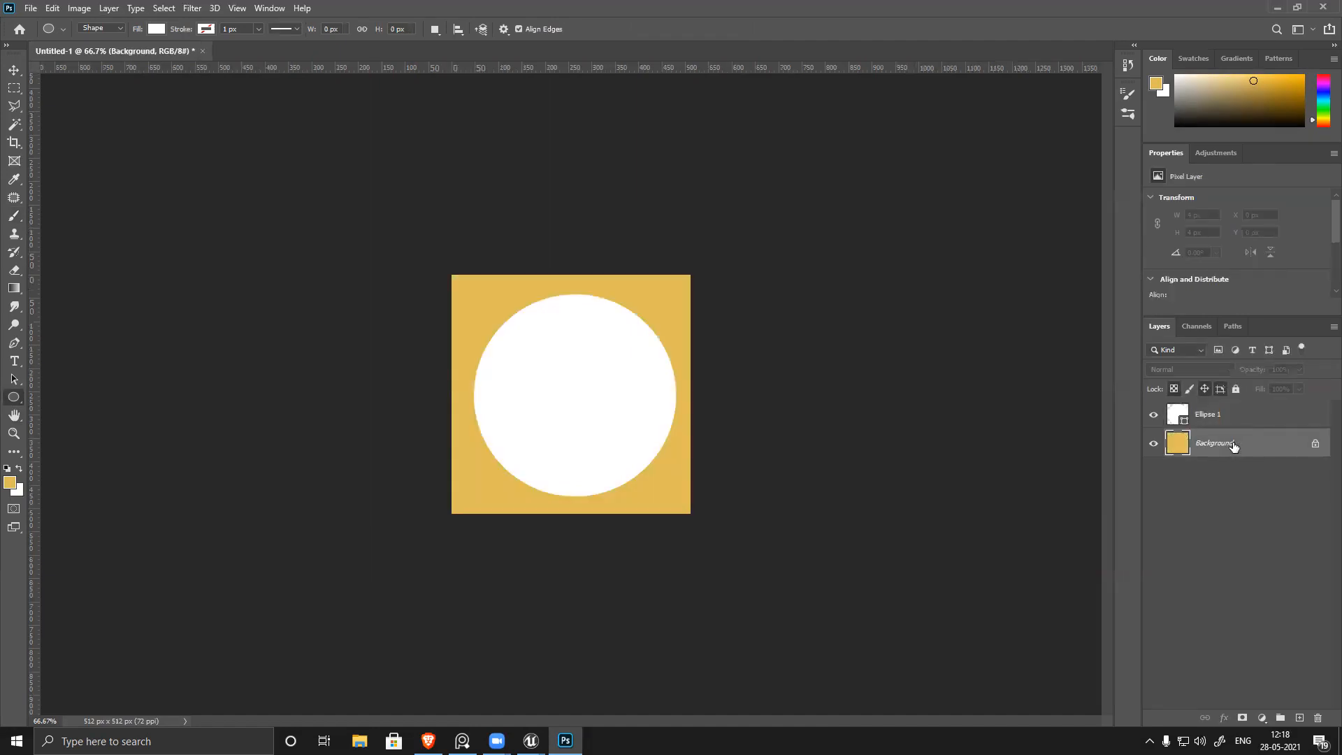
key("d")
key("alt+BackSpace")
Step: Merge the ellipse layer down into the Background layer and switch to the Move tool
left_click(1219, 414)
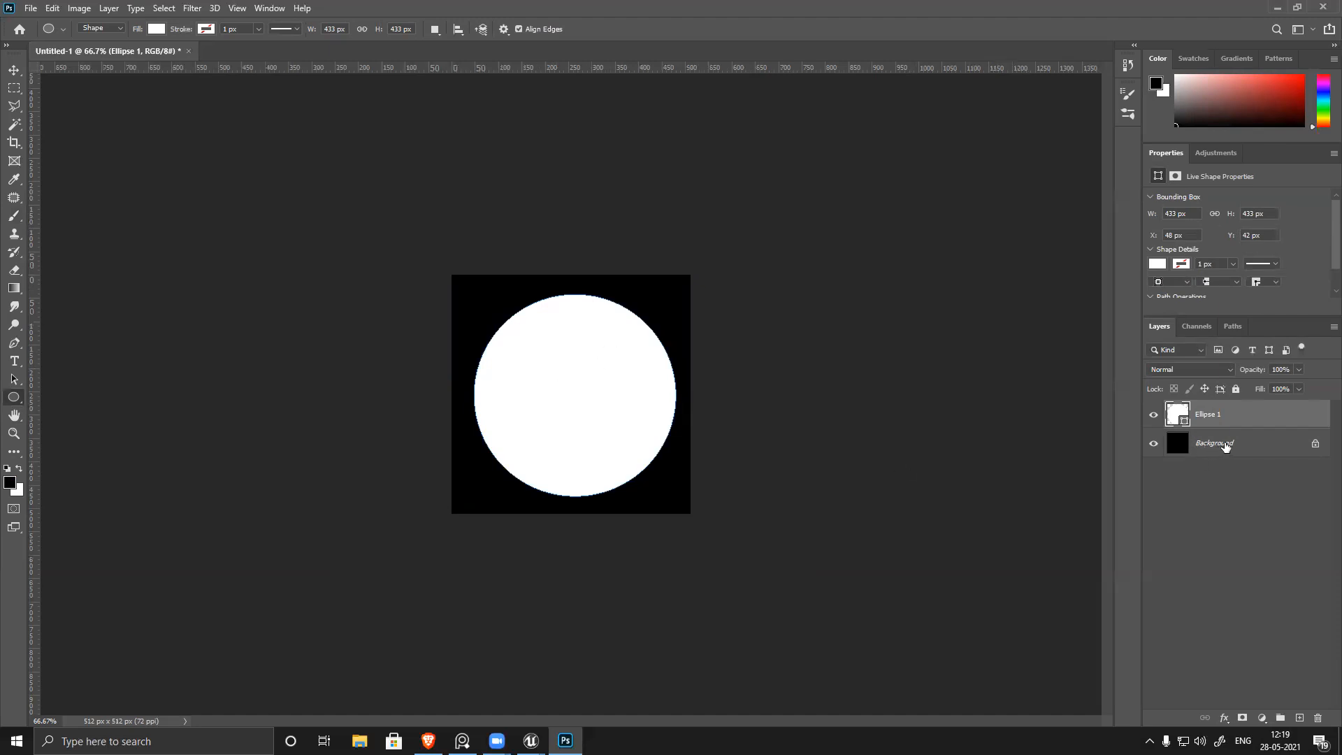
key("ctrl+e")
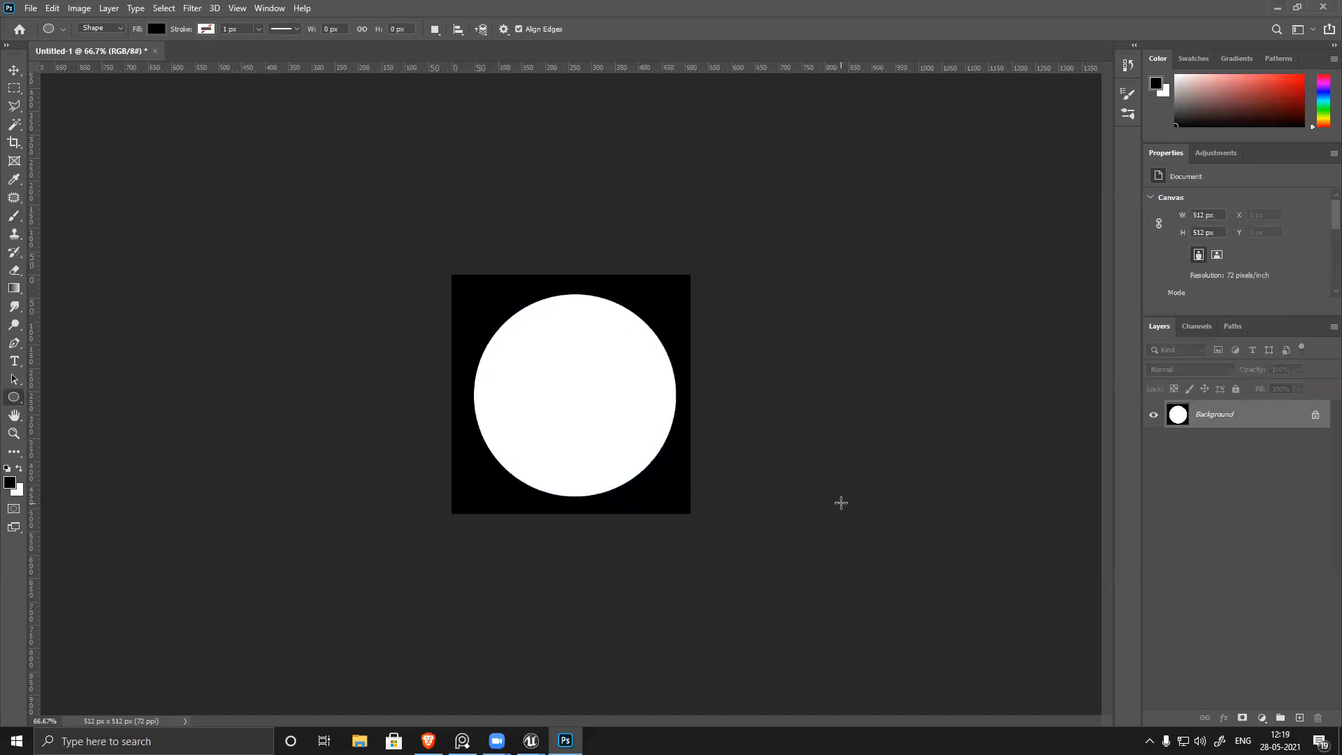
left_click(14, 70)
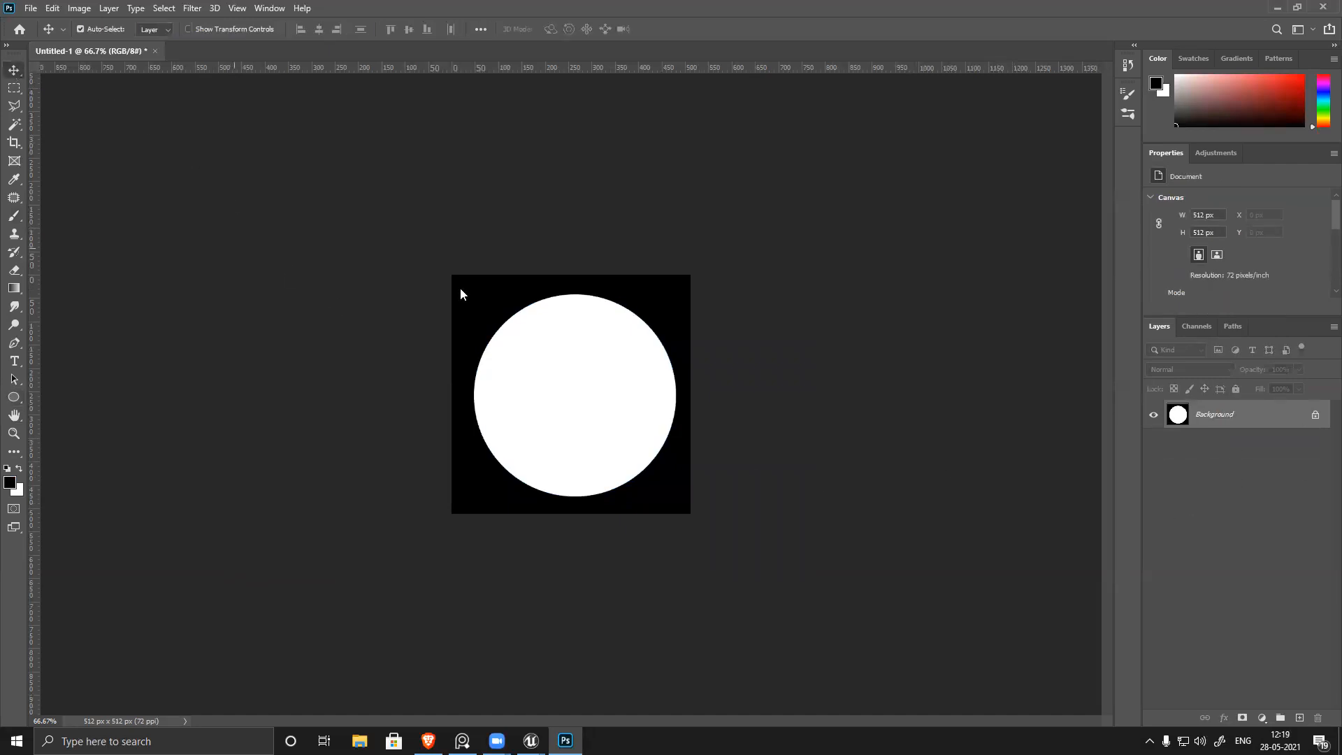
Step: Try to save the image to the Desktop as a Targa file named alpha, replacing the existing file
key("ctrl+shift+s")
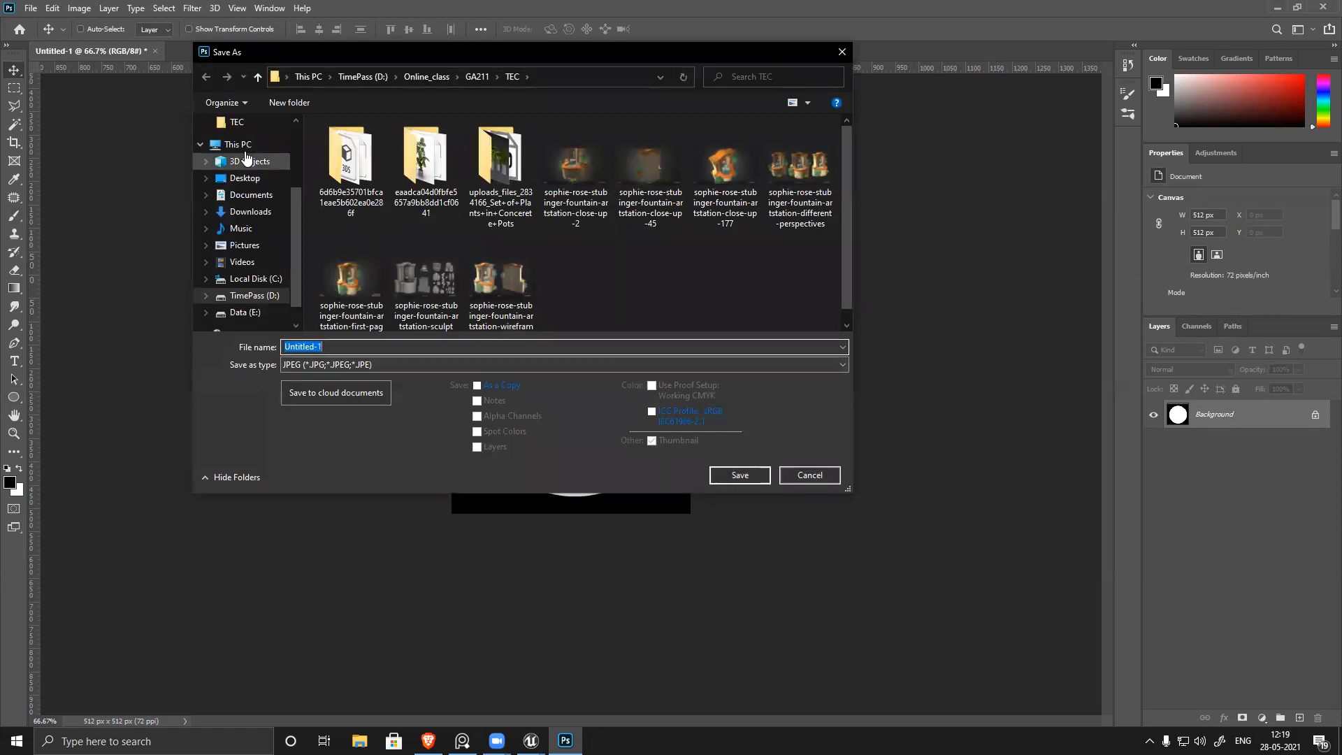
left_click(242, 178)
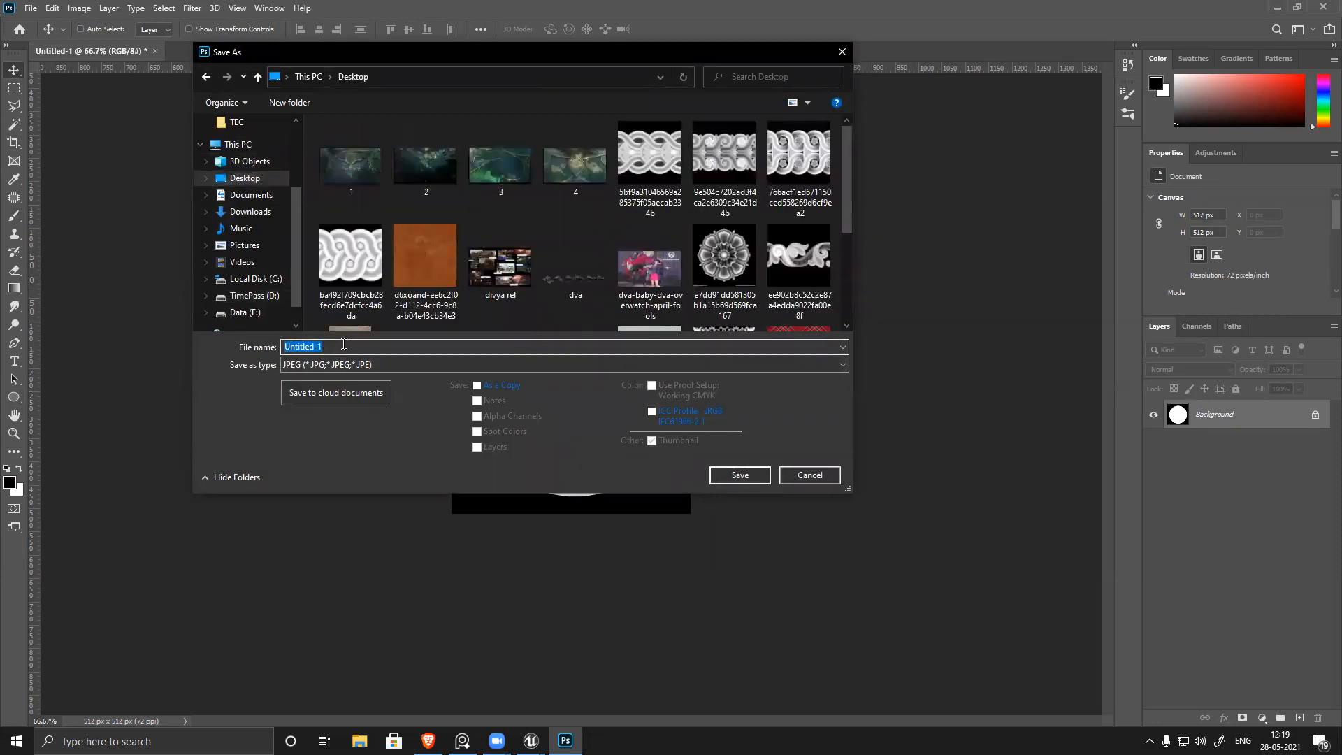
type("alpha")
left_click(403, 441)
left_click(399, 364)
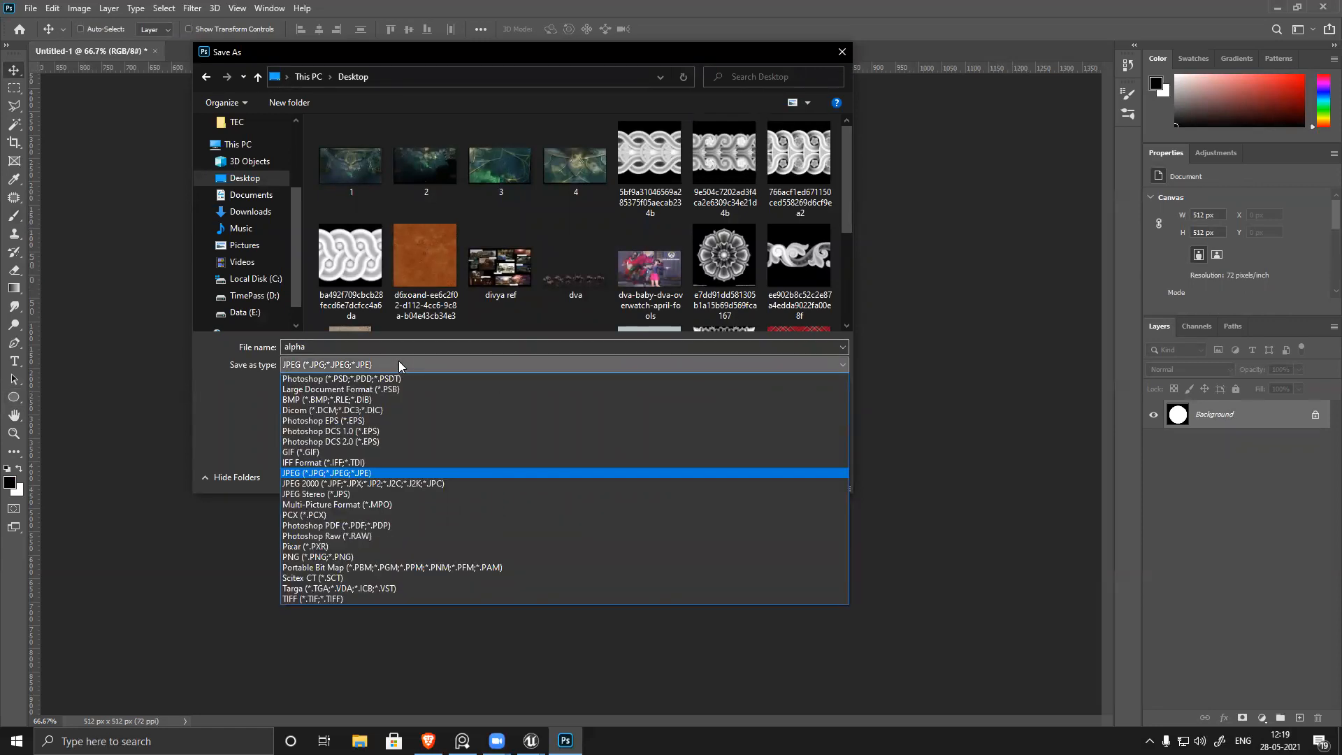
left_click(328, 588)
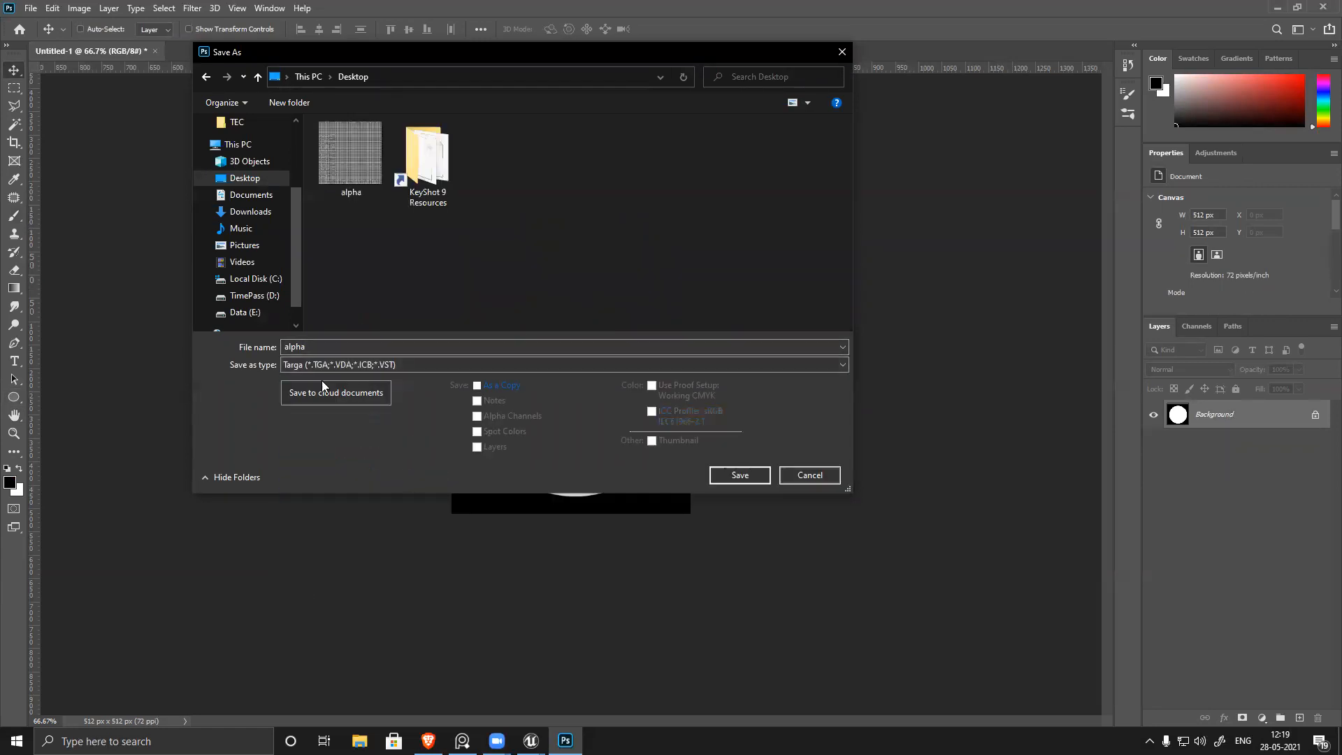
left_click(745, 475)
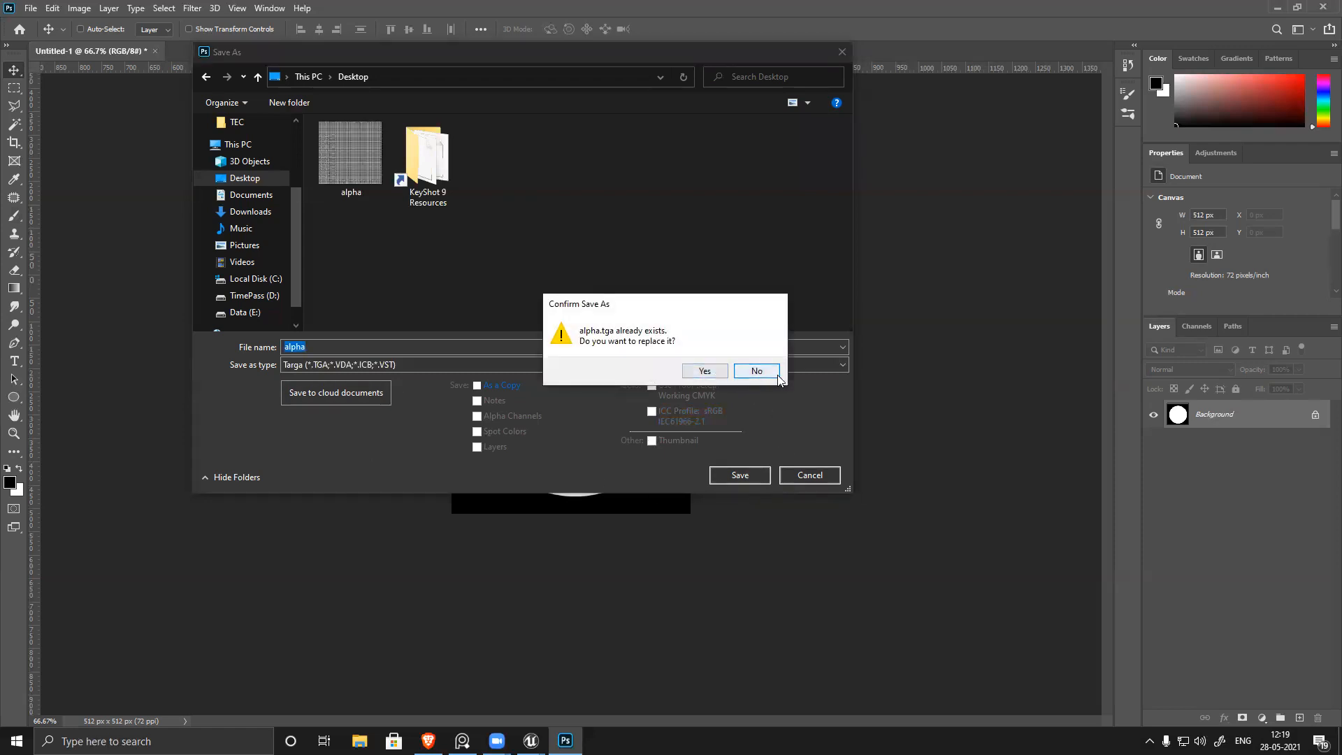
left_click(706, 371)
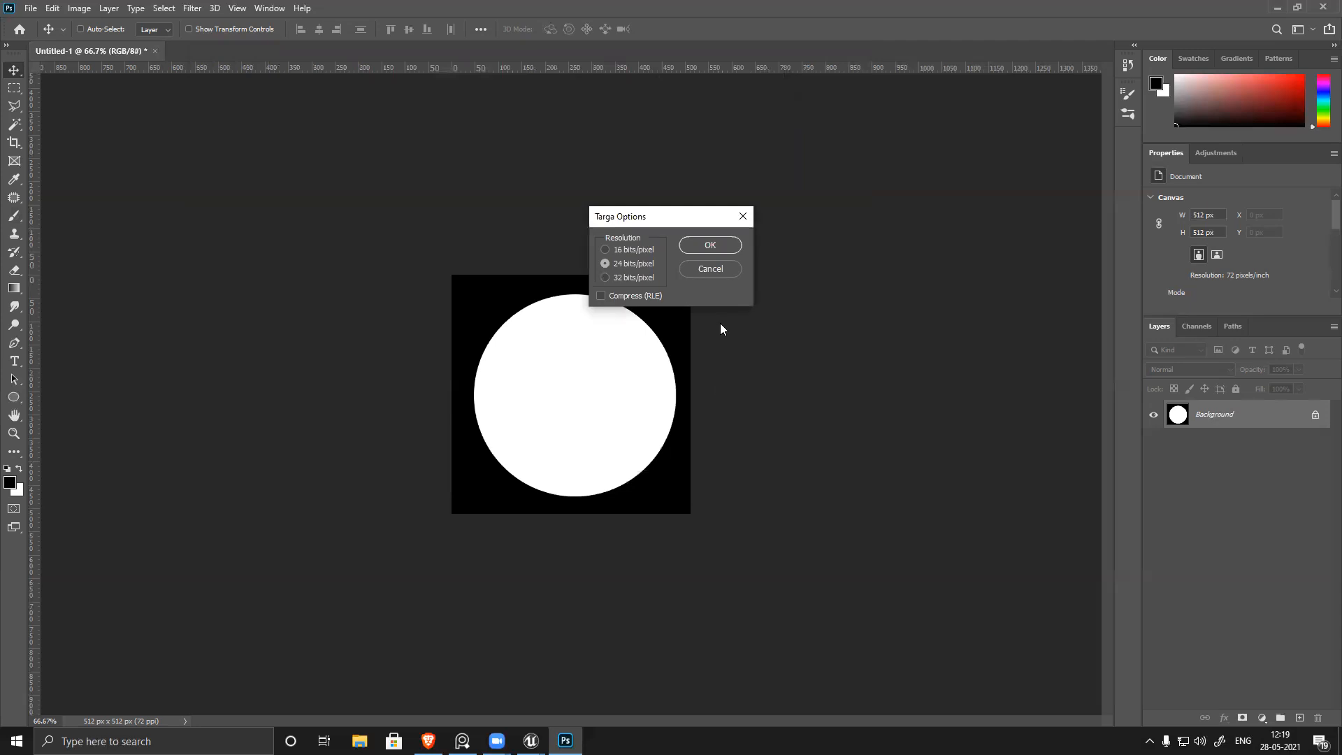
key("Return")
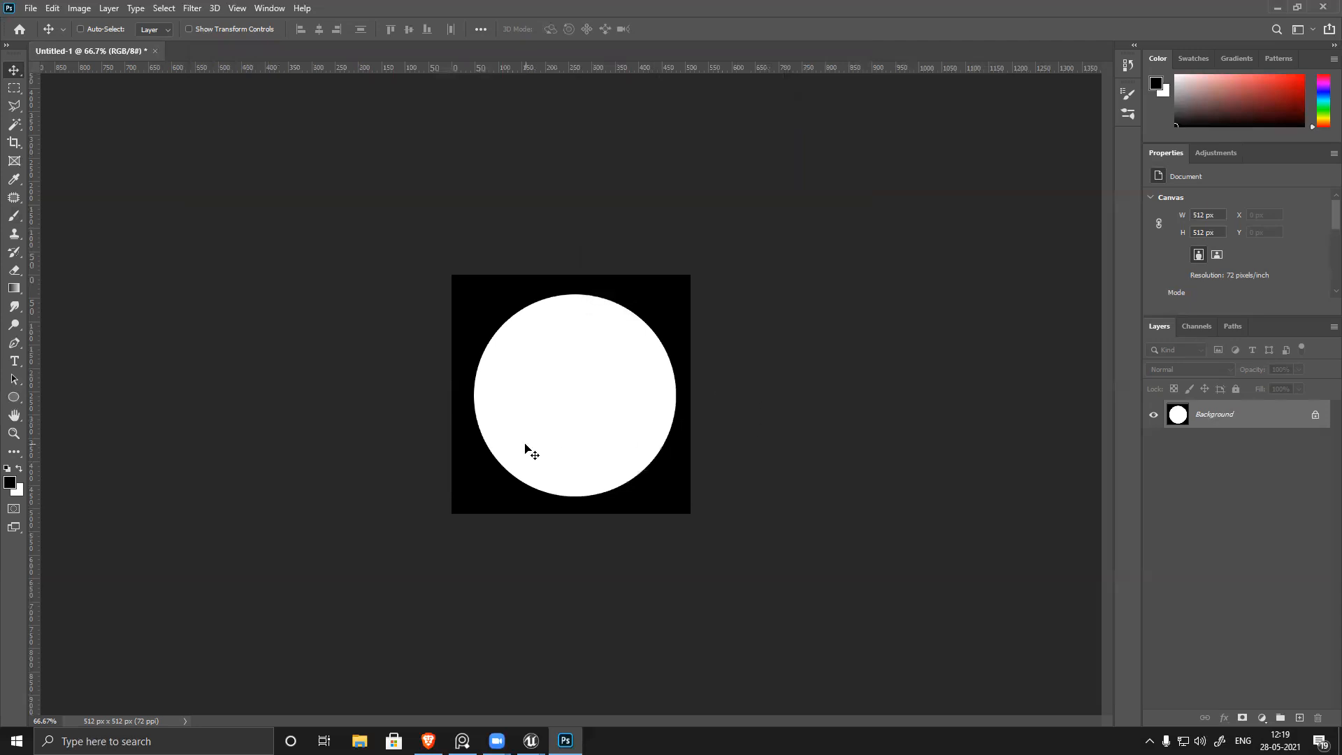
Step: Save the circle image to the Desktop as a Targa file named firefly
key("ctrl+shift+s")
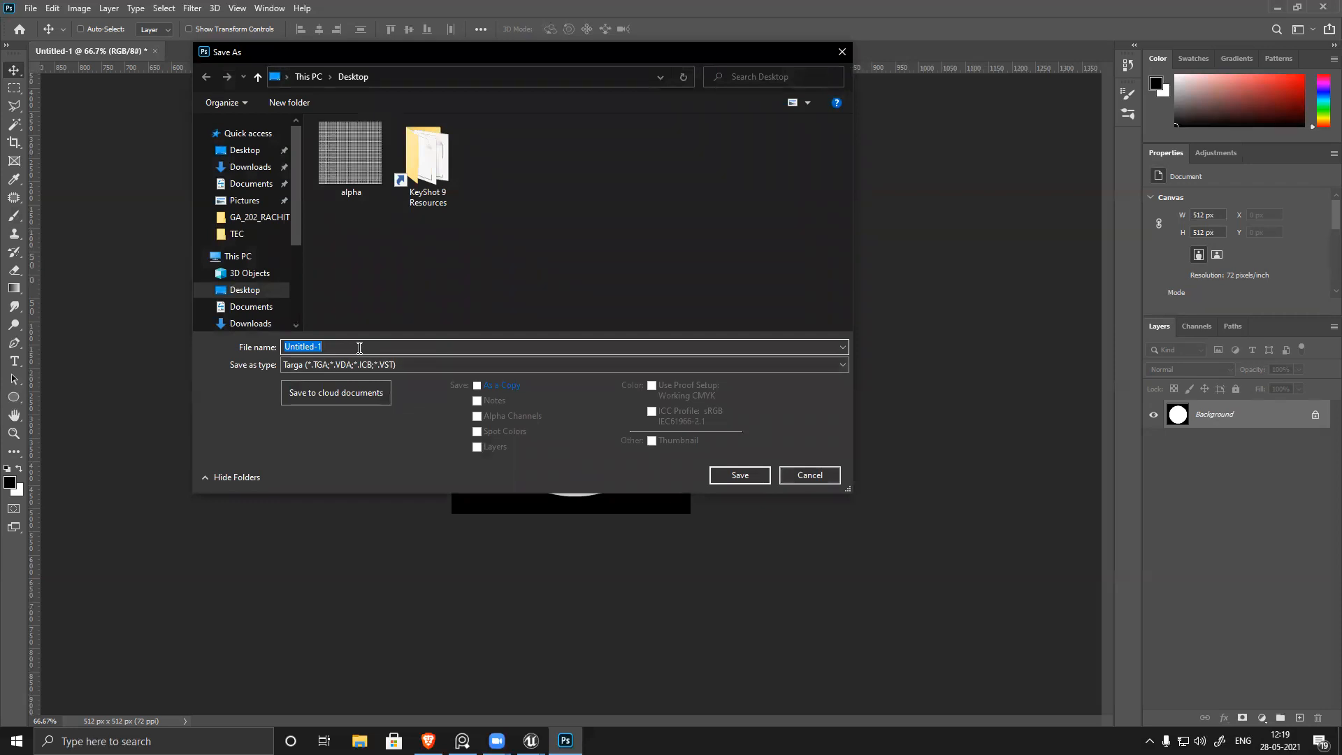
type("firefly")
left_click(729, 478)
left_click(731, 246)
Step: Switch to Unreal Engine's Content Browser, shrink its window over the desktop, and try to import the firefly image into GA204_ENV1
left_click(1277, 7)
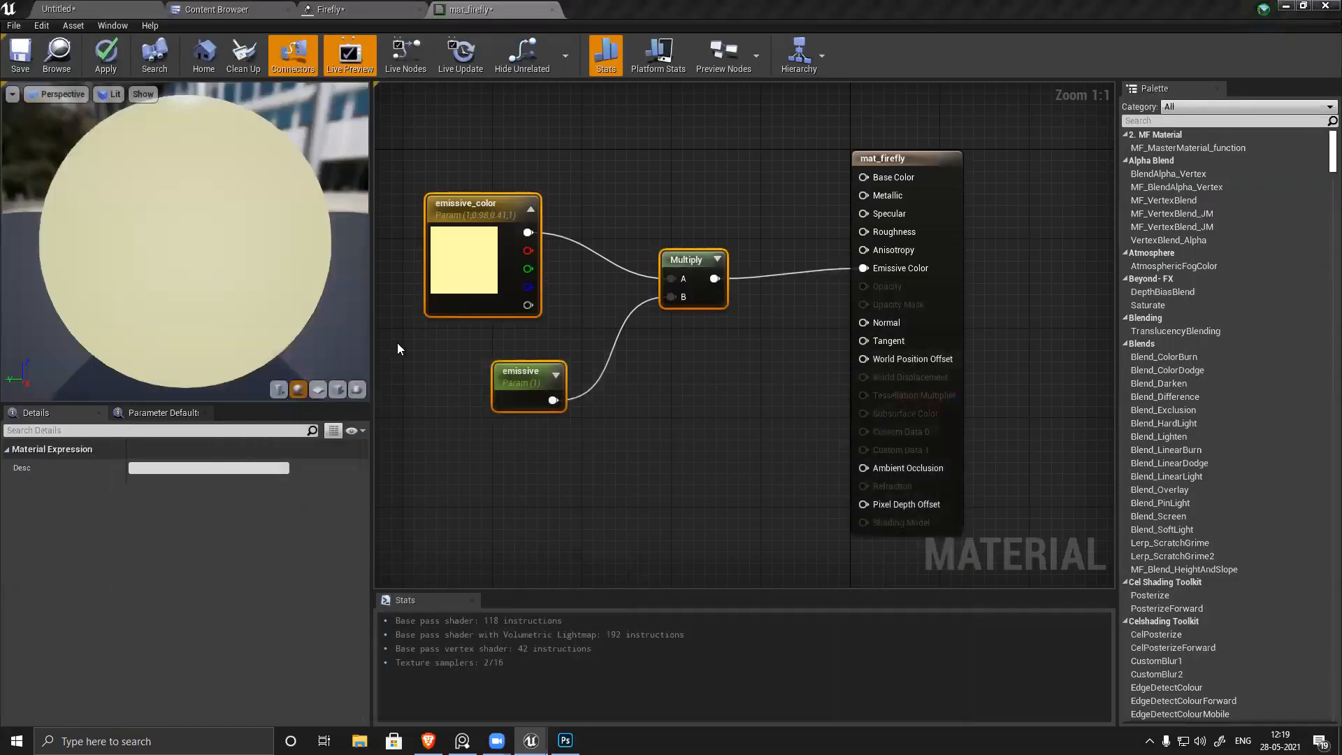
left_click(220, 9)
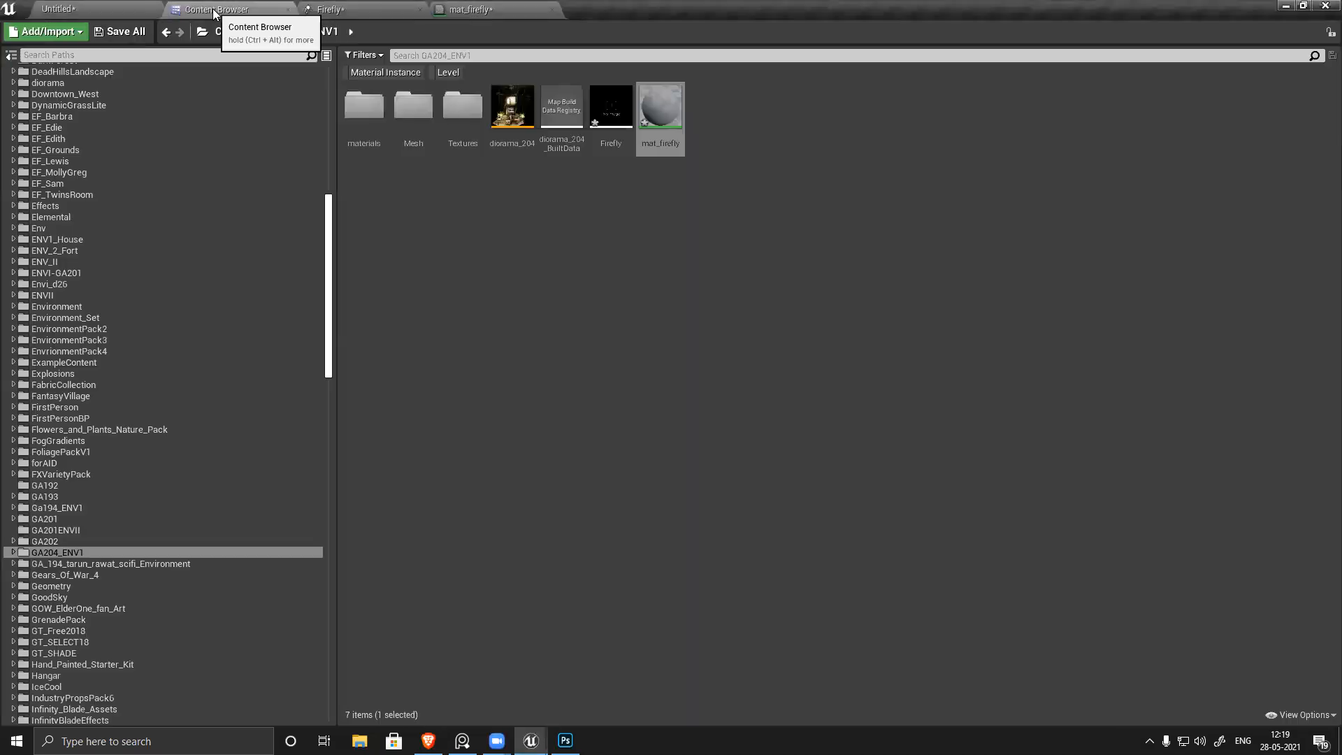
double_click(744, 7)
left_click_drag(26, 448, 829, 315)
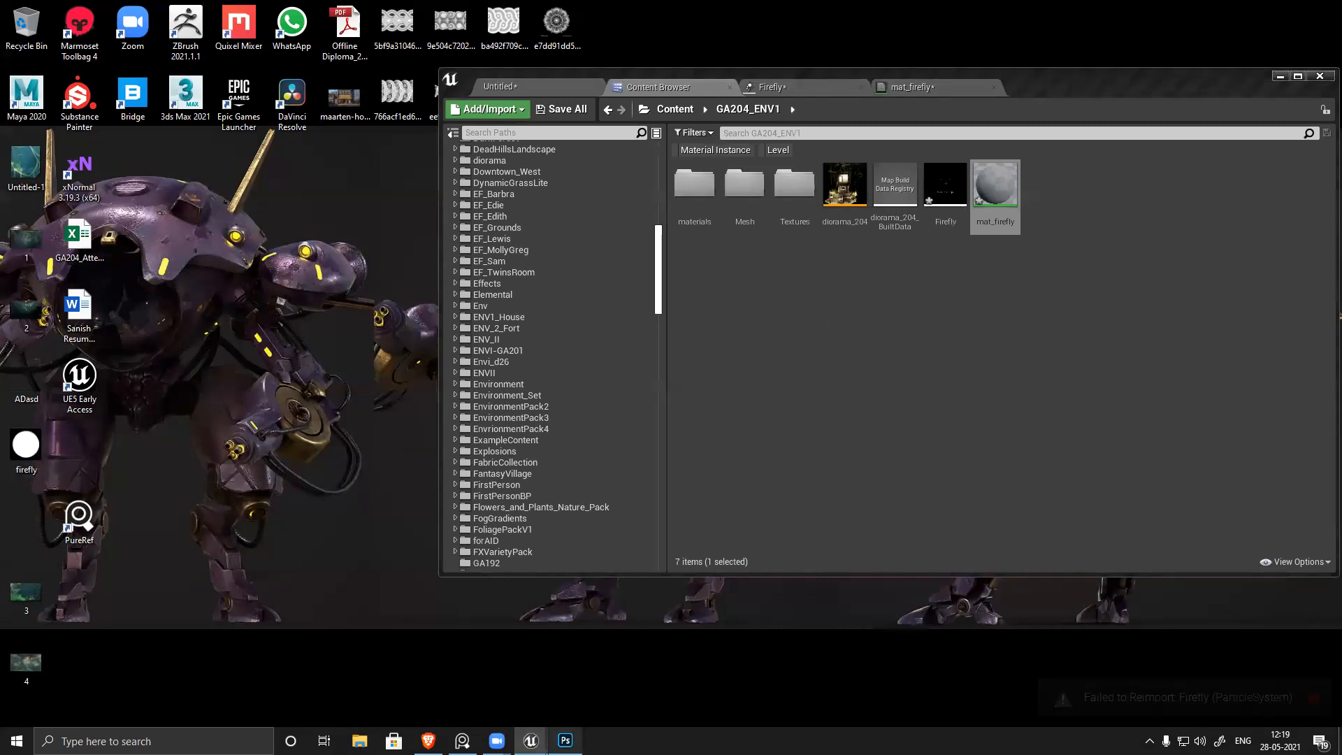
Step: Switch to Photoshop, check the image's color mode and bit depth, and close the firefly.tga document
left_click(565, 740)
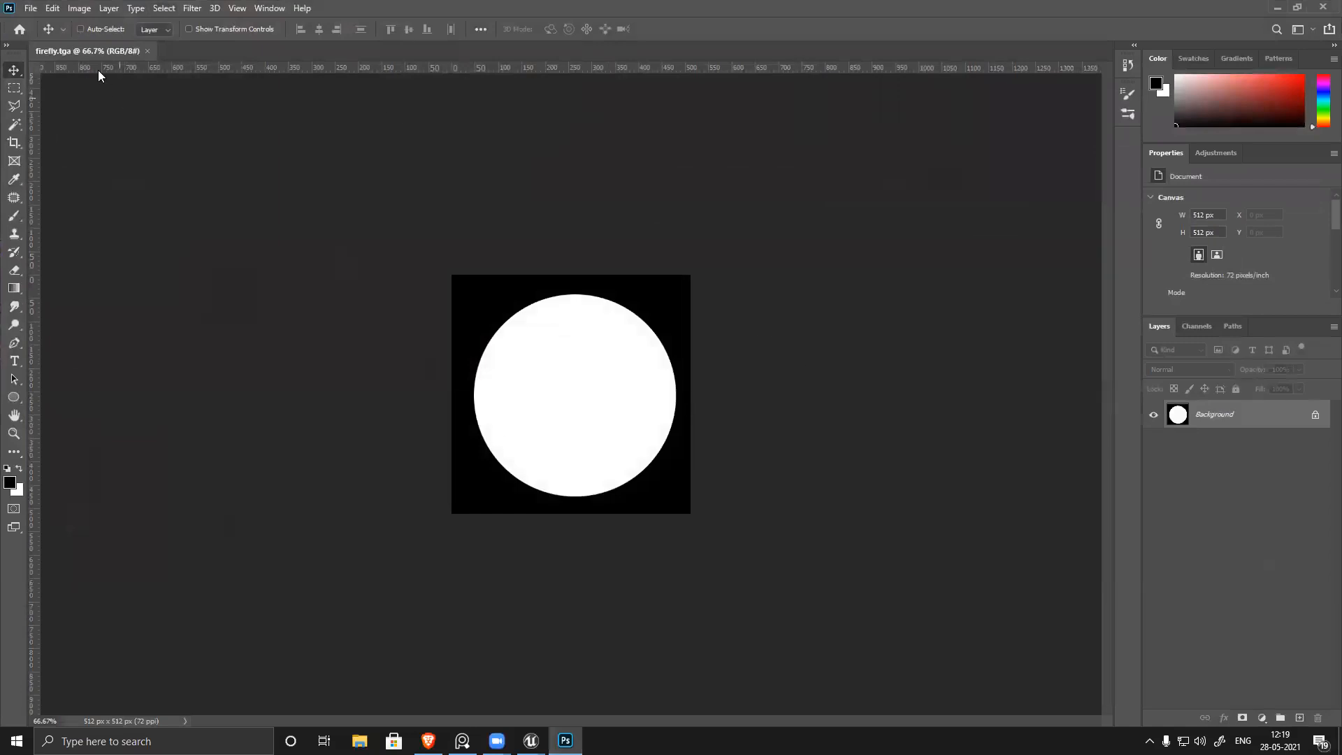
left_click(79, 8)
mouse_move(98, 26)
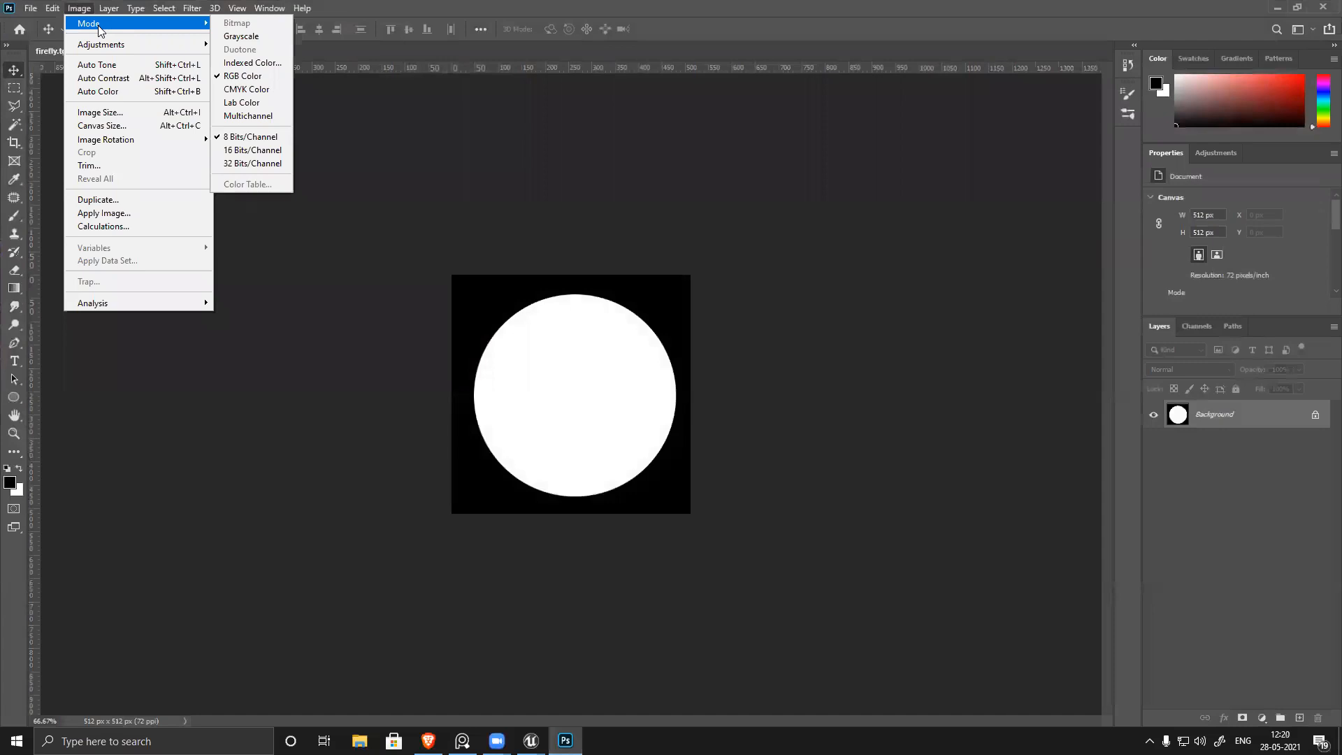
left_click(717, 280)
left_click(147, 51)
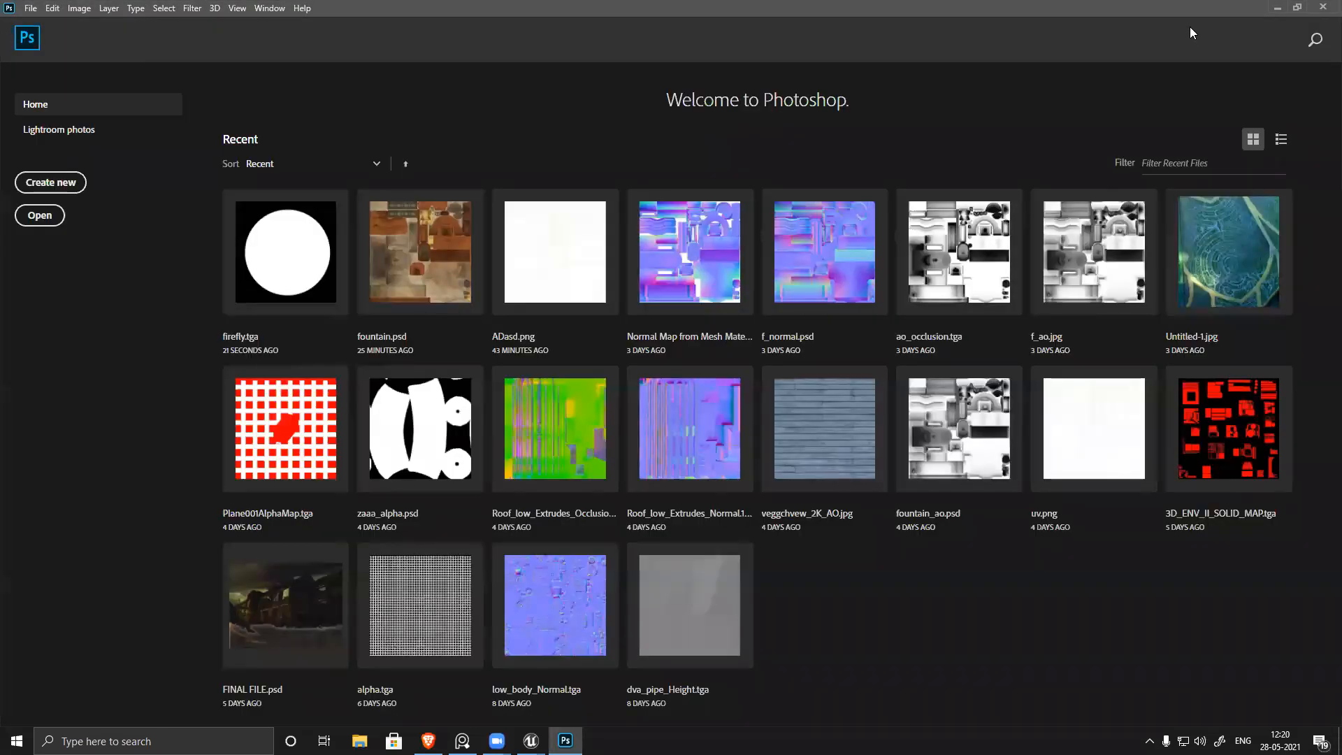
Step: Return to Unreal Engine and import the firefly image from the desktop into the Textures folder of GA204_ENV1
left_click(1277, 7)
left_click_drag(23, 451, 843, 358)
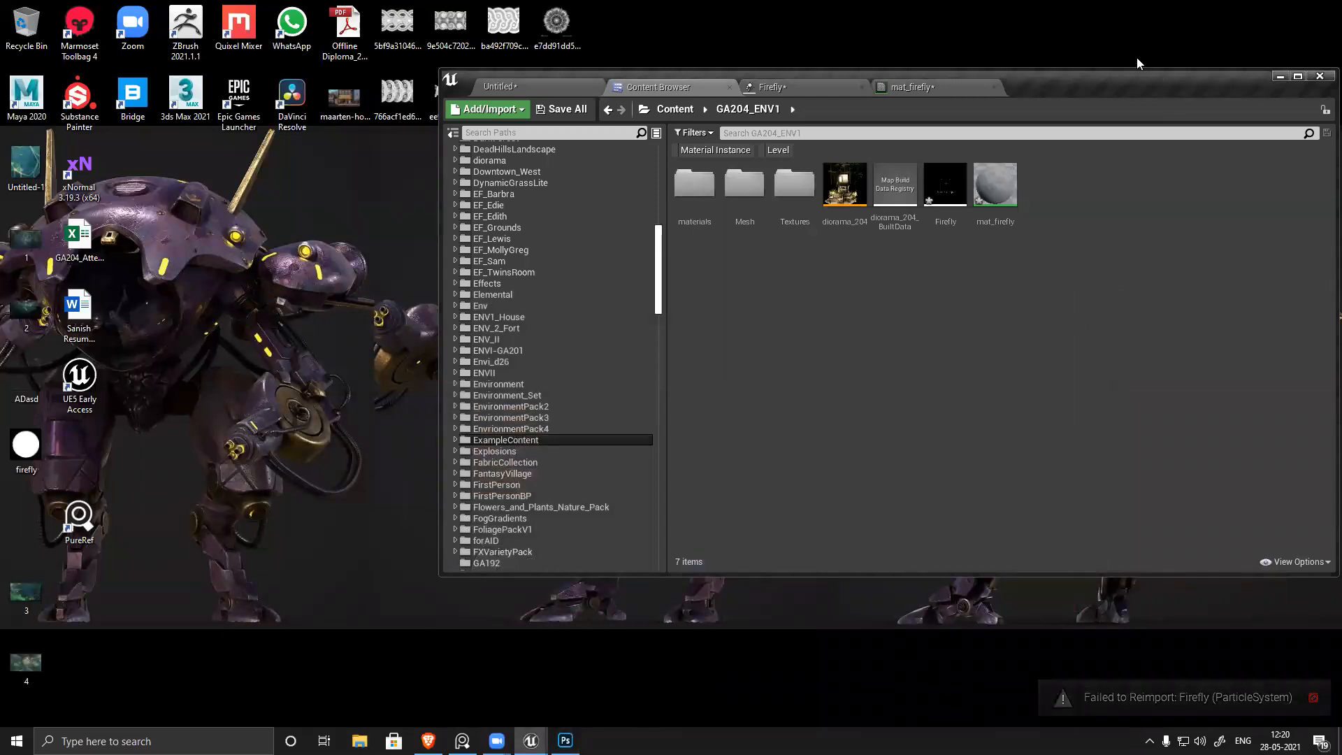
double_click(795, 183)
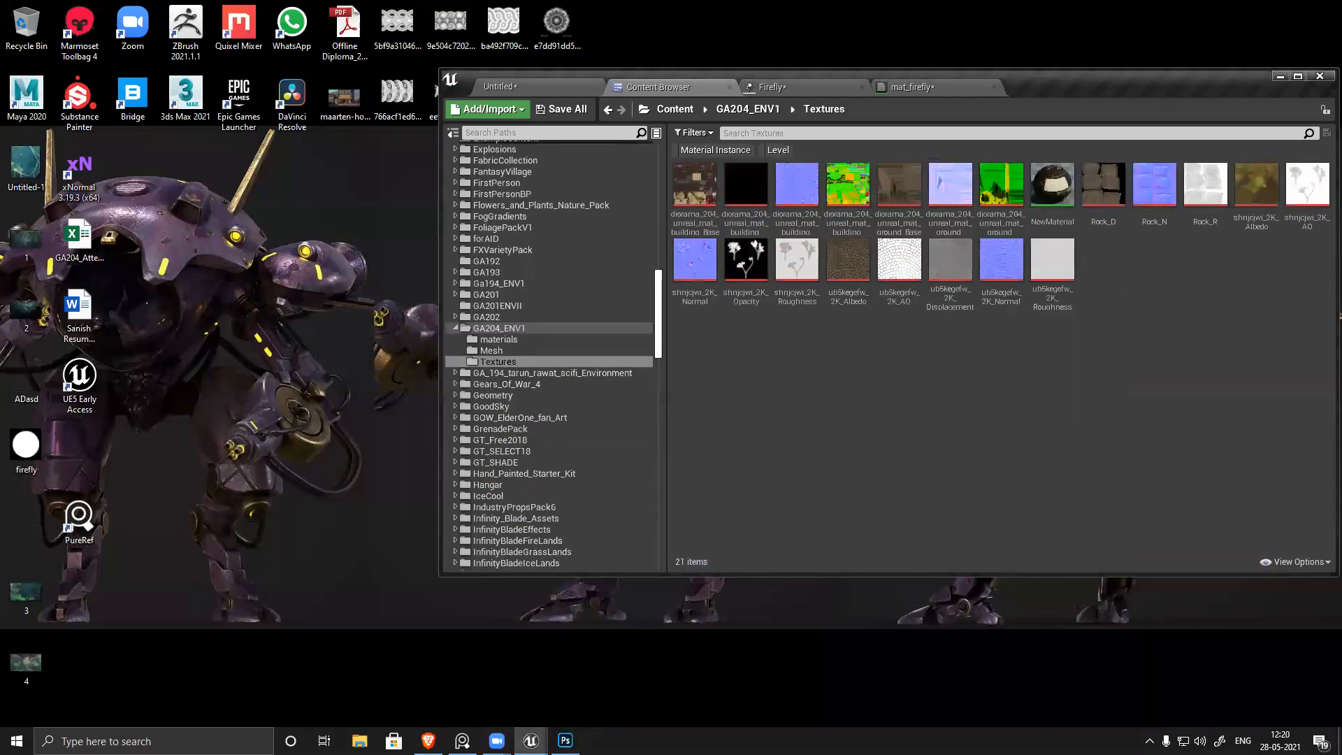
left_click_drag(26, 445, 1003, 315)
left_click_drag(1144, 363, 1144, 363)
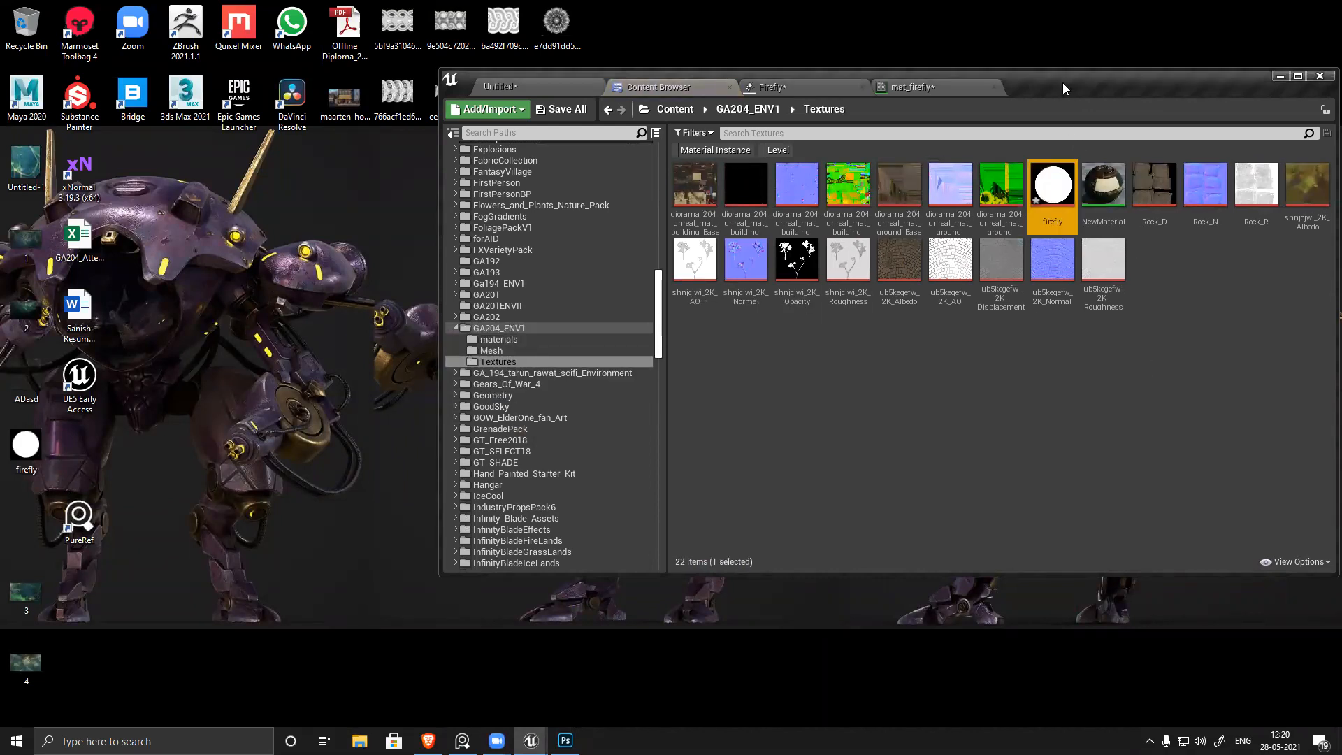
double_click(1063, 82)
Step: Add the firefly texture to the mat_firefly graph below the emissive node and connect its RGB output to Opacity Mask
left_click_drag(715, 112, 617, 182)
left_click_drag(646, 232, 642, 591)
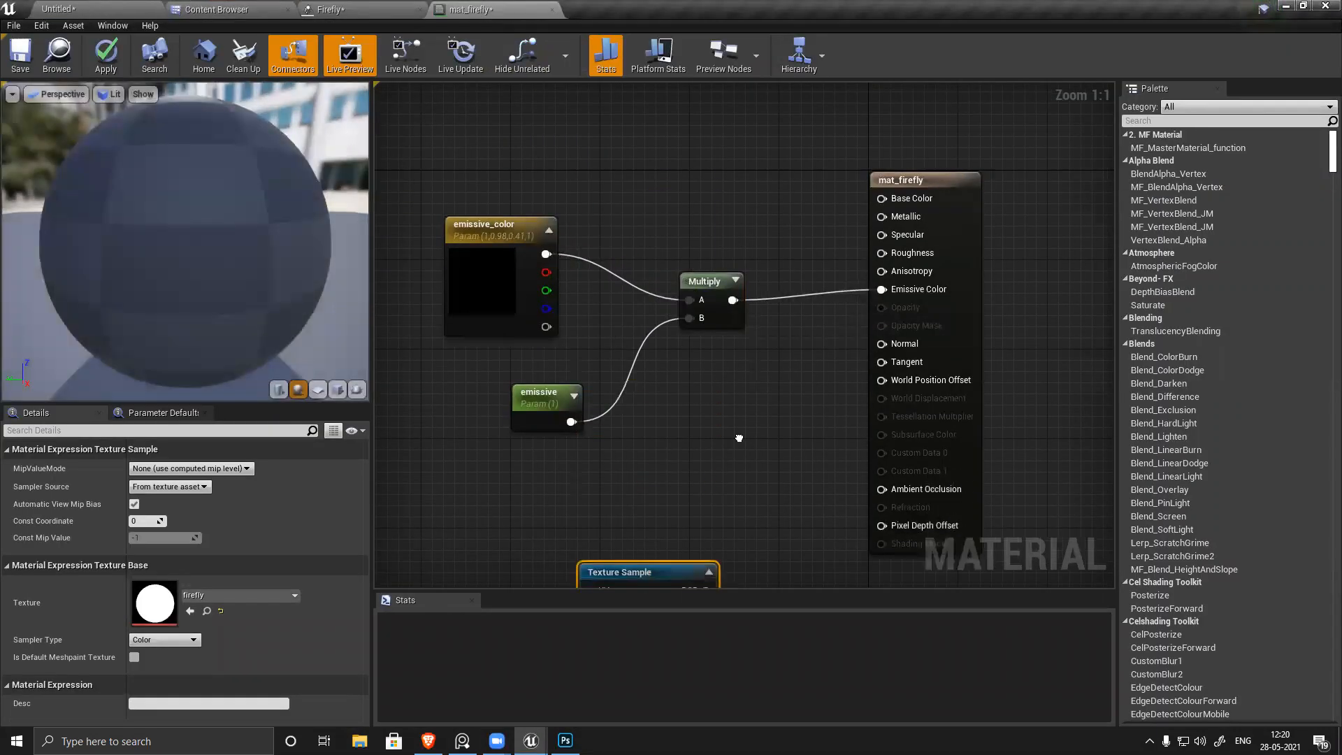
right_click_drag(739, 439, 739, 300)
left_click_drag(704, 453, 877, 170)
left_click_drag(878, 170, 876, 183)
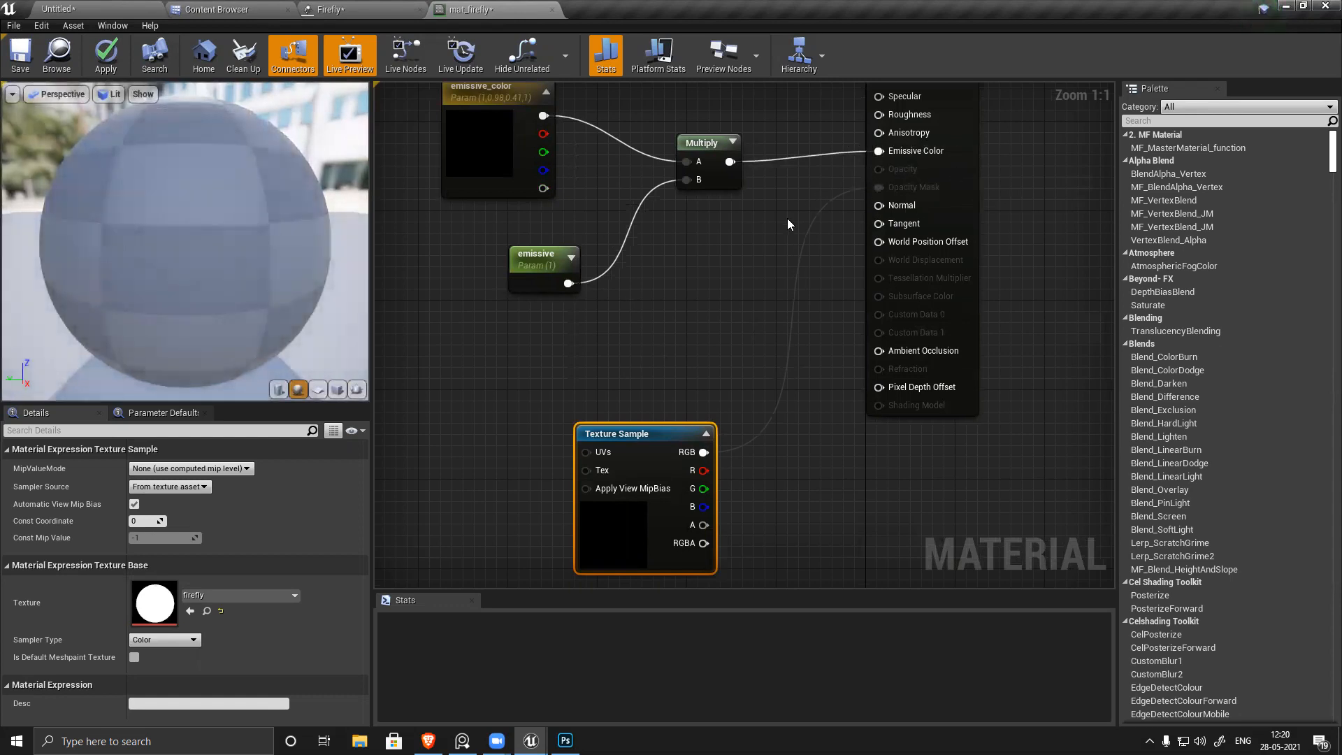
Step: Try the Translucent blend mode on the mat_firefly material and settle on Masked
left_click(951, 100)
right_click_drag(957, 313, 1028, 270)
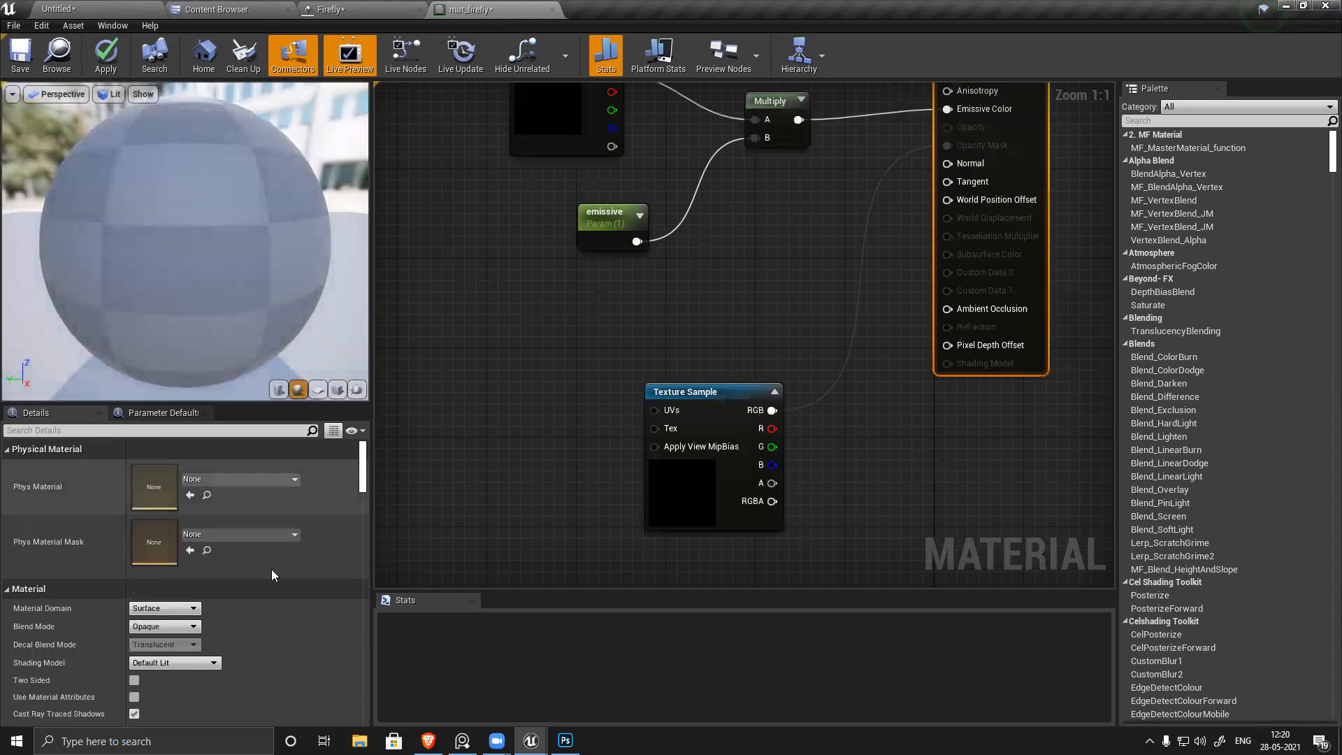
left_click(194, 609)
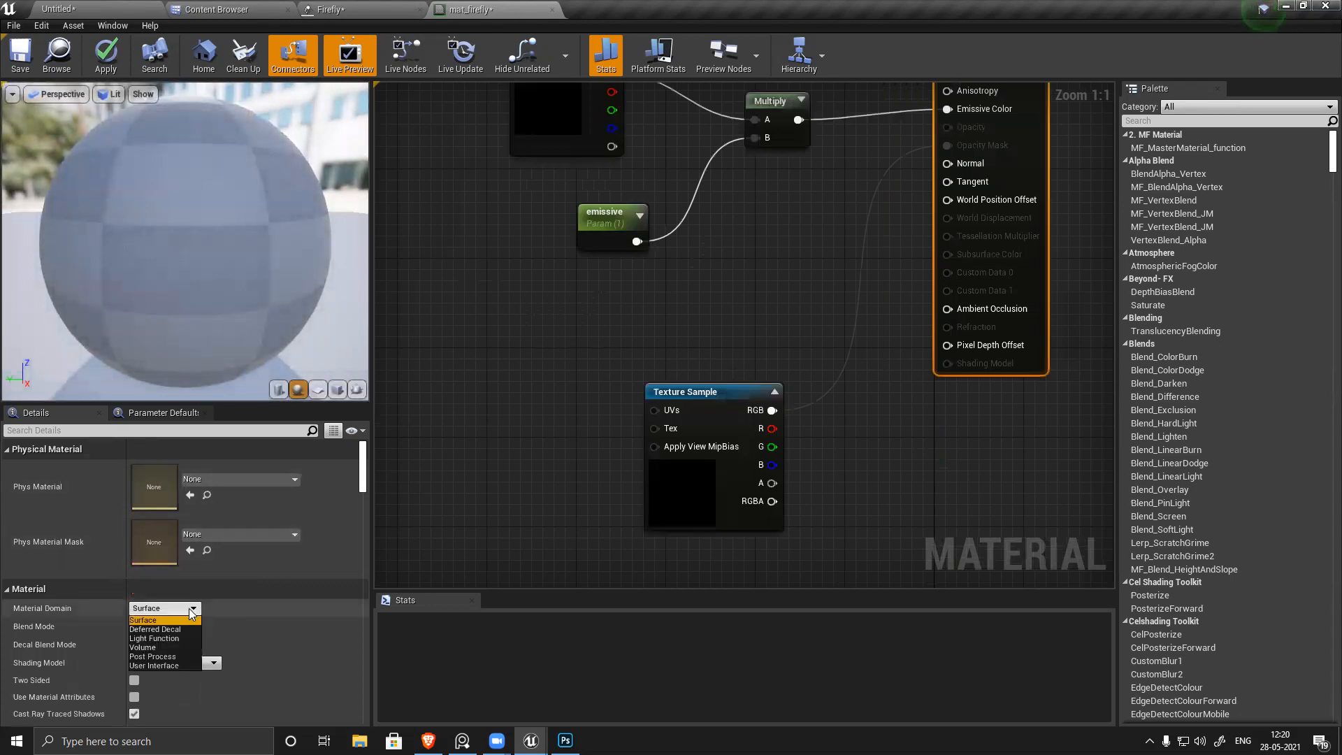
left_click(243, 601)
left_click(193, 627)
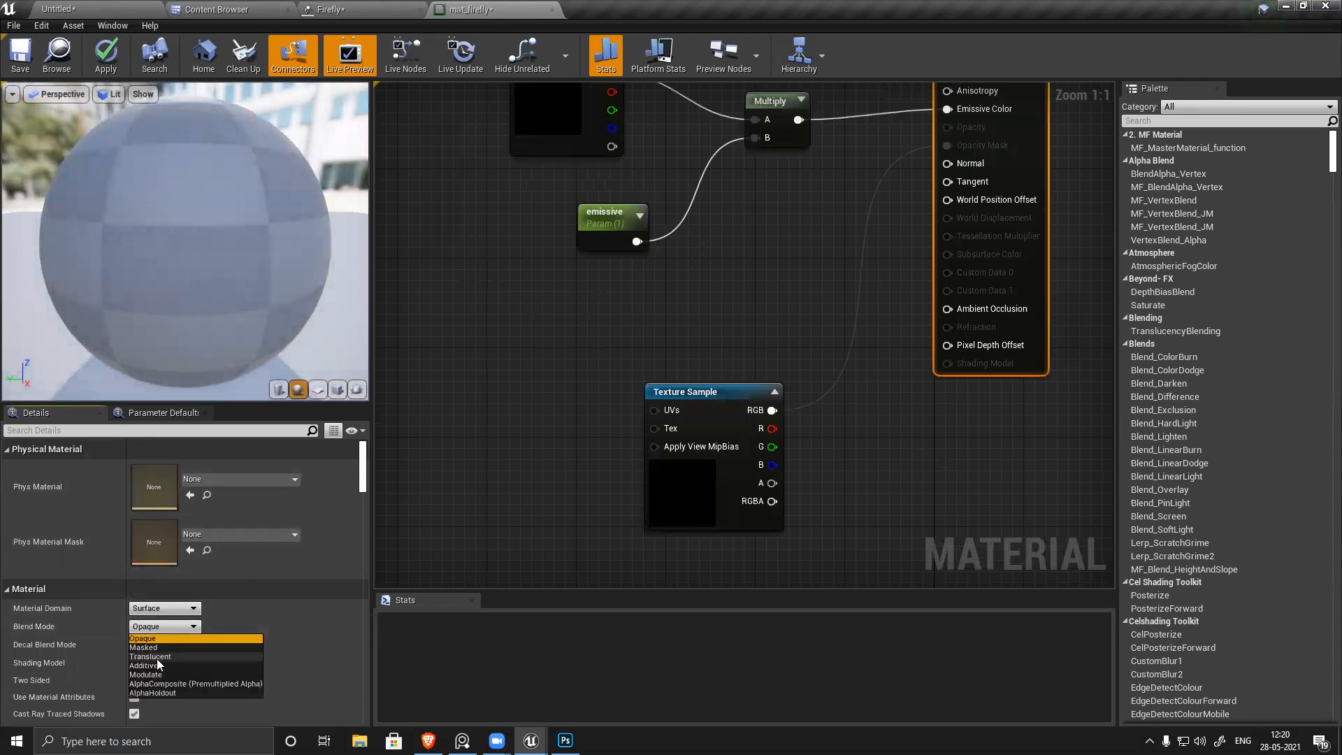
left_click(158, 657)
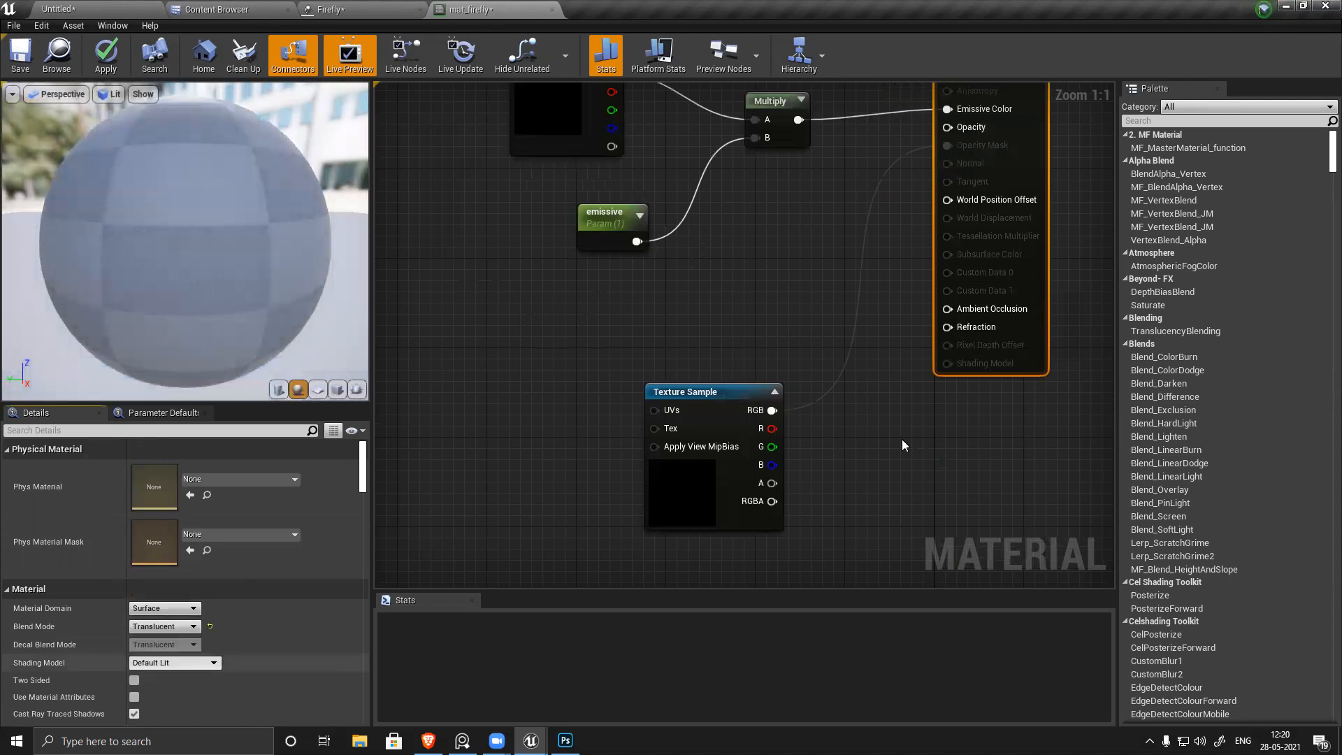
right_click_drag(775, 313, 737, 358)
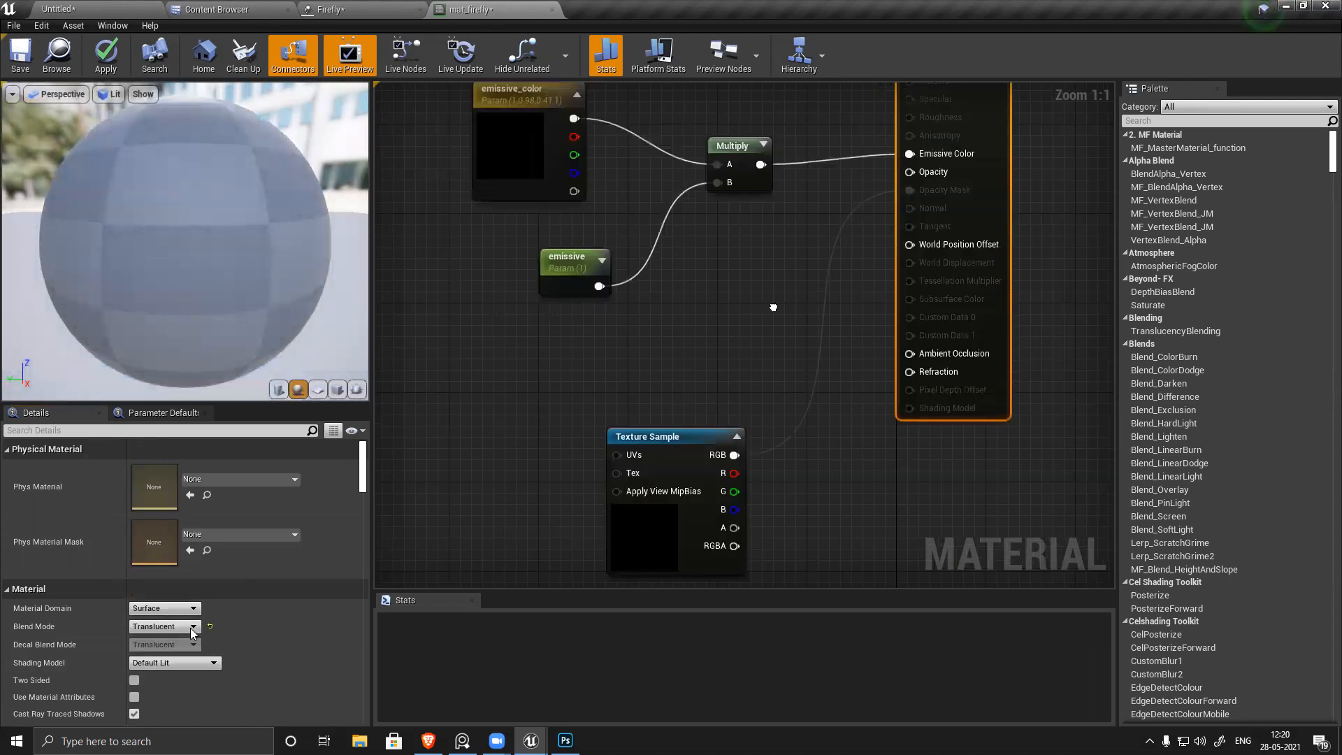
left_click(191, 628)
left_click(170, 647)
Step: Nudge the Texture Sample node slightly up and enable Two Sided on the mat_firefly material
left_click_drag(682, 437, 668, 415)
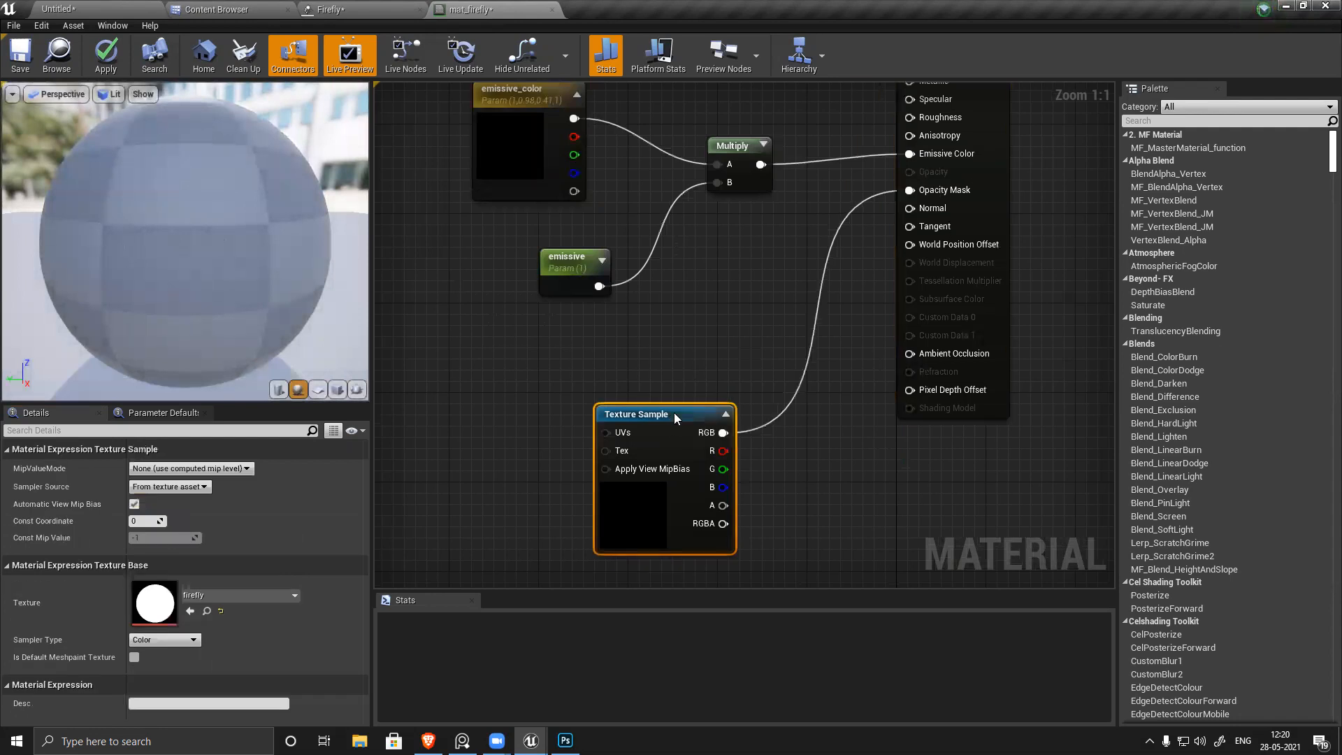
right_click_drag(732, 317, 702, 390)
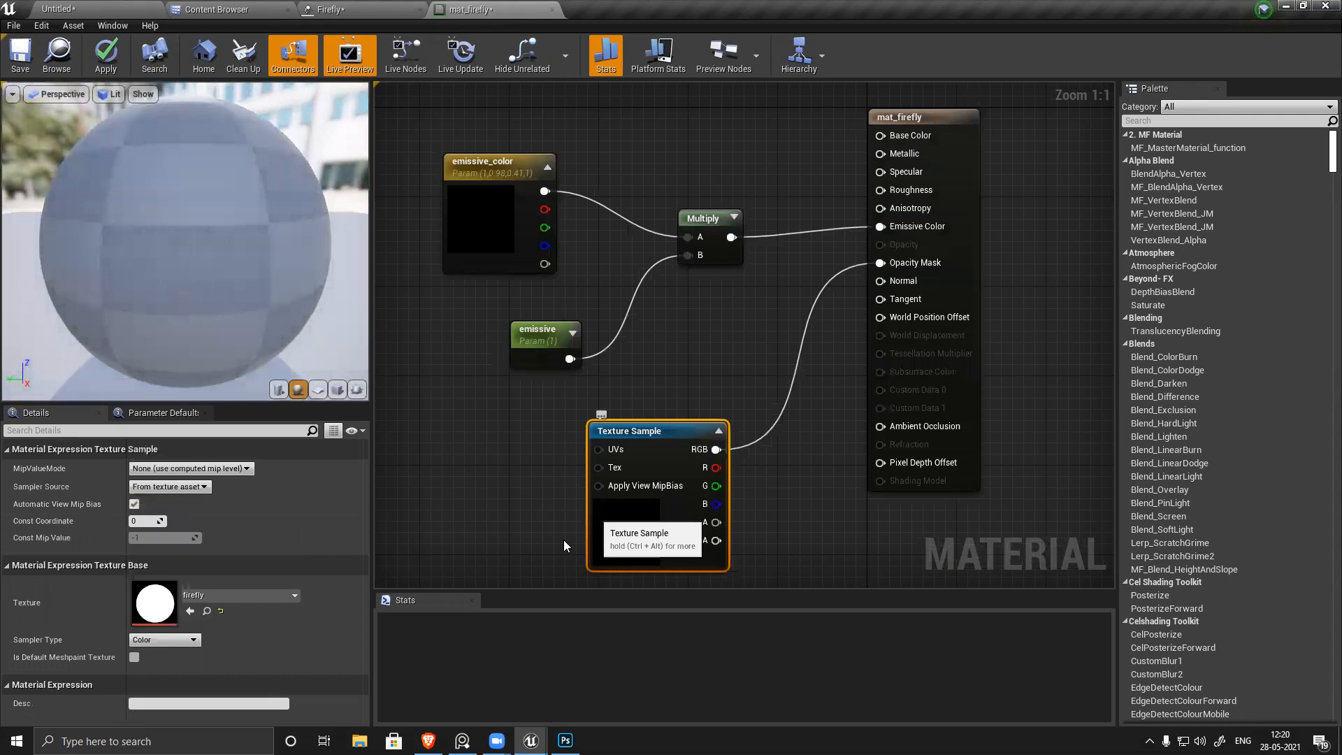
left_click(943, 116)
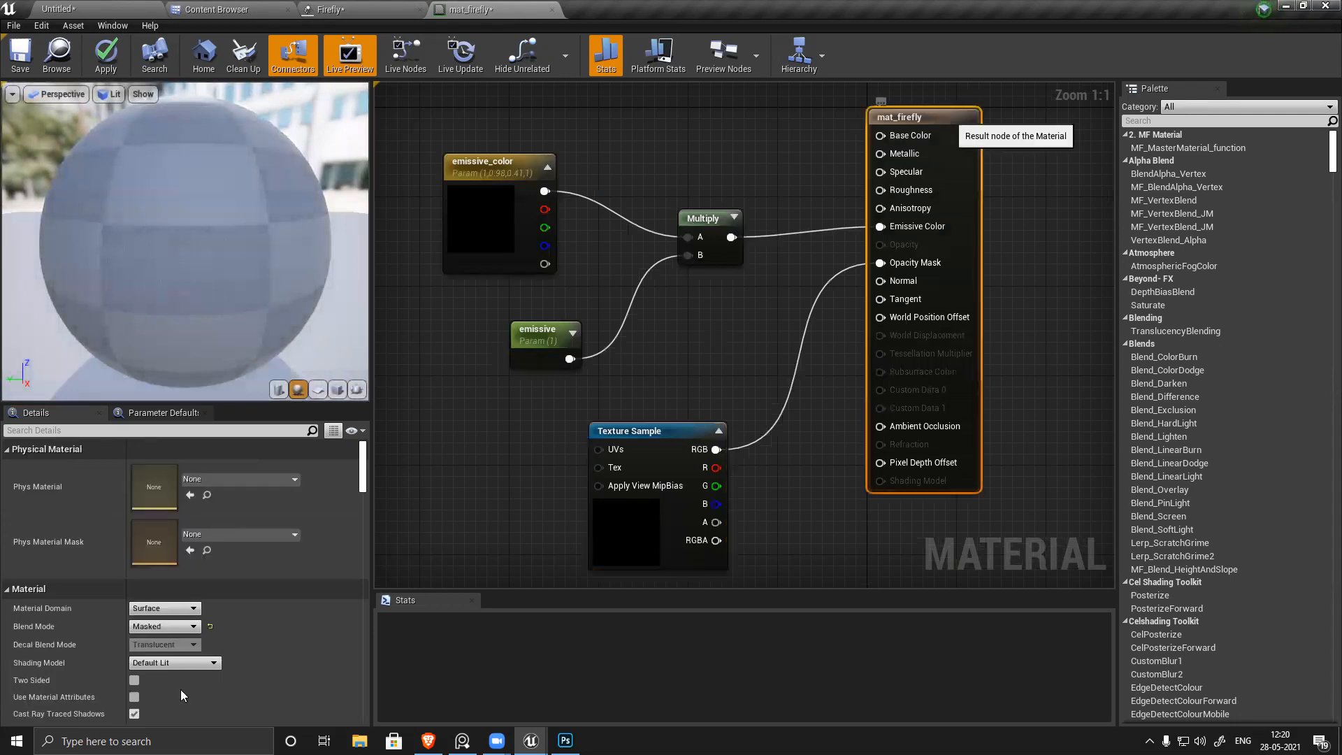
scroll(206, 703, "down", 1)
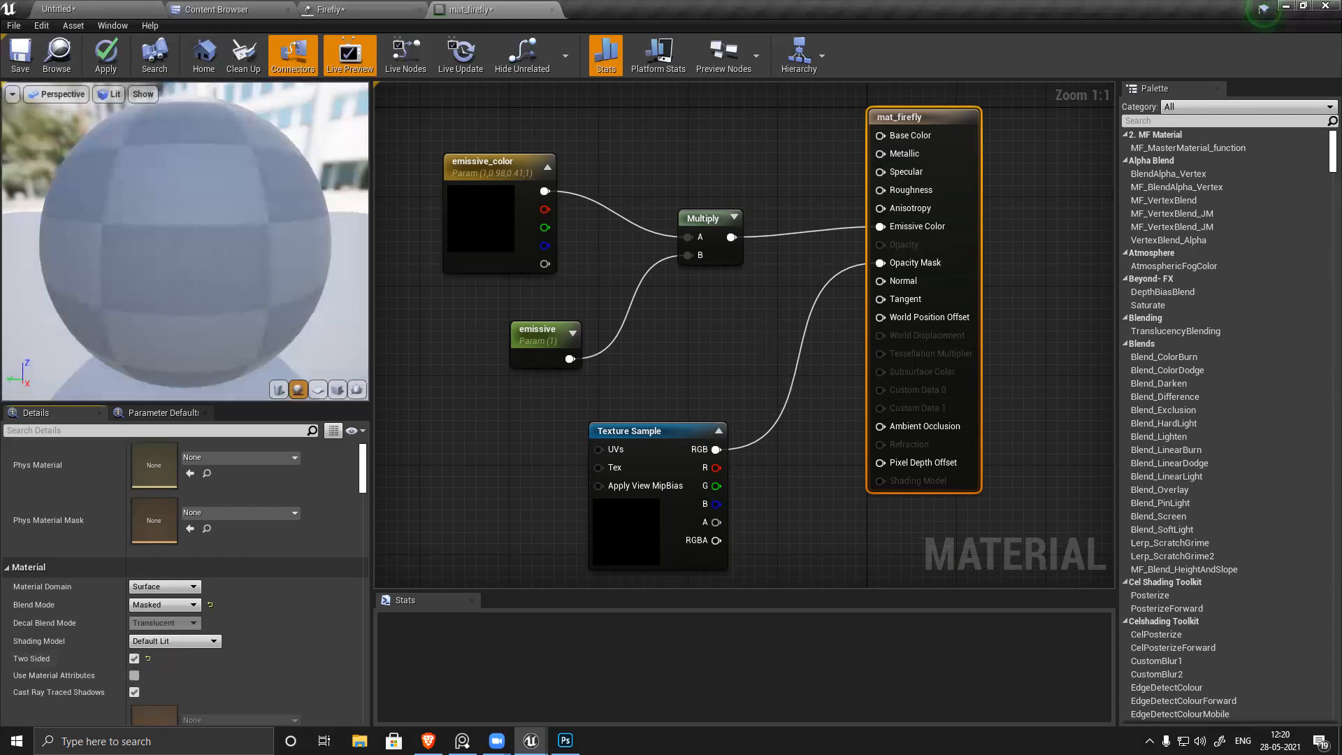
Step: Move the emissive_color, emissive, Multiply and Texture Sample nodes farther from the mat_firefly result node and orbit the preview sphere
scroll(943, 318, "down", 2)
left_click_drag(525, 146, 776, 366)
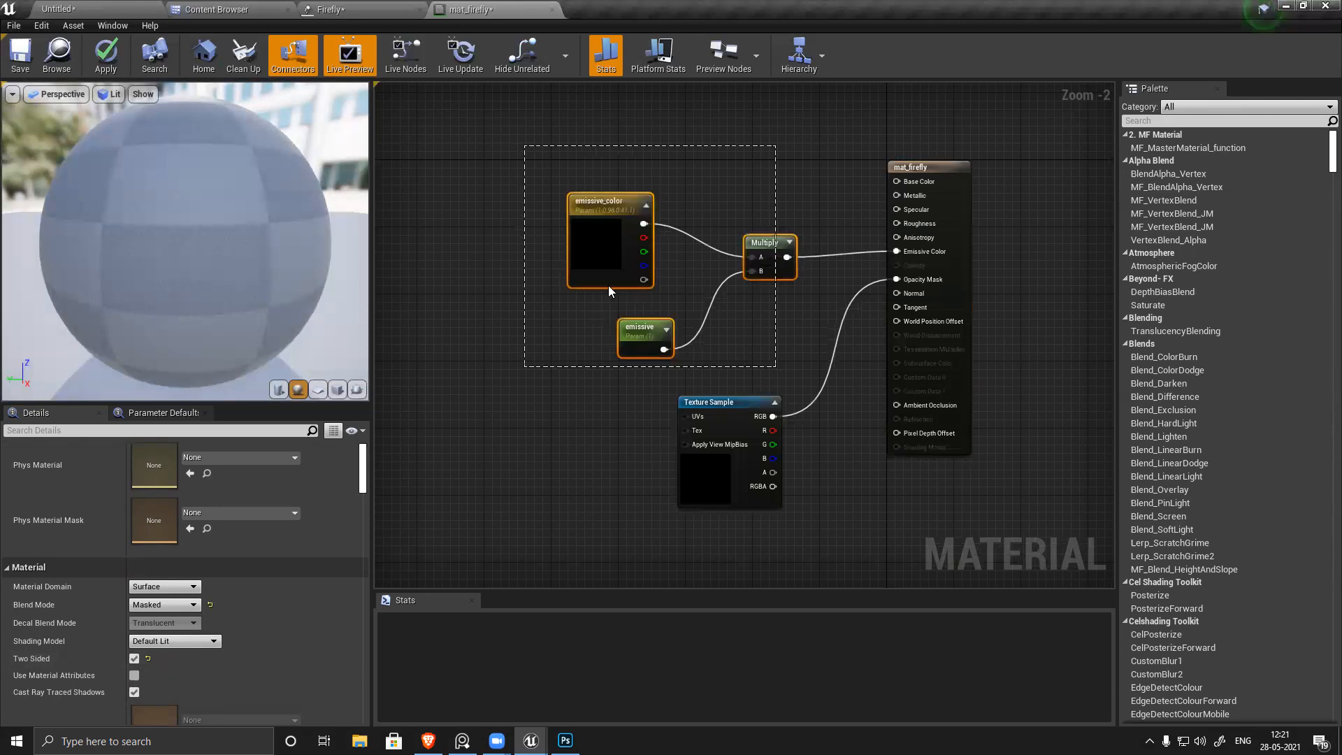
left_click_drag(609, 286, 566, 269)
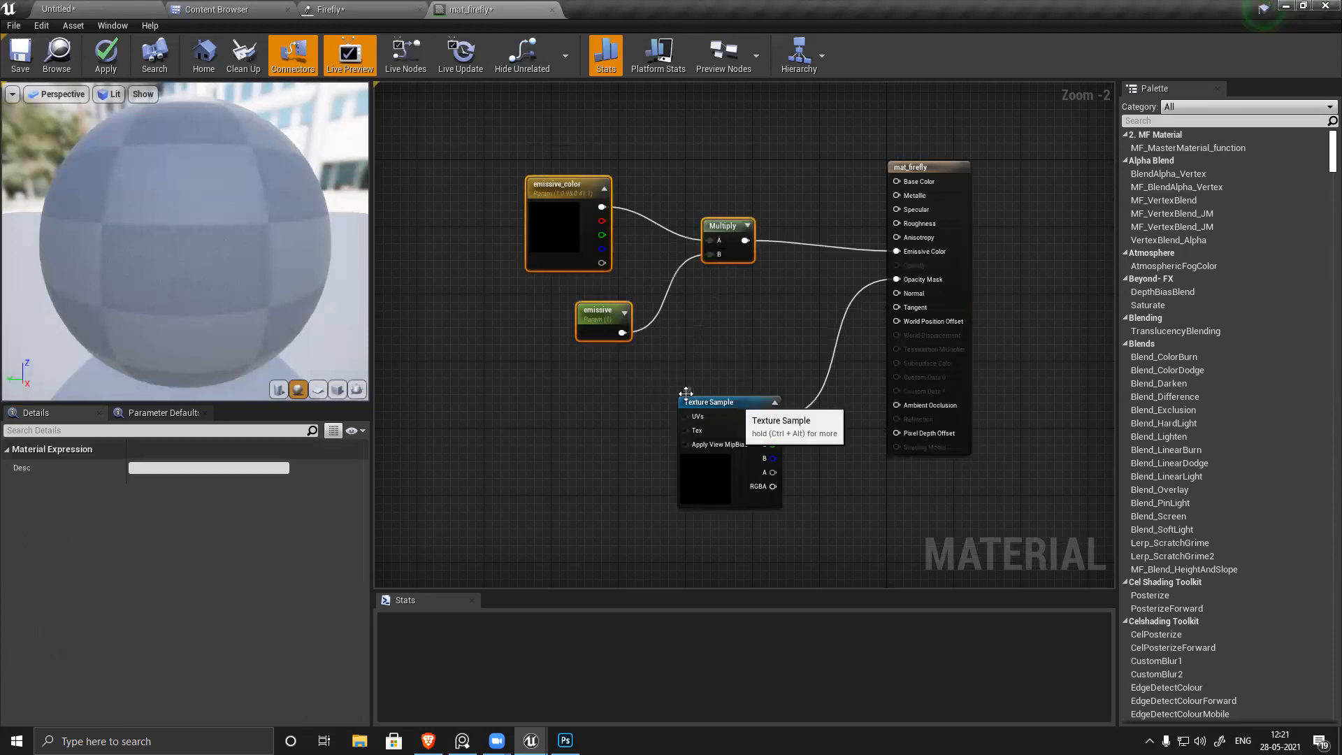
left_click_drag(686, 393, 599, 376)
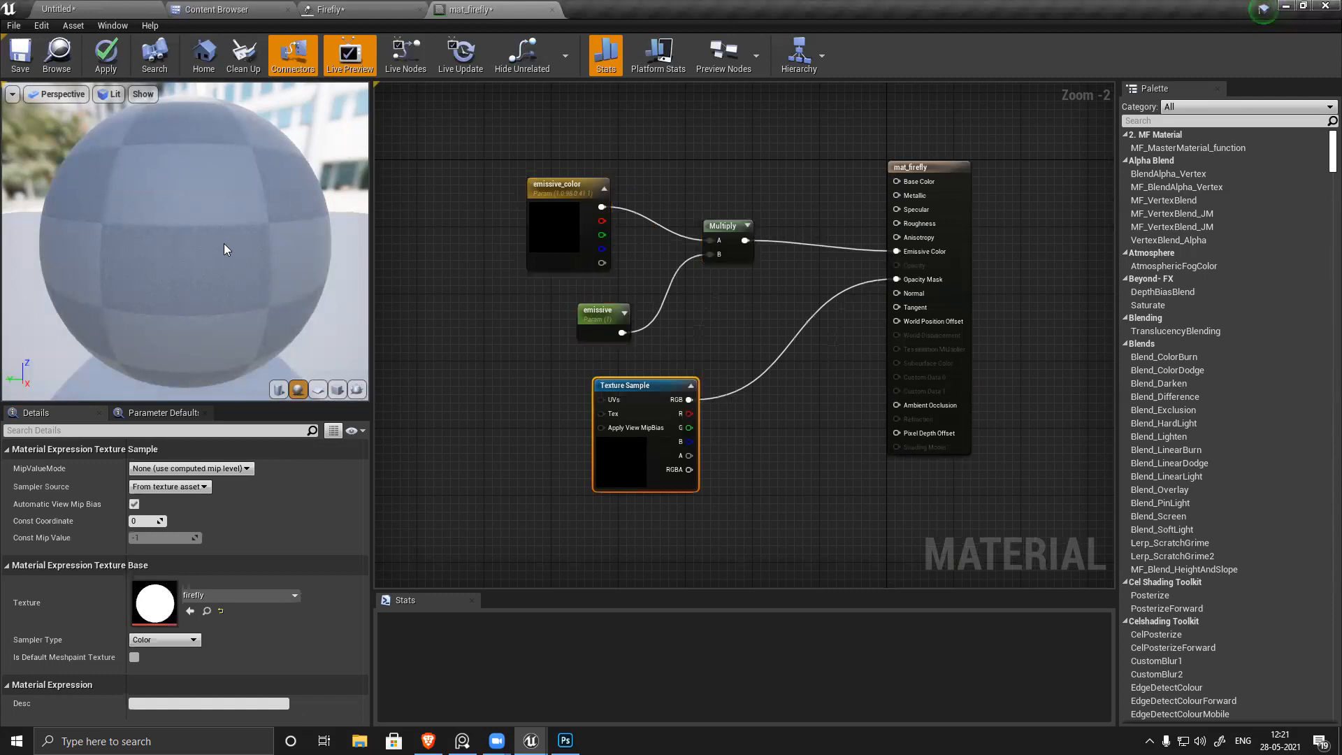
left_click_drag(185, 242, 572, 344)
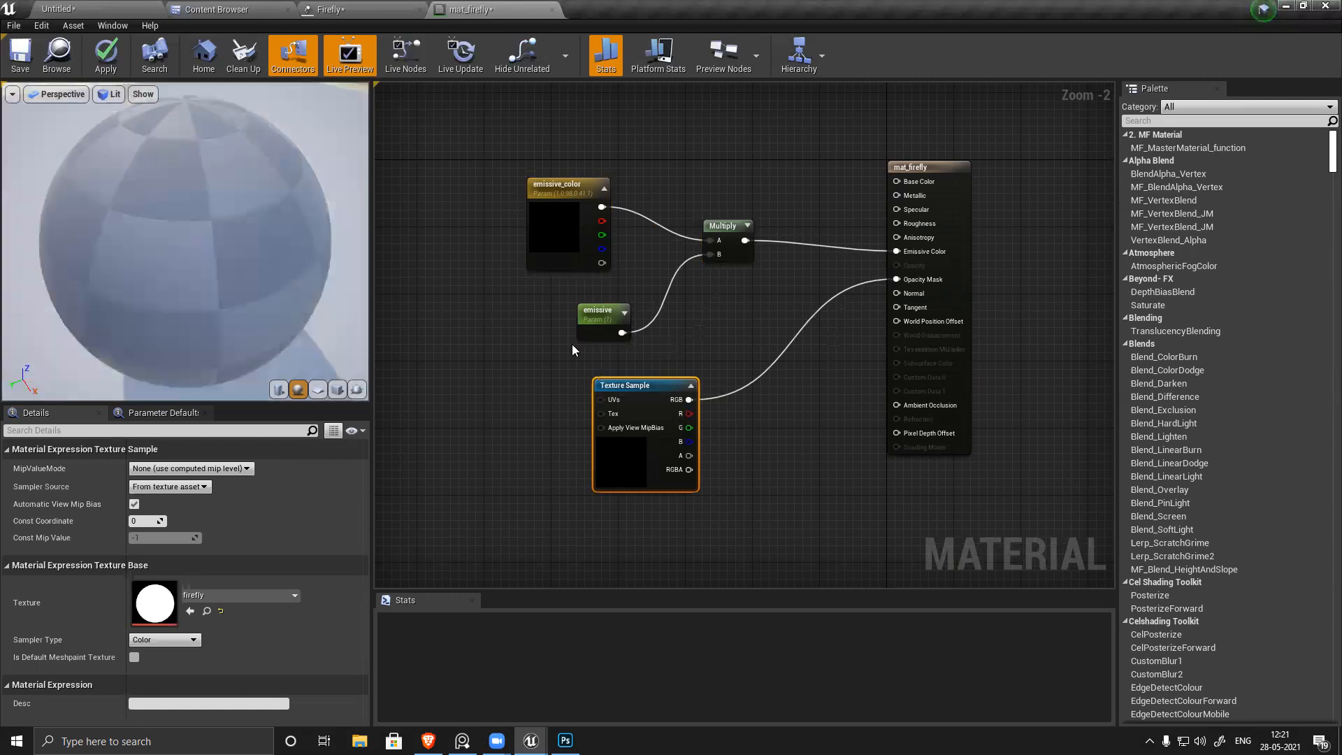
Step: Set the emissive parameter's default value to 20
left_click(603, 323)
left_click(164, 514)
type("20")
key("Return")
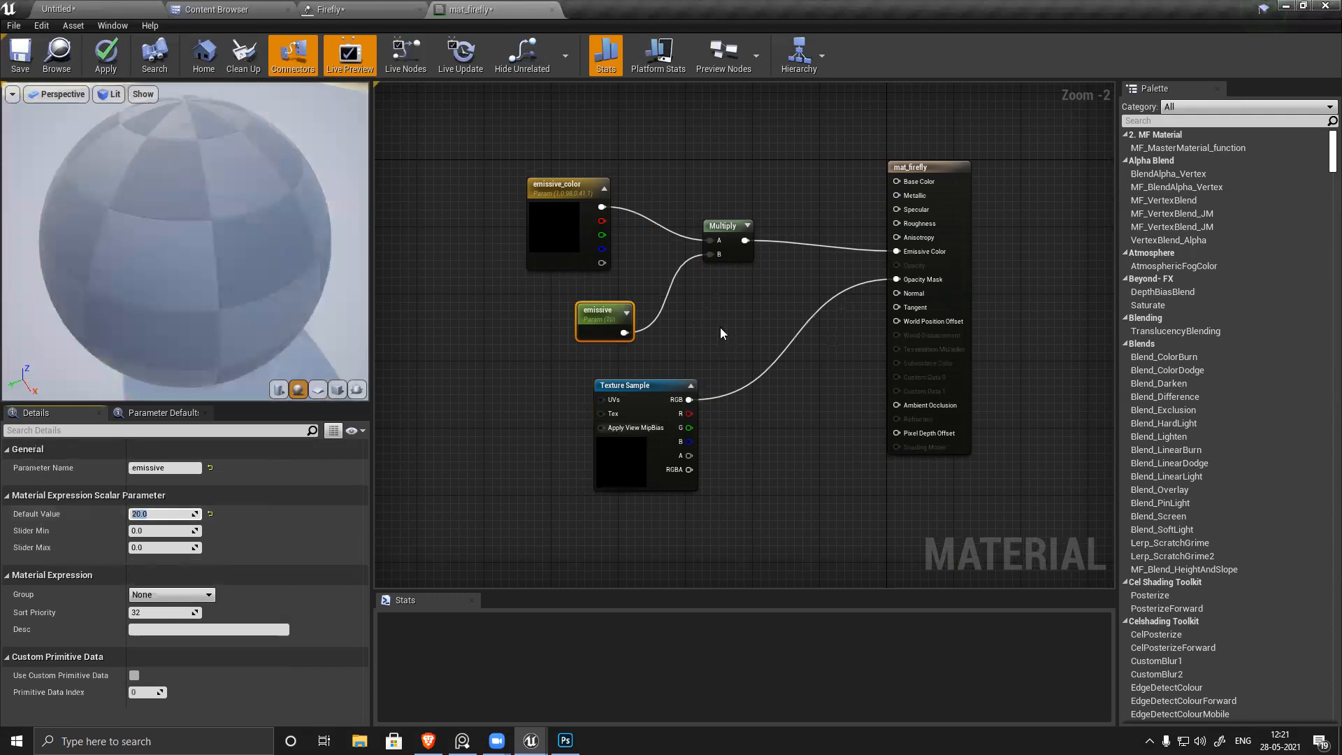
left_click(721, 328)
Step: Shift the emissive_color, emissive and Multiply nodes as a group farther from the result node
right_click_drag(462, 221, 442, 278)
left_click_drag(531, 412, 605, 321)
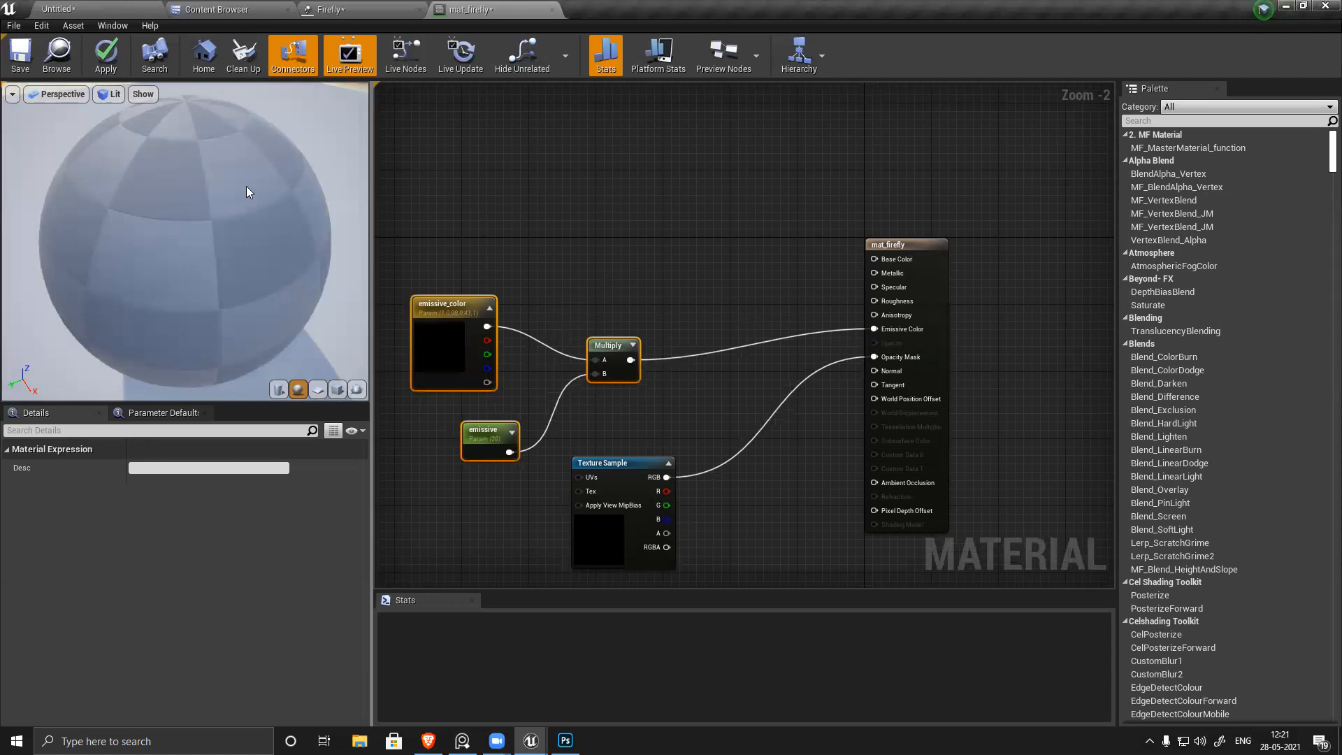
left_click(686, 303)
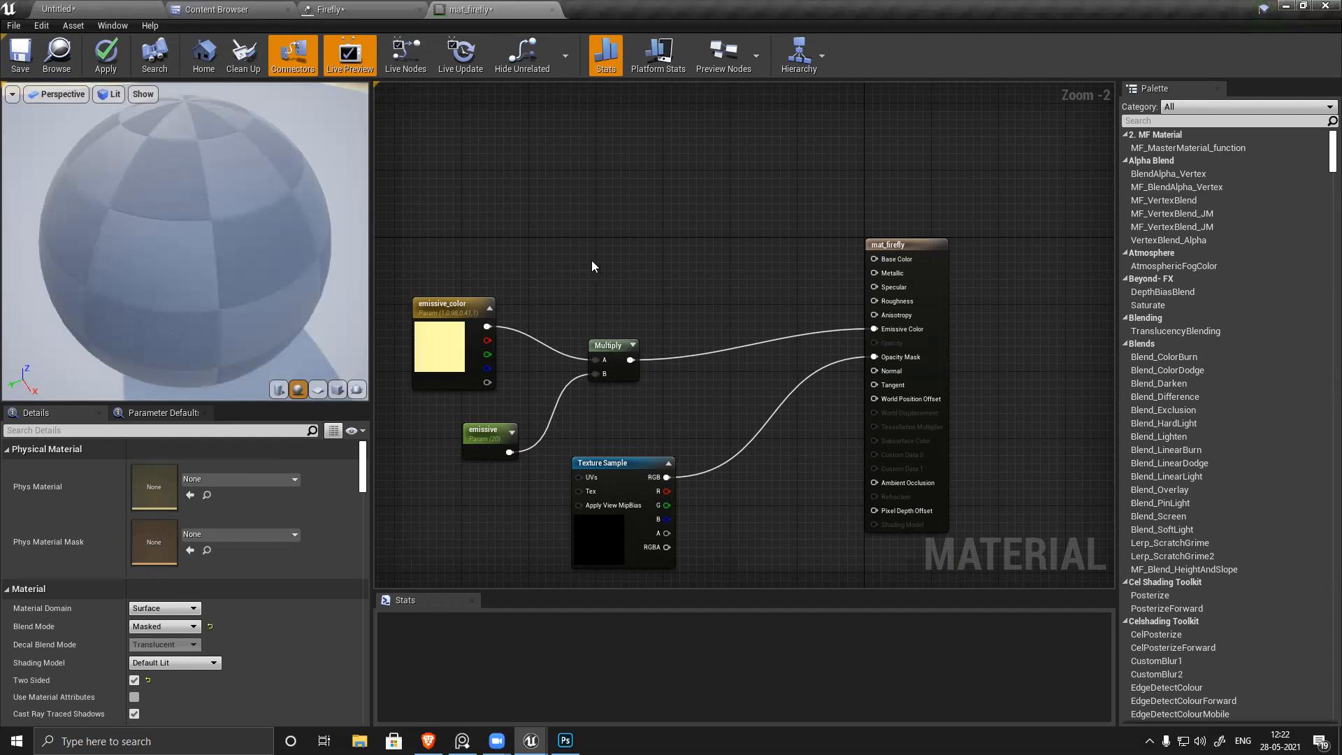
Step: Add a Time node to the mat_firefly graph and place it above the emissive_color node
right_click(588, 187)
type("time")
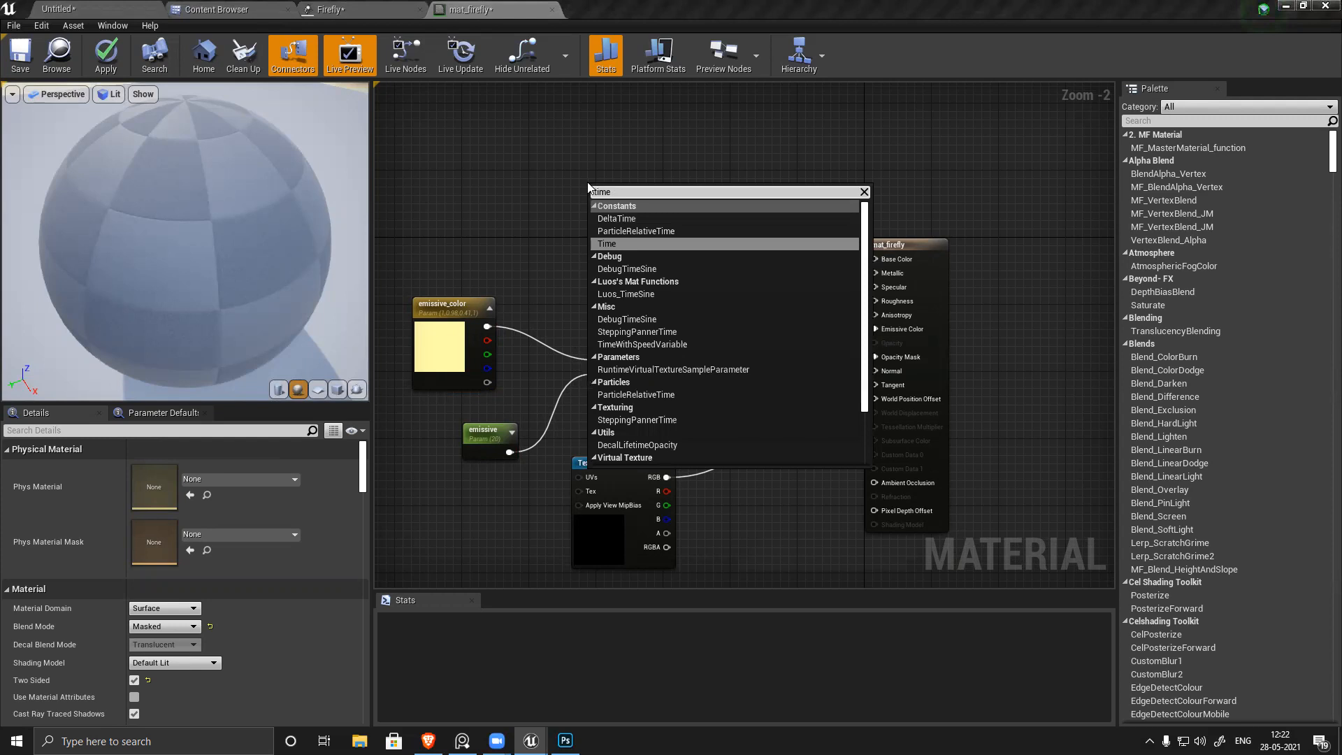
key("Return")
left_click_drag(606, 192, 480, 188)
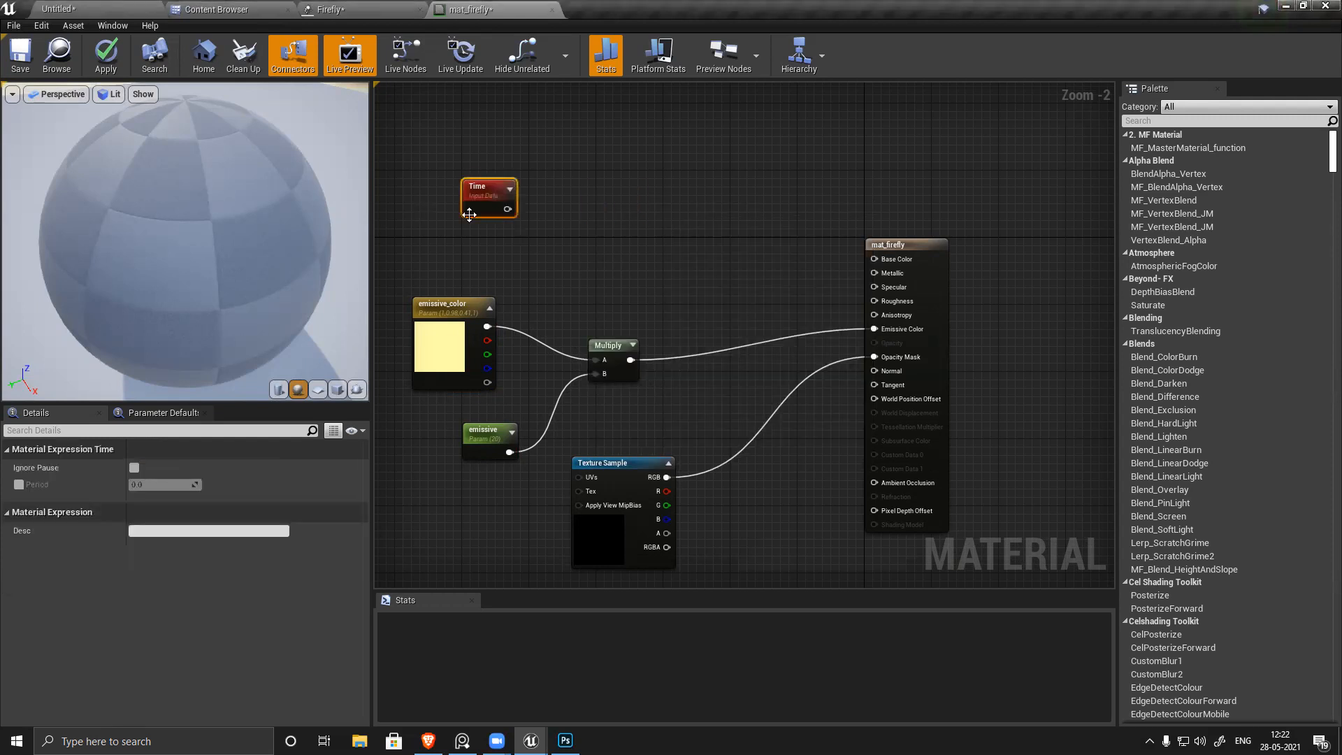
Step: Add a Sine node, feed the Time node into it, and connect its output to the material's Base Color
right_click(605, 203)
type("sine")
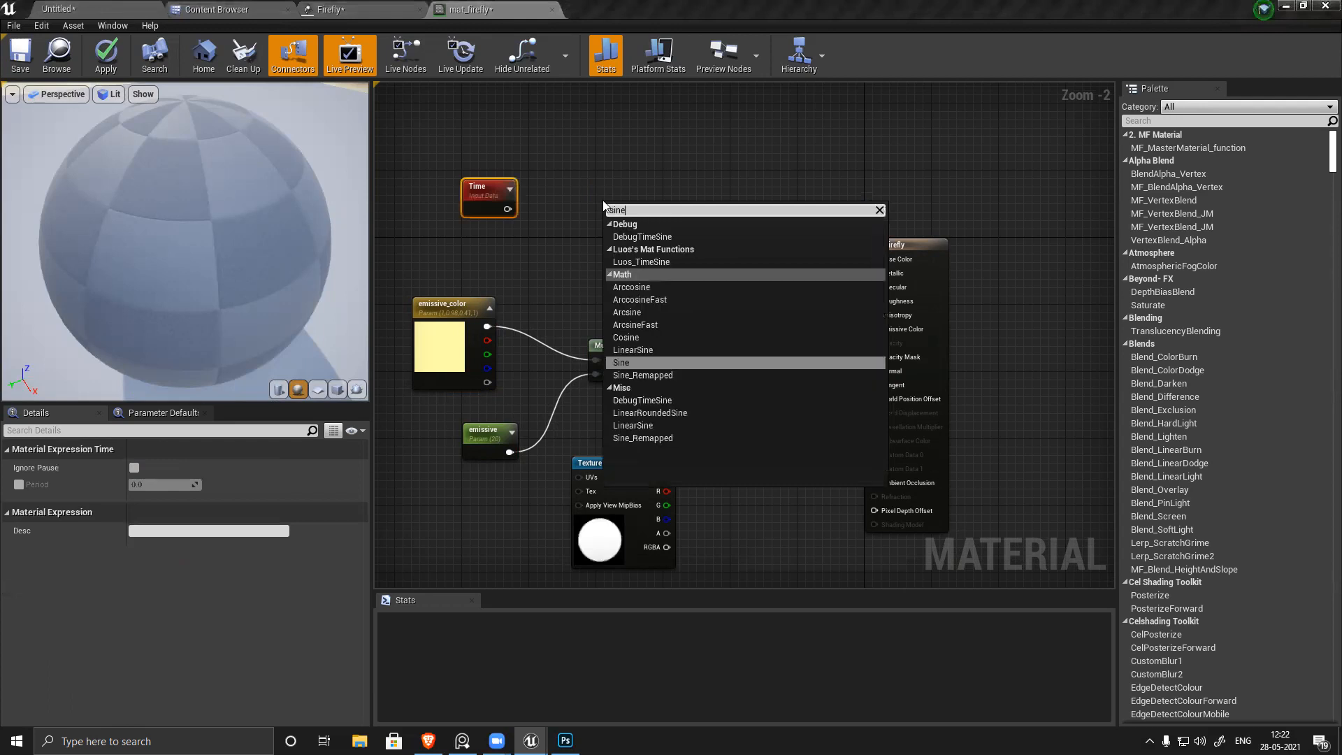
key("Return")
left_click_drag(613, 223, 508, 209)
left_click_drag(634, 222, 875, 259)
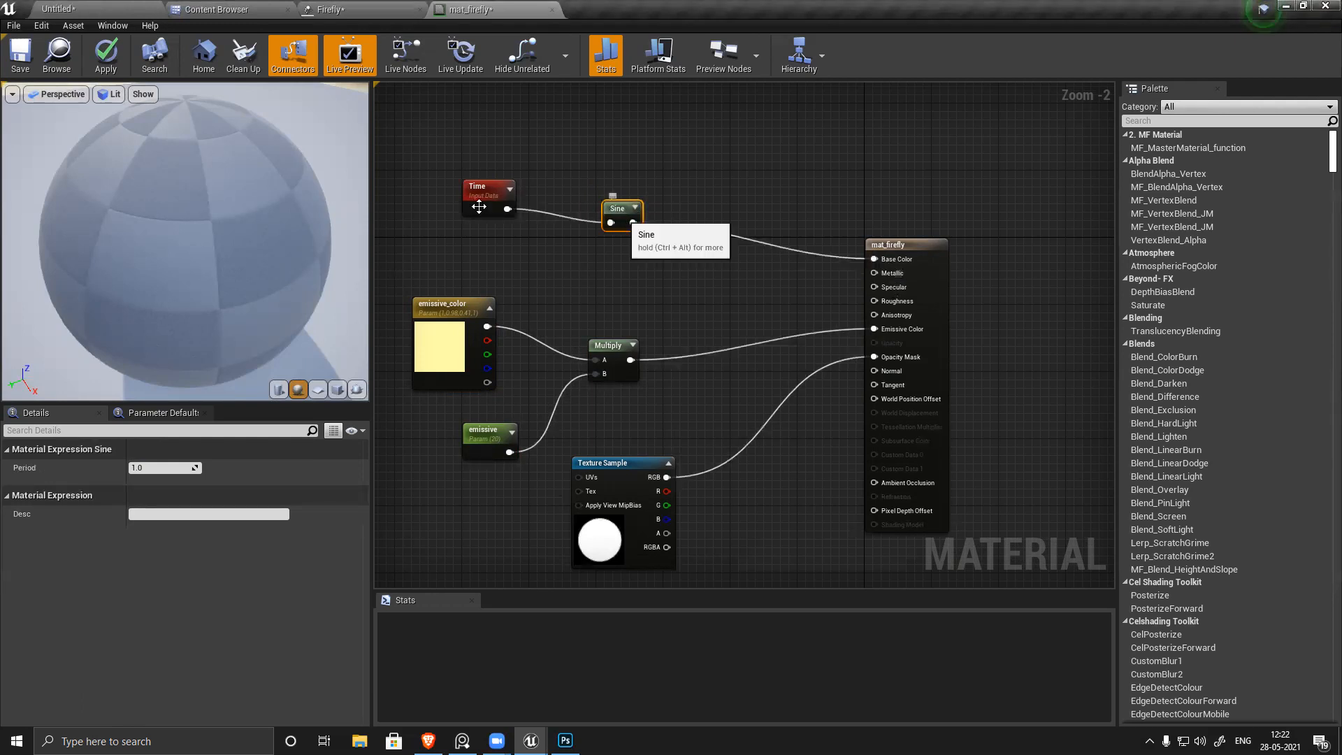
Step: Line up the Time node with Sine, move both nodes closer to the mat_firefly result node, and save the material
left_click_drag(490, 219, 498, 235)
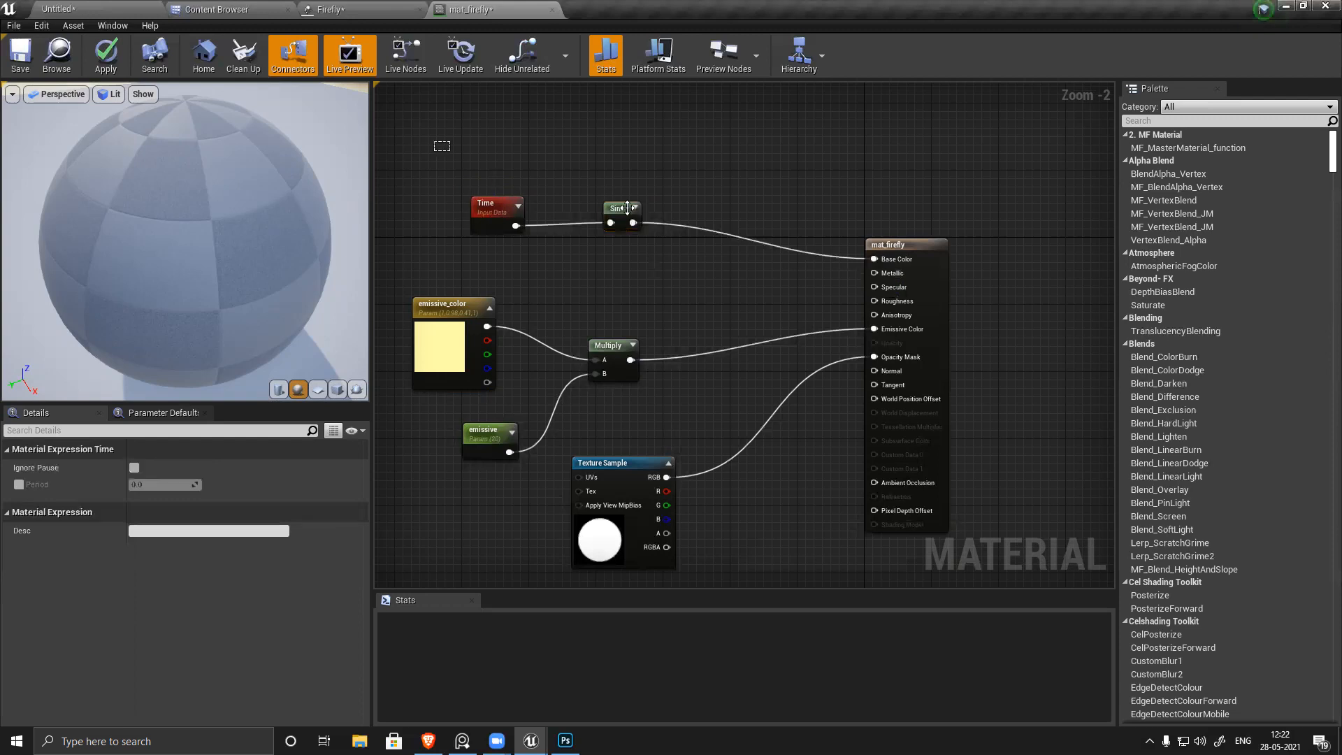
left_click_drag(615, 213, 709, 241)
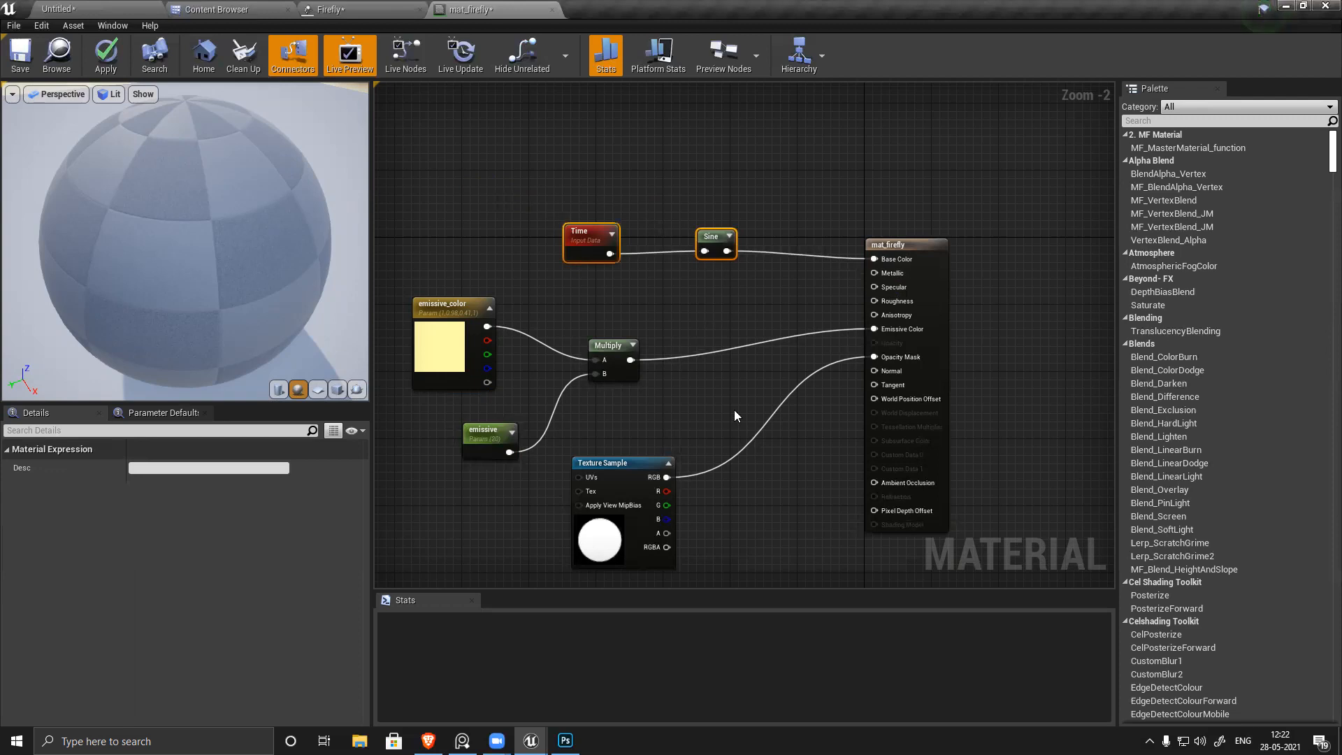
key("Home")
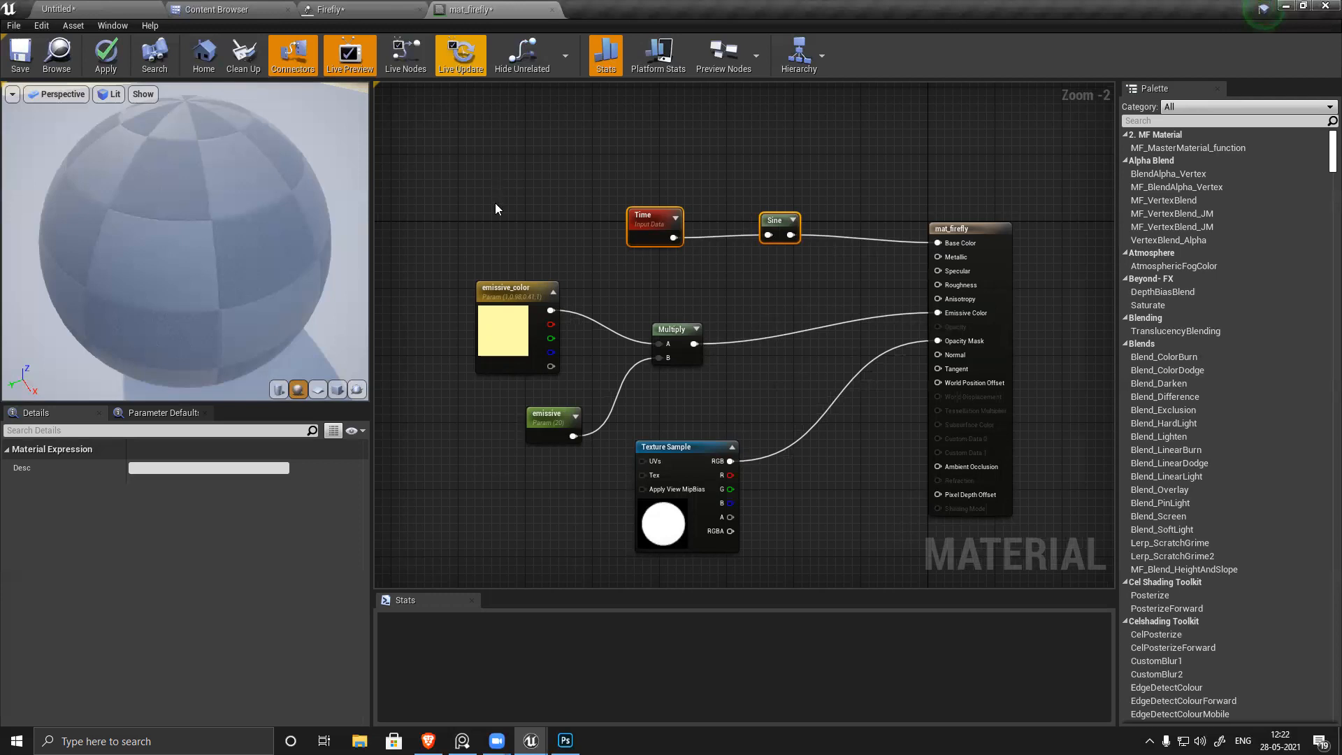
left_click_drag(139, 246, 168, 231)
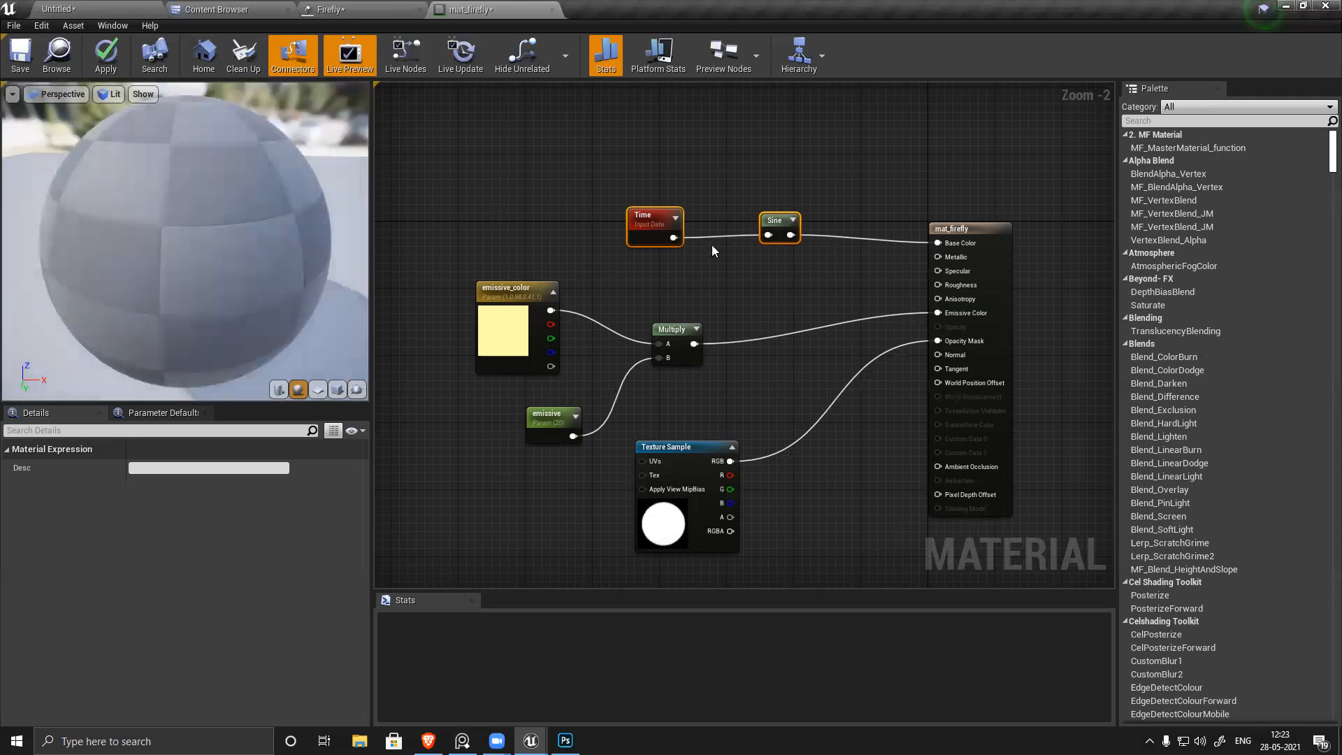
key("ctrl+s")
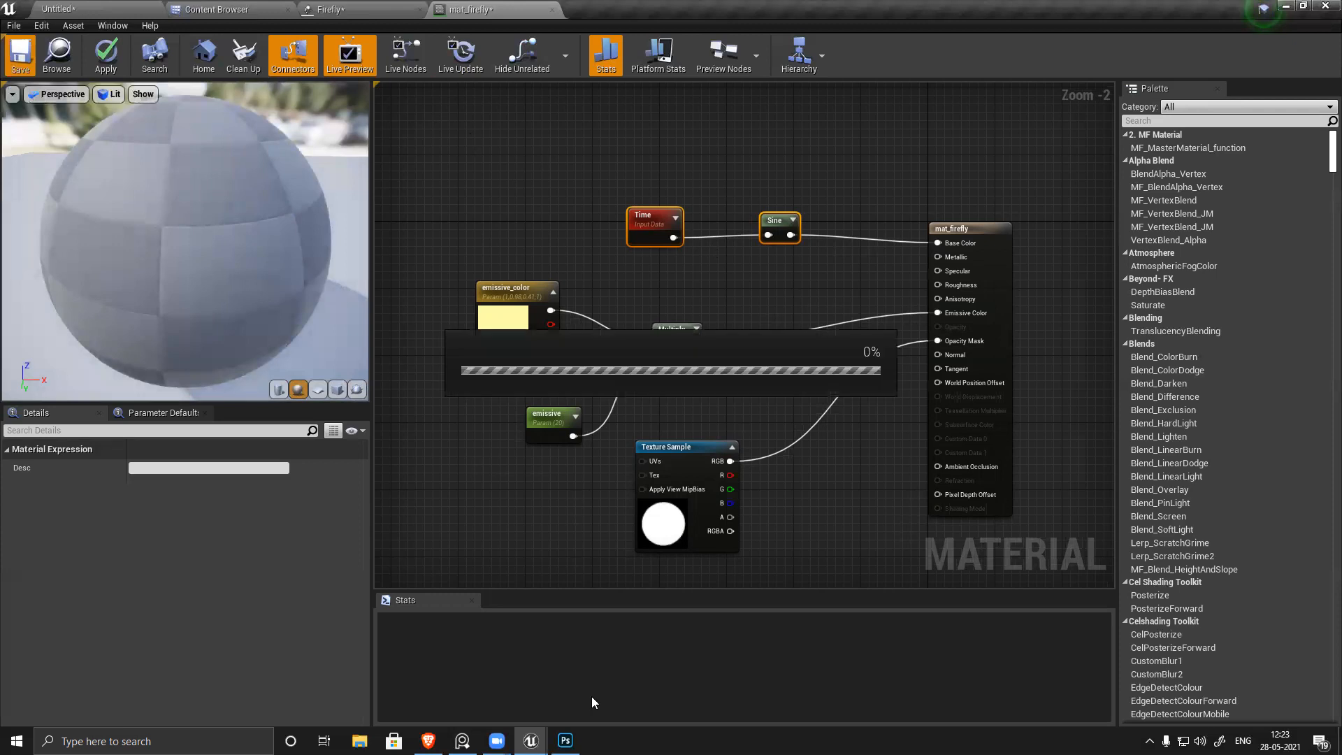
Step: Switch to Photoshop and close it to return to the material editor
key("alt+Tab")
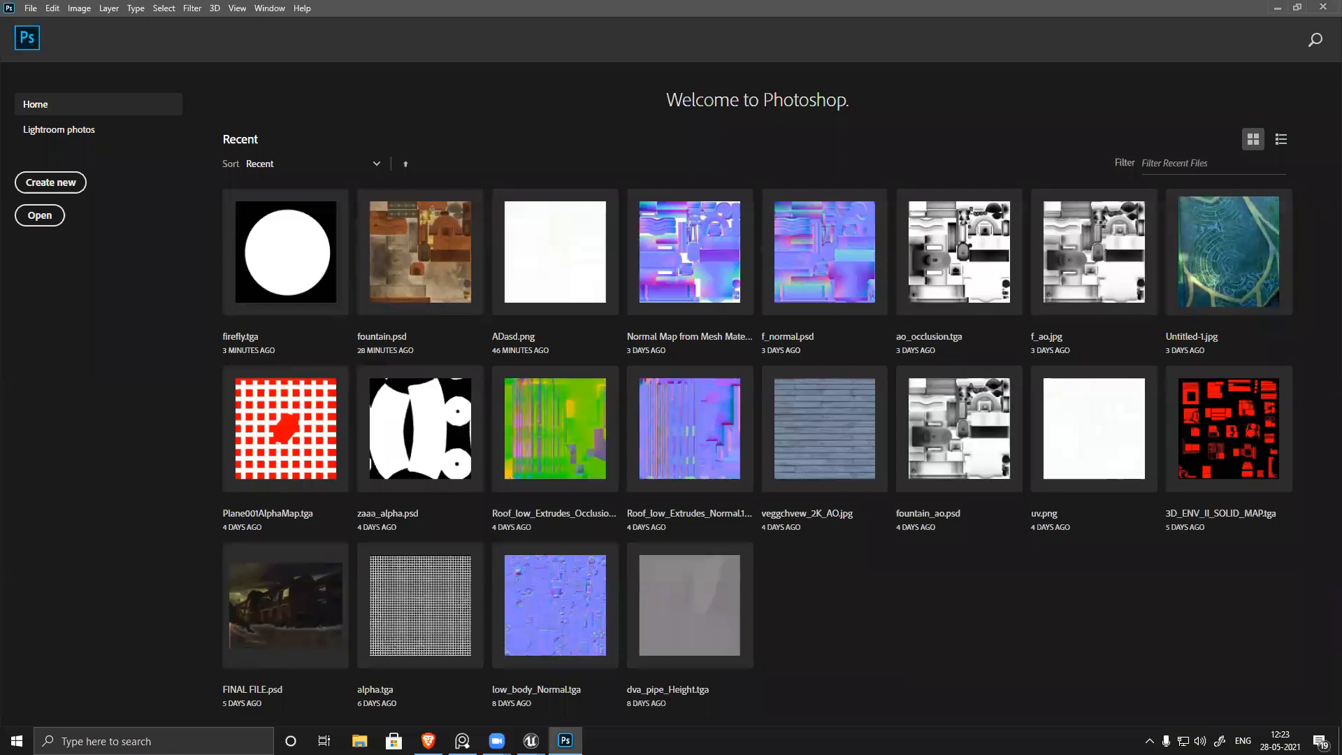
key("alt+F4")
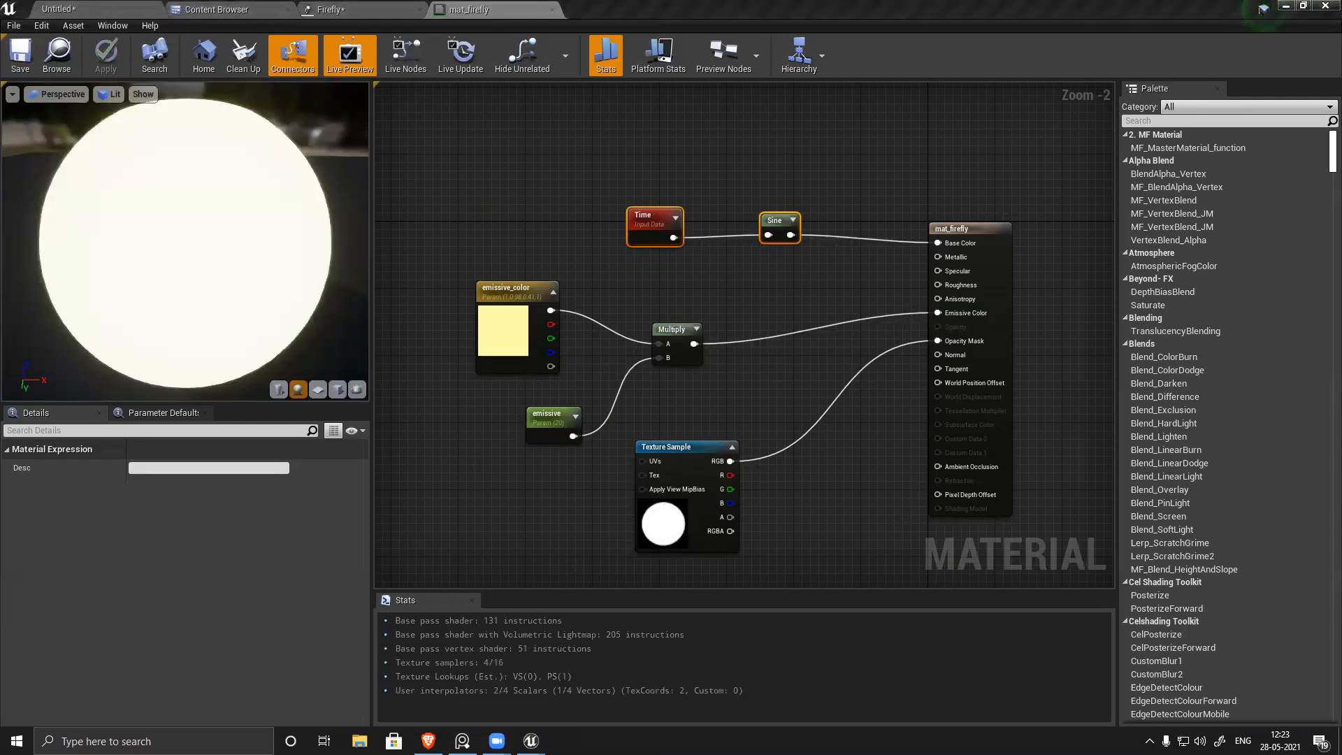
Step: Set the emissive parameter's default value to 1 and orbit the preview sphere to check the glow
left_click_drag(231, 282, 425, 342)
left_click_drag(519, 421, 539, 399)
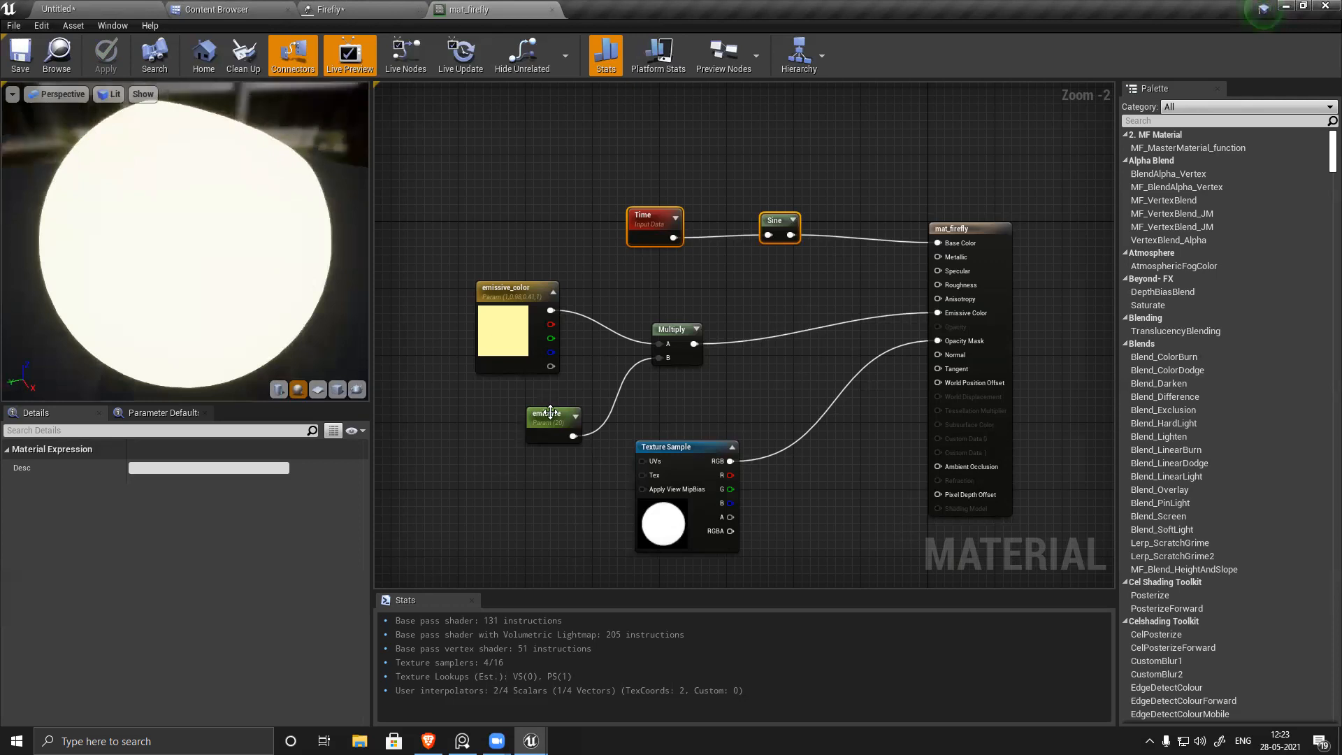
right_click_drag(644, 402, 700, 363)
left_click(605, 381)
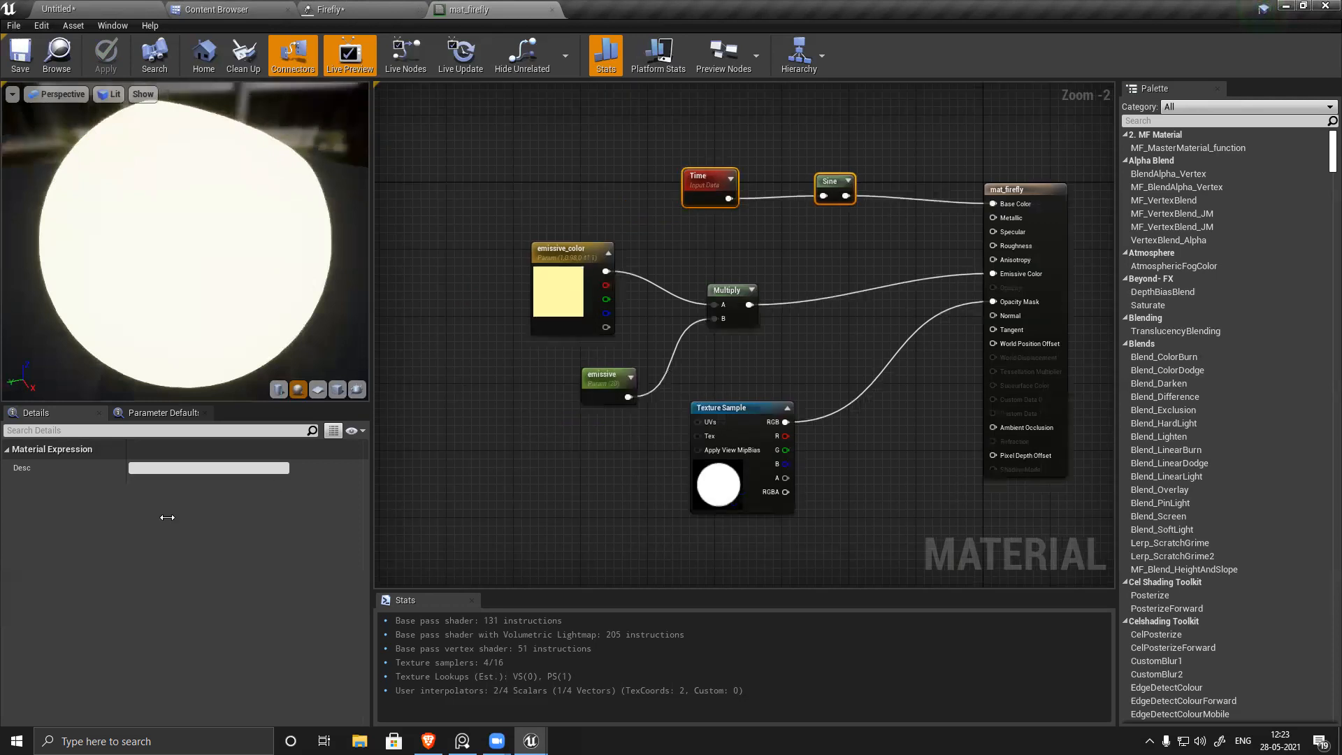
left_click(169, 514)
type("1")
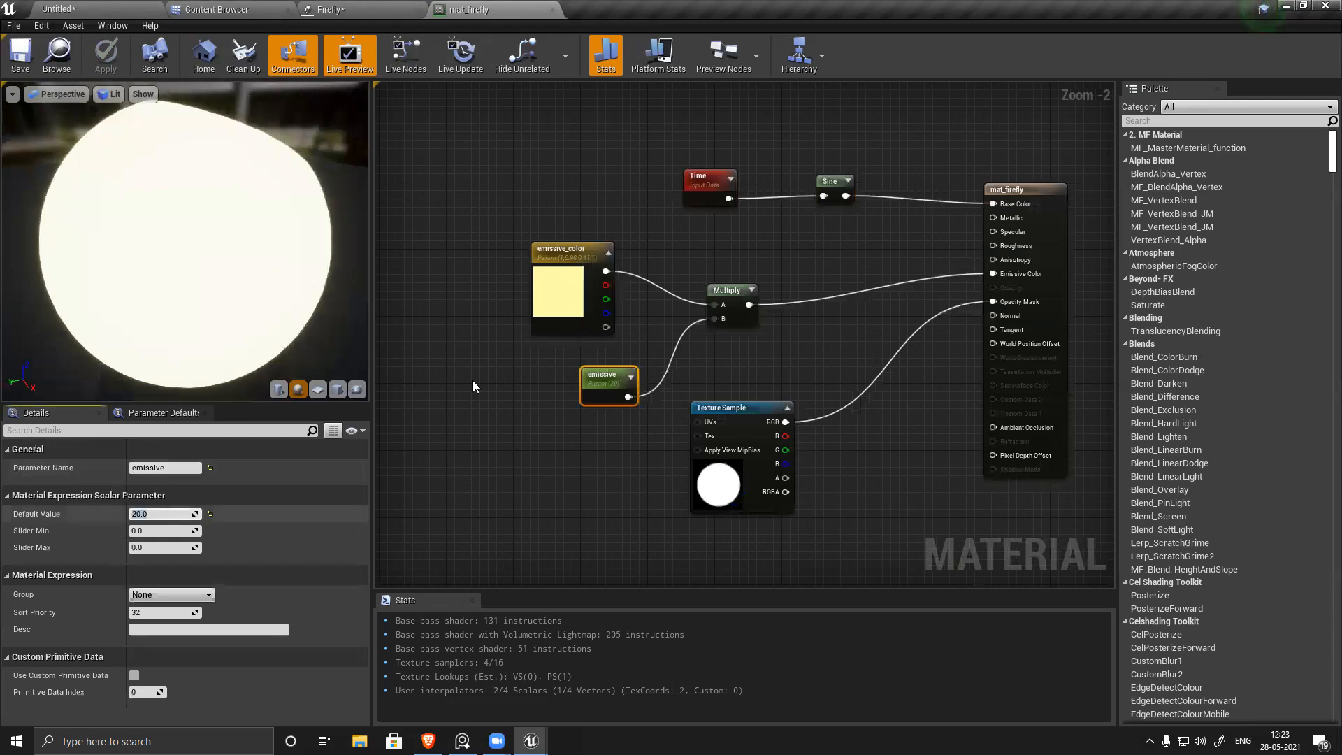
key("Return")
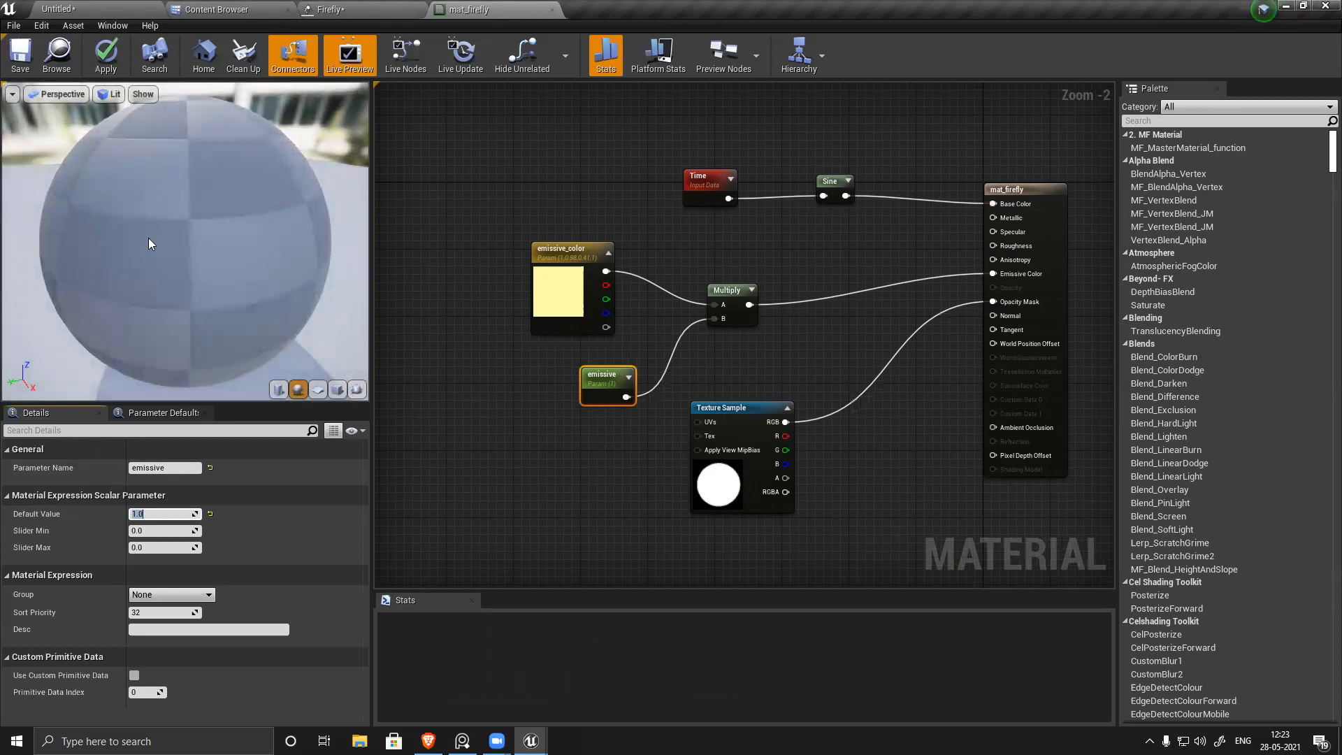
left_click_drag(149, 237, 120, 208)
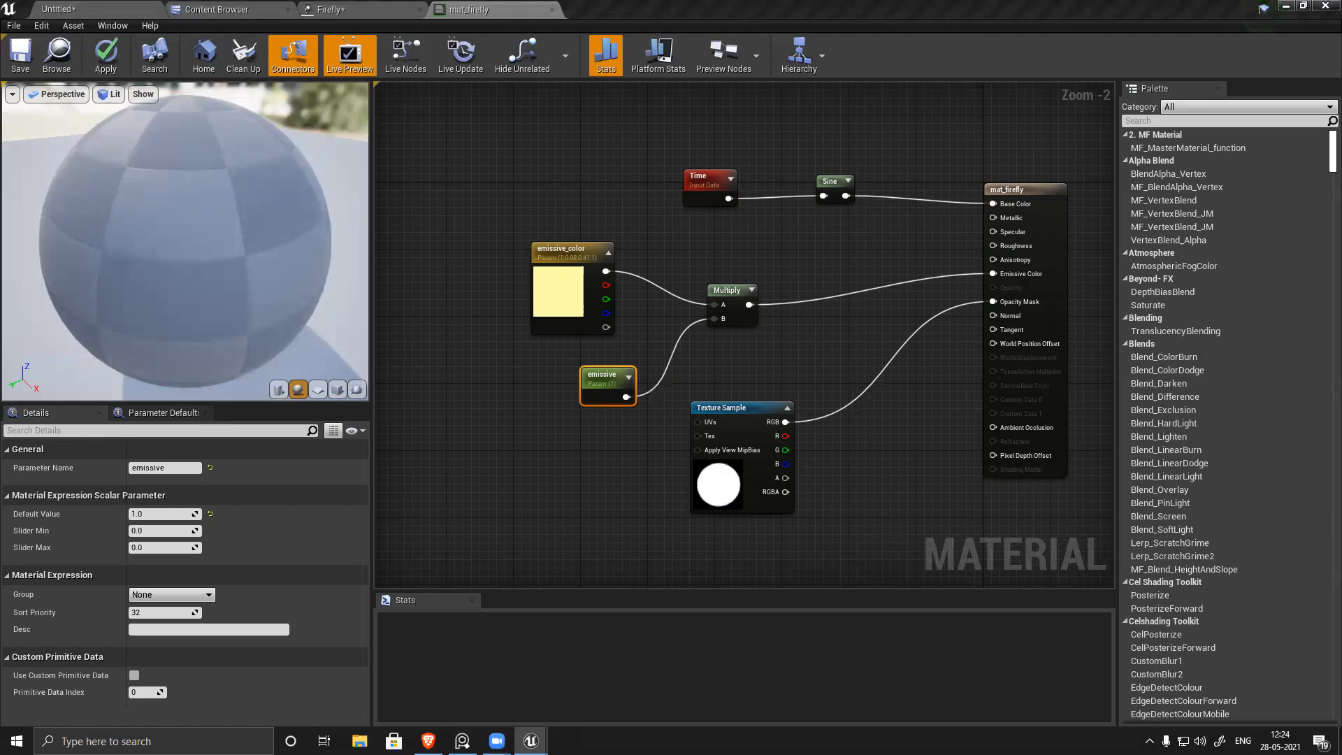
Step: Save the mat_firefly material, inspect it on the preview sphere, and close its editor
left_click(841, 196)
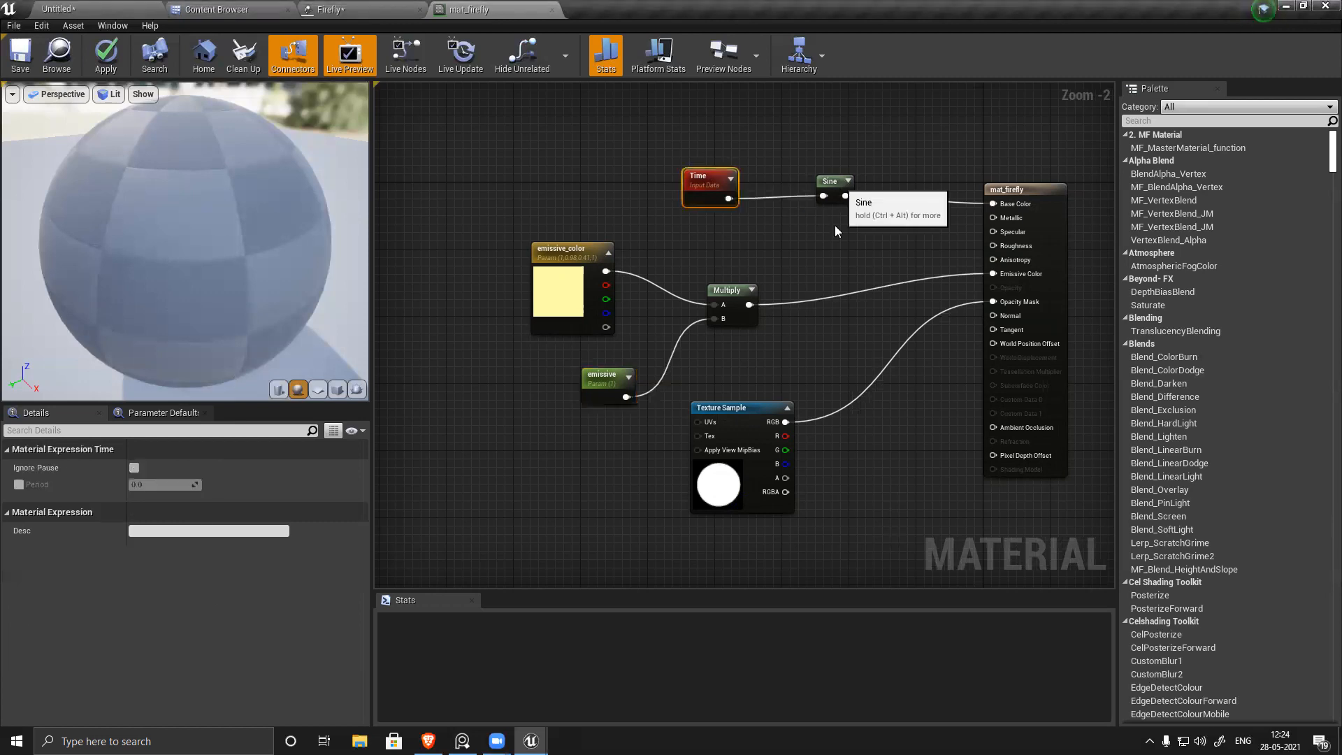
left_click(730, 291)
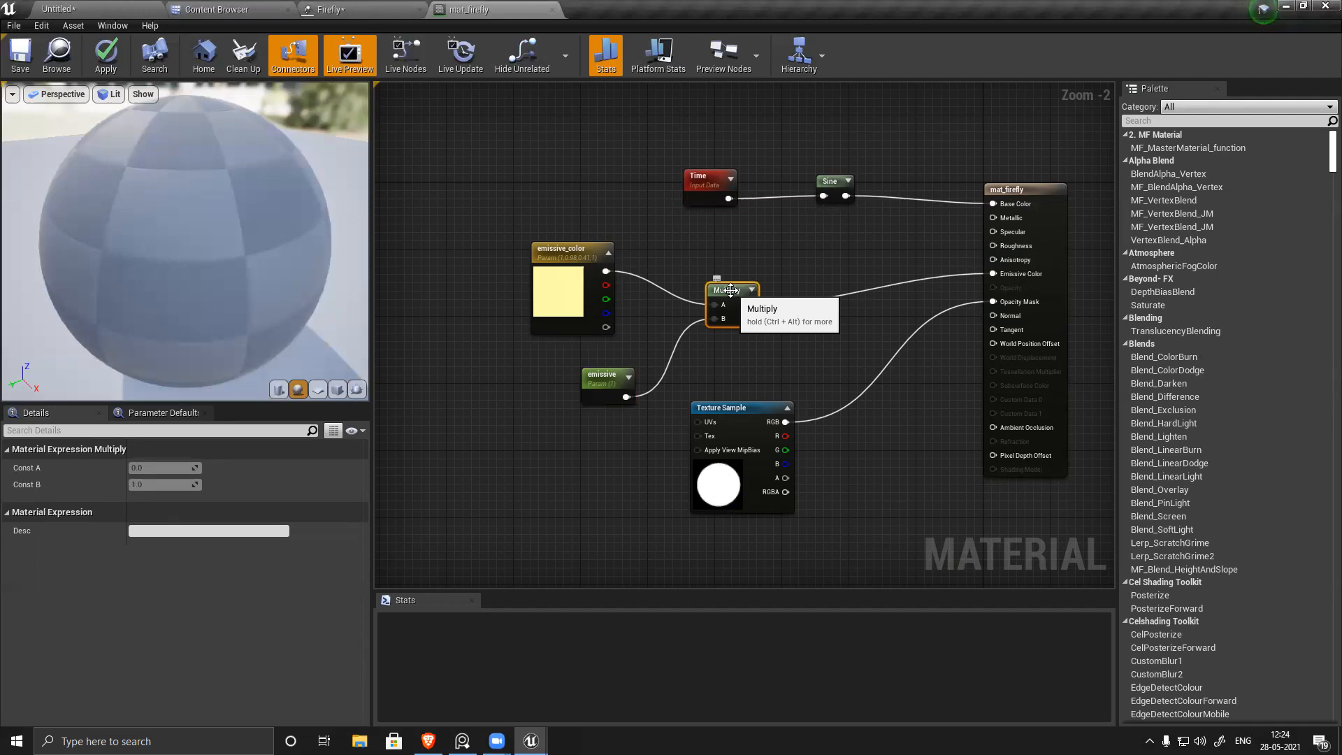
key("ctrl+s")
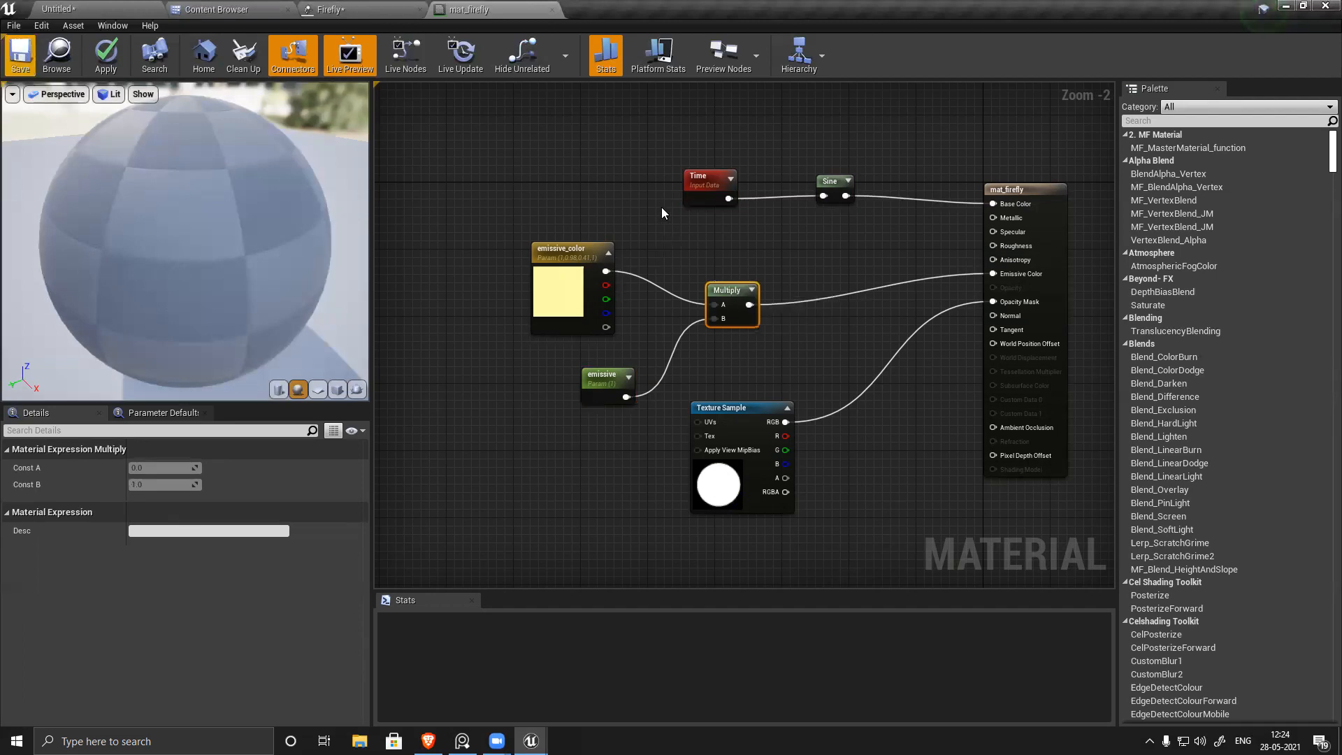
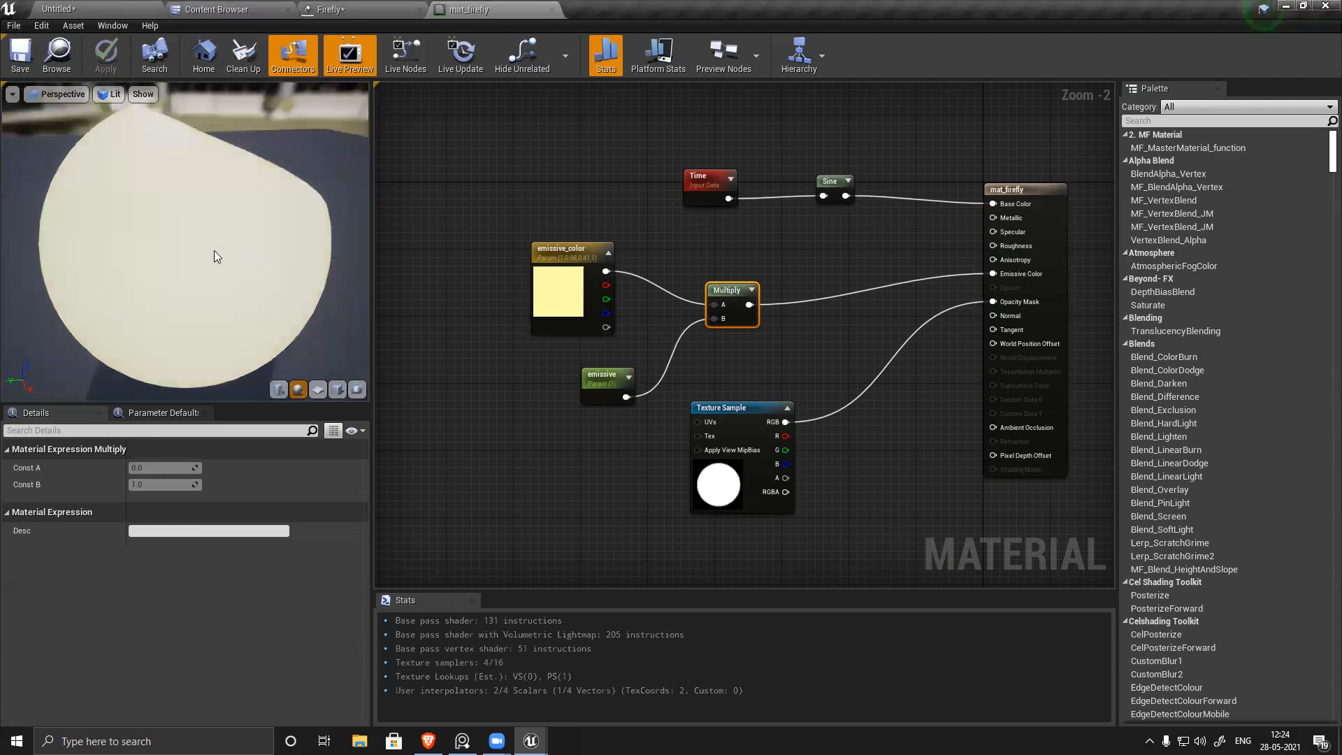
left_click_drag(213, 250, 217, 251)
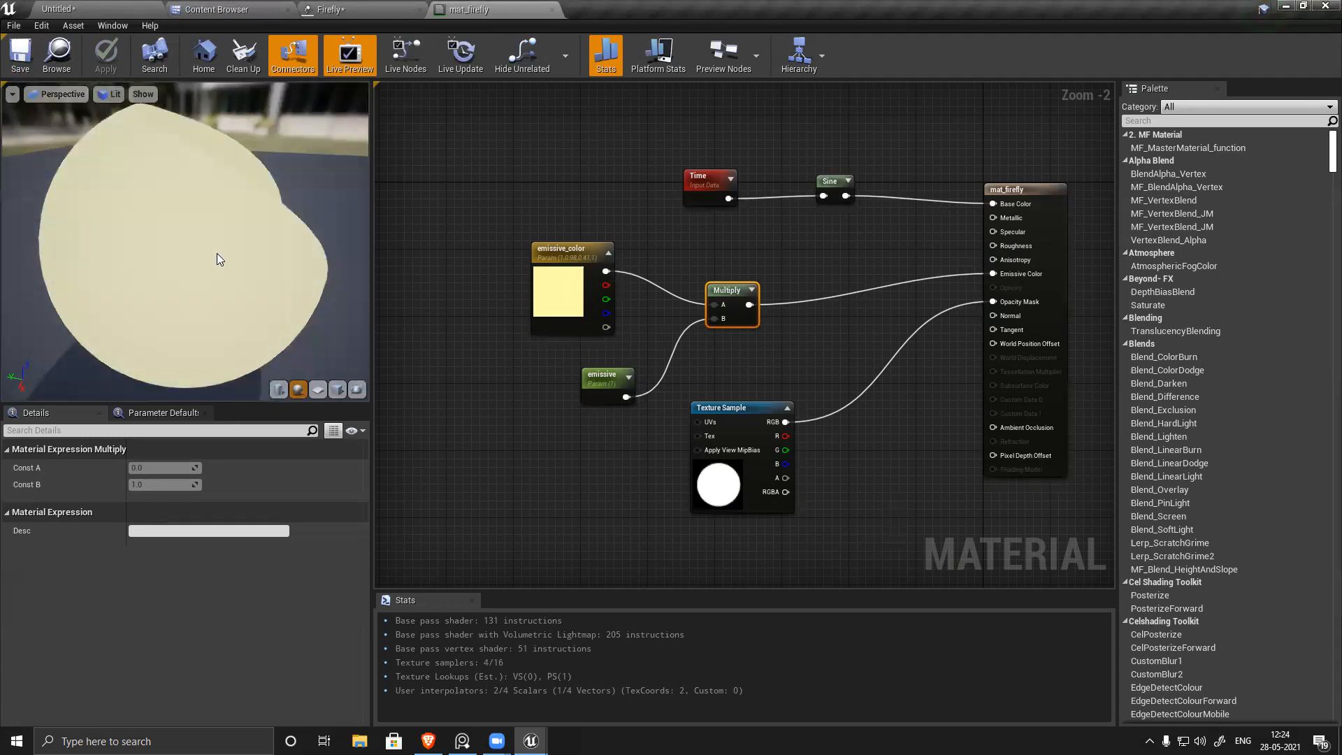
left_click(556, 9)
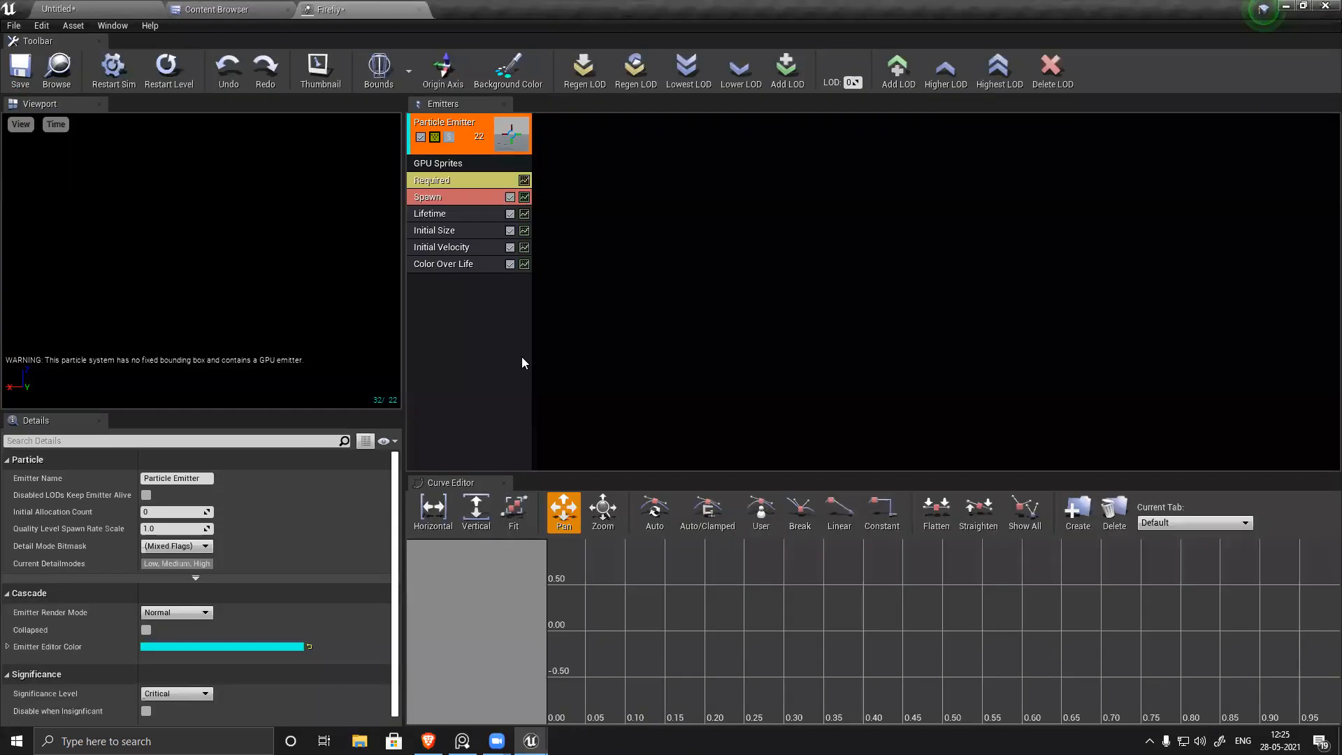
Step: Show the Required module's settings of the Firefly particle emitter, checking the GPU Sprites module as well
left_click(447, 179)
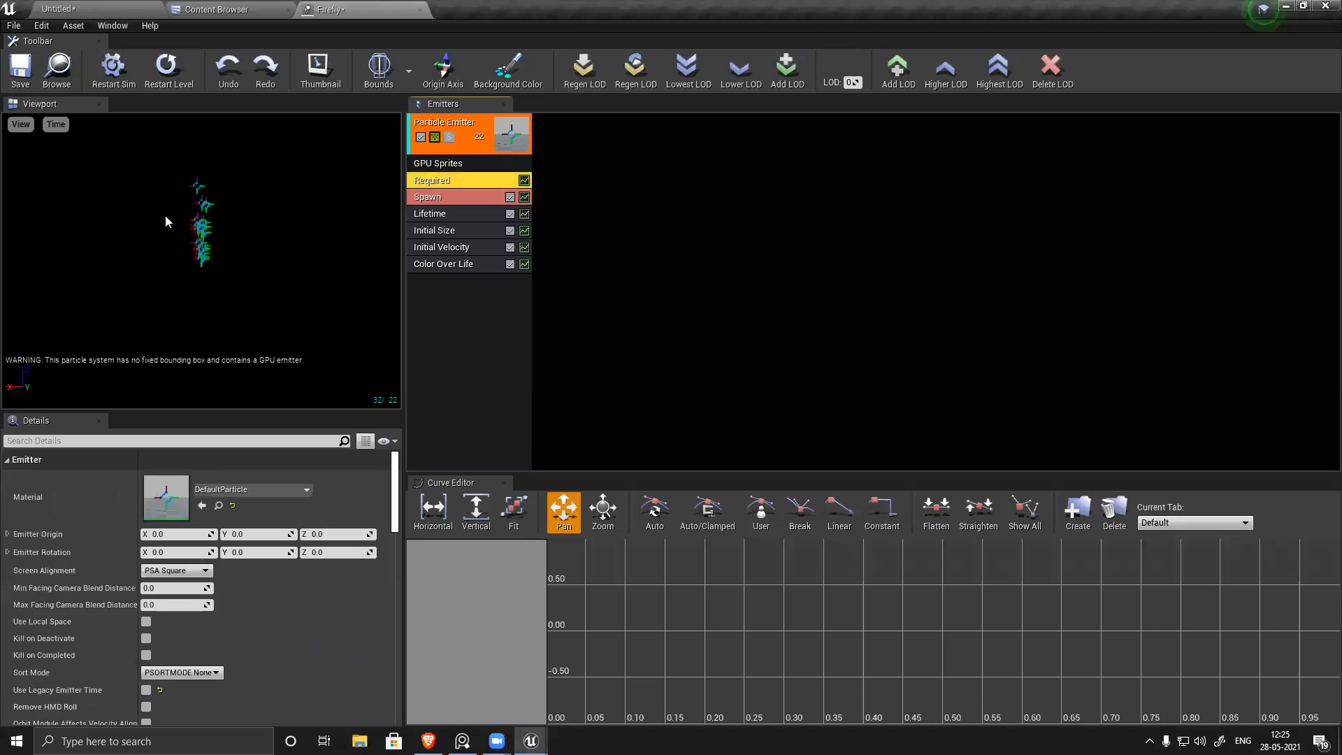
left_click(468, 166)
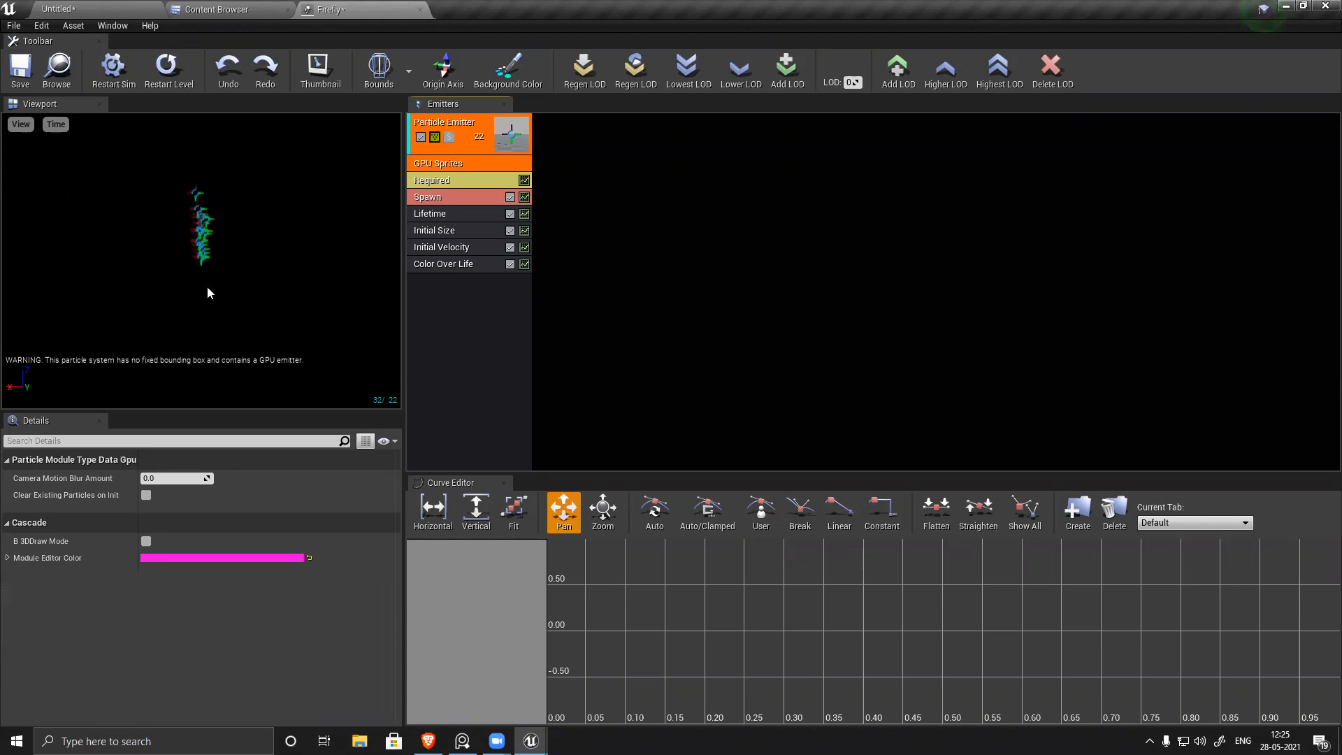
left_click(460, 178)
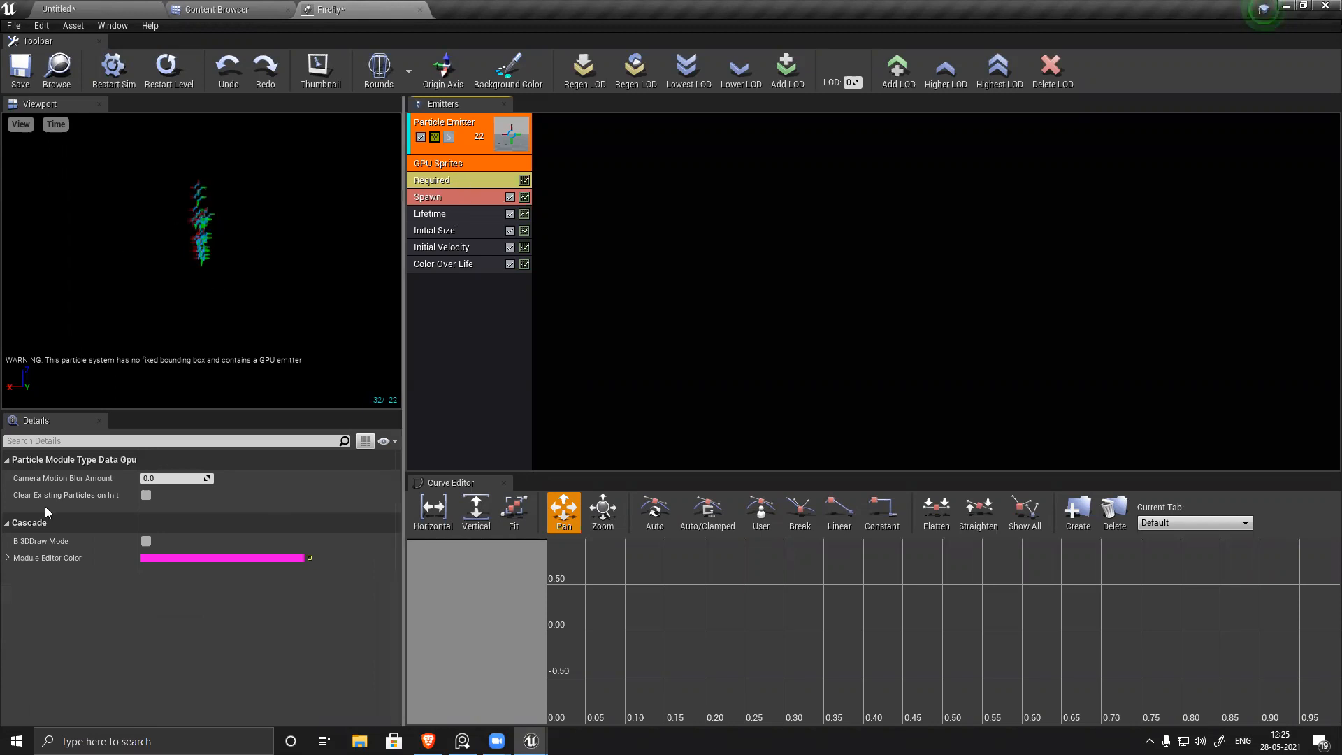
Step: Create a material instance of mat_firefly in the GA204_ENV1 folder and assign it as the Firefly emitter's material
left_click(217, 9)
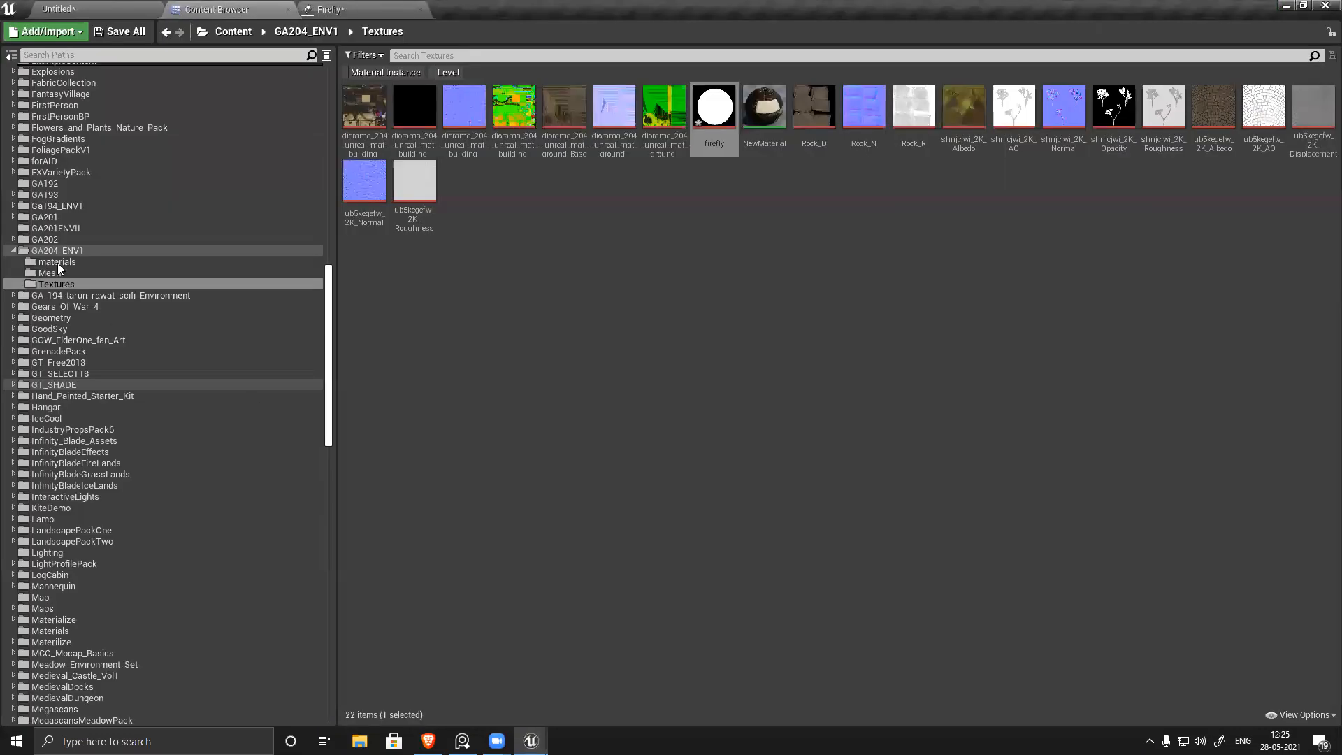
left_click(106, 250)
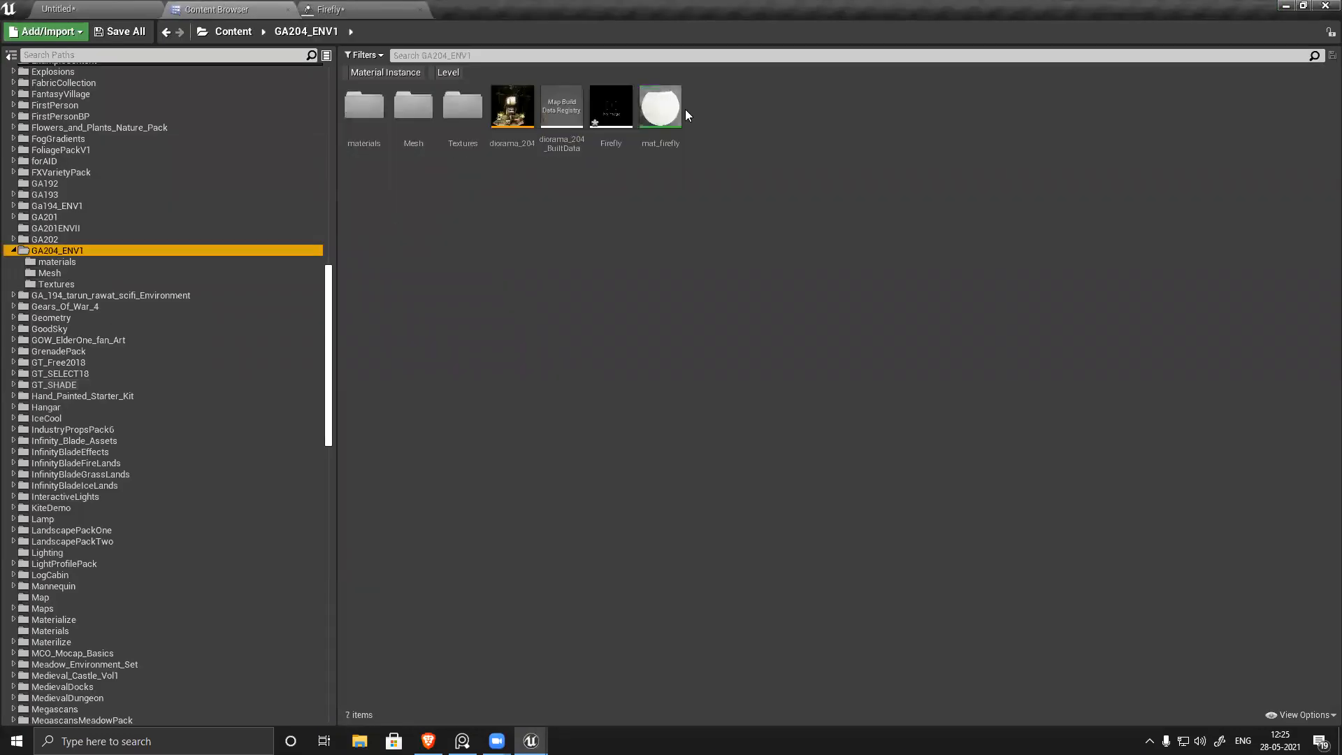
right_click(664, 98)
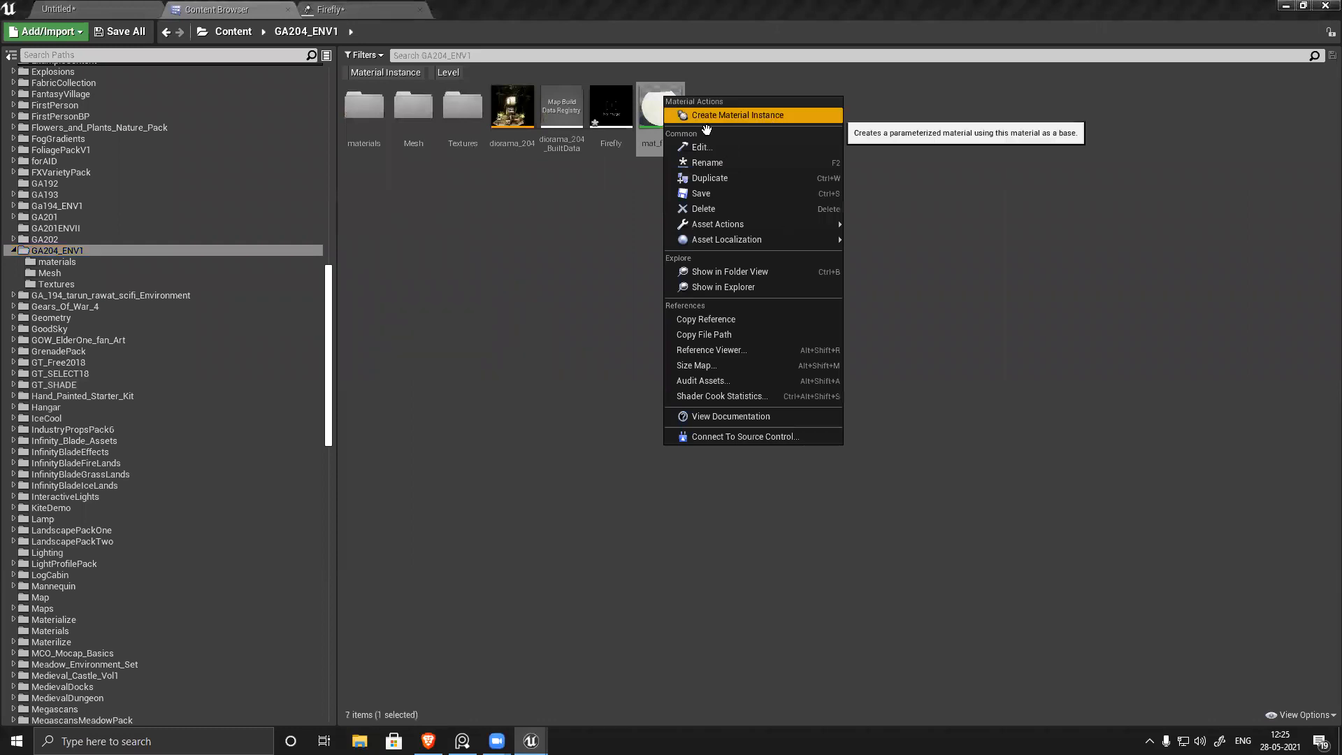
left_click(765, 114)
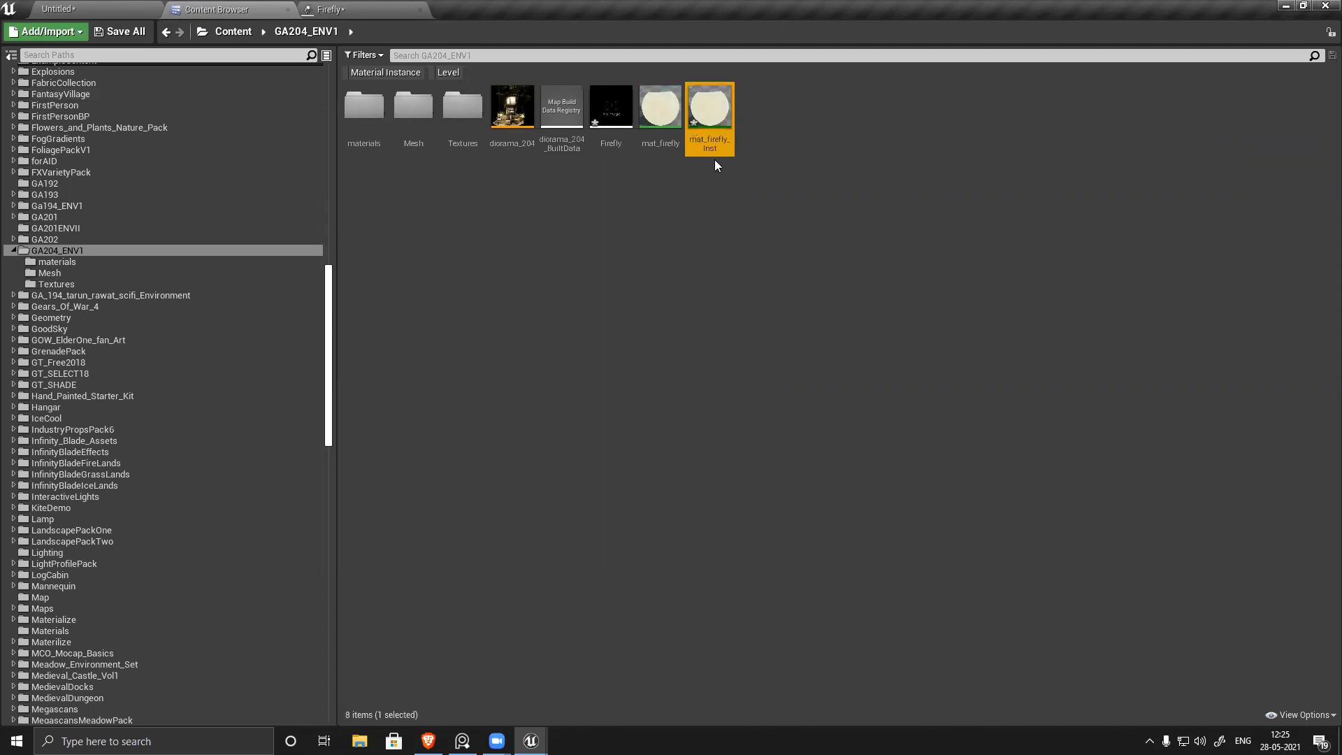
left_click(360, 10)
left_click(201, 505)
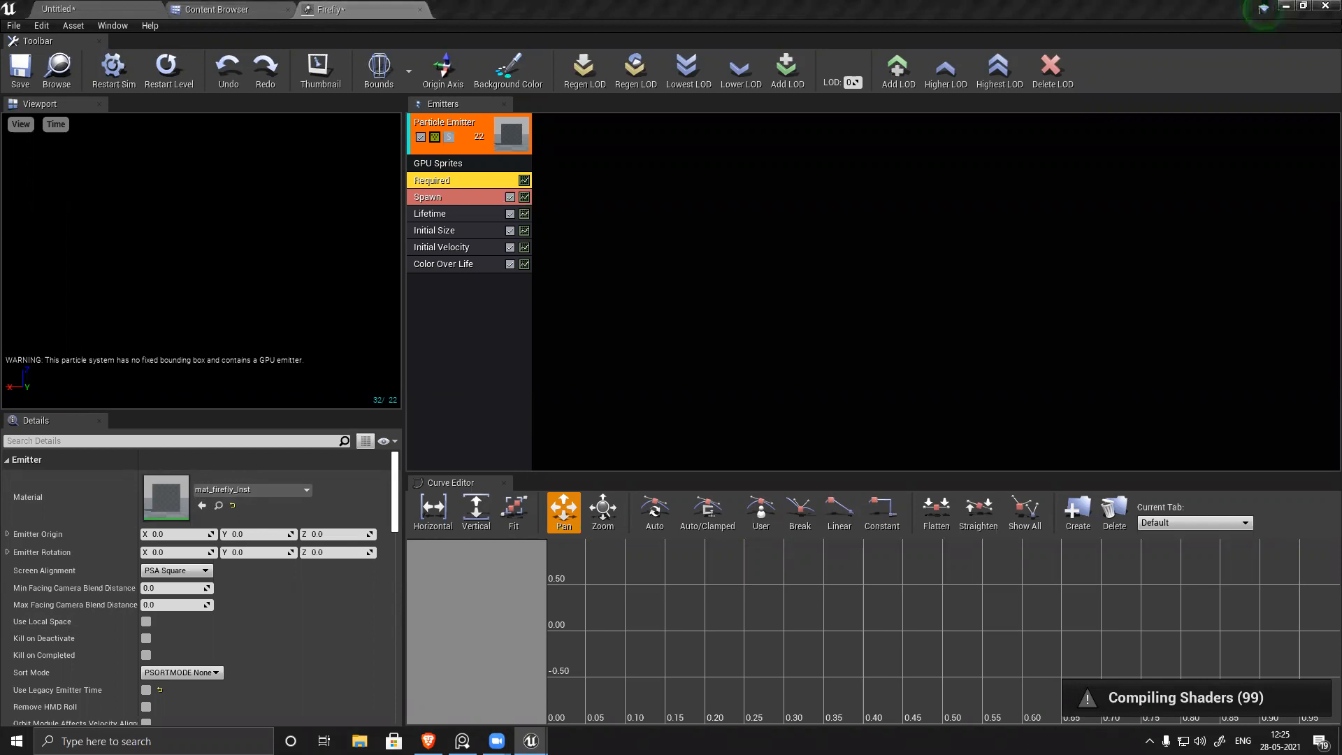
Step: Expand the Rate, Rate Scale and Burst Scale distributions of the emitter's Spawn module to examine their settings
left_click(445, 202)
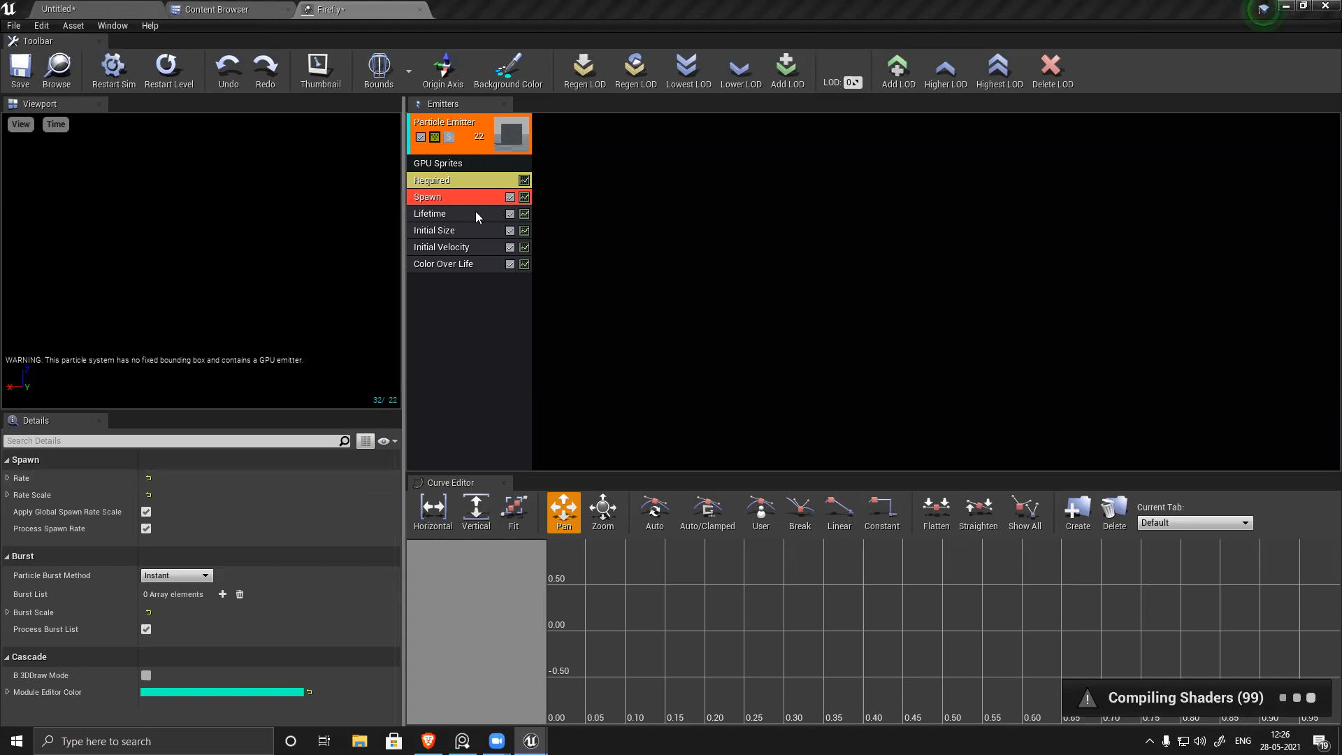
left_click(7, 478)
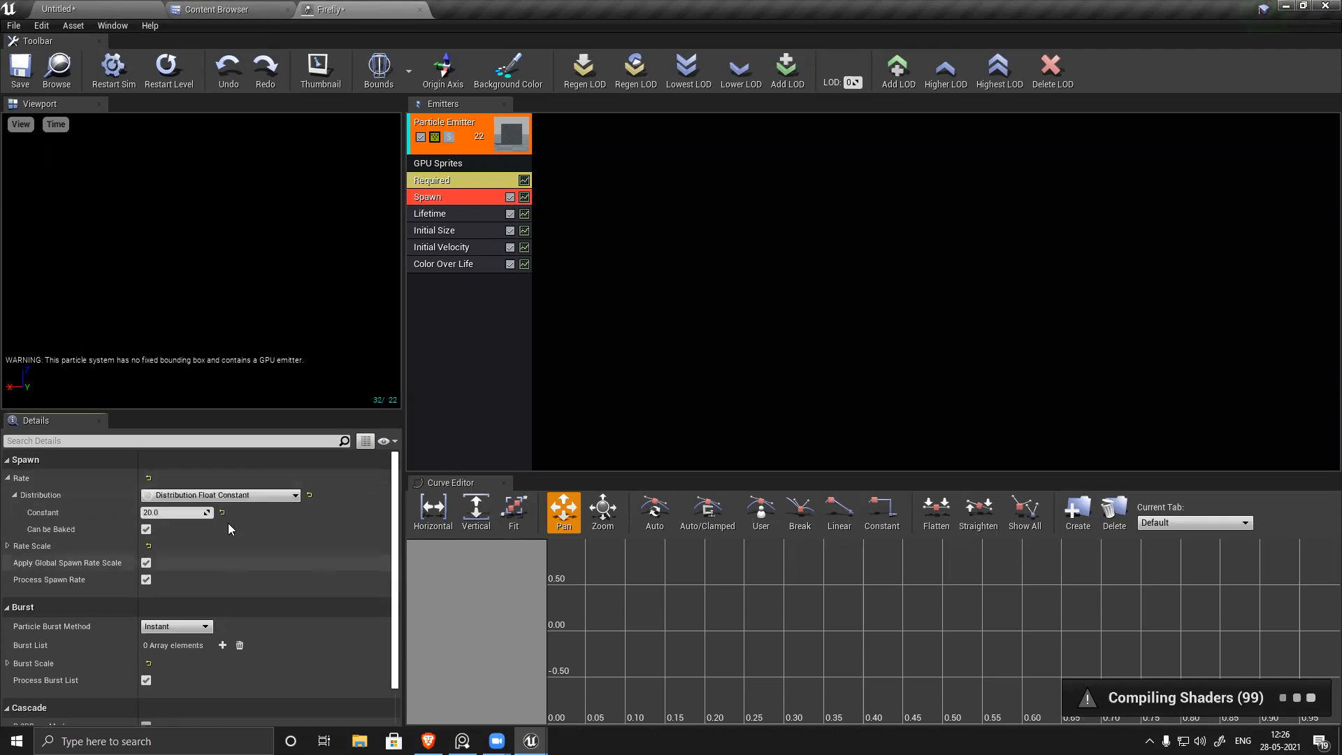
left_click(6, 547)
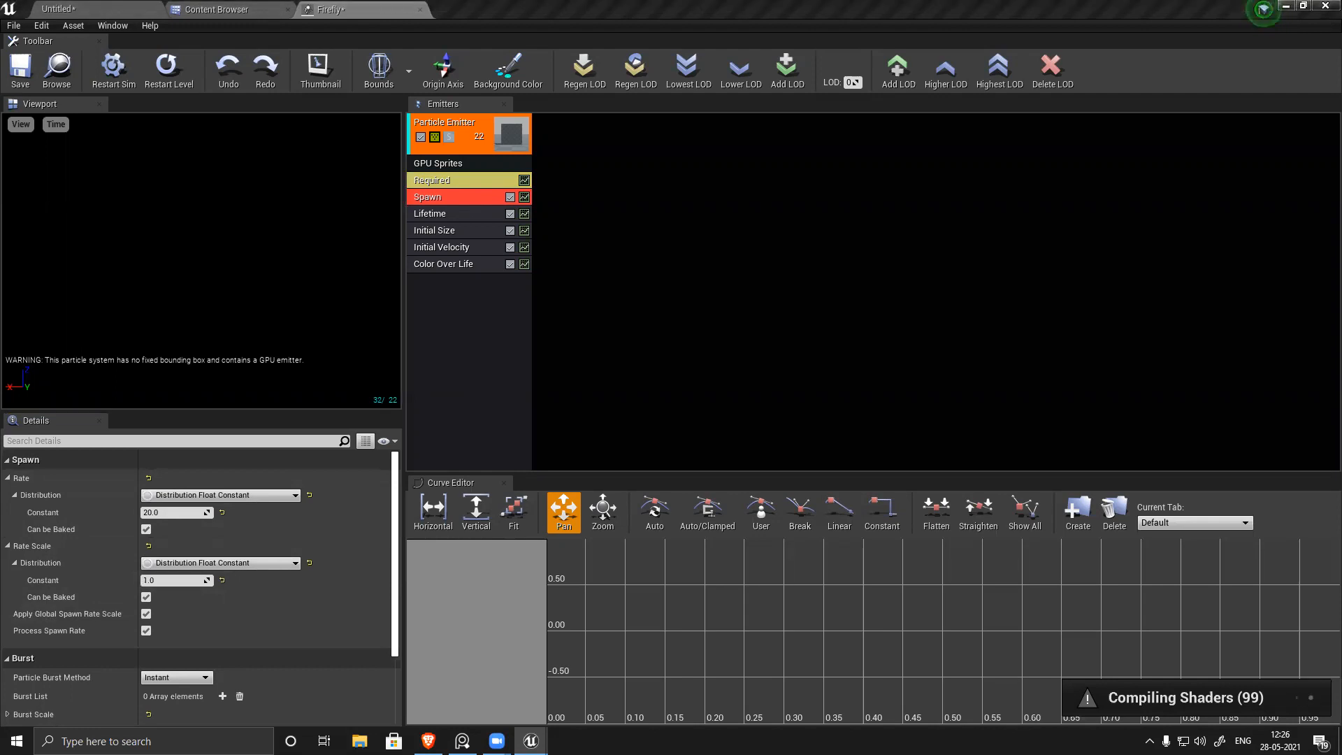
scroll(7, 677, "down", 2)
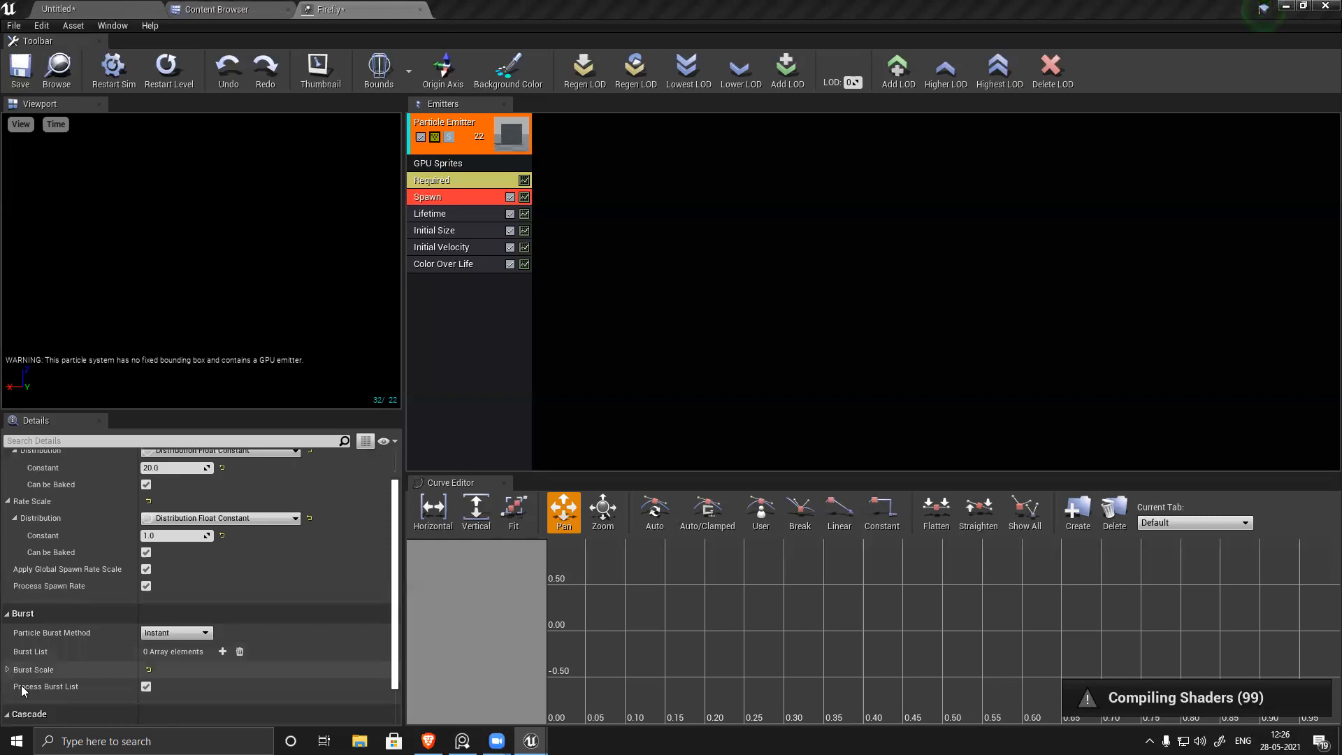
left_click(8, 670)
scroll(289, 689, "down", 2)
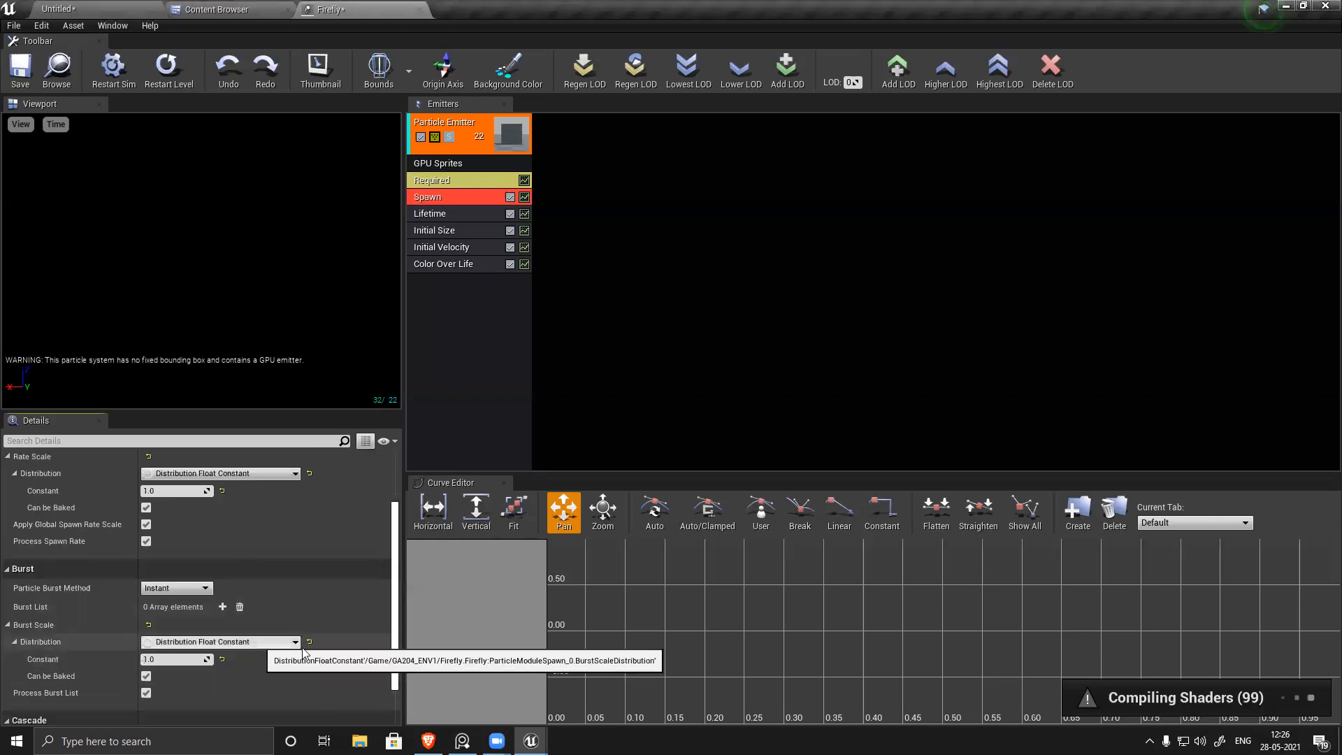
Step: Set both the minimum and maximum of the Lifetime module's uniform distribution to 5.0
scroll(303, 653, "up", 4)
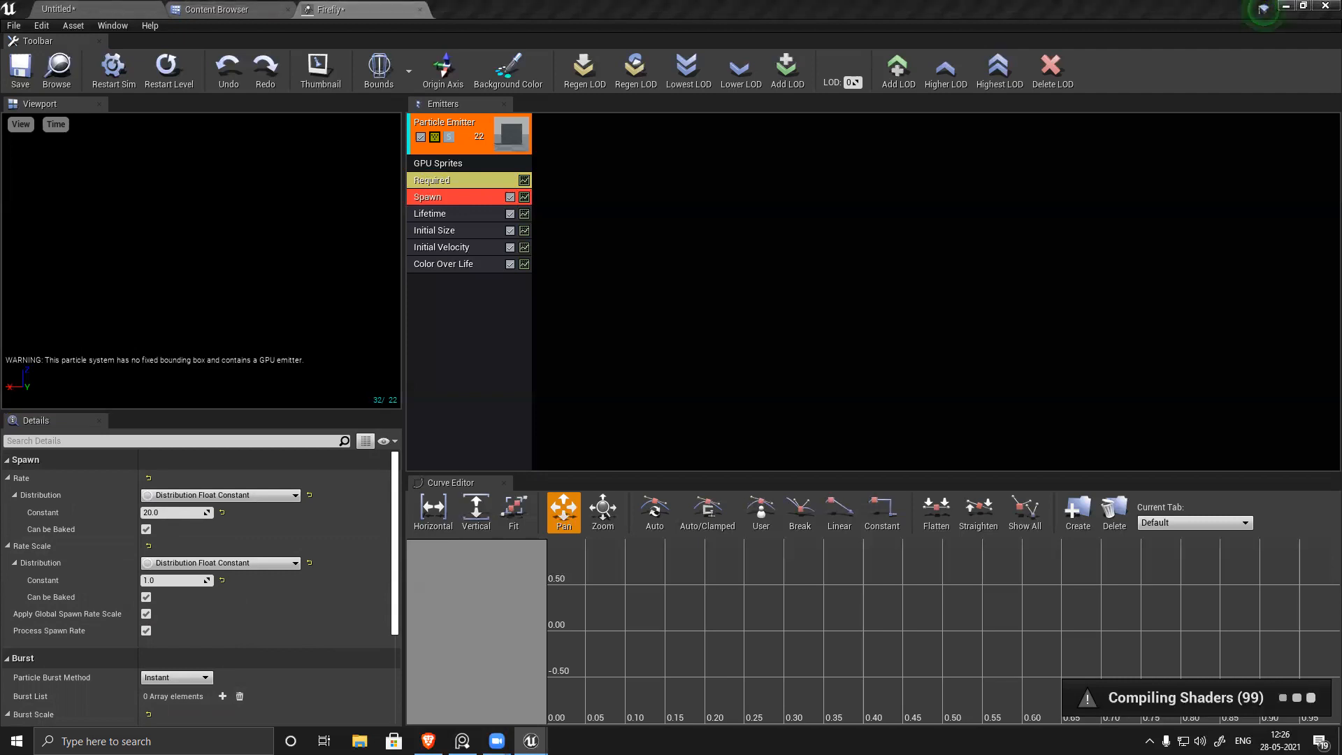
left_click(1264, 9)
left_click(475, 217)
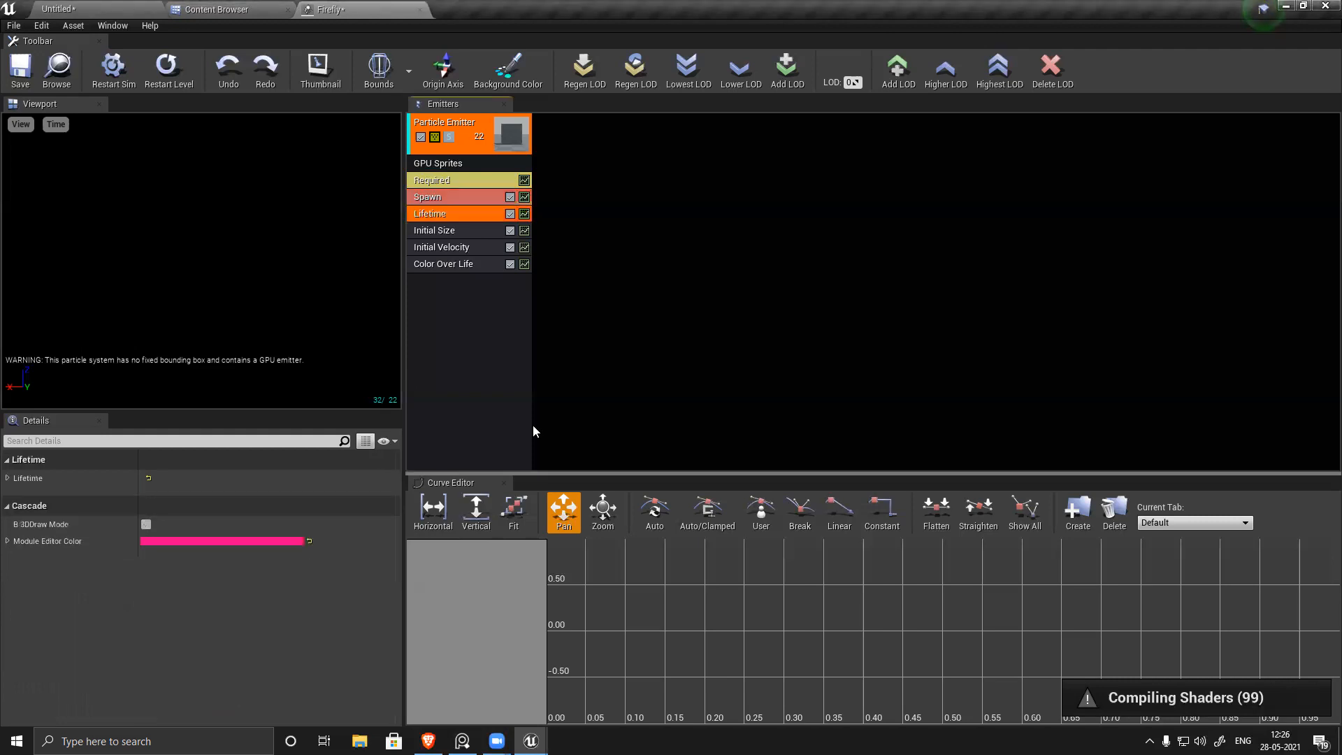
left_click(14, 488)
left_click(14, 495)
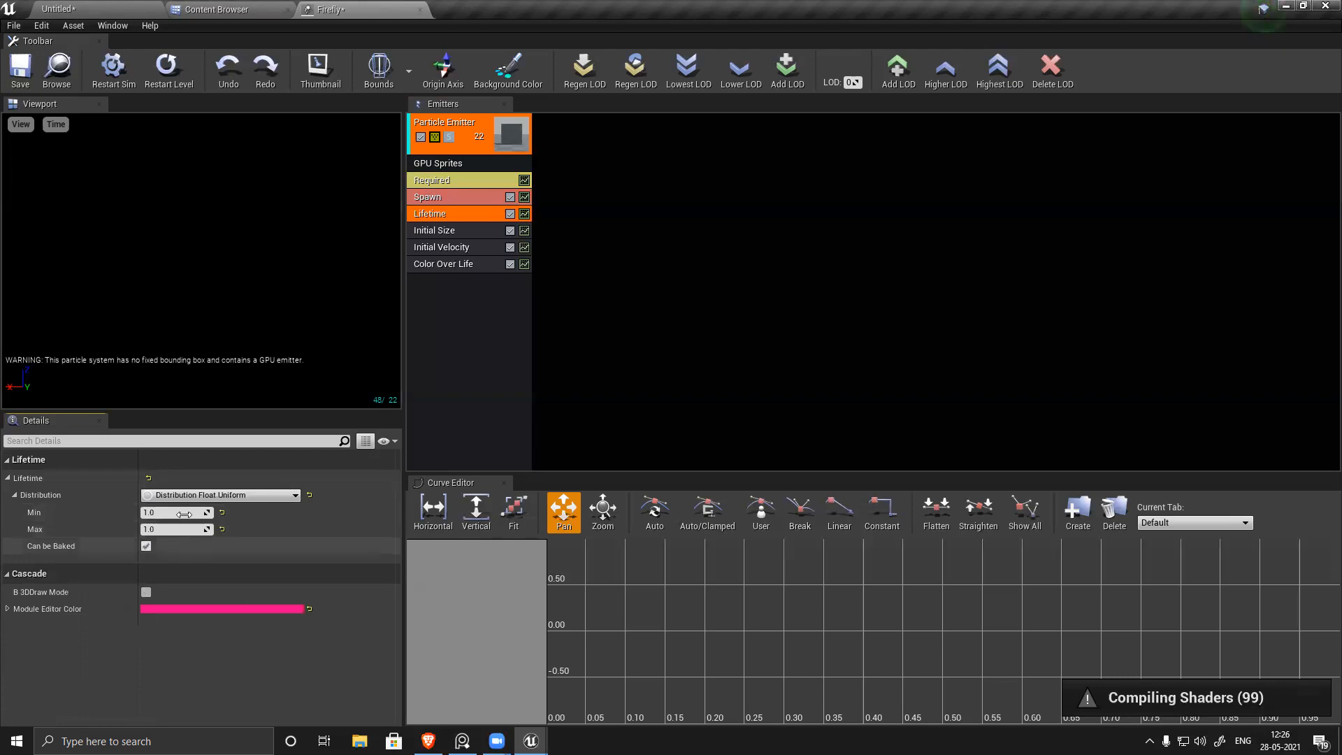
left_click(183, 513)
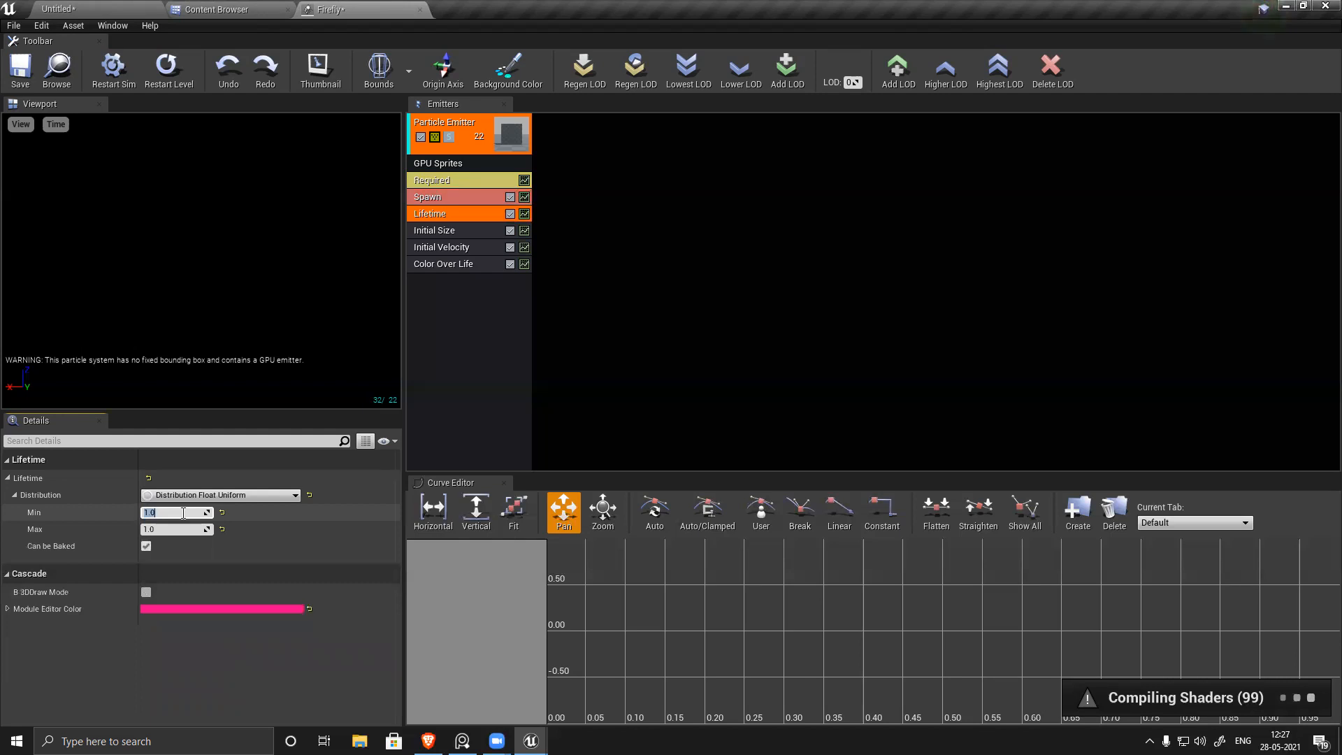
type("5")
key("Return")
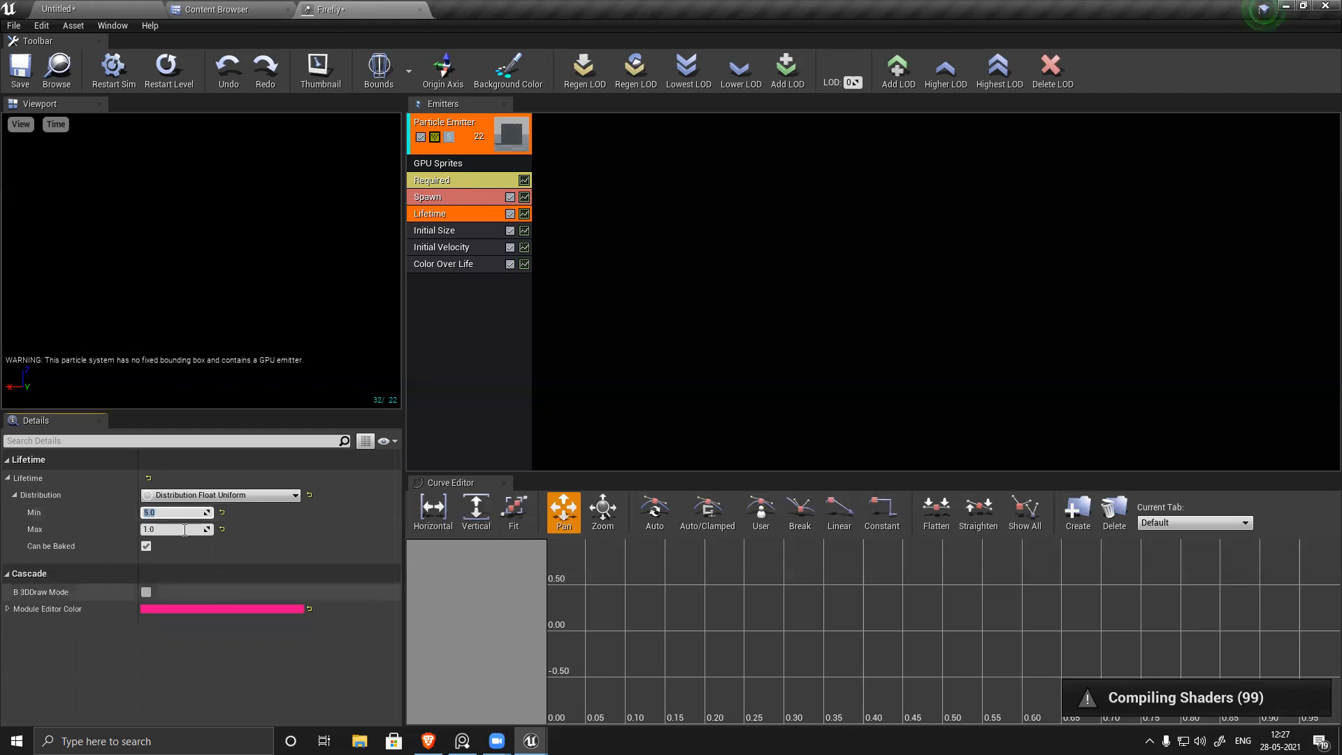
left_click(184, 530)
type("5.0")
key("Return")
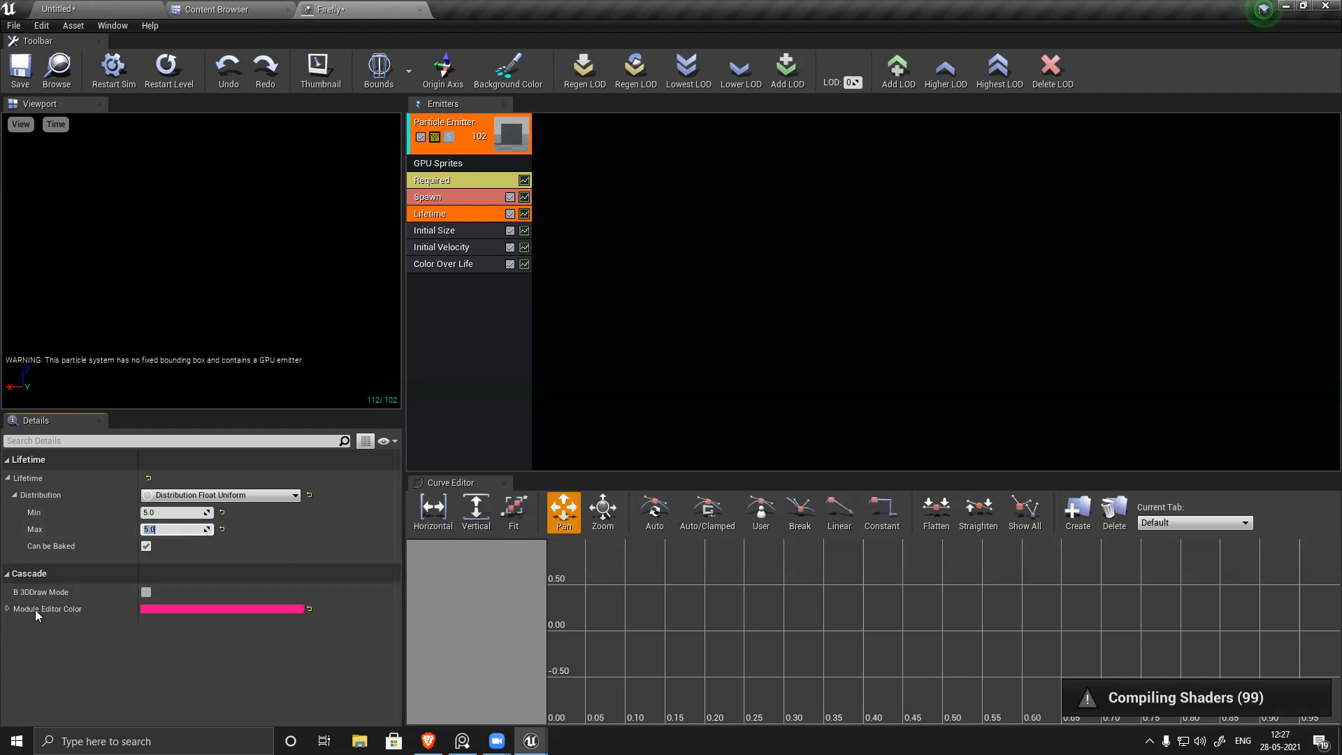
Step: Expand the Start Size distribution of the Initial Size module and save the Firefly particle system
key("Down")
left_click(8, 478)
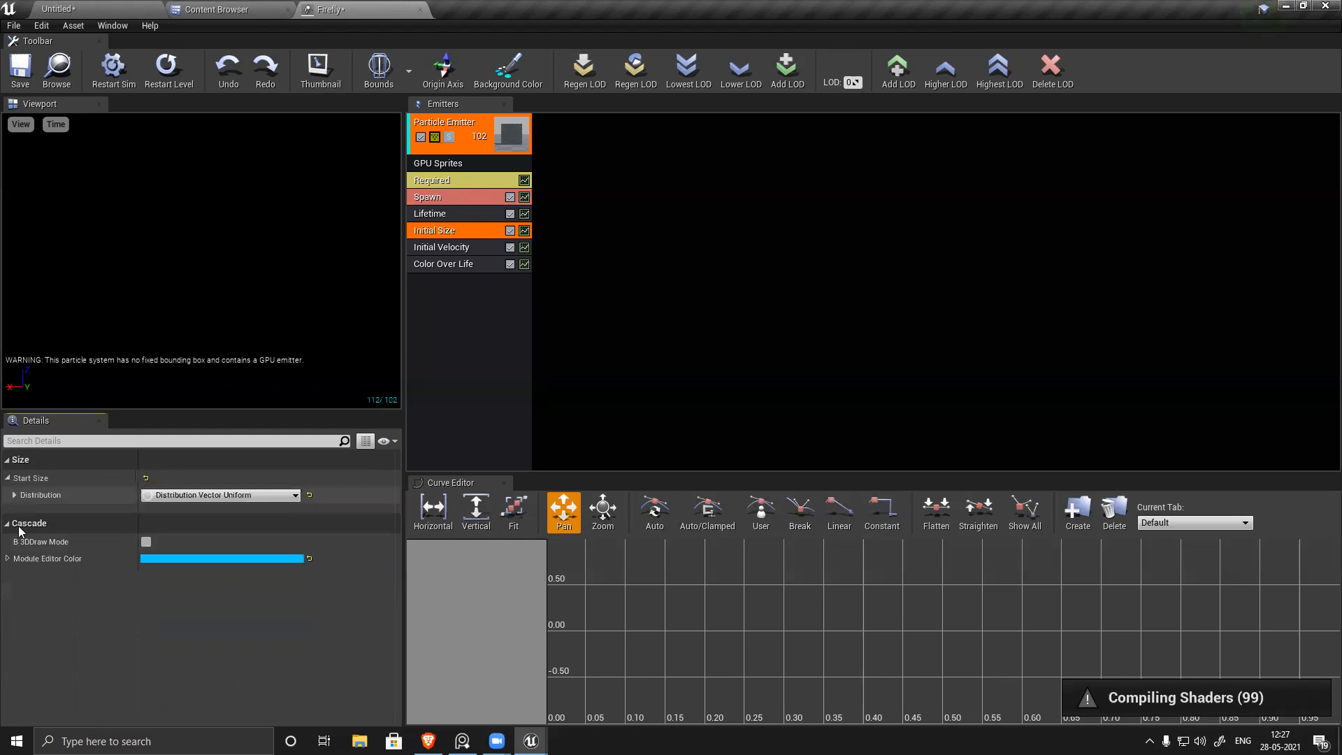
left_click(15, 494)
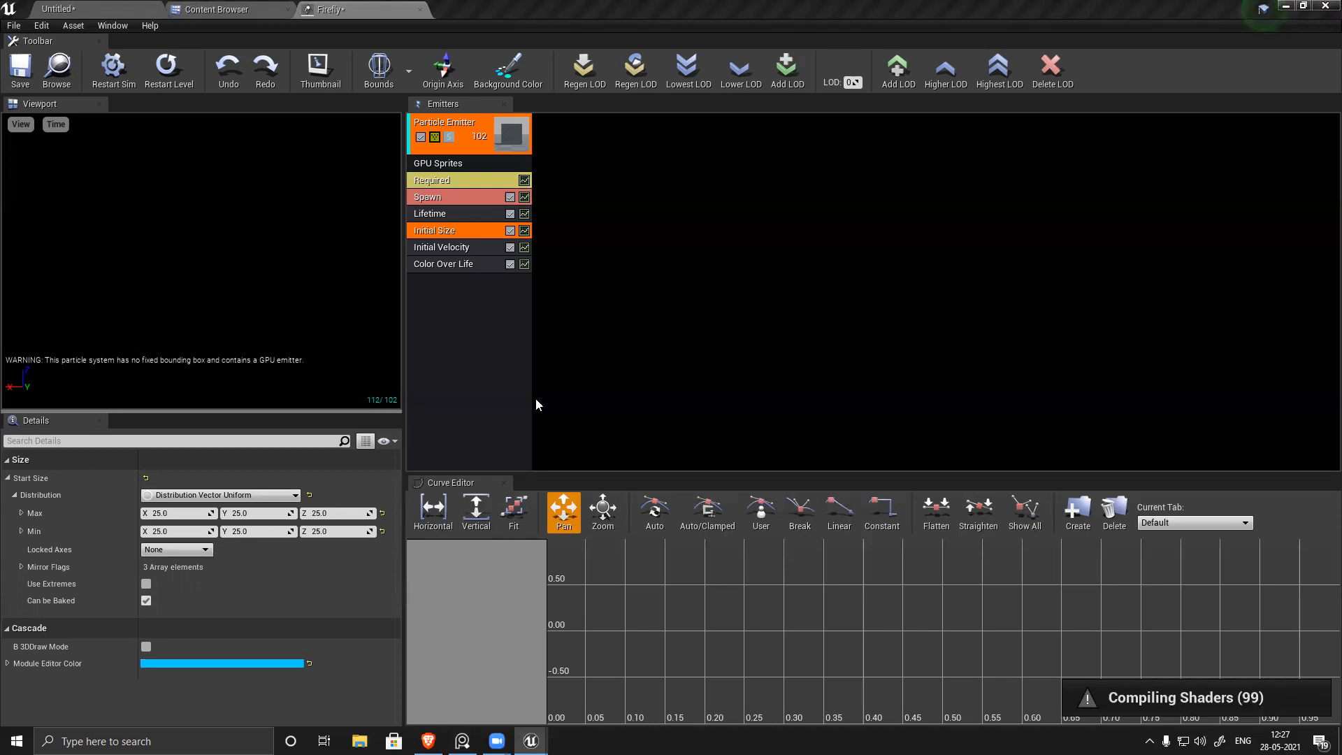
left_click(20, 68)
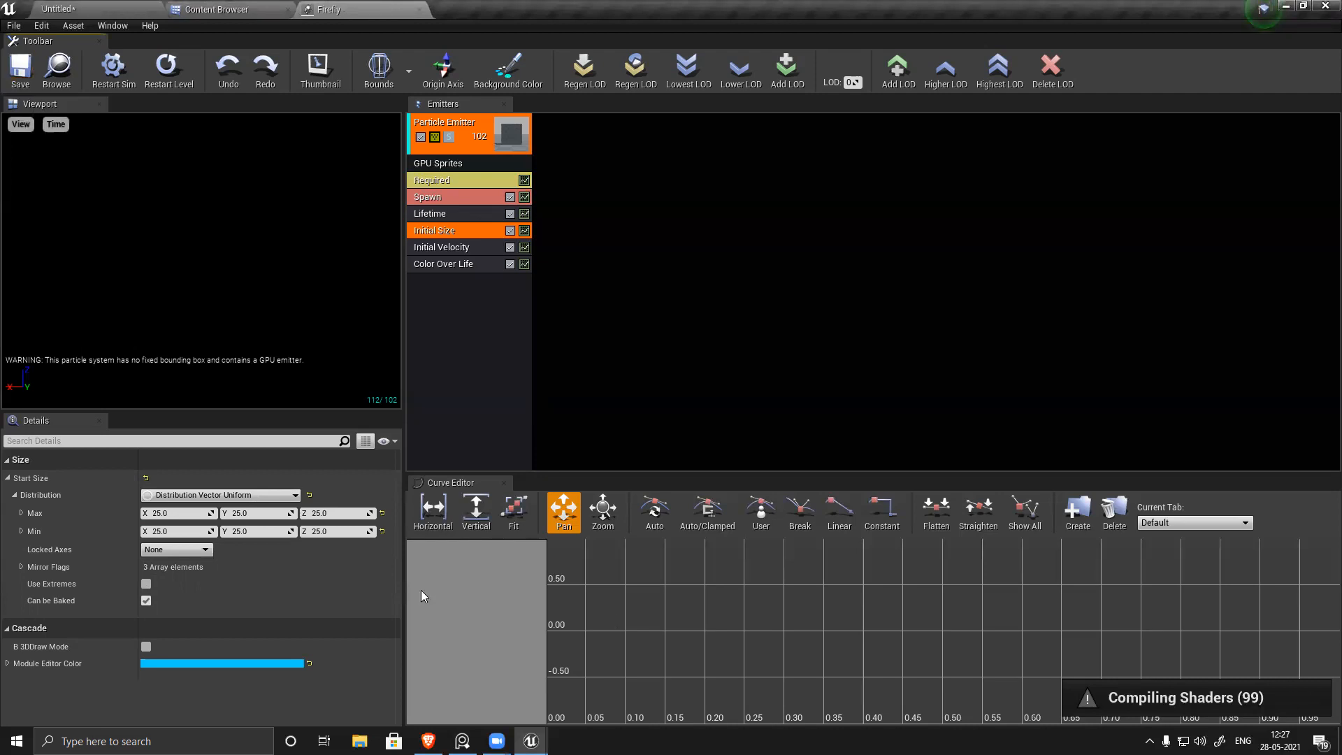
left_click(106, 7)
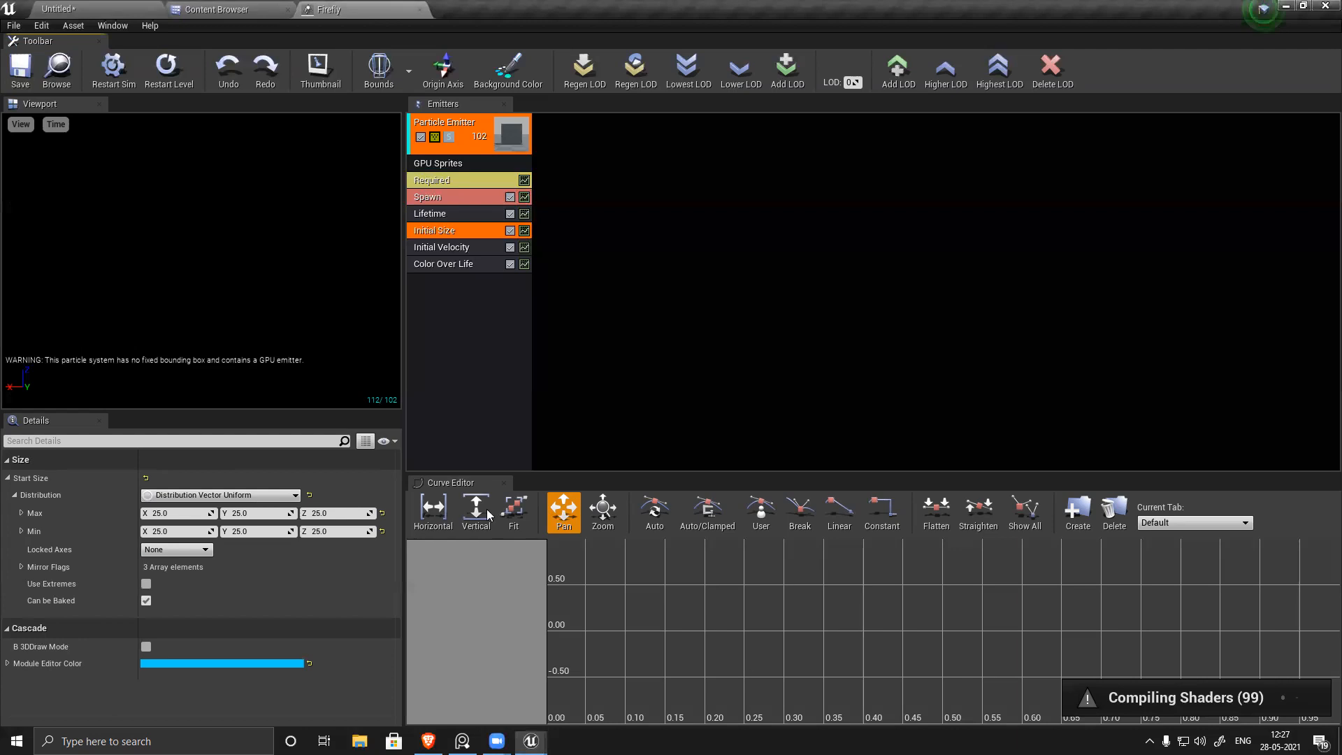
right_click(752, 741)
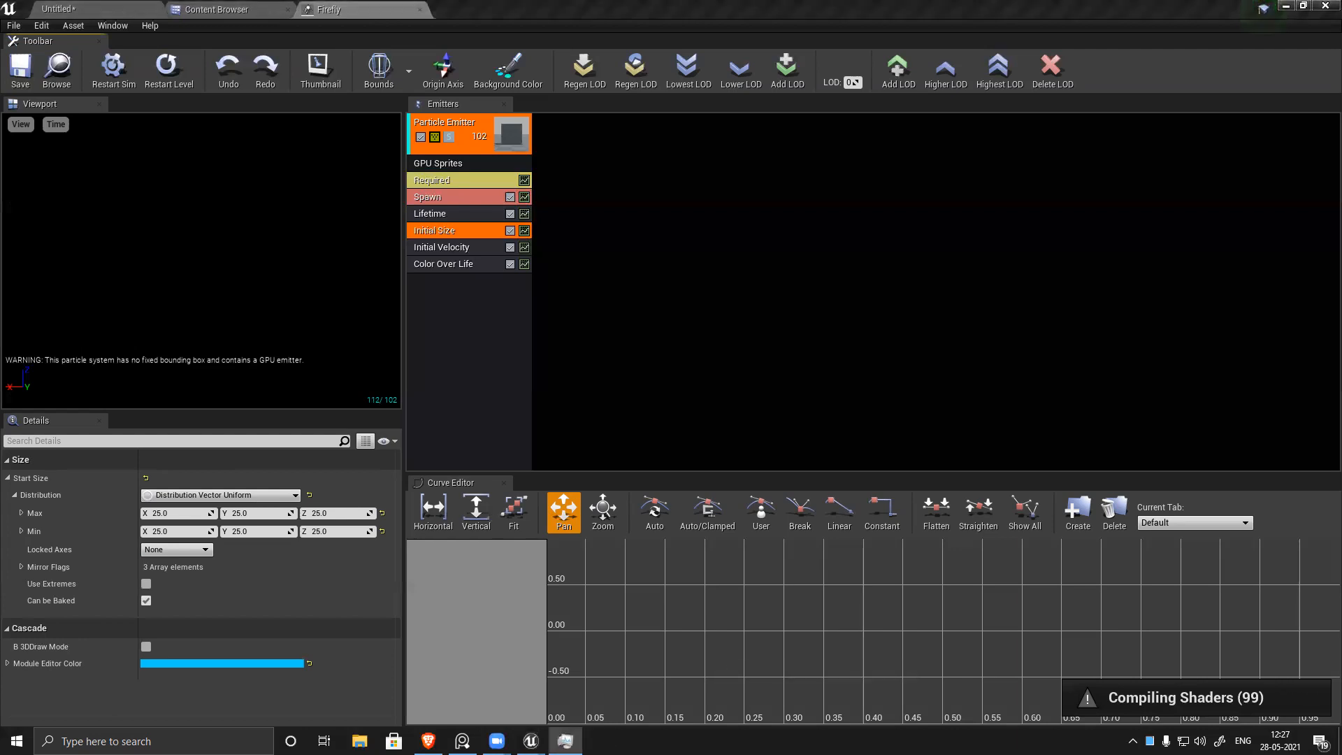
left_click(1262, 9)
left_click(487, 400)
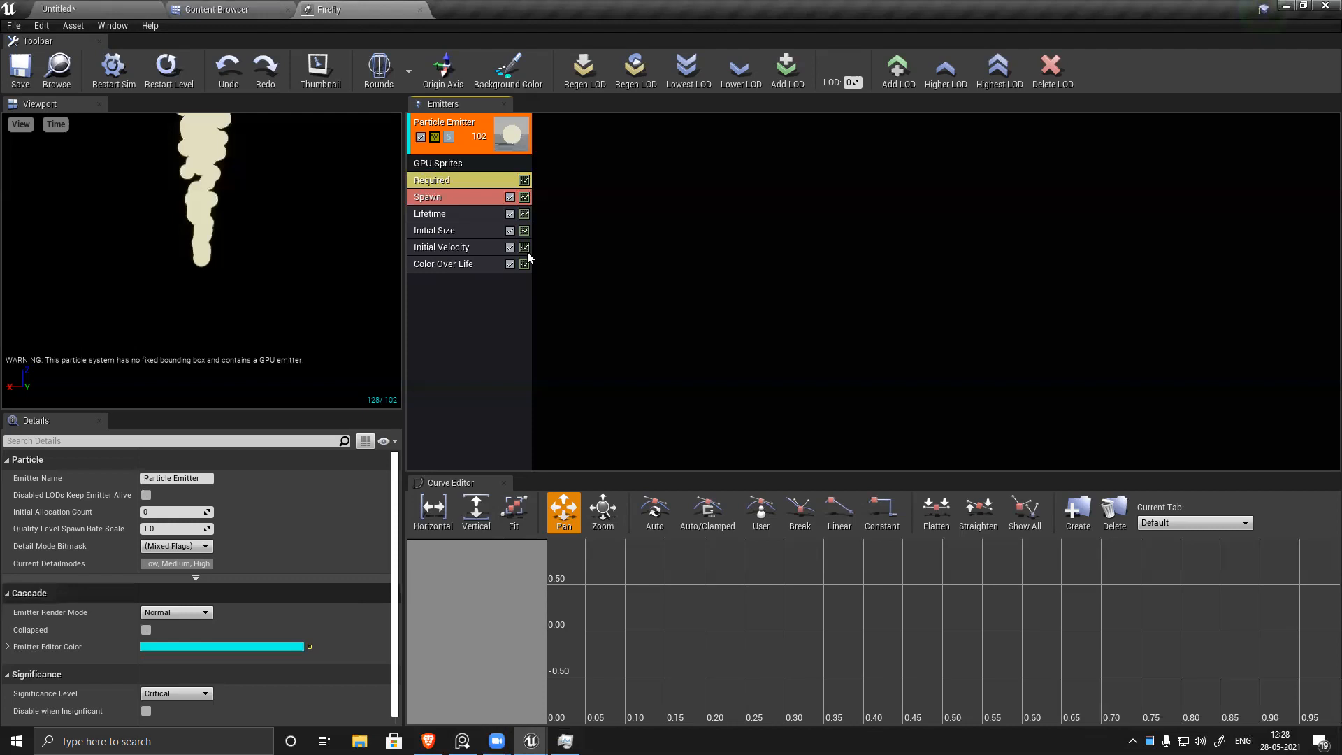
left_click(456, 195)
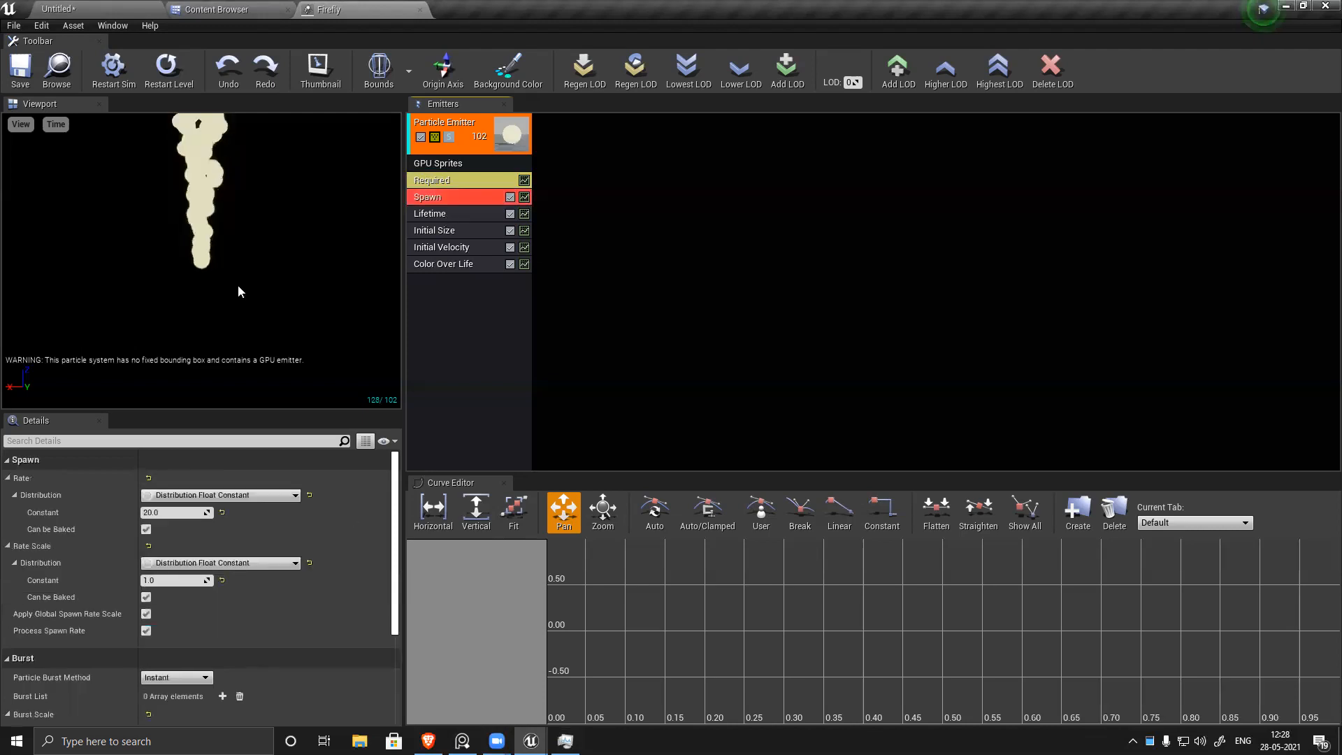
key("Down")
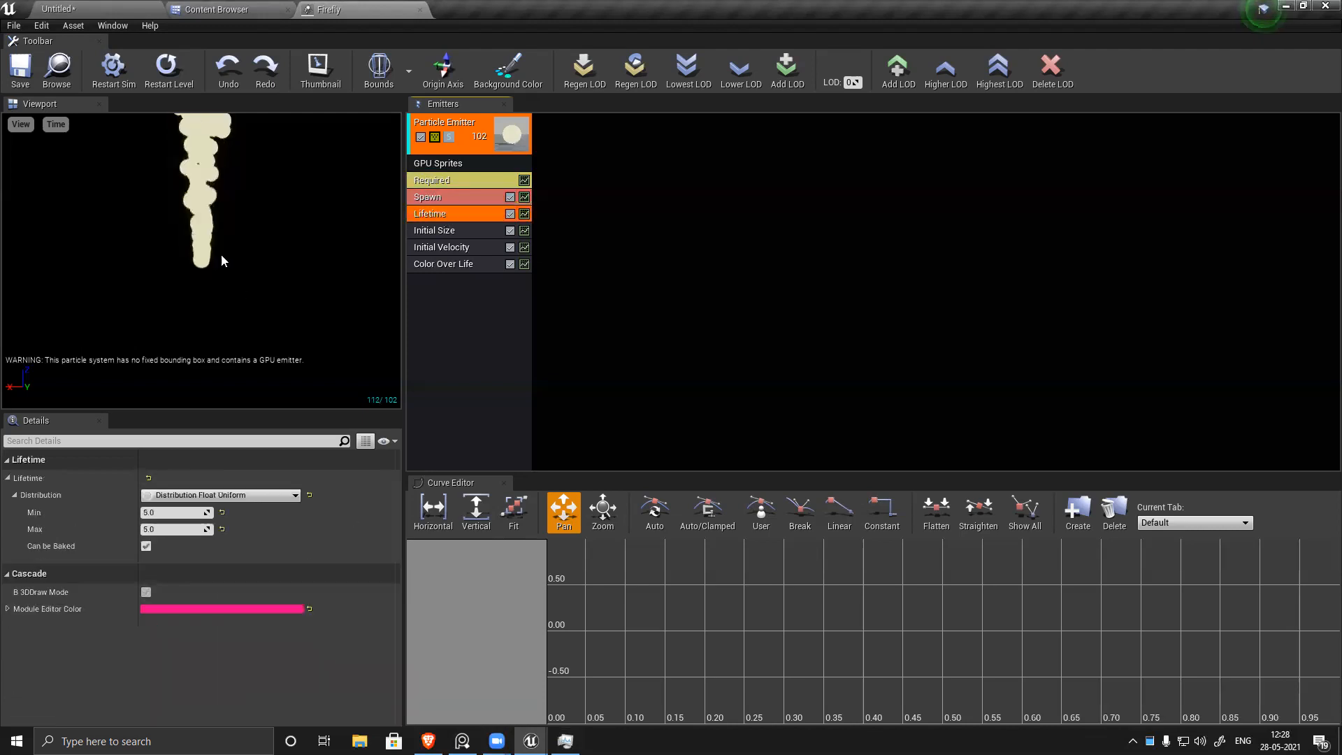
Step: Set the Initial Size module's maximum Start Size to 5.0 on the X, Y and Z axes
left_click(455, 232)
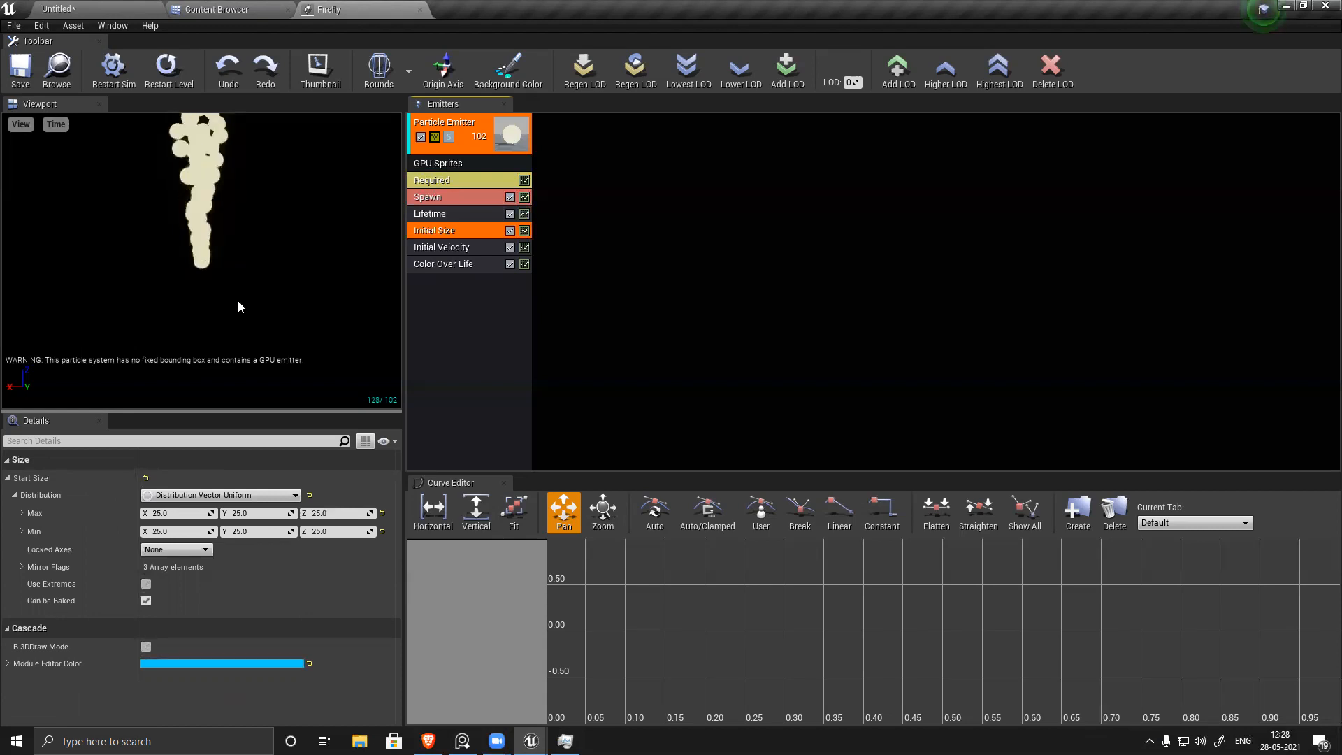
left_click(172, 513)
double_click(173, 514)
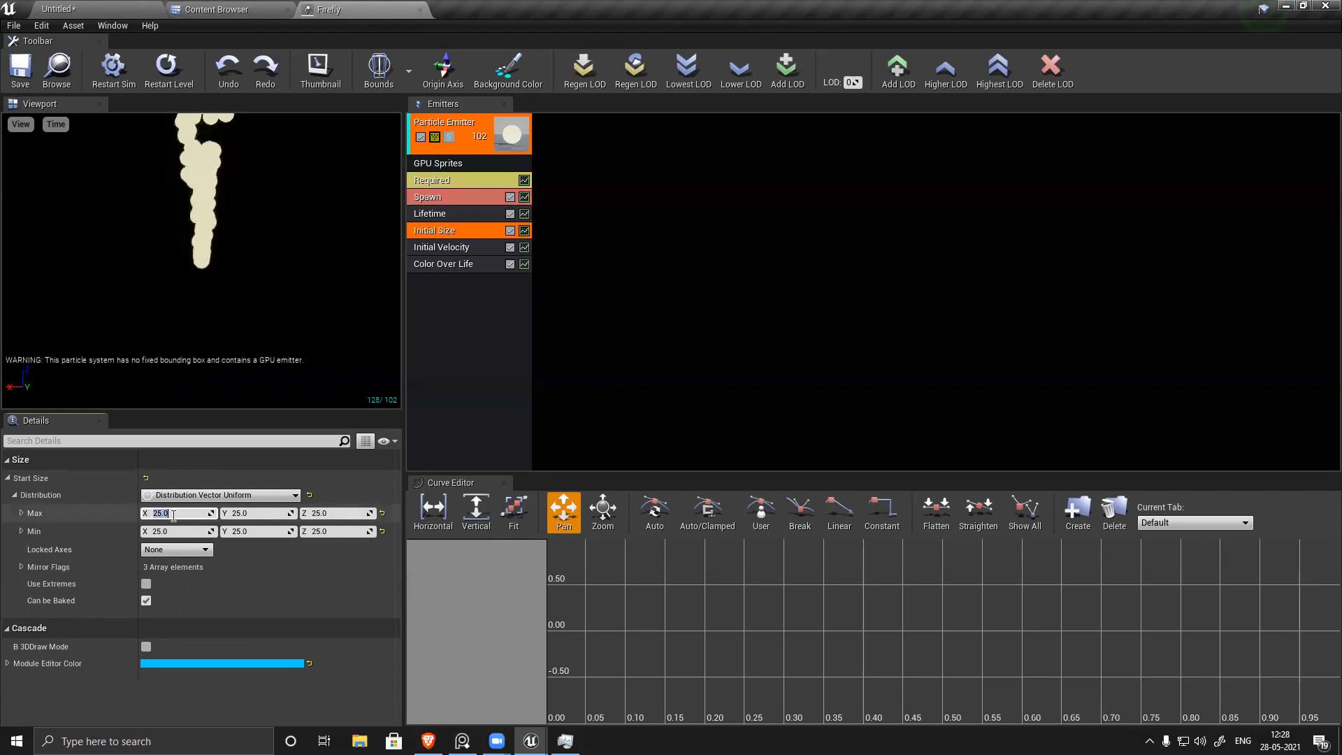
type("5")
key("Return")
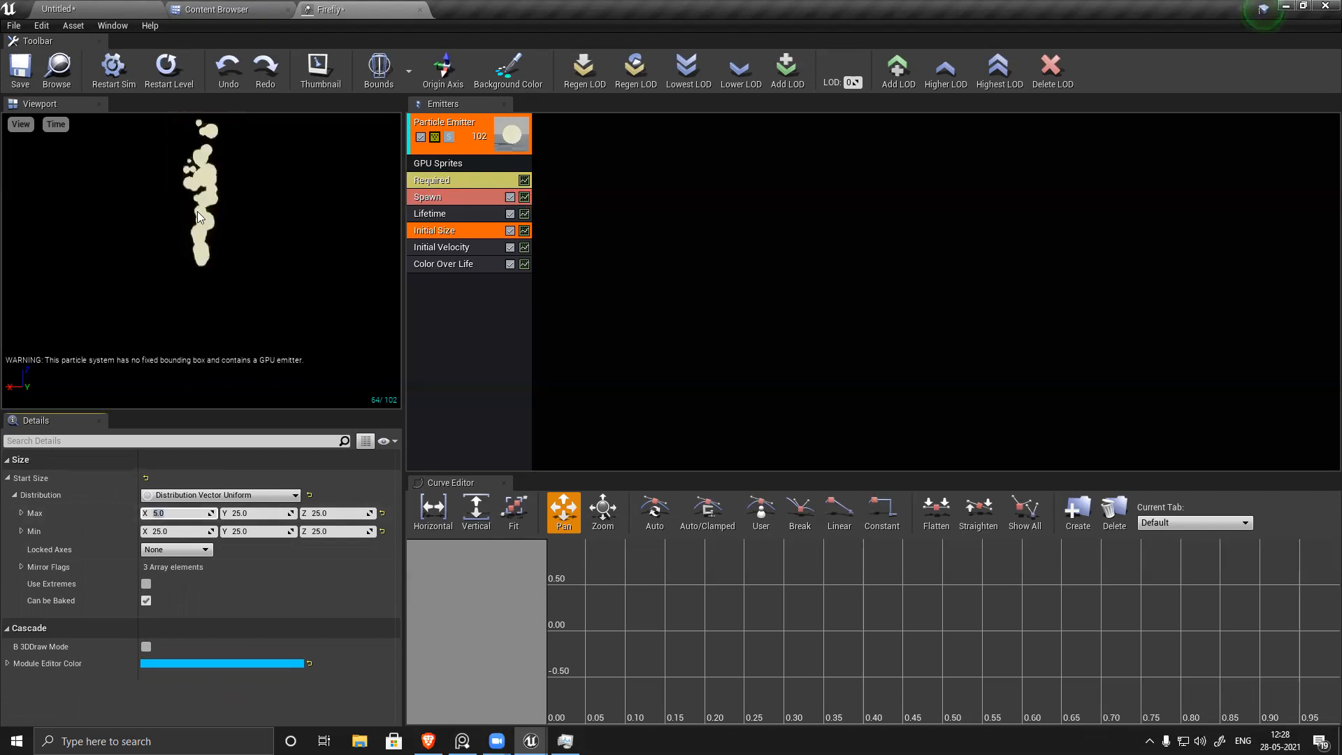
left_click(260, 512)
type("5")
key("Return")
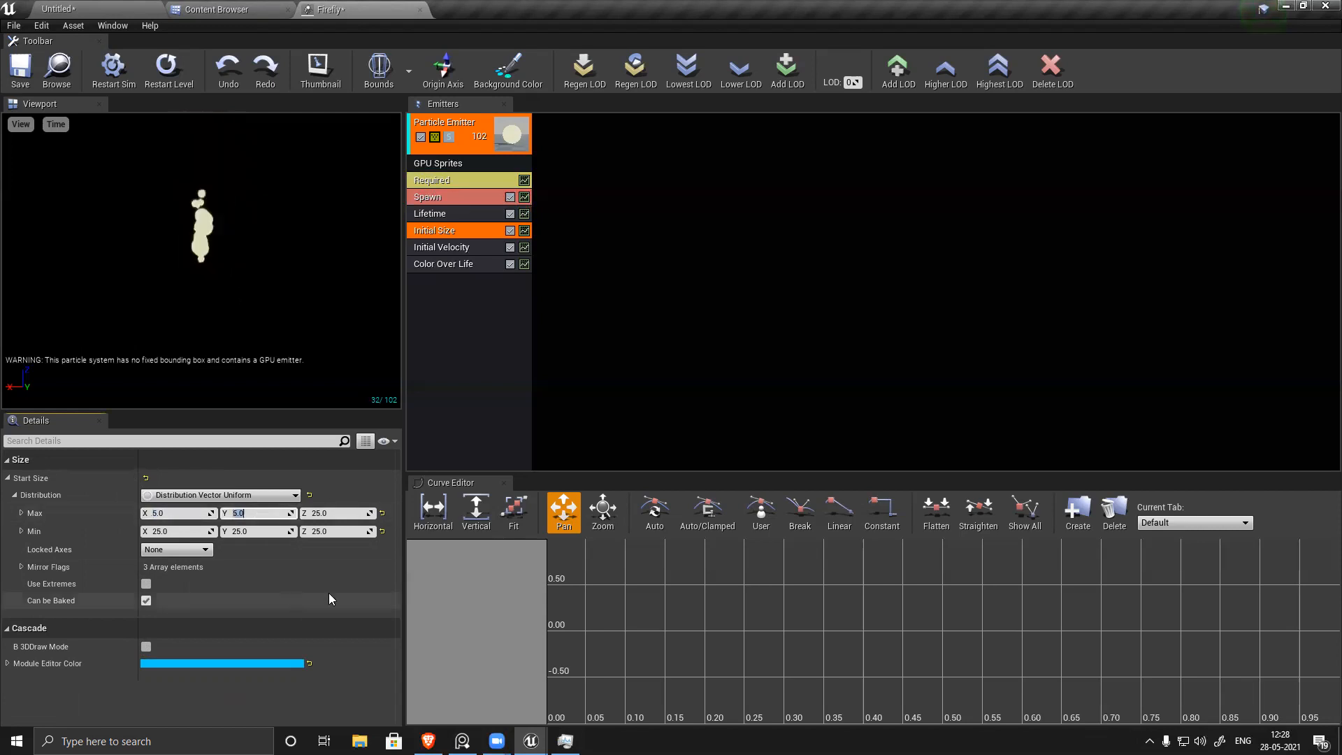
left_click(330, 513)
type("5")
key("Return")
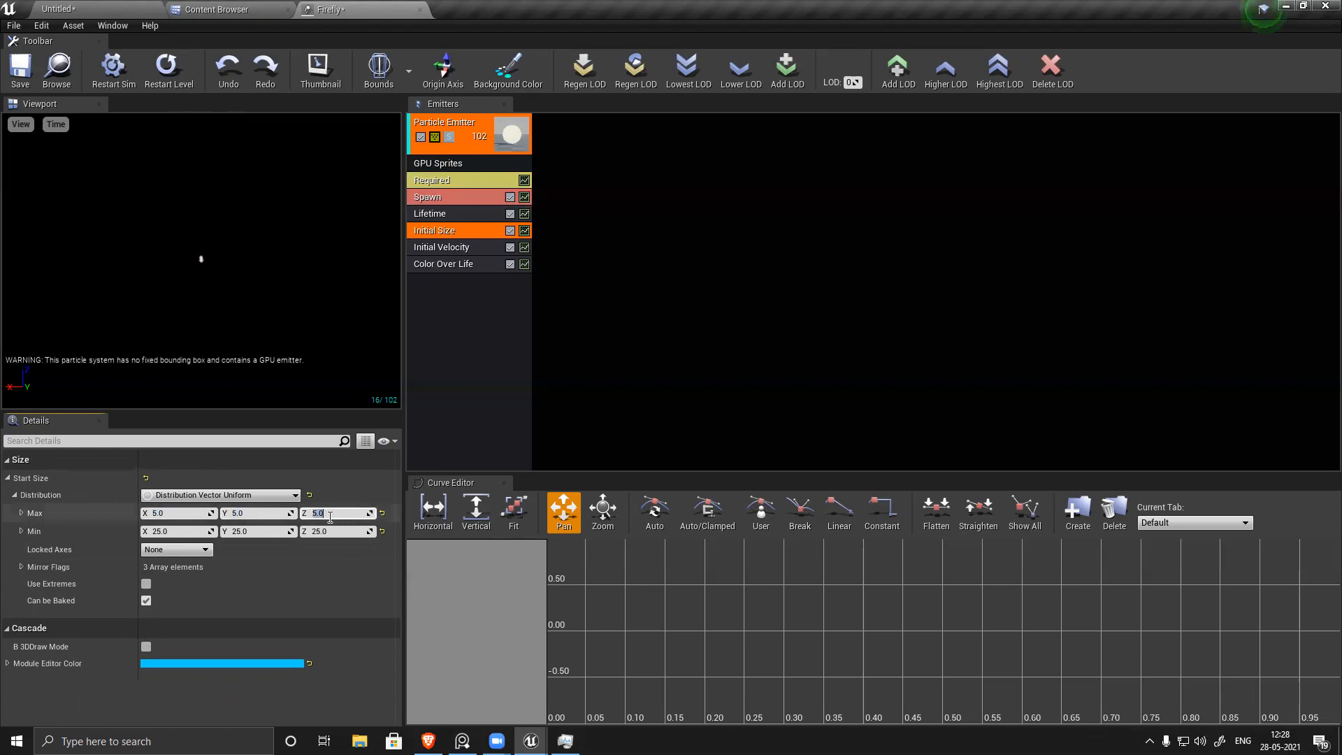
Step: Set the minimum Start Size to 3.0 on the X, Y and Z axes
left_click(175, 532)
type("3")
key("Tab")
type("3")
key("Tab")
type("3")
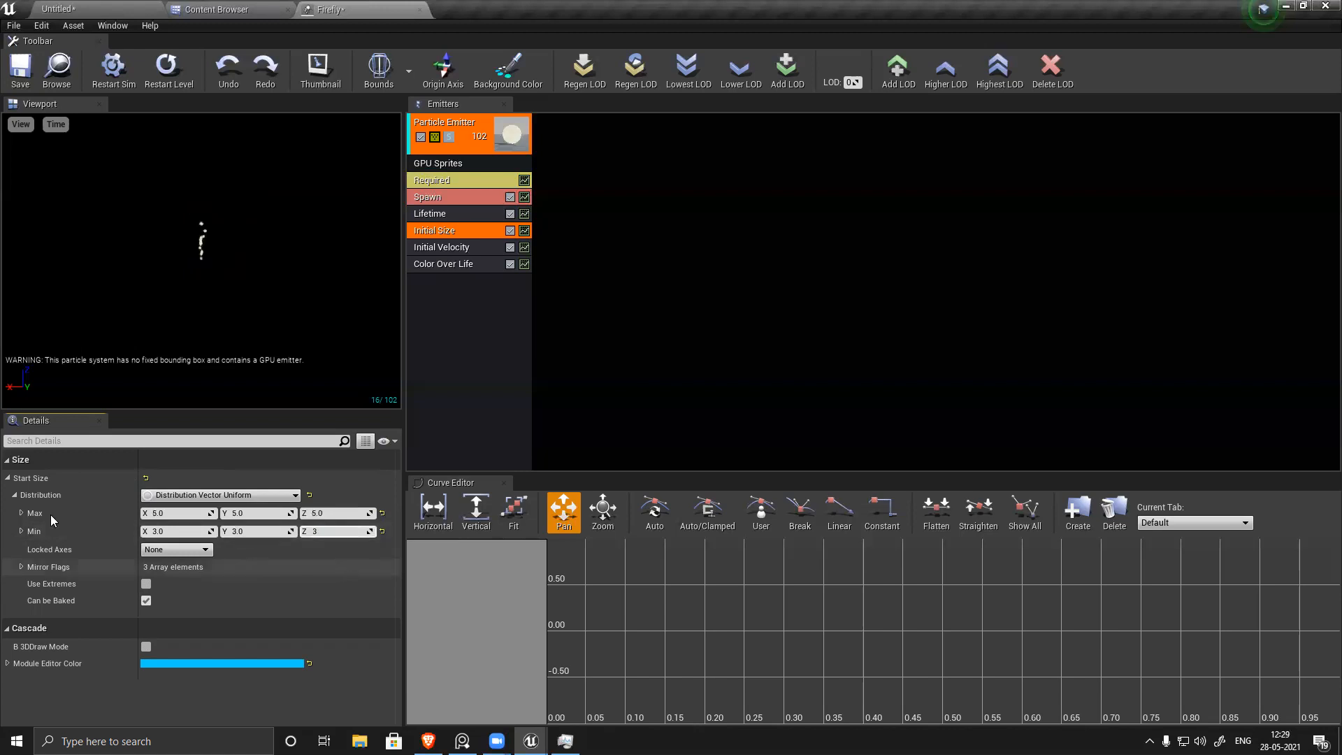
key("Return")
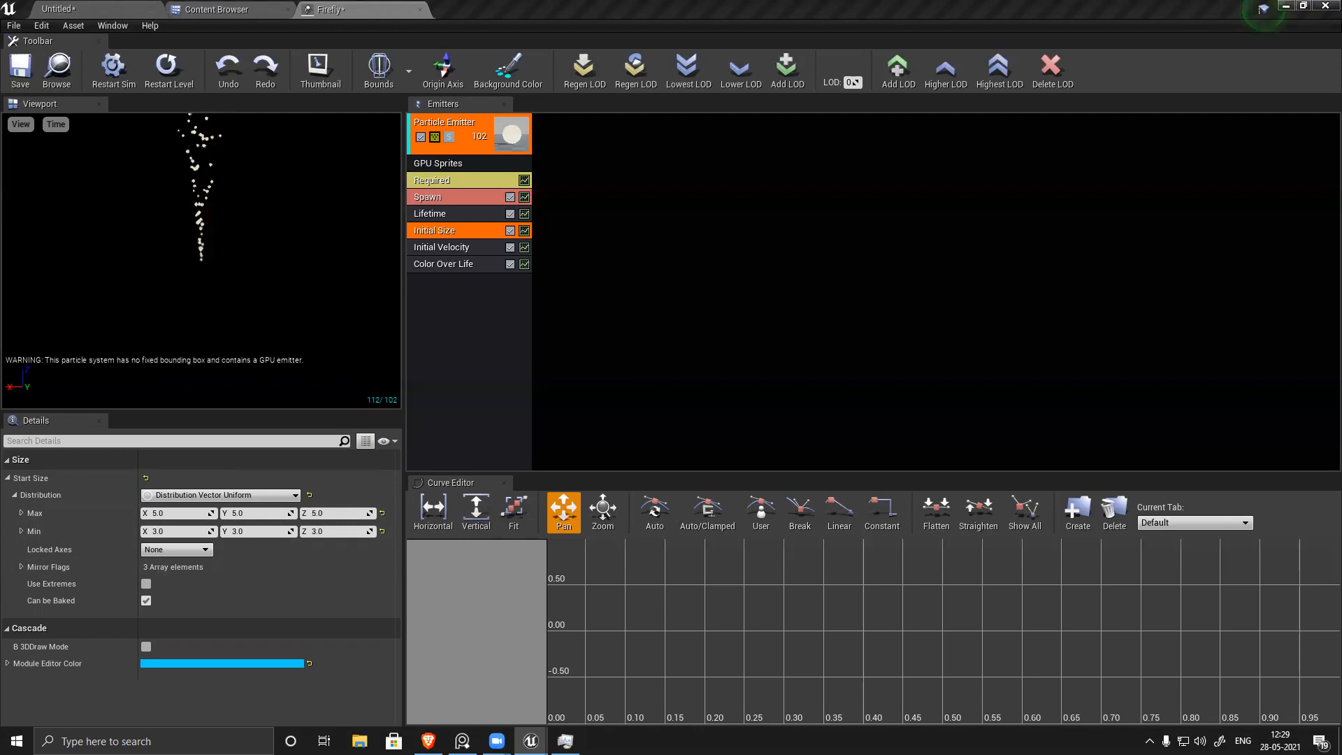
Step: Set the Initial Velocity module's maximum Start Velocity to 5.0 on the X, Y and Z axes
left_click(451, 248)
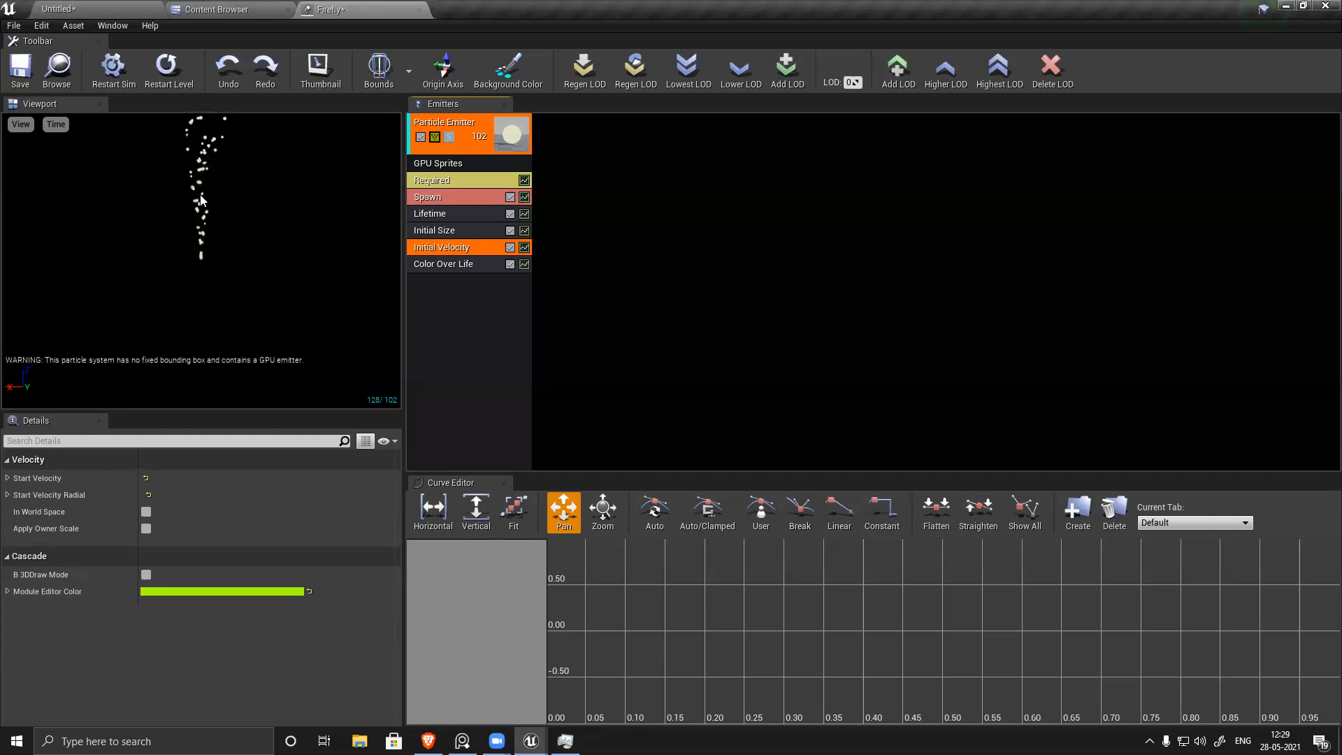
left_click(8, 478)
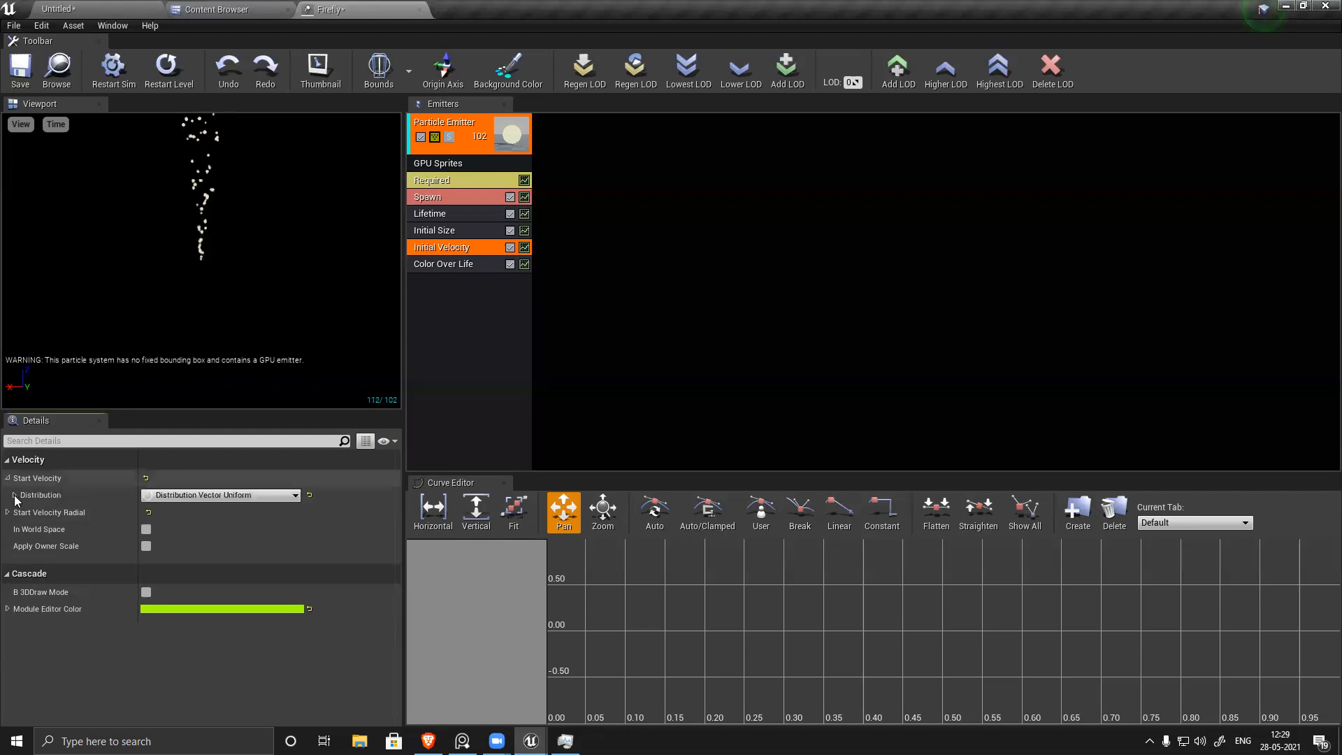
left_click(15, 495)
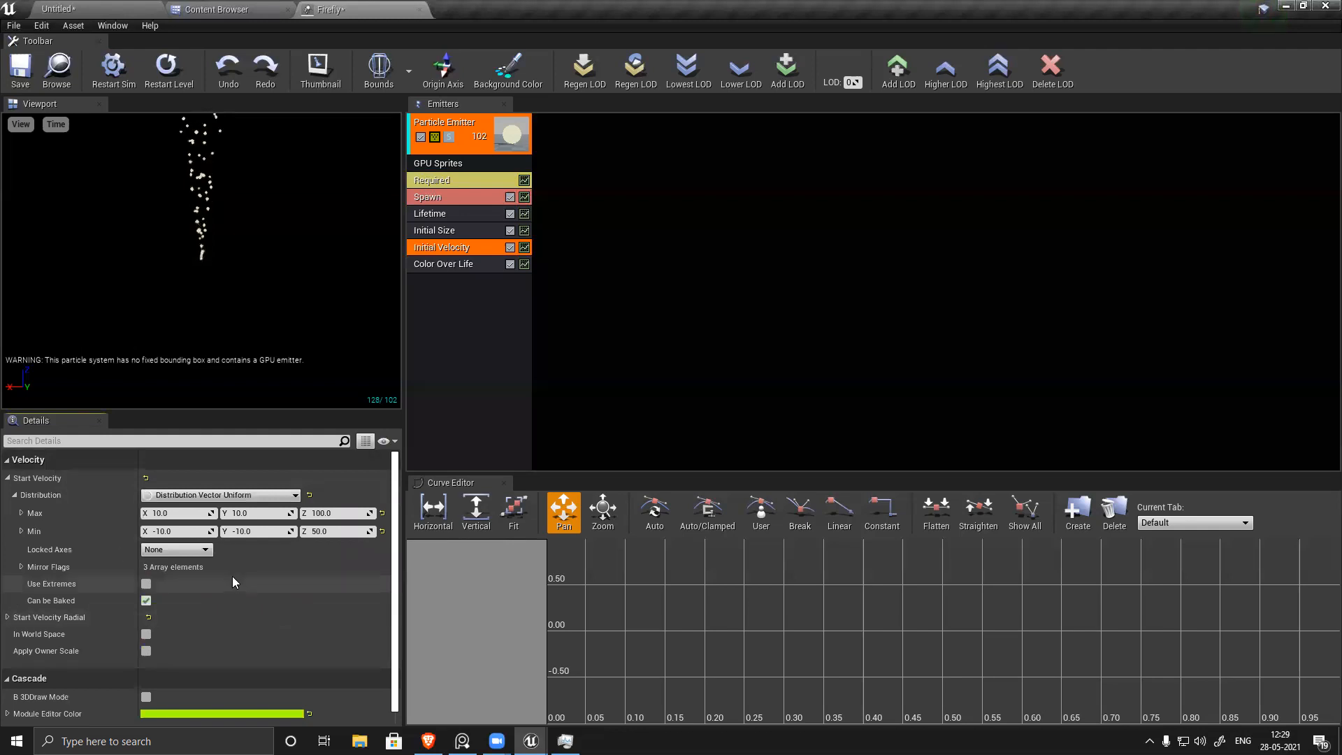
left_click(169, 512)
type("5")
key("Return")
left_click(258, 513)
type("5")
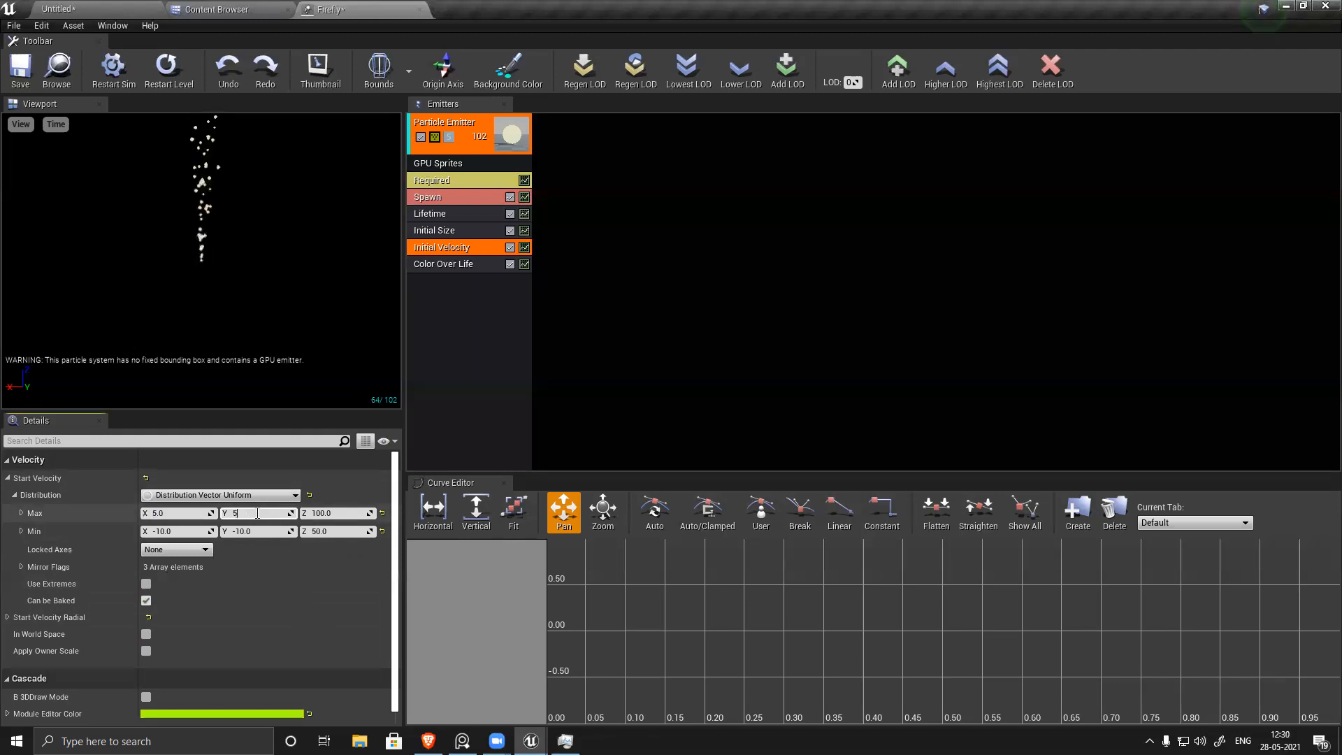
left_click(346, 512)
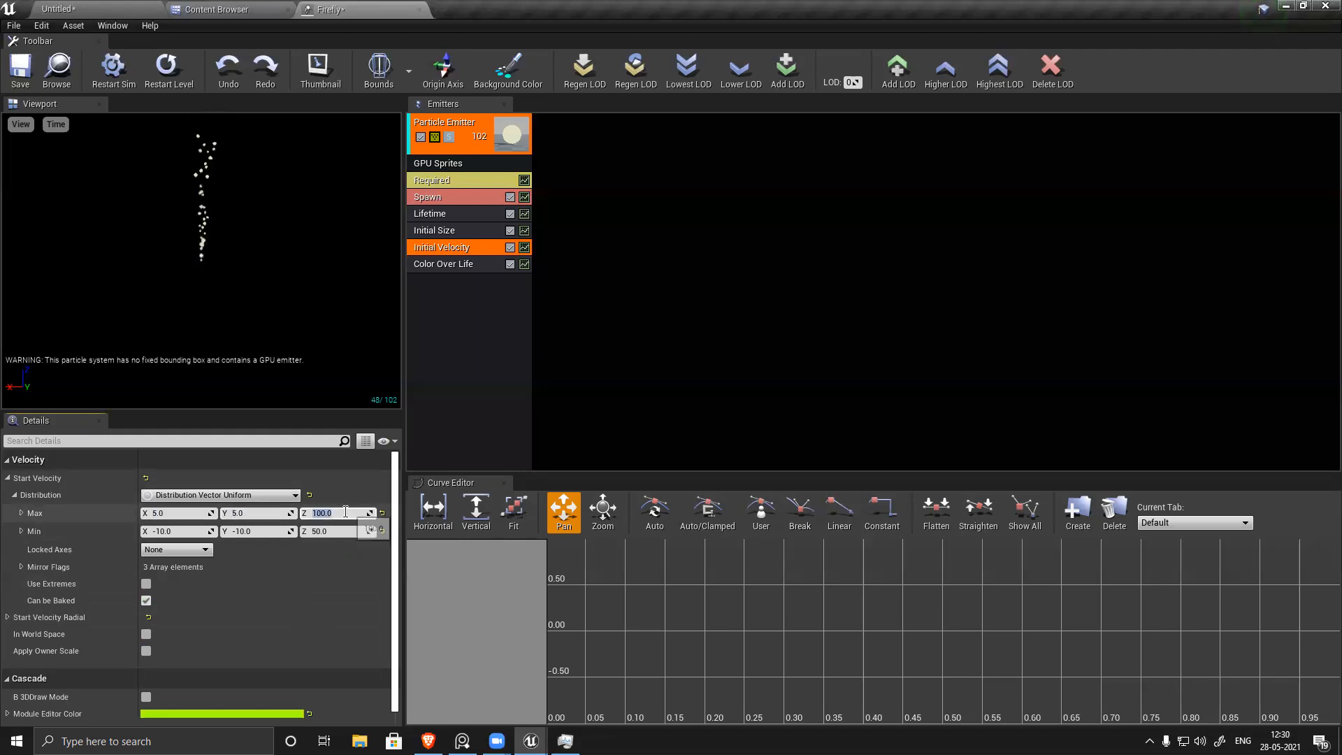
type("5")
key("Return")
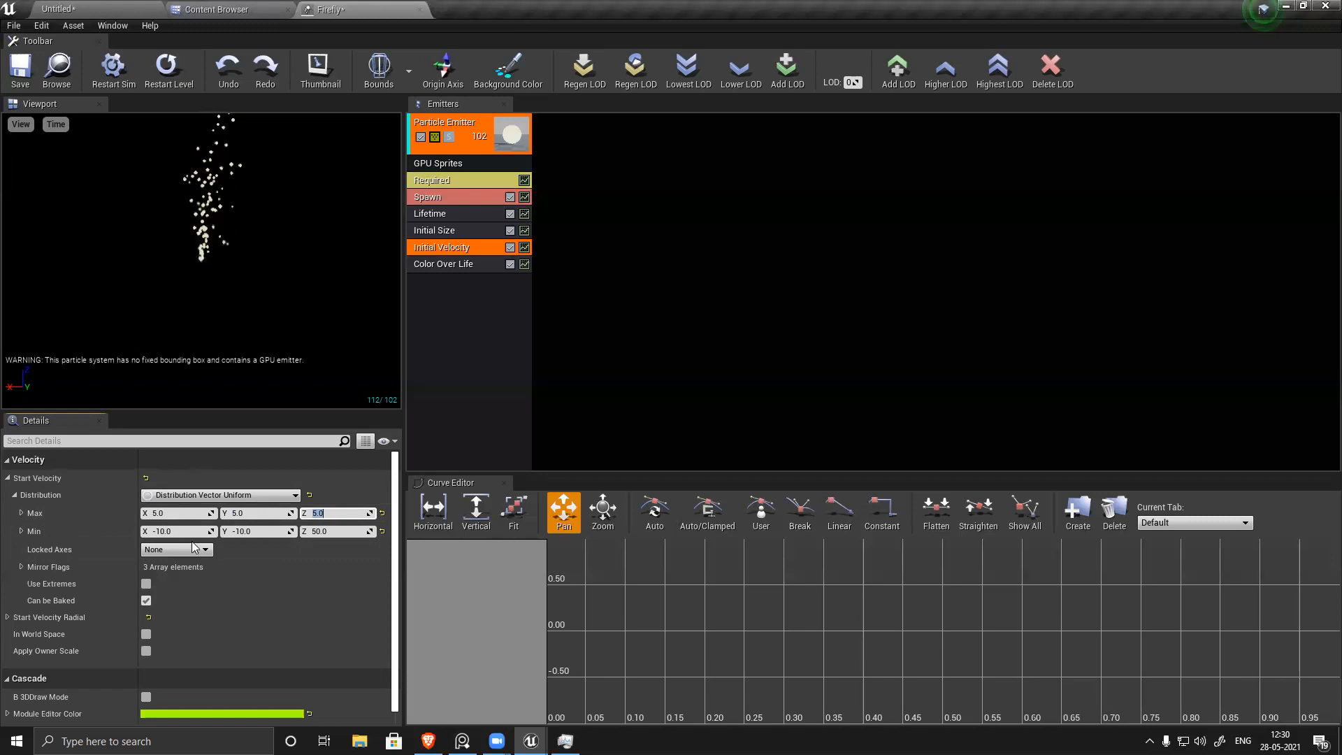
Step: Set the minimum Start Velocity to -5.0 on the X, Y and Z axes
key("Tab")
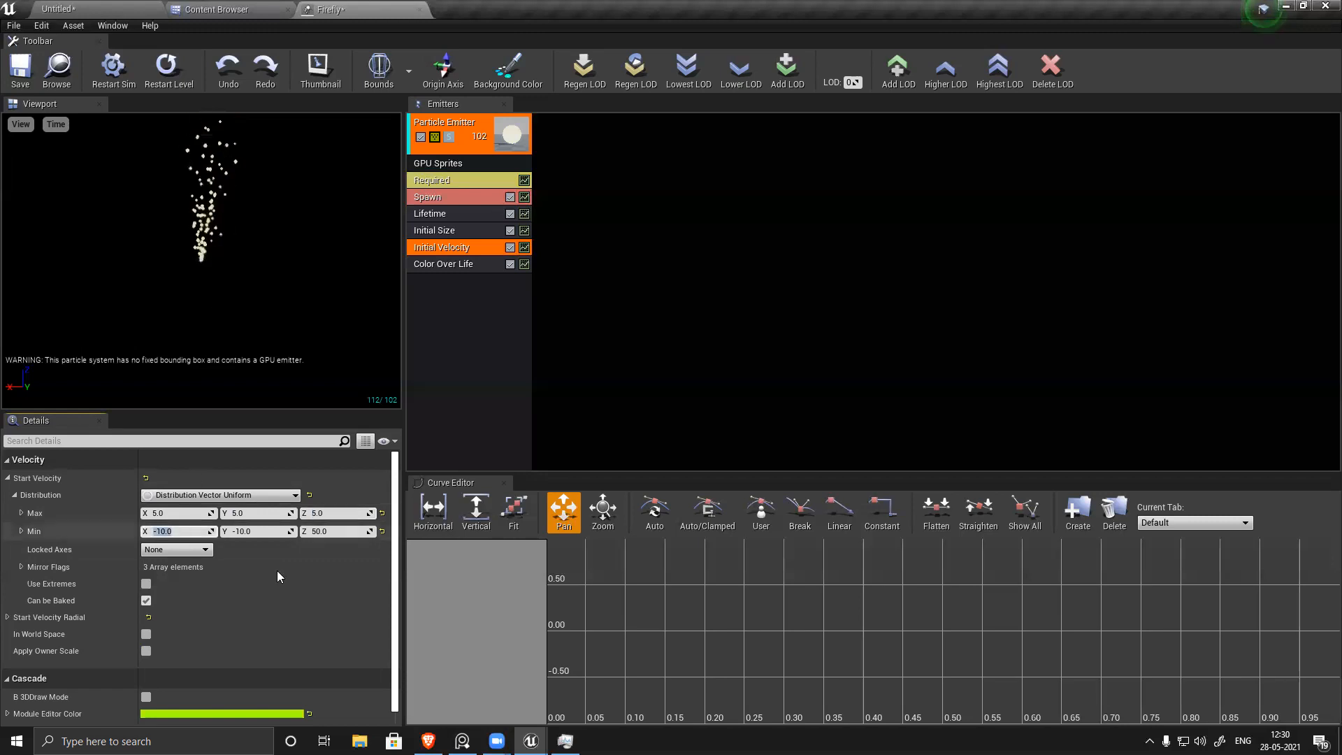
type("-5")
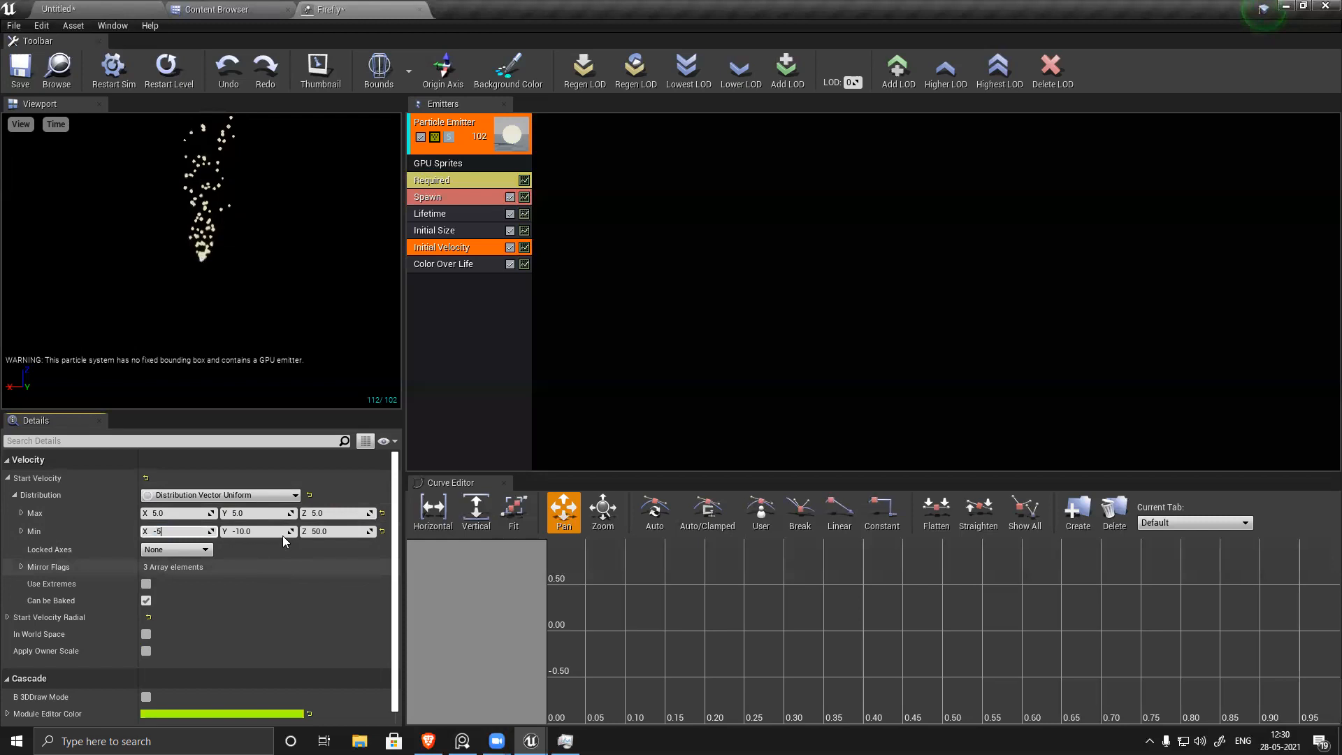
key("Return")
key("Tab")
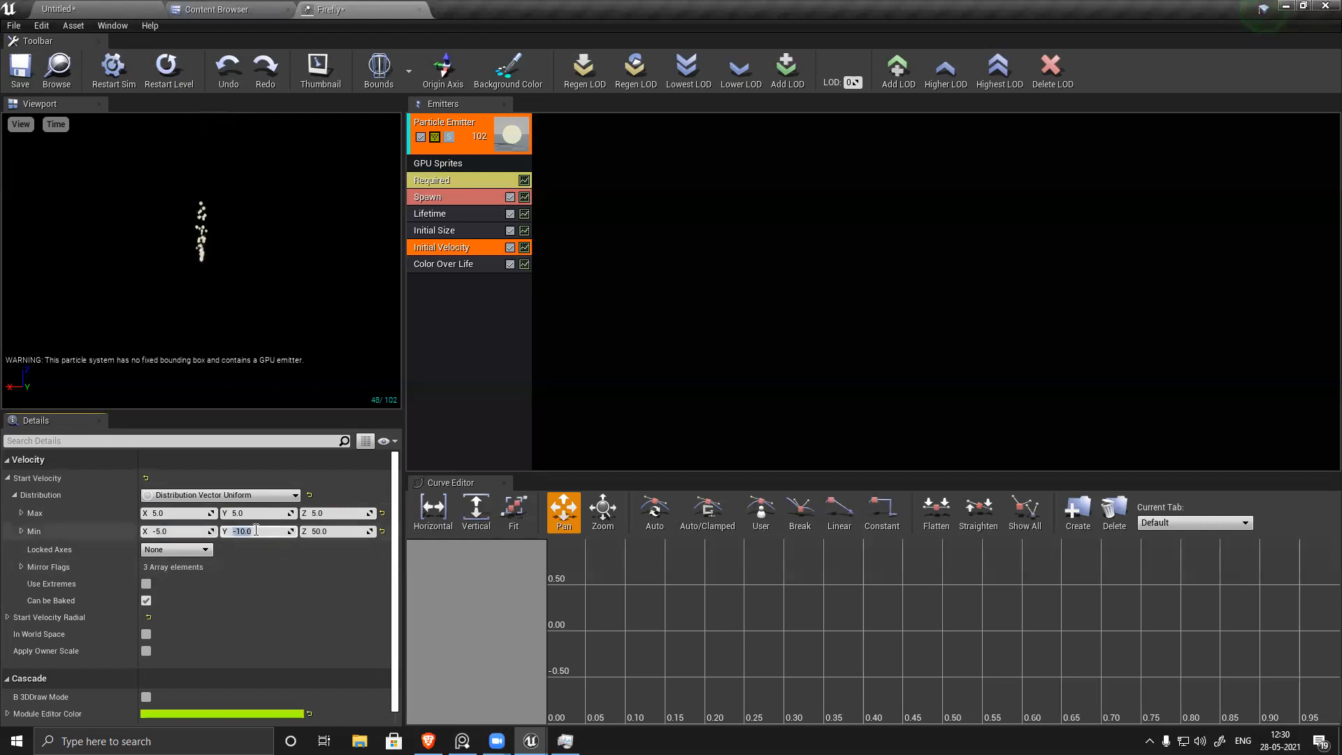
type("-5")
key("Return")
key("Tab")
type("-5")
key("Return")
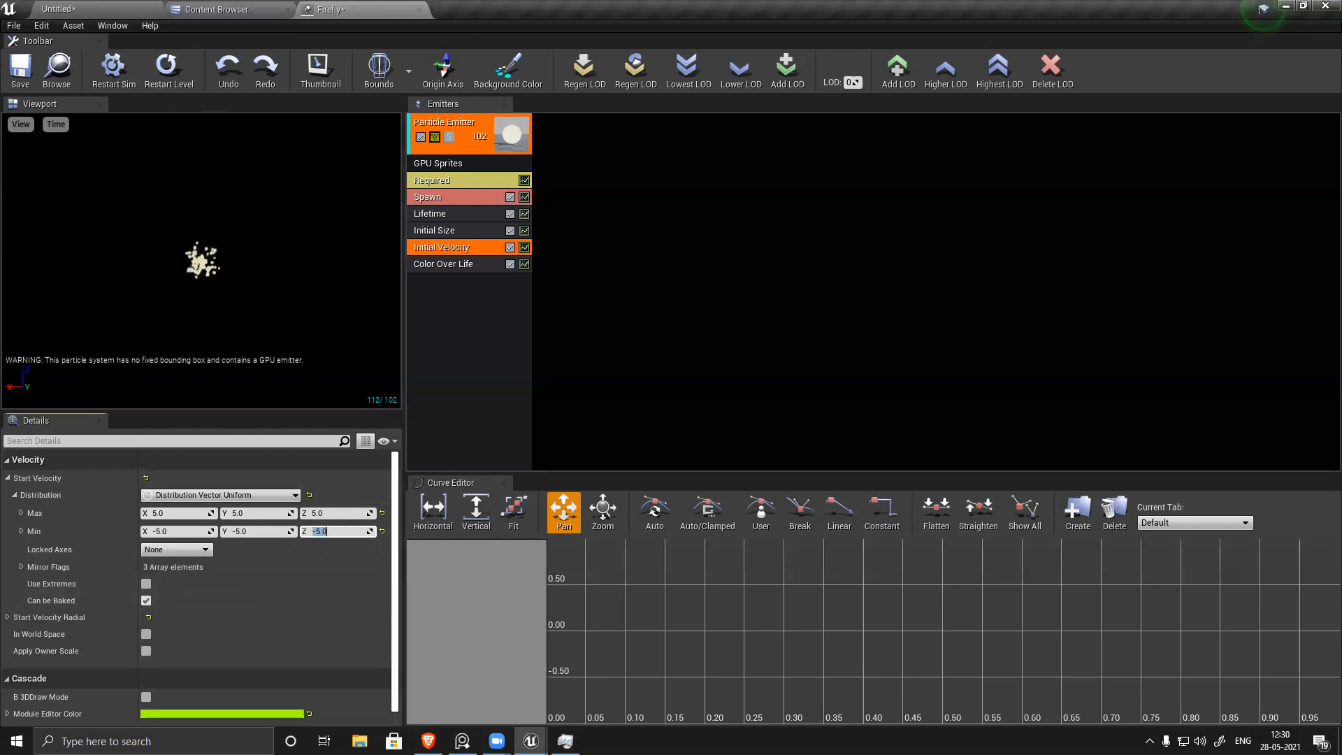
key("Return")
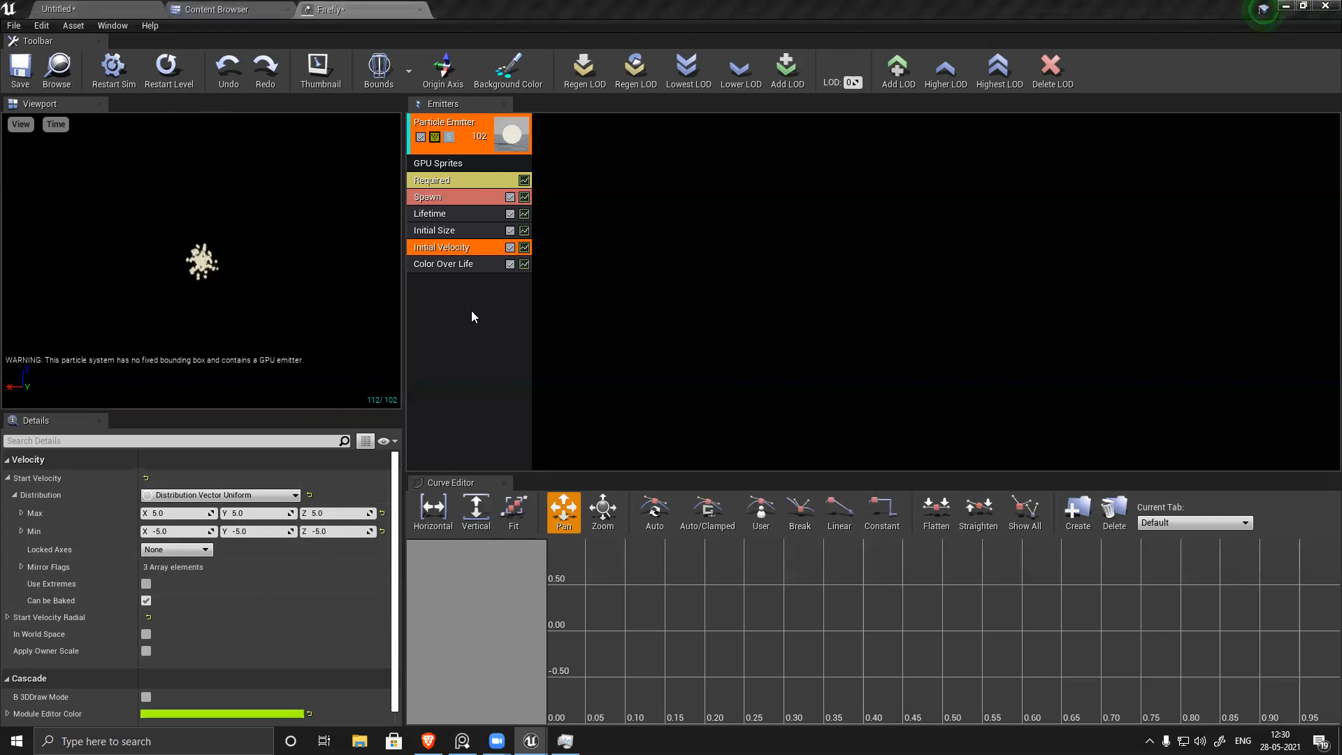
Step: Delete the Color Over Life module from the particle emitter
left_click(462, 264)
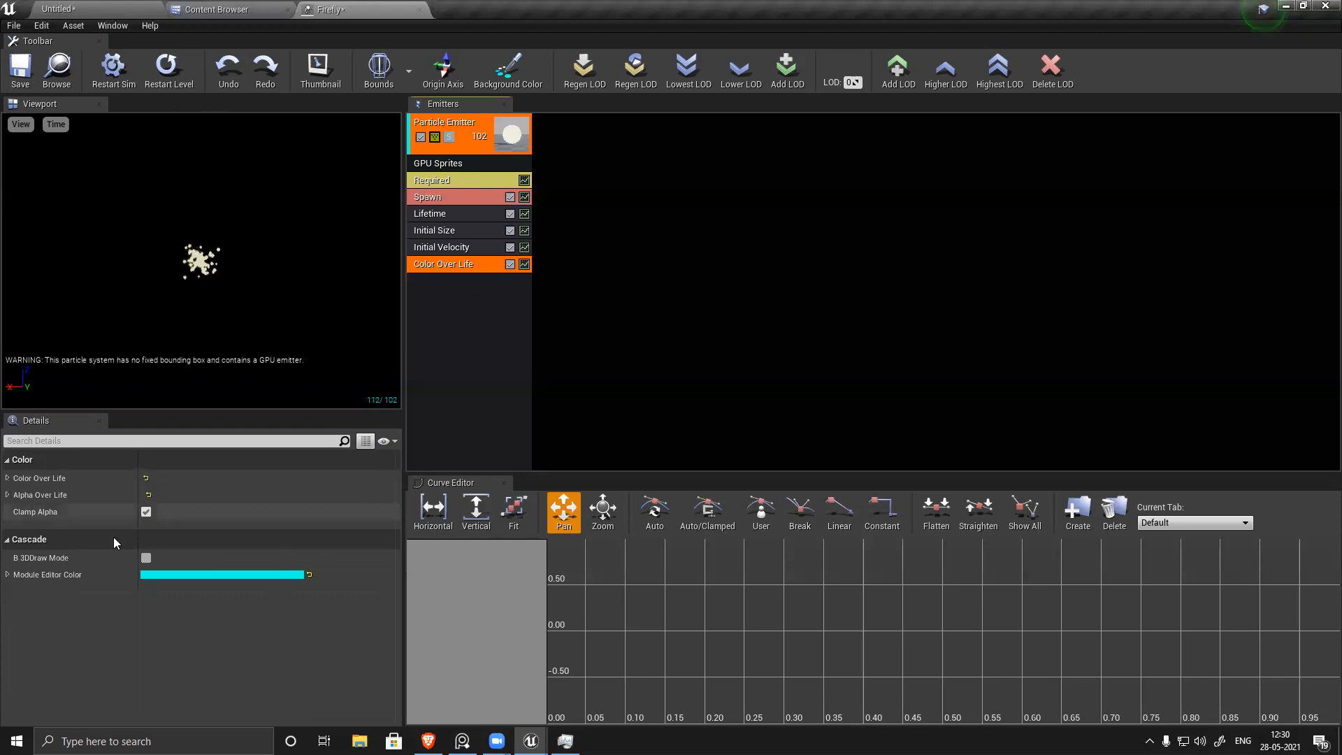
left_click(8, 479)
left_click(14, 495)
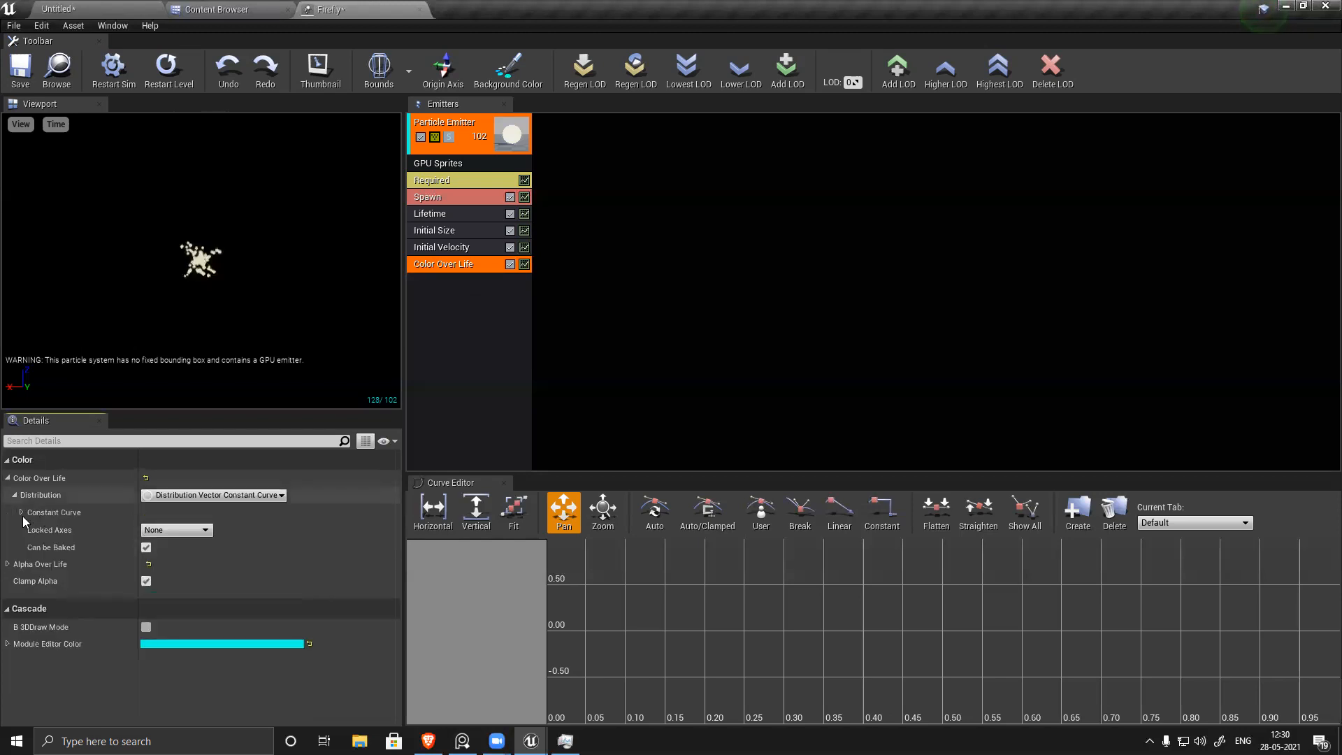
left_click(22, 513)
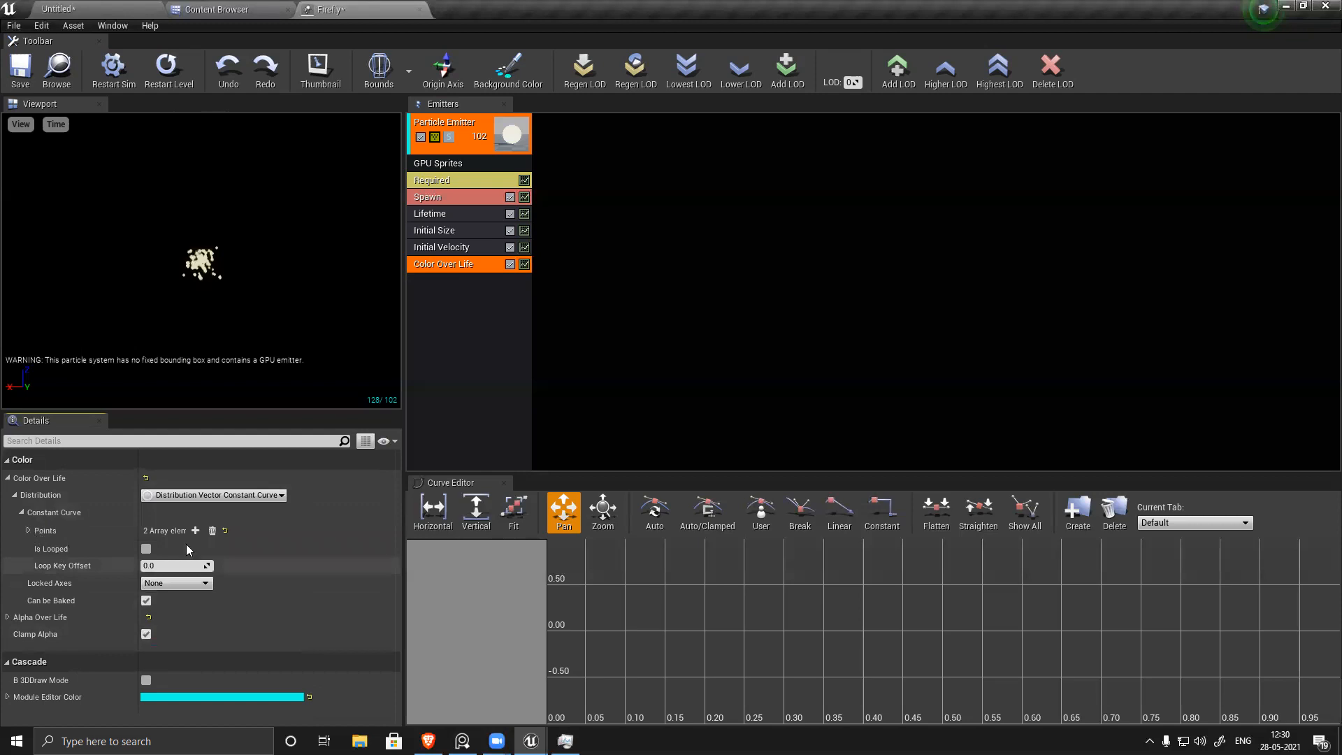
left_click(29, 530)
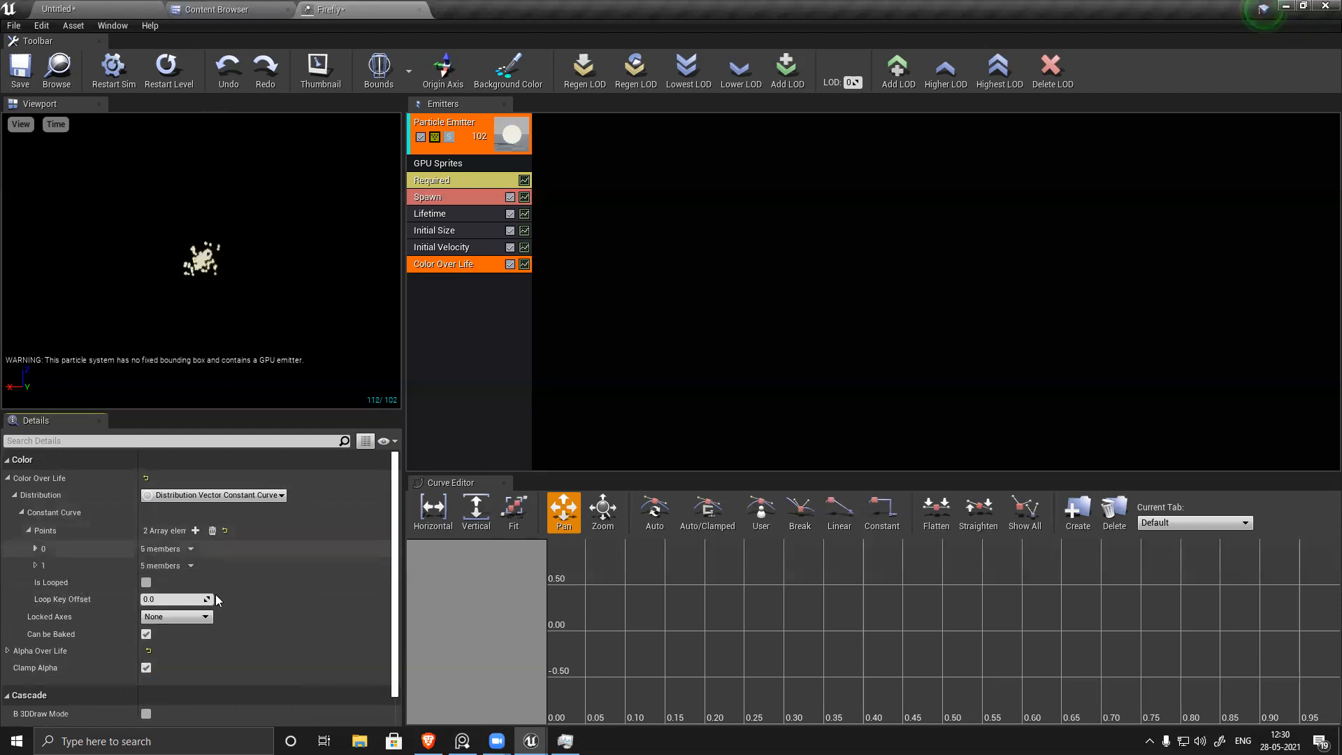
left_click(35, 548)
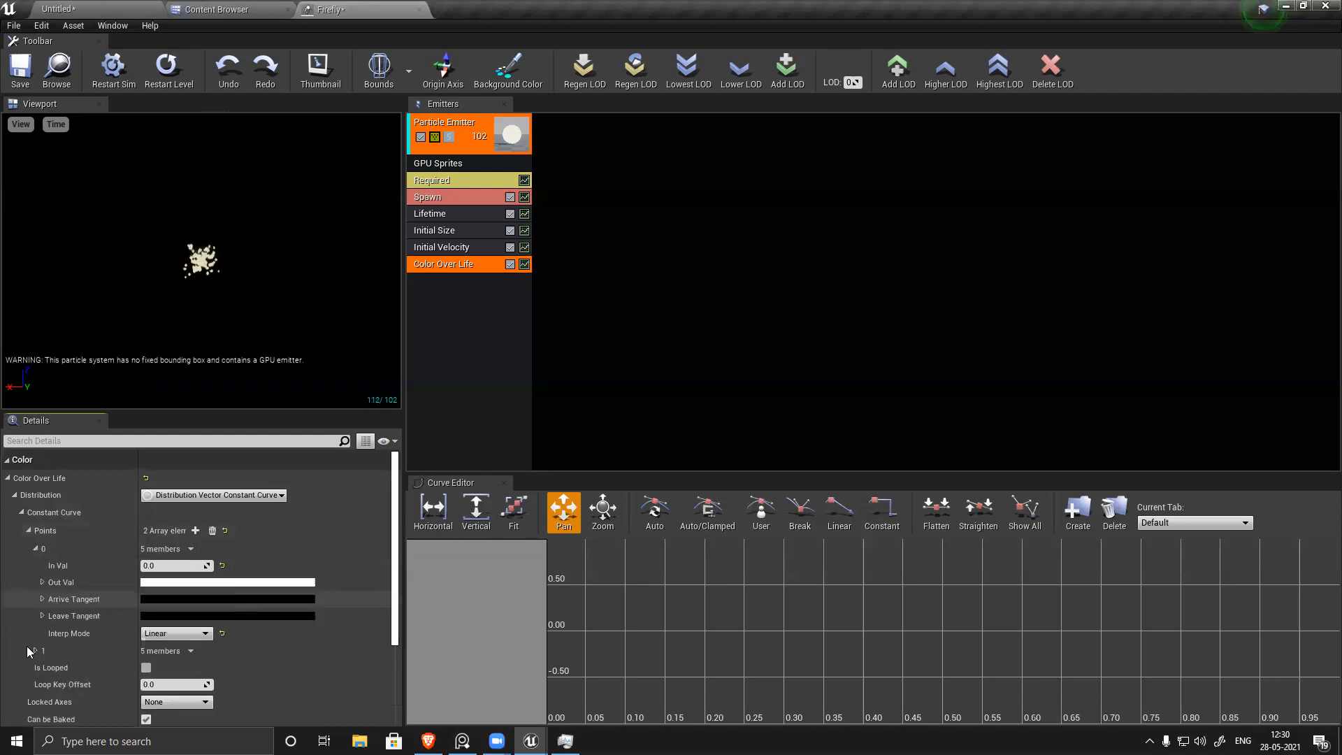
right_click(457, 263)
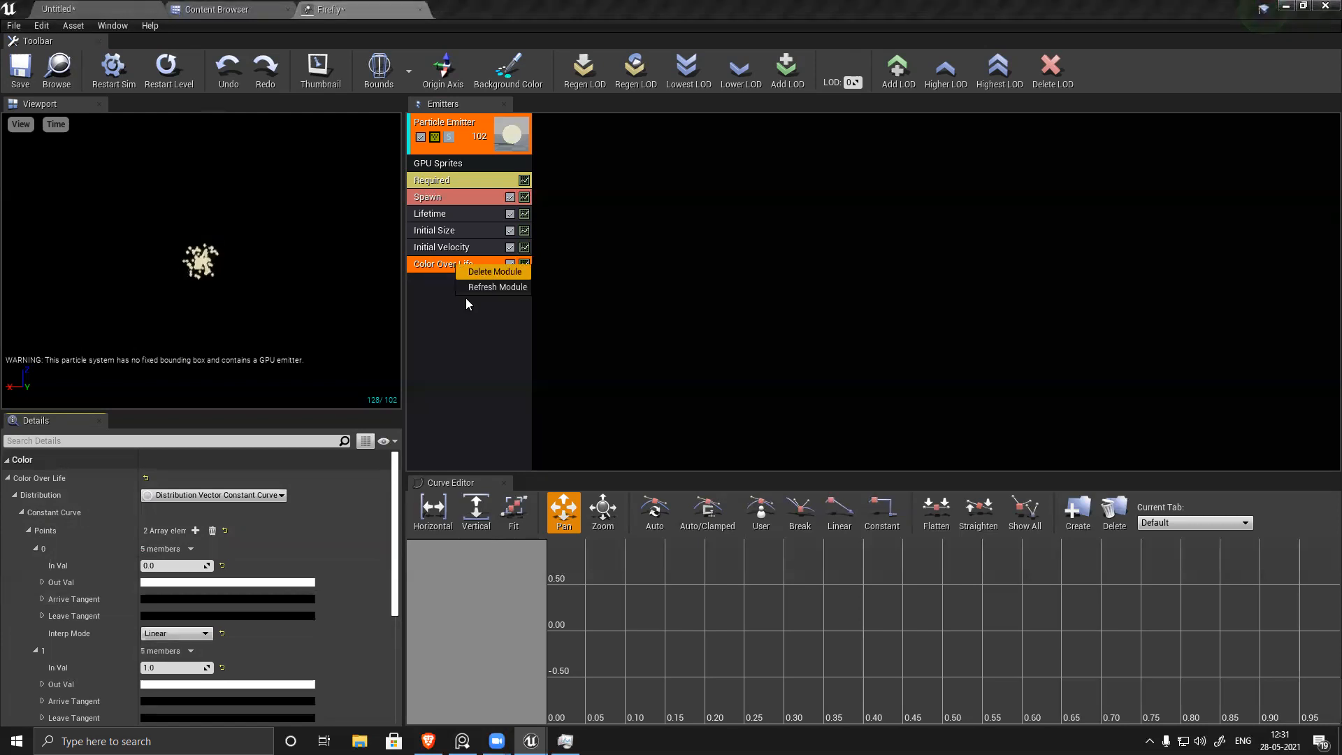
key("Return")
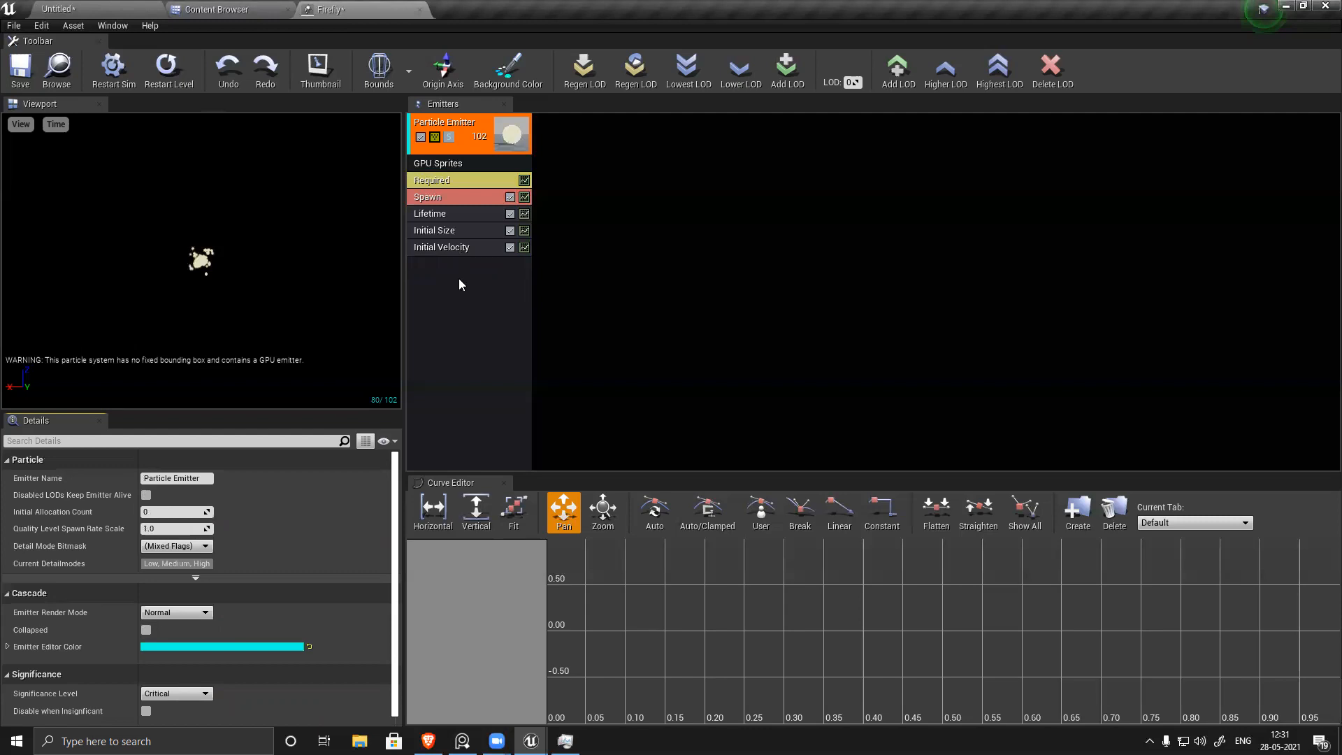
Step: Add an Initial Location (Seed) module to the particle emitter
right_click(458, 278)
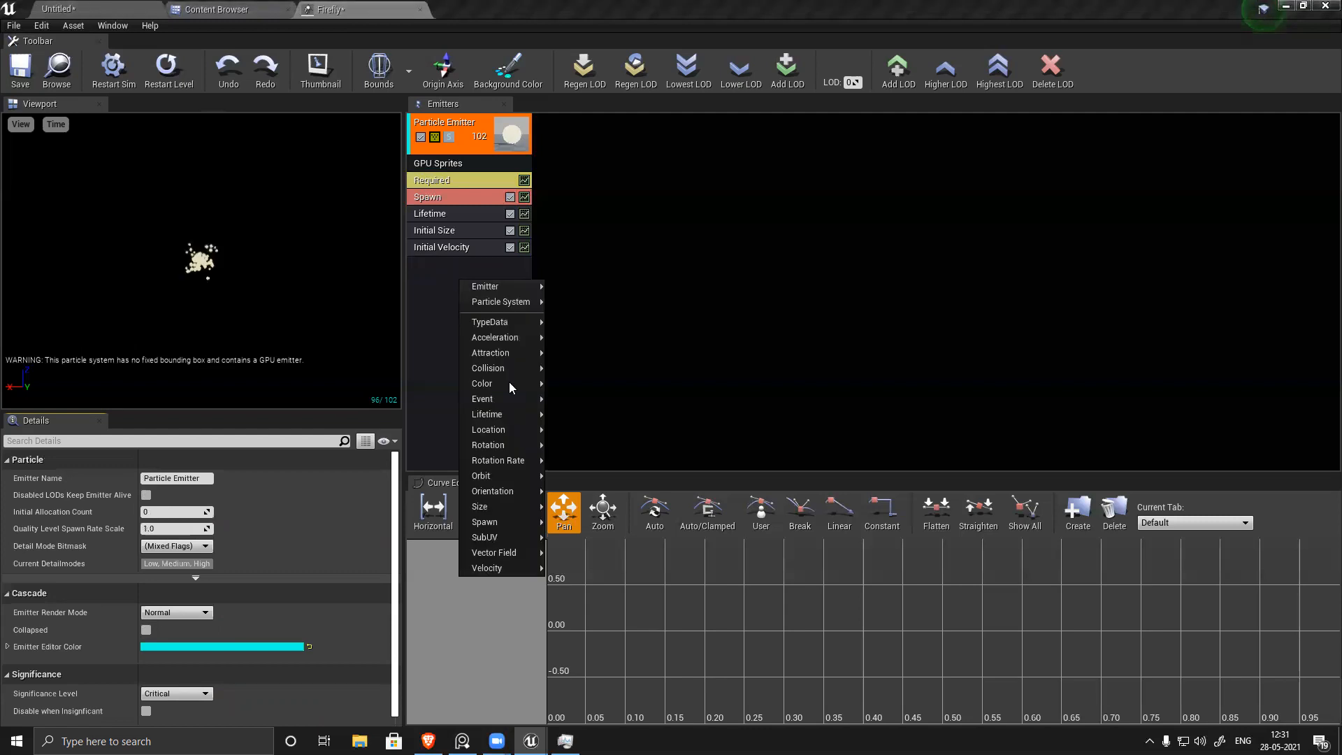
mouse_move(504, 429)
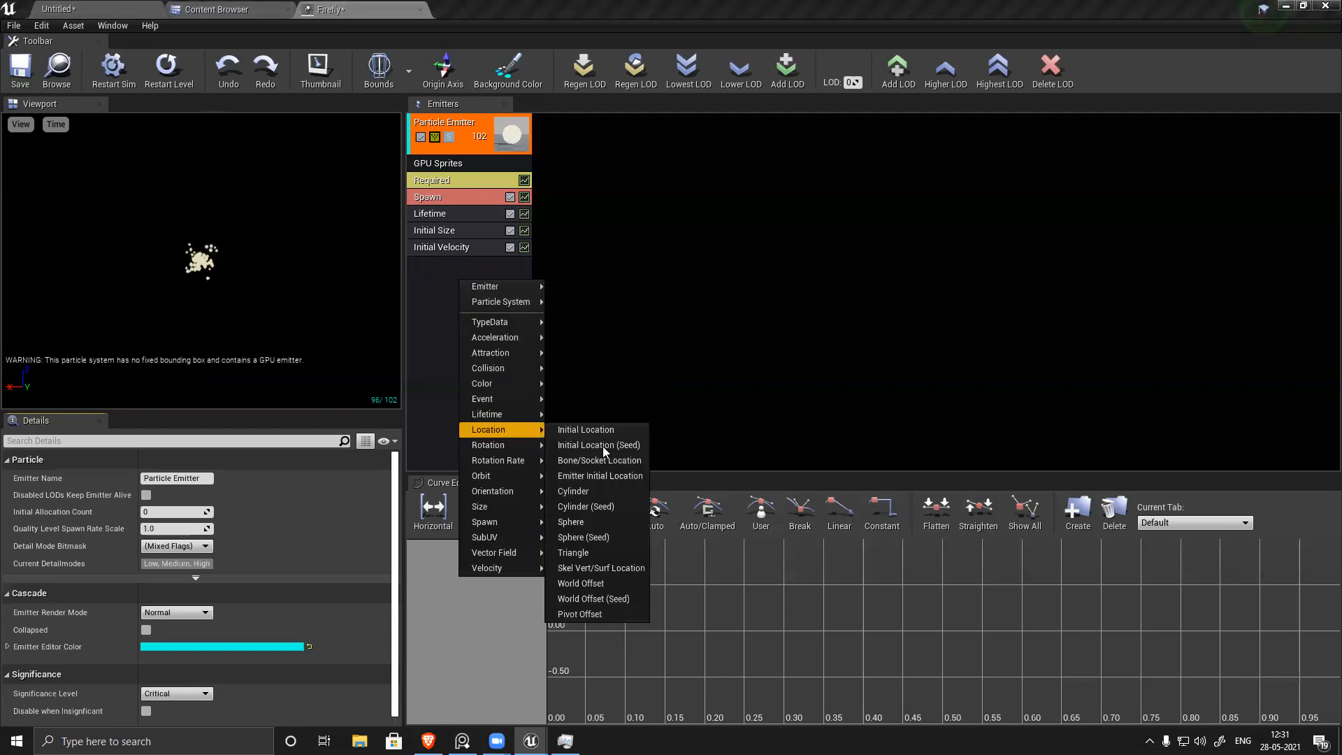
left_click(603, 446)
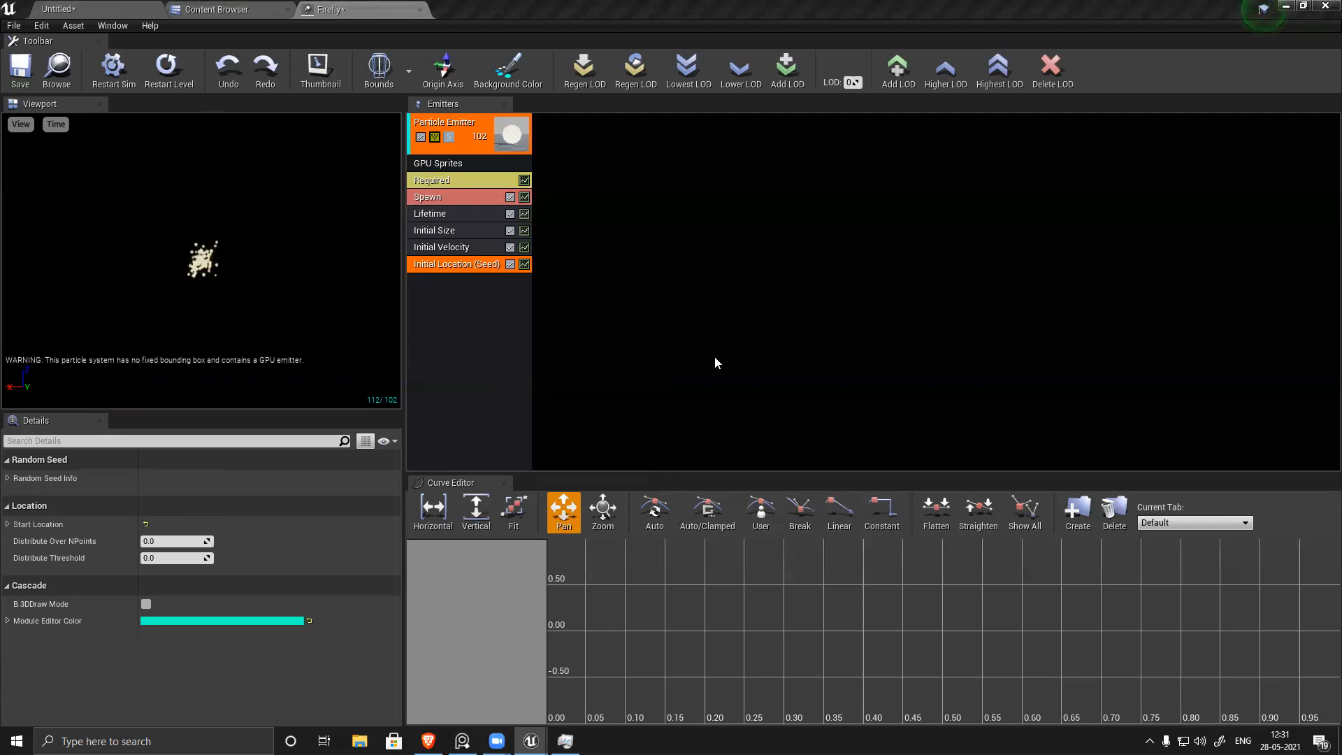
Step: Set the Initial Location (Seed) module's maximum Start Location to 500.0 on the X, Y and Z axes
left_click(9, 479)
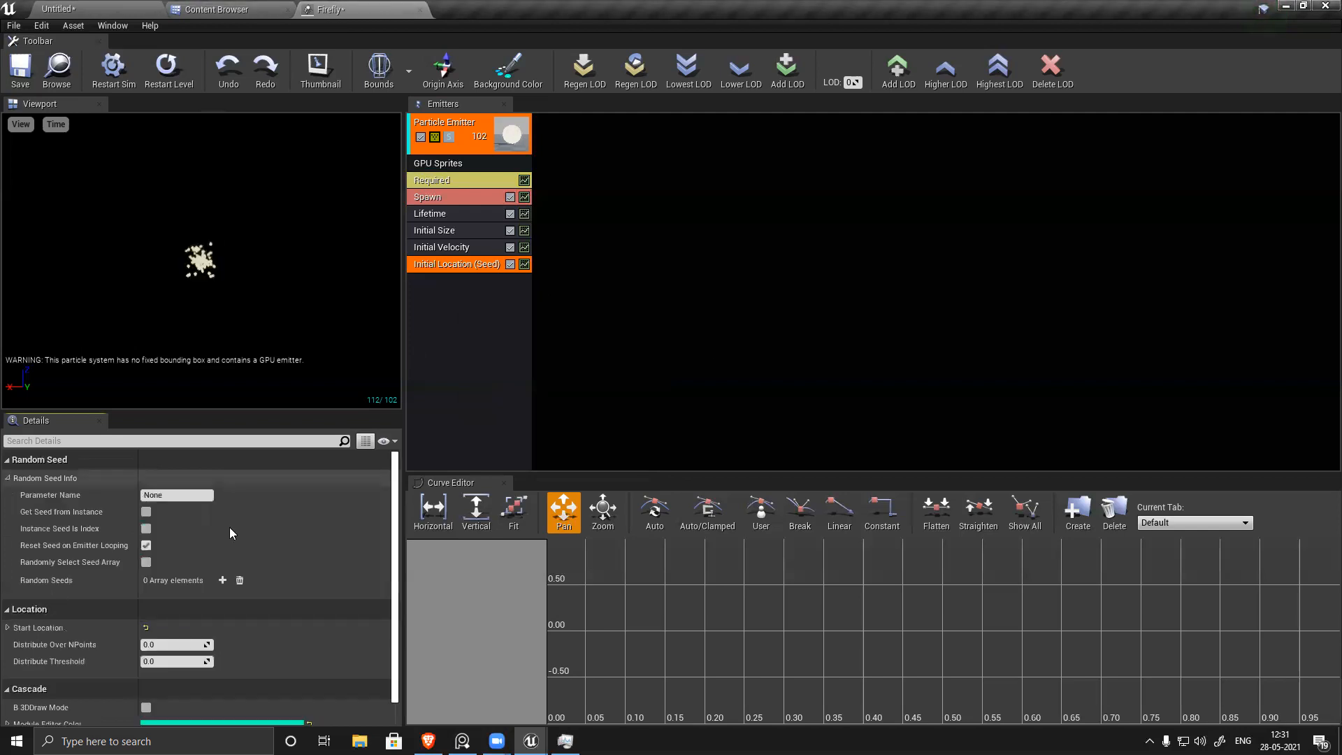
left_click(8, 627)
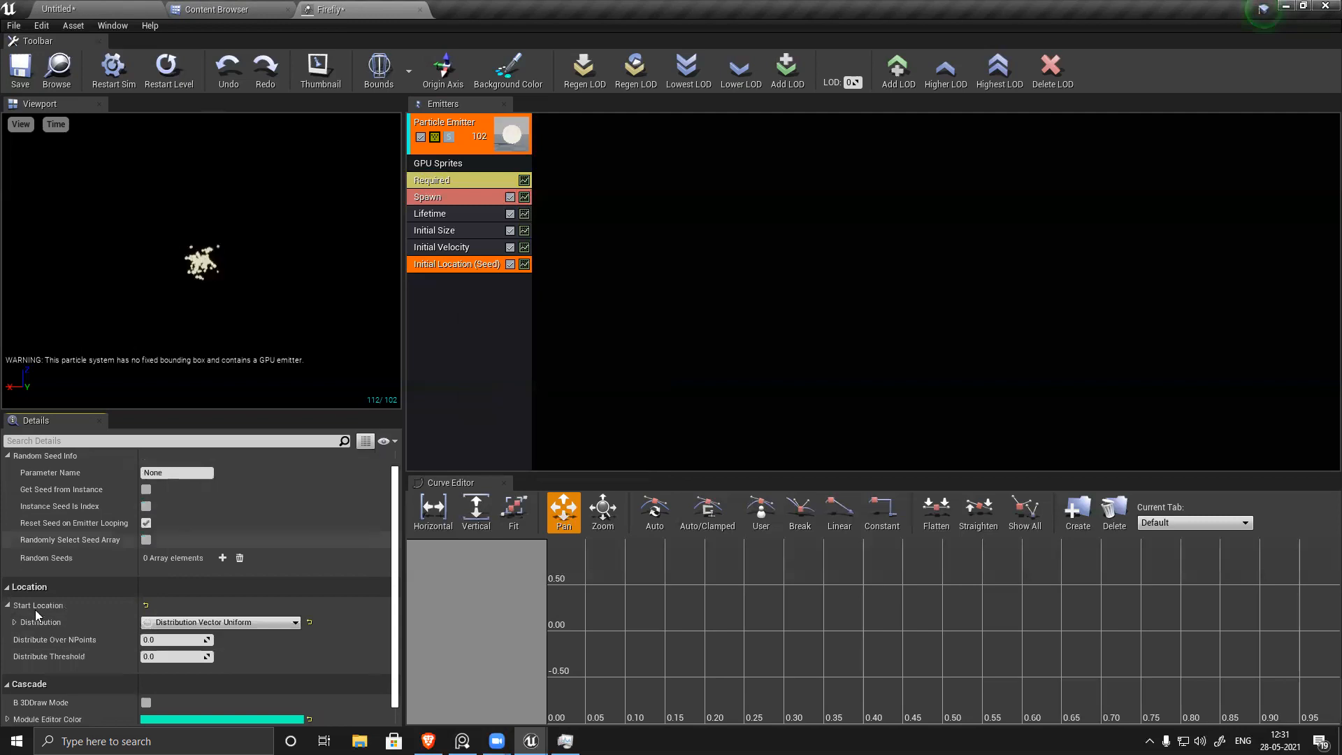
left_click(35, 618)
scroll(140, 573, "down", 2)
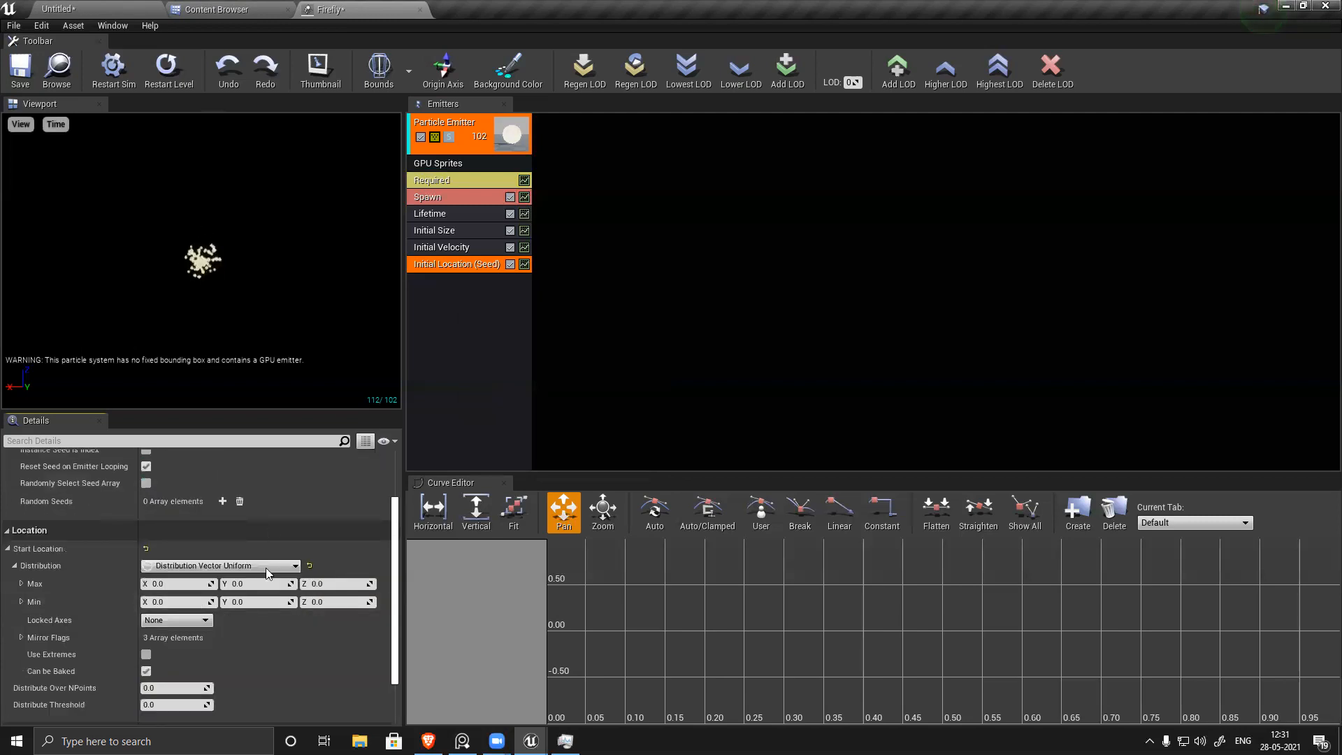
left_click(180, 583)
type("50")
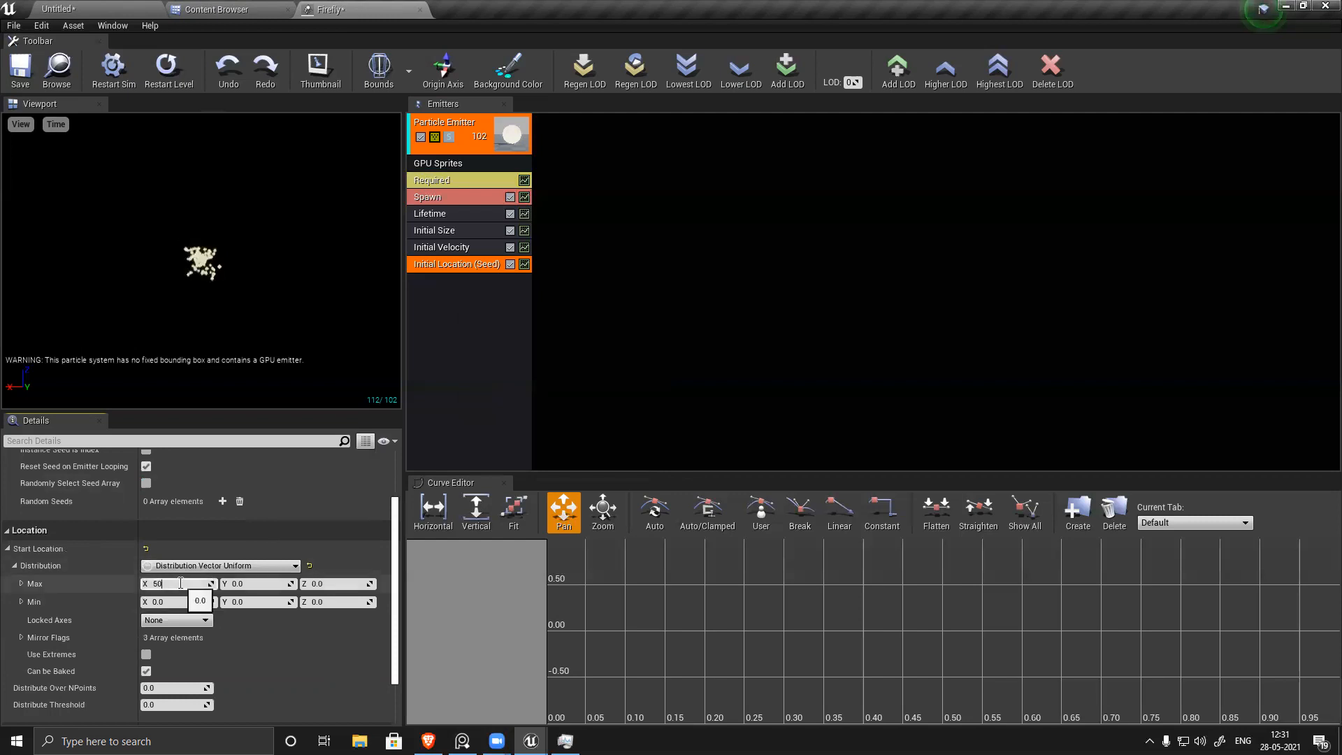
type("0")
left_click(283, 584)
type("500")
key("Return")
left_click(345, 589)
type("500")
key("Return")
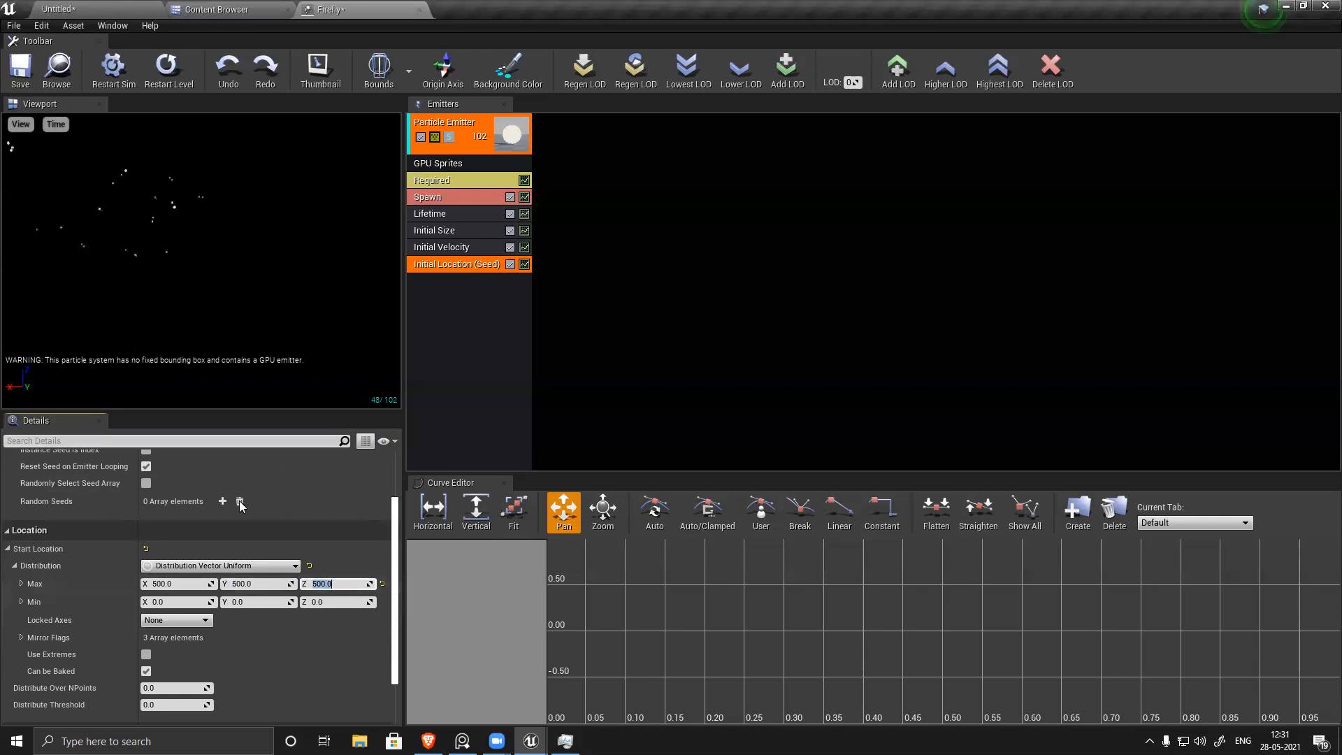
Step: Try a minimum Start Location of -500.0 on the X, Y and Z axes, and reset it to the default
left_click(188, 606)
type("-500")
key("Return")
left_click(250, 600)
type("-500")
key("Return")
left_click(344, 601)
type("-500")
key("Return")
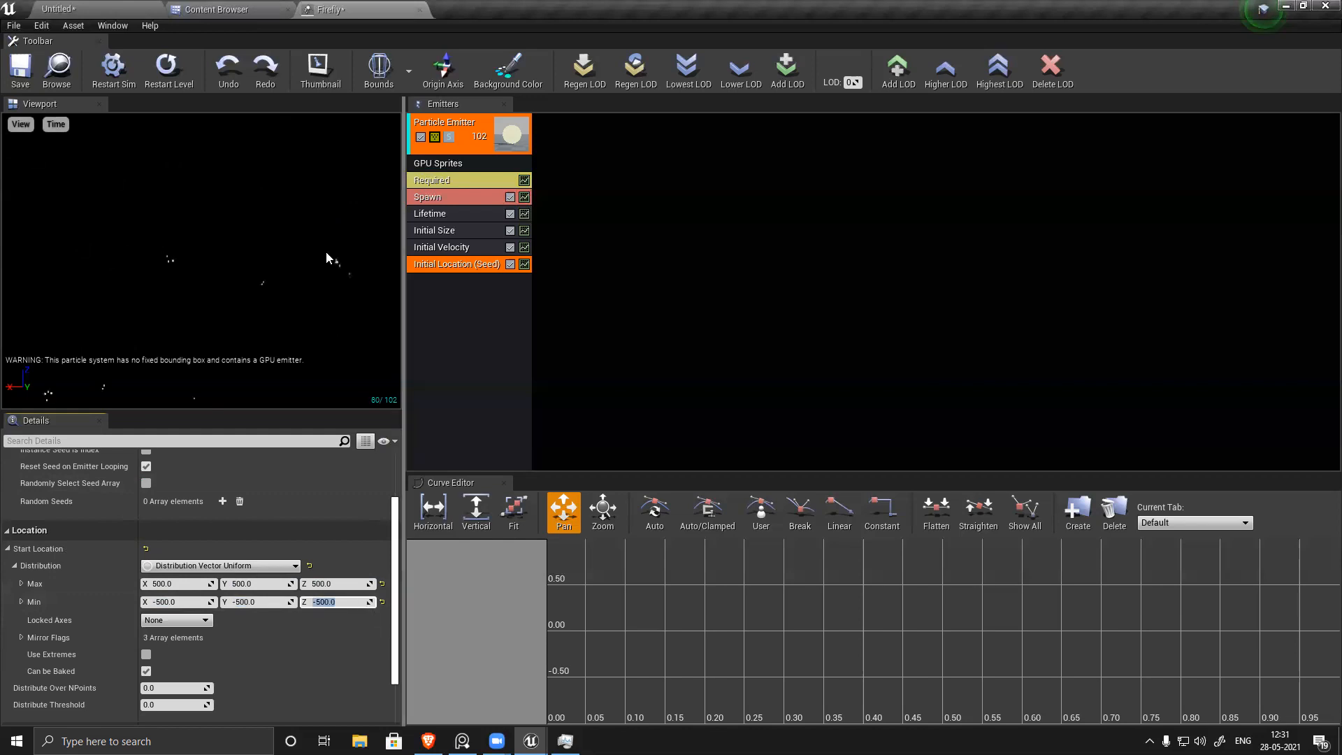
left_click(382, 602)
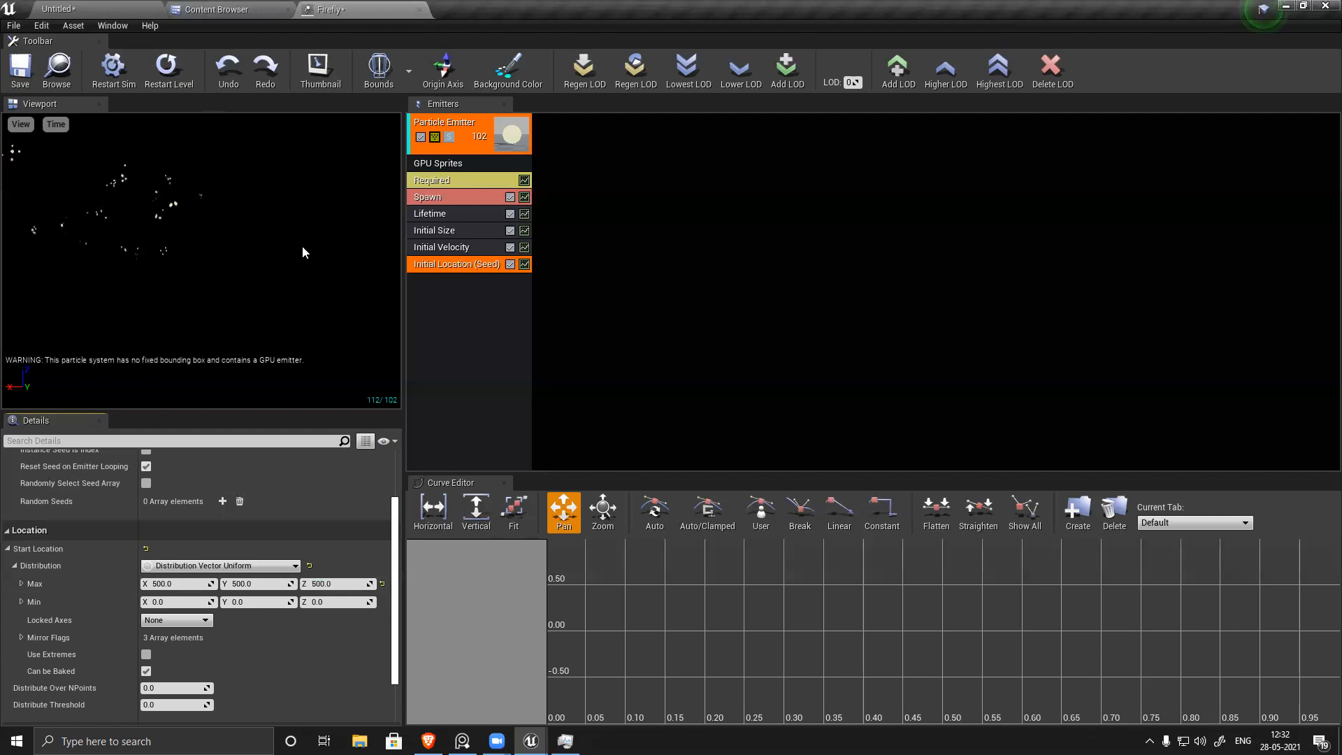
left_click_drag(201, 260, 256, 260)
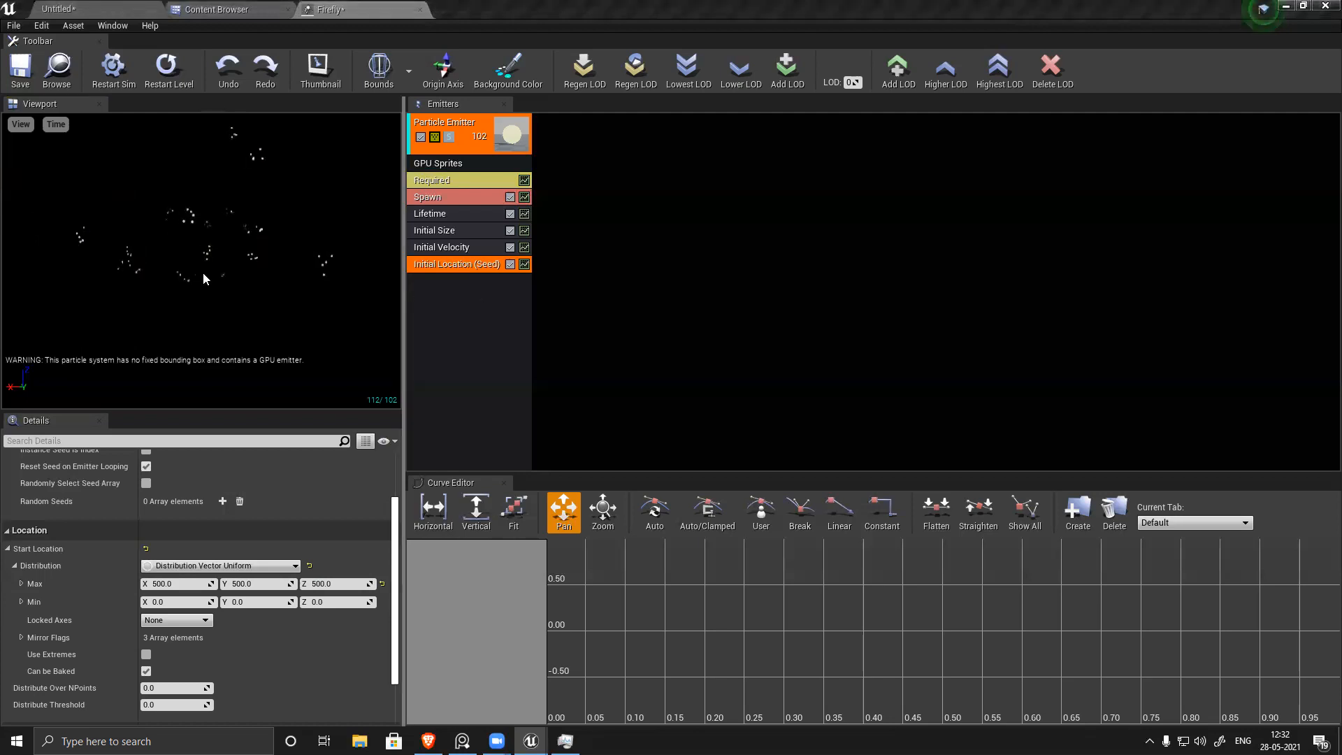
Step: Add an Initial Rotation module to the particle emitter and open its settings
right_click(464, 290)
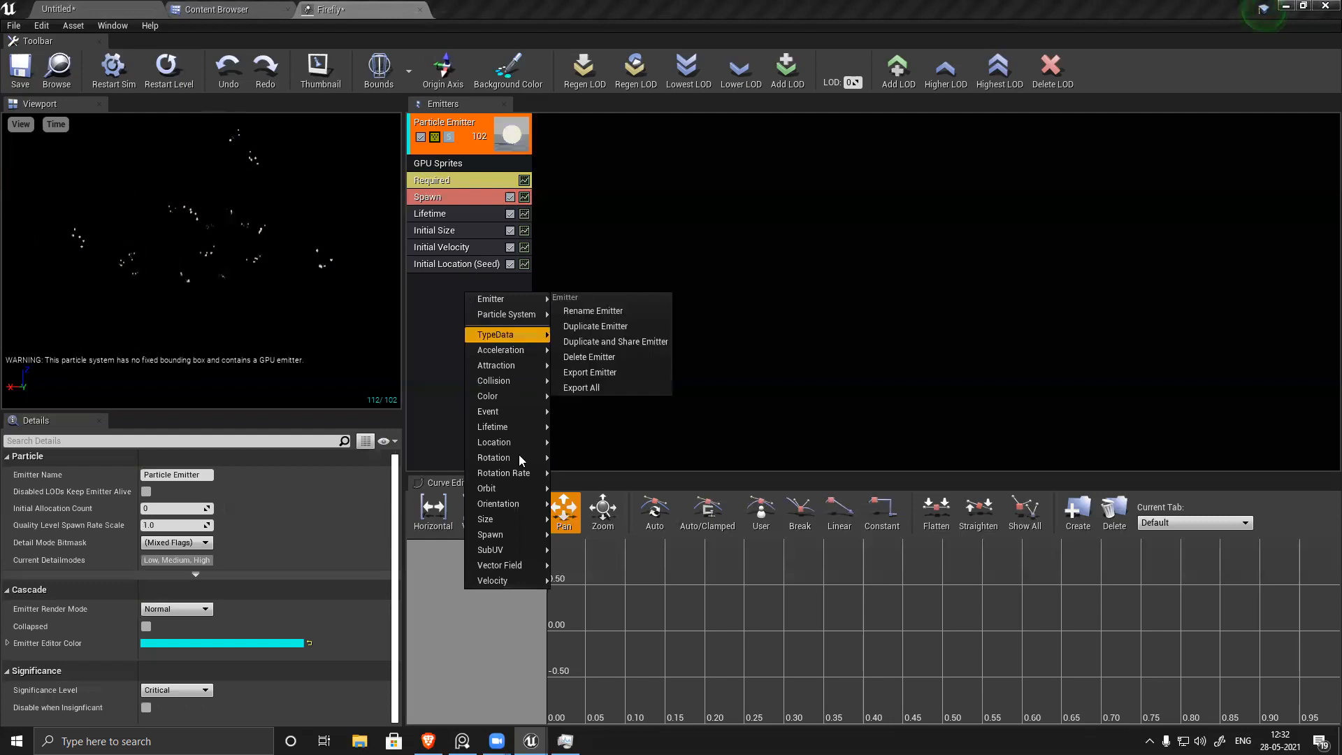
mouse_move(519, 454)
left_click(588, 455)
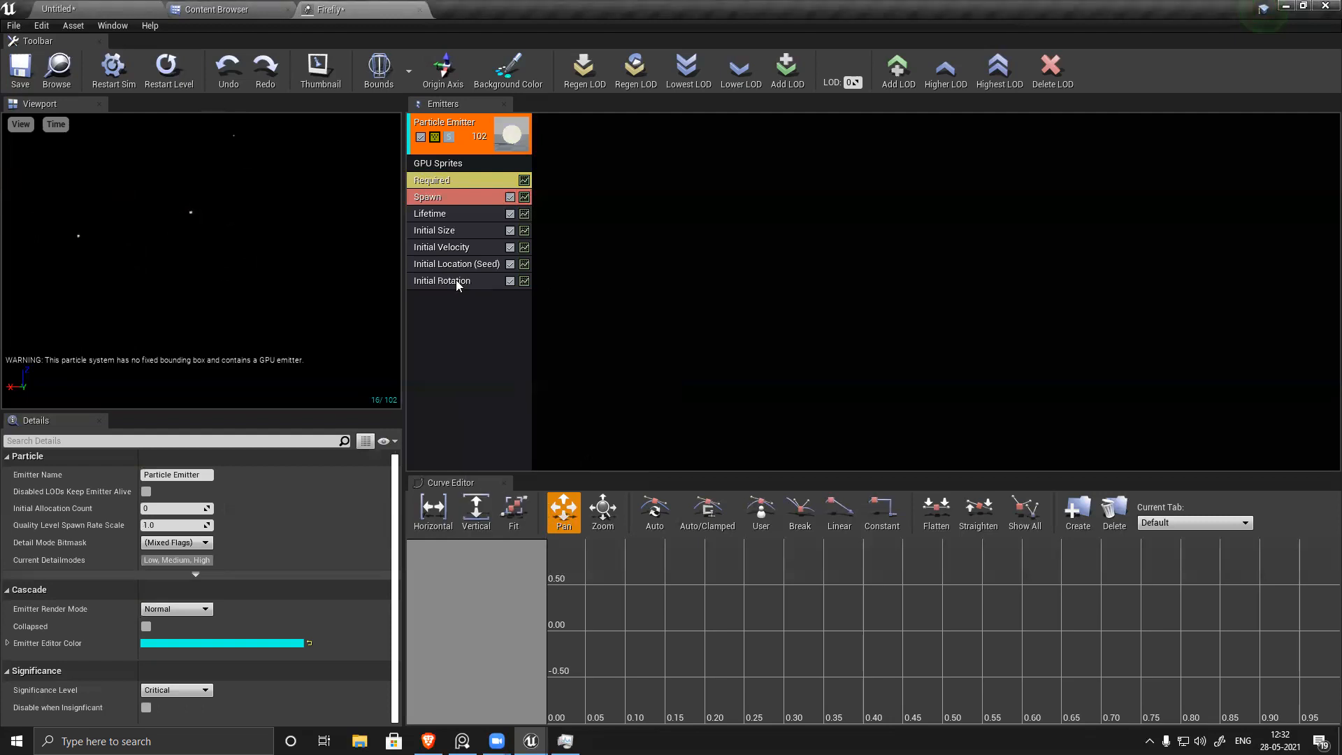
left_click(456, 280)
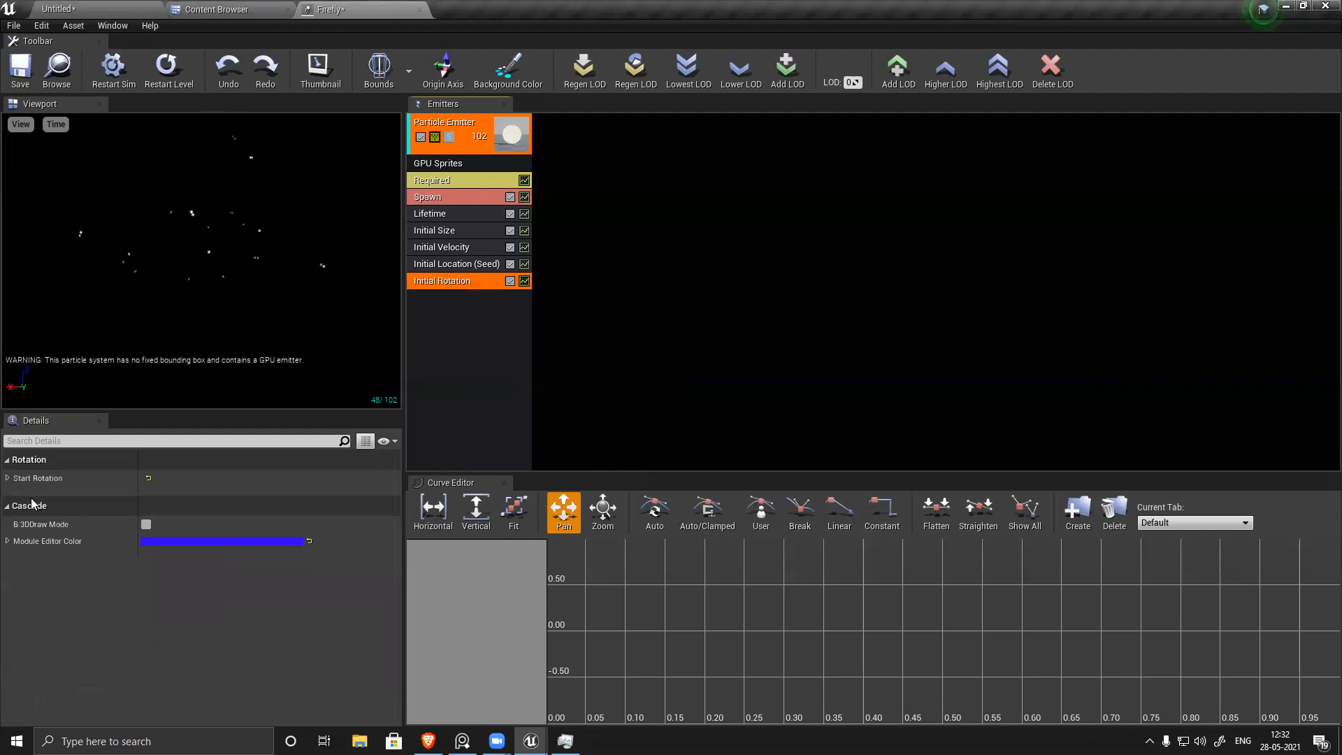
Step: Set the Initial Rotation module's start rotation distribution to a minimum of 5 and a maximum of 10
left_click(8, 478)
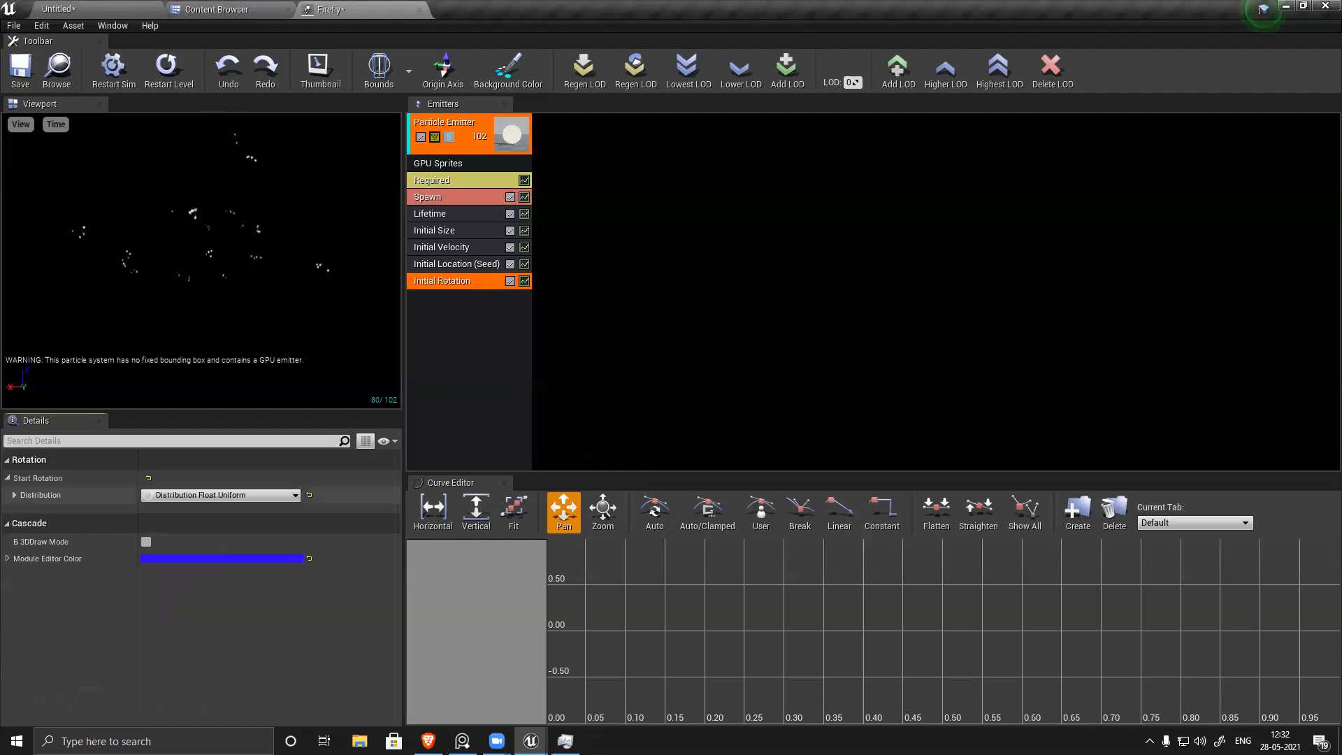
left_click(15, 495)
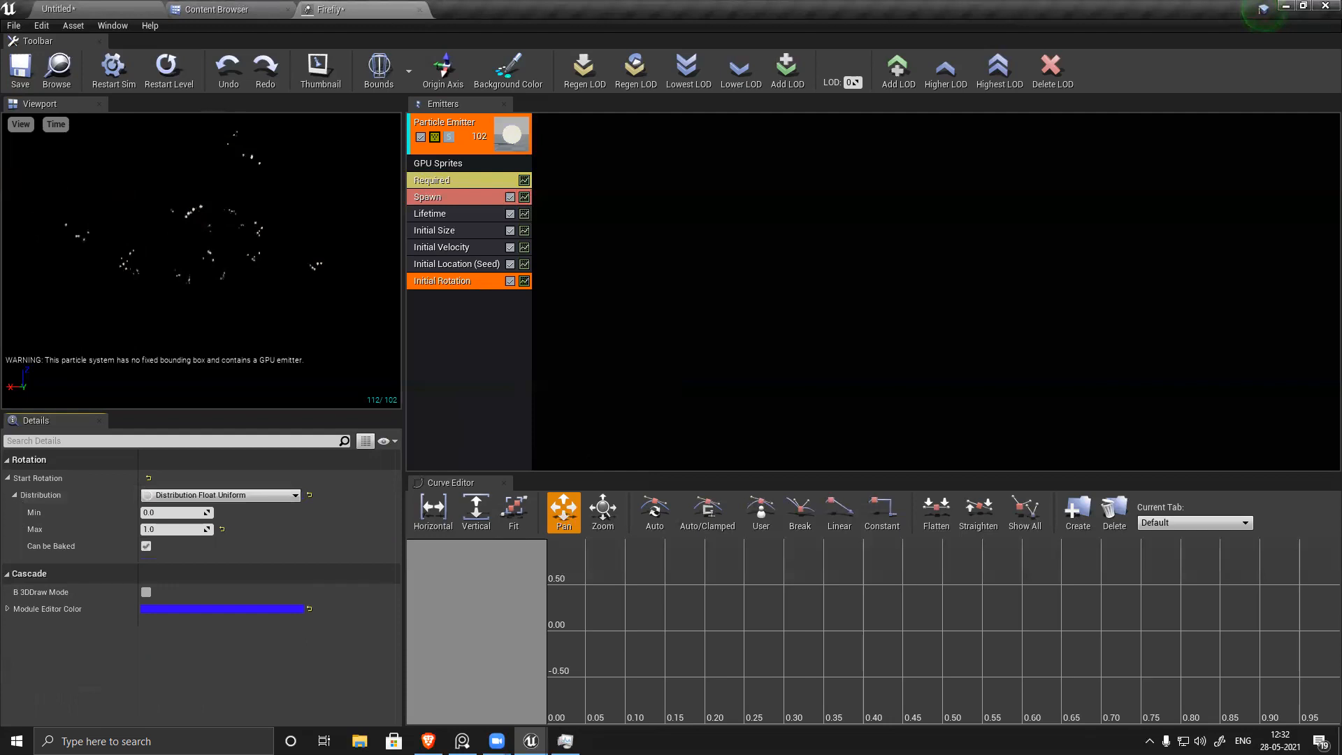
left_click(182, 514)
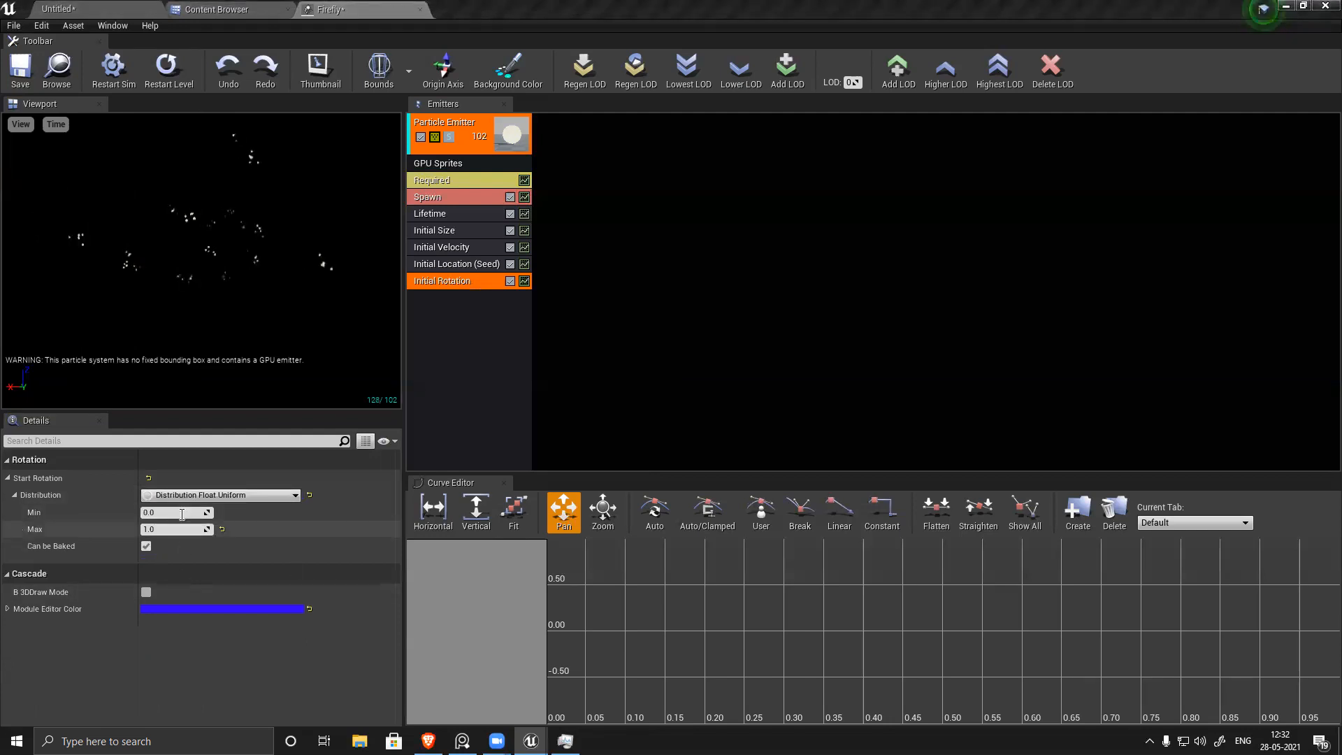
type("5")
left_click(197, 529)
type("10")
key("Return")
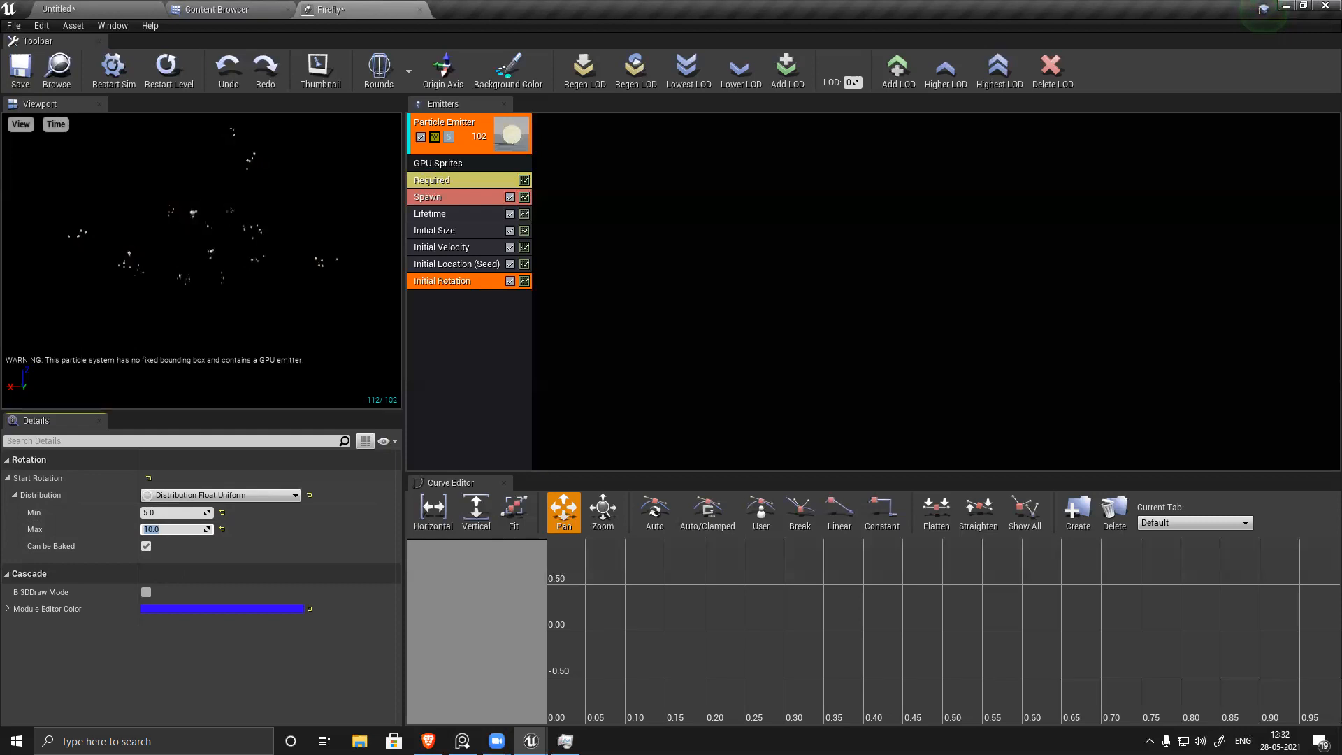
left_click(1262, 8)
key("Return")
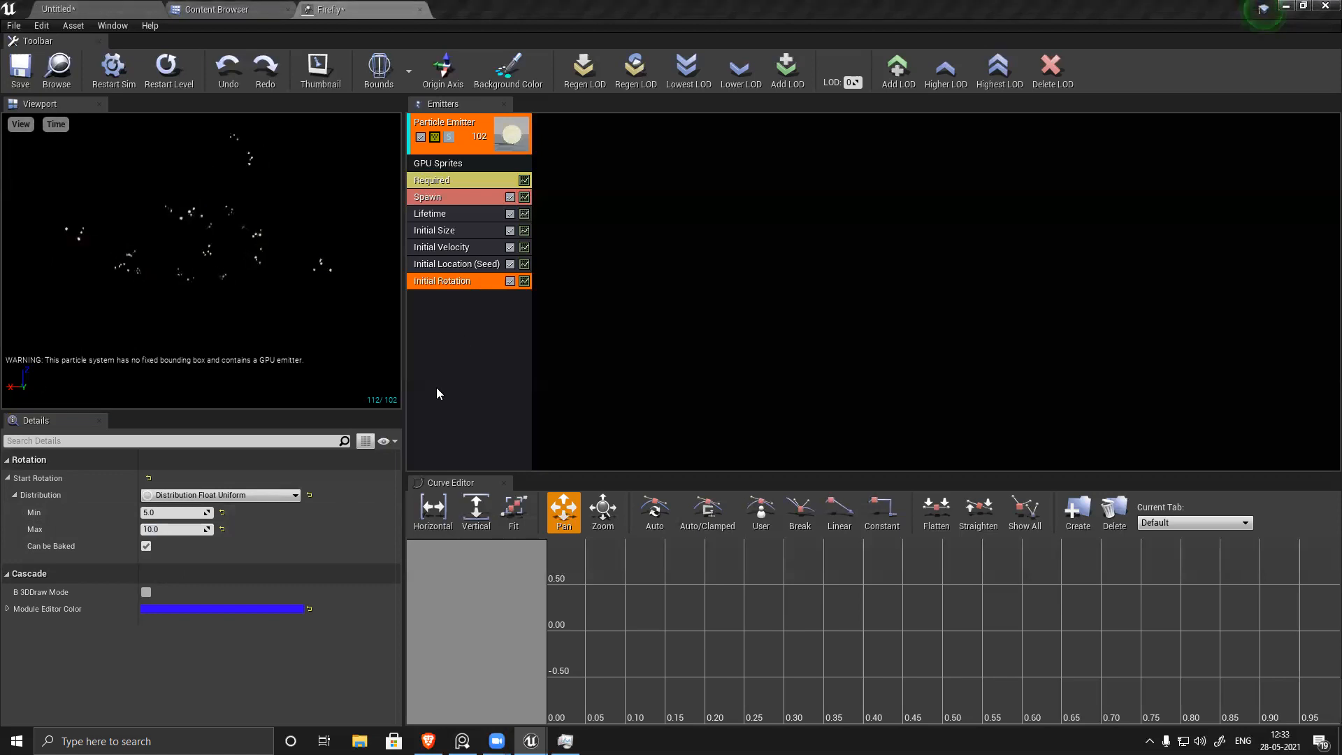
Step: Add a Sphere location module to the particle emitter and review its start radius and start location settings
right_click(470, 327)
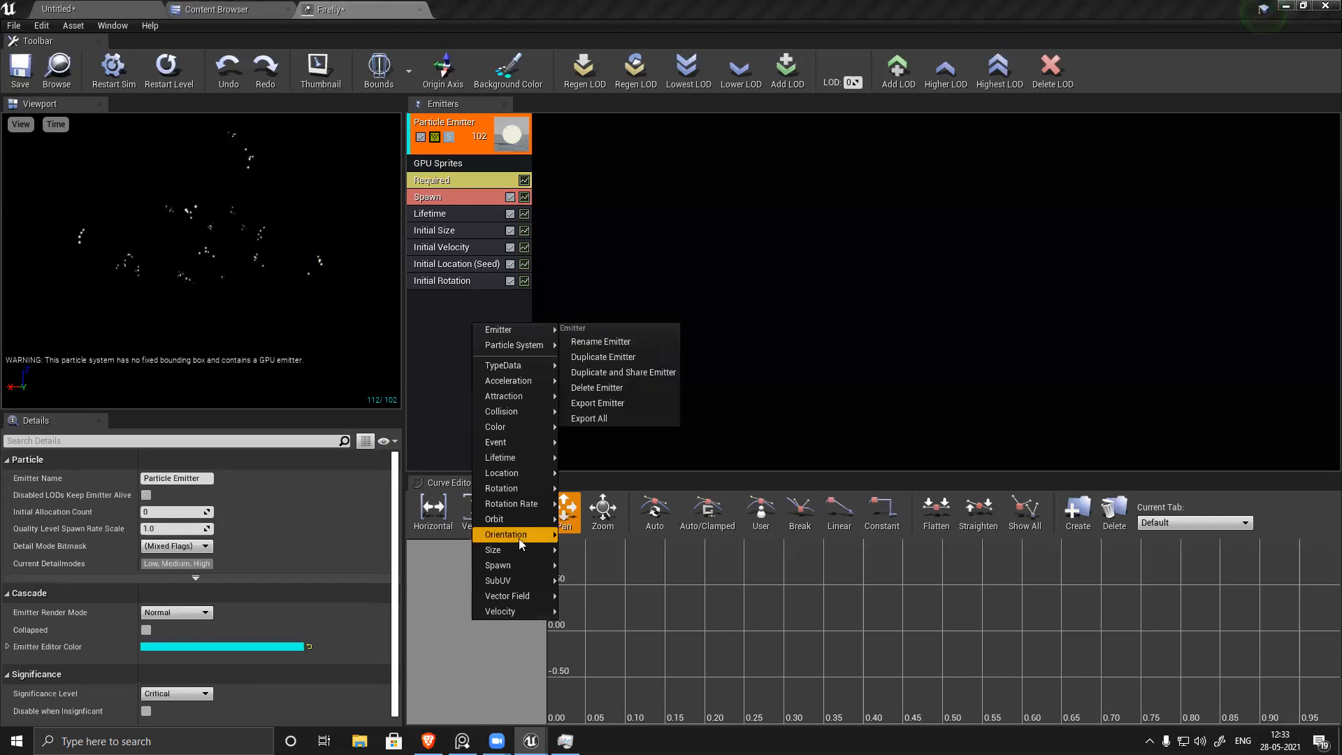
mouse_move(518, 539)
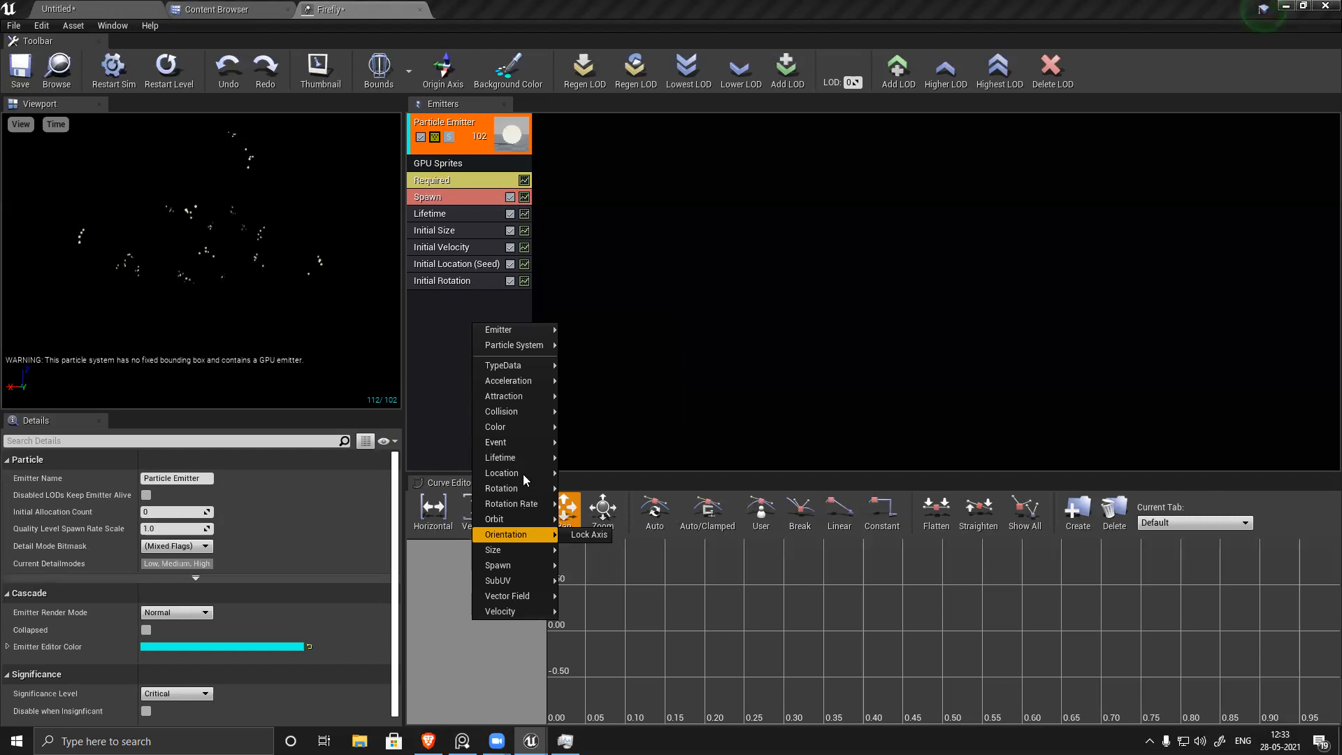
mouse_move(523, 474)
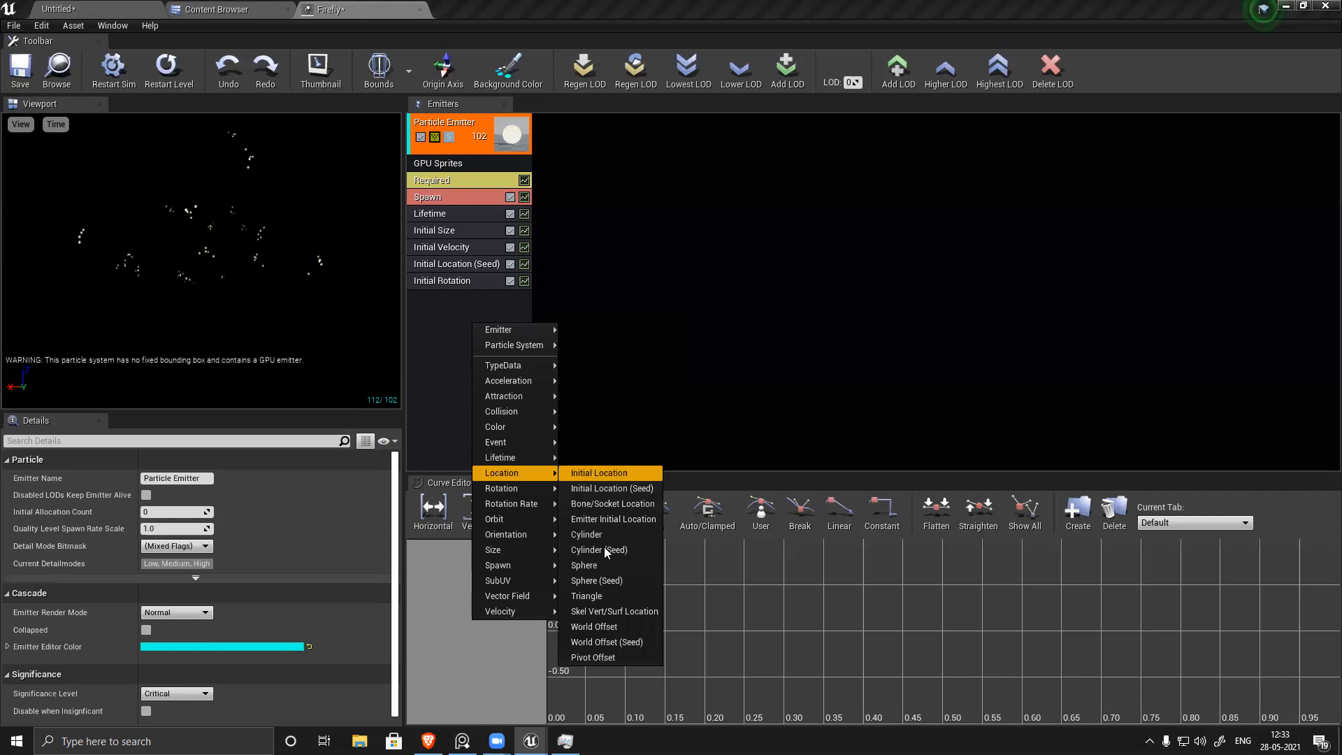
left_click(605, 572)
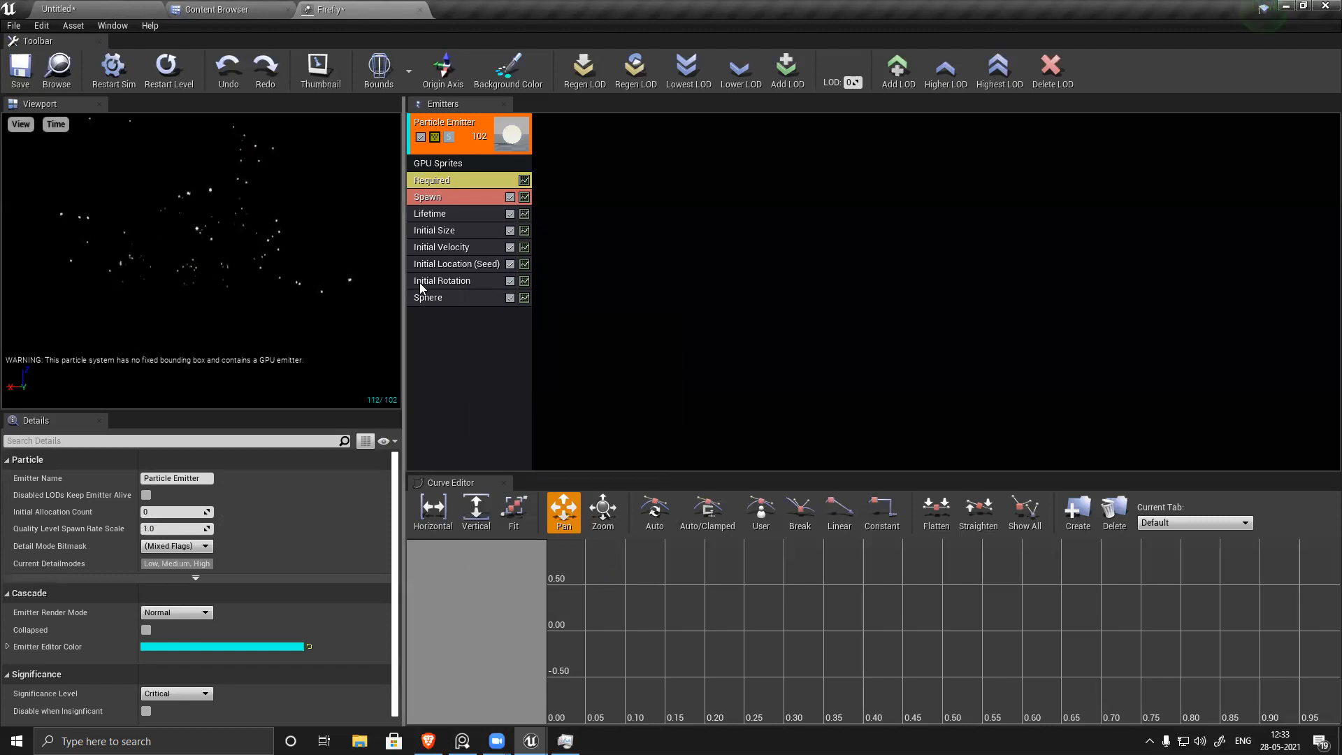
left_click(467, 296)
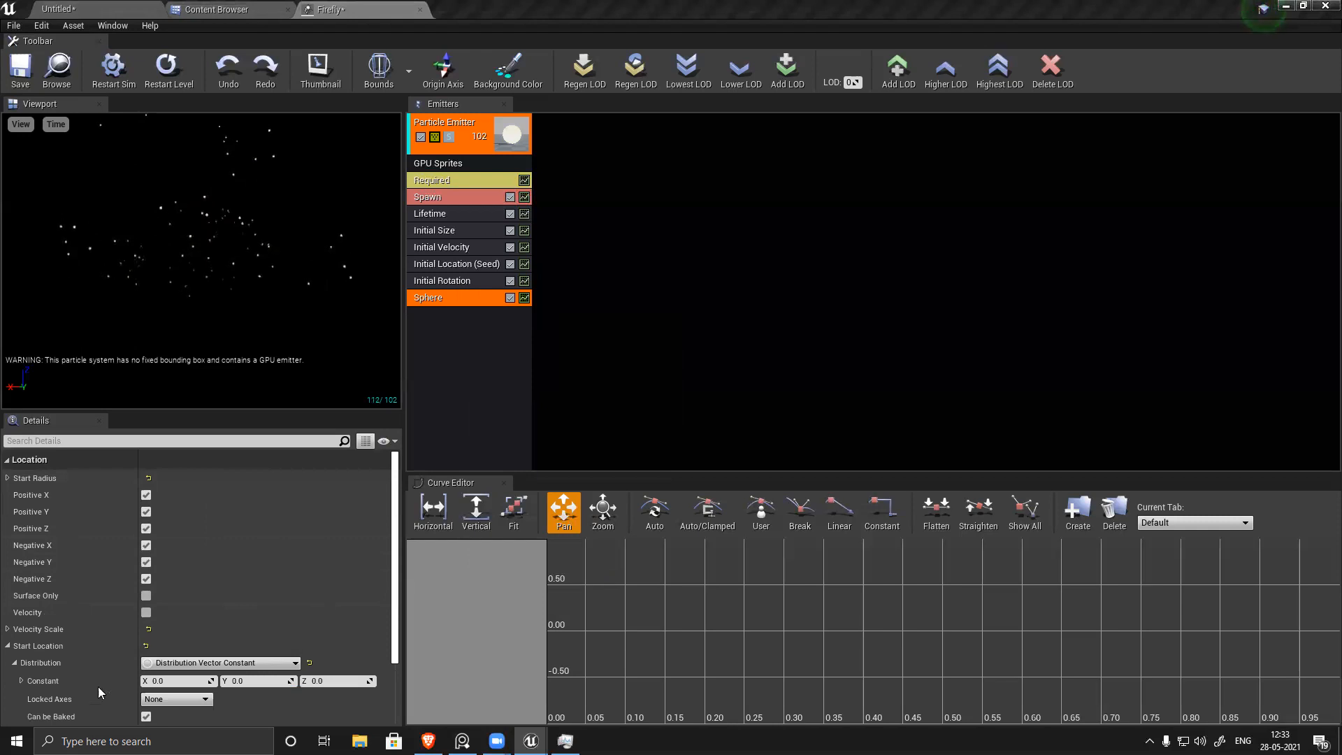
left_click(8, 478)
left_click(15, 495)
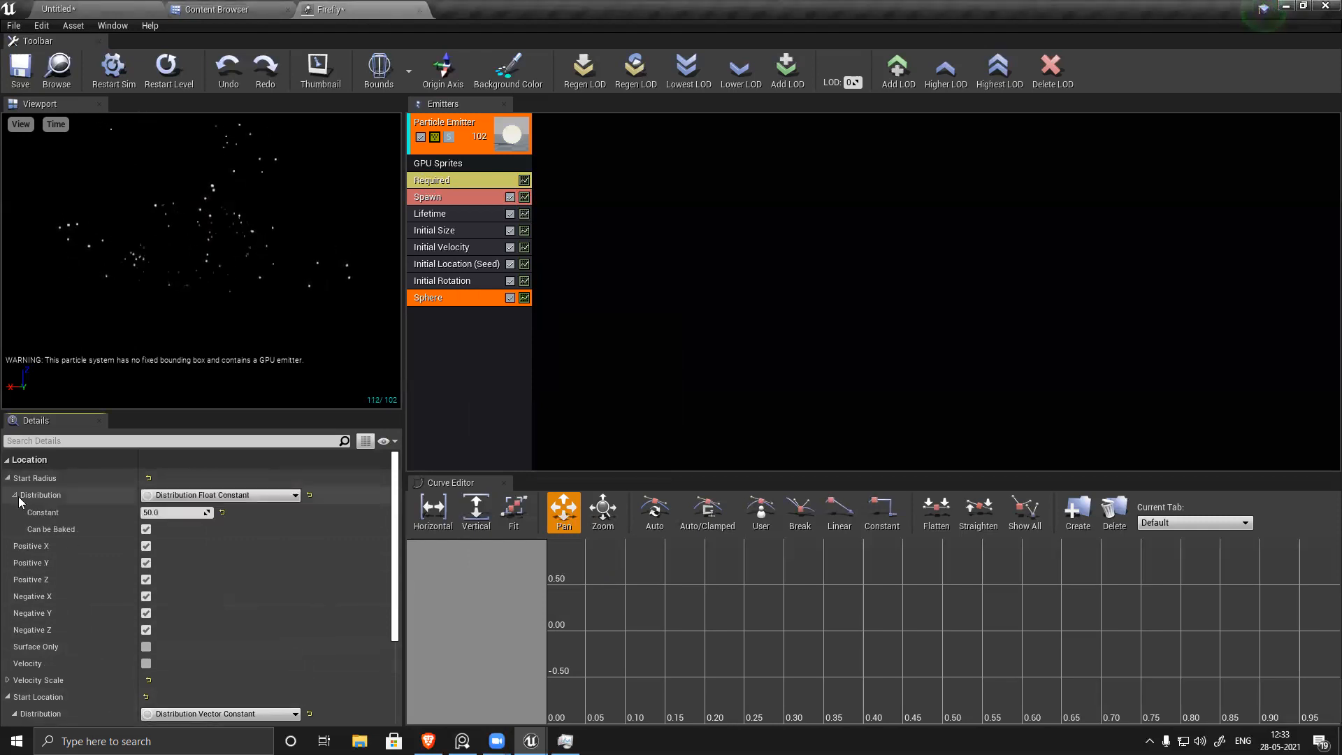
scroll(344, 622, "down", 2)
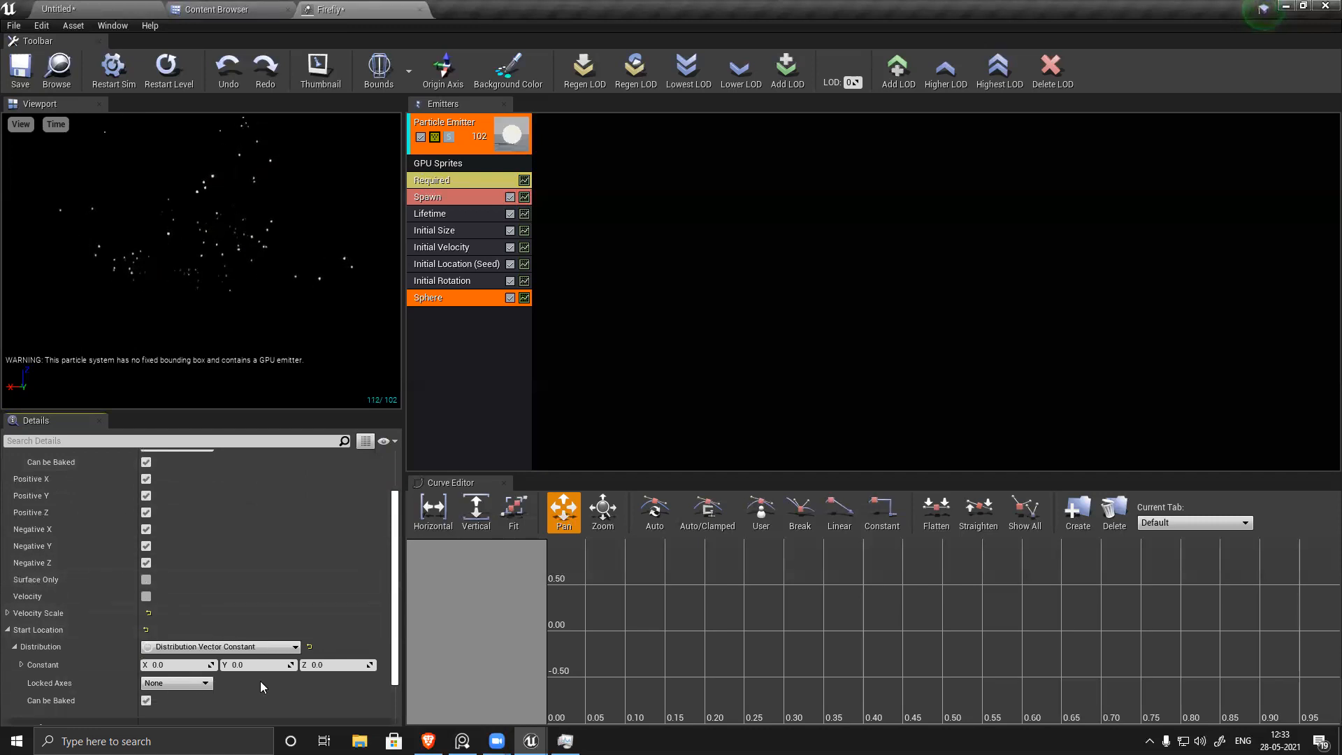
scroll(289, 586, "down", 2)
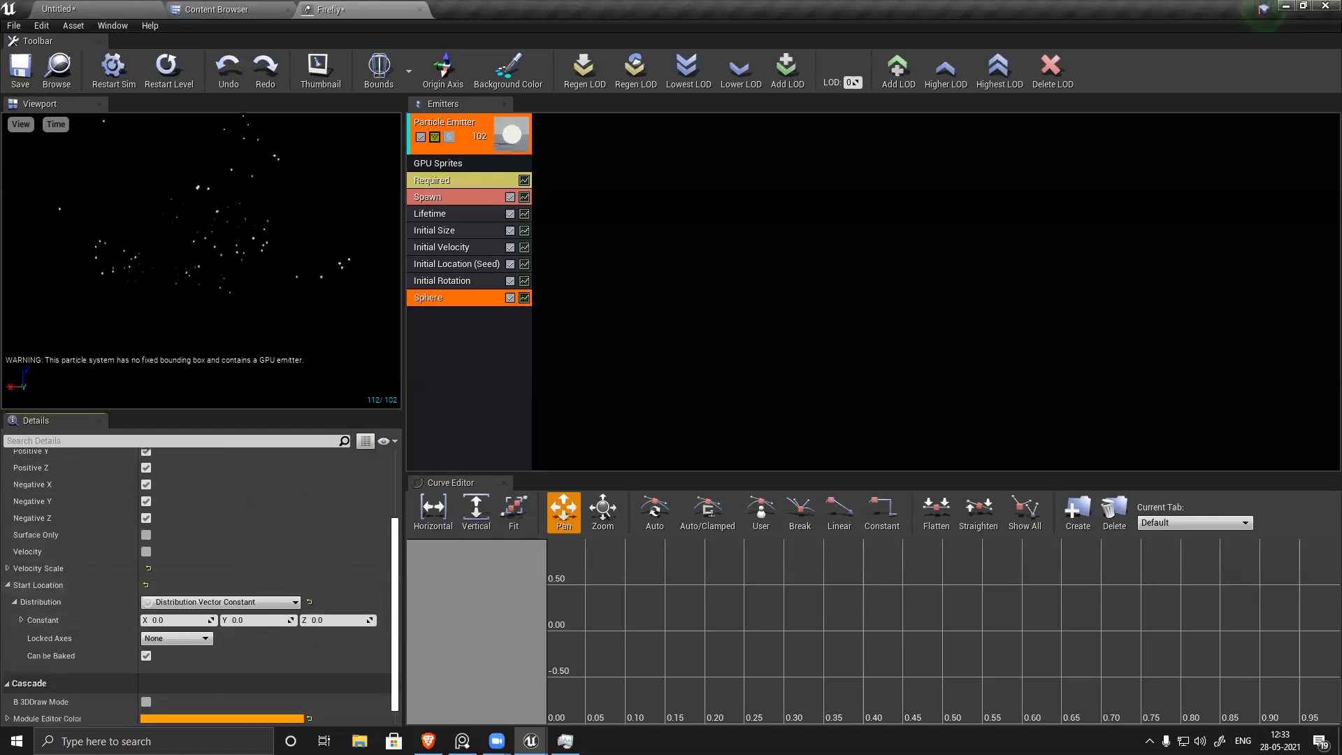
scroll(360, 597, "down", 1)
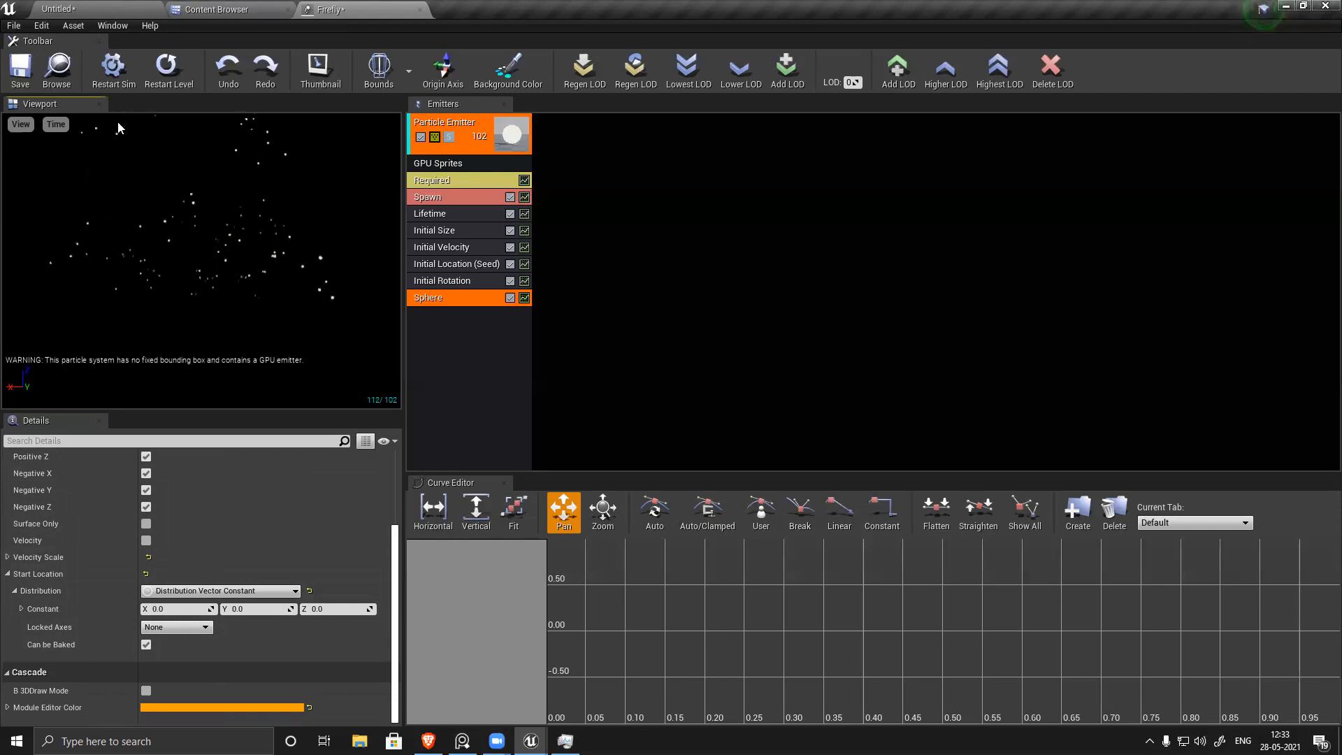
Step: Save the Firefly particle system, close its editor and save the other modified assets
left_click(20, 66)
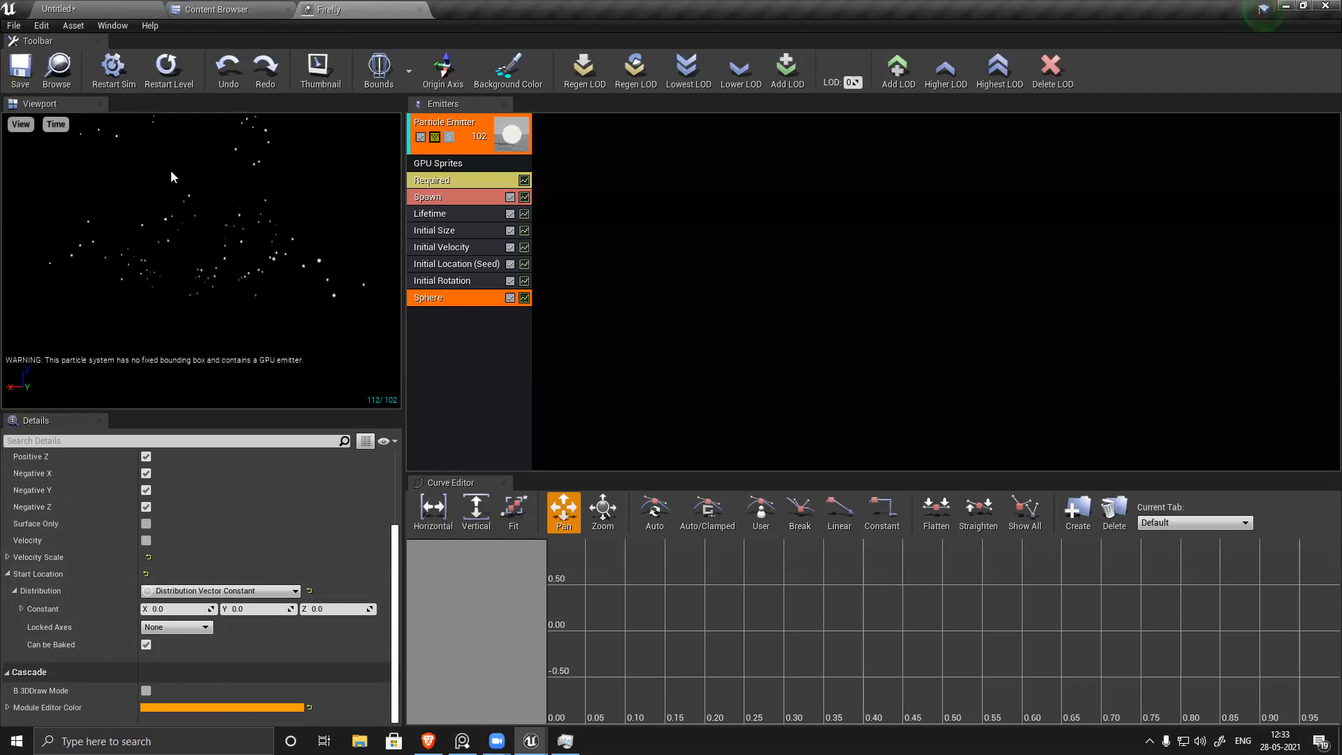
left_click(420, 9)
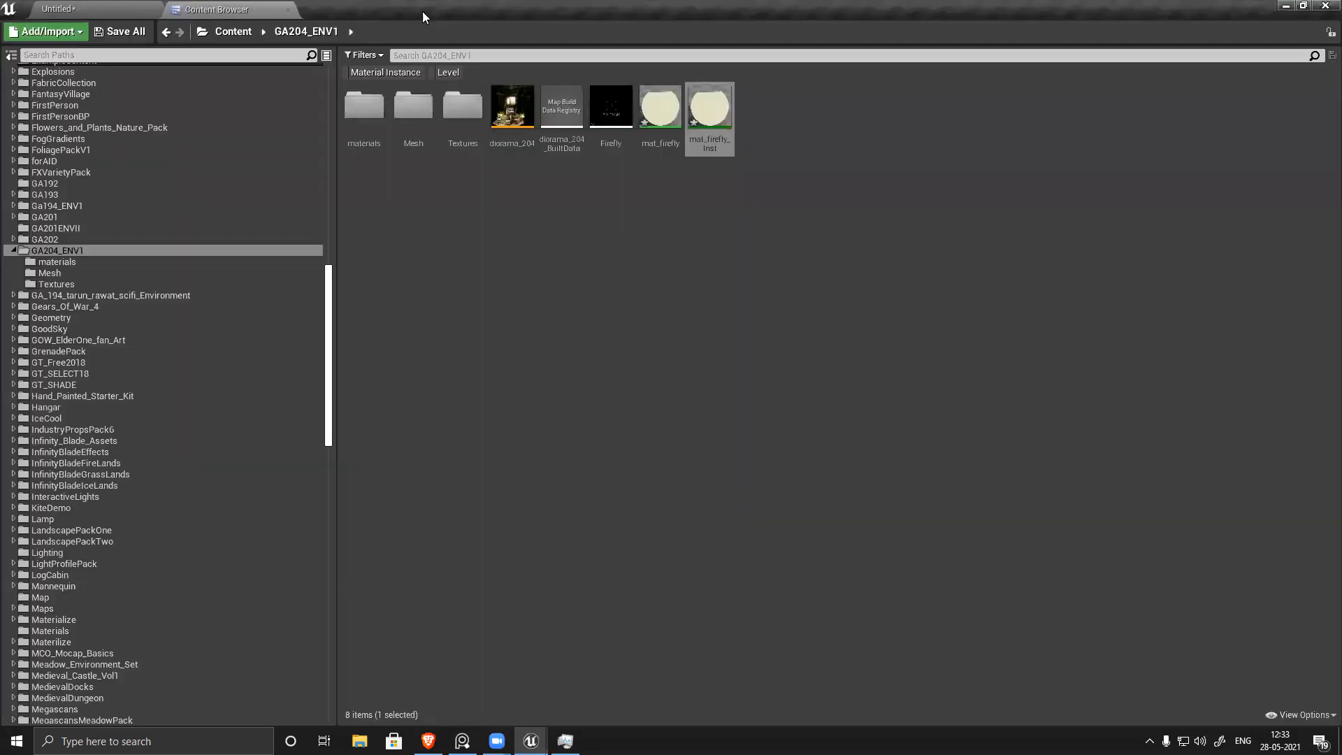
left_click(136, 31)
left_click(797, 500)
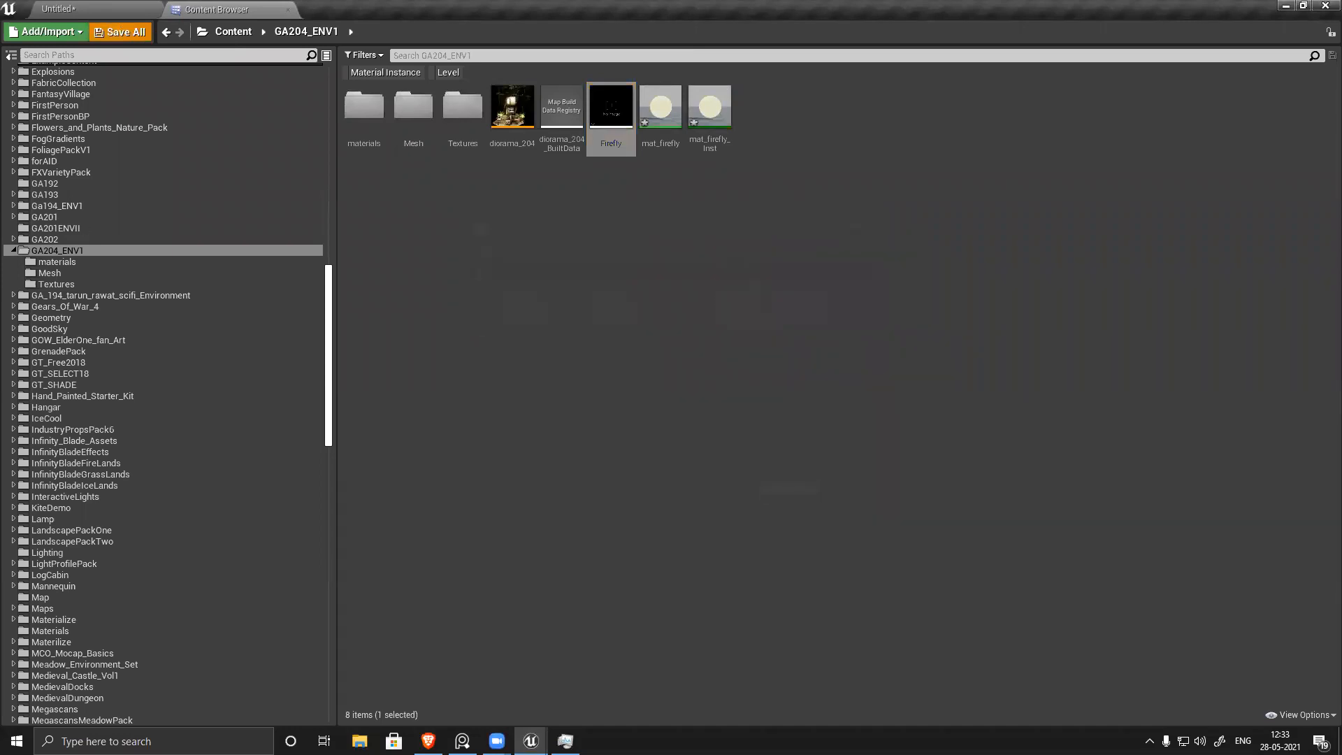
Step: Create a new level from the Default template without saving the untitled one, and switch the viewport to Lit mode
left_click(77, 9)
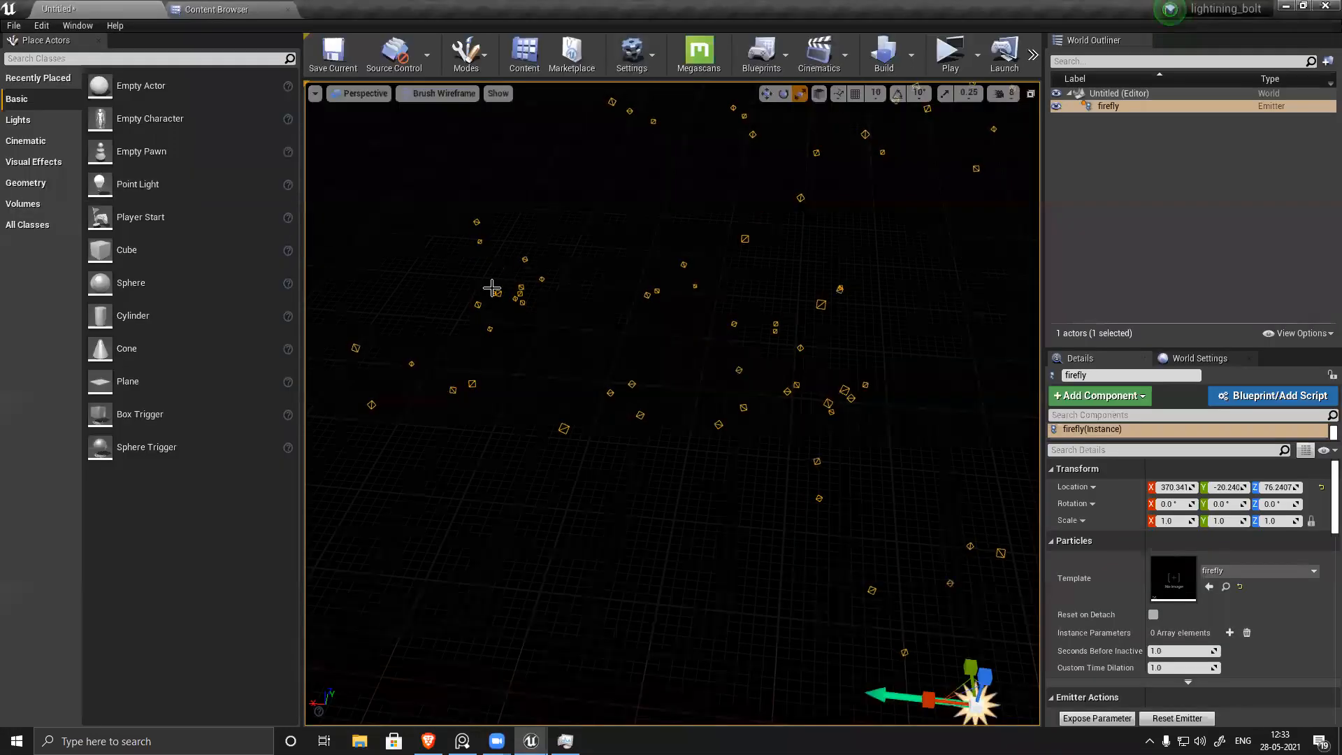
left_click(14, 25)
left_click(42, 48)
left_click(586, 303)
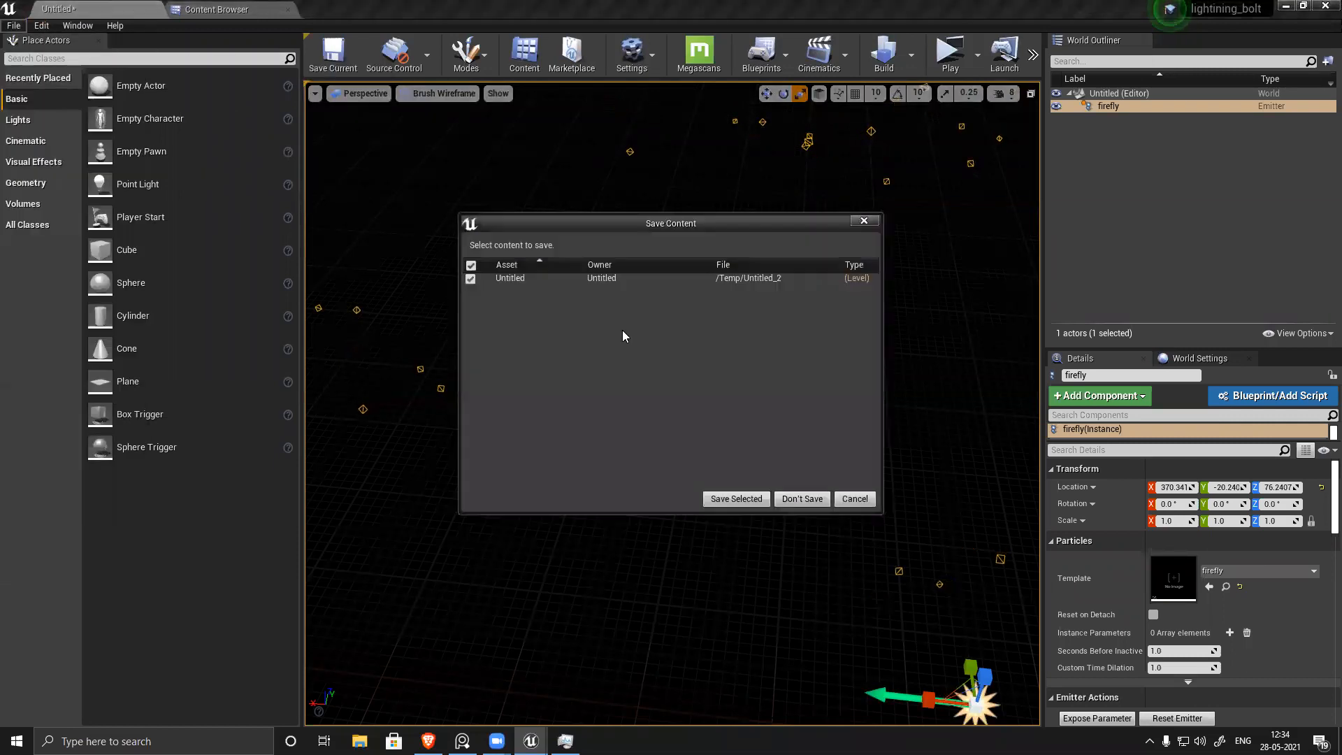
left_click(802, 499)
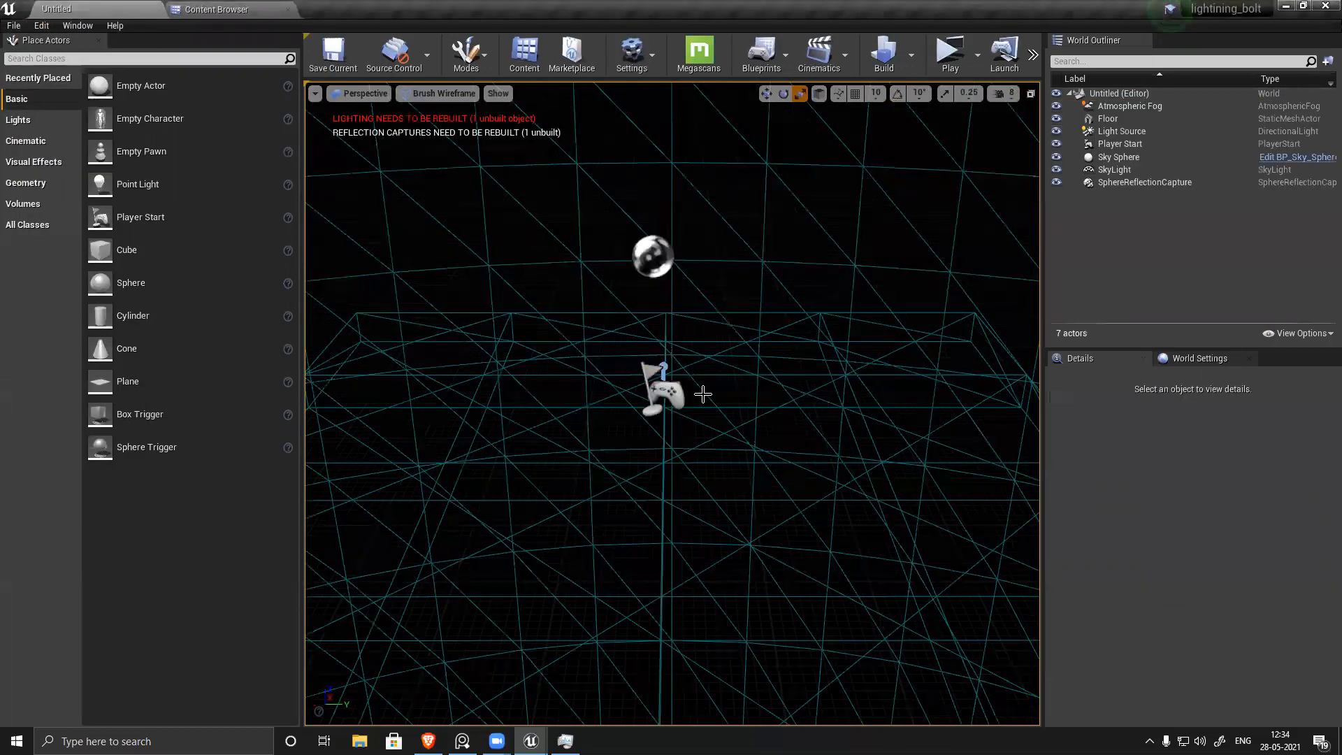
left_click(430, 93)
left_click(428, 122)
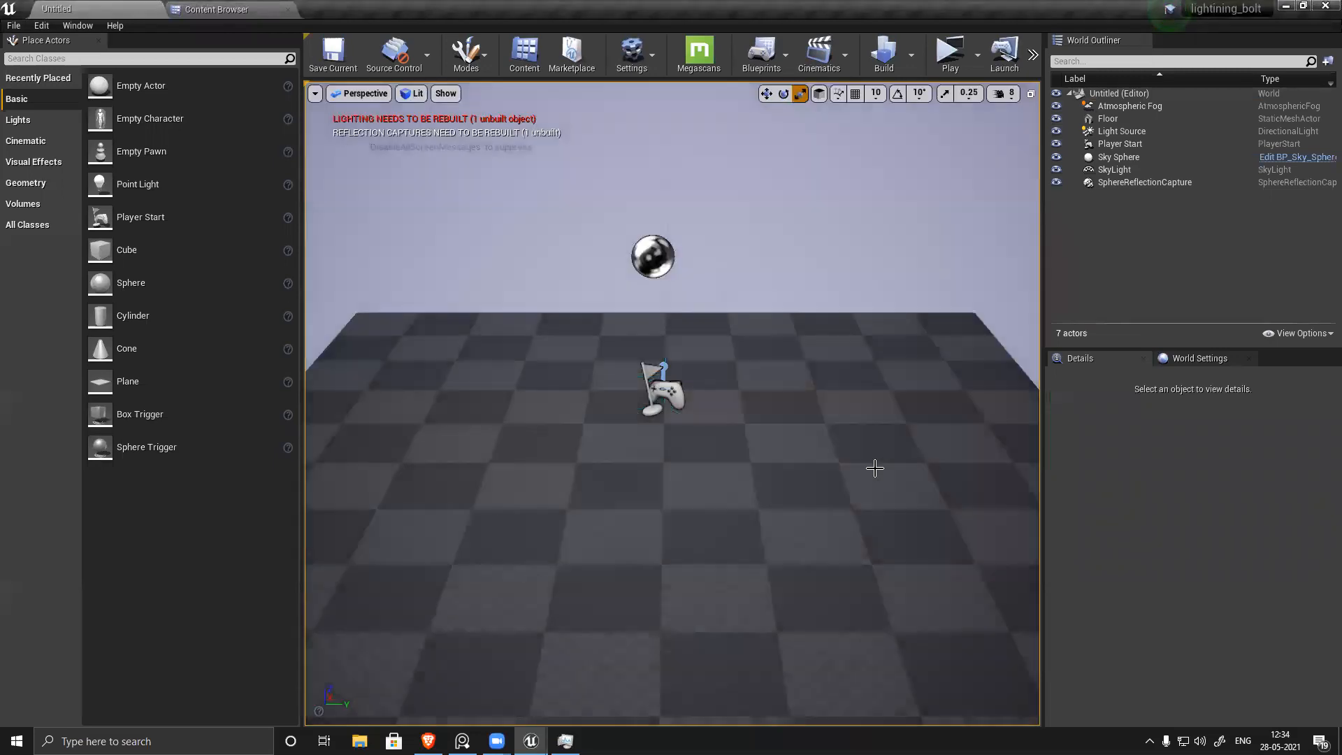
Step: Place the Firefly particle system from the GA204_ENV1 folder in the new level, near the player start
left_click(216, 9)
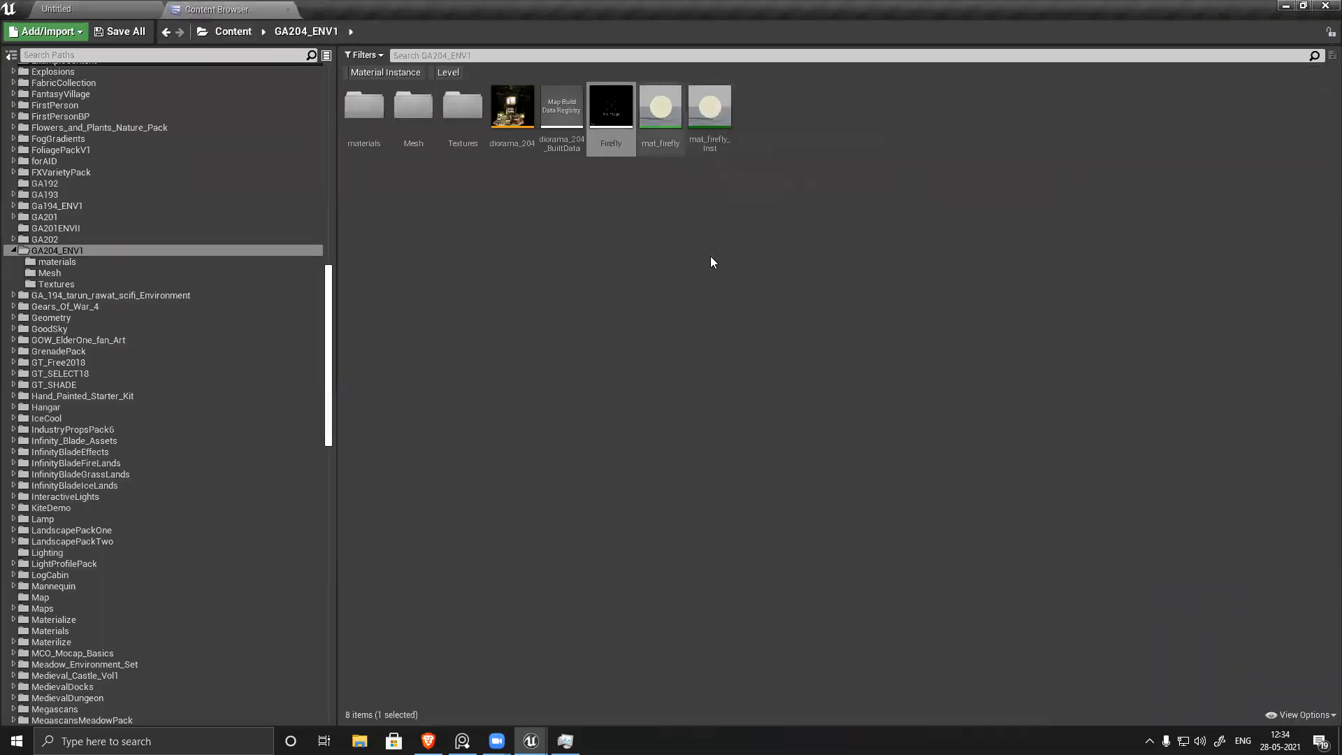
mouse_move(610, 105)
left_click_drag(611, 112, 641, 400)
key("w")
mouse_move(514, 505)
right_mouse_down()
mouse_move(498, 489)
mouse_move(514, 505)
right_mouse_up()
left_click(776, 351)
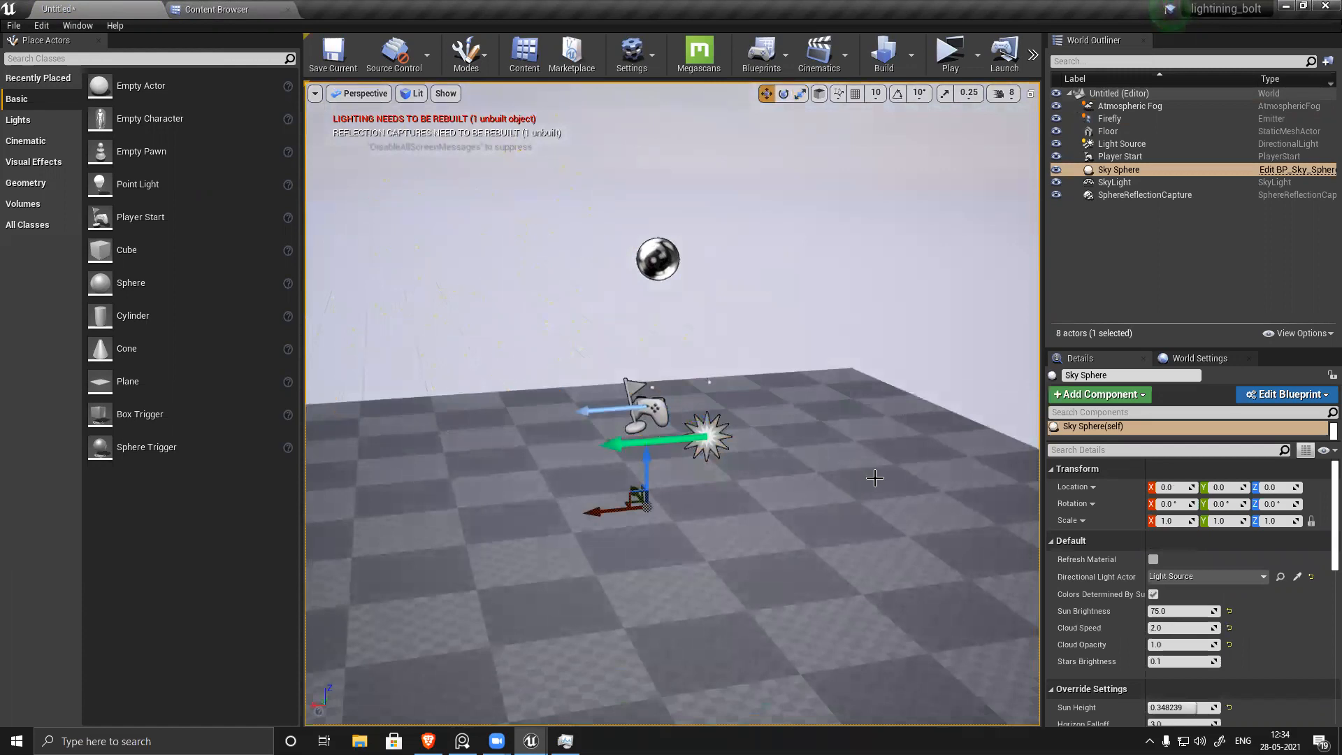
mouse_move(864, 477)
right_mouse_down()
mouse_move(864, 510)
mouse_move(873, 481)
right_mouse_up()
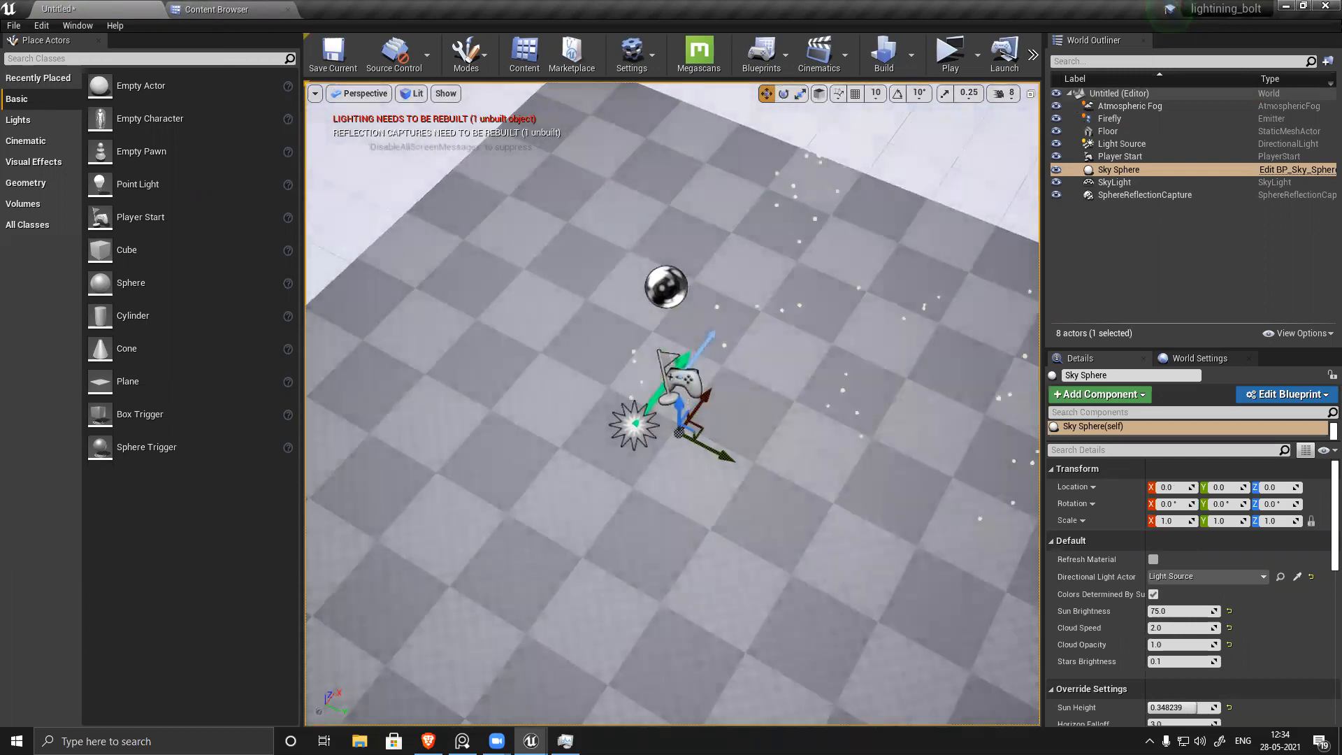
right_click_drag(728, 534, 769, 531)
scroll(732, 537, "down", 5)
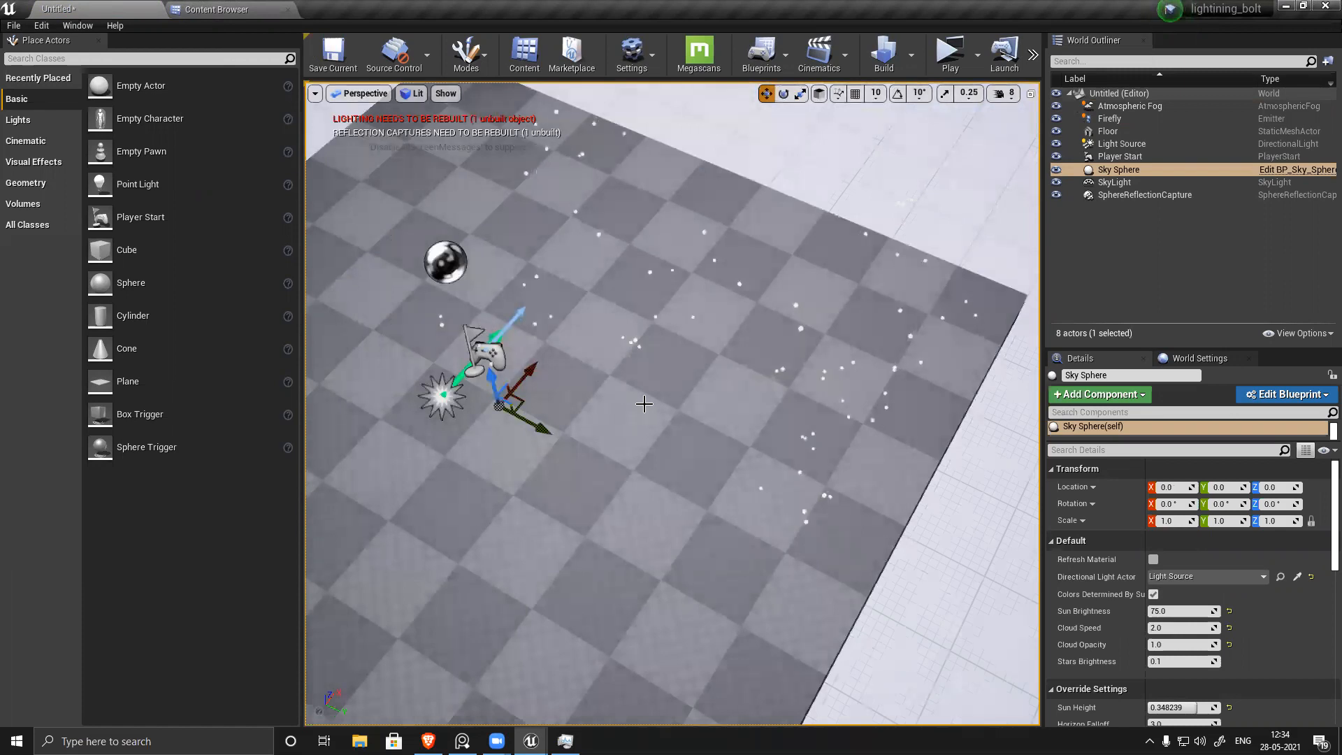
Step: Override emissive_color in the mat_firefly_inst material instance with a dark purple, hex sRGB 5F00ADFF
left_click(218, 7)
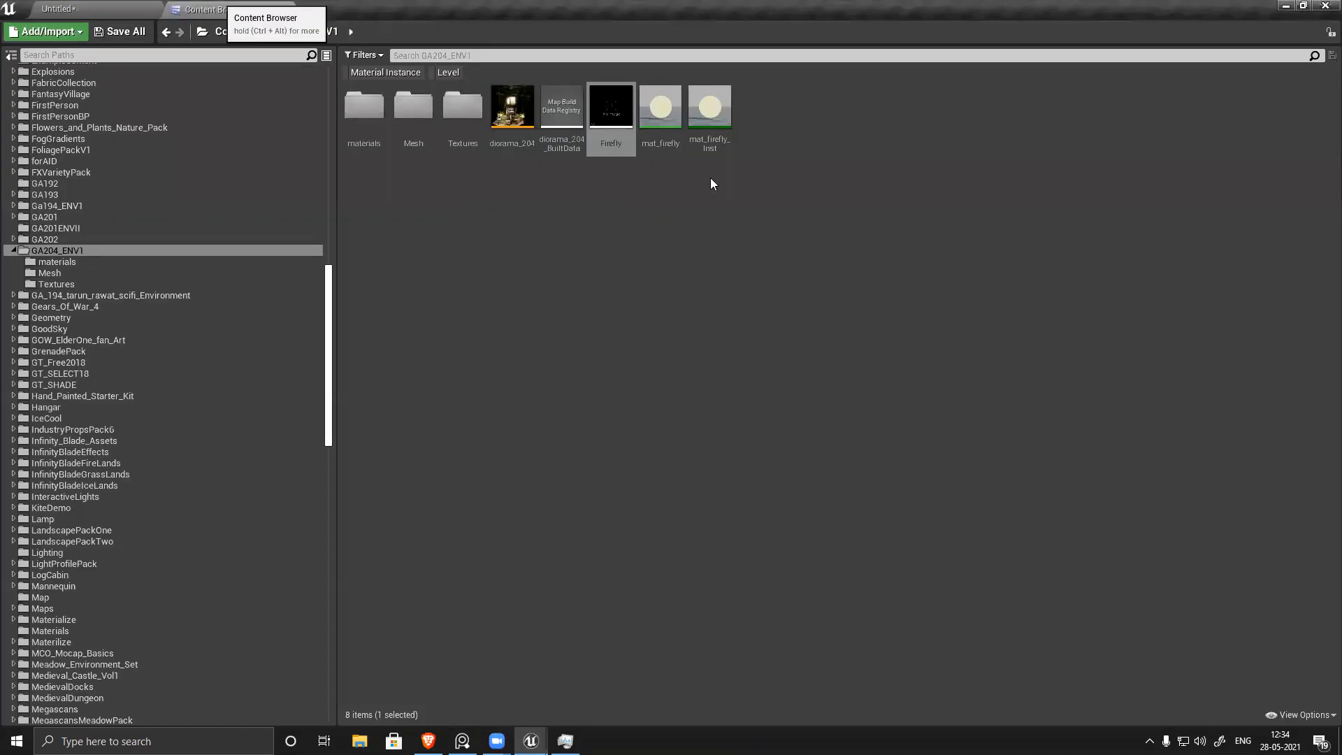
left_click(714, 107)
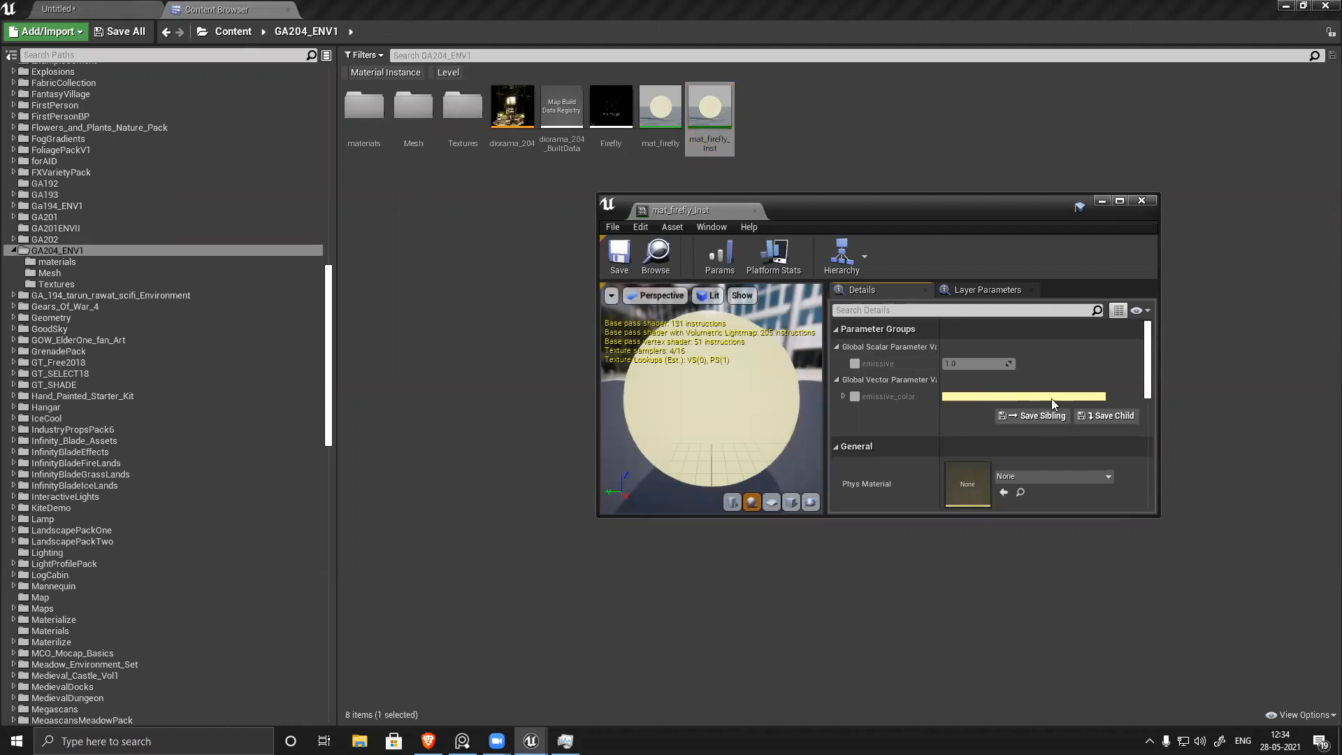
key("ctrl+Tab")
left_click(854, 396)
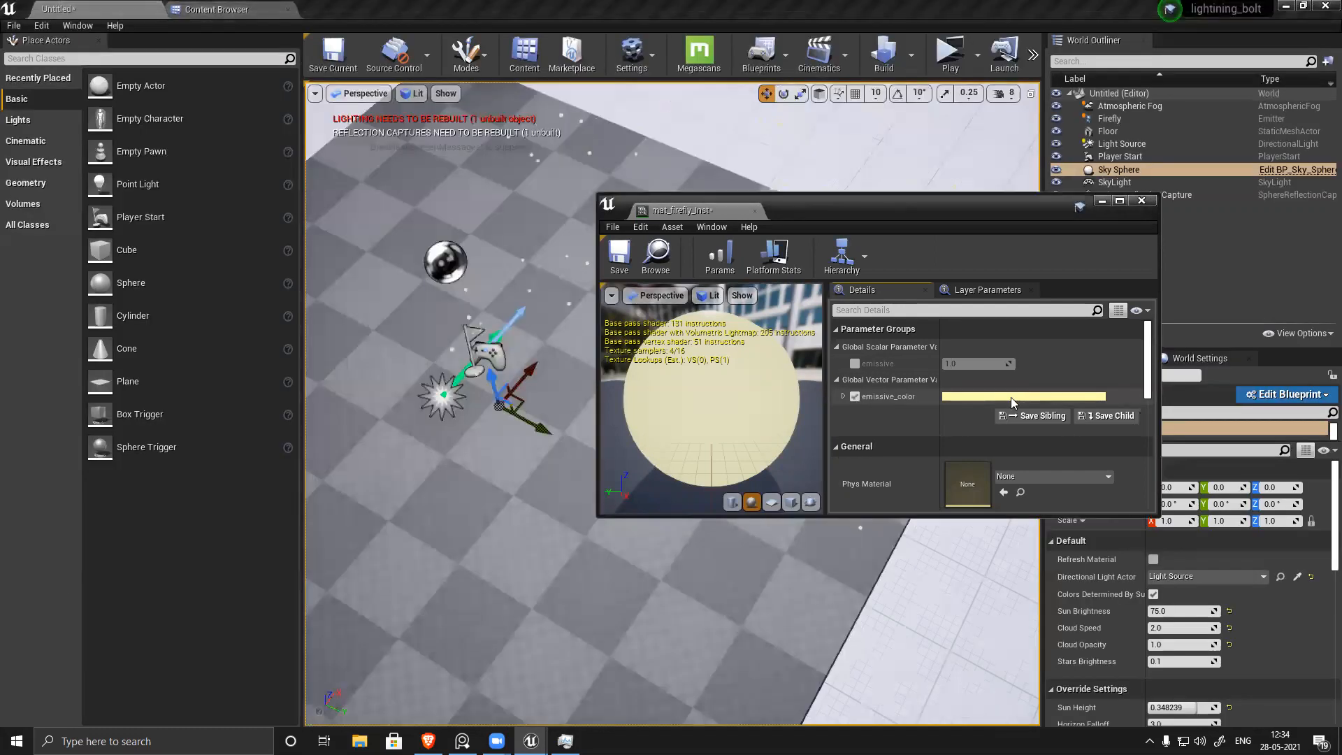
left_click(1097, 397)
left_click(1091, 428)
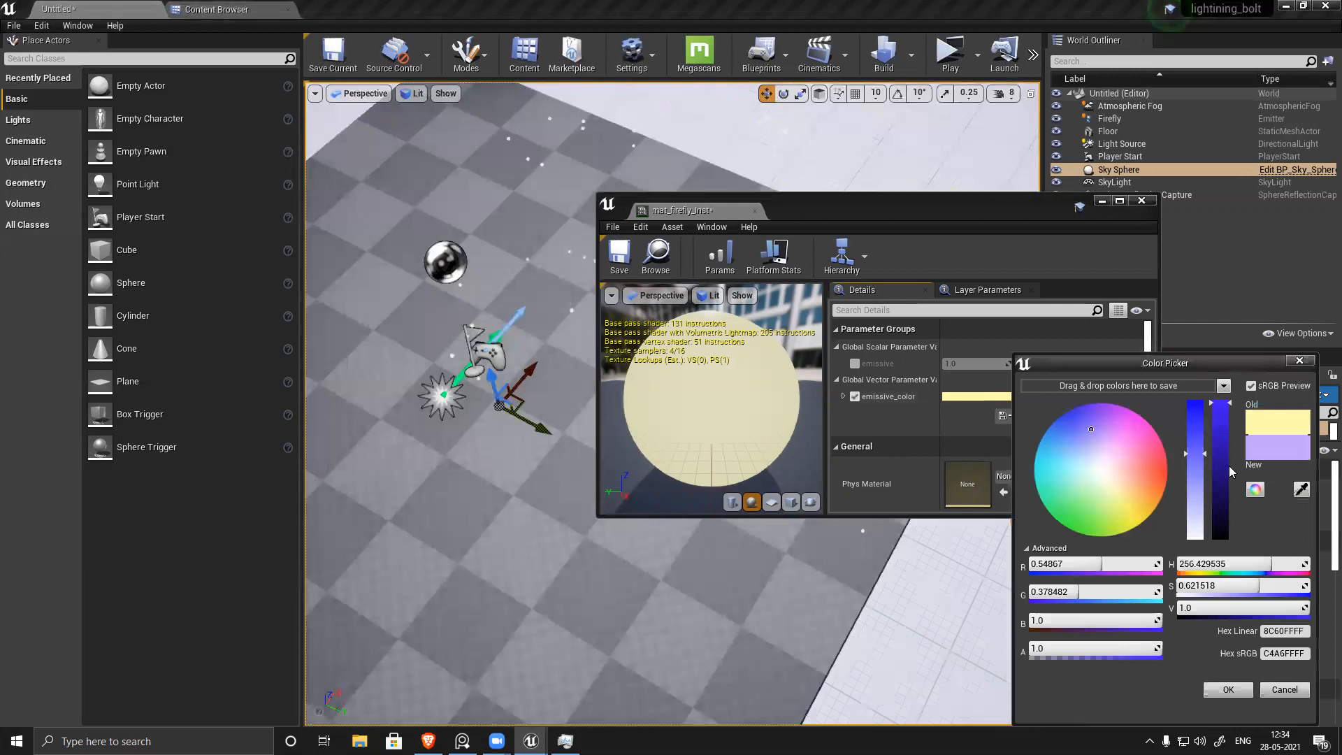
left_click_drag(1223, 495, 1202, 389)
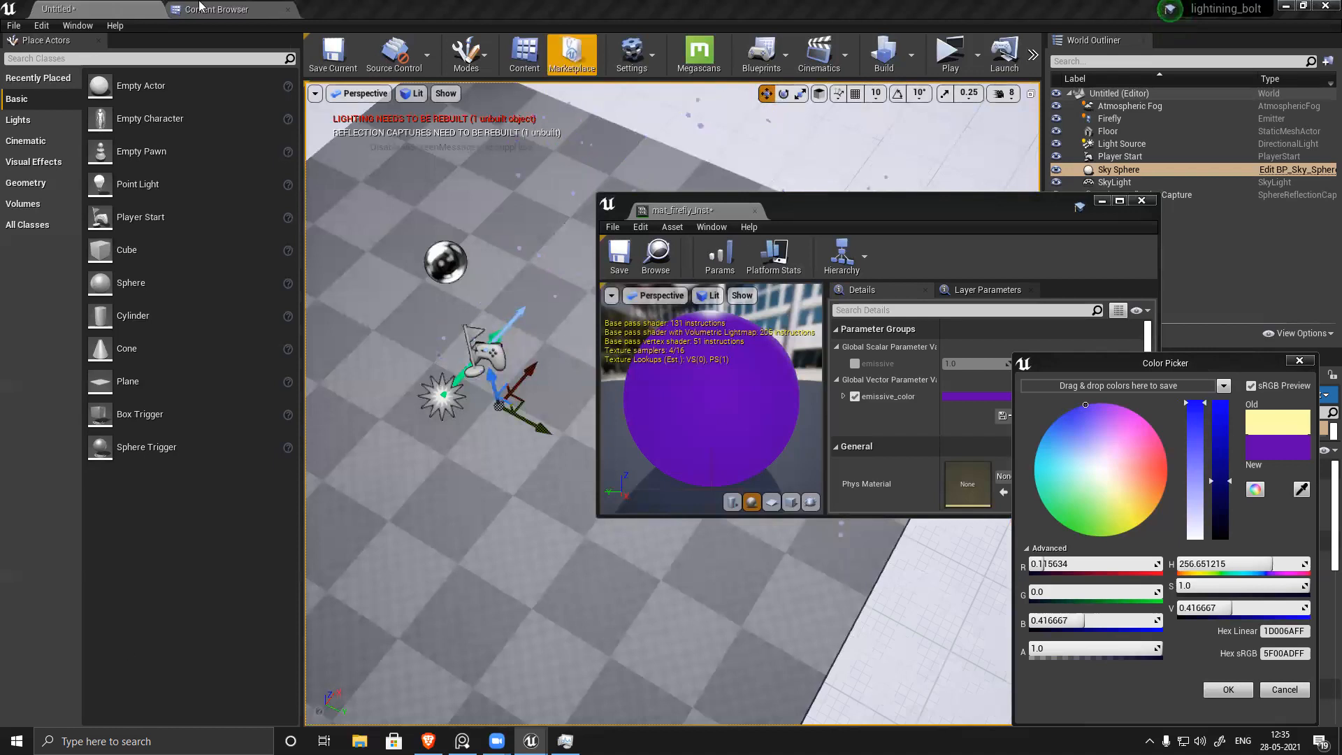
Step: Enable Use Legacy Emitter Time in the Firefly particle system's Required module and return to the level
double_click(612, 115)
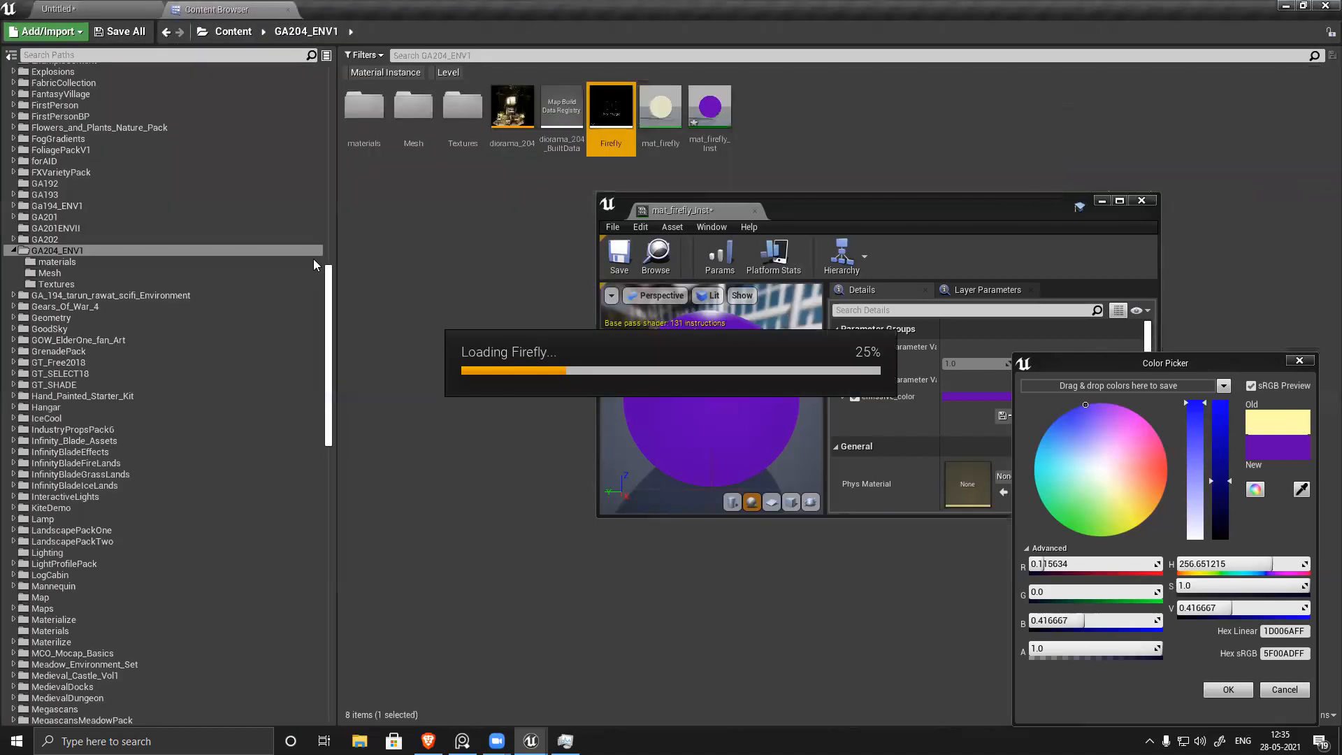
left_click(458, 162)
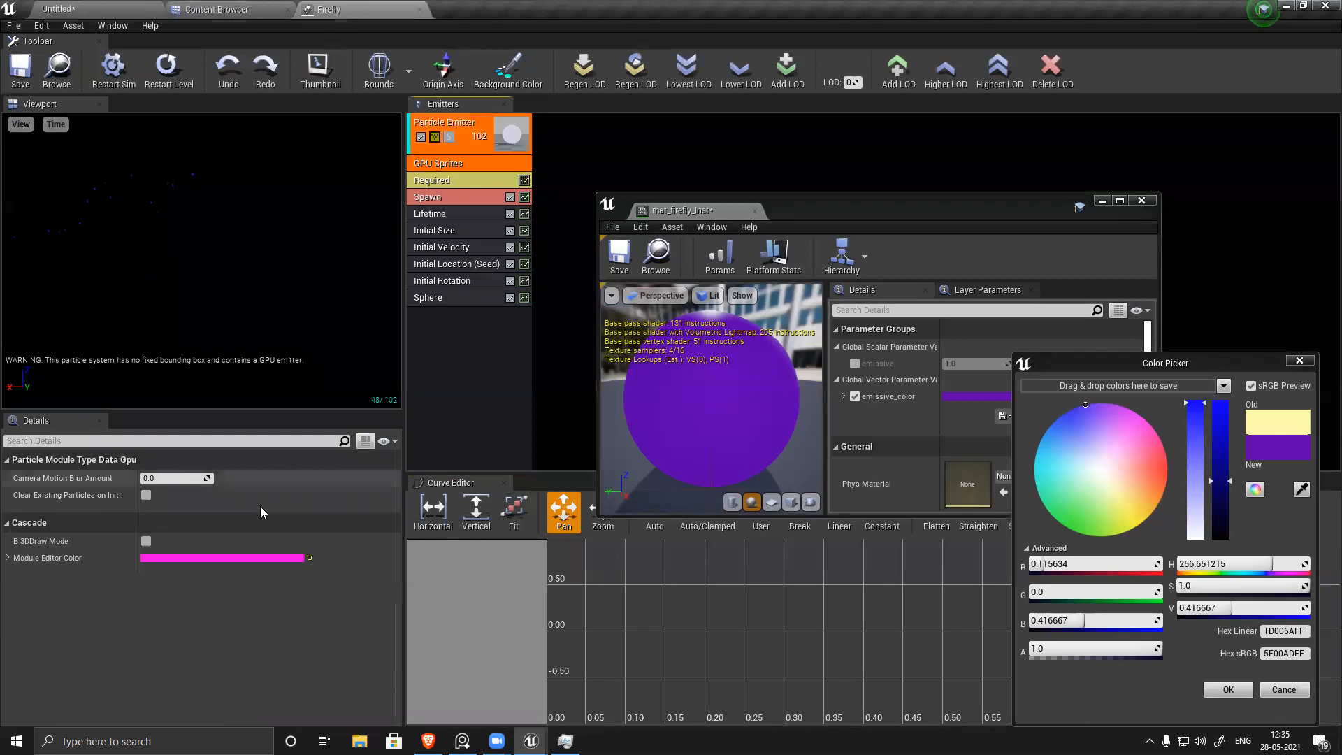
left_click(451, 181)
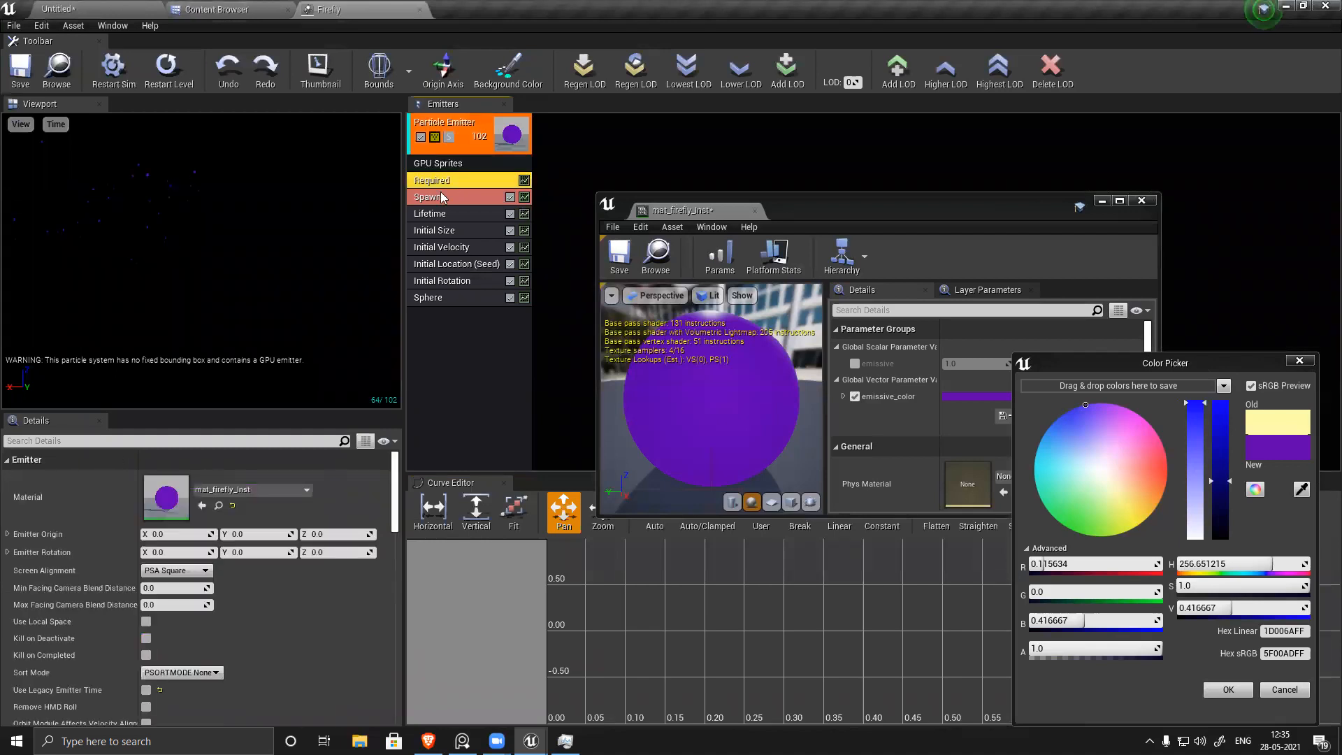
left_click(146, 690)
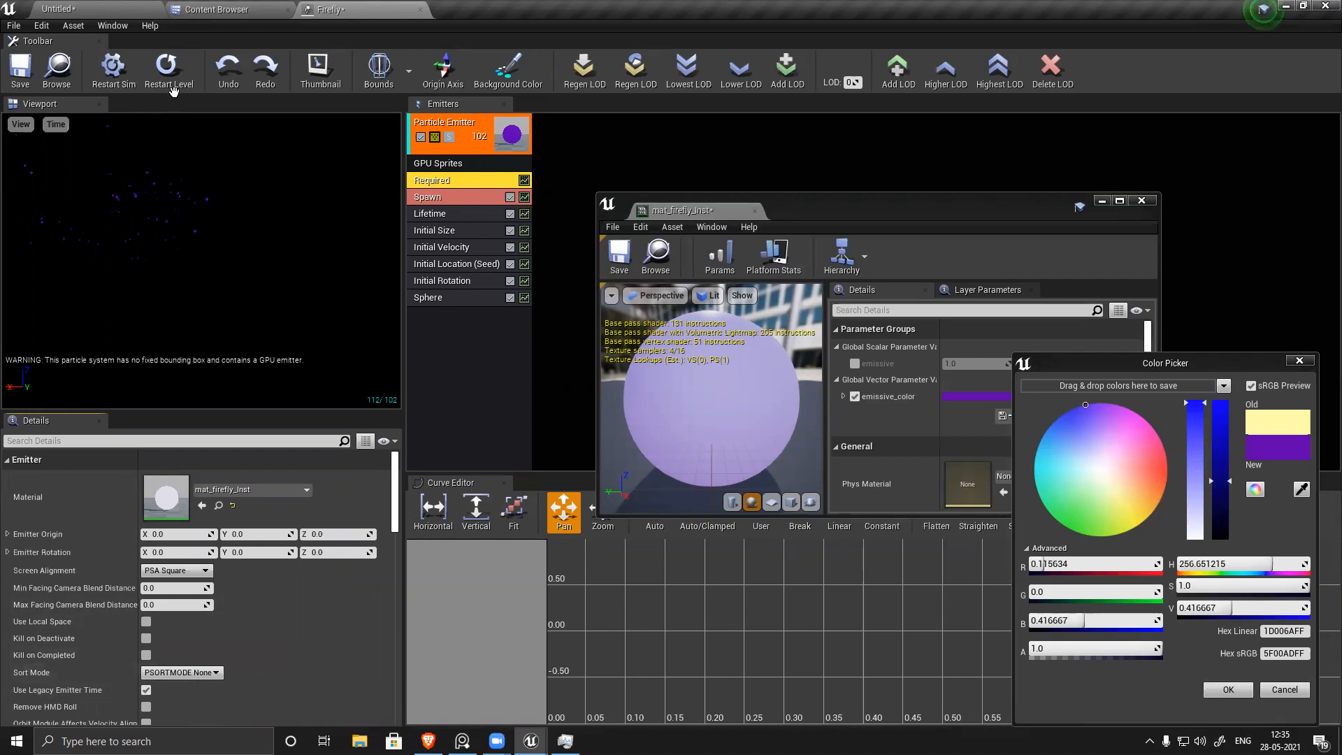
left_click(59, 9)
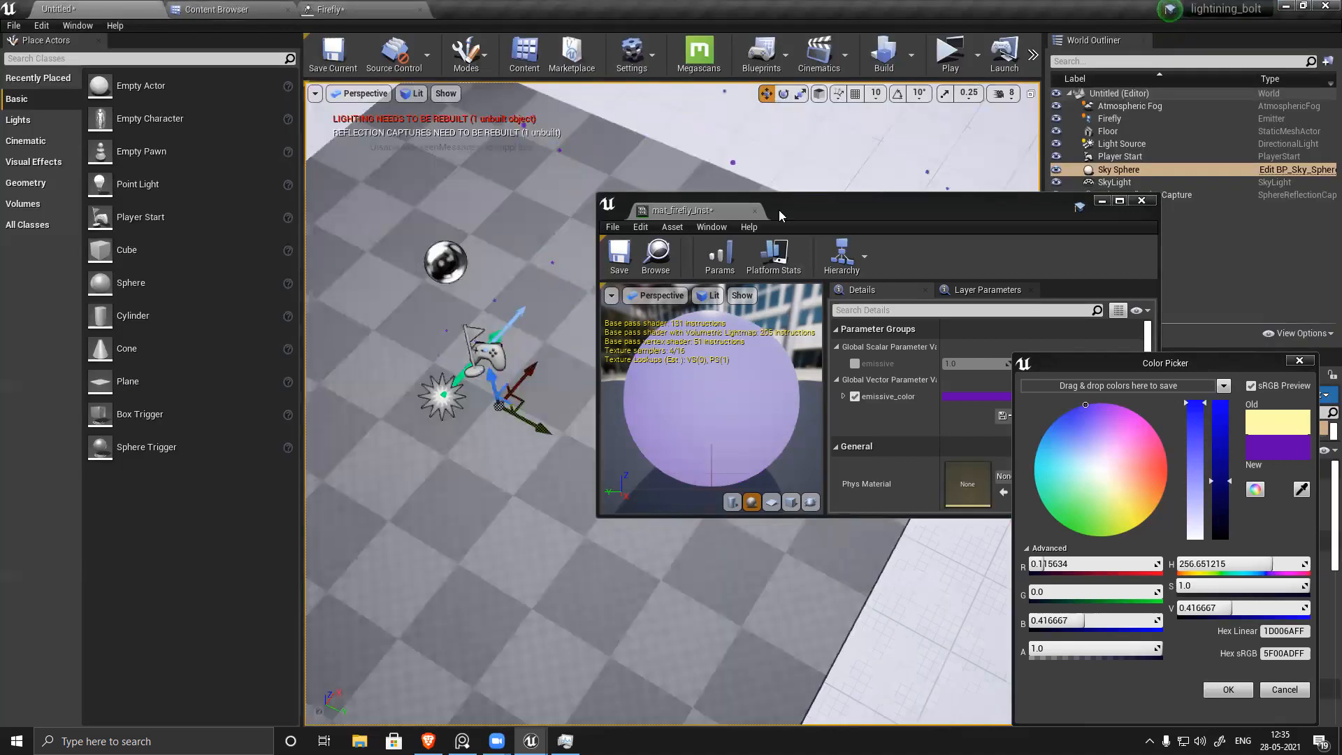
Step: Override the emissive parameter in mat_firefly_inst with about 227 and close the material instance
left_click_drag(699, 217, 886, 281)
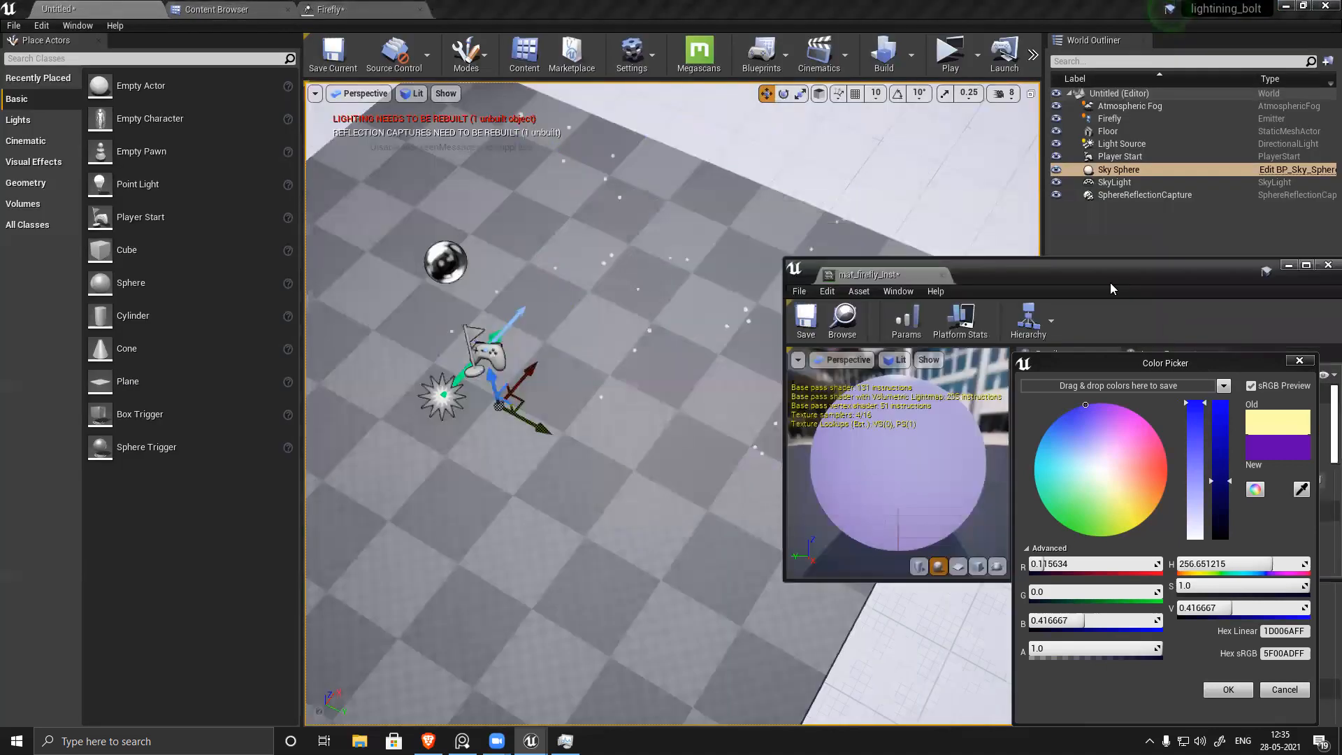
left_click_drag(1112, 287, 755, 299)
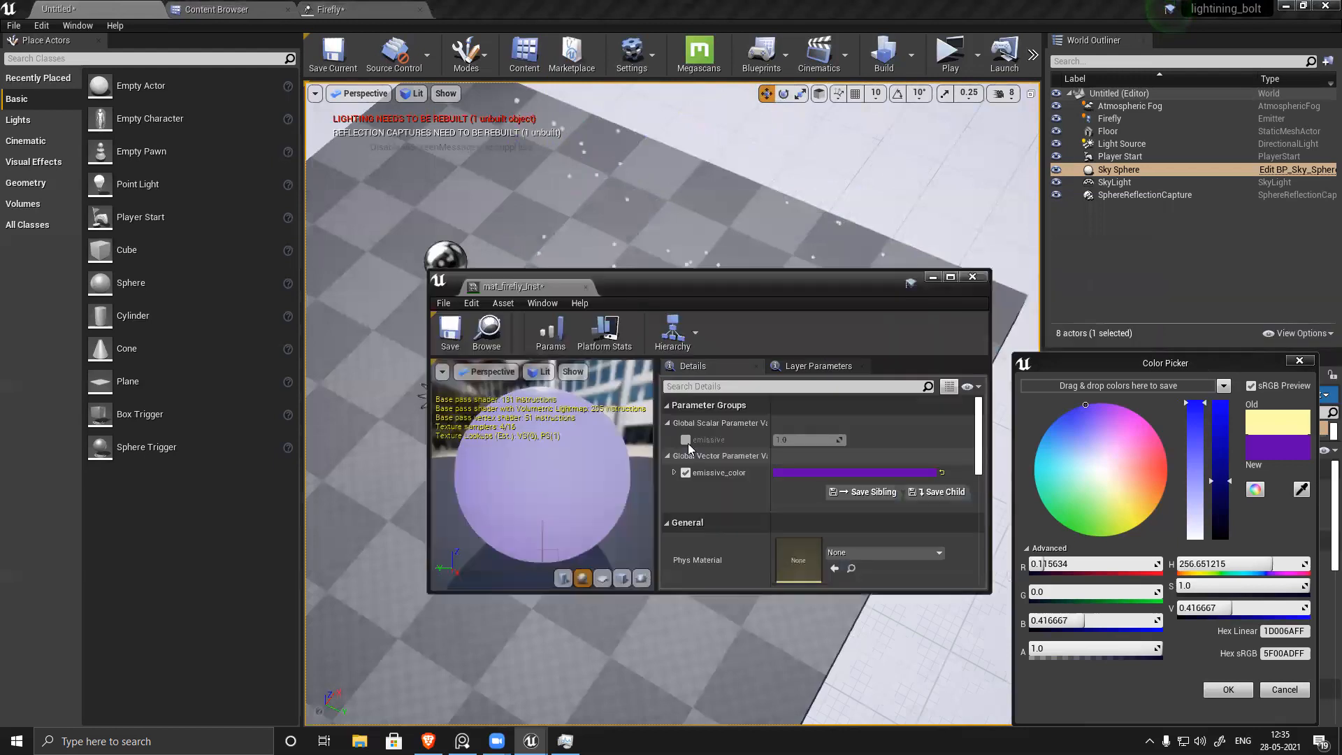
left_click(797, 440)
left_click_drag(797, 440, 909, 440)
left_click_drag(811, 440, 790, 440)
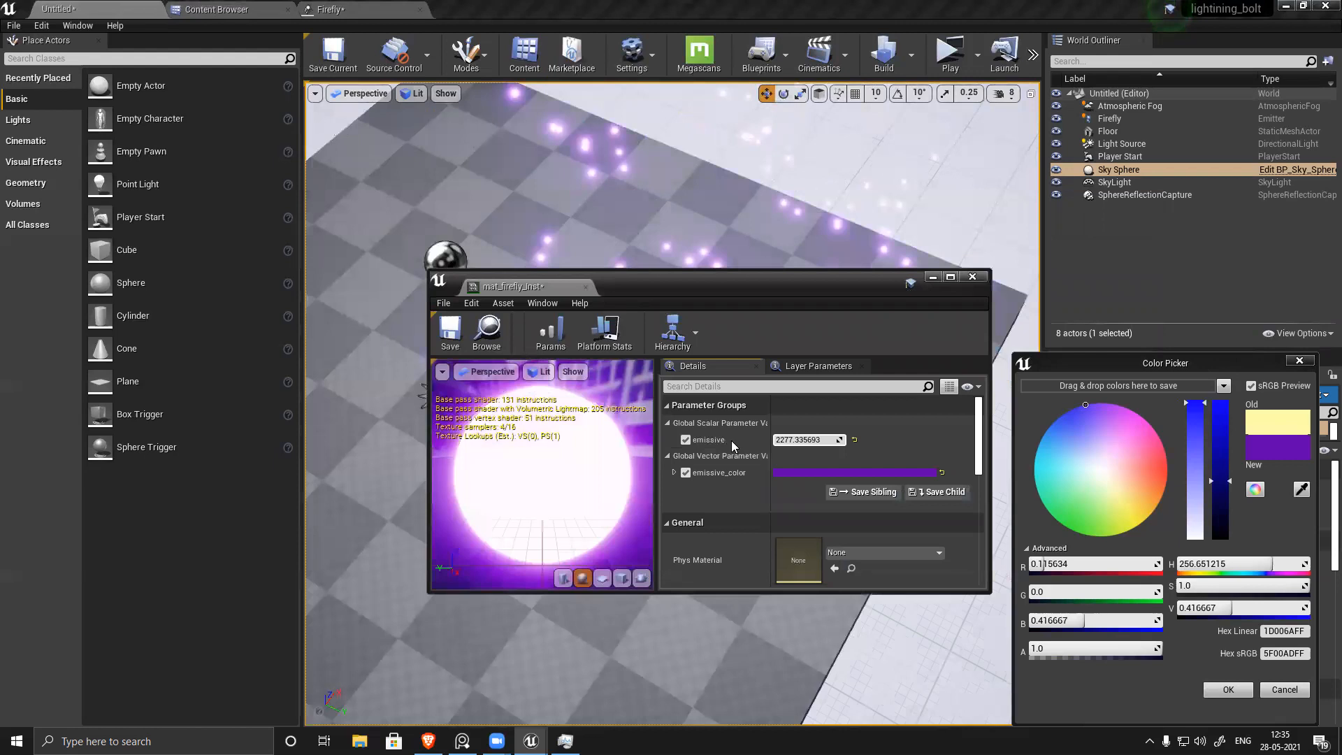
left_click_drag(727, 287, 381, 315)
left_click_drag(476, 465, 451, 468)
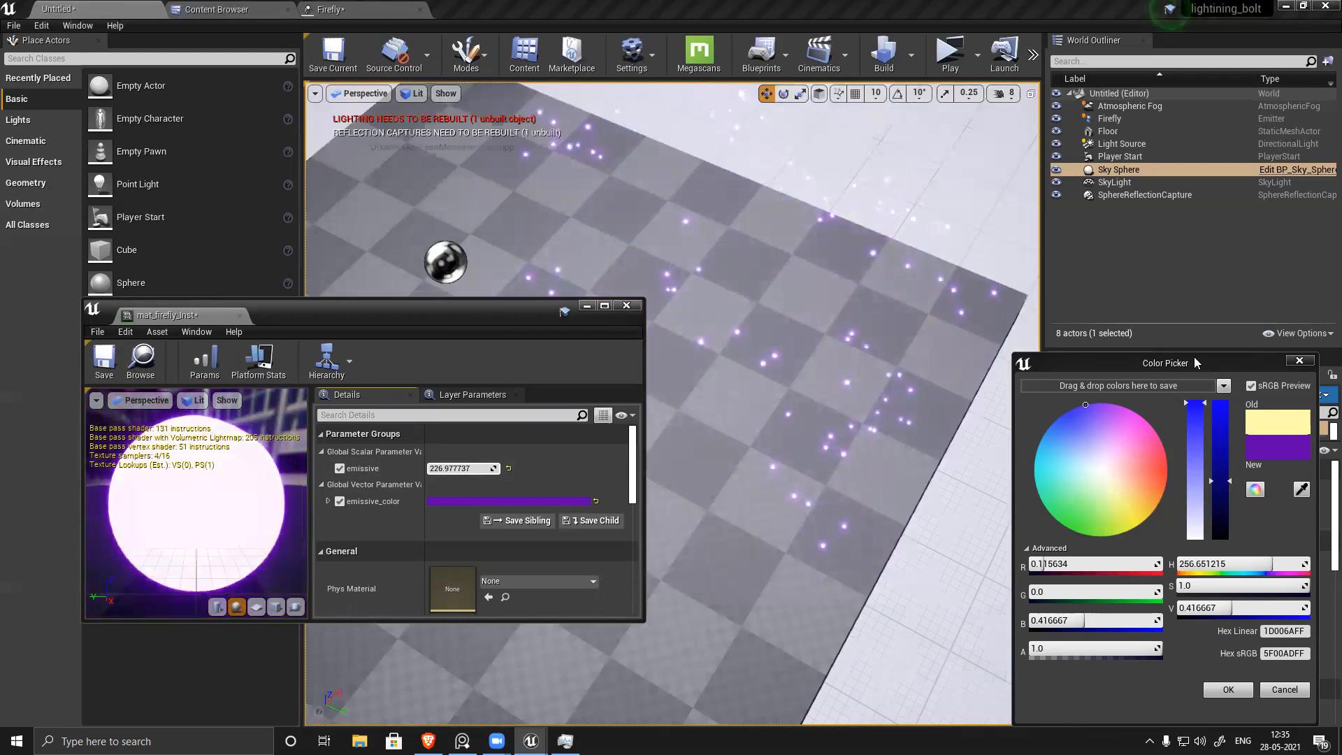
left_click(627, 305)
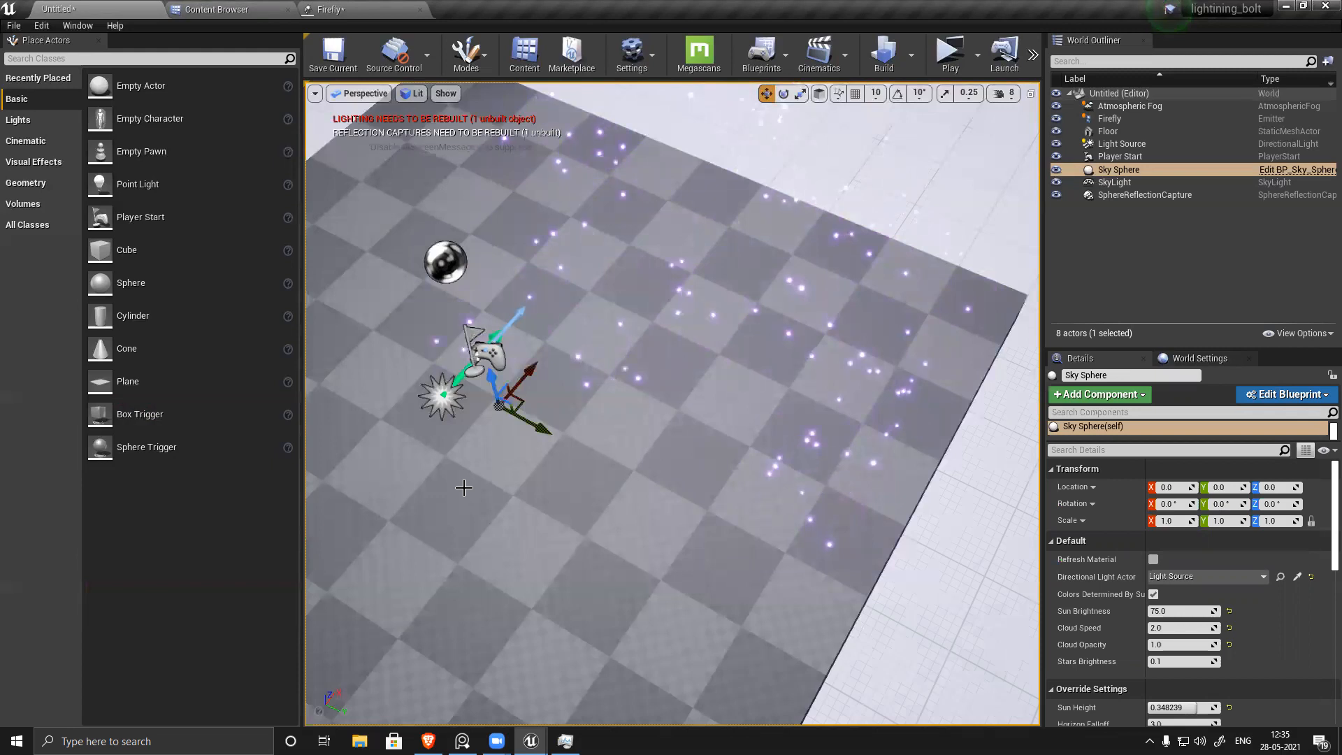
Step: Delete the firefly Texture Sample node that feeds the Opacity Mask in the mat_firefly material
right_click_drag(725, 453, 699, 433)
right_click_drag(646, 509, 617, 516)
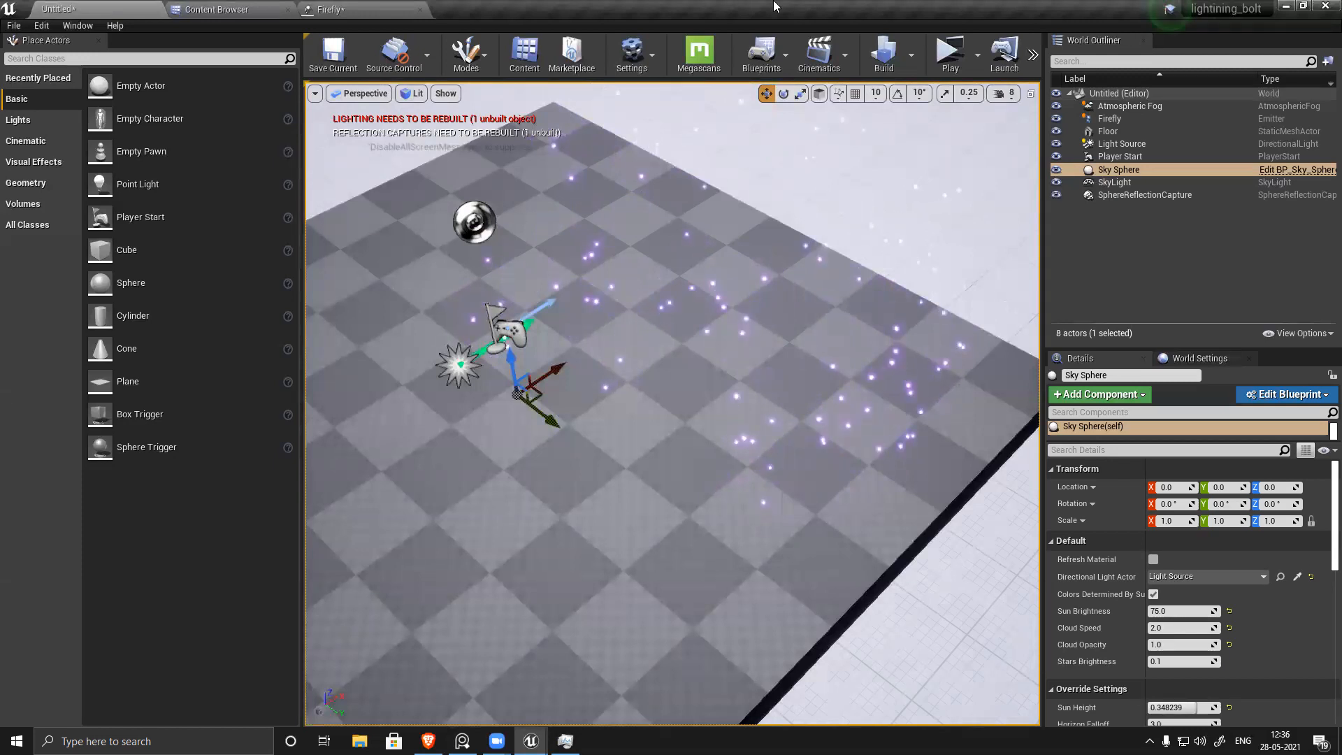
left_click(384, 7)
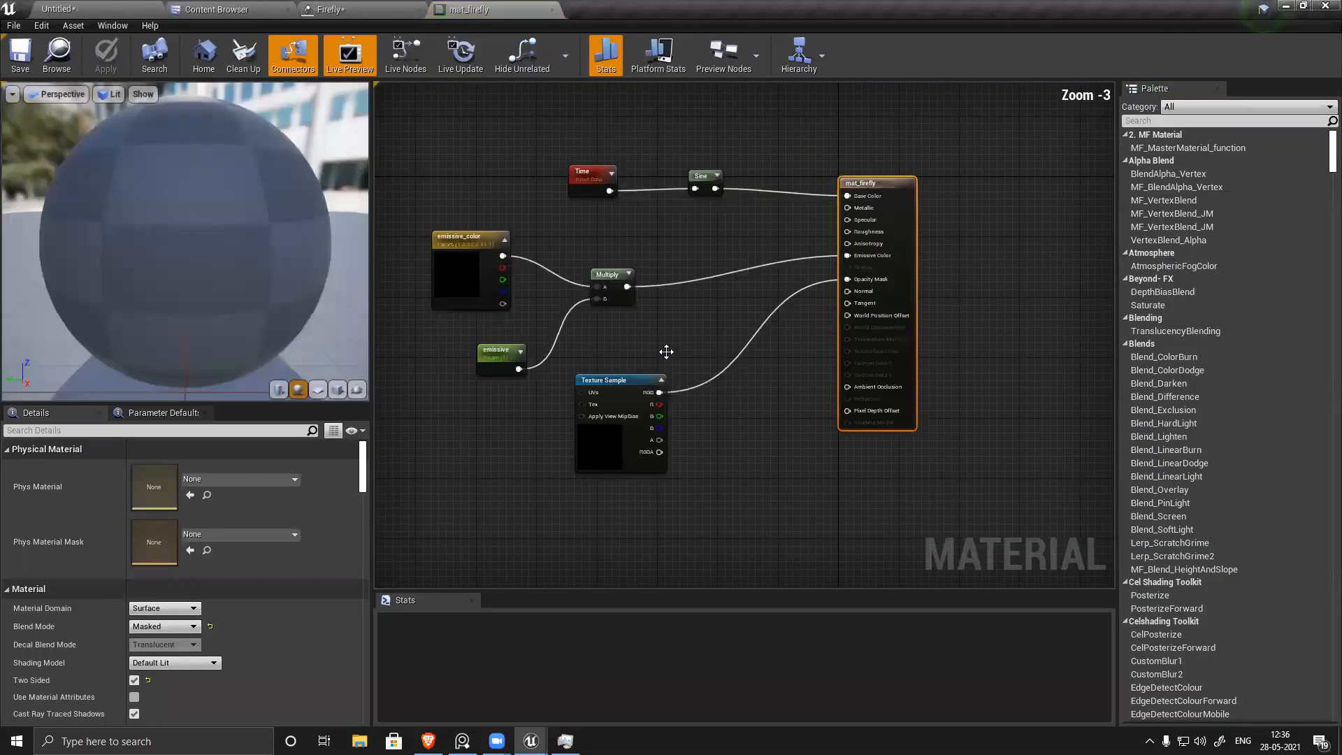
scroll(619, 396, "up", 2)
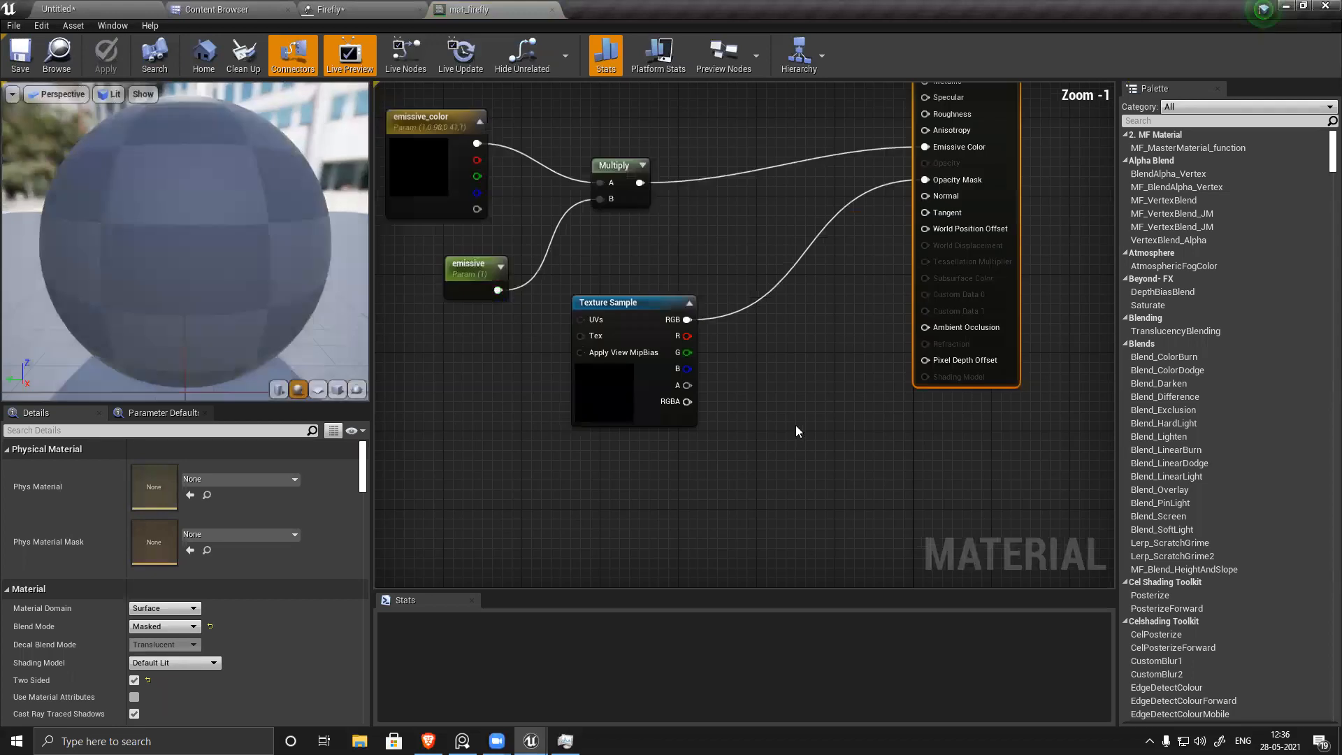
scroll(796, 427, "up", 1)
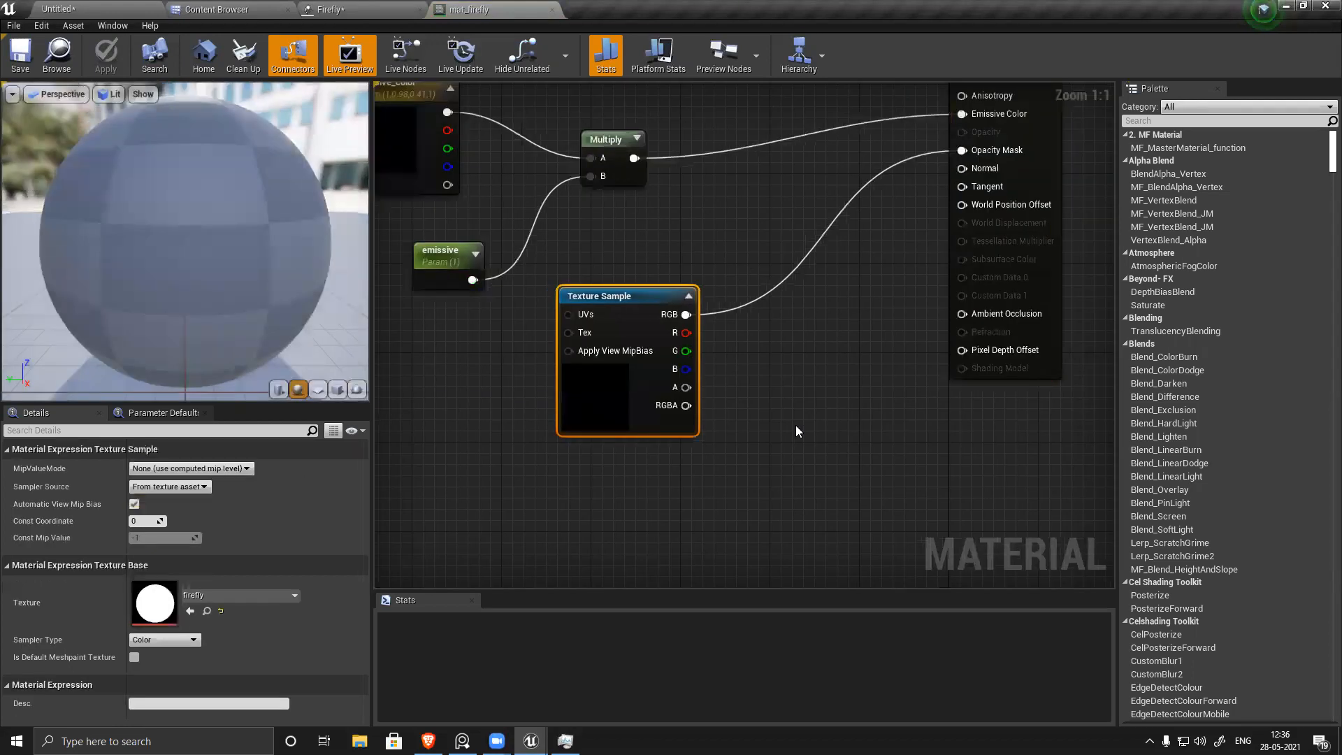
key("Delete")
Step: Add a RadialGradientExponential node to mat_firefly, connect its output to Opacity Mask, and save the material
right_click(617, 350)
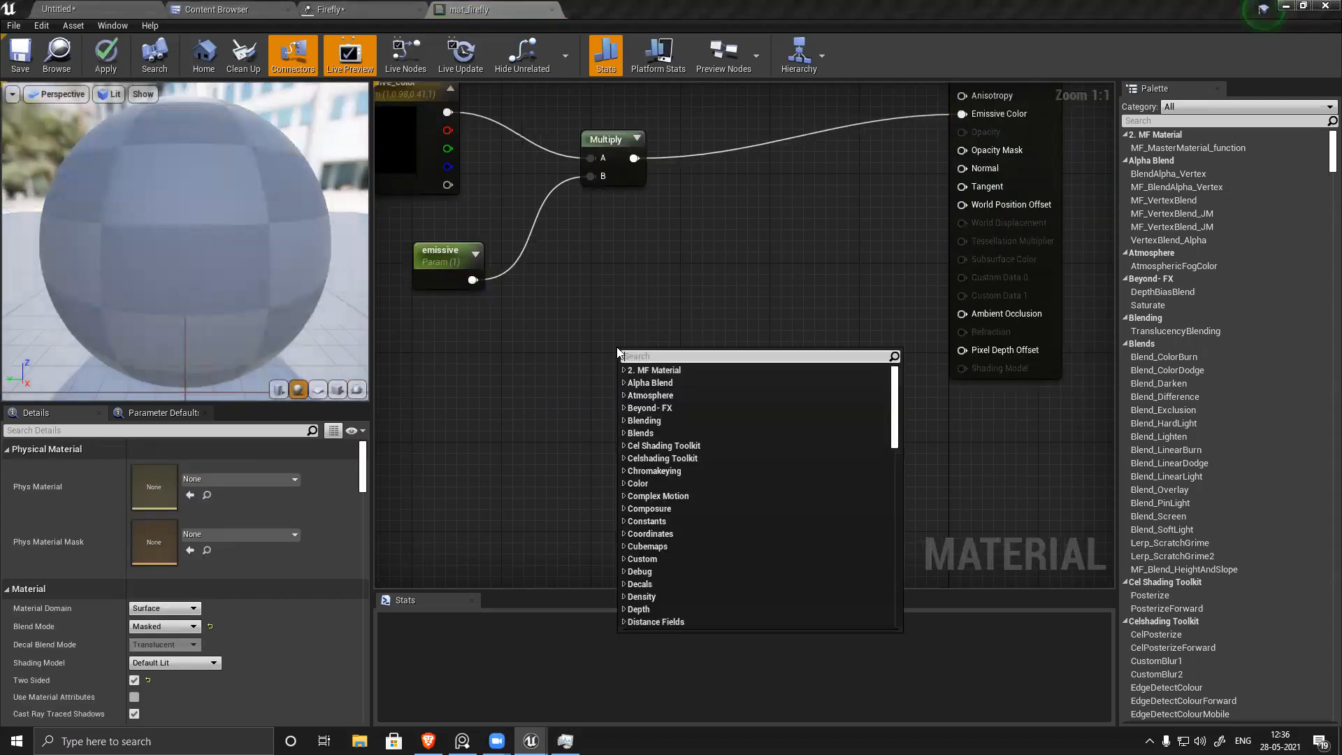
type("radia")
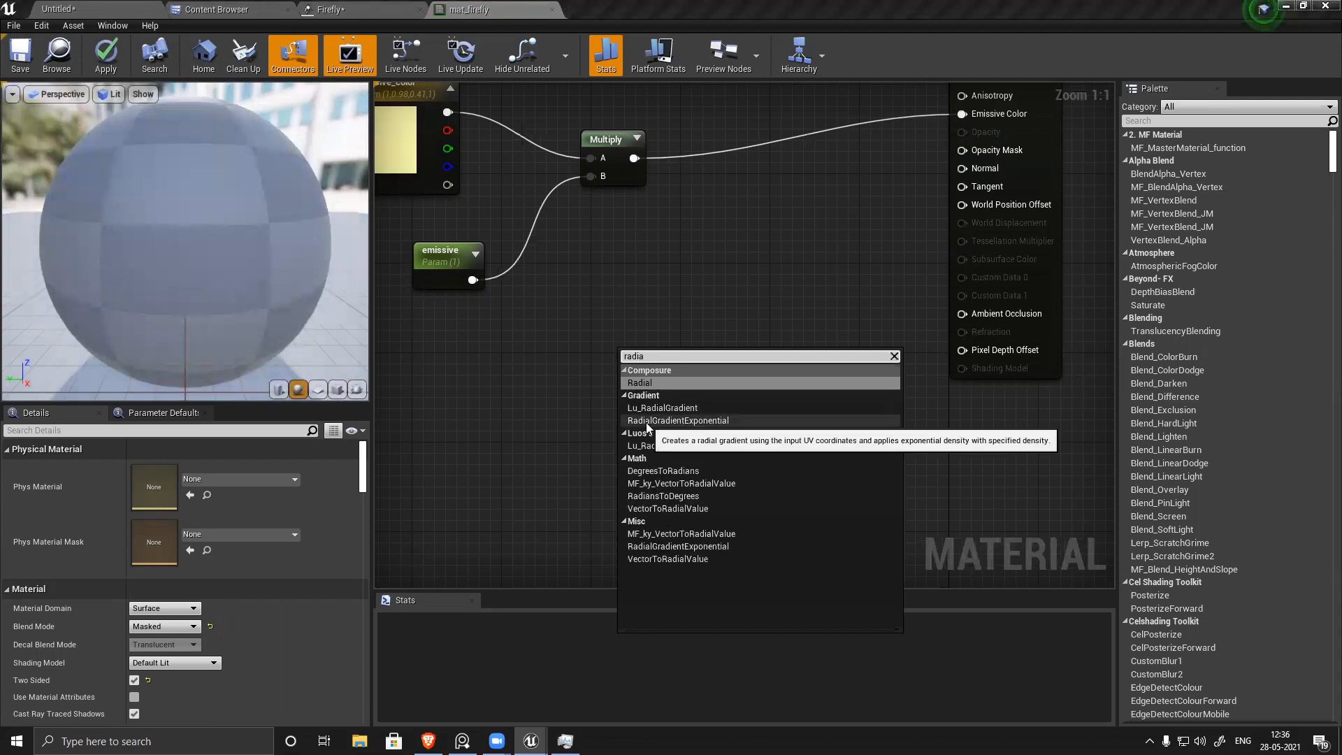
left_click(648, 421)
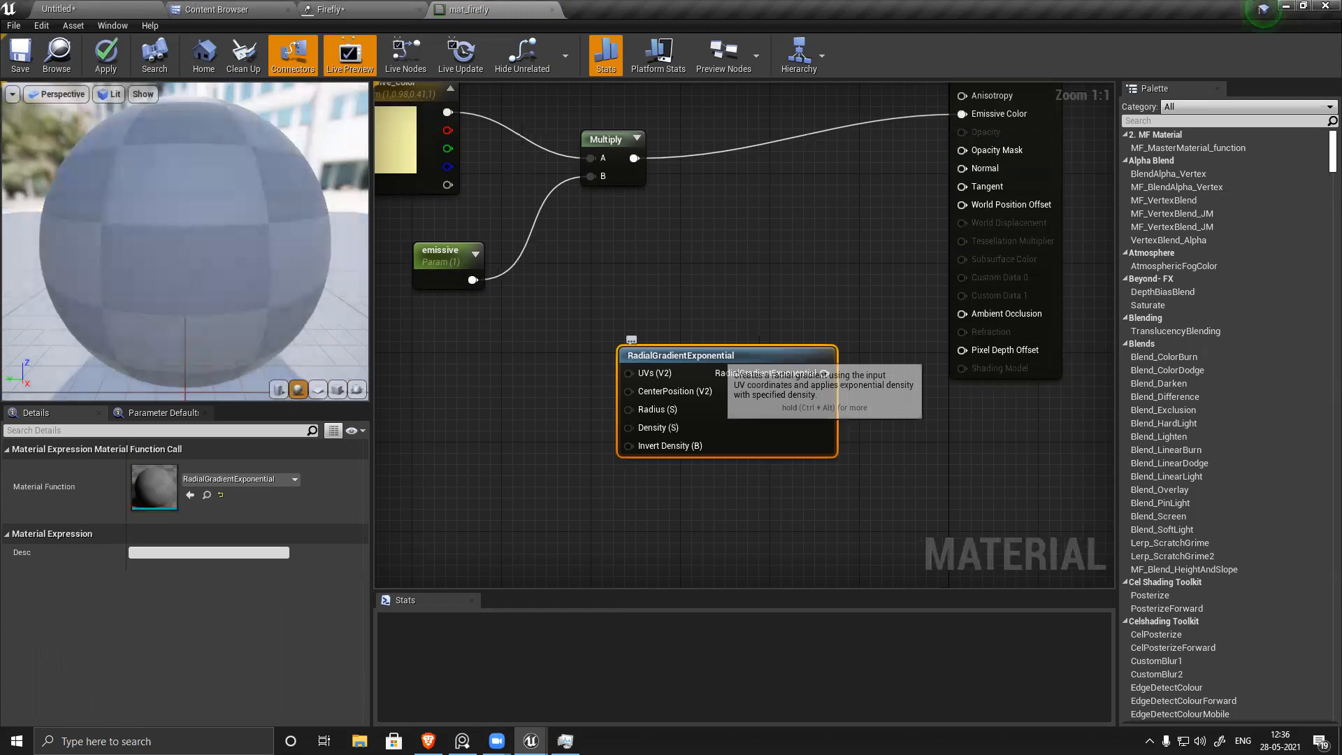
right_click_drag(788, 380, 695, 427)
left_click_drag(684, 423, 729, 395)
left_click_drag(833, 207, 871, 197)
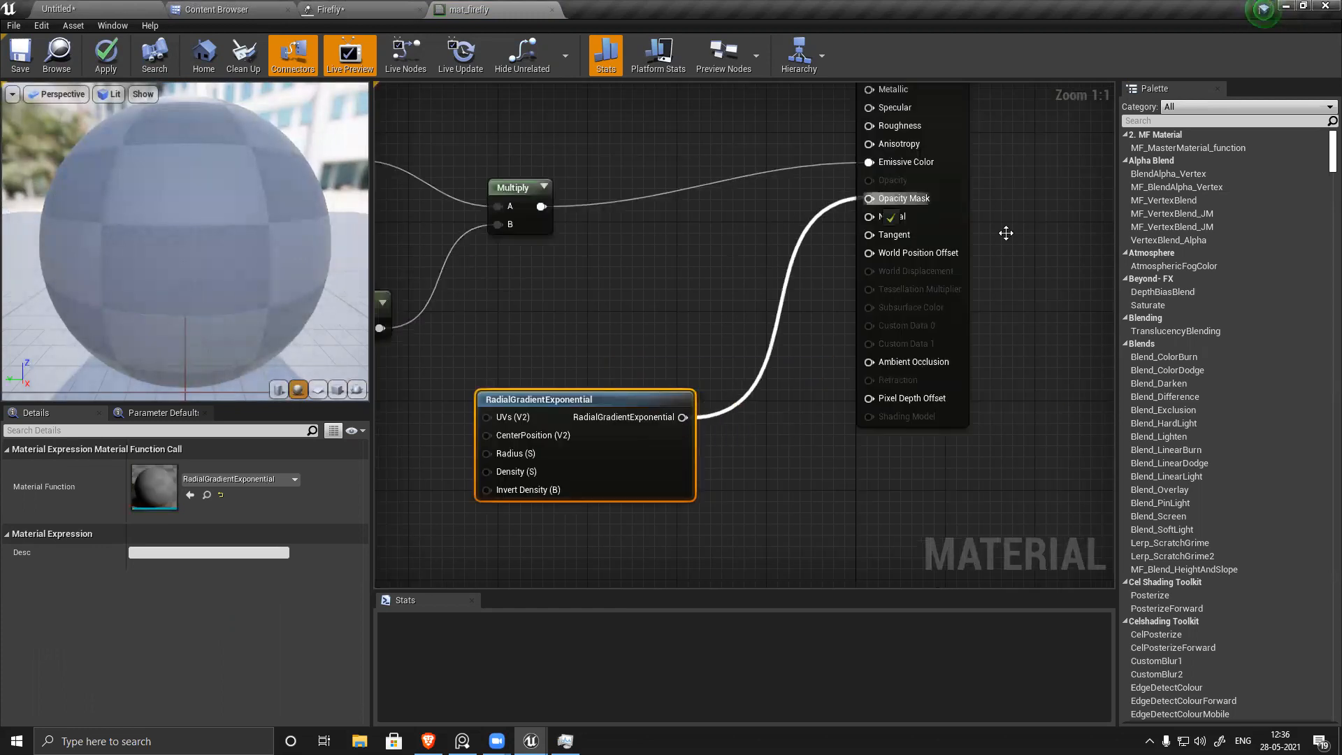
right_click_drag(698, 239, 772, 260)
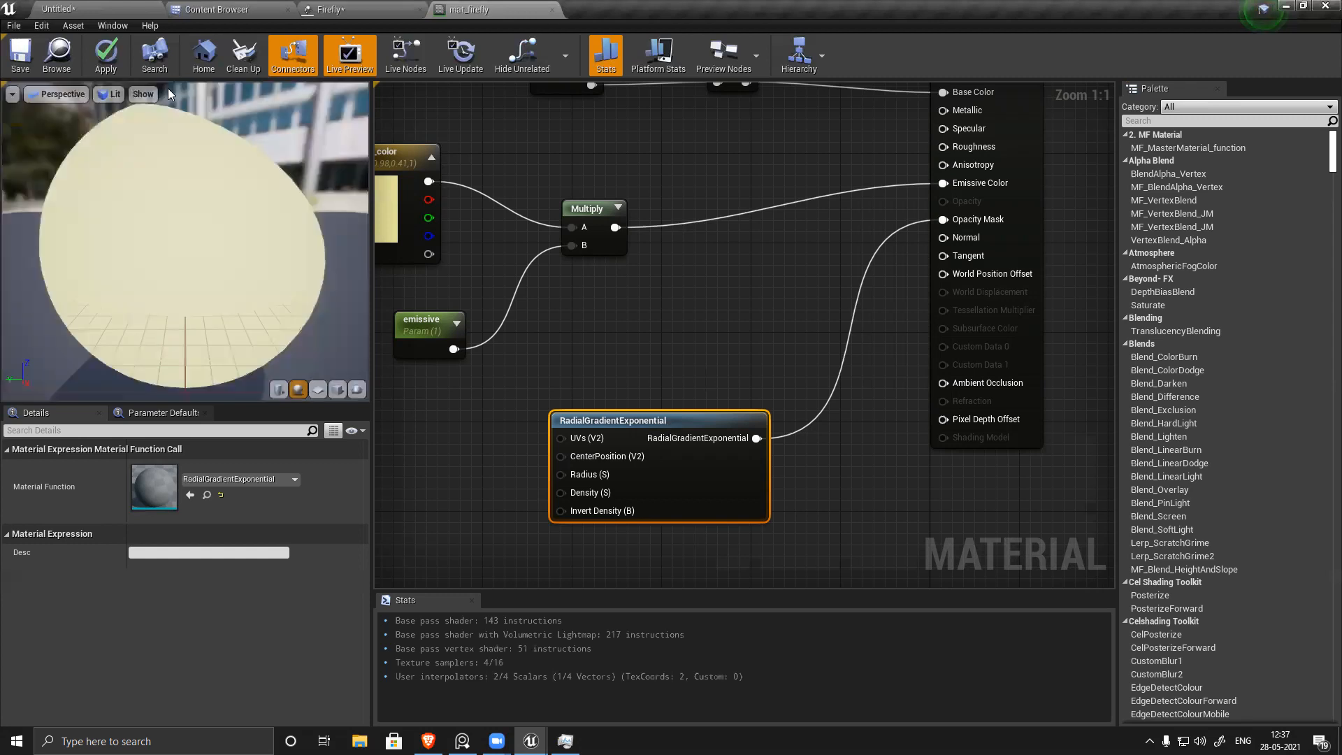
left_click(20, 56)
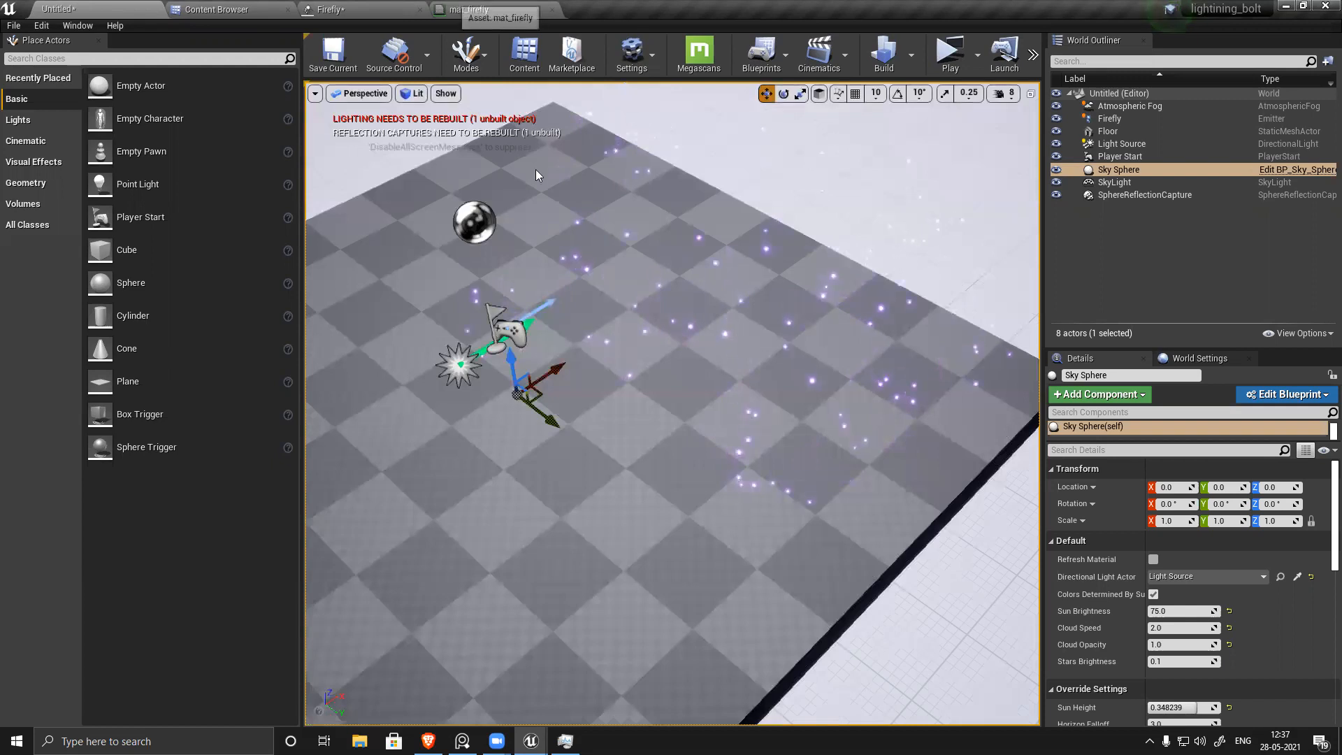
Step: Rearrange the mat_firefly graph, moving Multiply and emissive closer to the output and the Time and Sine nodes farther from it
left_click(468, 9)
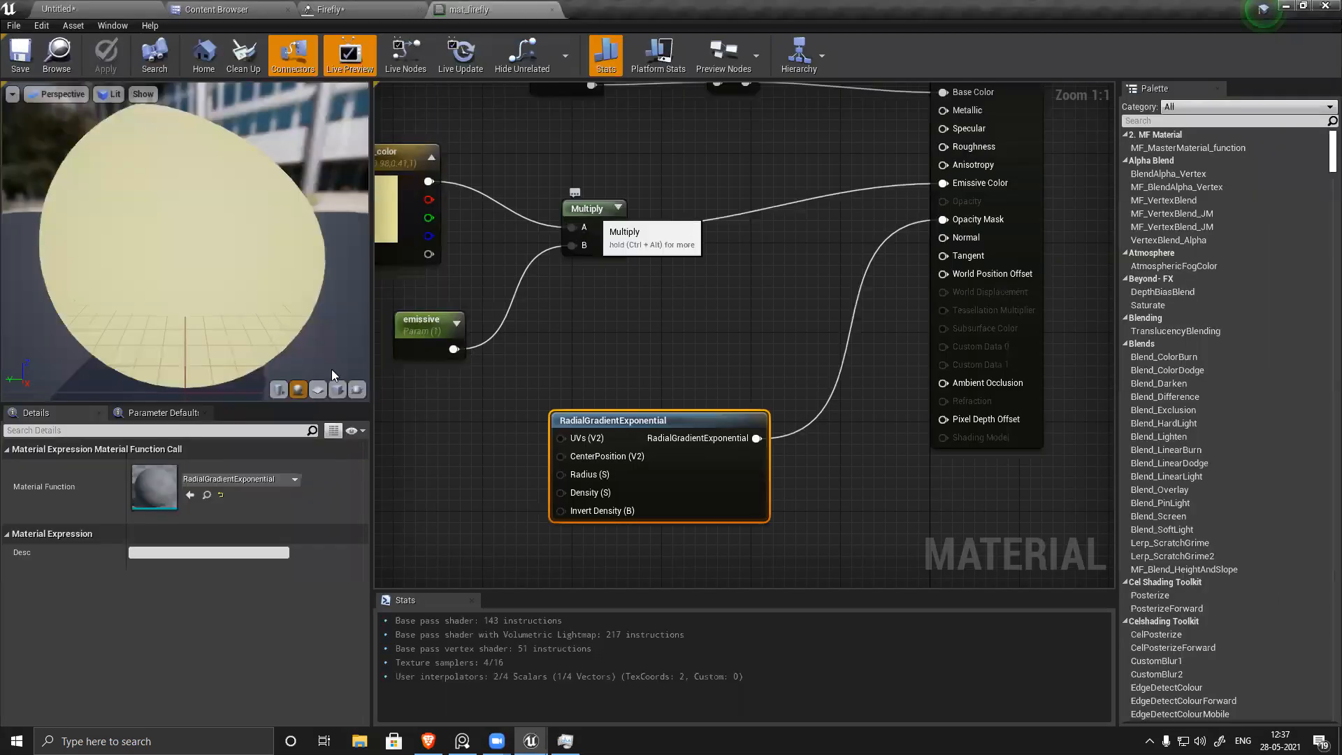
left_click_drag(587, 208, 688, 219)
left_click_drag(423, 320, 501, 332)
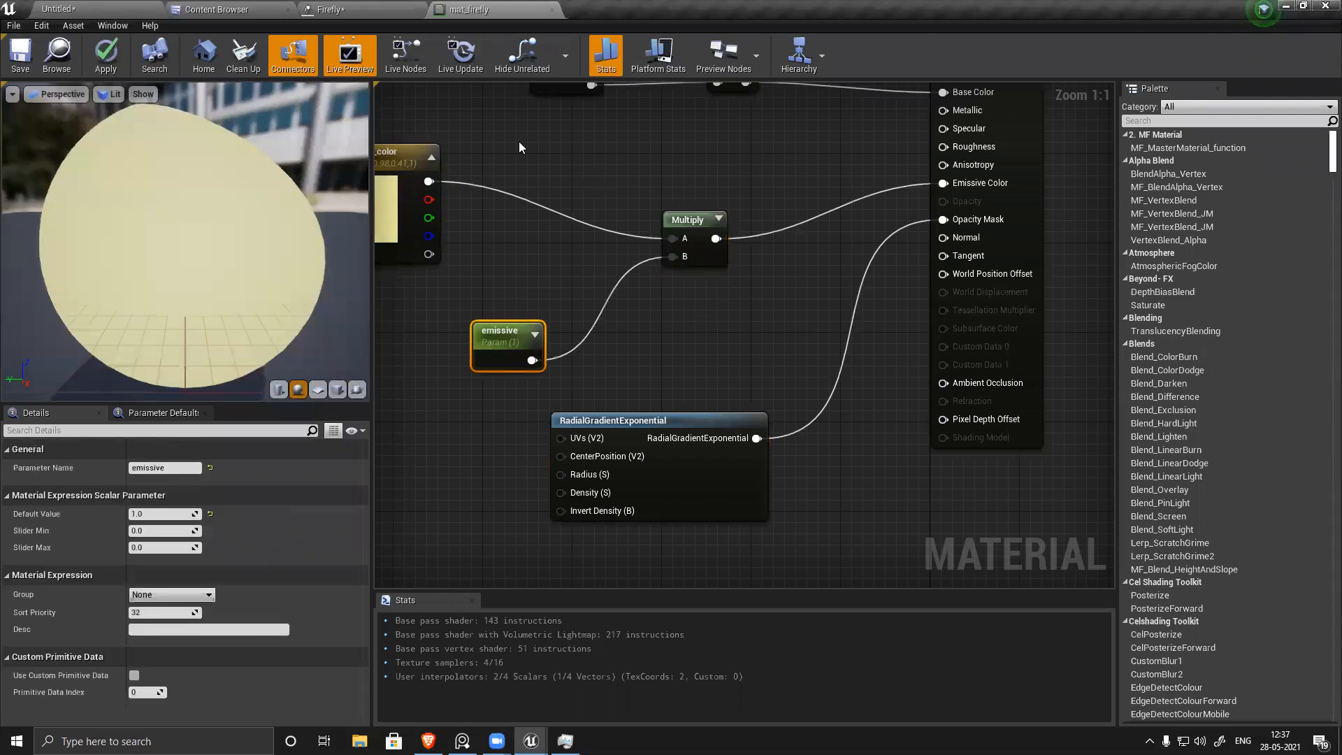
right_click_drag(521, 143, 558, 267)
left_click_drag(804, 230, 585, 128)
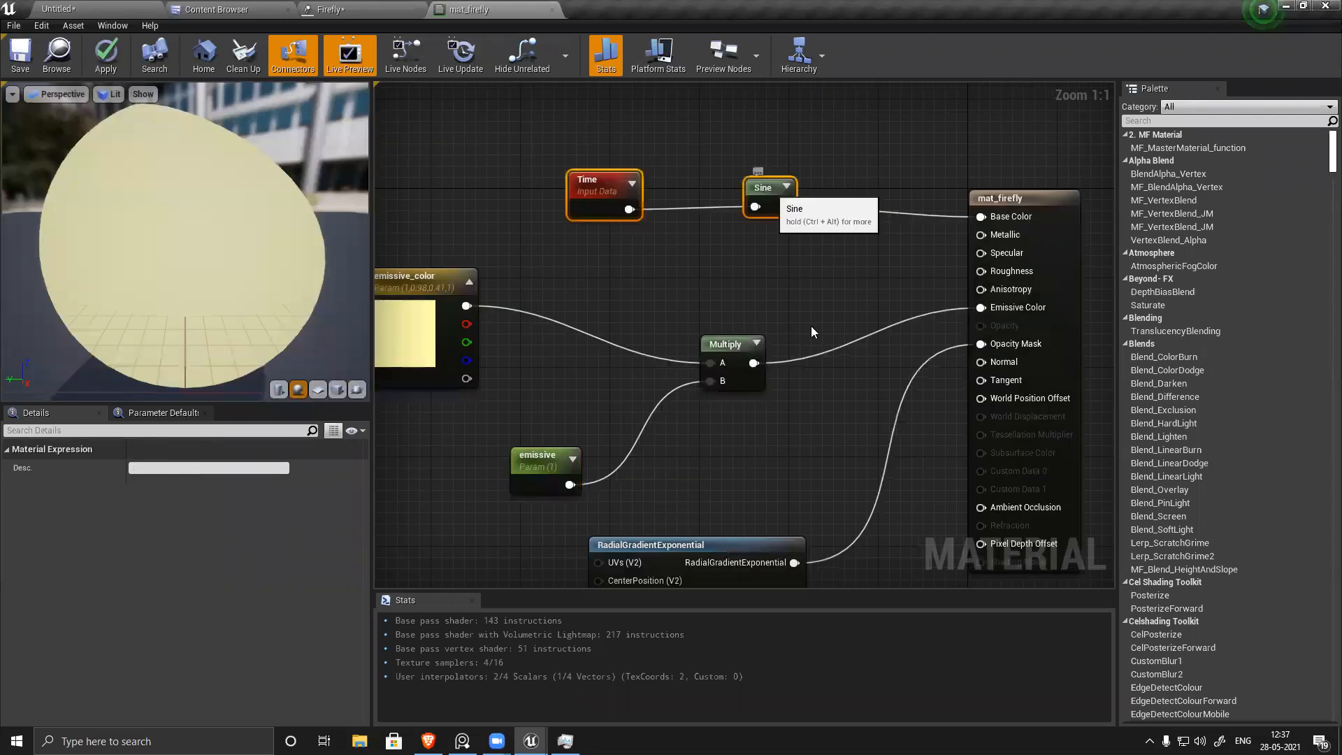
left_click_drag(765, 188, 588, 125)
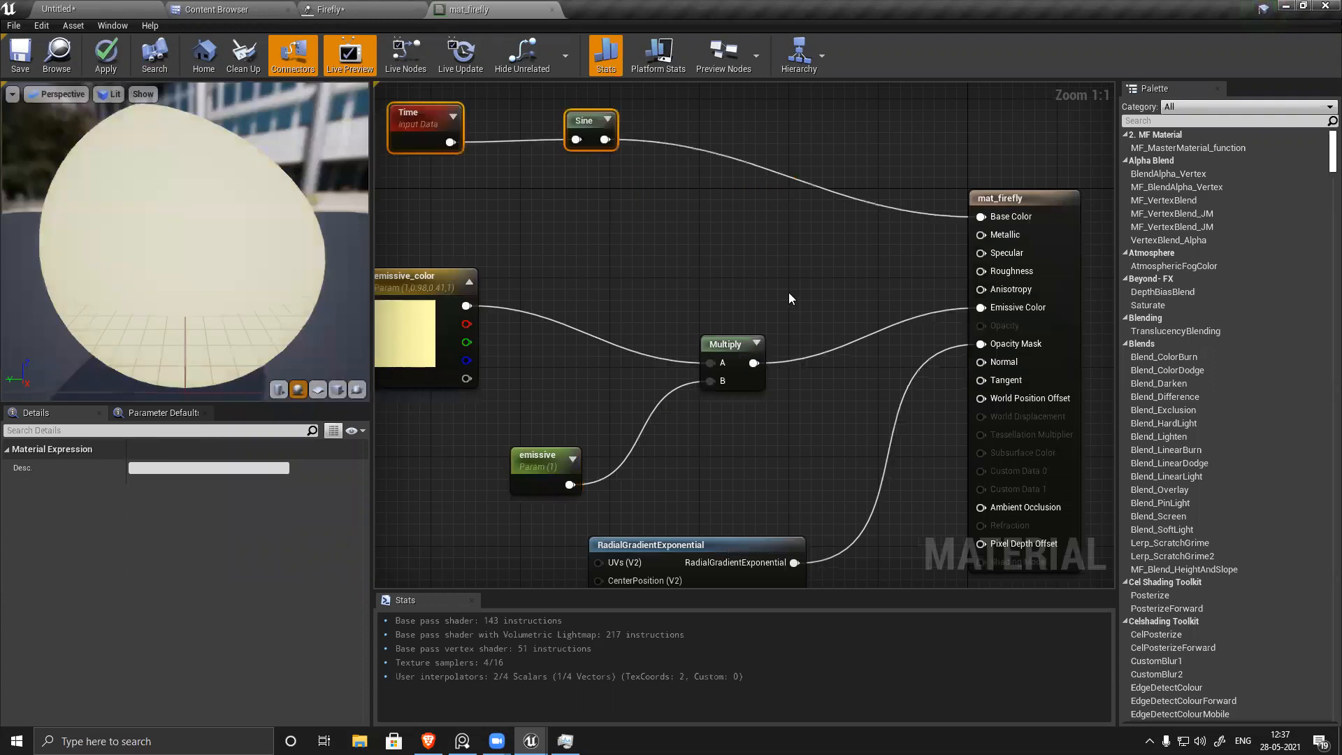
Step: Add a second Multiply node combining Sine with the existing Multiply result, feed it into Emissive Color, and save the material
left_click(743, 231)
left_click_drag(606, 139, 757, 263)
left_click_drag(754, 363, 982, 308)
left_click_drag(784, 254, 850, 290)
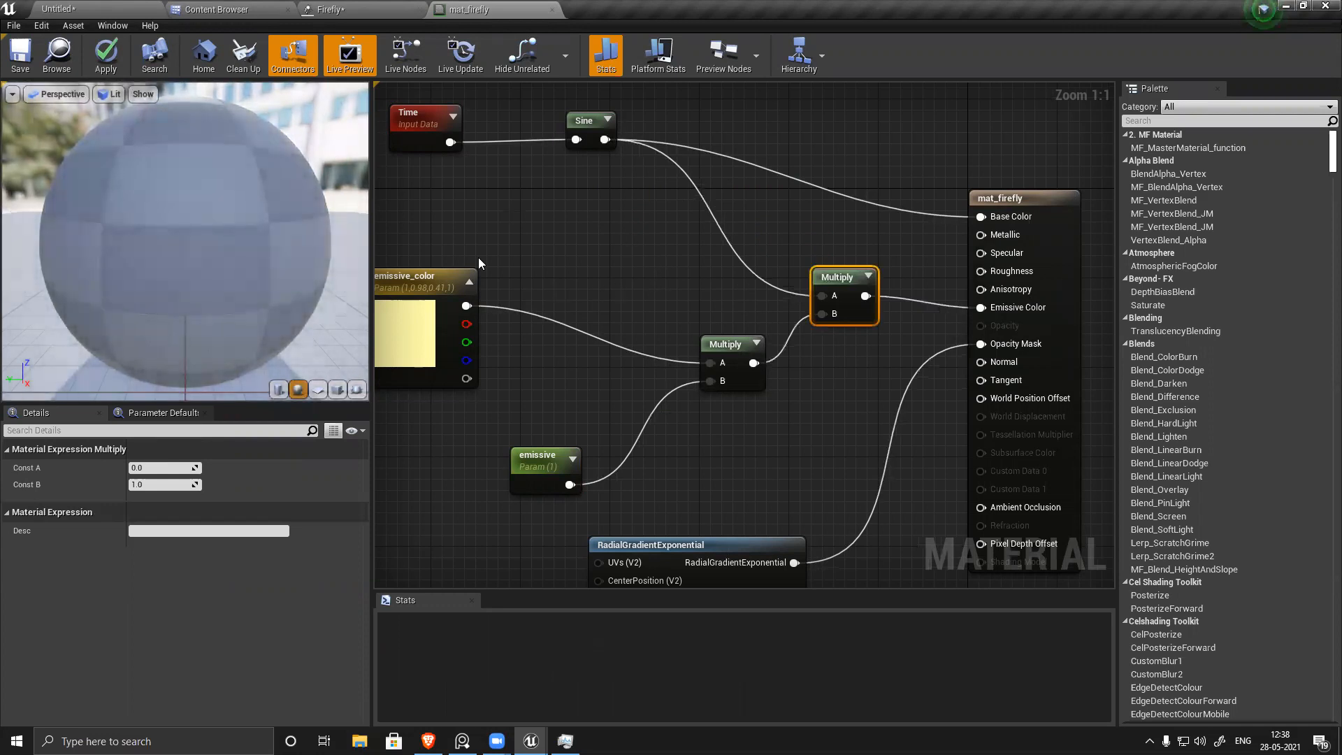
scroll(681, 266, "down", 1)
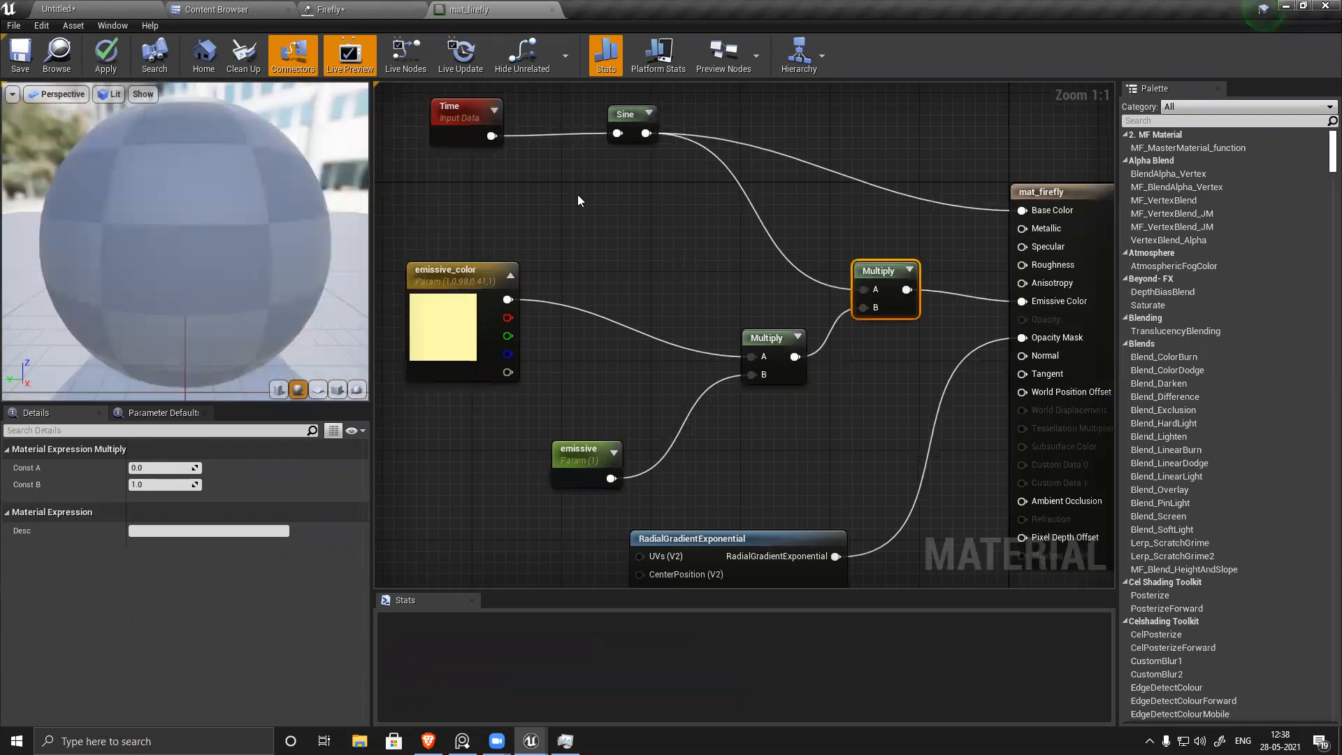
scroll(669, 243, "down", 1)
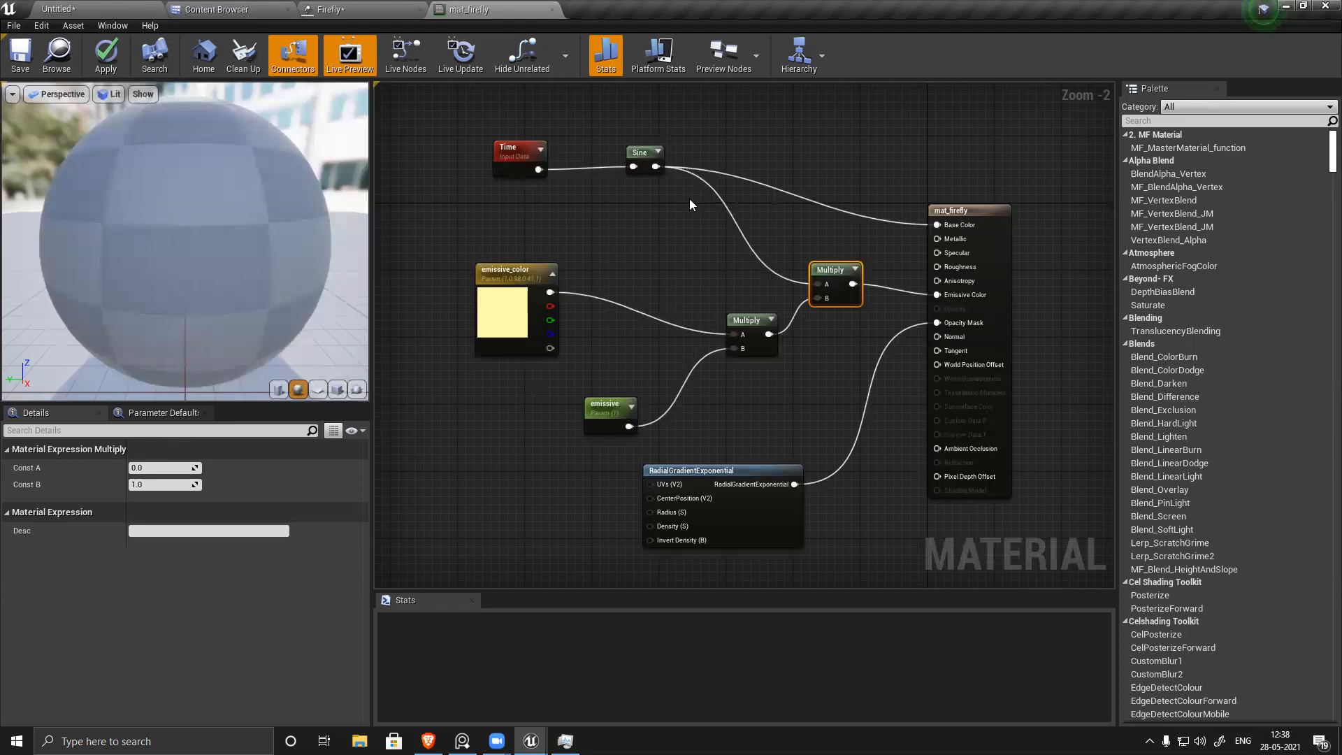
left_click(20, 63)
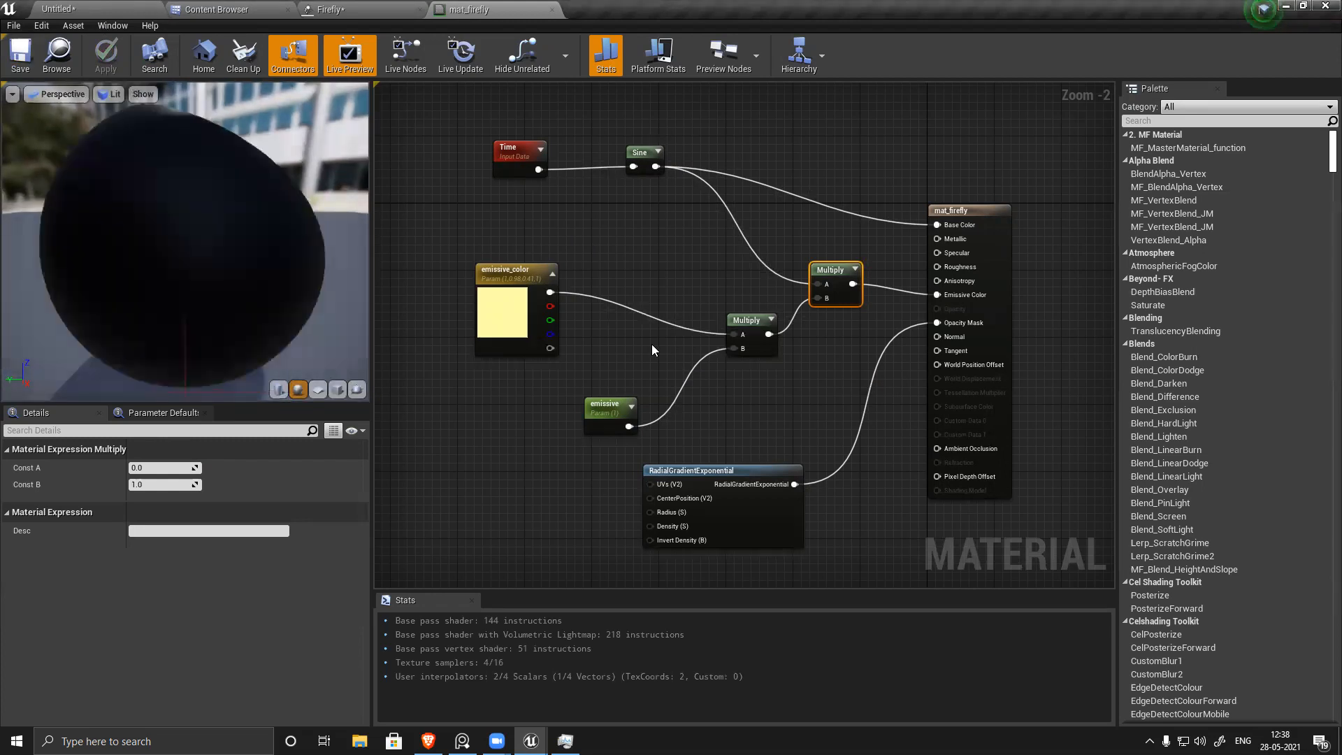
left_click(89, 9)
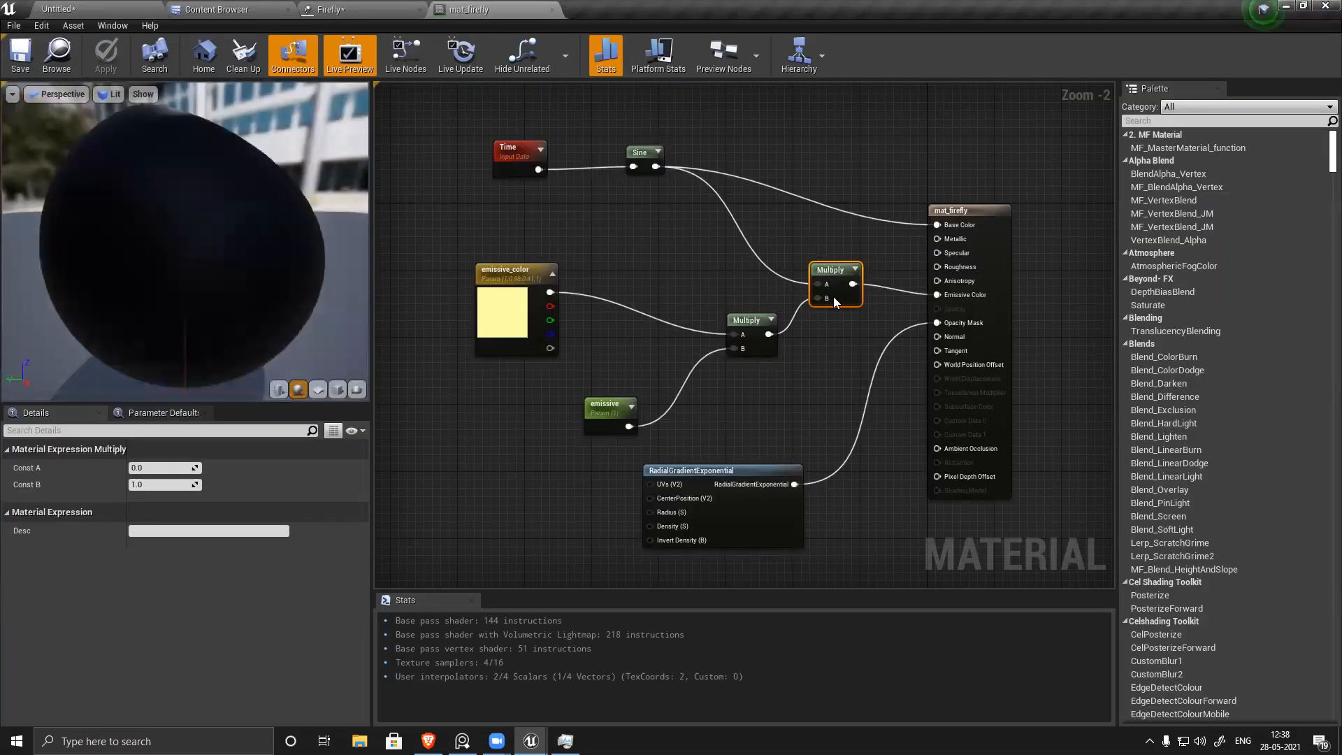
Step: Reconnect the original Multiply directly to Emissive Color, delete the Sine-driven Multiply node, and save and close mat_firefly
left_click_drag(829, 299, 937, 294, "ctrl")
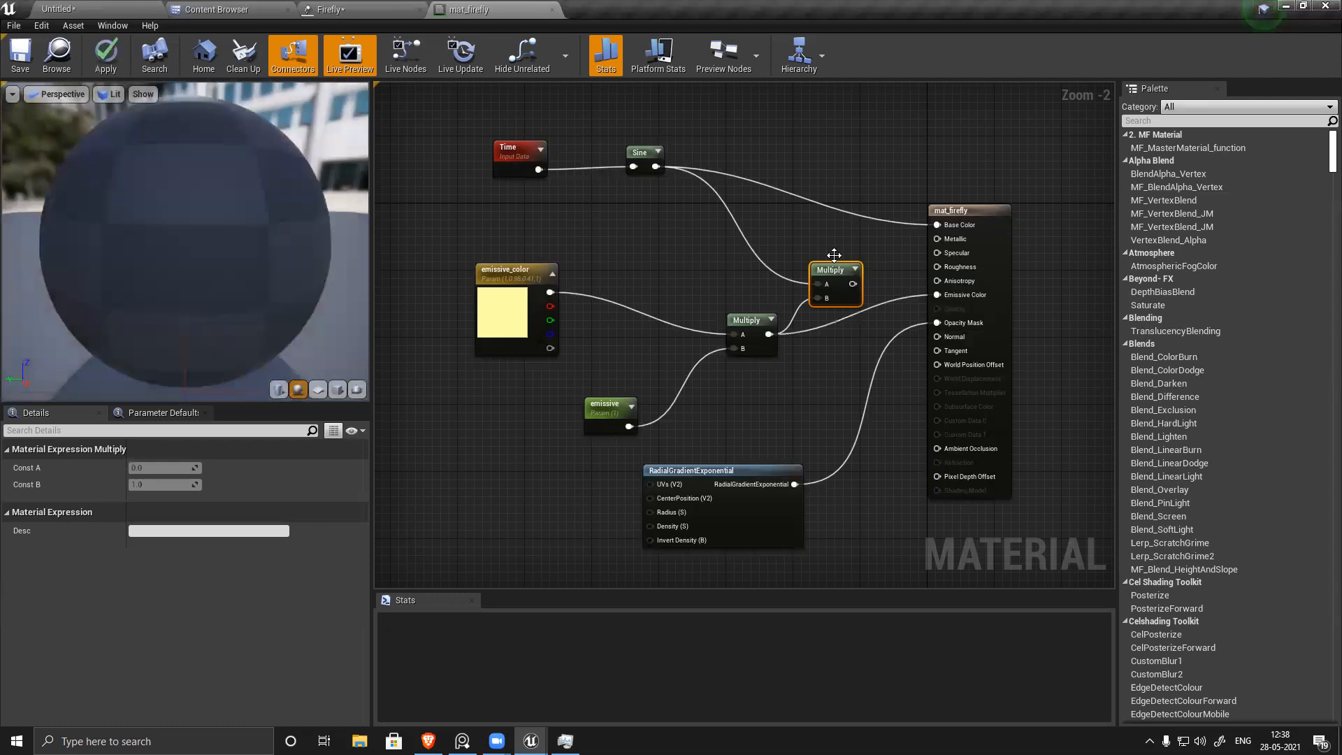
left_click_drag(837, 269, 837, 261)
key("Delete")
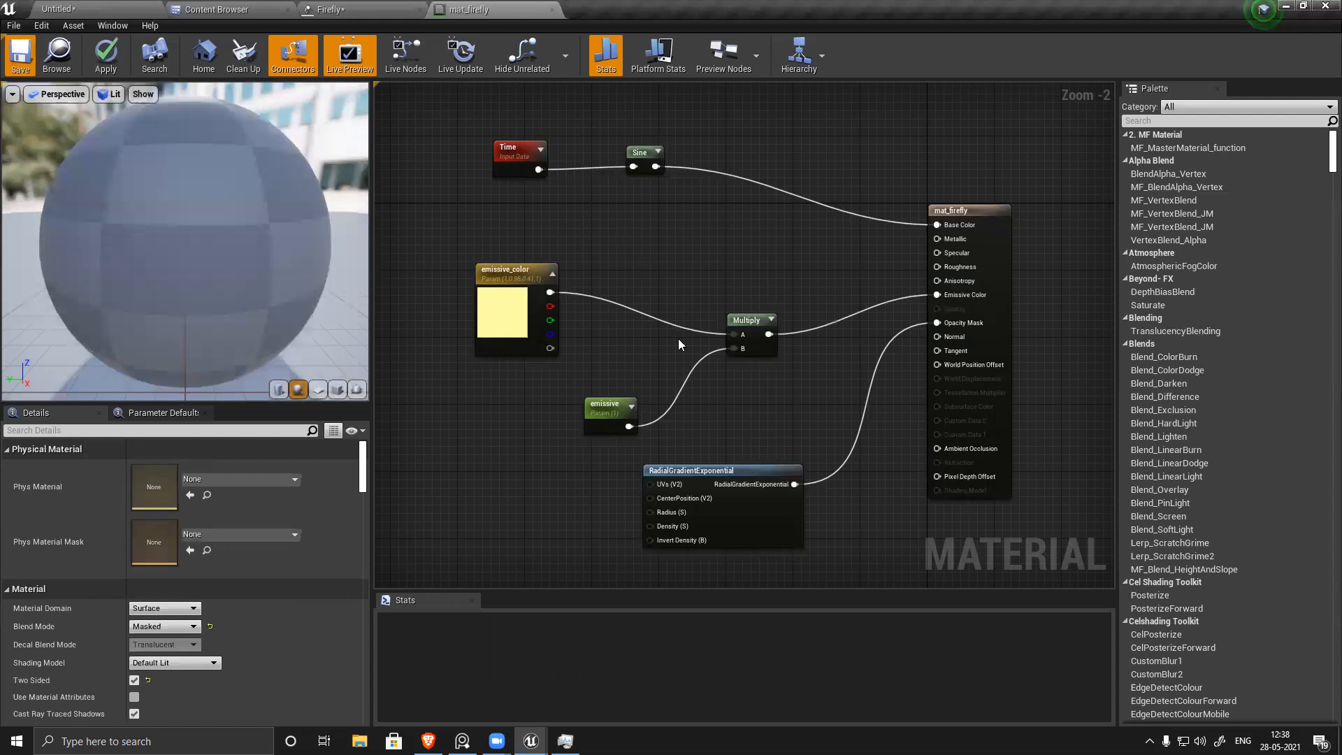
key("ctrl+s")
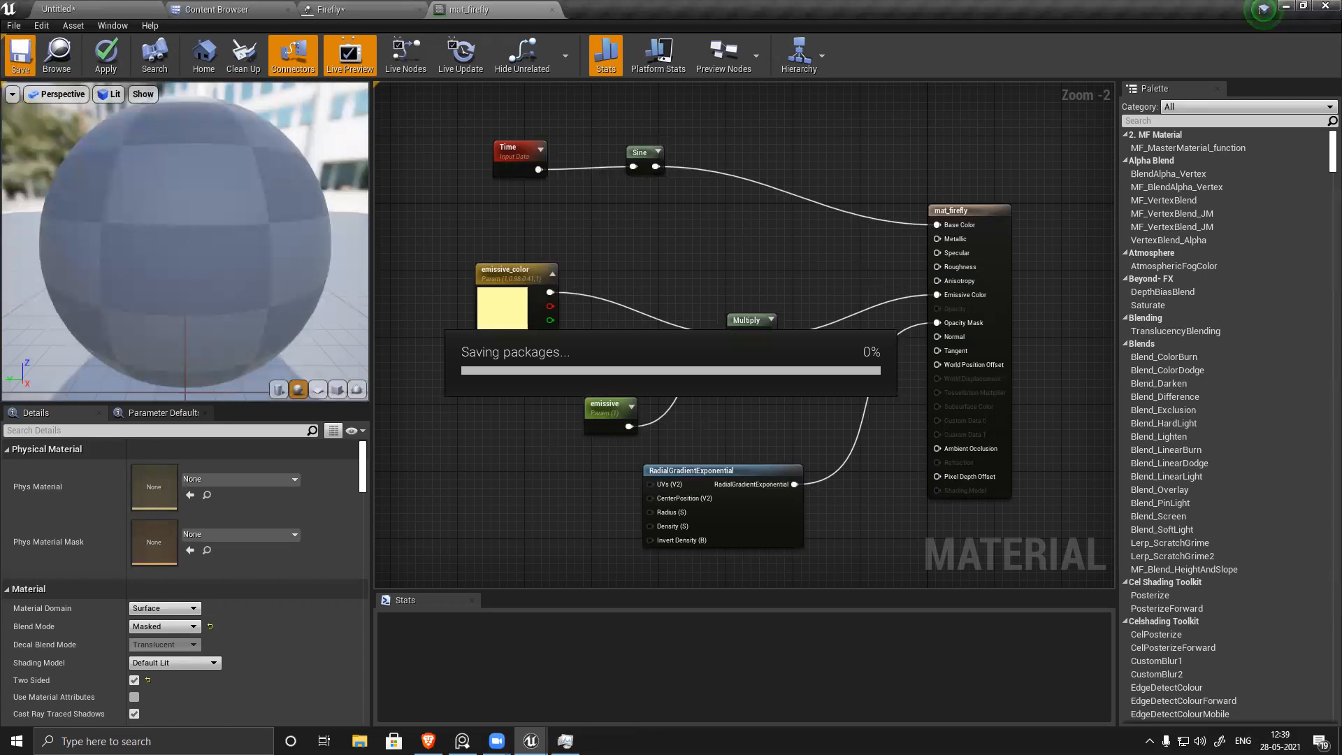
left_click(552, 9)
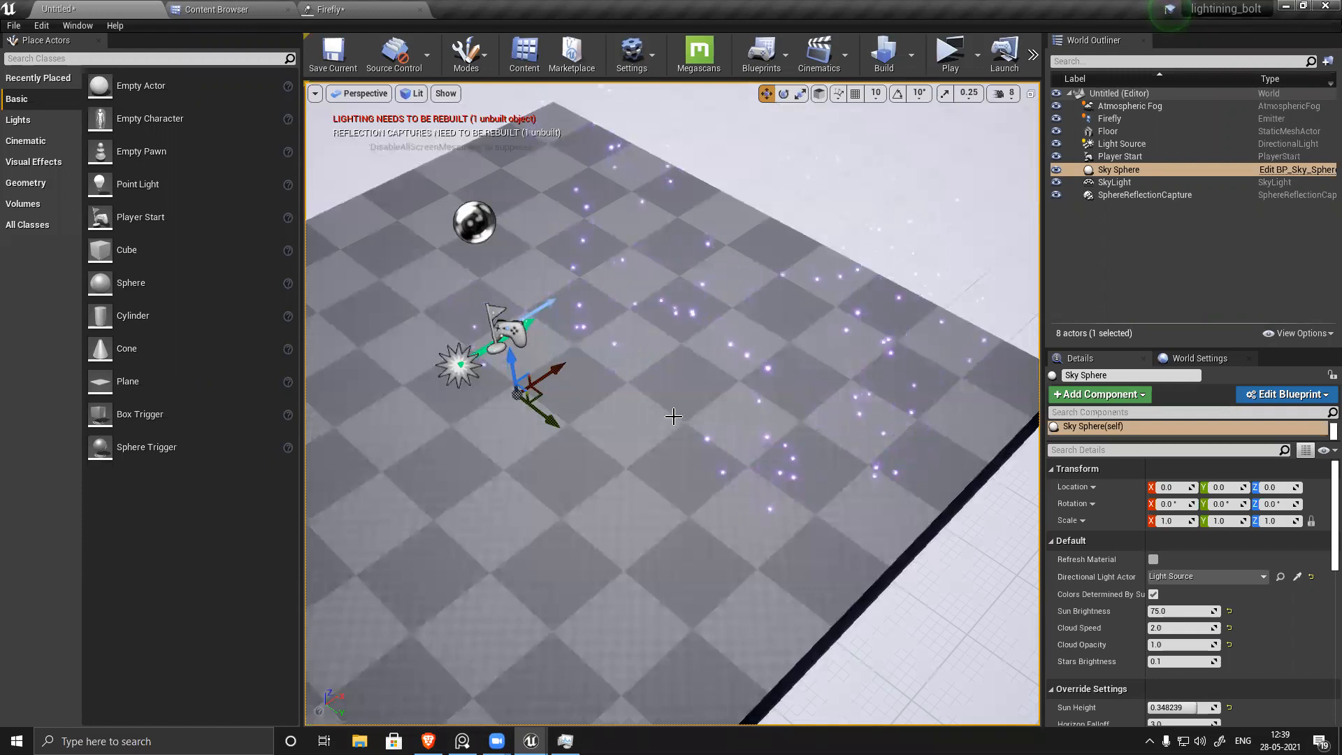
Step: Examine the fireflies from different angles in the level and in the Firefly particle system's preview
right_click_drag(671, 406, 671, 378)
mouse_move(342, 180)
right_mouse_down()
mouse_move(341, 210)
mouse_move(356, 180)
right_mouse_up()
right_click_drag(622, 403, 605, 430)
left_click(605, 430)
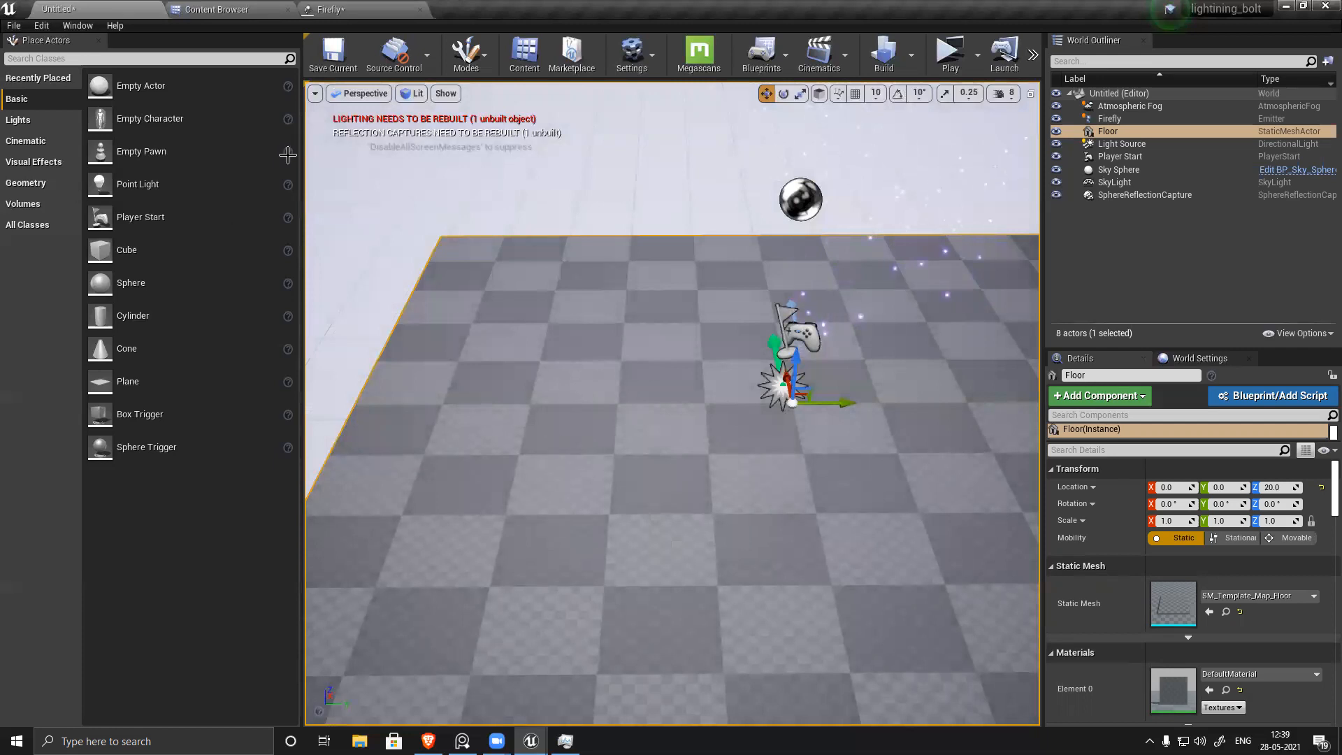
left_click(335, 7)
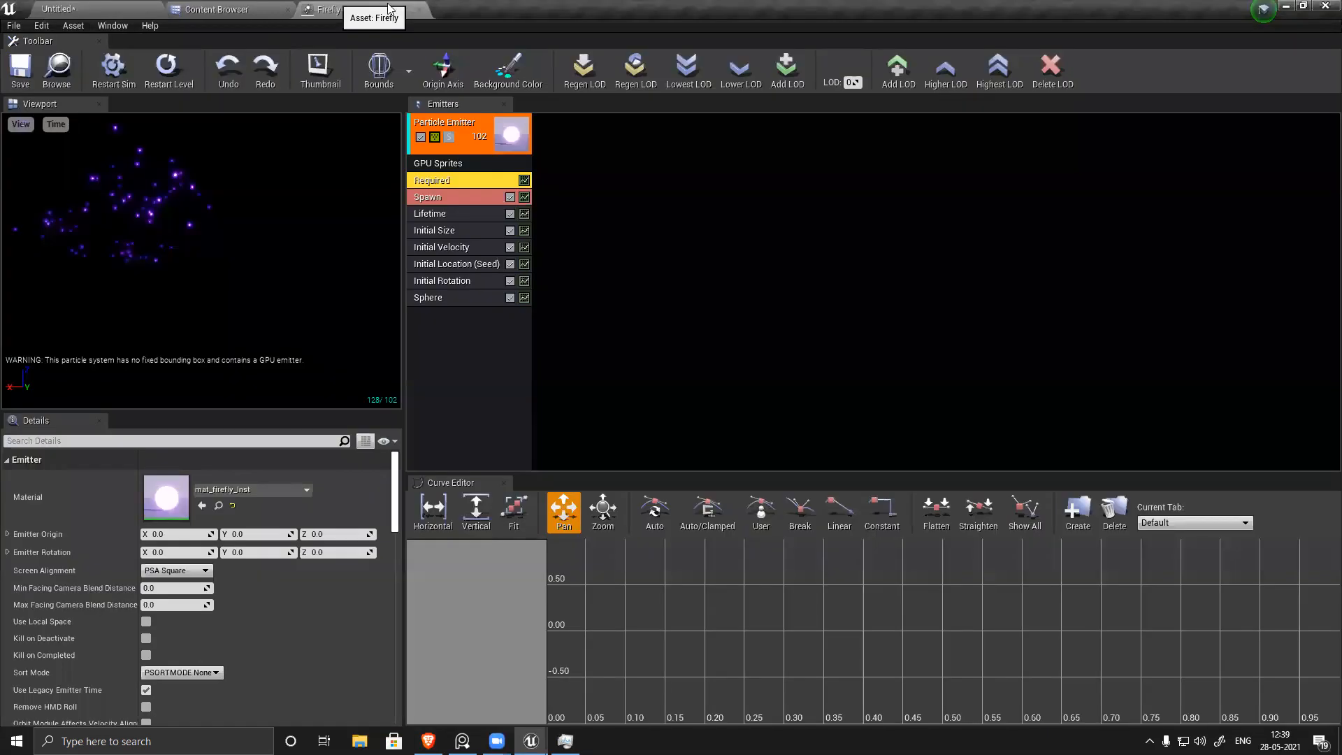
Step: Look through the Mesh, Textures and materials folders of GA204_ENV1 for the available assets
left_click(246, 9)
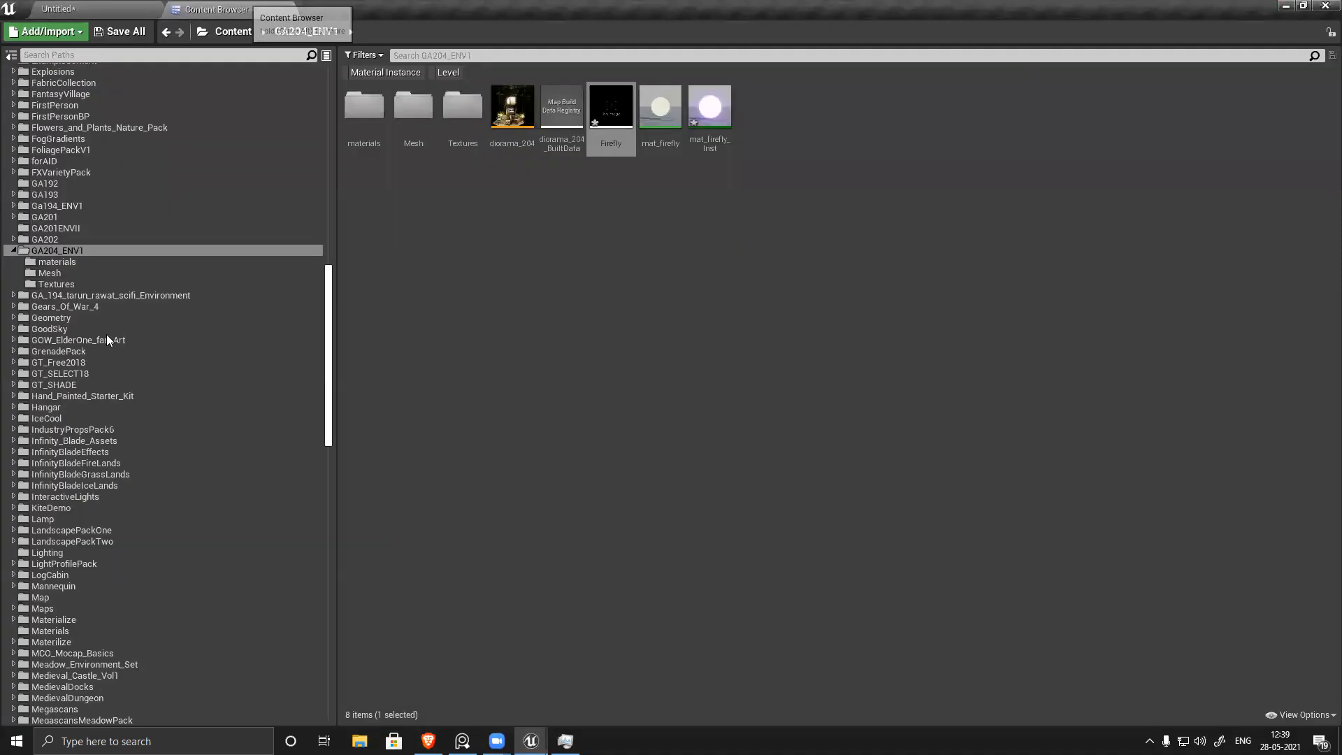
left_click(64, 274)
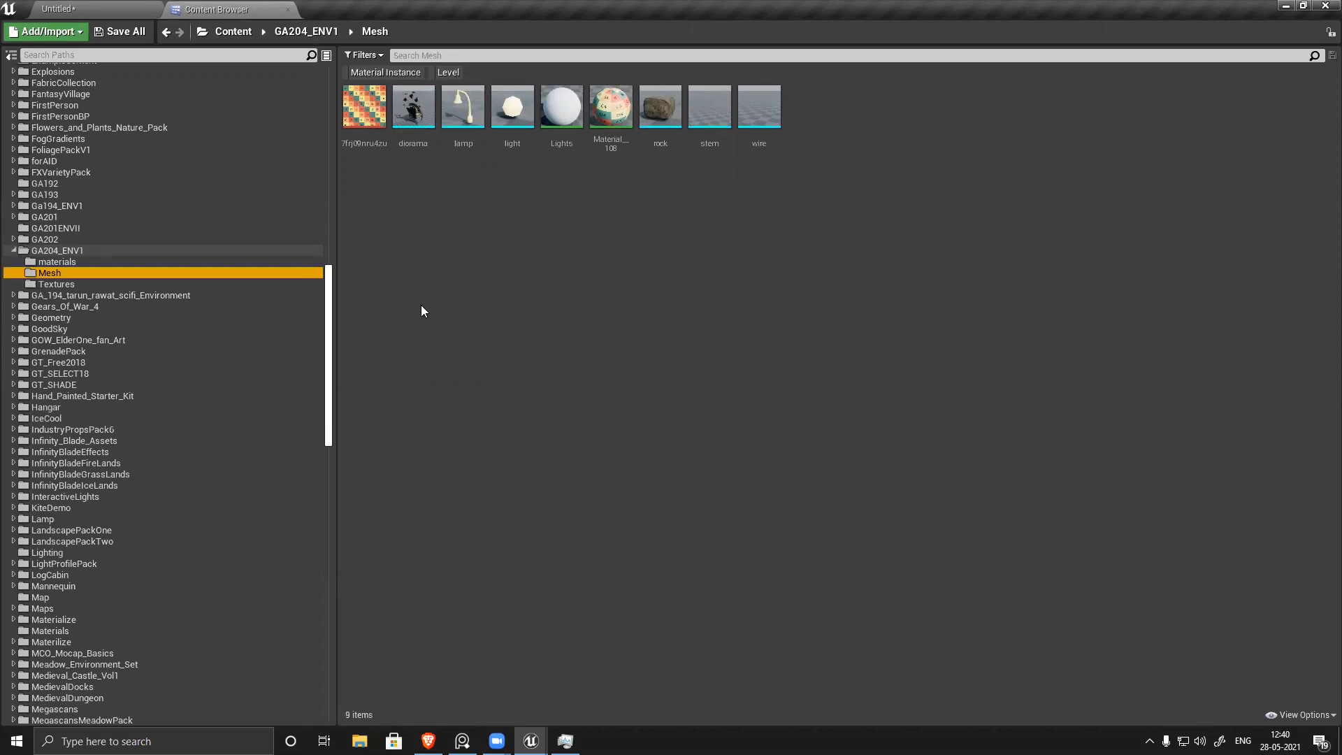
left_click(56, 284)
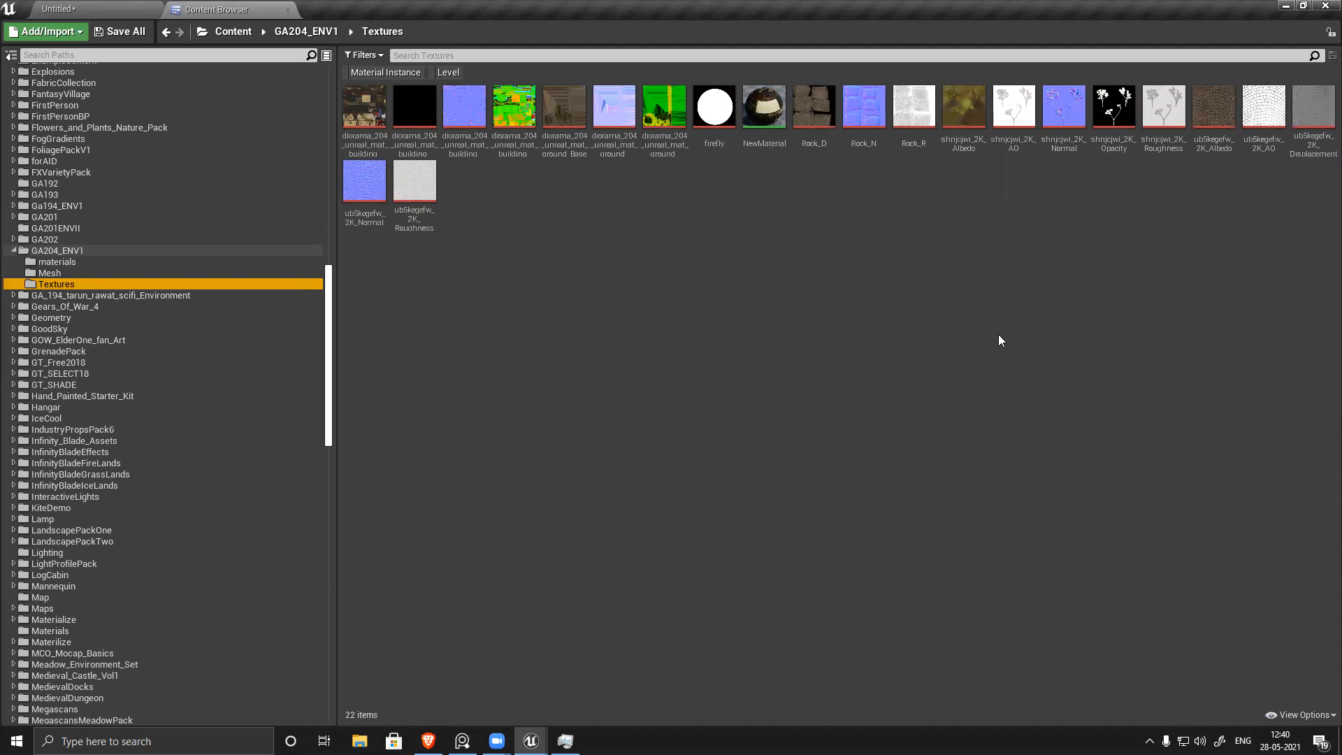
left_click(77, 274)
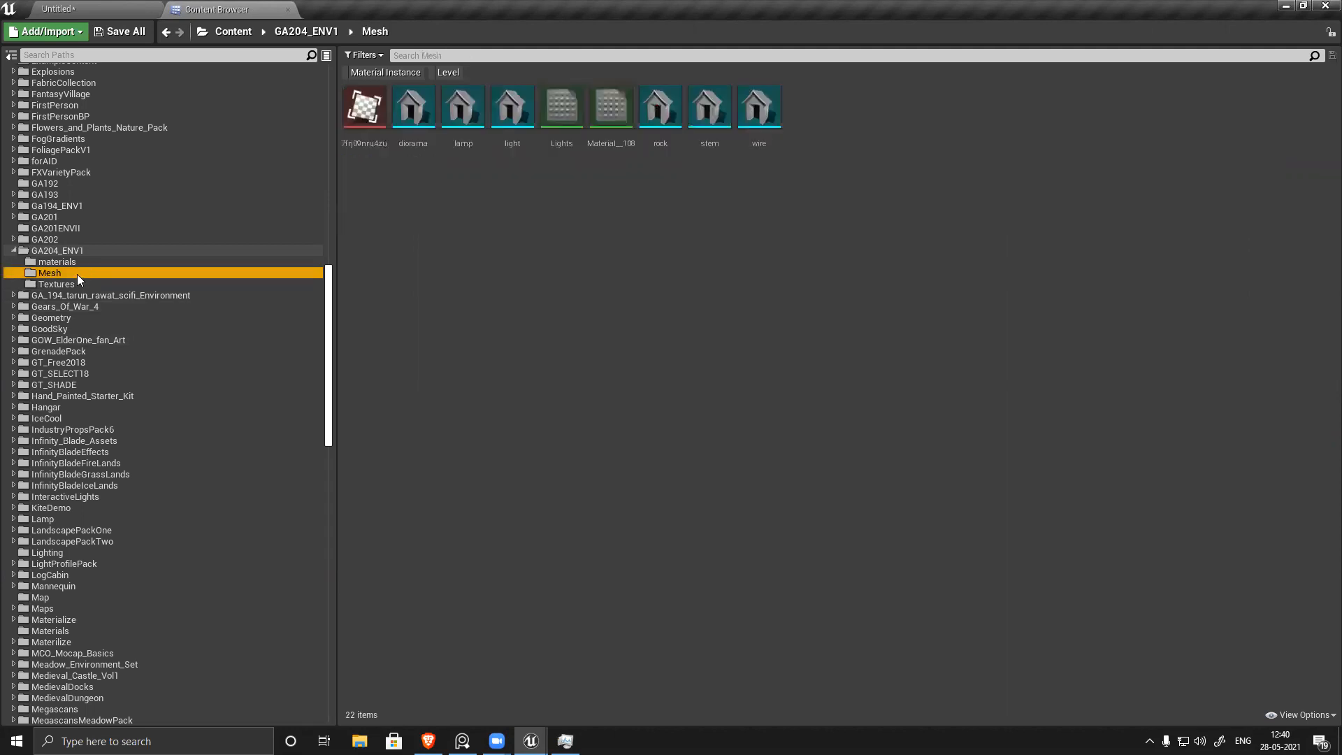
left_click(88, 261)
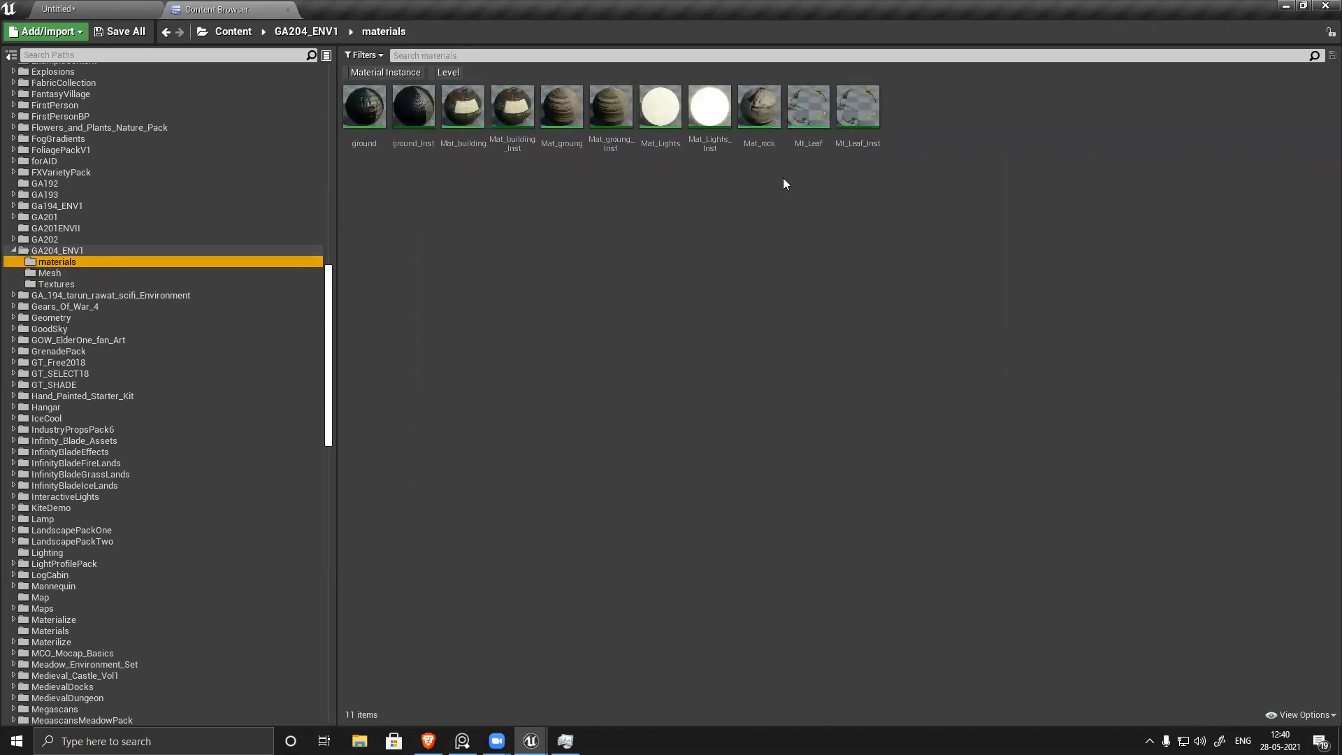
Step: Open the Mt_Leaf material and rearrange its graph, stacking the Texture Sample nodes above and the SimpleGrassWind node with its parameters below
double_click(811, 108)
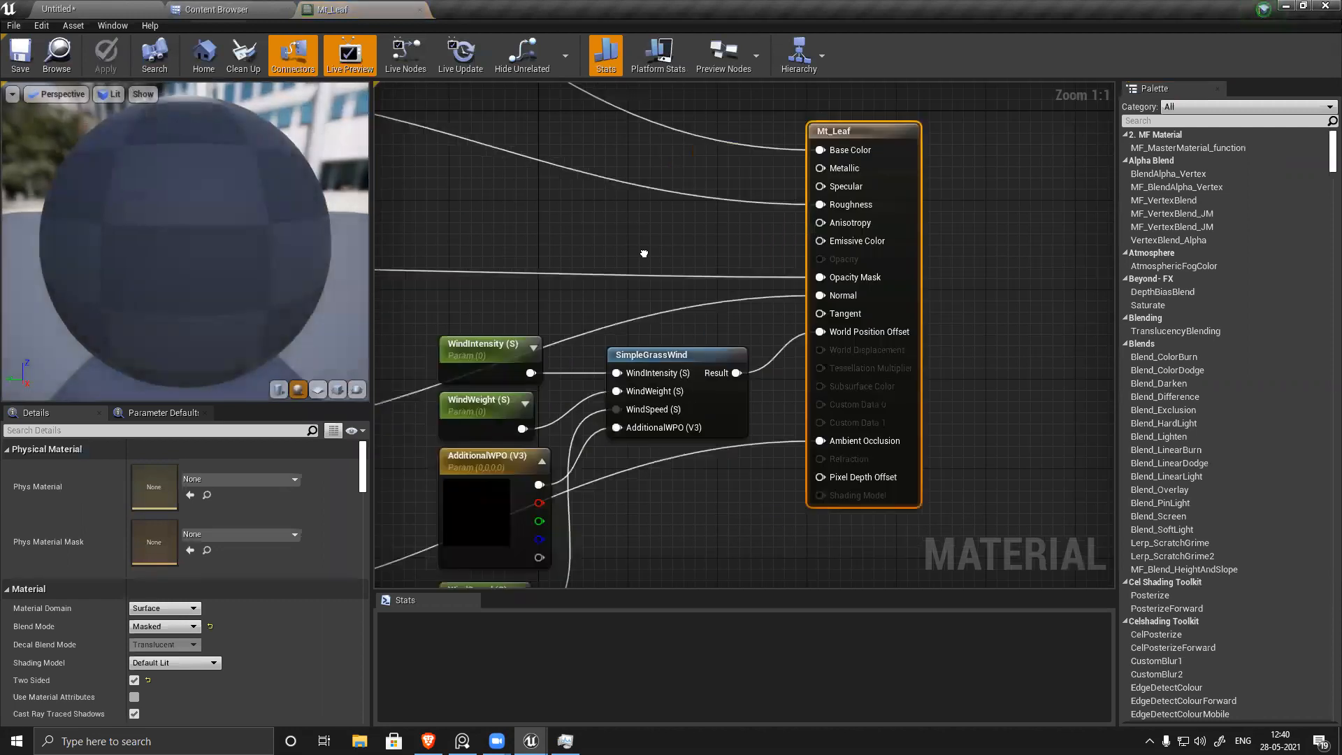
left_click_drag(476, 171, 587, 495)
left_click_drag(588, 493, 537, 410)
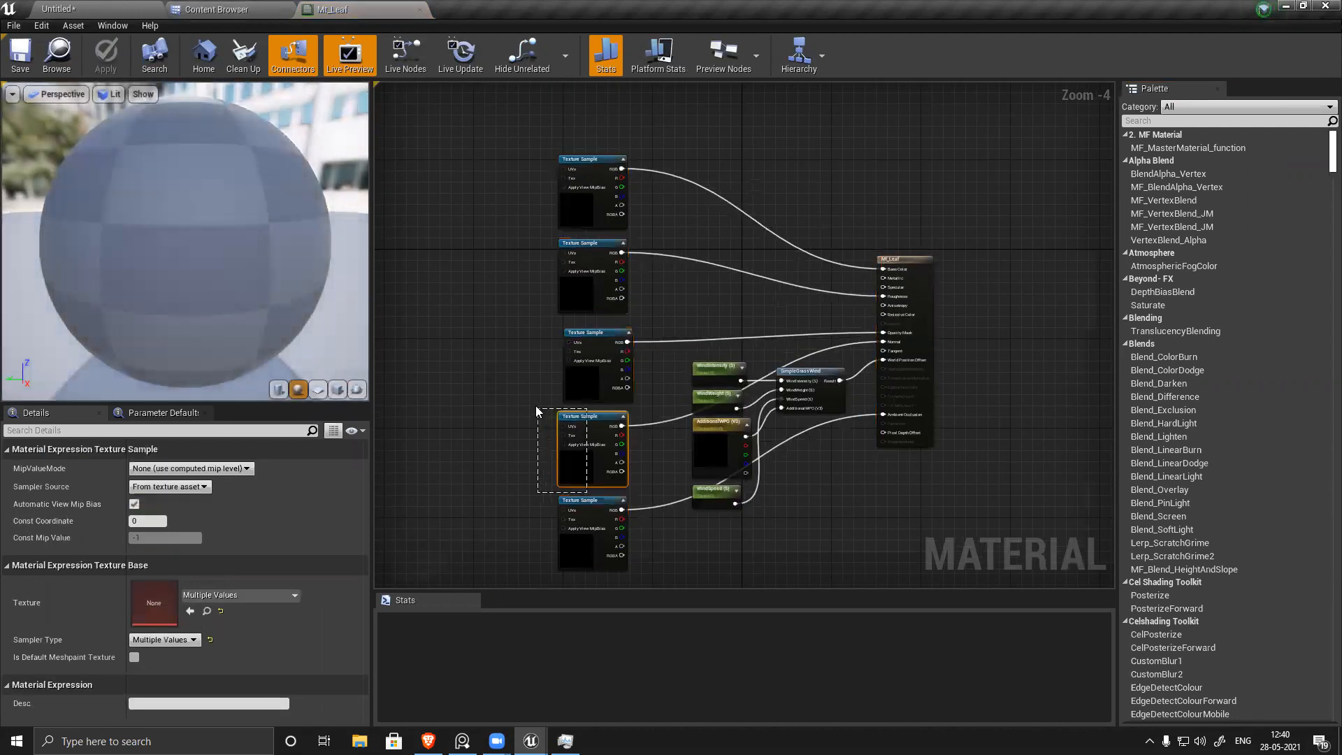
left_click_drag(474, 145, 614, 609)
right_click_drag(584, 388, 585, 269)
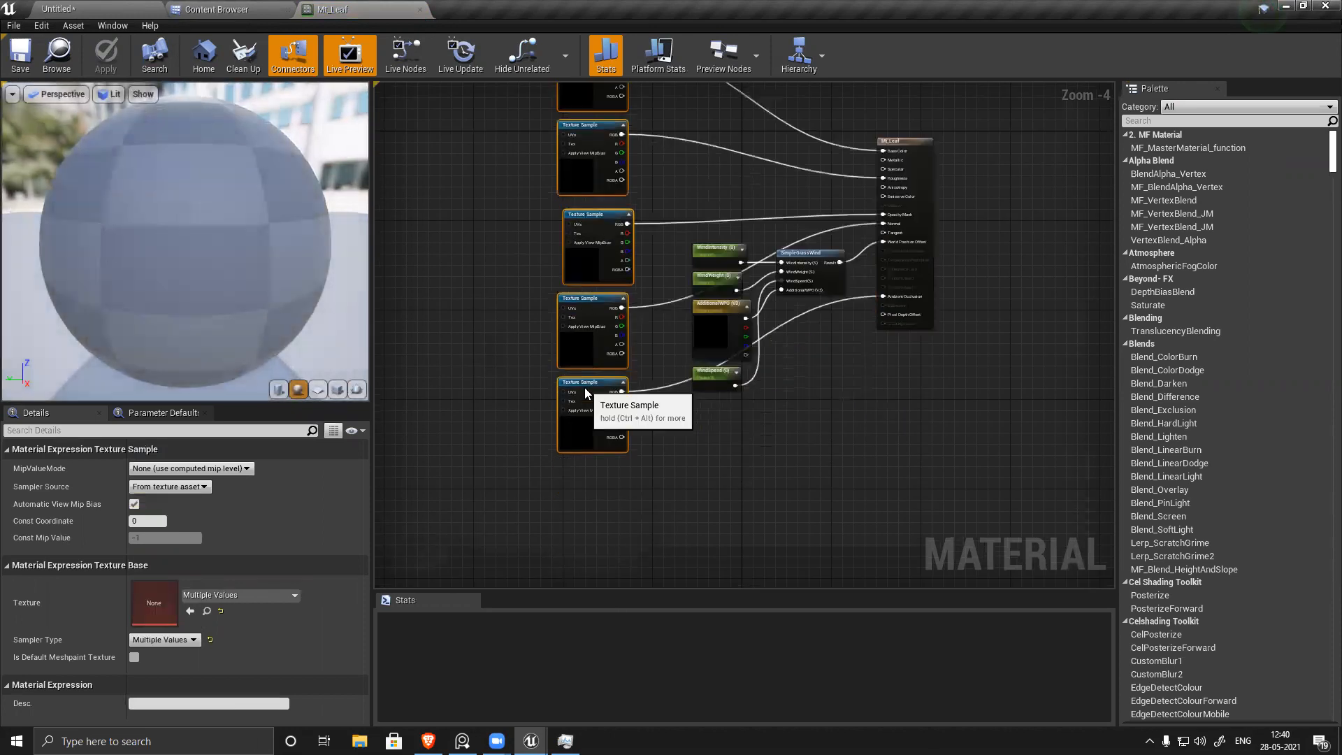
left_click_drag(585, 388, 603, 186)
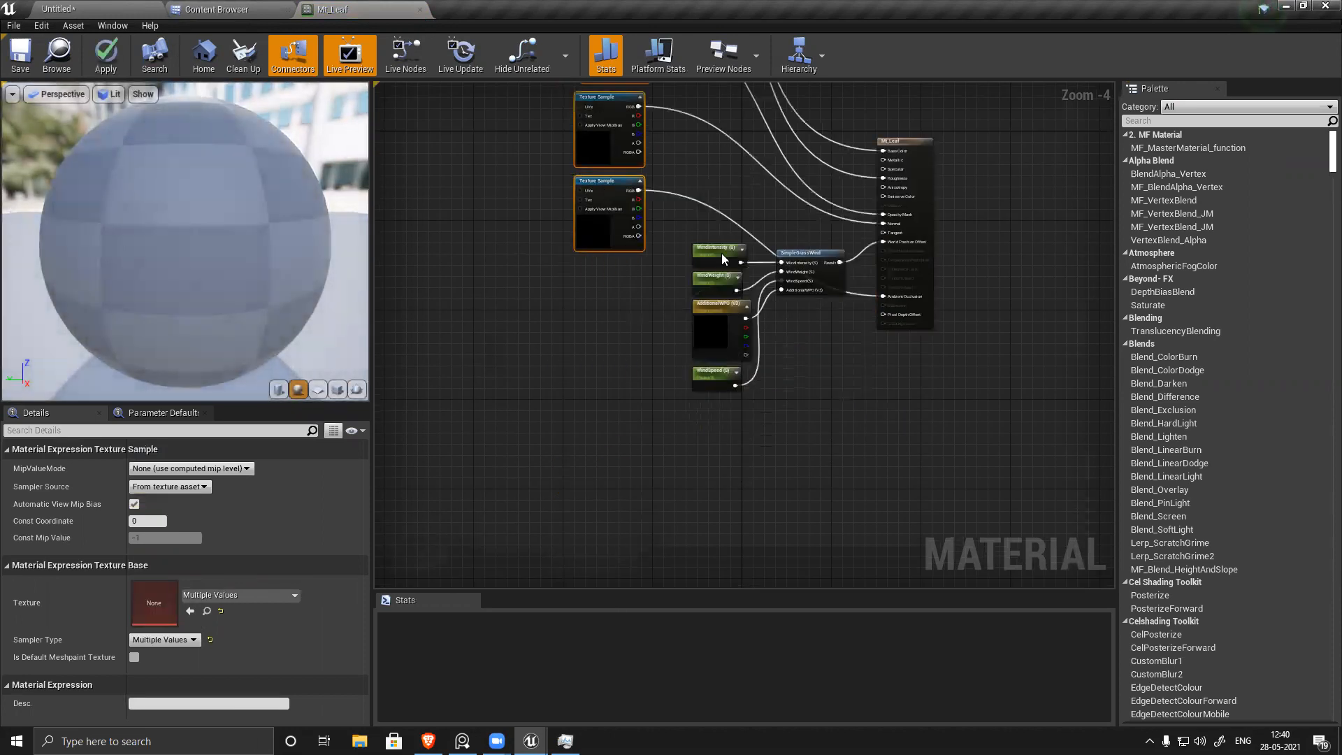
left_click(815, 253)
left_click_drag(740, 348, 589, 493)
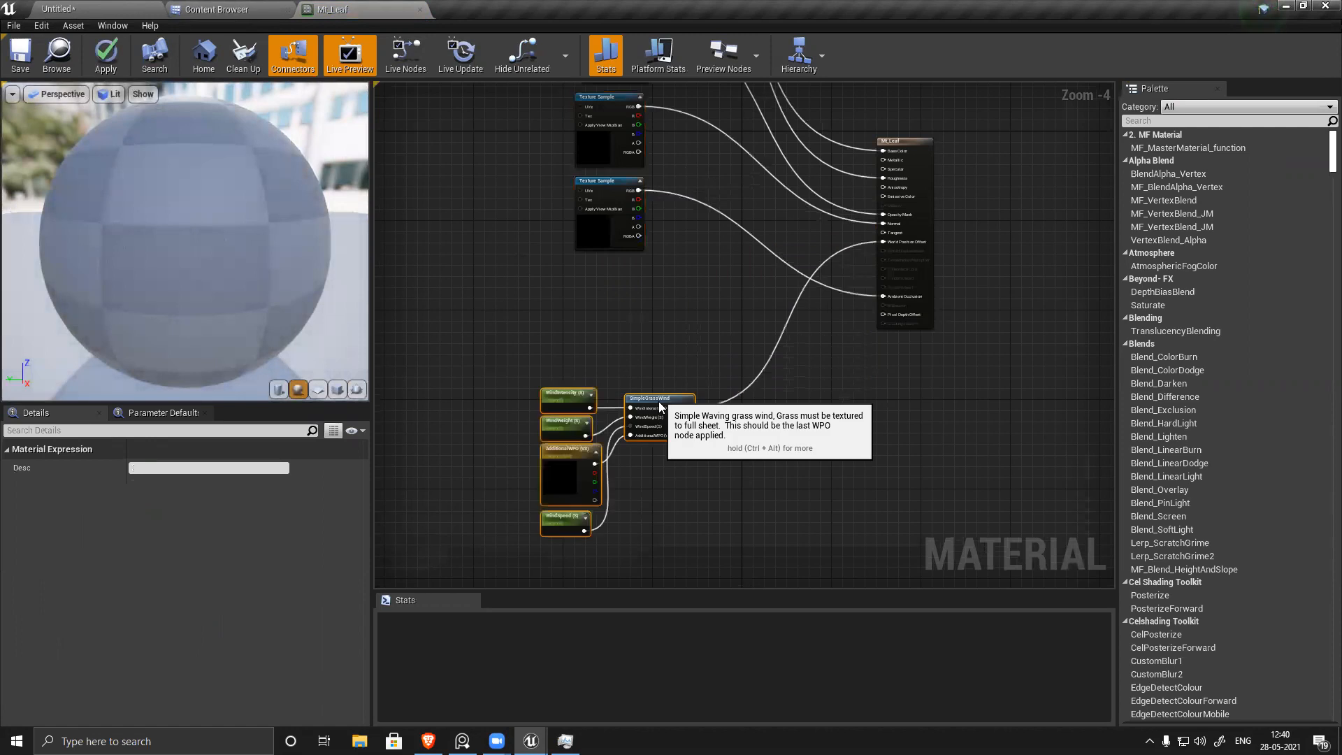
right_click_drag(708, 258, 733, 488)
left_click_drag(527, 111, 652, 418)
scroll(652, 418, "down", 1)
left_click_drag(640, 470, 616, 529)
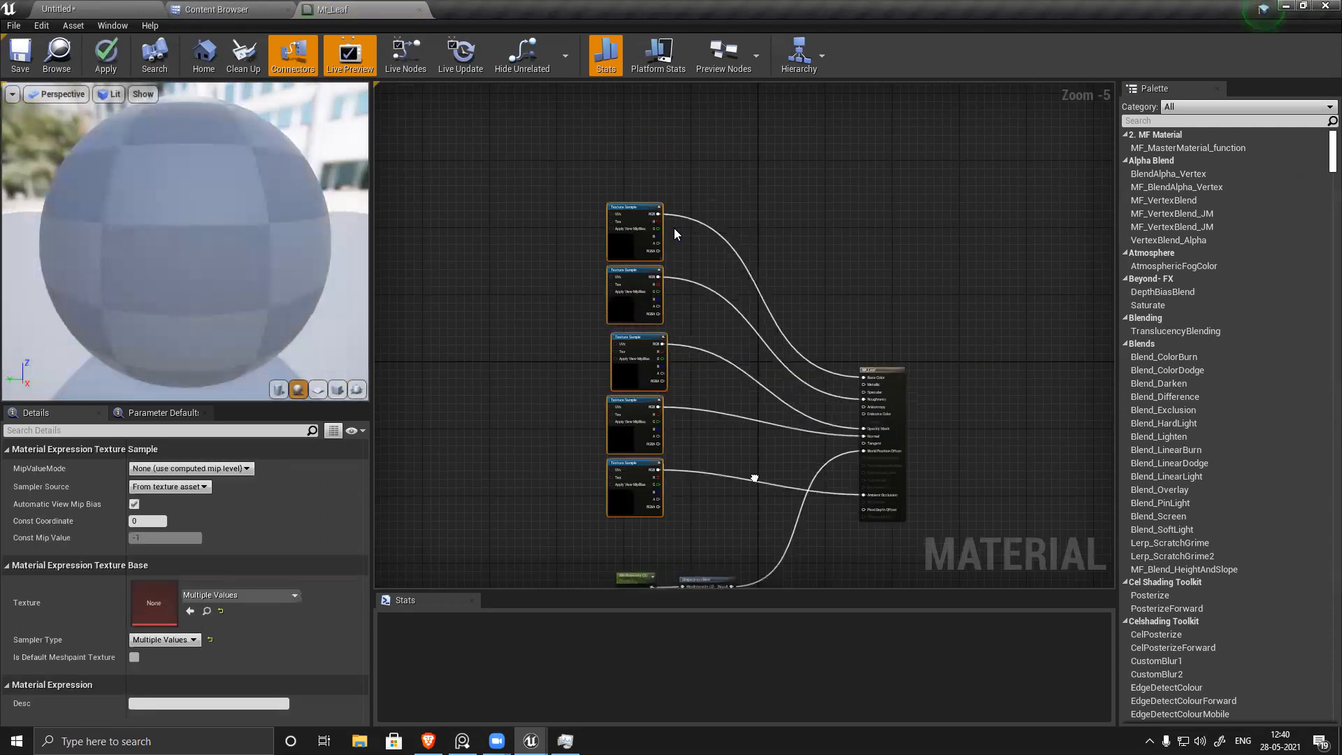
Step: Examine how the Texture Sample nodes and the wind network connect to the Mt_Leaf output node's inputs
scroll(822, 350, "up", 3)
scroll(843, 349, "down", 2)
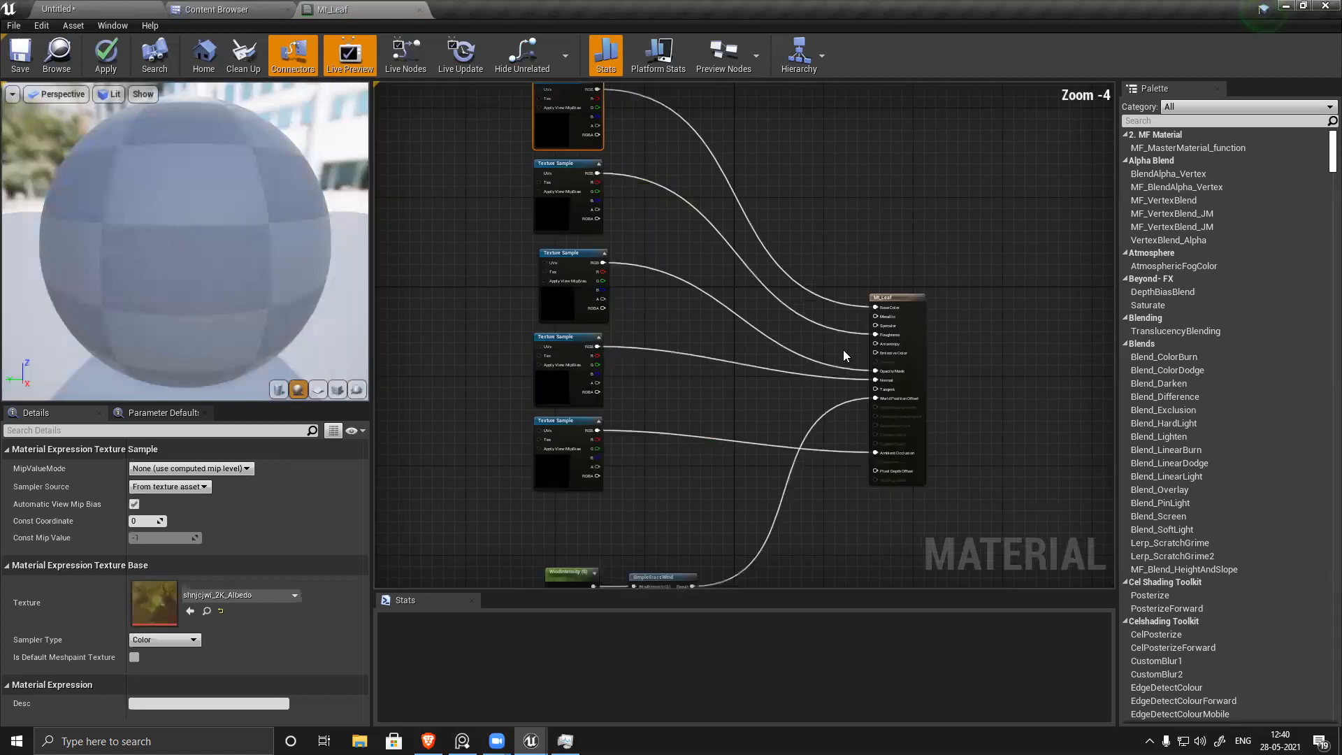
scroll(892, 345, "up", 3)
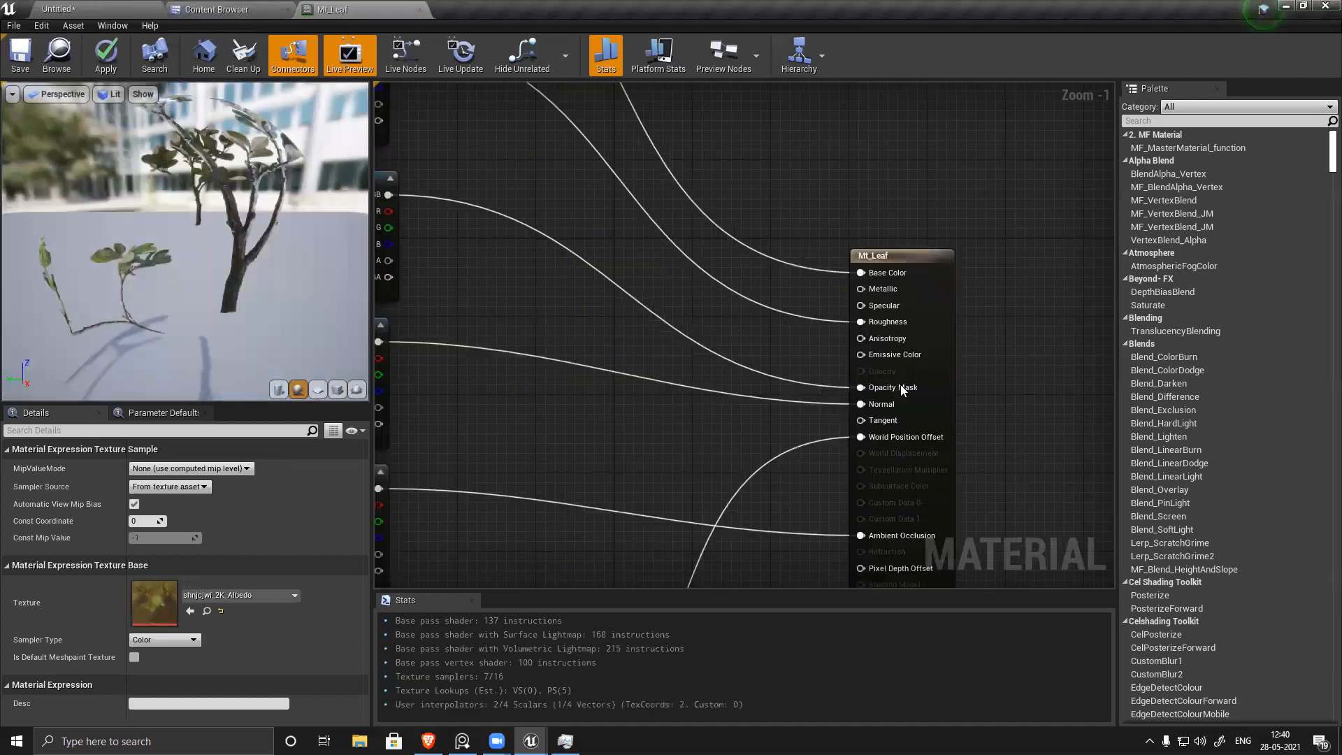
right_click_drag(998, 419, 1007, 312)
right_click_drag(975, 508, 1011, 429)
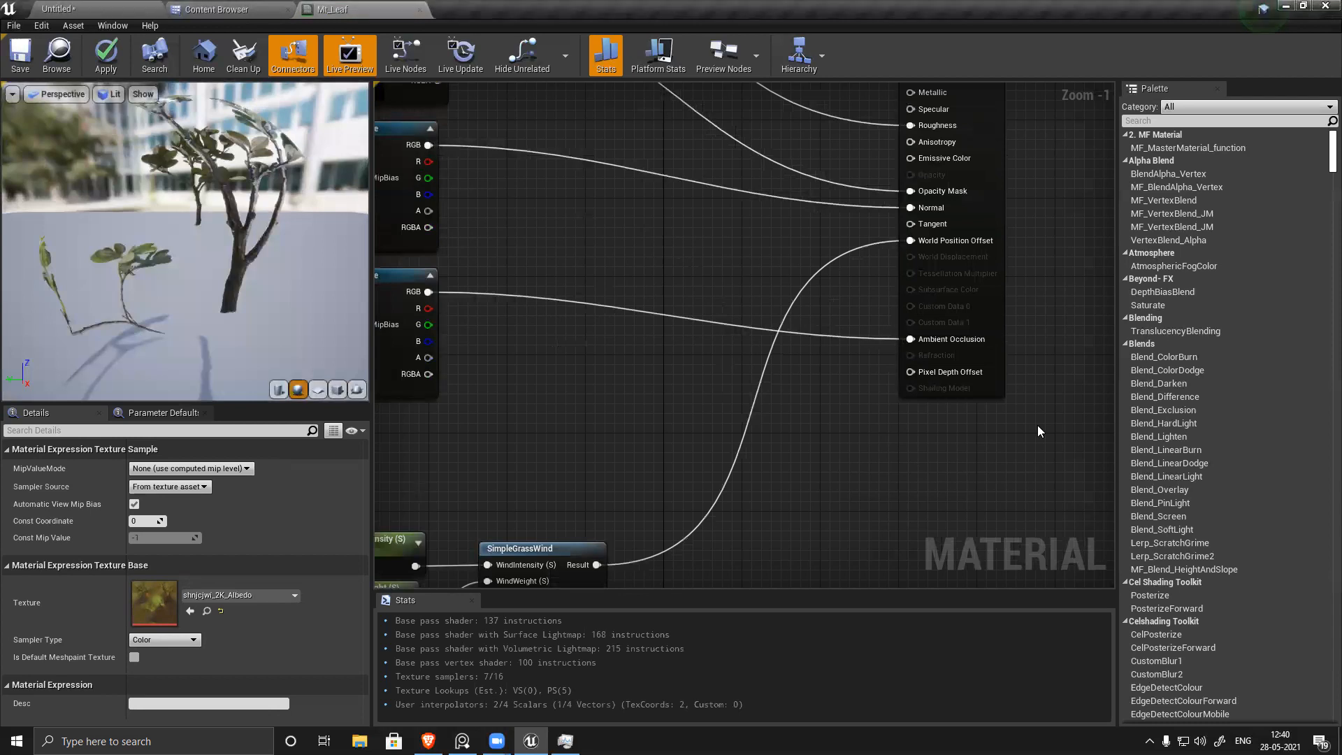
right_click_drag(639, 410, 800, 287)
Step: Examine the SimpleGrassWind node, its wind parameters and World Position Offset connection, along with the leaf motion in the material preview
left_click_drag(509, 331, 893, 593)
scroll(893, 593, "down", 2)
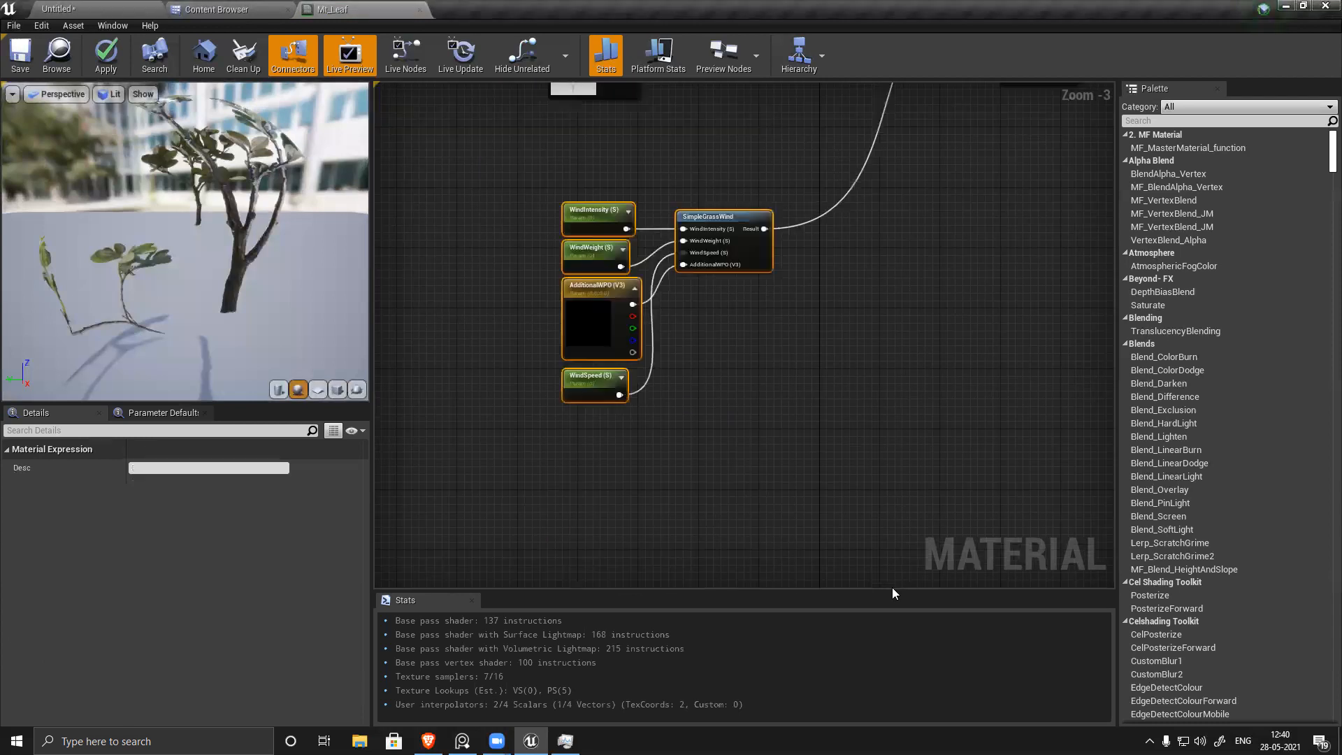
left_click_drag(727, 219, 781, 152)
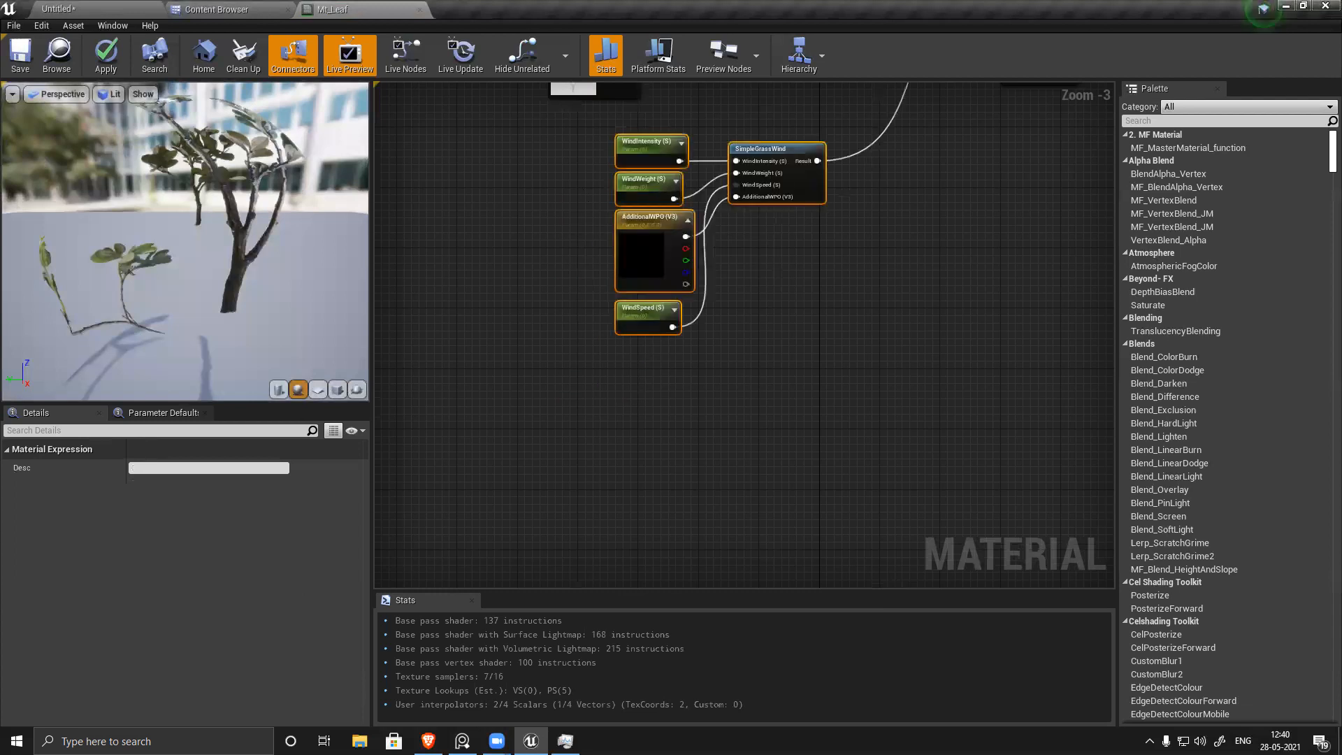
left_click_drag(255, 107, 256, 106)
left_click_drag(242, 270, 242, 269)
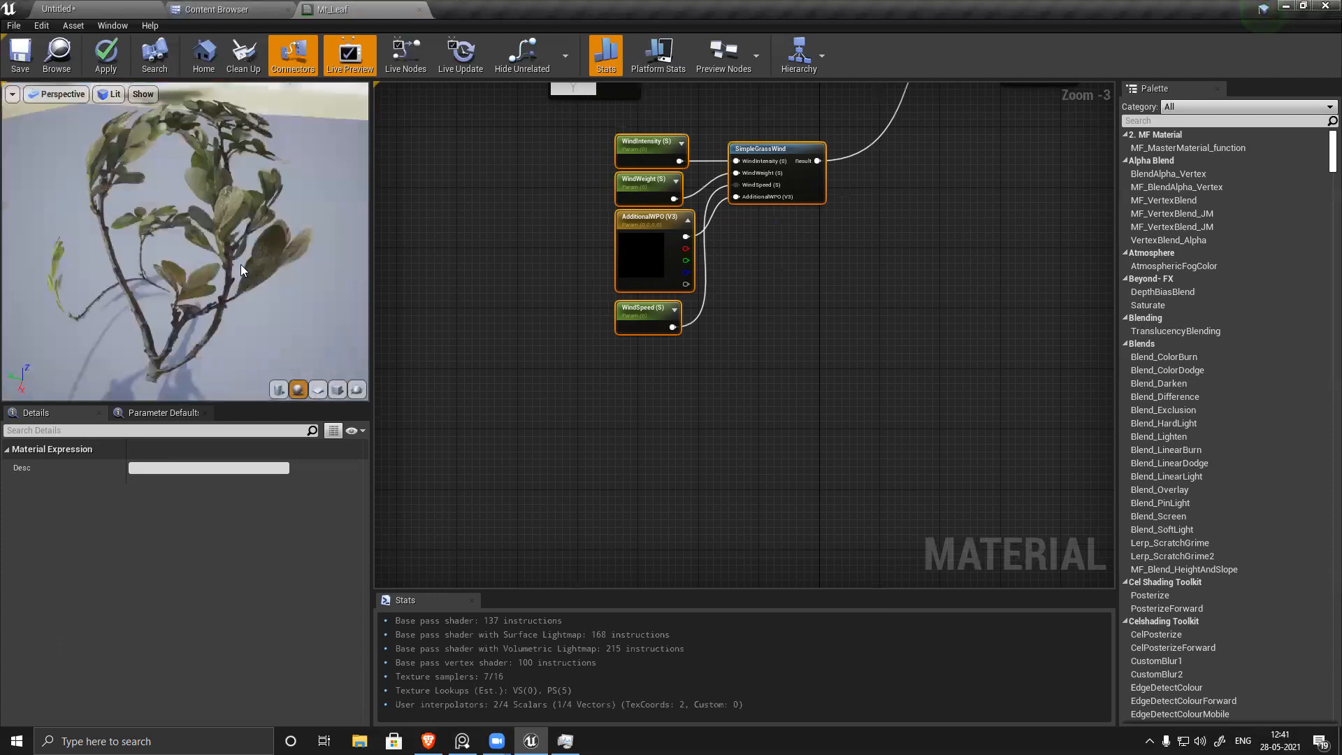
right_click_drag(742, 425, 928, 127)
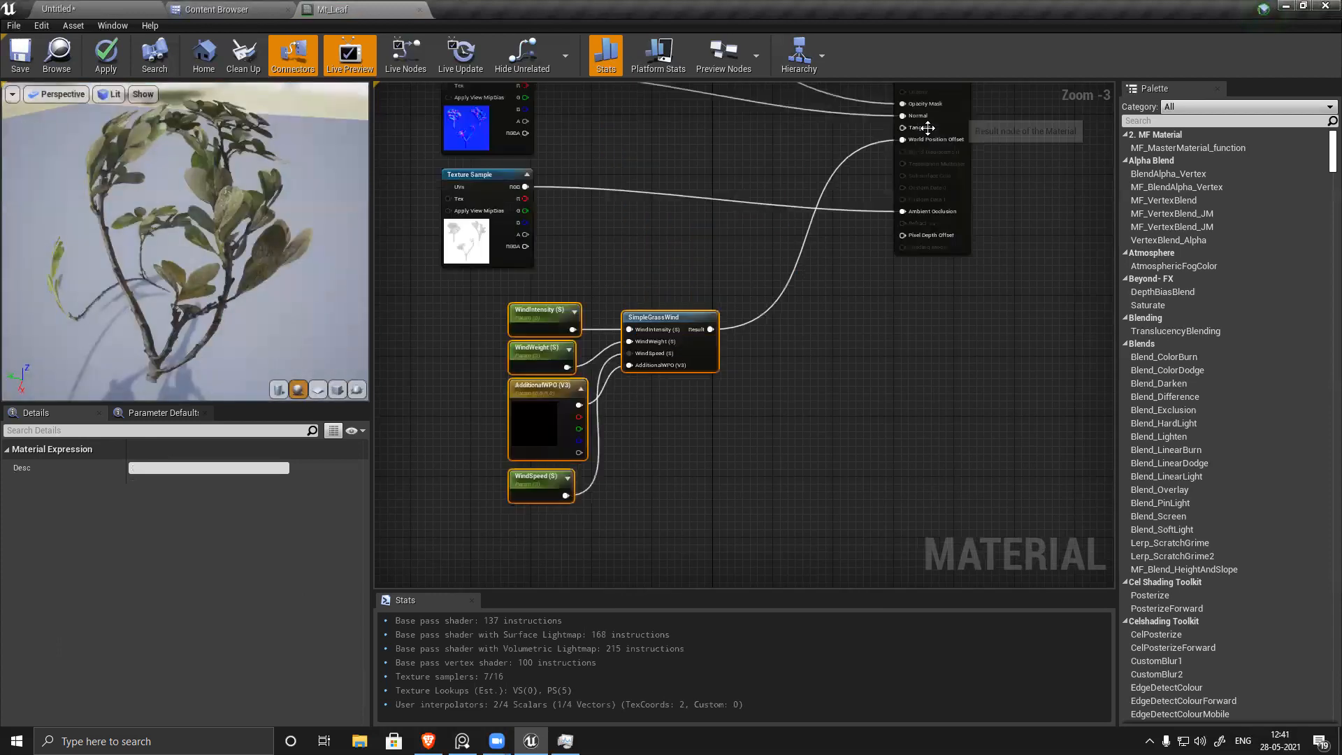
scroll(648, 330, "up", 3)
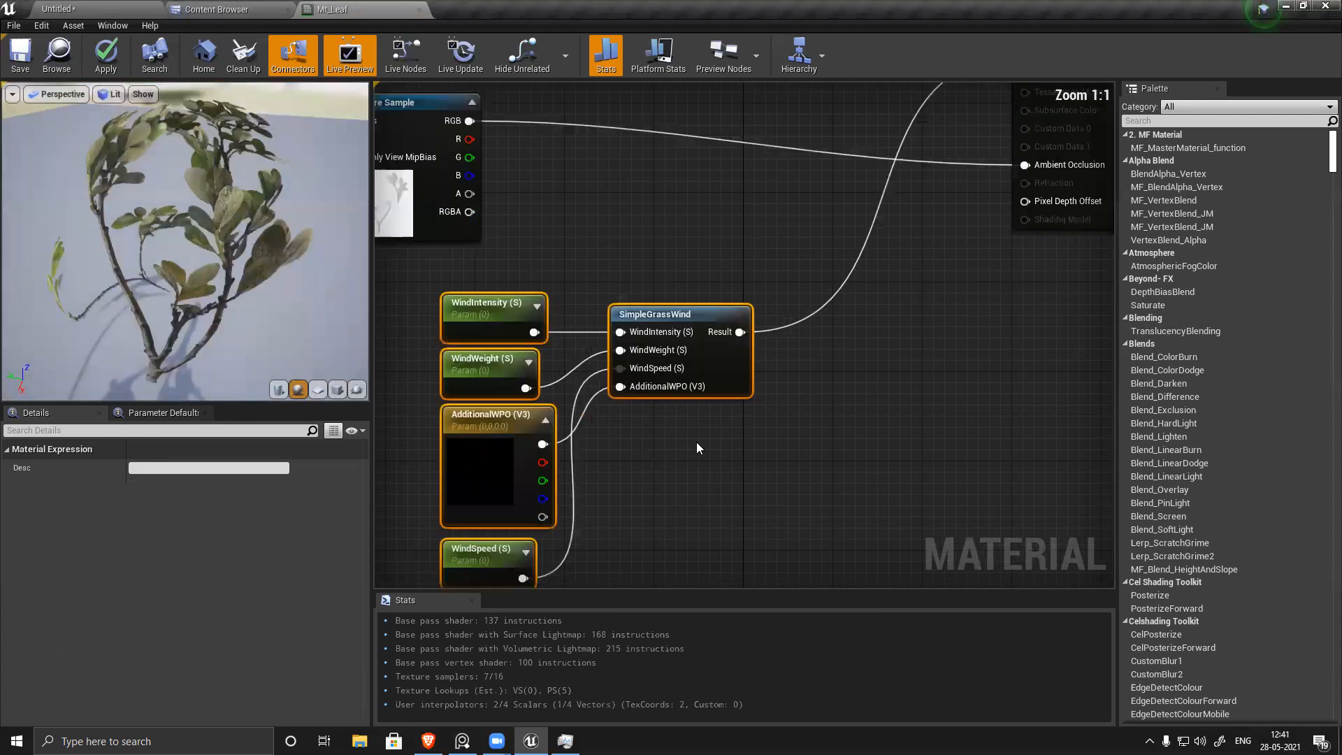
right_click_drag(1042, 84, 948, 196)
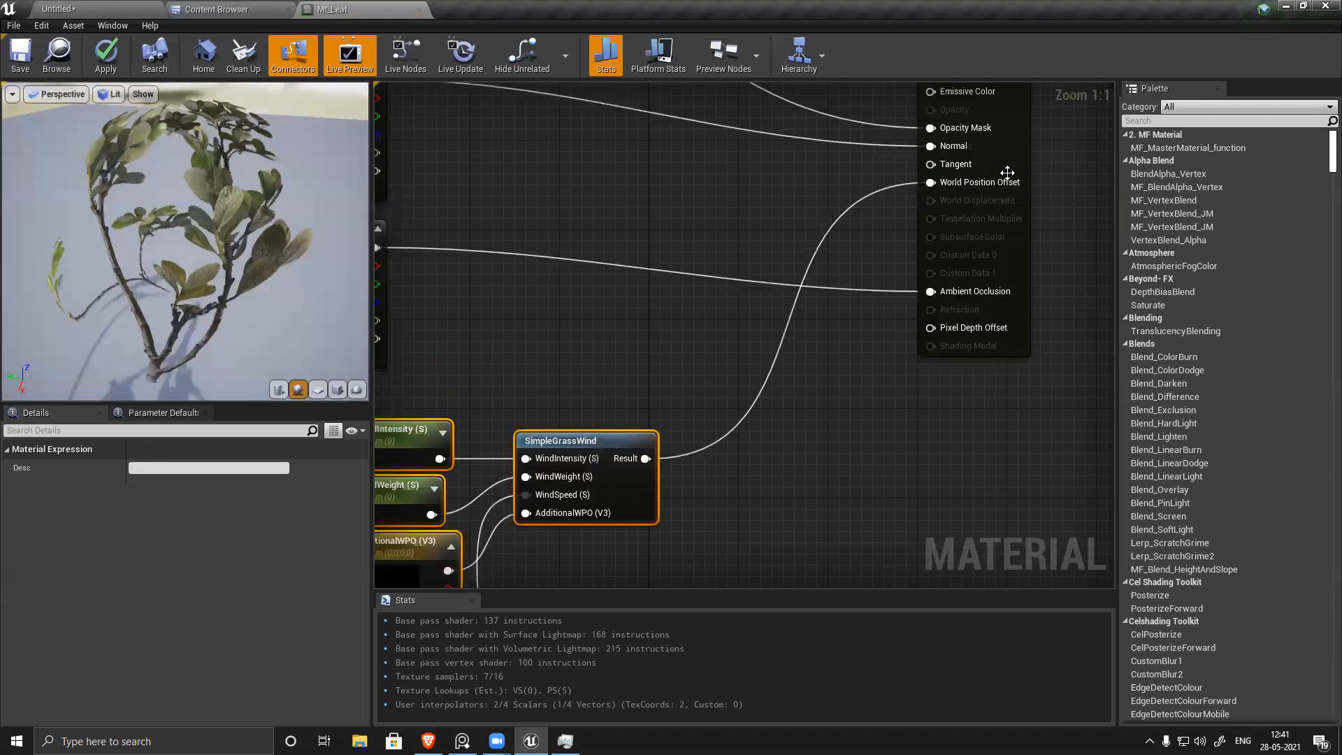
Step: Open the Mt_Leaf_Inst material instance, examine its wind parameters and leaf preview, and close it
left_click(217, 9)
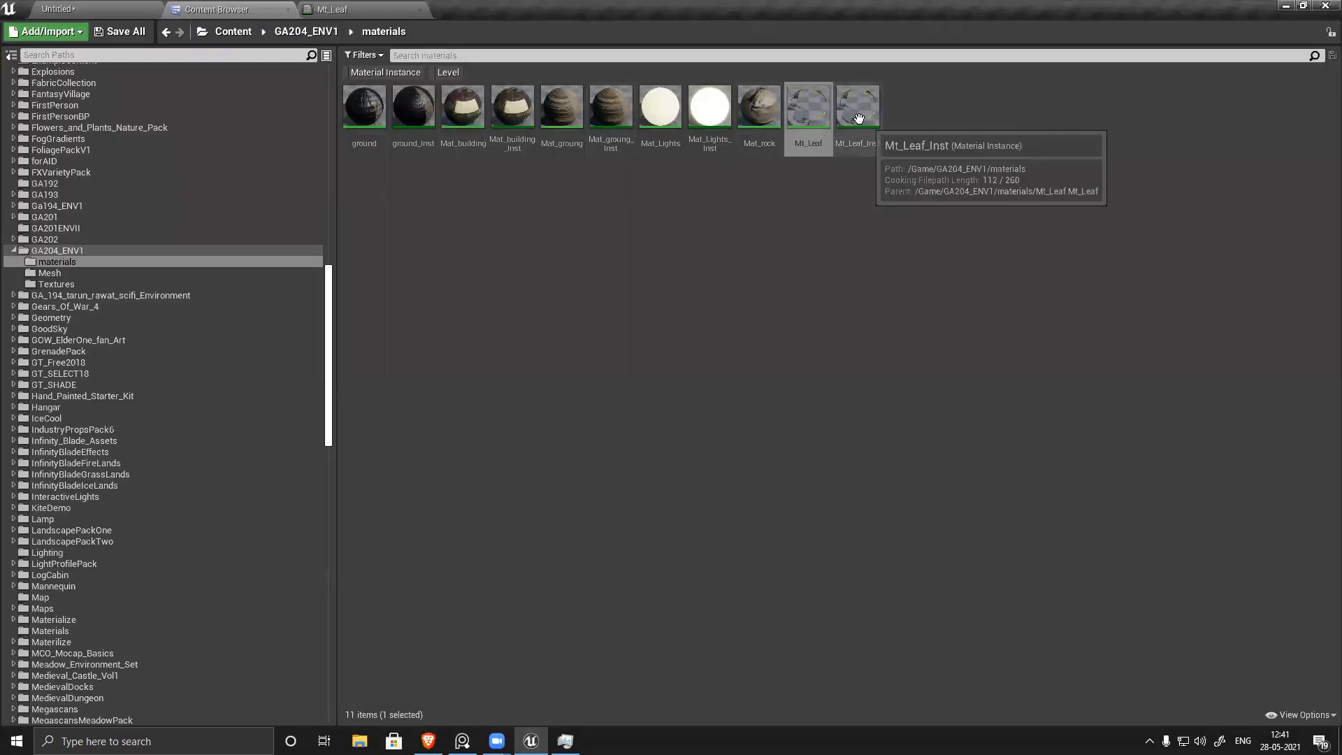
left_click(865, 145)
double_click(865, 145)
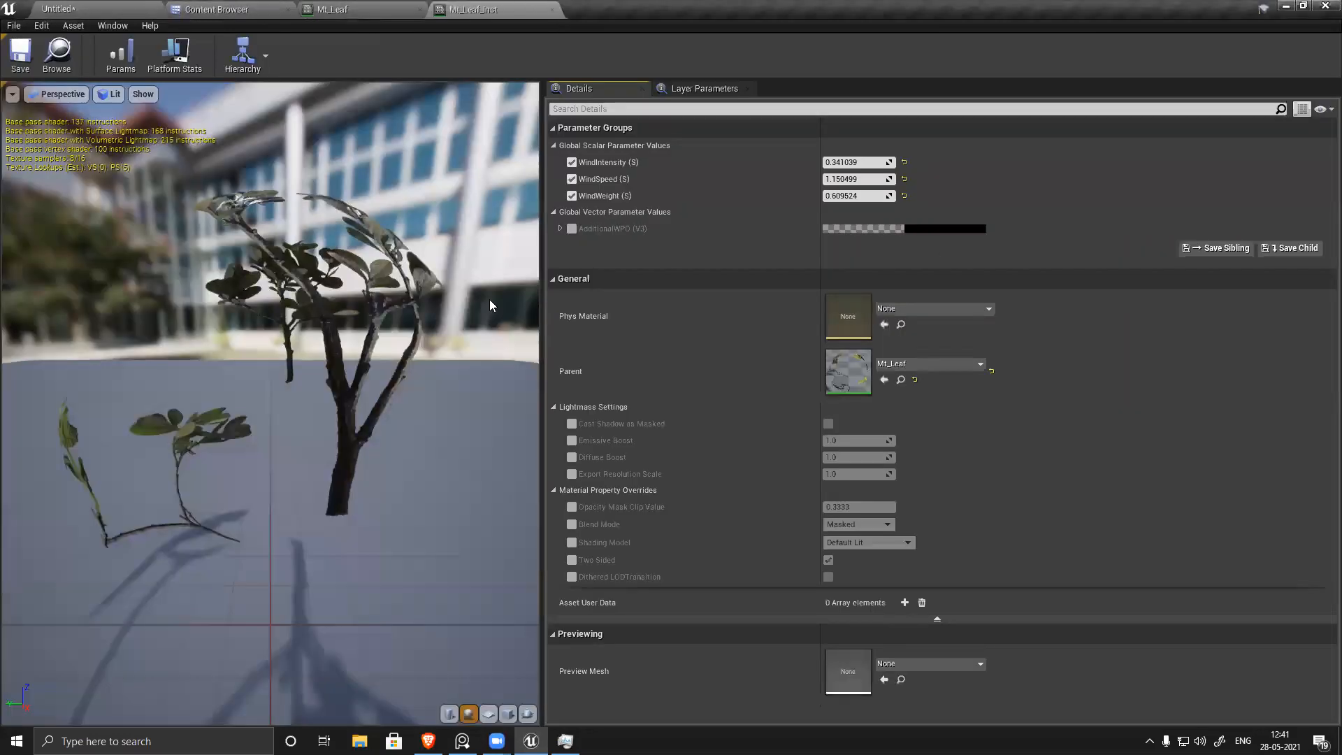
left_click_drag(269, 403, 322, 453)
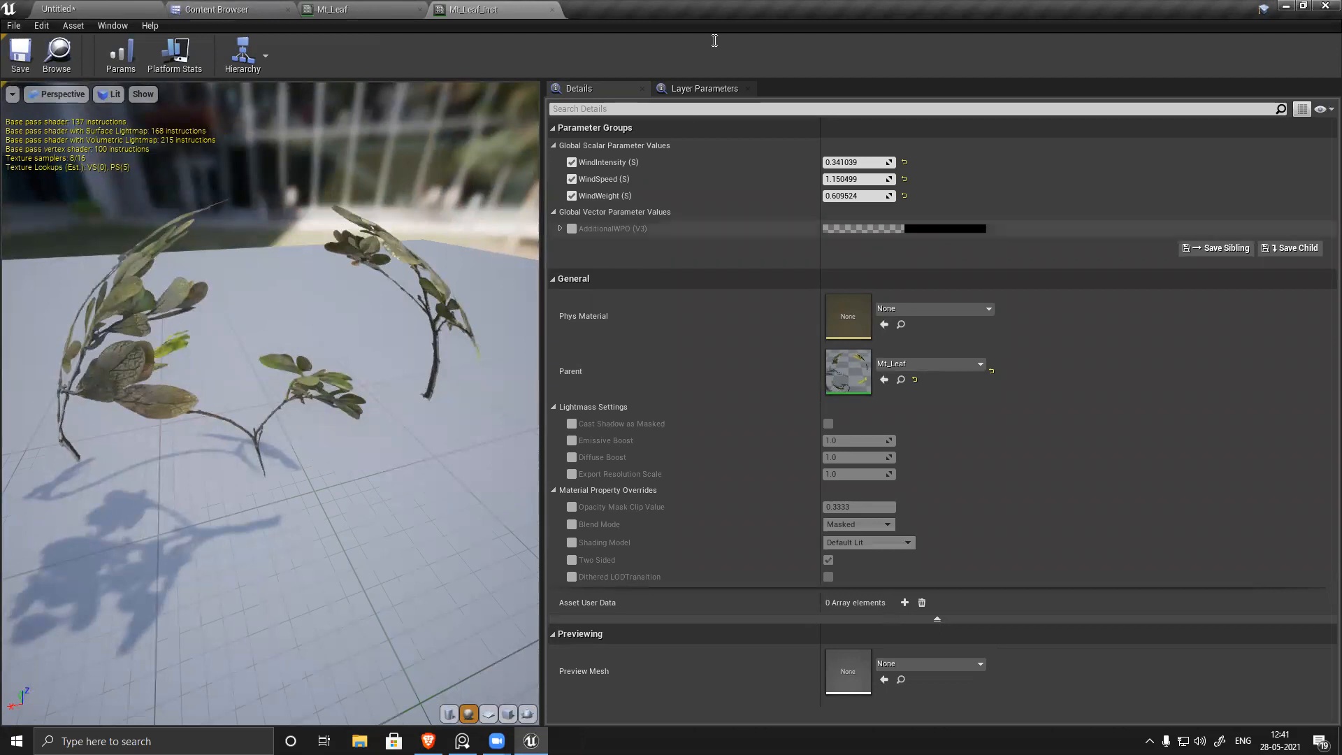
left_click(552, 9)
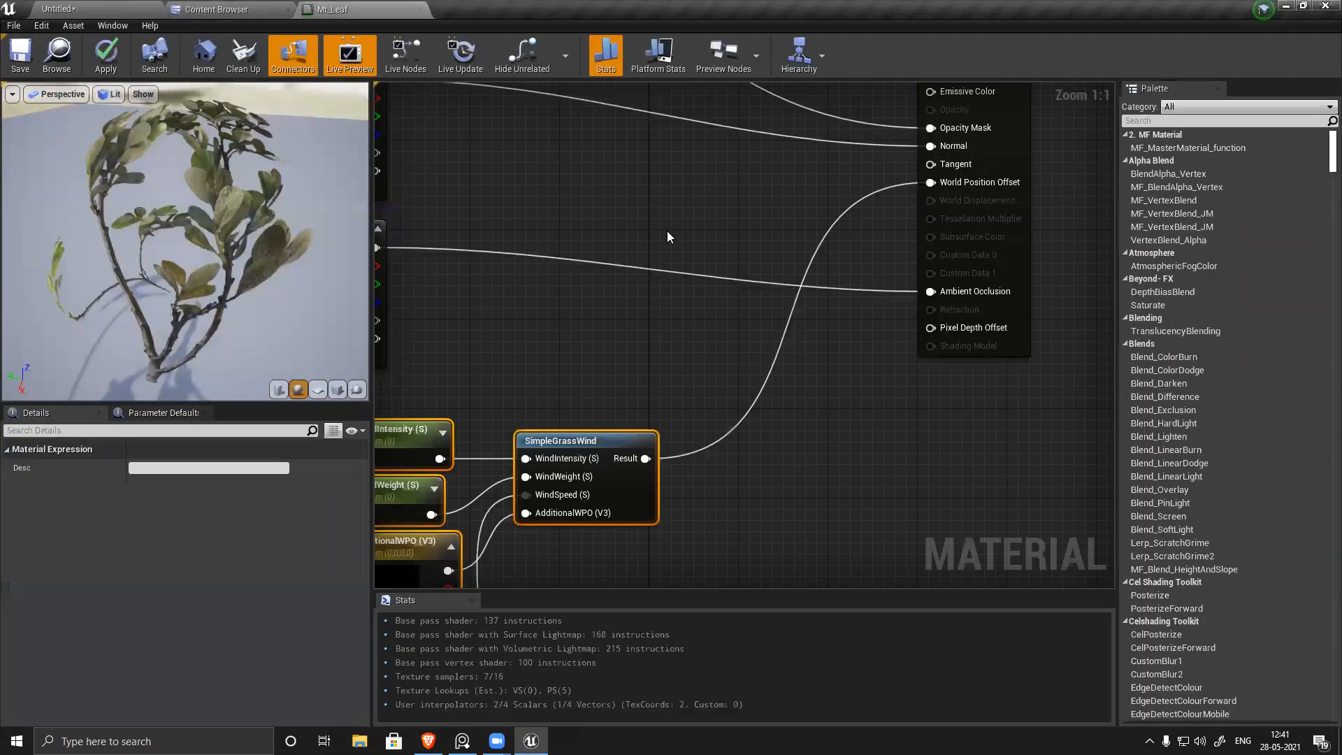
Step: Close the Mt_Leaf material without applying its changes, and close the separate Content Browser
left_click(420, 9)
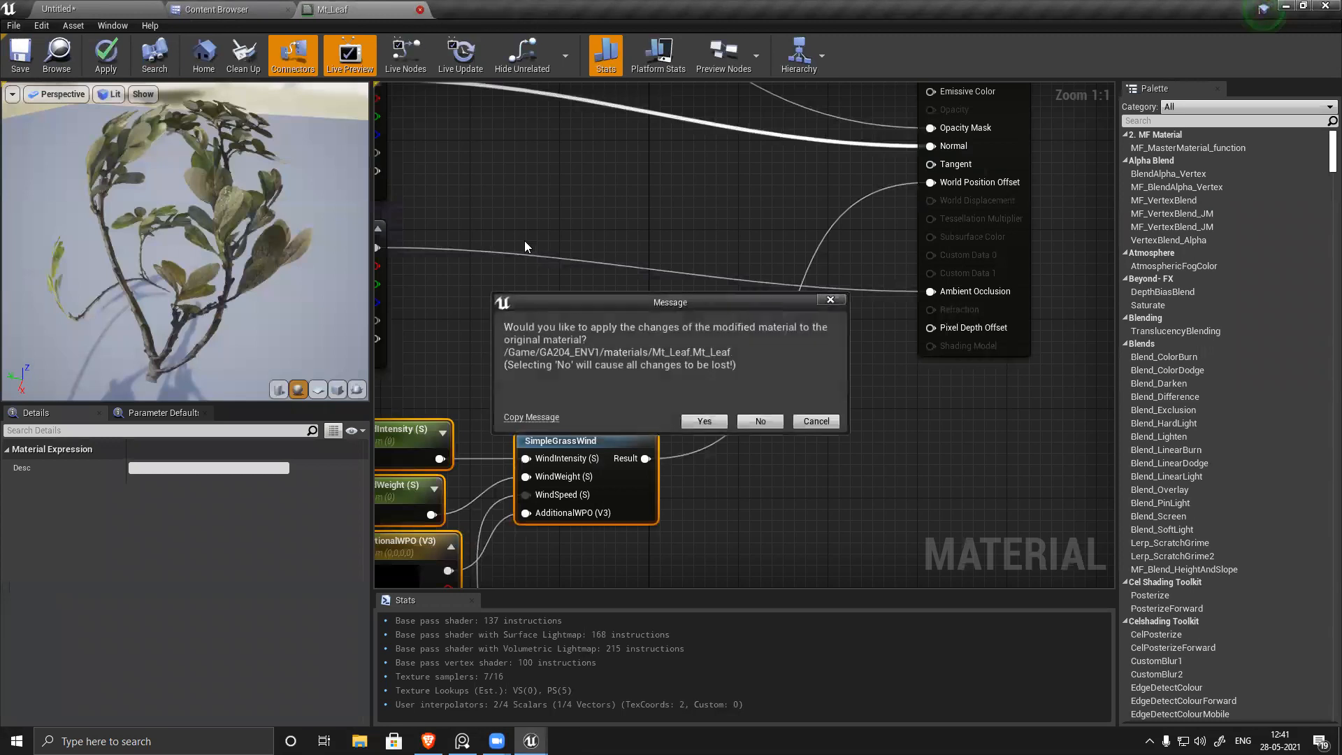
left_click(764, 423)
left_click(283, 10)
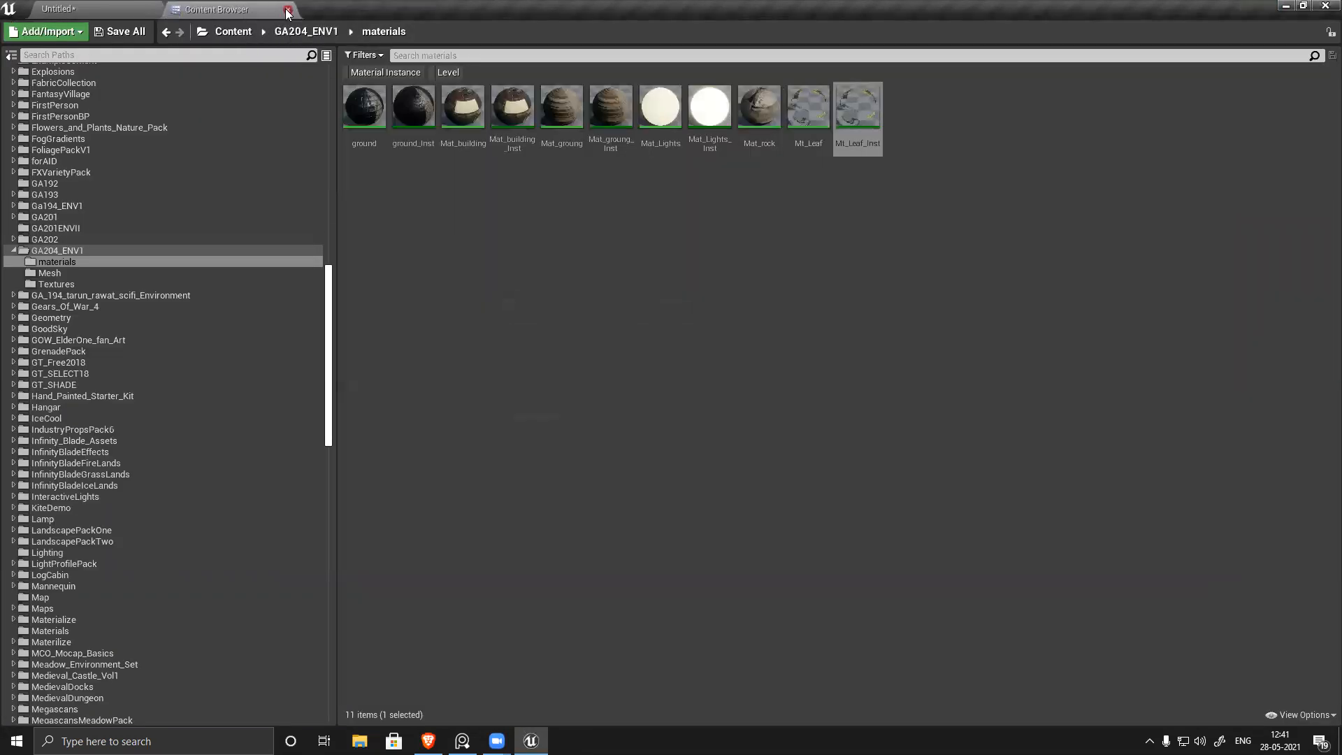
Step: Open the recently used diorama level in place of the untitled test level
left_click(13, 25)
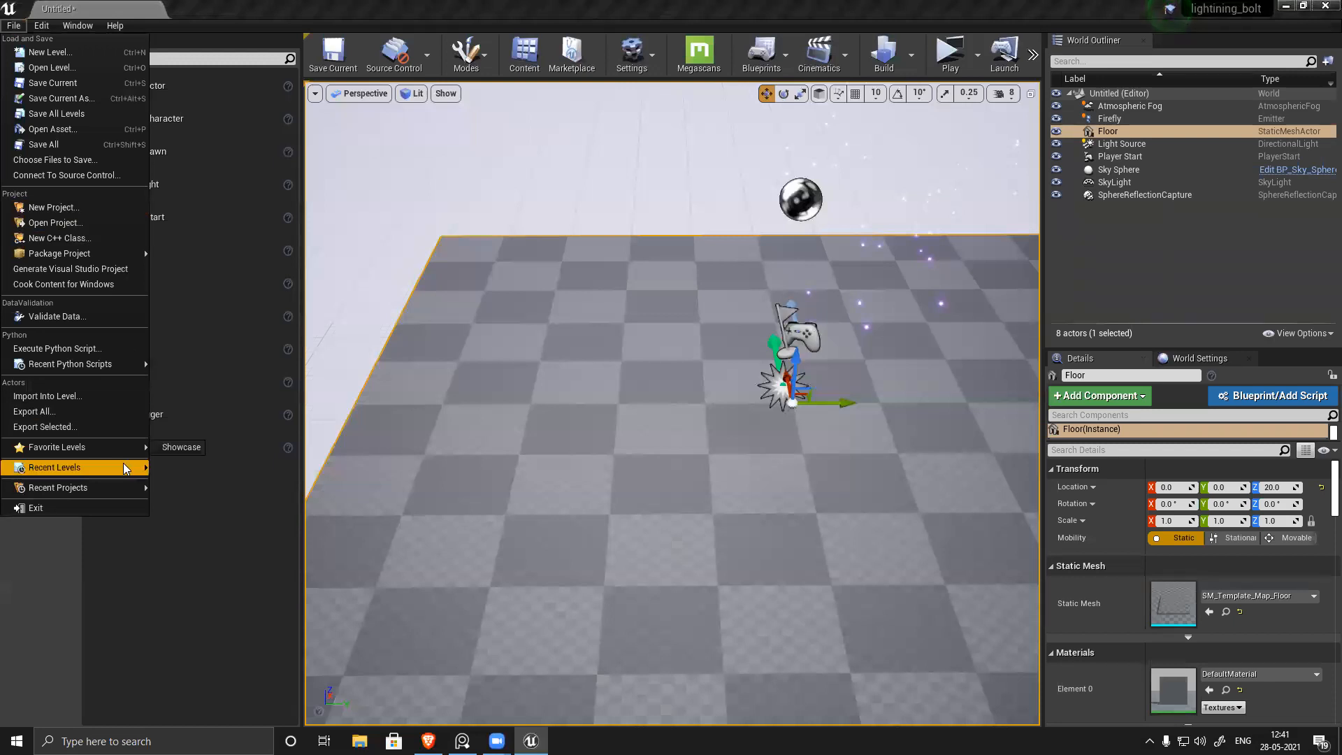
mouse_move(112, 467)
left_click(183, 468)
left_click(803, 499)
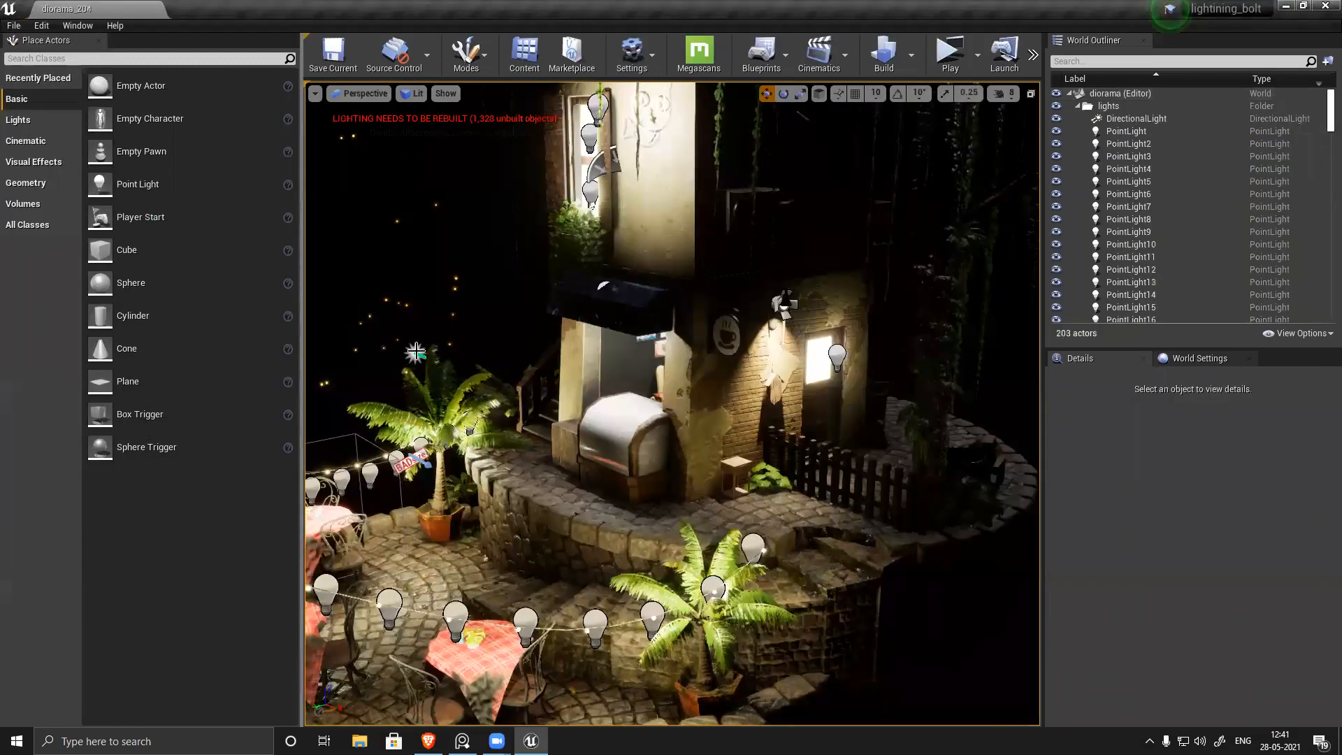
Step: Select the firefly emitter and inspect the fireflies against the whole diorama in game view
left_click(416, 352)
scroll(696, 491, "down", 5)
left_click_drag(694, 492, 621, 212, "alt")
key("g")
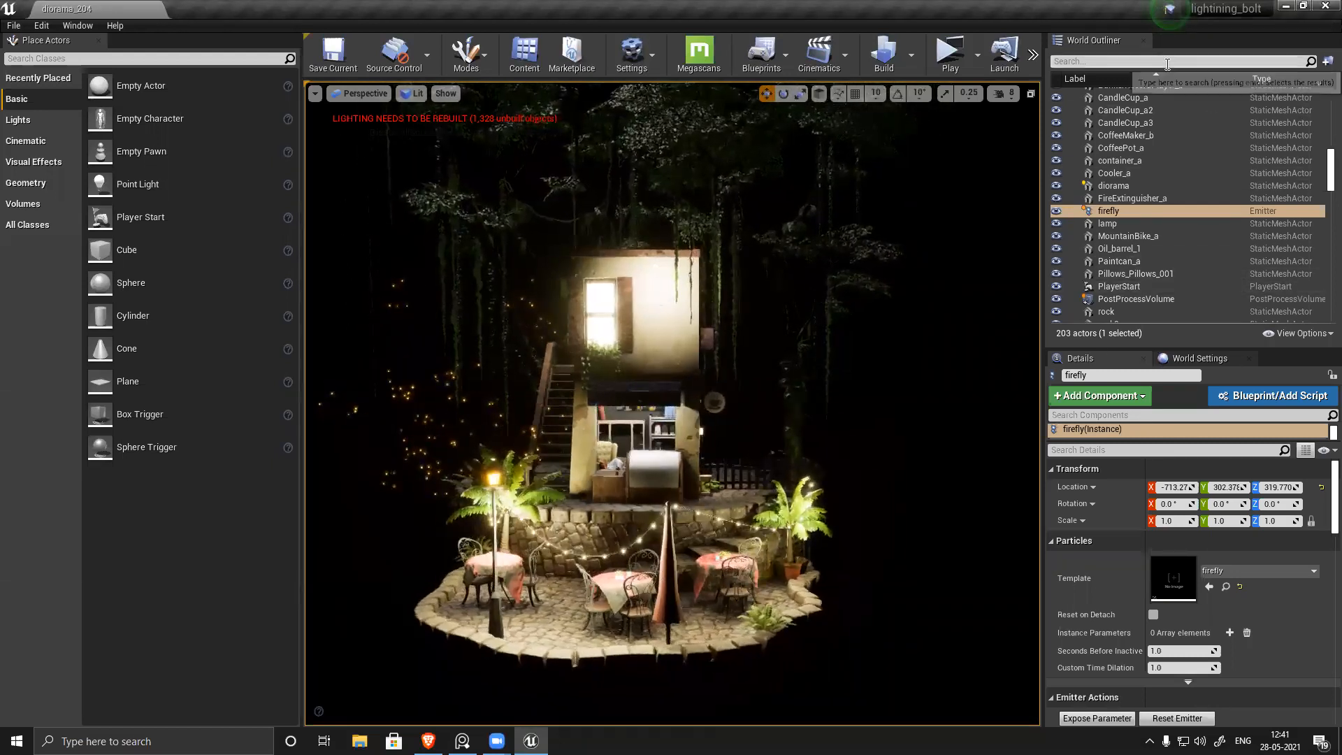
Step: Find the fog actors and add an Exponential Height Fog to the diorama level
type("fo")
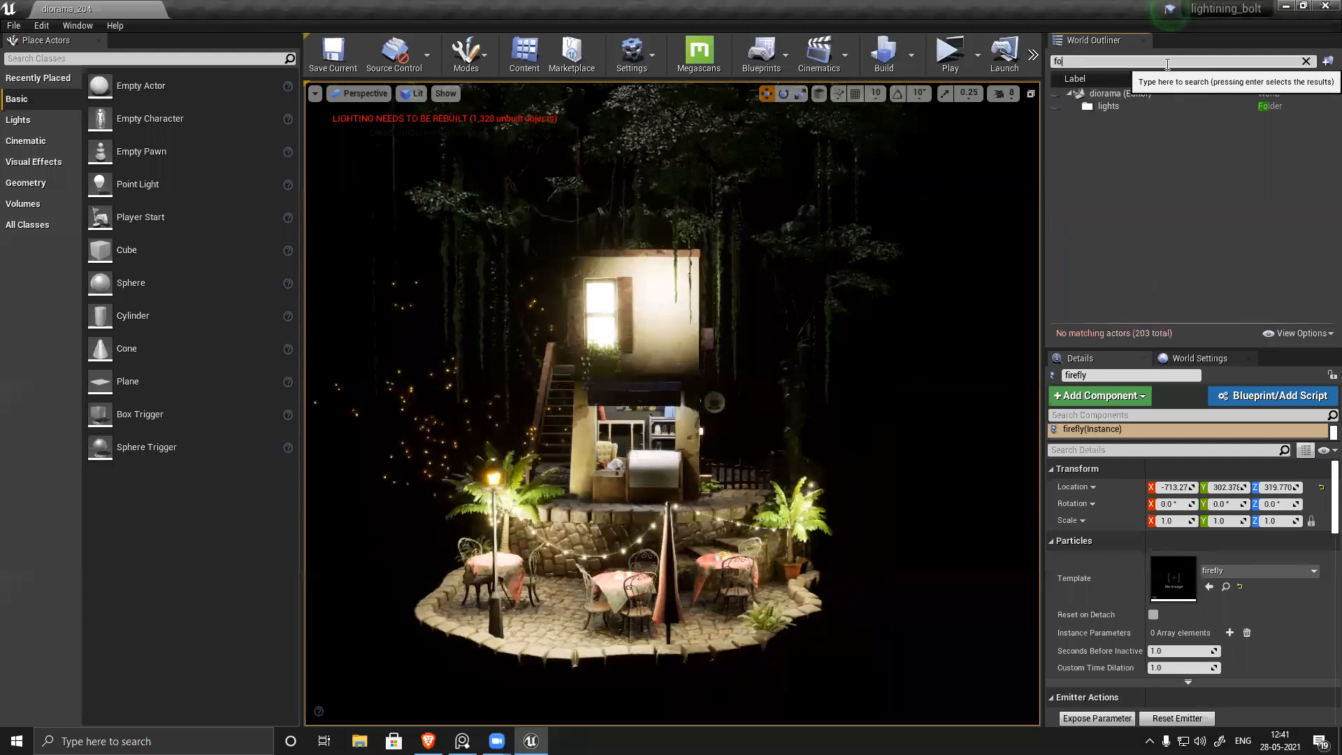
left_click(83, 59)
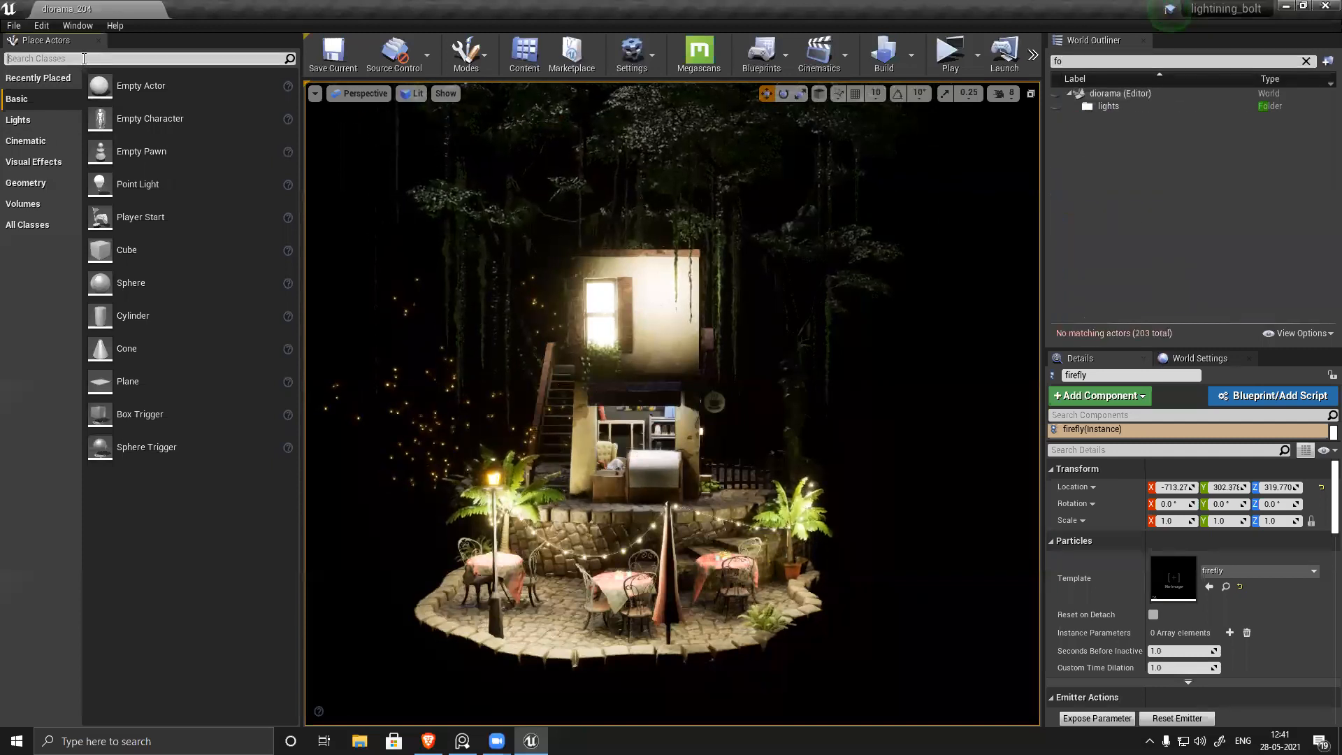
type("fog")
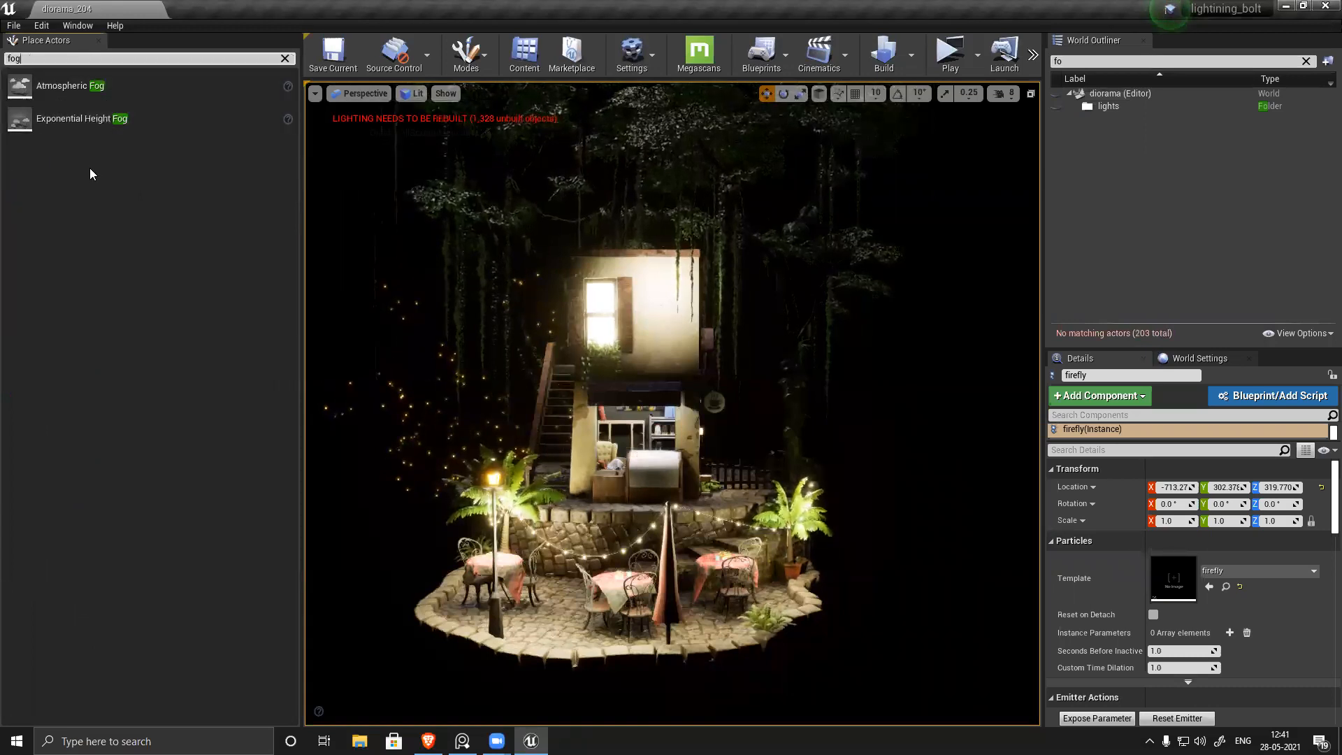
left_click_drag(397, 241, 408, 246)
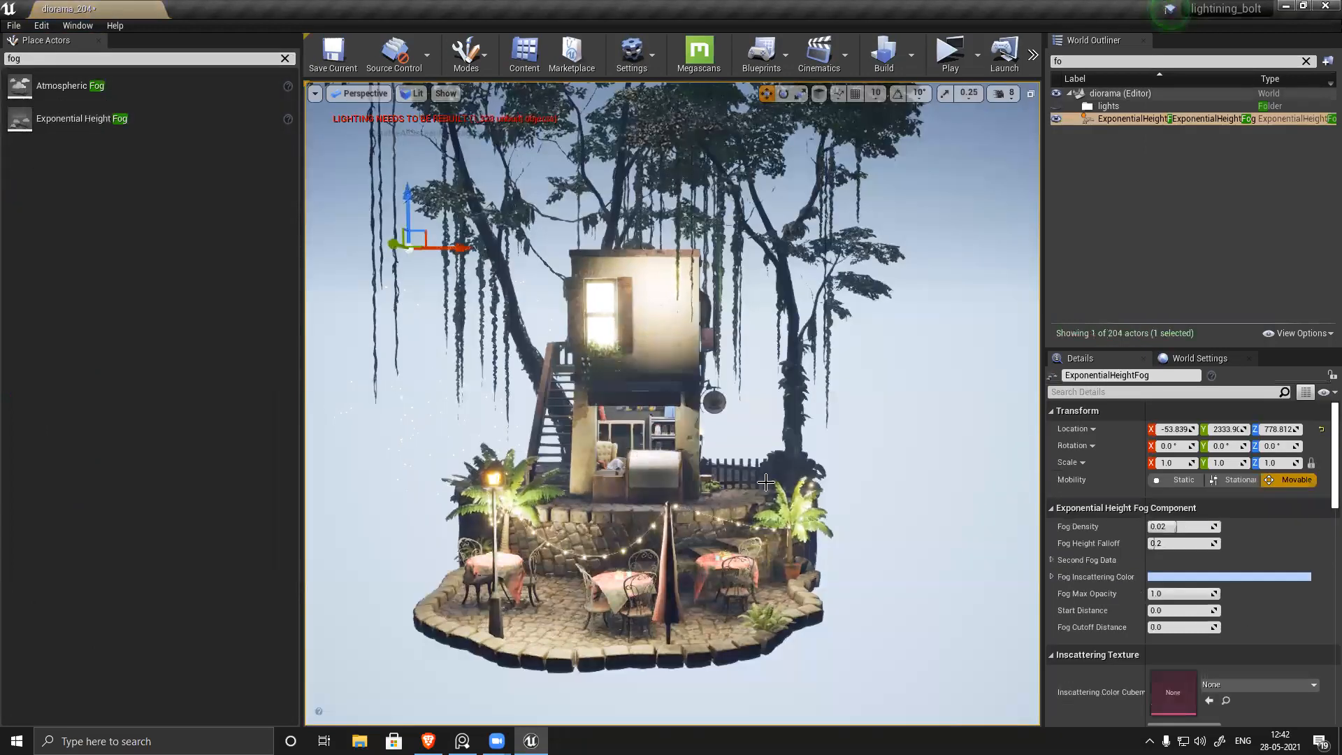
left_click_drag(816, 551, 783, 531, "alt")
Step: Add an Atmospheric Fog actor to the diorama level and check its effect on the scene
left_click_drag(110, 87, 978, 349)
left_click_drag(827, 407, 741, 458, "alt")
scroll(672, 404, "up", 6)
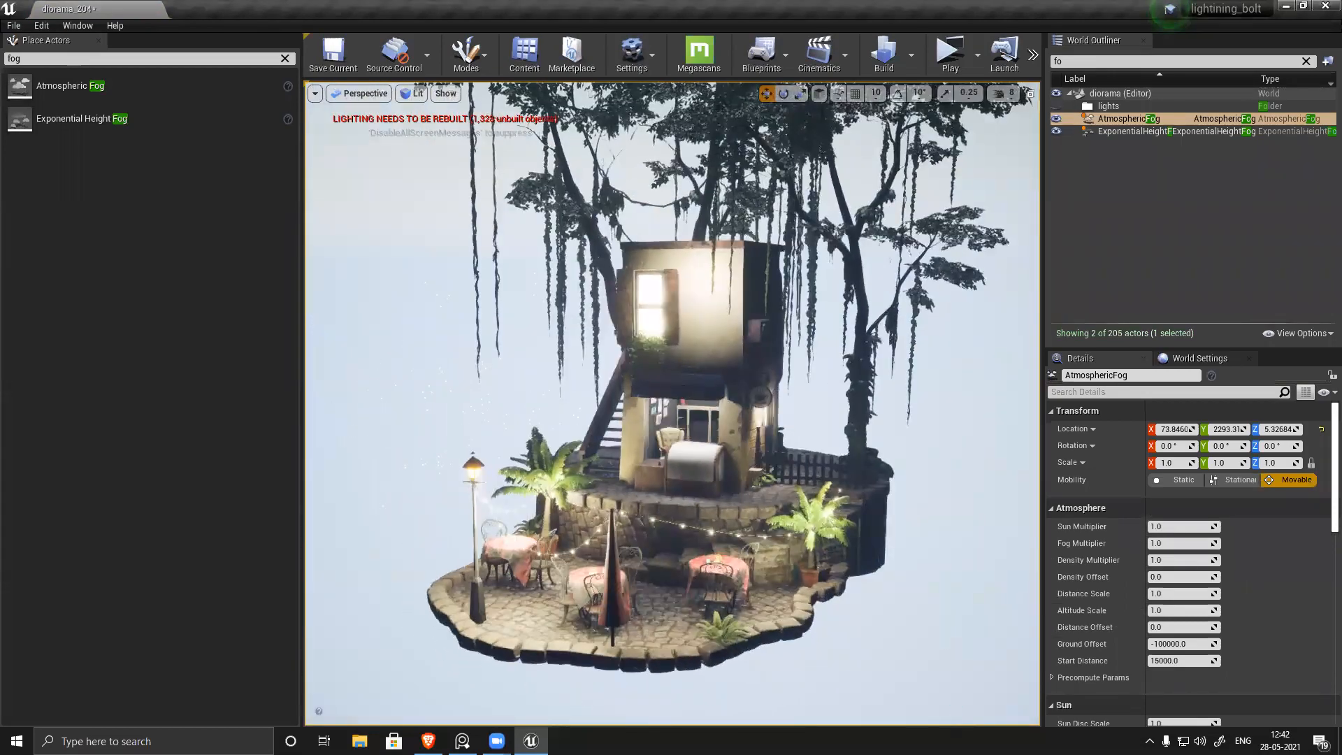
scroll(671, 404, "down", 2)
scroll(782, 344, "down", 6)
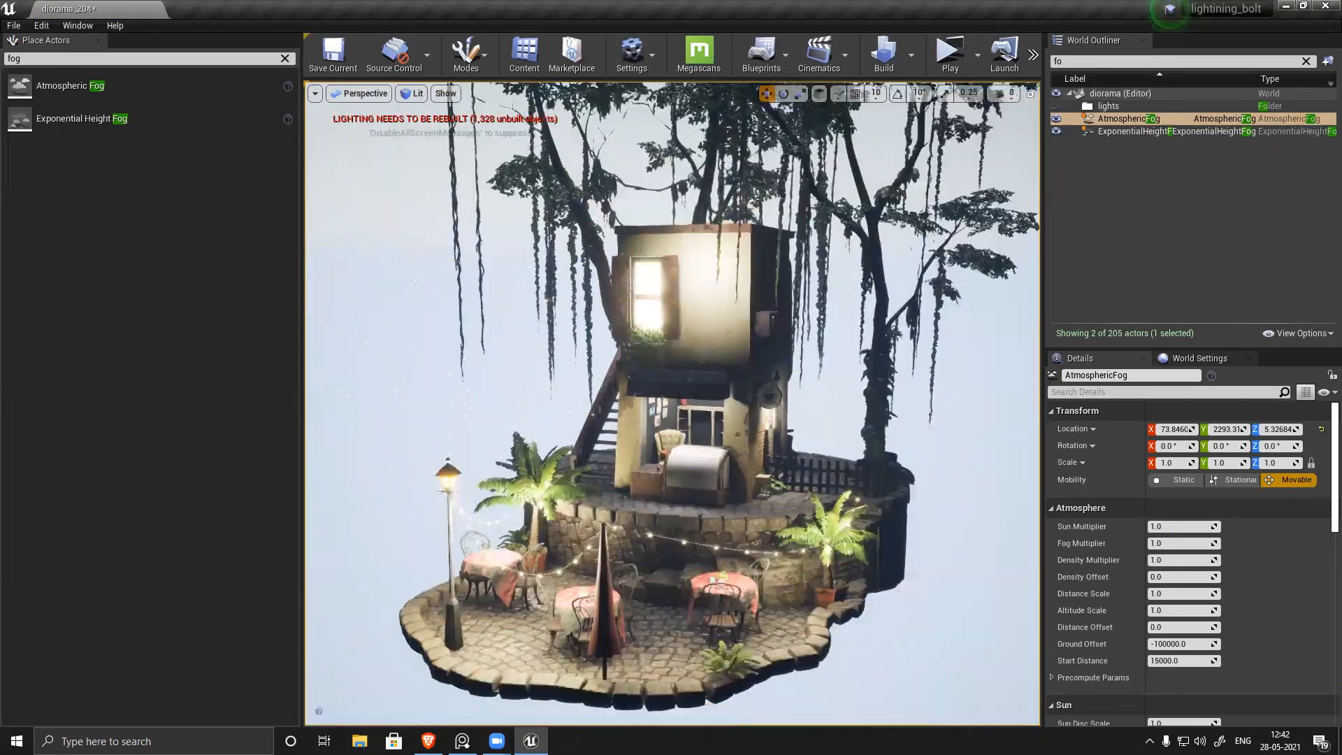
scroll(797, 473, "down", 8)
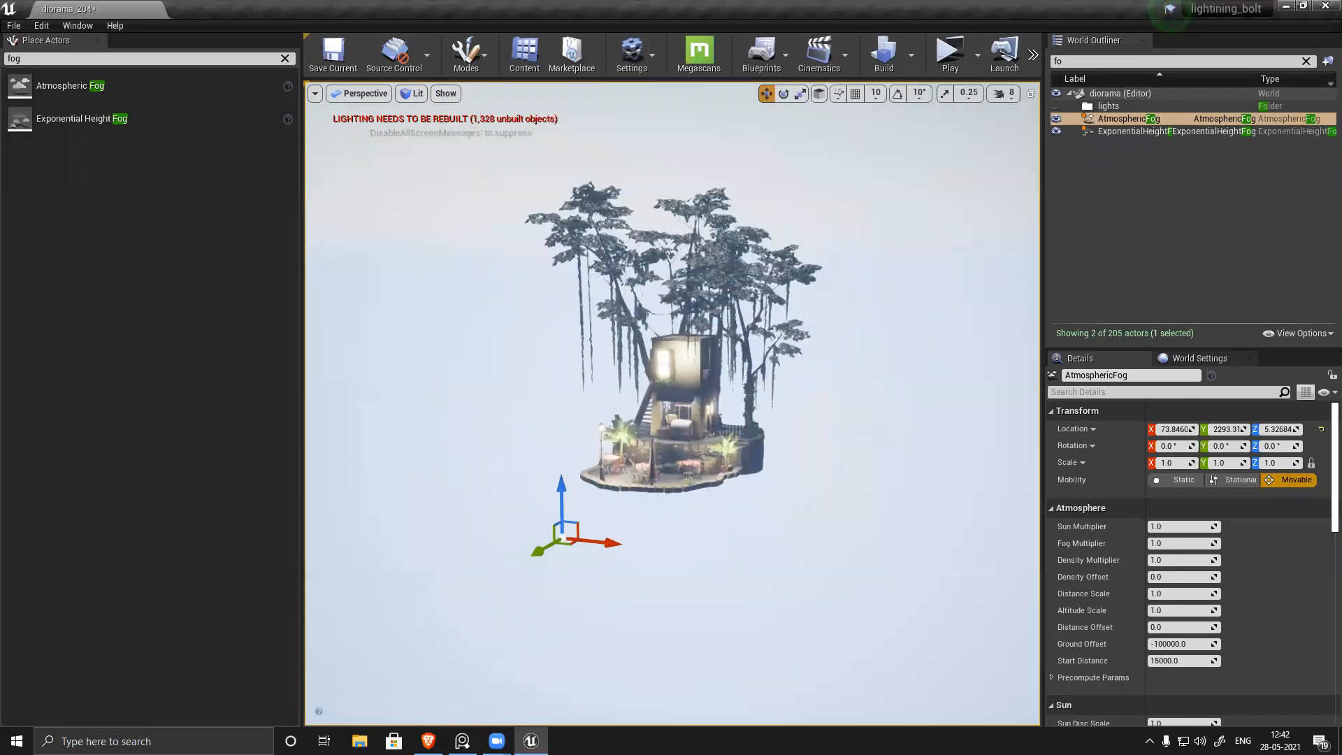
scroll(672, 404, "up", 10)
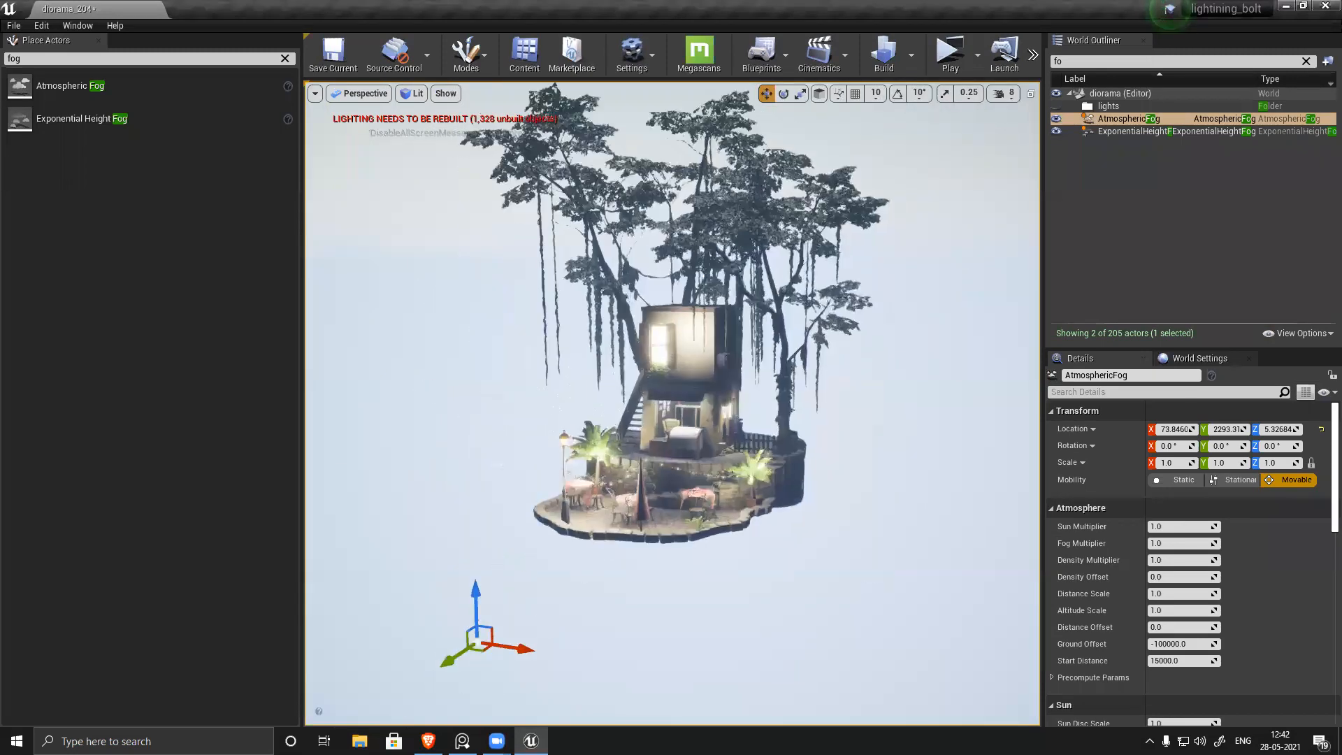
left_click_drag(764, 515, 814, 474, "alt")
Step: Set the Exponential Height Fog's Fog Height Falloff to 2.0 and its Fog Density to 0.5
left_click(1132, 131)
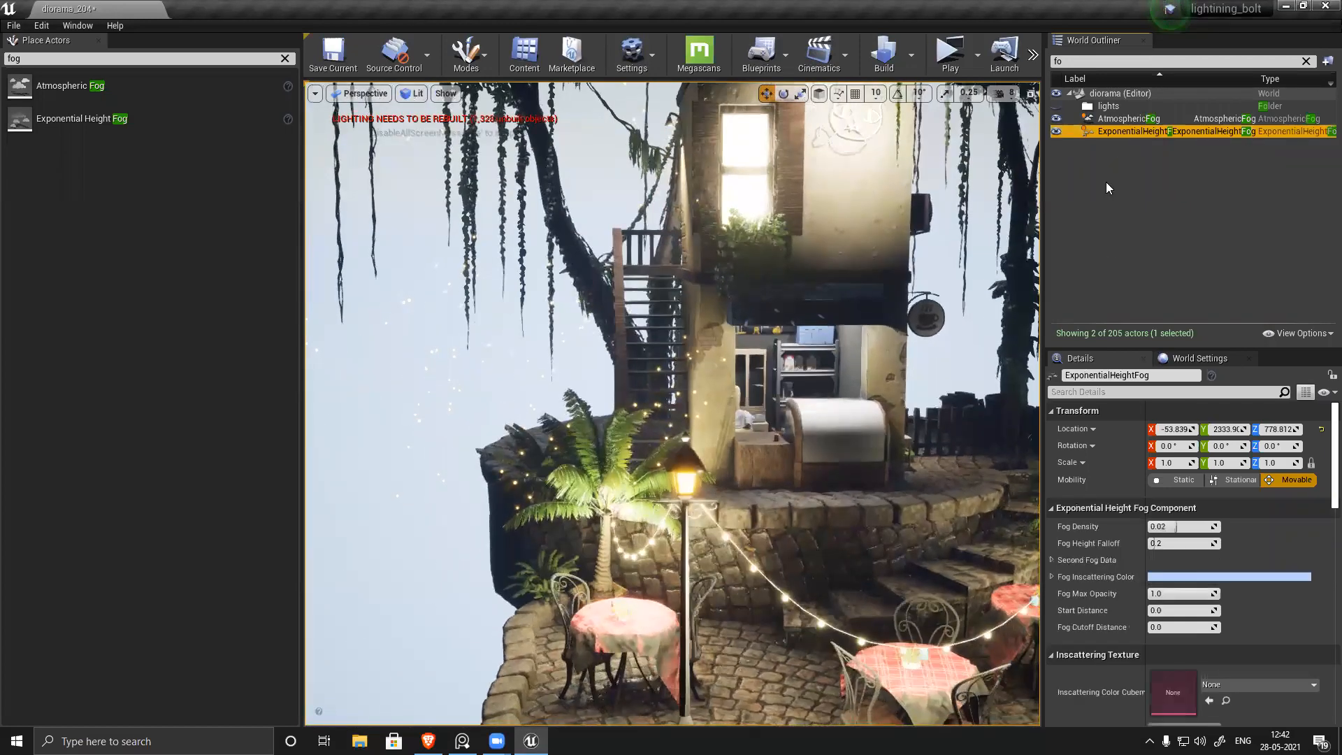
mouse_move(1182, 527)
left_mouse_down()
mouse_move(1213, 527)
mouse_move(1175, 543)
mouse_move(1189, 543)
left_mouse_up()
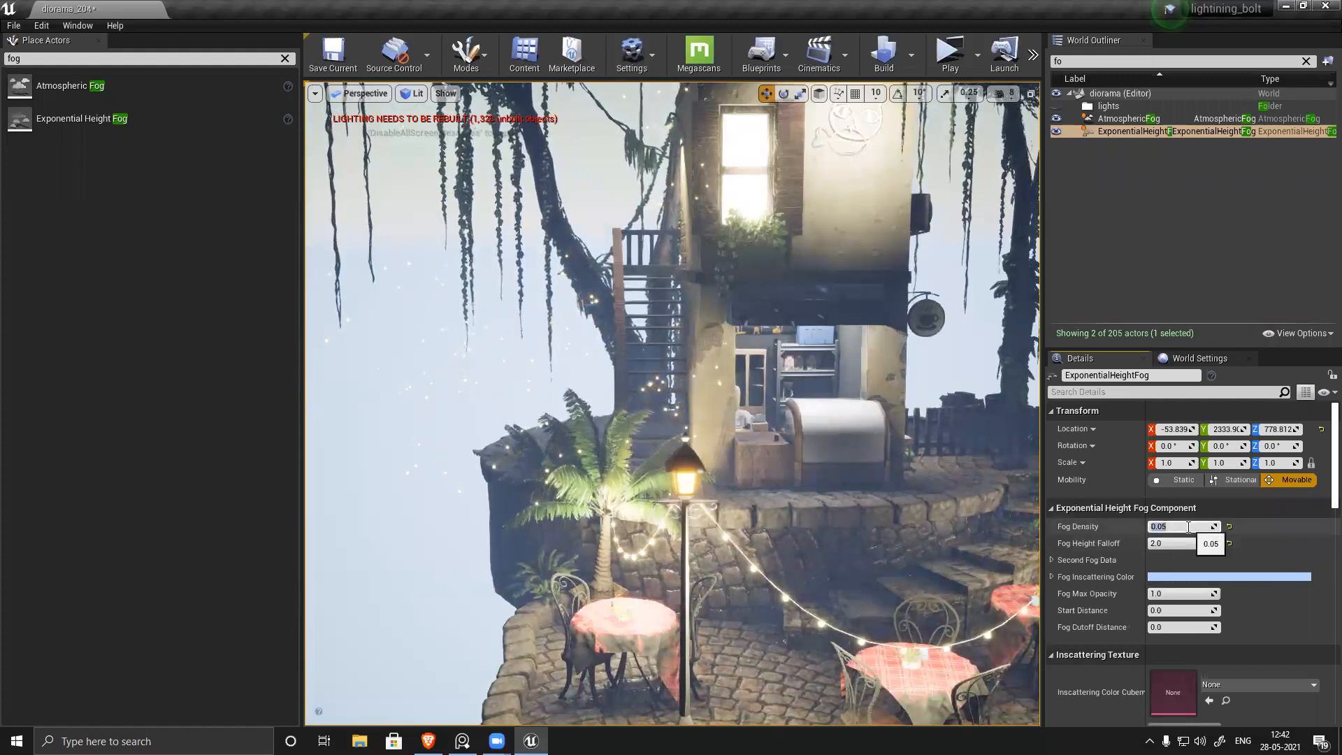
key("Return")
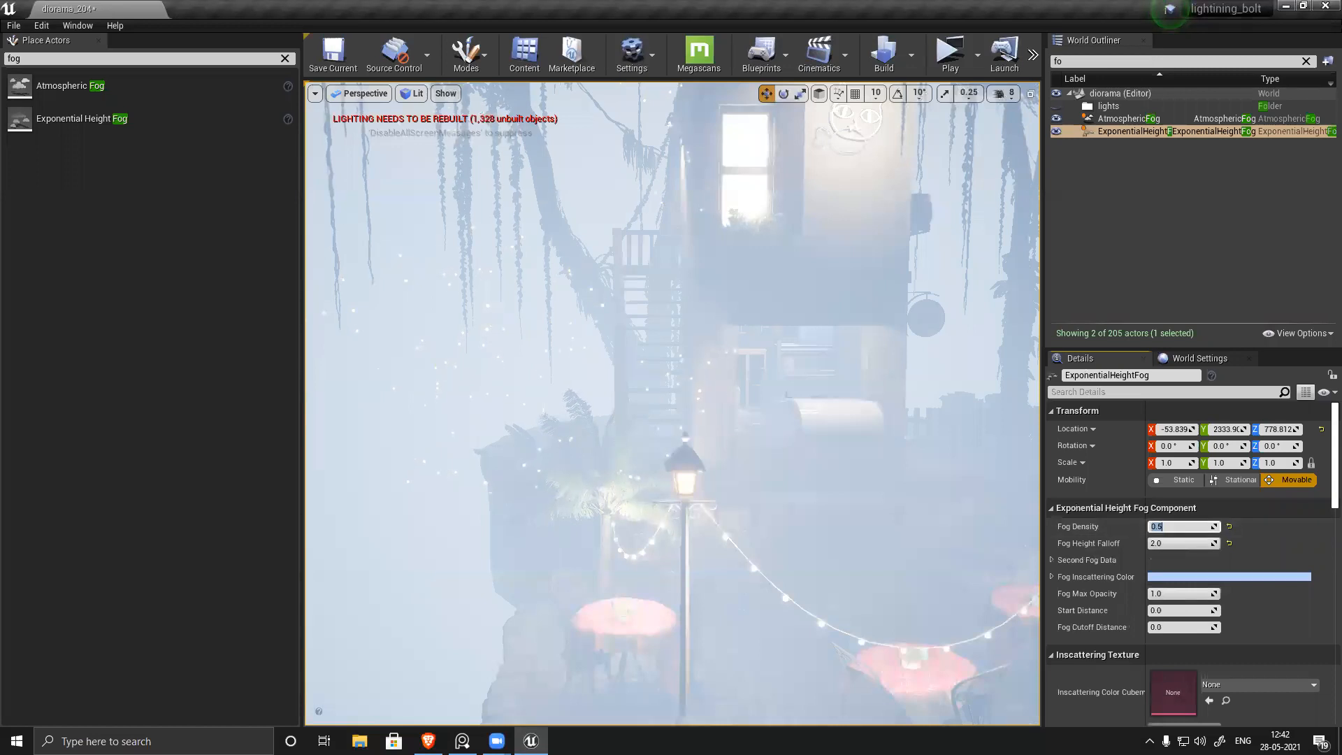
Step: Reset the Exponential Height Fog's Fog Density and Fog Height Falloff to their defaults and check the diorama
scroll(800, 459, "down", 5)
right_click_drag(800, 459, 671, 463)
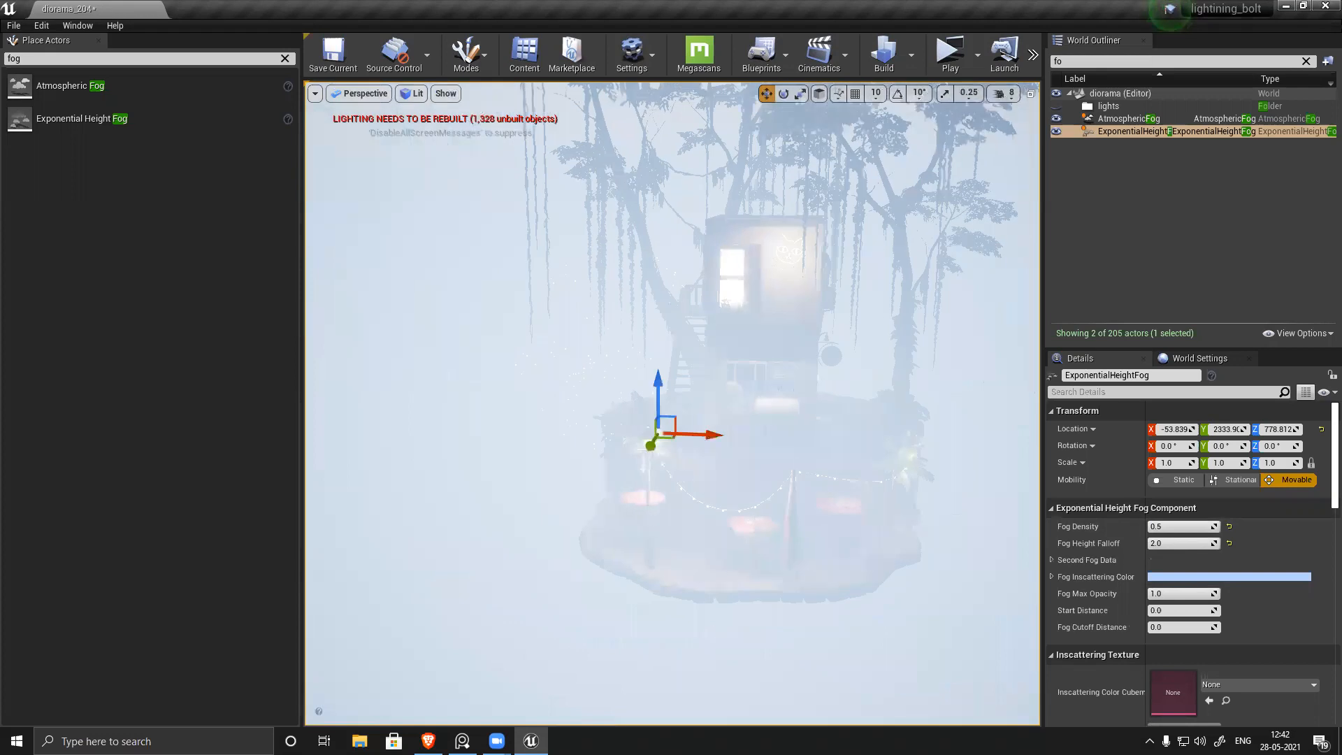
left_click(1229, 526)
left_click(1229, 543)
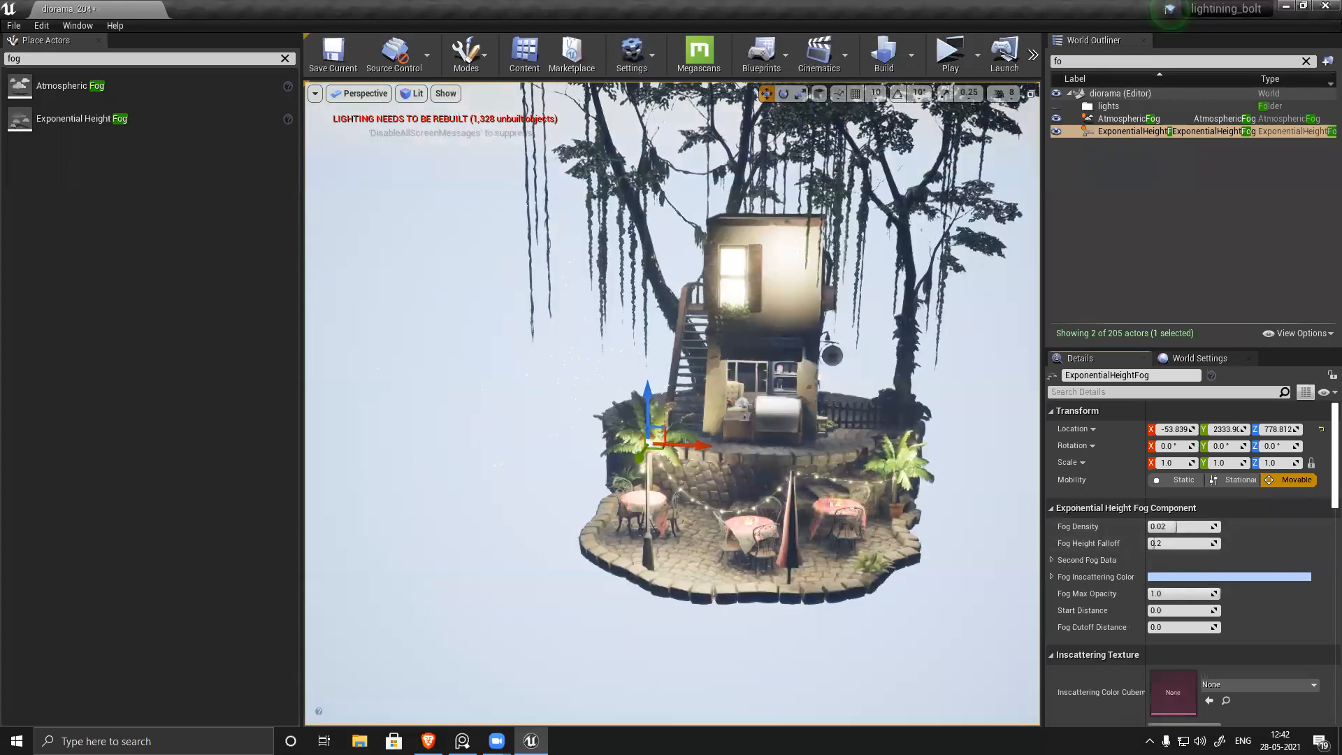
scroll(732, 543, "up", 3)
scroll(733, 542, "up", 6)
right_click_drag(738, 569, 796, 553)
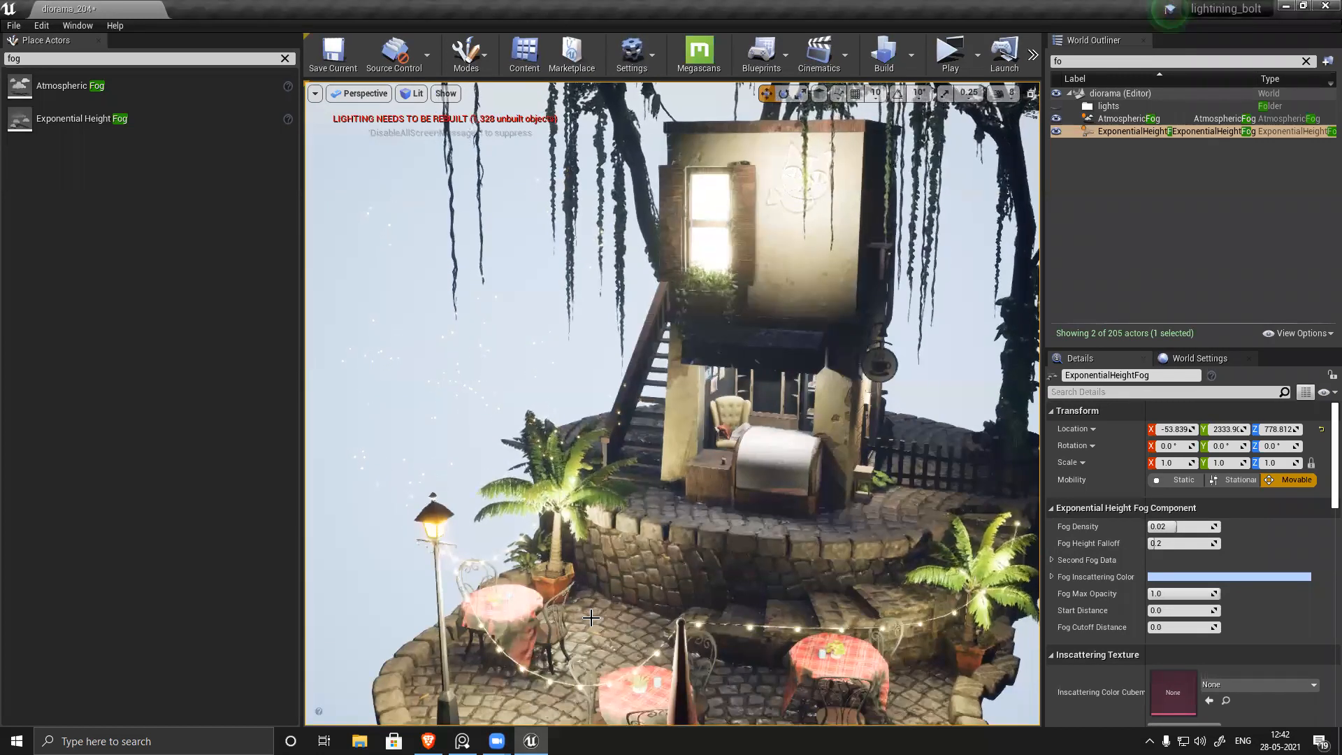
Step: Delete the Atmospheric Fog actor from the level and reselect the Exponential Height Fog
left_click(1127, 119)
key("Delete")
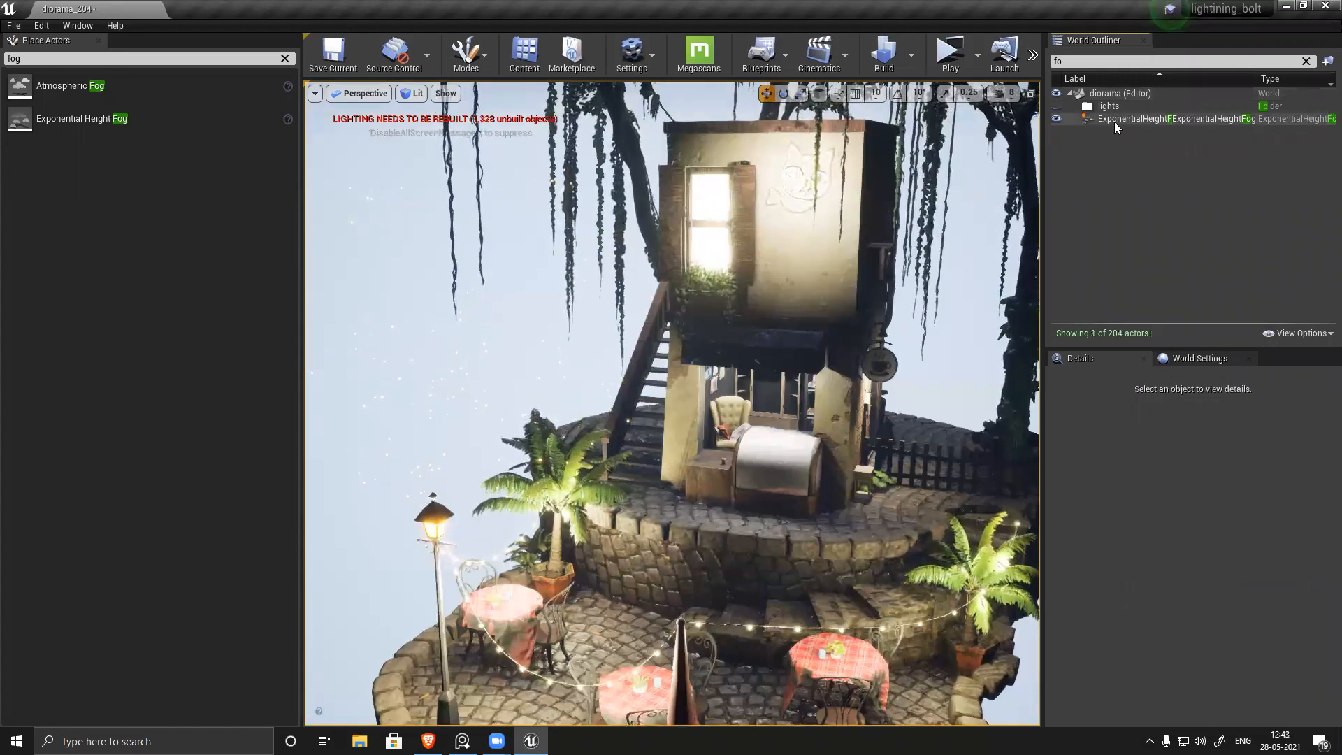
left_click(1114, 121)
mouse_move(803, 551)
right_mouse_down()
mouse_move(783, 552)
mouse_move(803, 550)
right_mouse_up()
scroll(802, 550, "down", 4)
left_click_drag(802, 550, 882, 511, "alt")
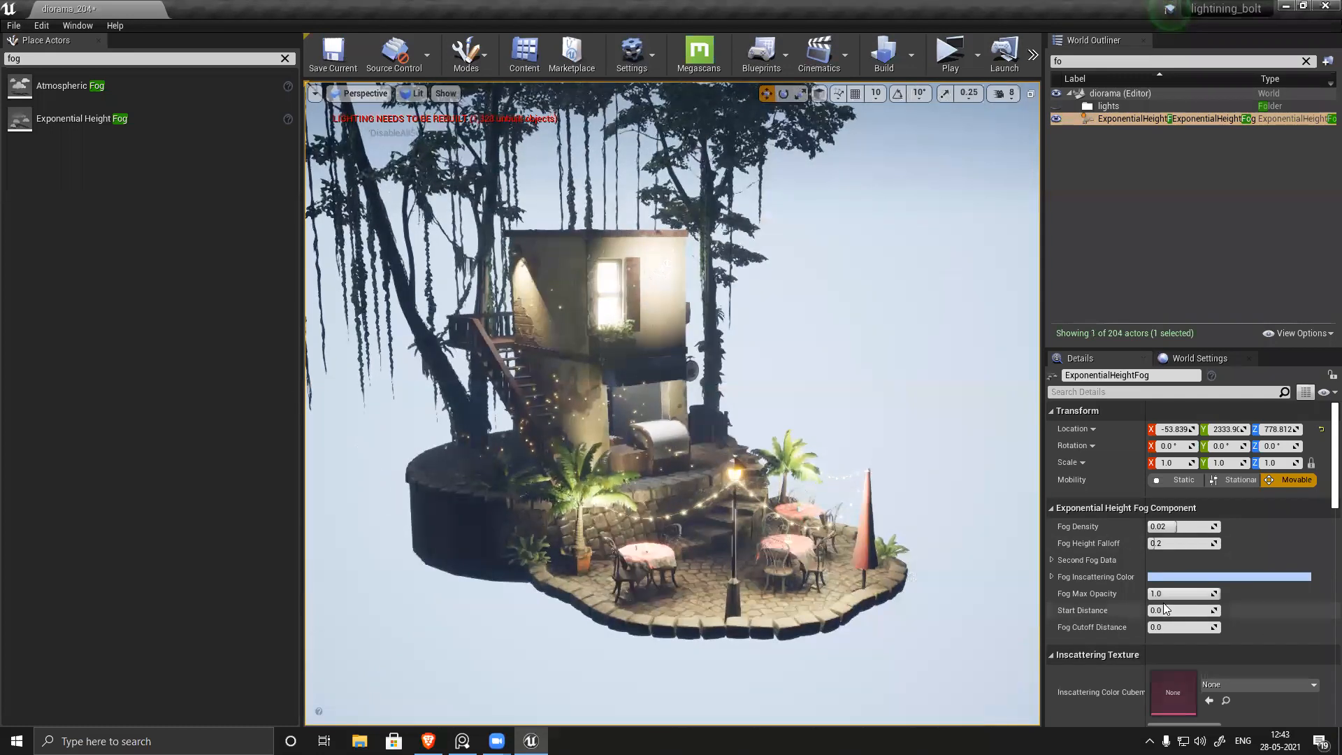
Step: Enable Volumetric Fog on the Exponential Height Fog and view its glow around the lights
left_click(1052, 561)
scroll(1266, 614, "down", 3)
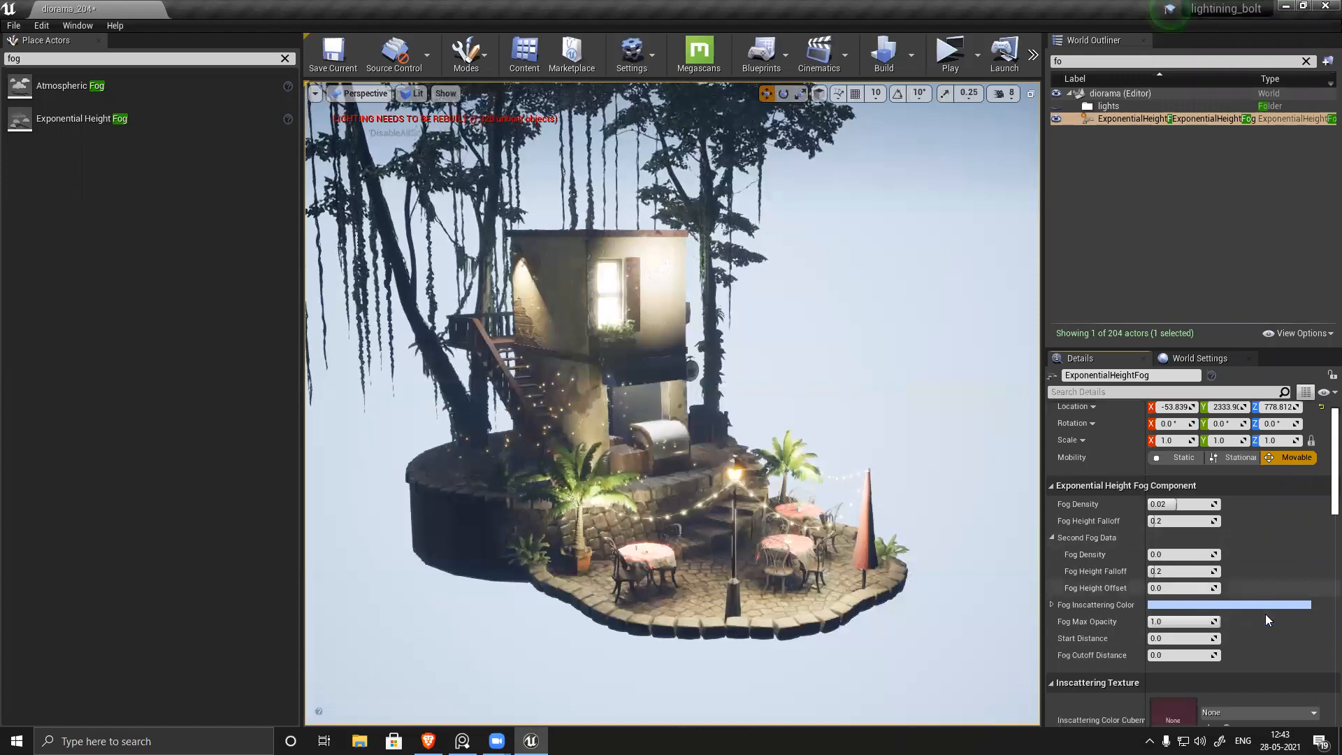
scroll(1265, 615, "down", 3)
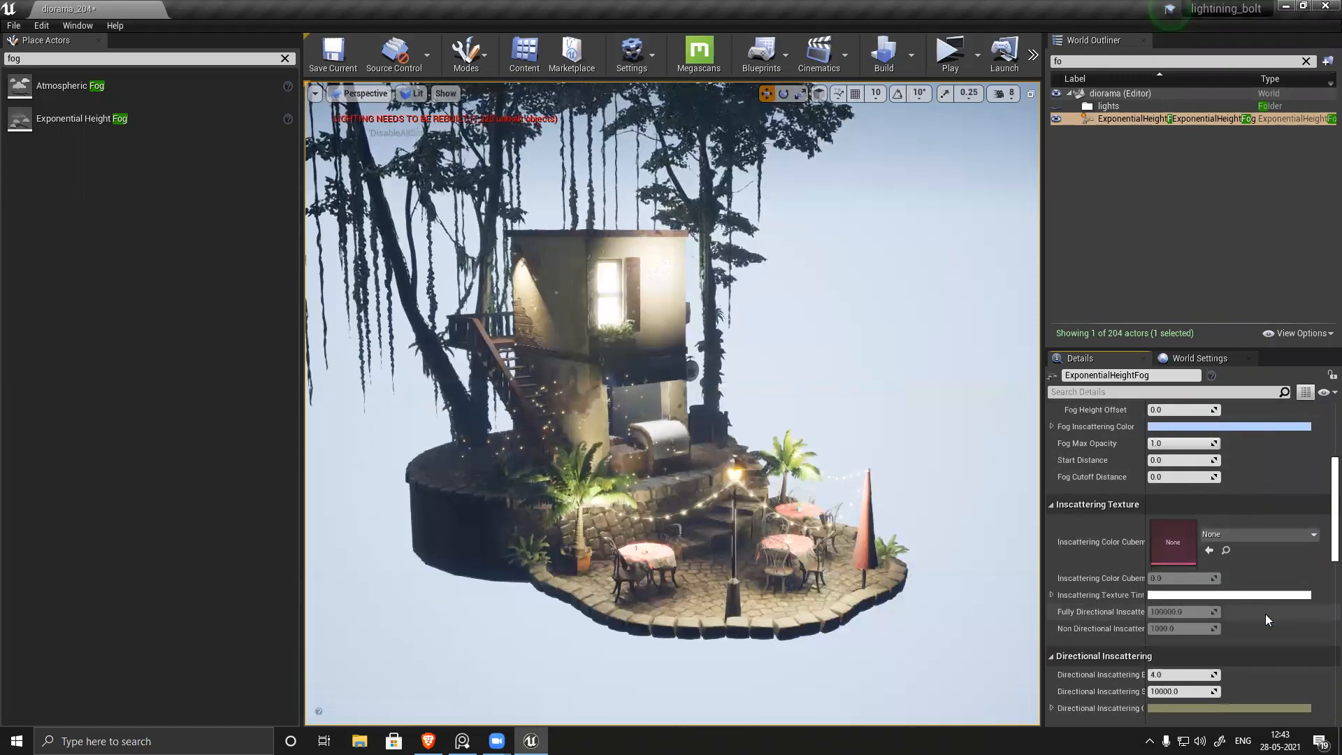
scroll(1266, 615, "down", 3)
scroll(1265, 614, "down", 1)
left_click(1153, 598)
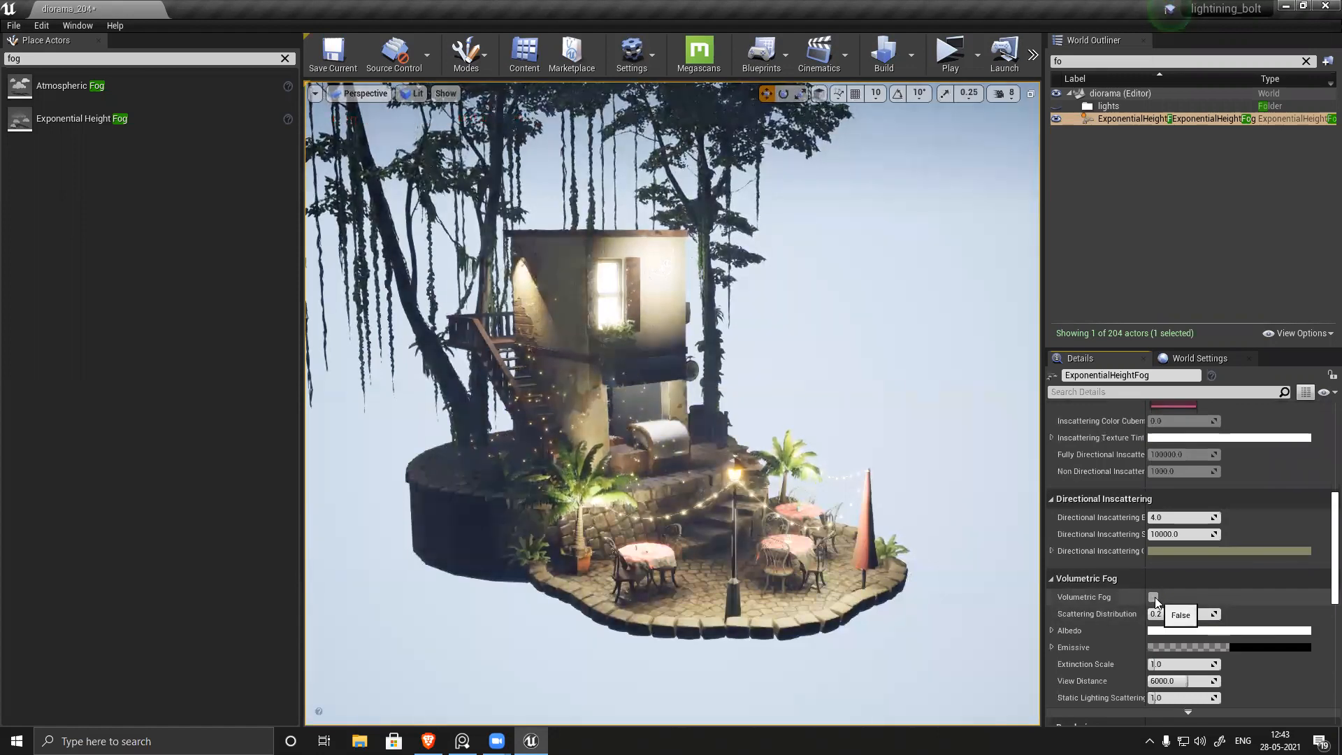
left_click(1153, 598)
left_click(1153, 597)
left_click(1153, 598)
left_click(1154, 597)
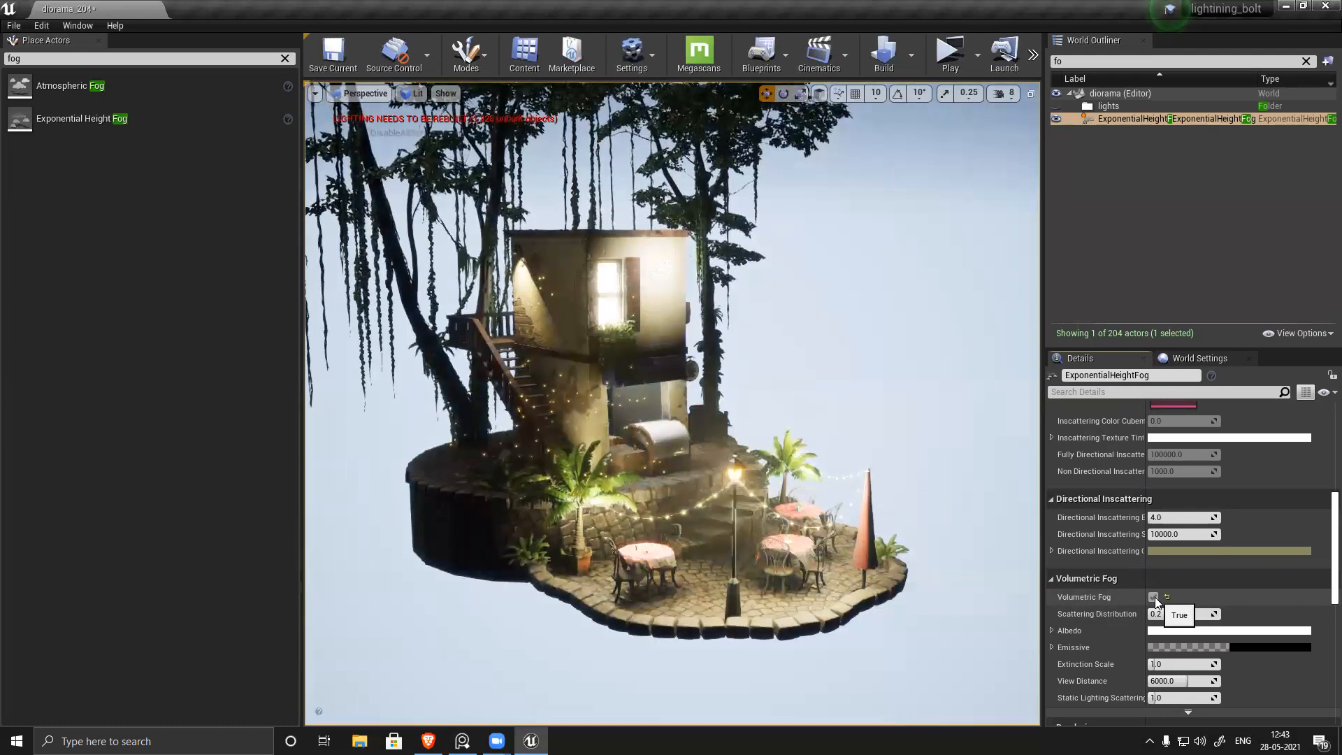
left_click_drag(671, 403, 663, 486, "alt")
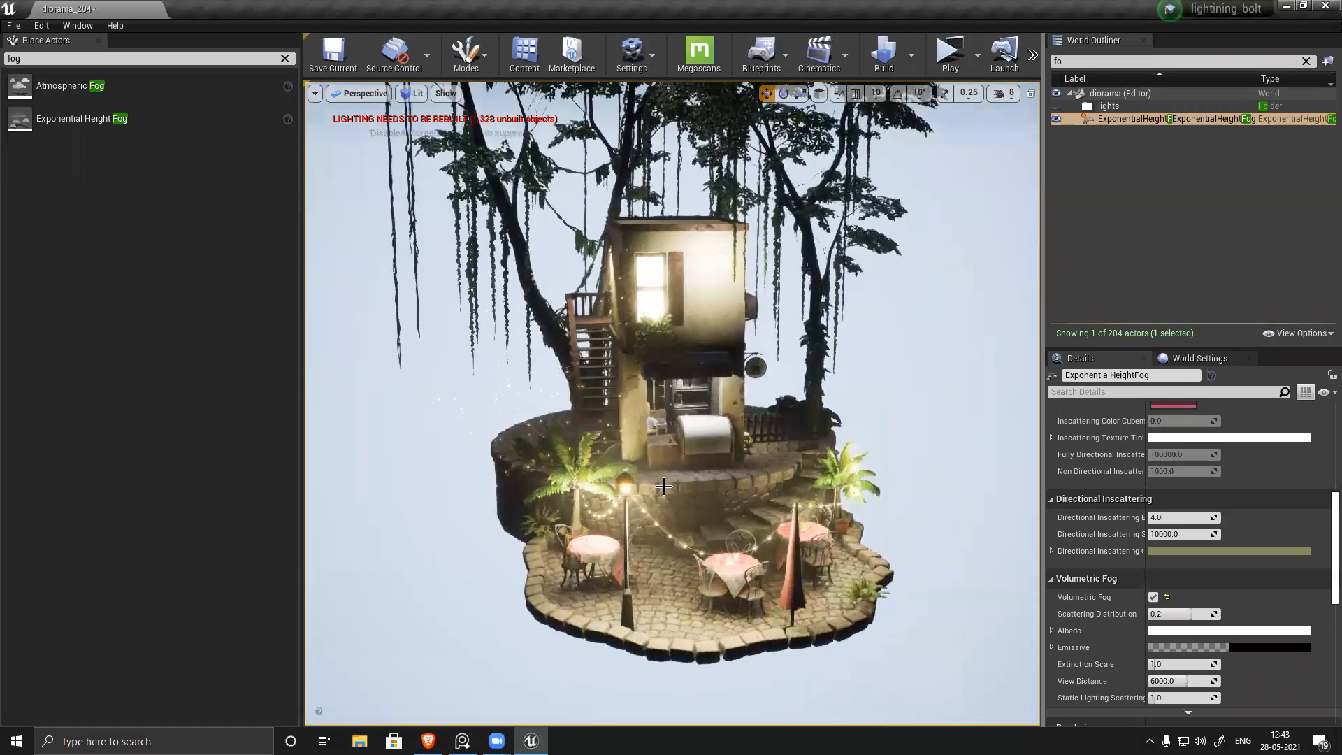
Step: Switch Volumetric Fog off and on to compare the scene, leaving it enabled
left_click(1153, 598)
left_click(1153, 597)
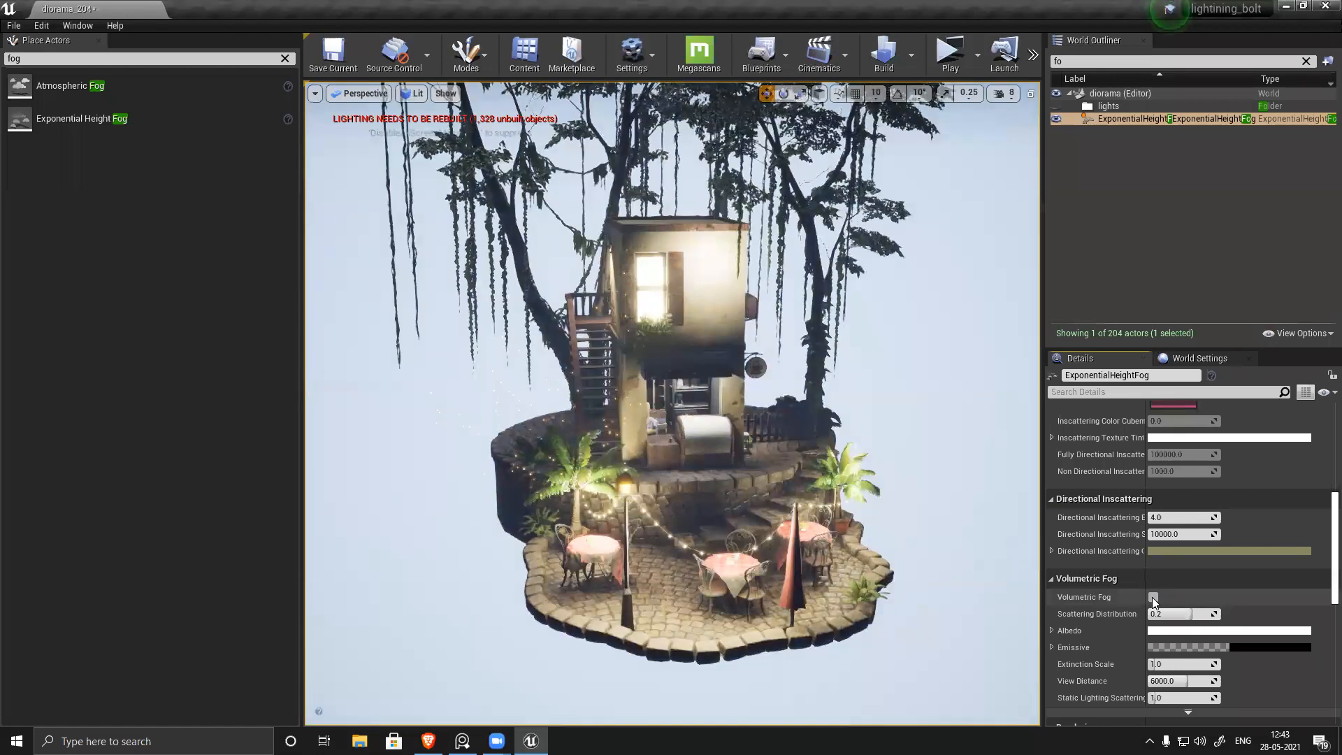
left_click(1153, 598)
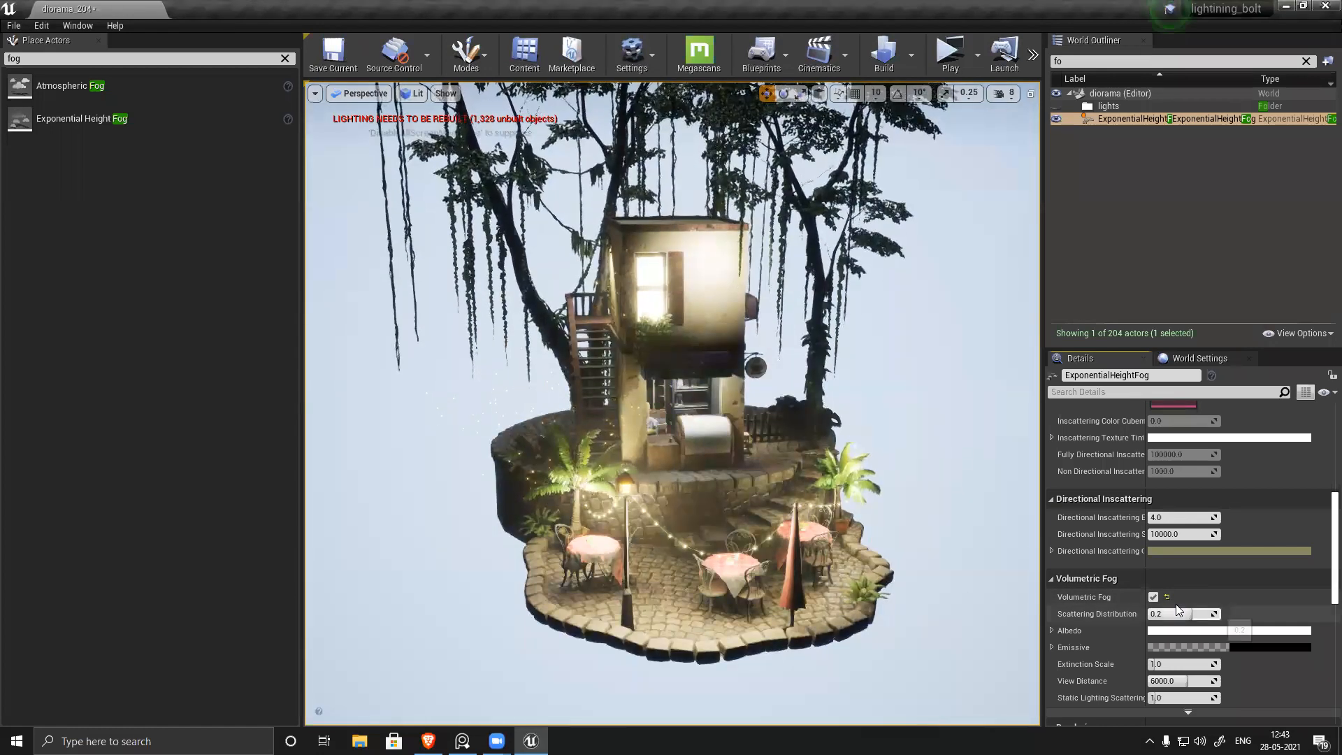
left_click(1153, 598)
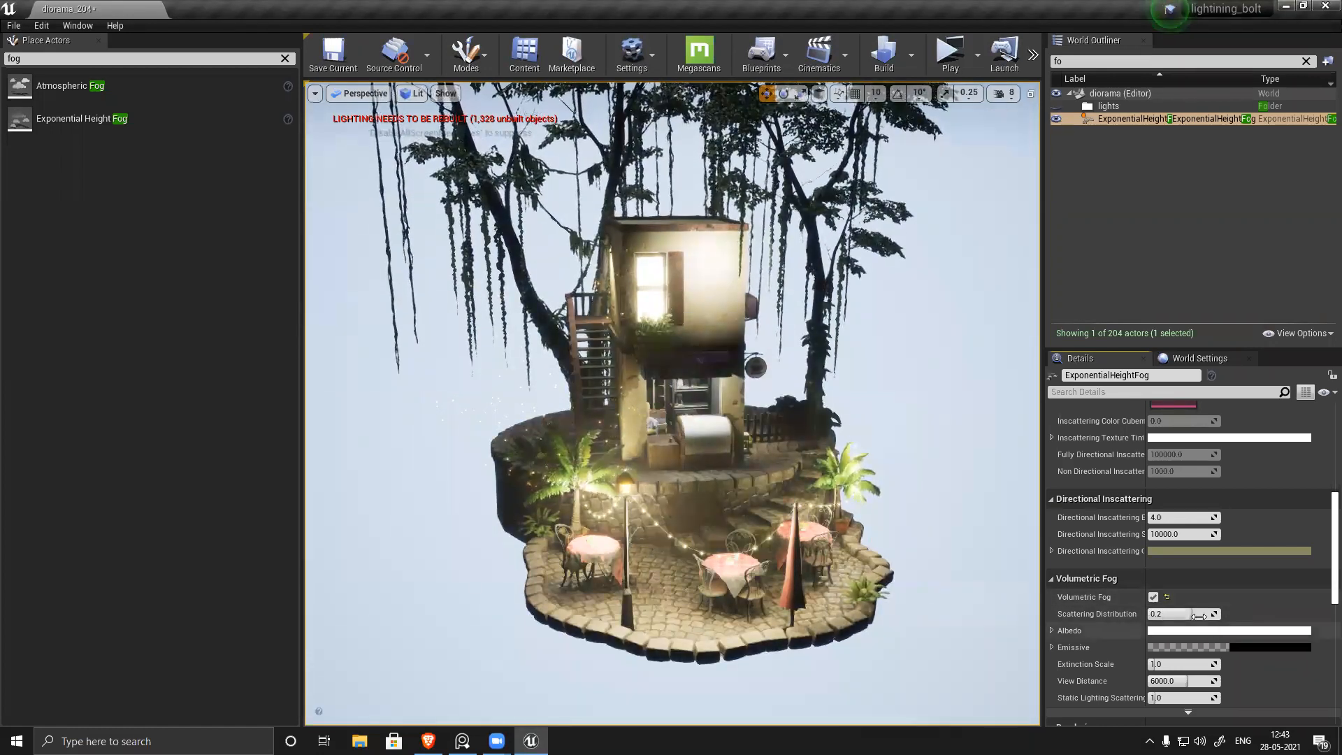
Step: Try a Scattering Distribution of 2.0 on the volumetric fog, and reset it to the default
left_click_drag(1213, 614, 1259, 614)
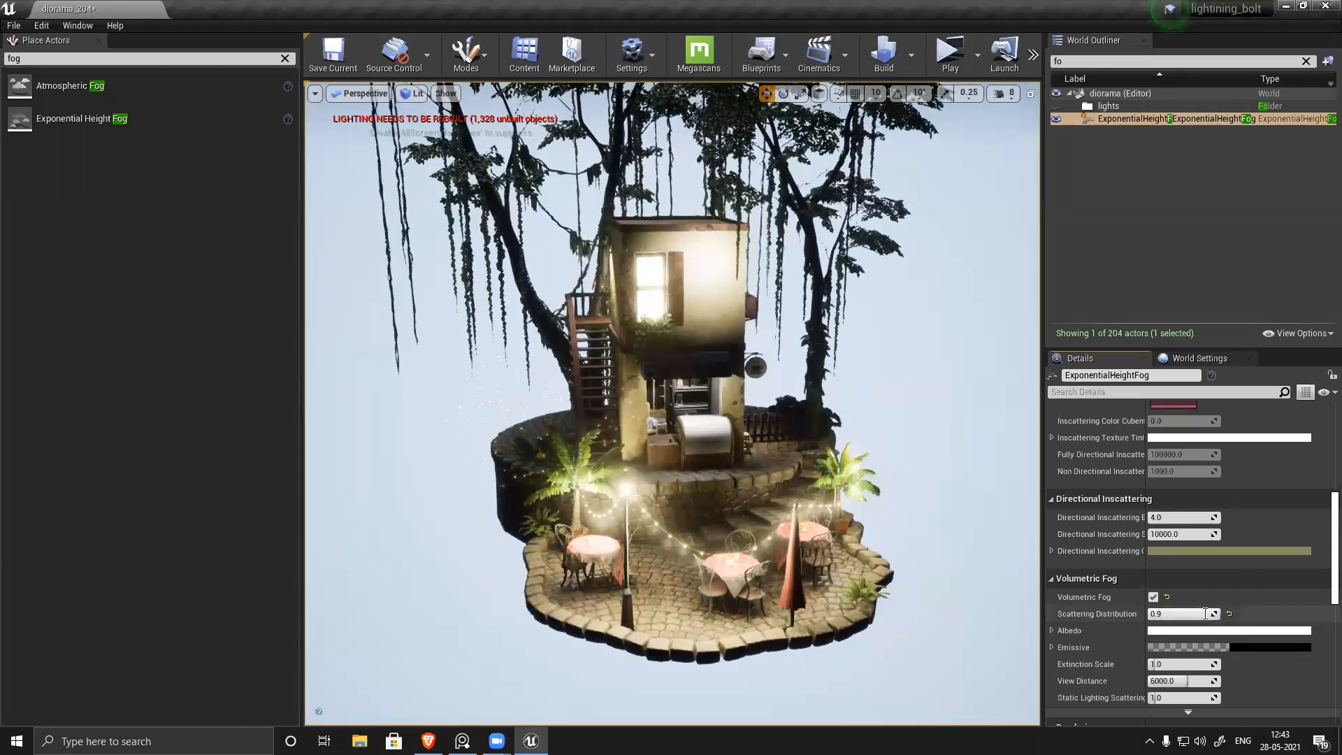
mouse_move(811, 529)
left_mouse_down("alt")
mouse_move(884, 529)
mouse_move(822, 528)
left_mouse_up("alt")
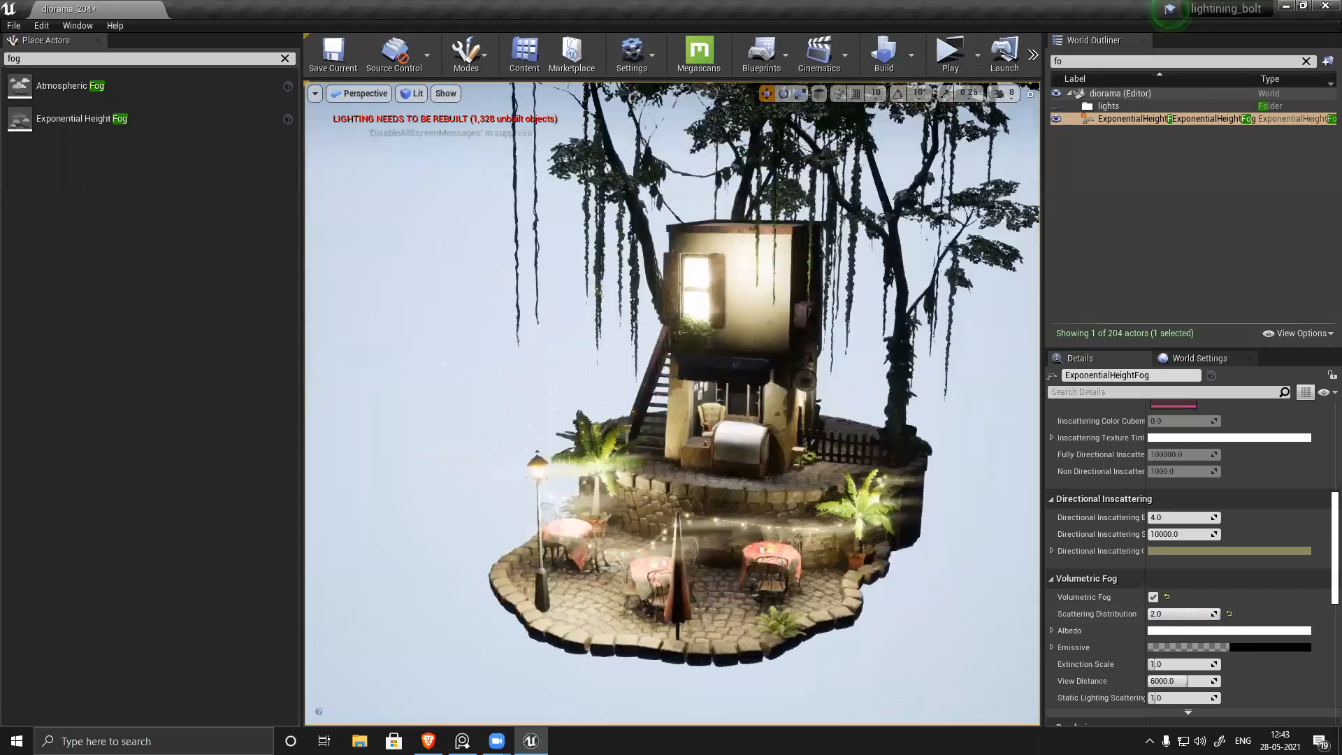
left_click(1229, 614)
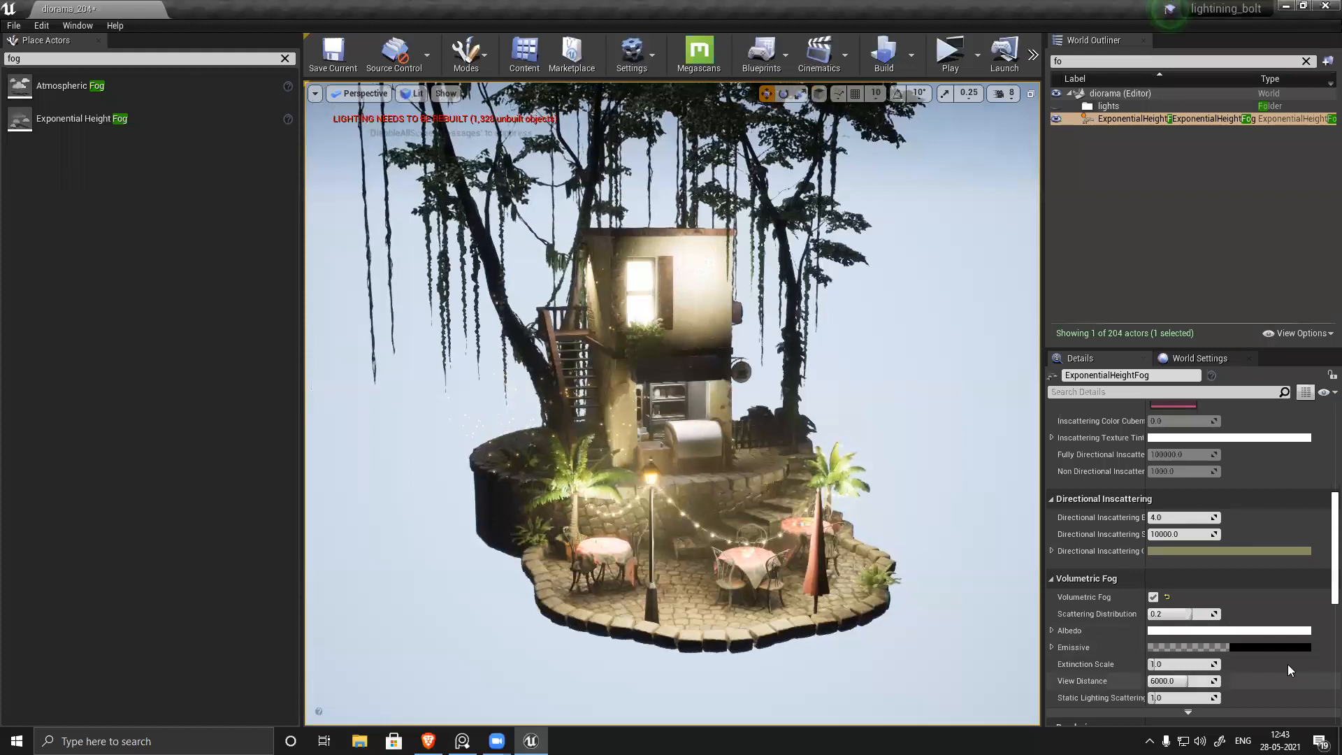
Step: Toggle the height fog's Visible option off and on to compare the diorama with and without fog
scroll(1286, 664, "down", 2)
left_click(1186, 647)
scroll(1276, 650, "down", 2)
scroll(1277, 648, "down", 2)
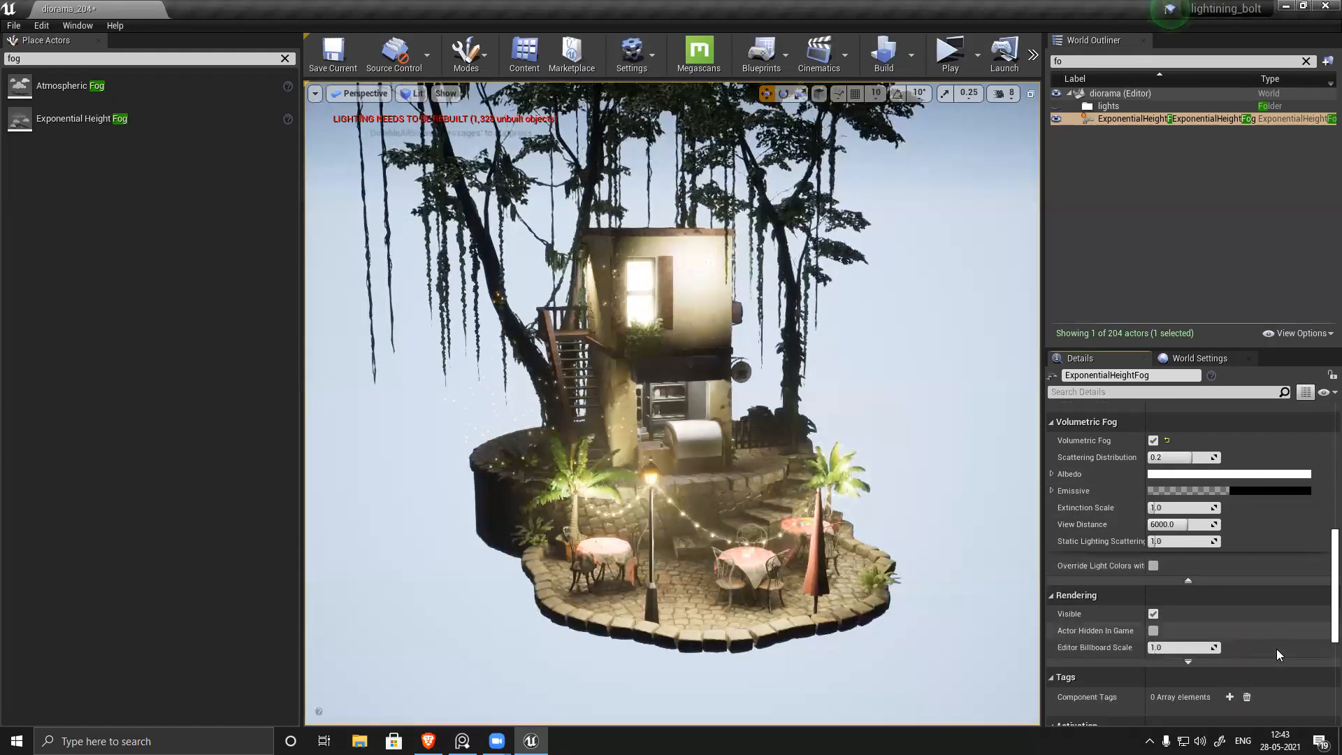
left_click(1154, 592)
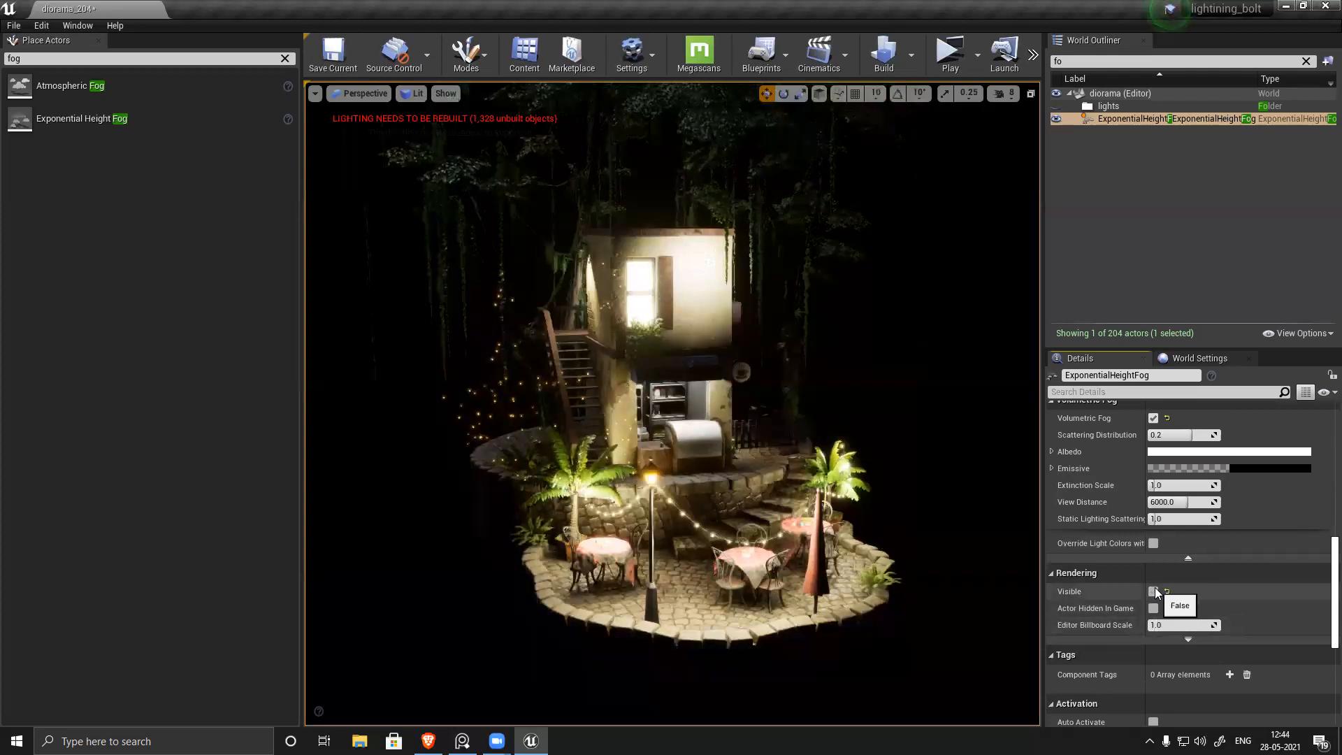
left_click(1153, 591)
left_click(1154, 591)
left_click(1154, 591)
left_click(1153, 591)
left_click(1153, 592)
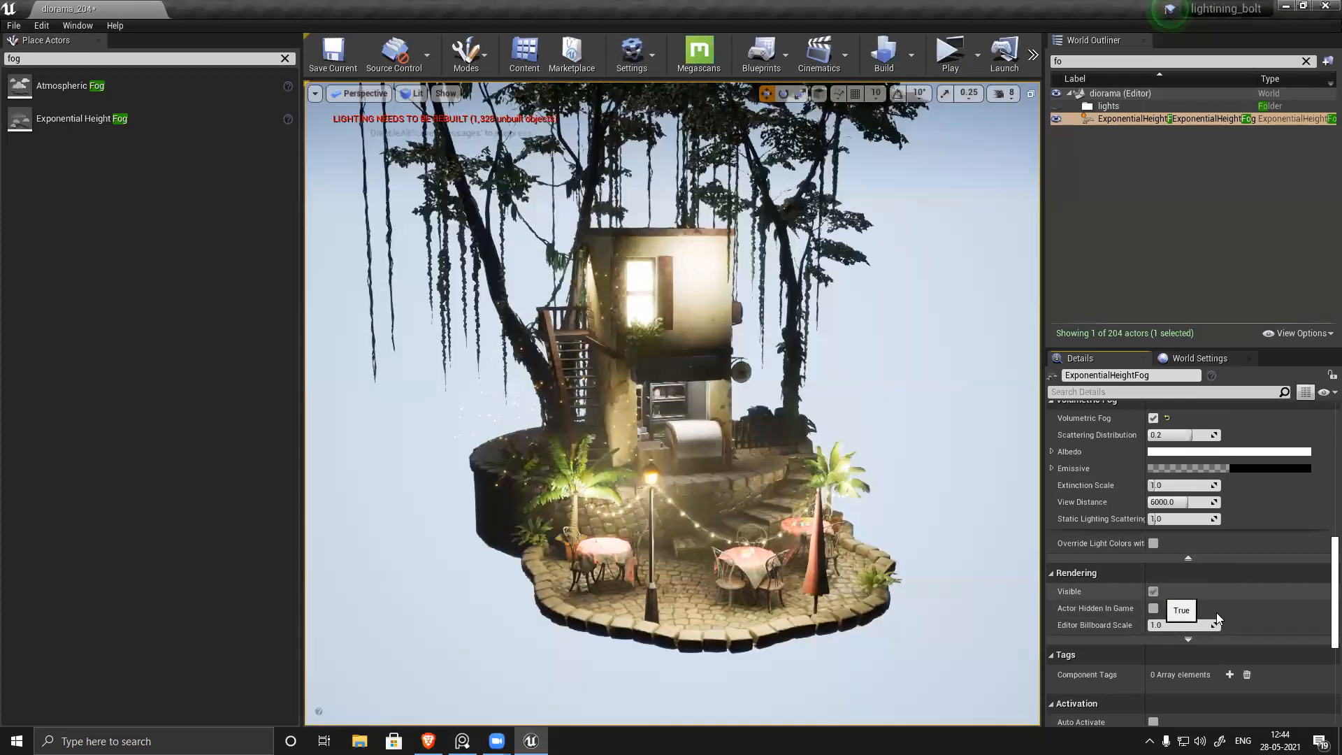
Step: Review the remaining fog properties, try a much lower Directional Inscattering Start Distance, and reset it to the default
left_click(1189, 639)
scroll(1250, 648, "down", 5)
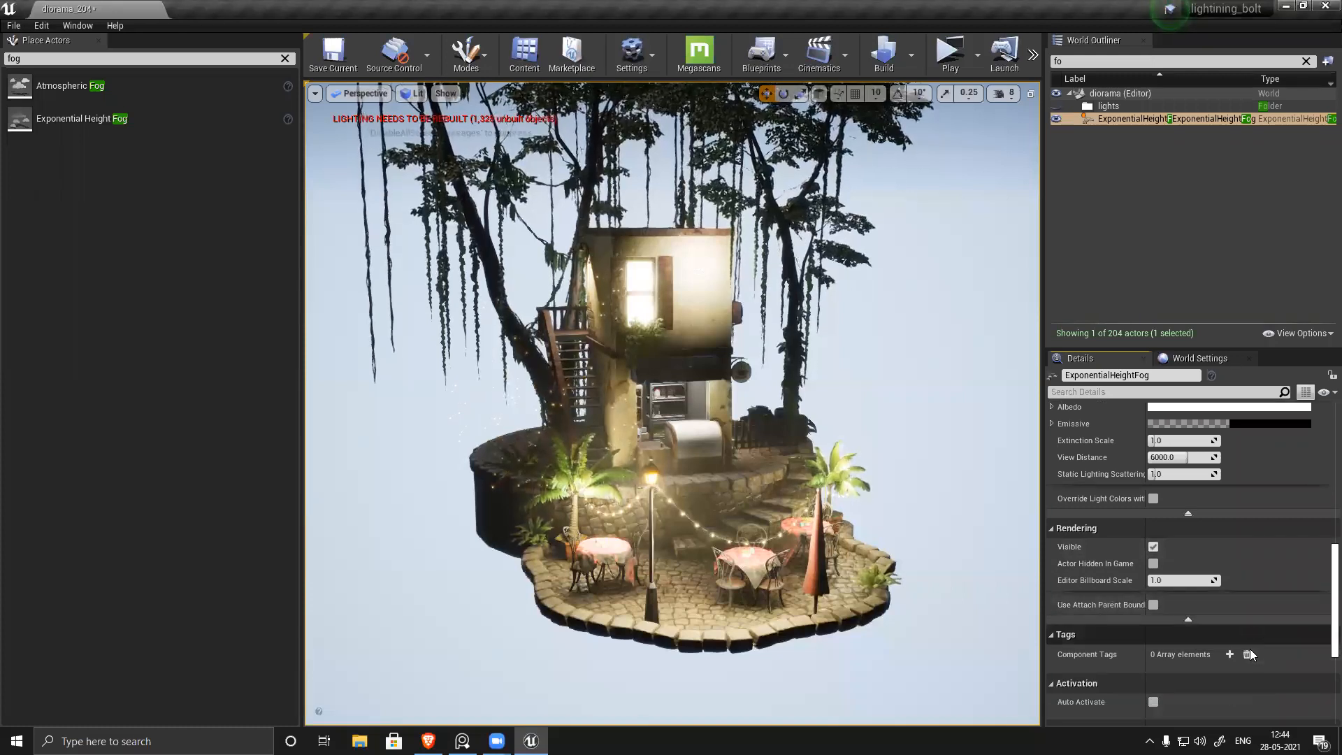
scroll(1250, 649, "down", 4)
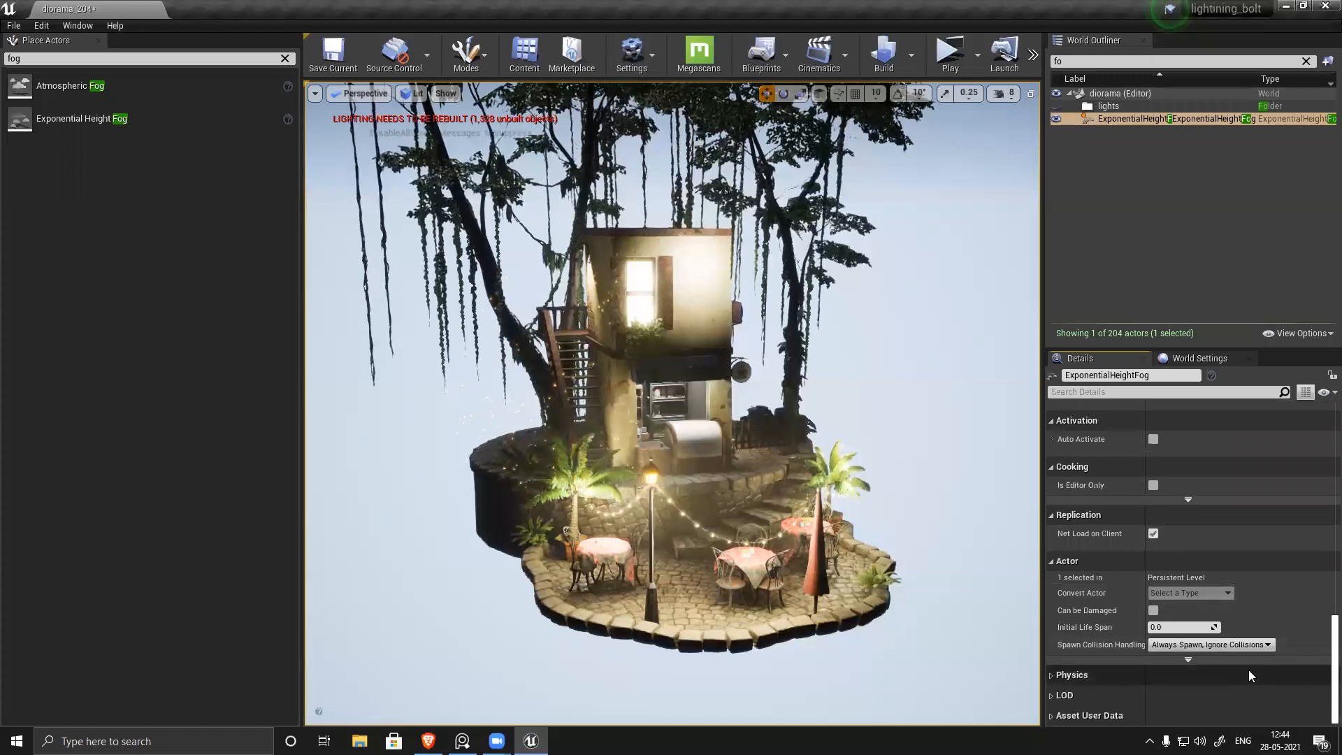
scroll(1250, 673, "up", 8)
scroll(1249, 670, "up", 2)
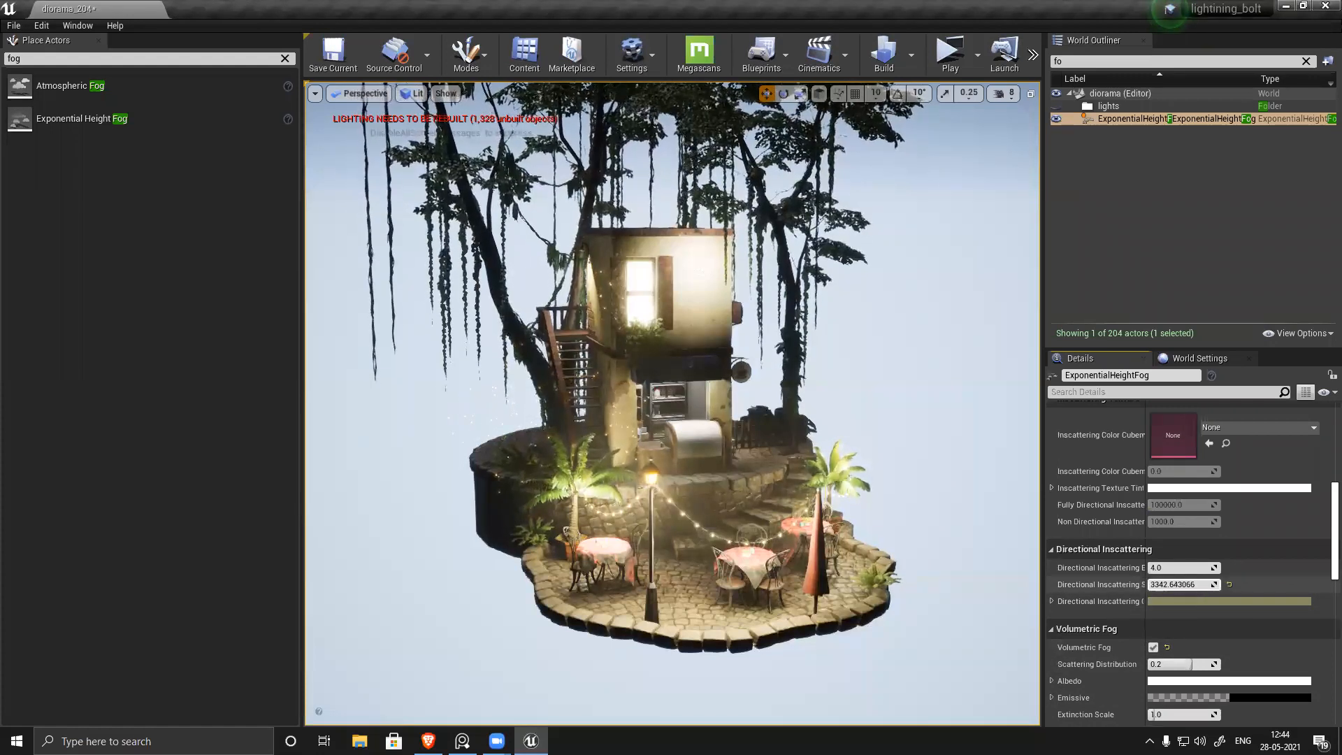
left_click_drag(1185, 585, 1164, 584)
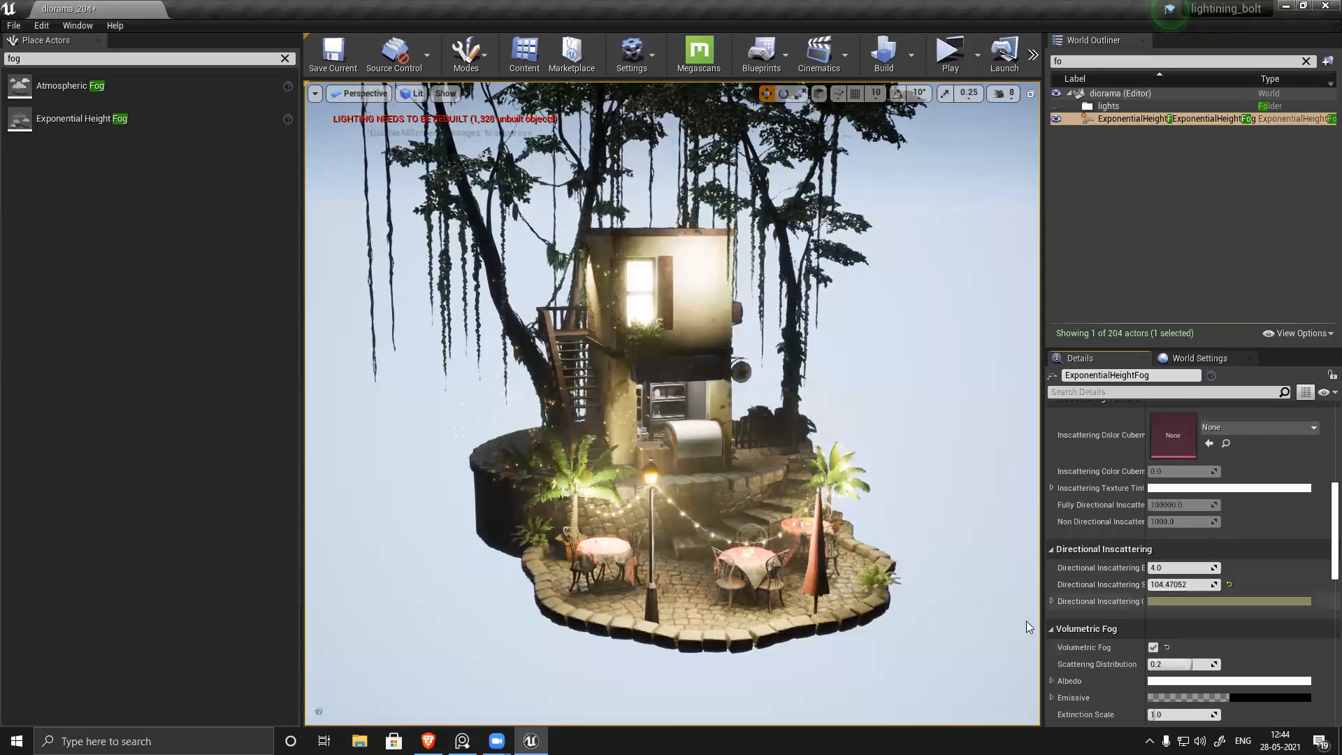
left_click(1229, 584)
Step: Set the height fog's Fog Cutoff Distance to 100000 and check the diorama against the background
scroll(1160, 610, "up", 2)
scroll(1159, 611, "up", 3)
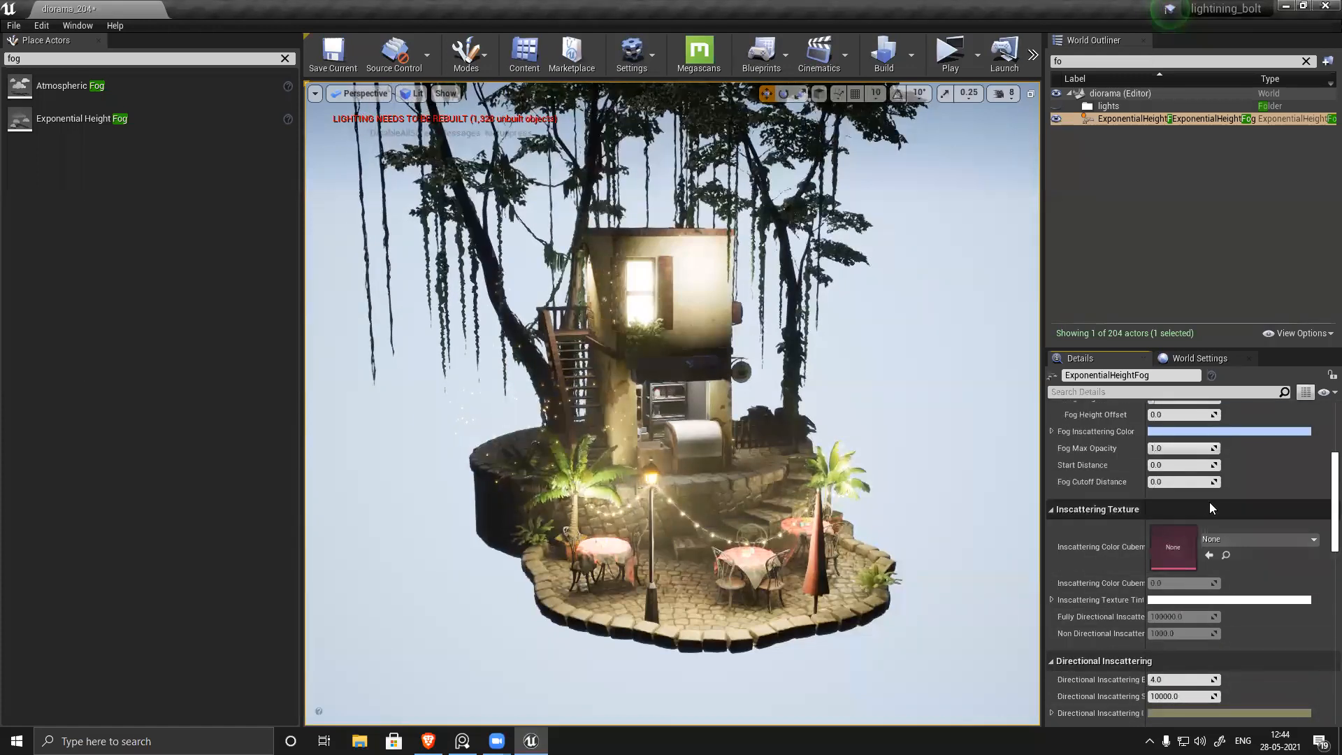
scroll(1132, 513, "up", 1)
left_click(1164, 505)
type("100000")
key("Return")
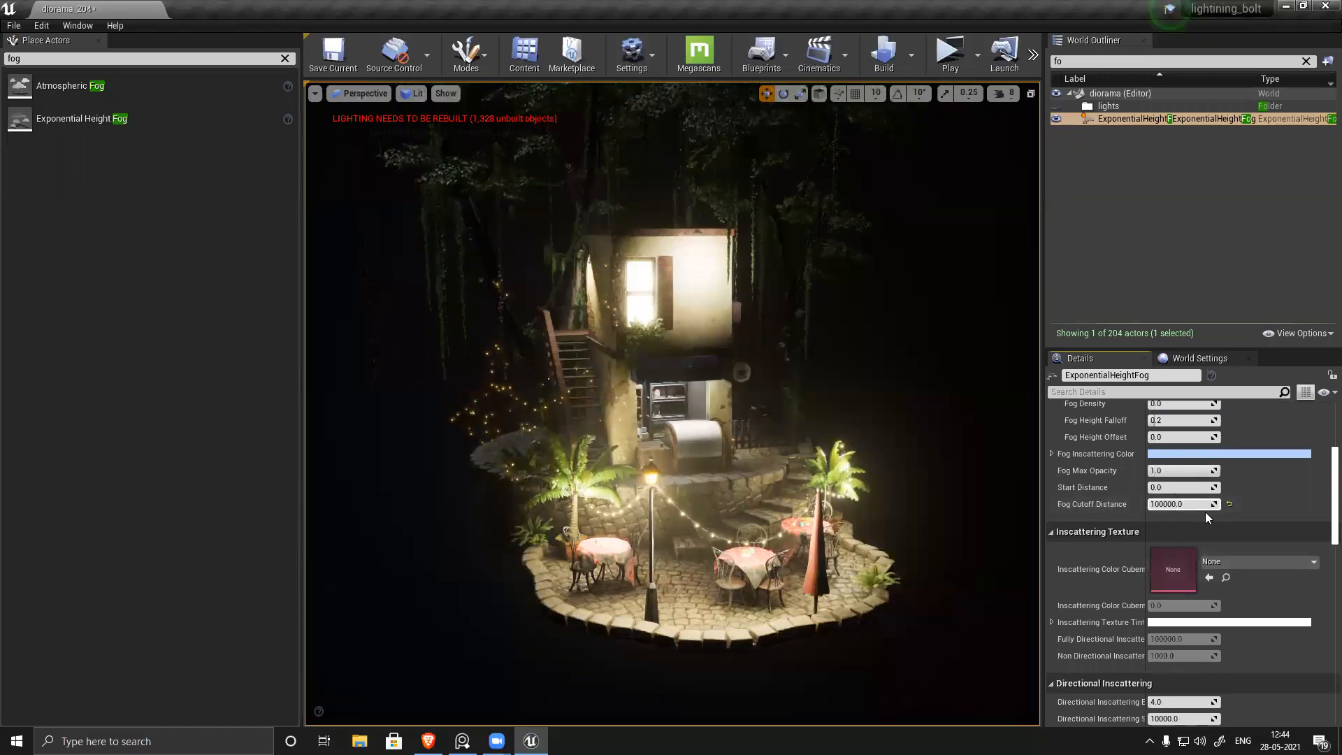
right_click_drag(671, 402, 734, 402)
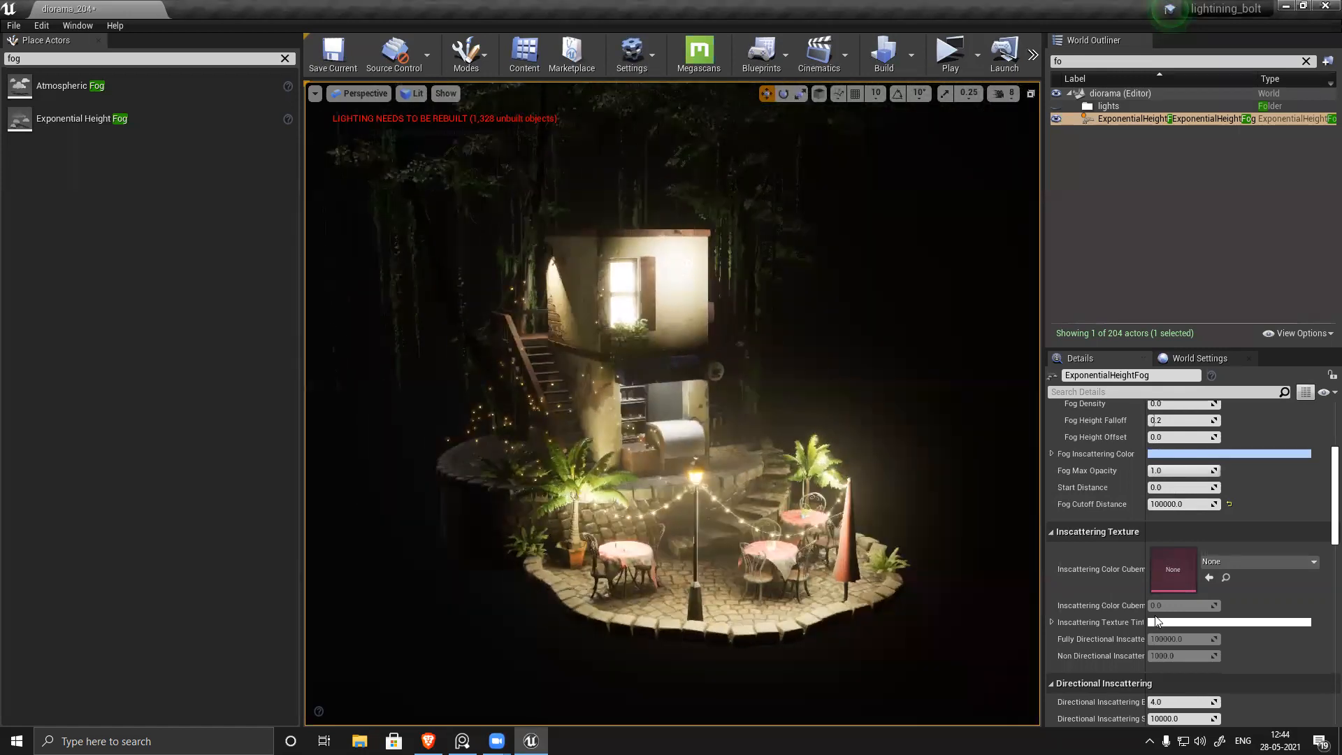
Step: Try resetting and lowering the Fog Cutoff Distance, undoing each change to keep 100000
left_click(1229, 504)
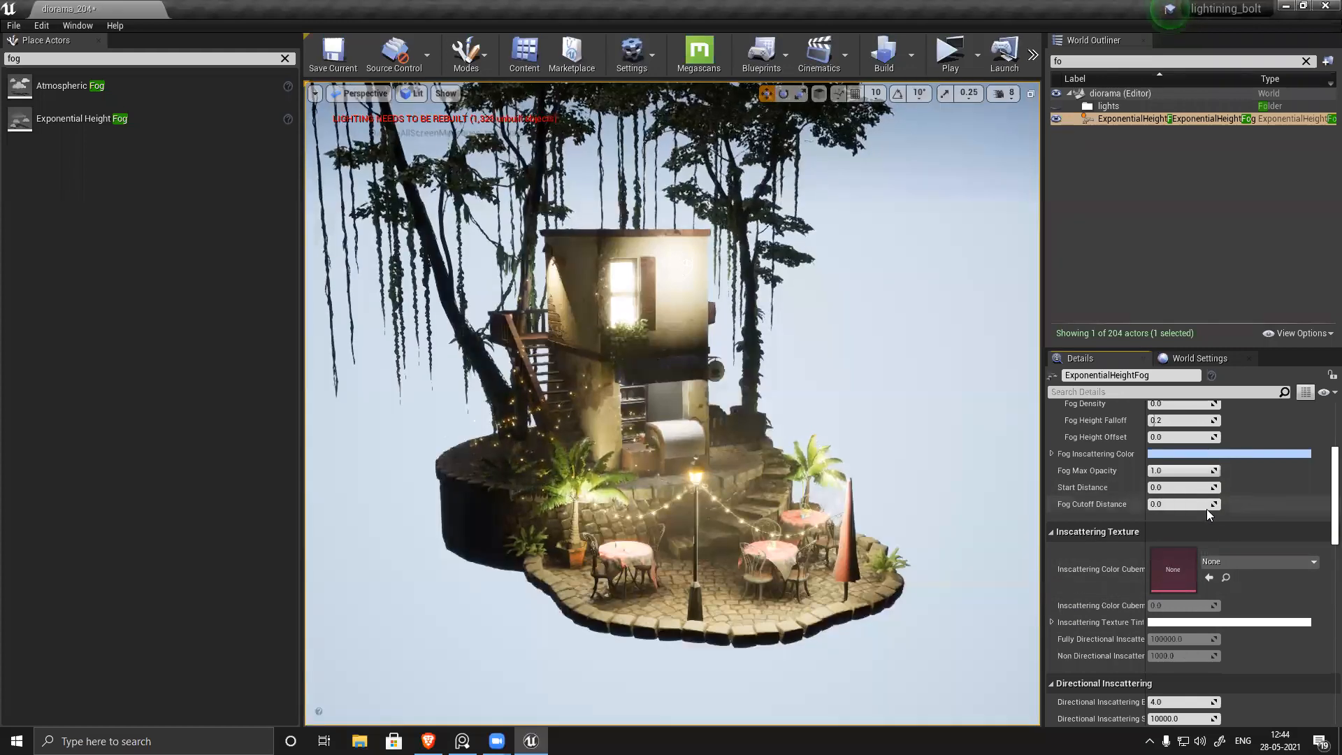
key("ctrl+z")
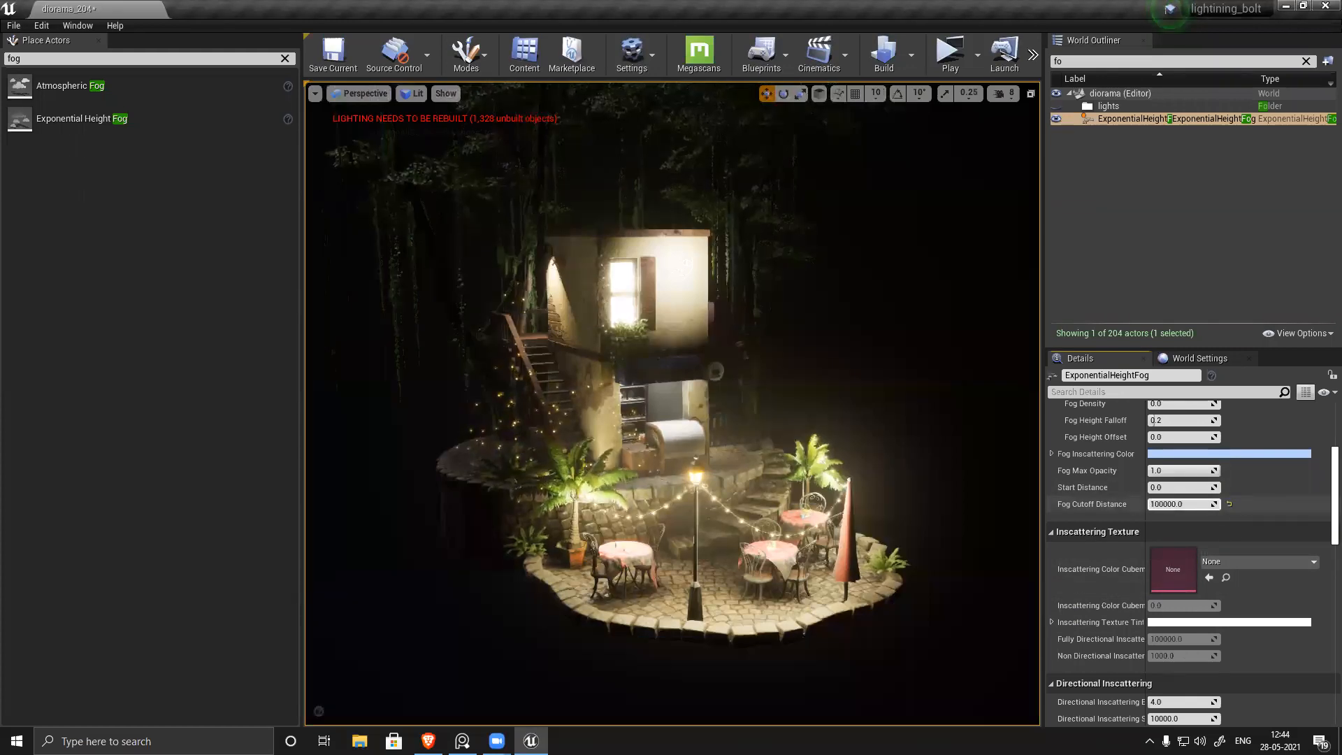
left_click_drag(1203, 504, 1156, 507)
key("ctrl+z")
Step: Inspect the foggy diorama and its fireflies from several angles, and save the level
left_click_drag(810, 495, 586, 167, "alt")
left_click_drag(628, 402, 553, 482, "alt")
right_click_drag(552, 482, 601, 482, "alt")
left_click_drag(601, 483, 566, 479, "alt")
right_click_drag(566, 479, 531, 478, "alt")
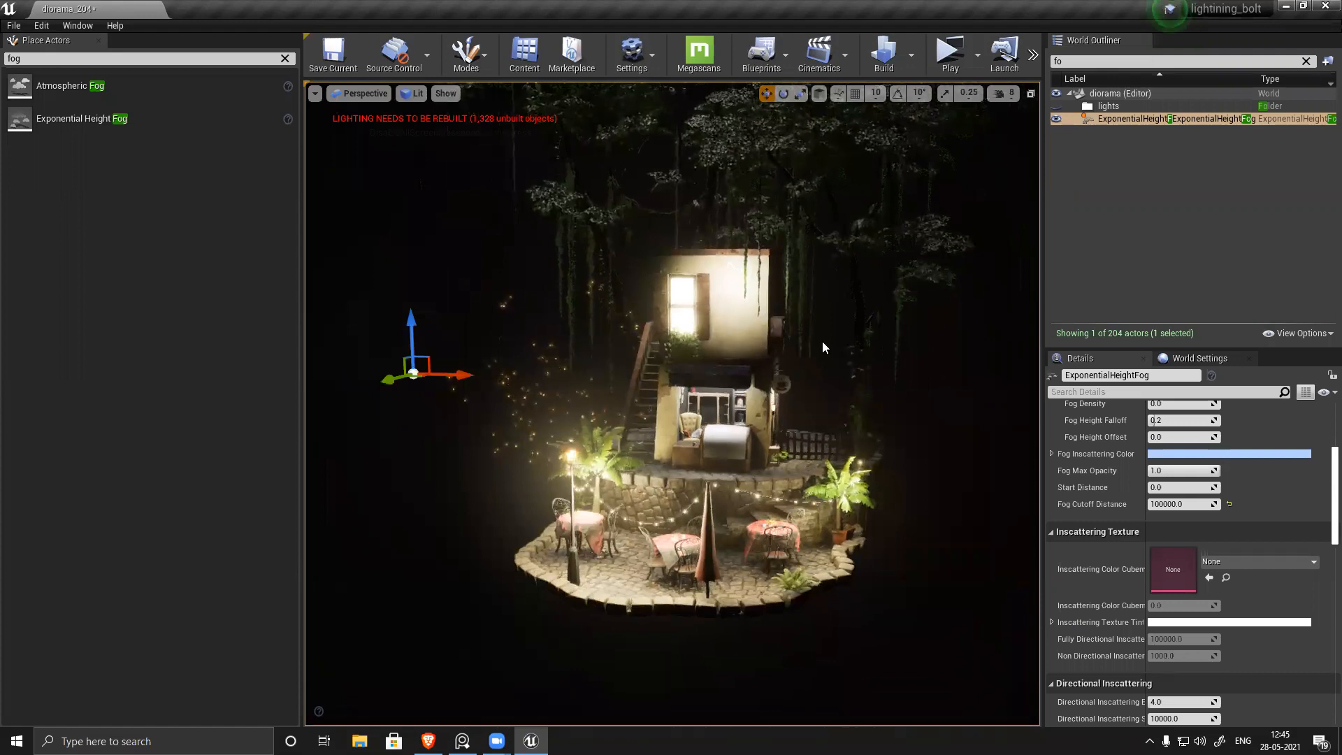
key("ctrl+s")
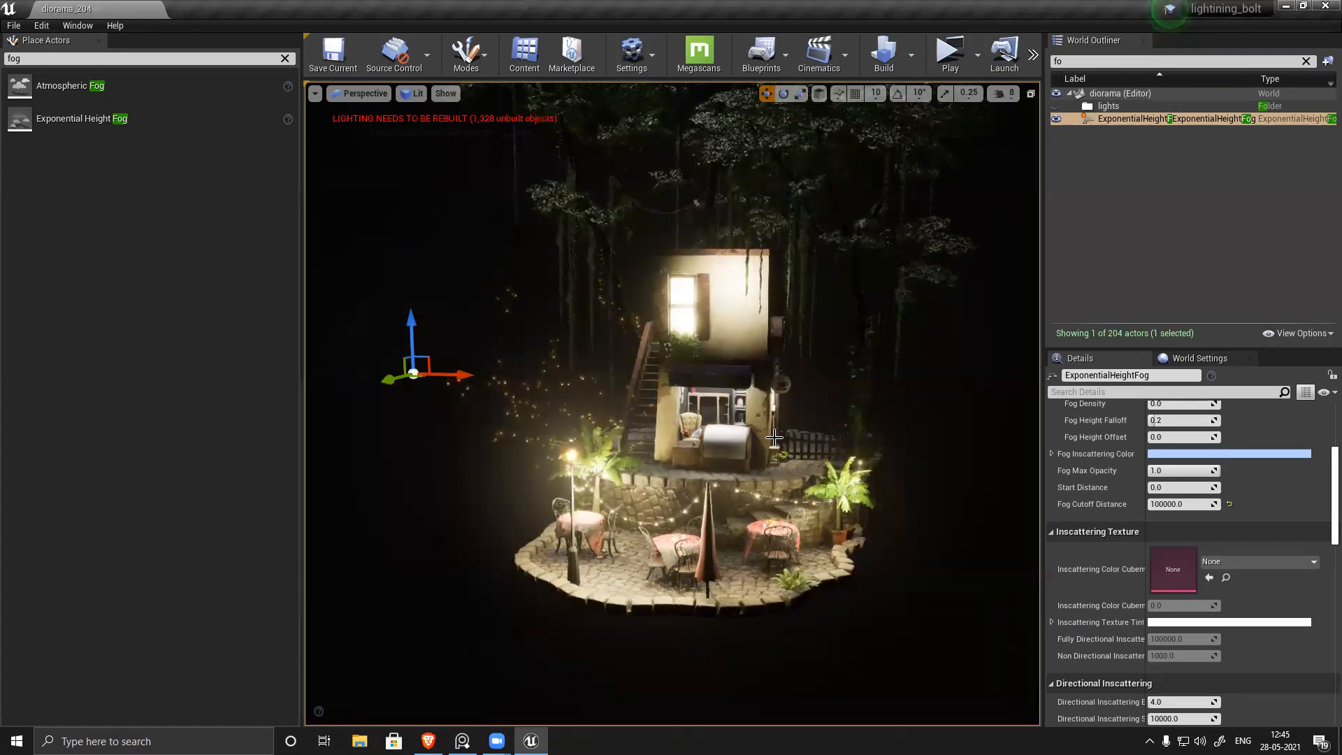
Step: Examine the fireflies up close around the potted palm and café table, and save the level again
left_click_drag(531, 479, 580, 510, "alt")
right_click_drag(580, 511, 643, 510, "alt")
middle_click_drag(643, 510, 769, 448, "alt")
left_click_drag(769, 448, 741, 471, "alt")
right_click_drag(741, 472, 807, 521, "alt")
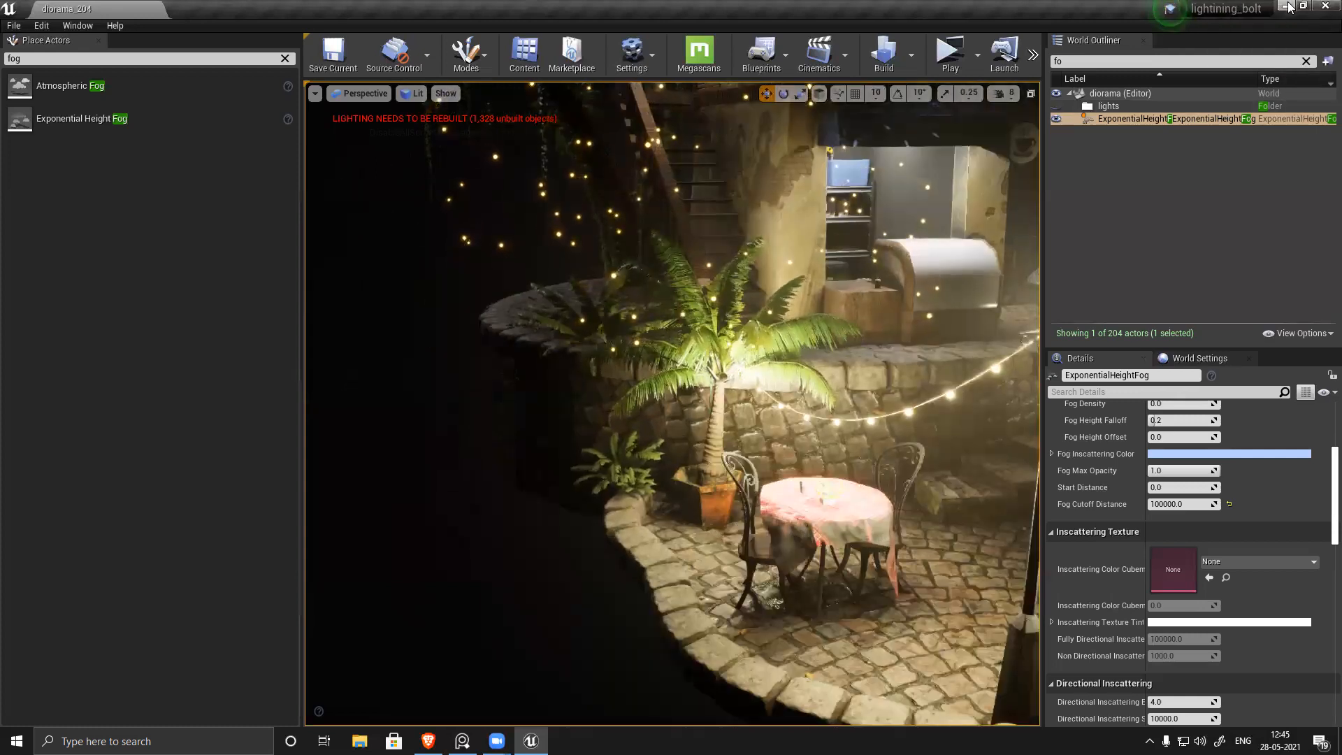
key("ctrl+s")
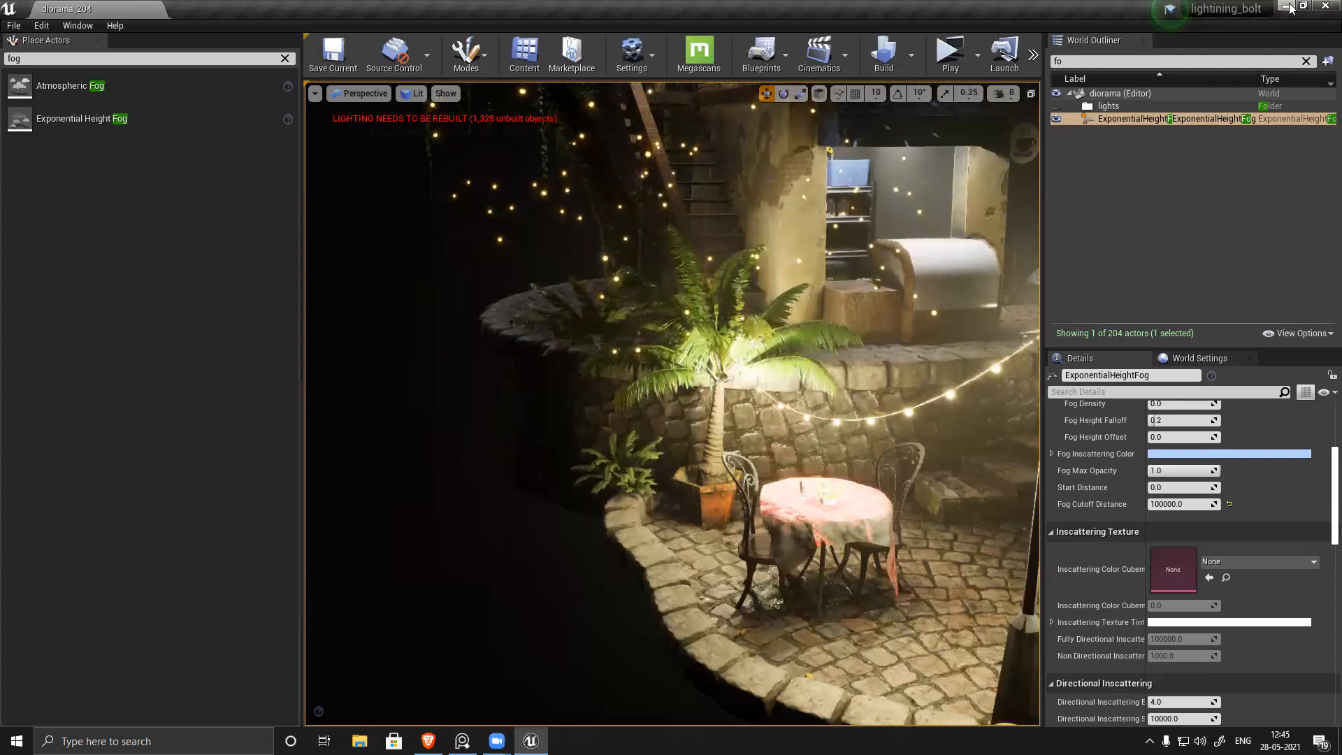
Step: Show the desktop and open the Online_class\GA204 folder on the D: drive in File Explorer
key("super+d")
left_click(359, 740)
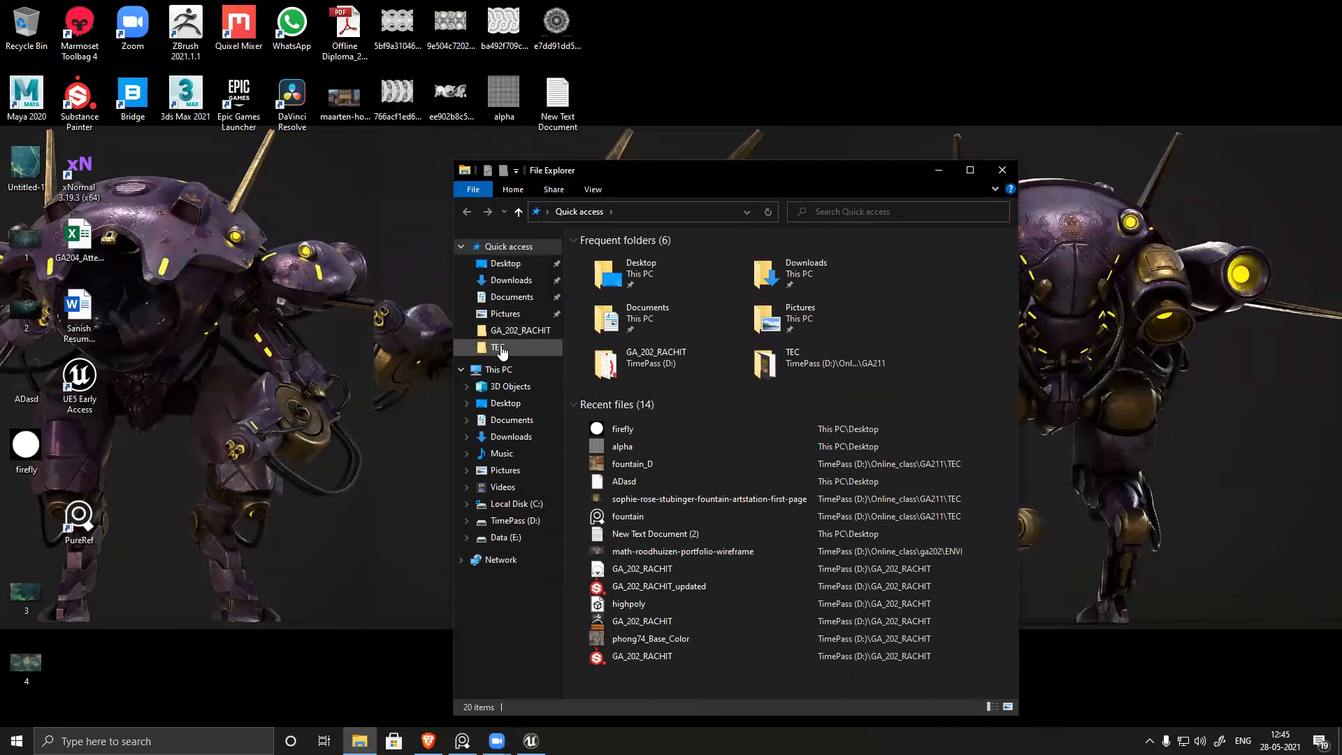
left_click(499, 348)
key("alt+Up")
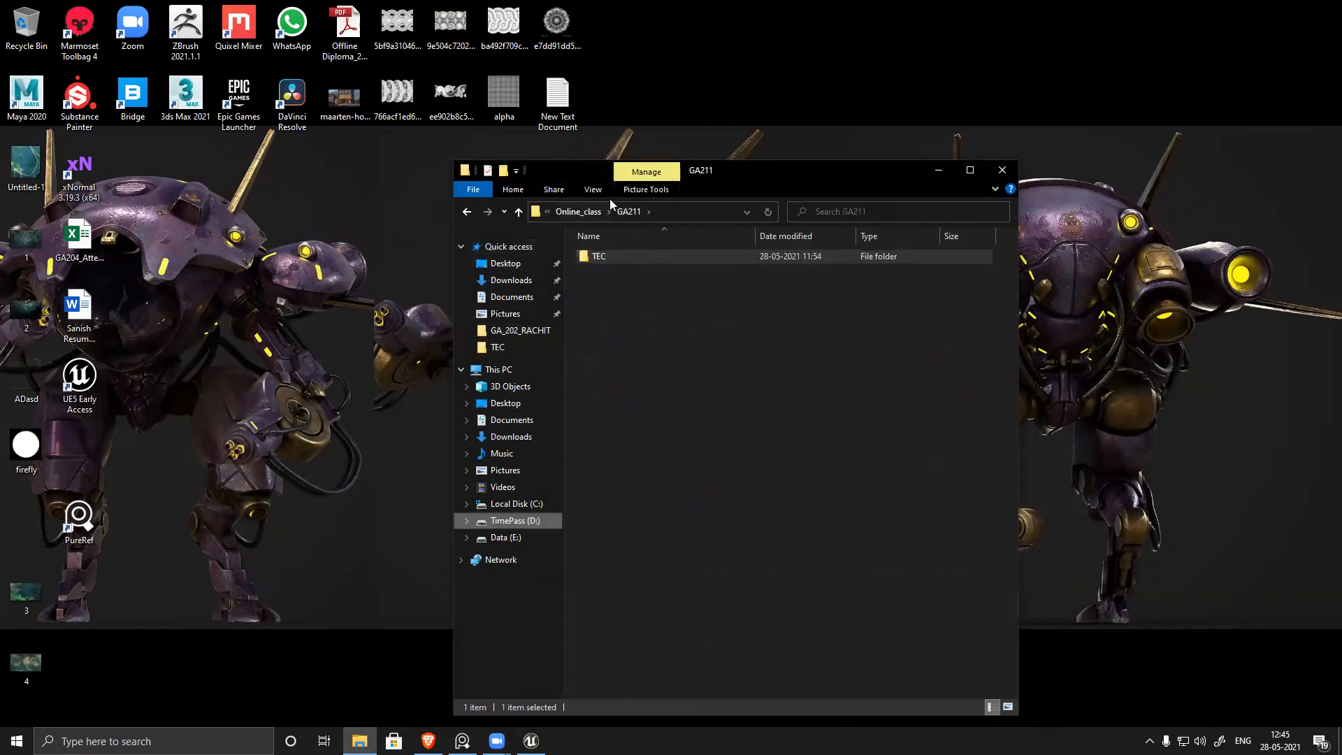
left_click(580, 211)
double_click(611, 327)
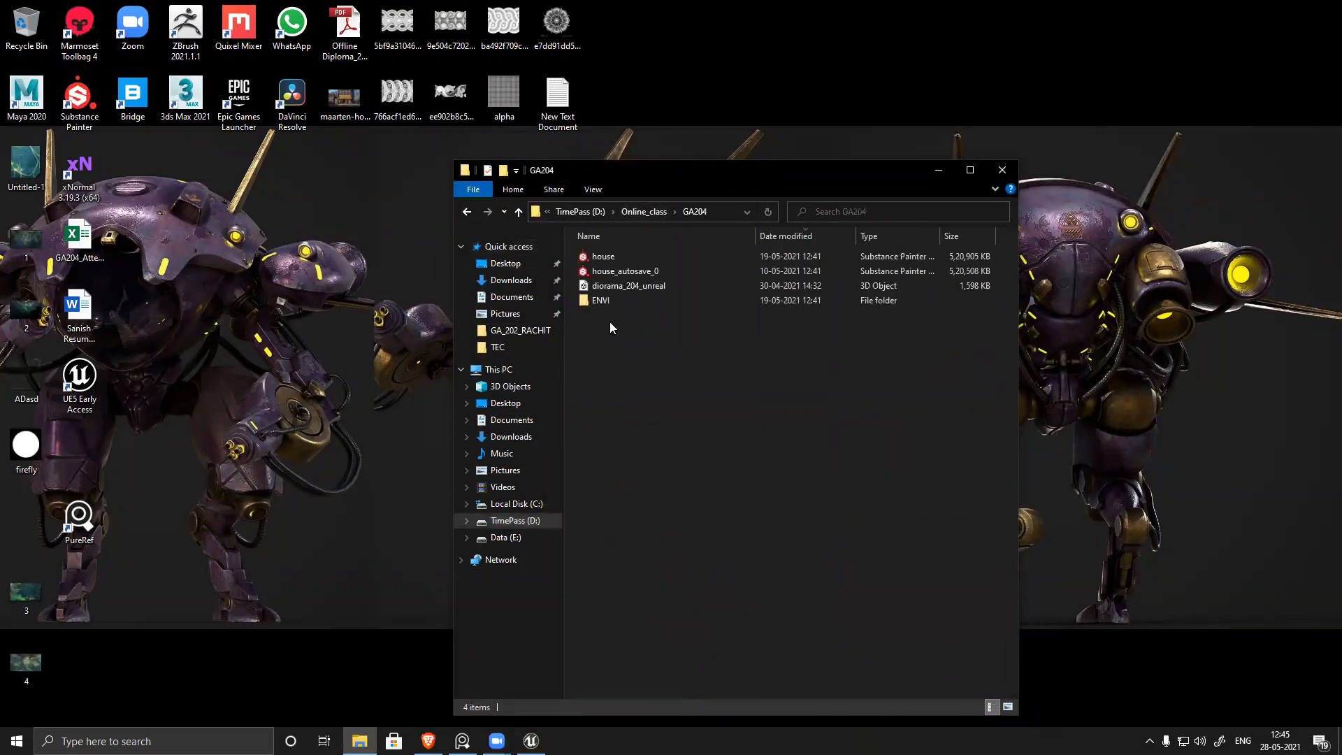
Step: Open the house project in Substance Painter, dismiss the welcome window, and view the nearest café table and its tablecloth up close
double_click(606, 257)
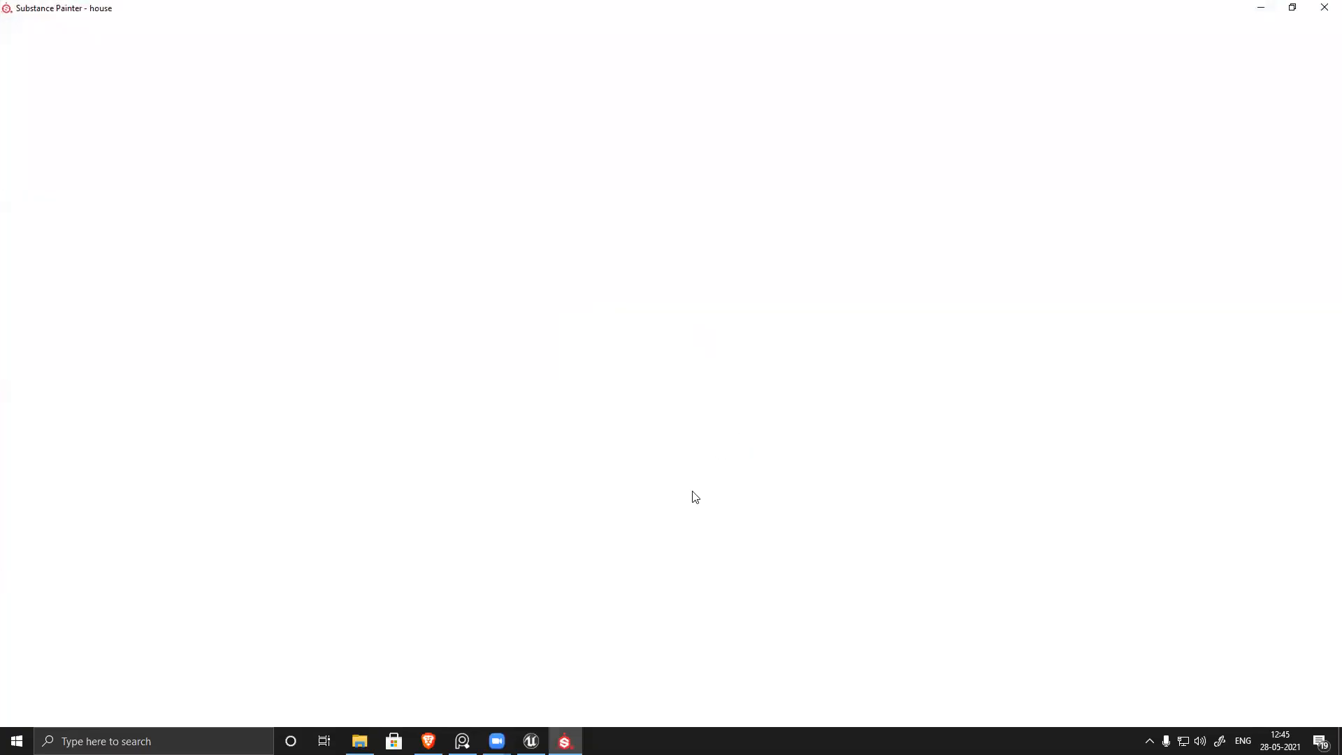
left_click(532, 741)
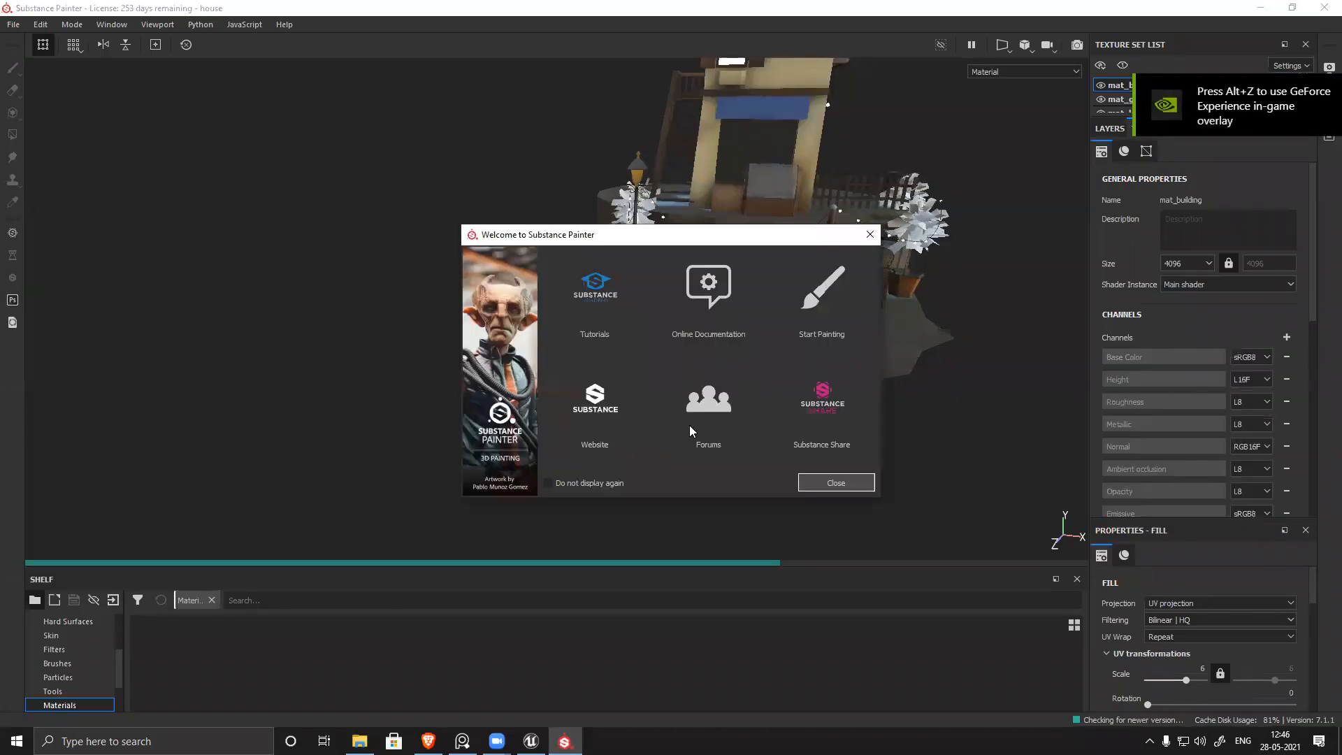
left_click(872, 238)
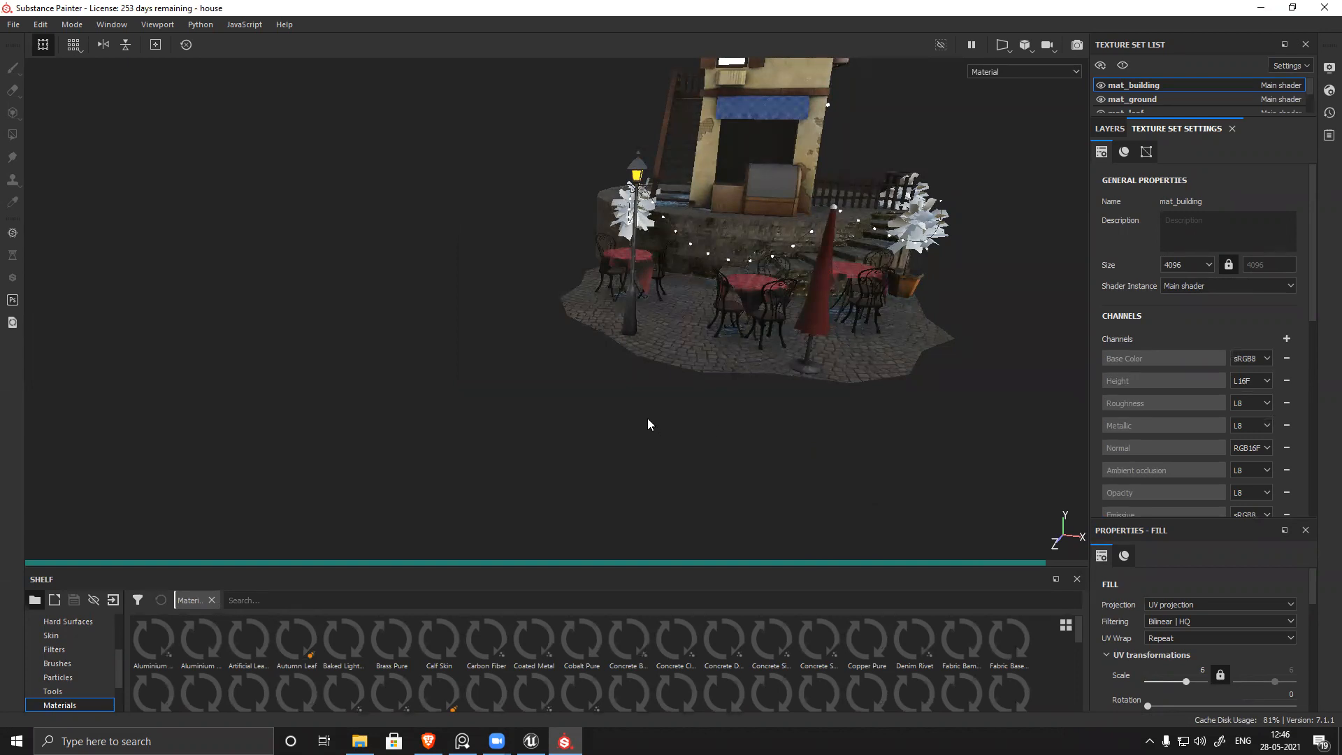
left_click_drag(689, 422, 703, 361, "alt")
right_click_drag(703, 361, 993, 531, "alt")
right_click_drag(534, 248, 930, 489, "alt")
mouse_move(671, 354)
left_mouse_down("alt")
mouse_move(664, 326)
mouse_move(680, 377)
left_mouse_up("alt")
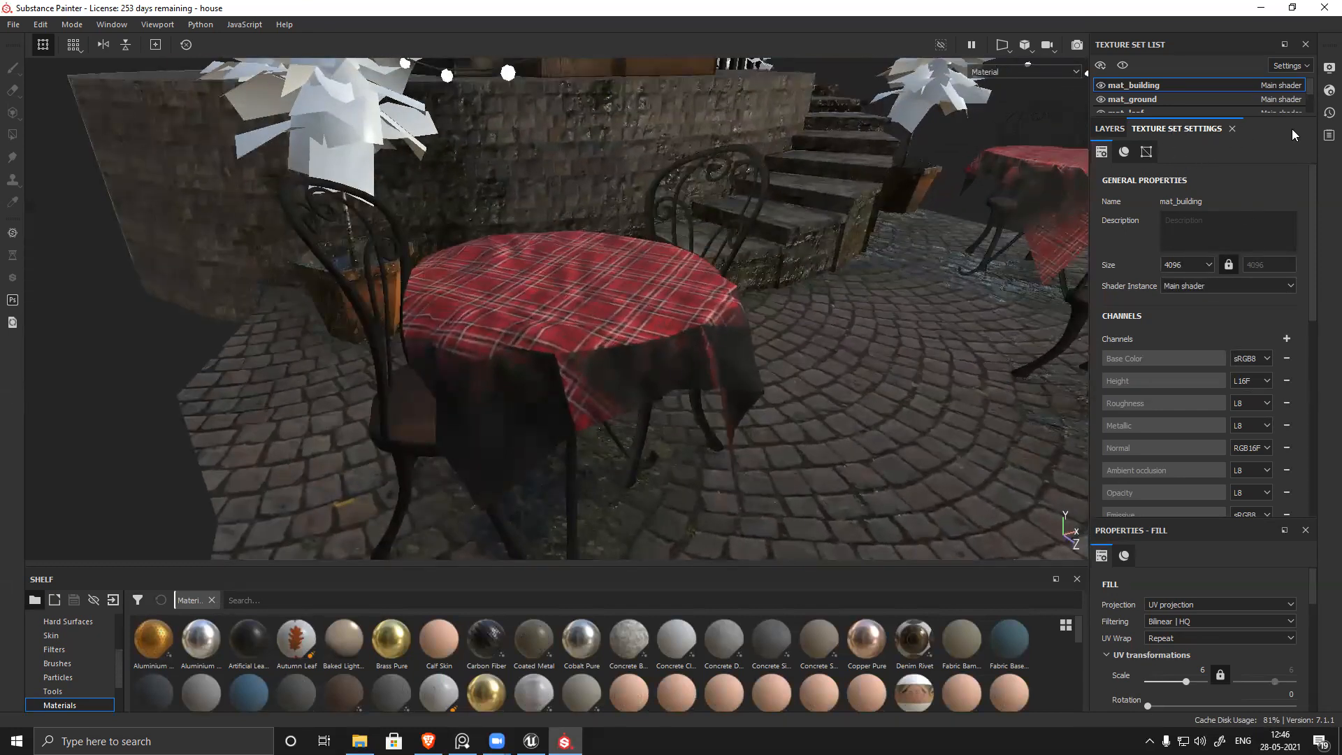
Step: Enlarge the texture set list and hide mat_ground, mat_leaf and mat_light, leaving only mat_building visible
left_click_drag(1276, 116, 1273, 257)
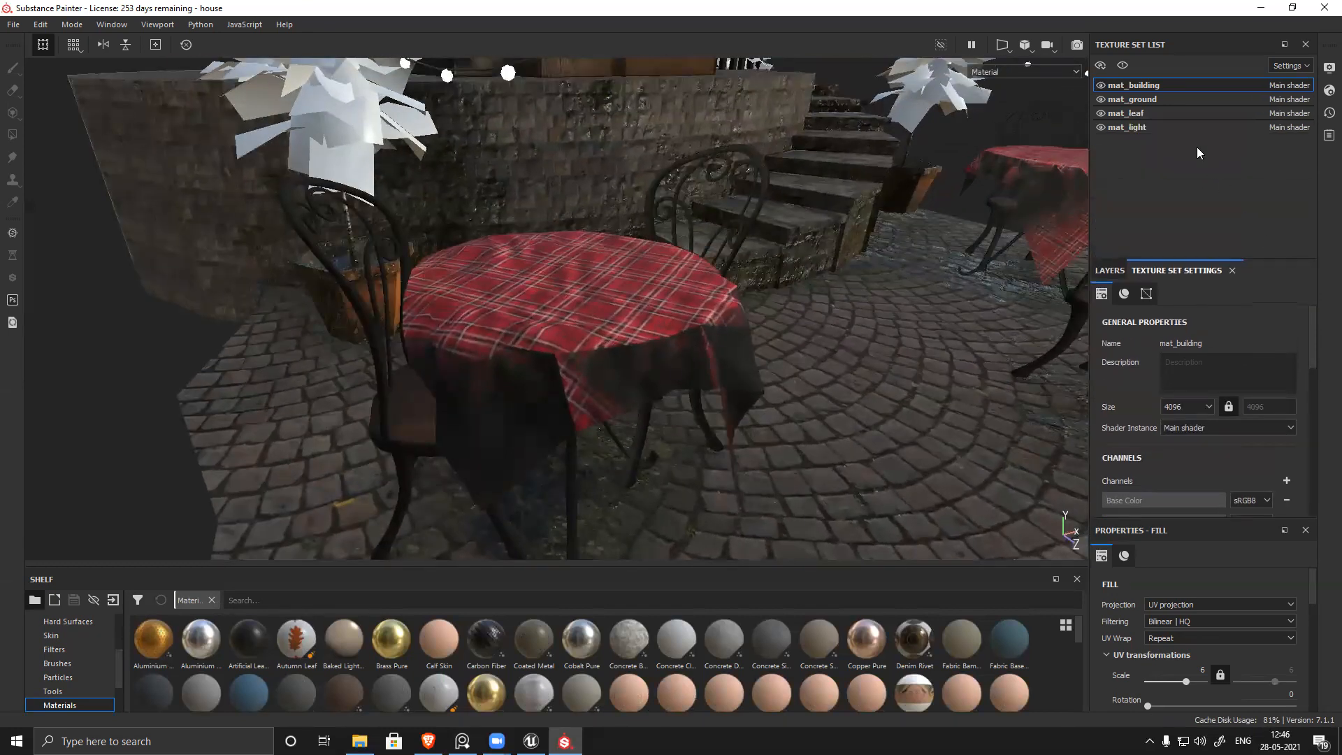
left_click(1101, 85)
left_click(1101, 99)
left_click(1101, 113)
left_click(1101, 126)
left_click(1102, 85)
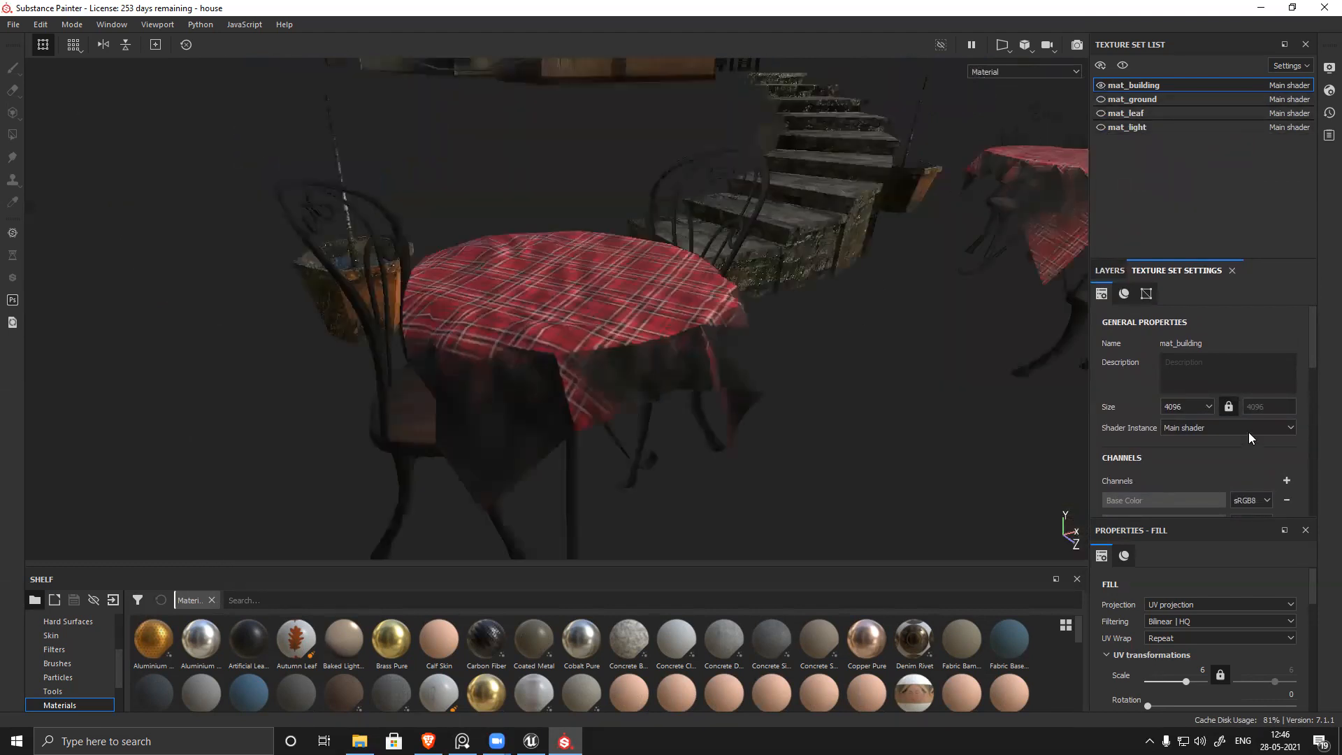
Step: Show the mat_building layers, collapse the Steel Painted Chipped group, and check the upper layers for the source of the tablecloth's dark dirt
left_click(1111, 271)
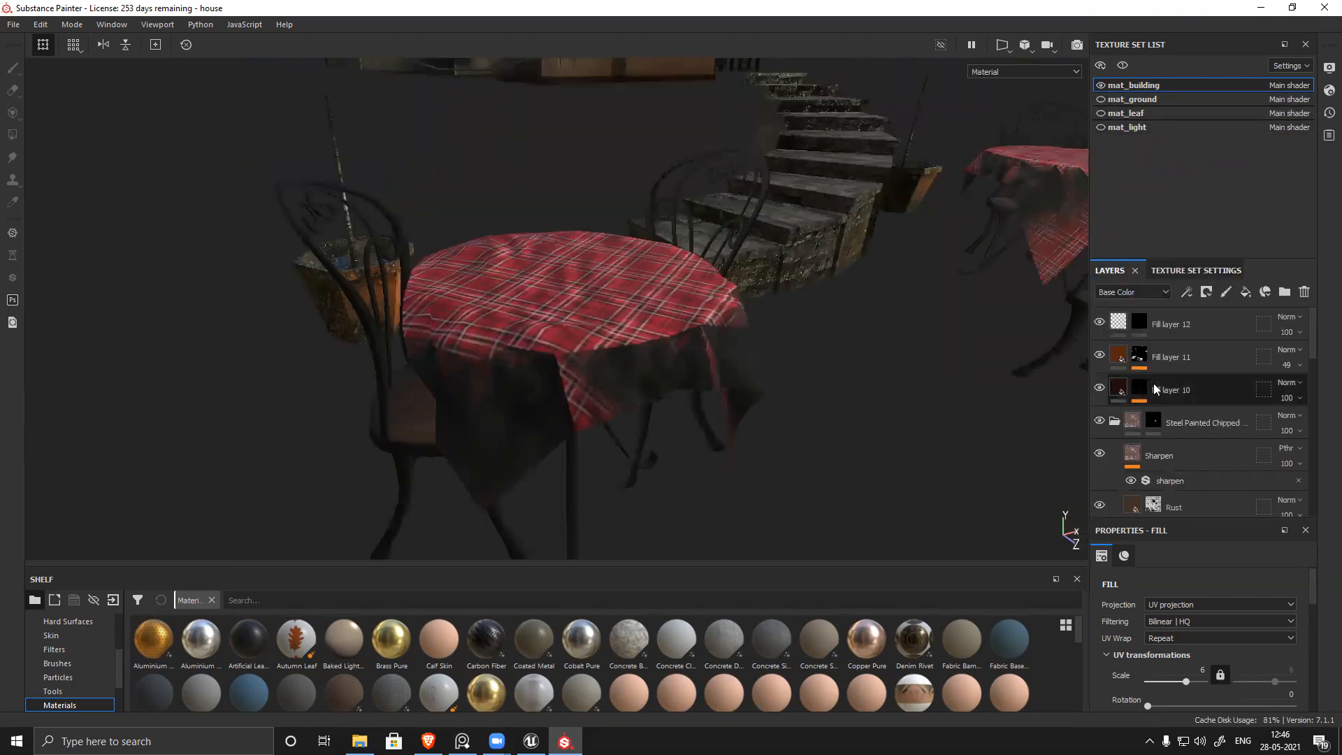
left_click(1101, 350)
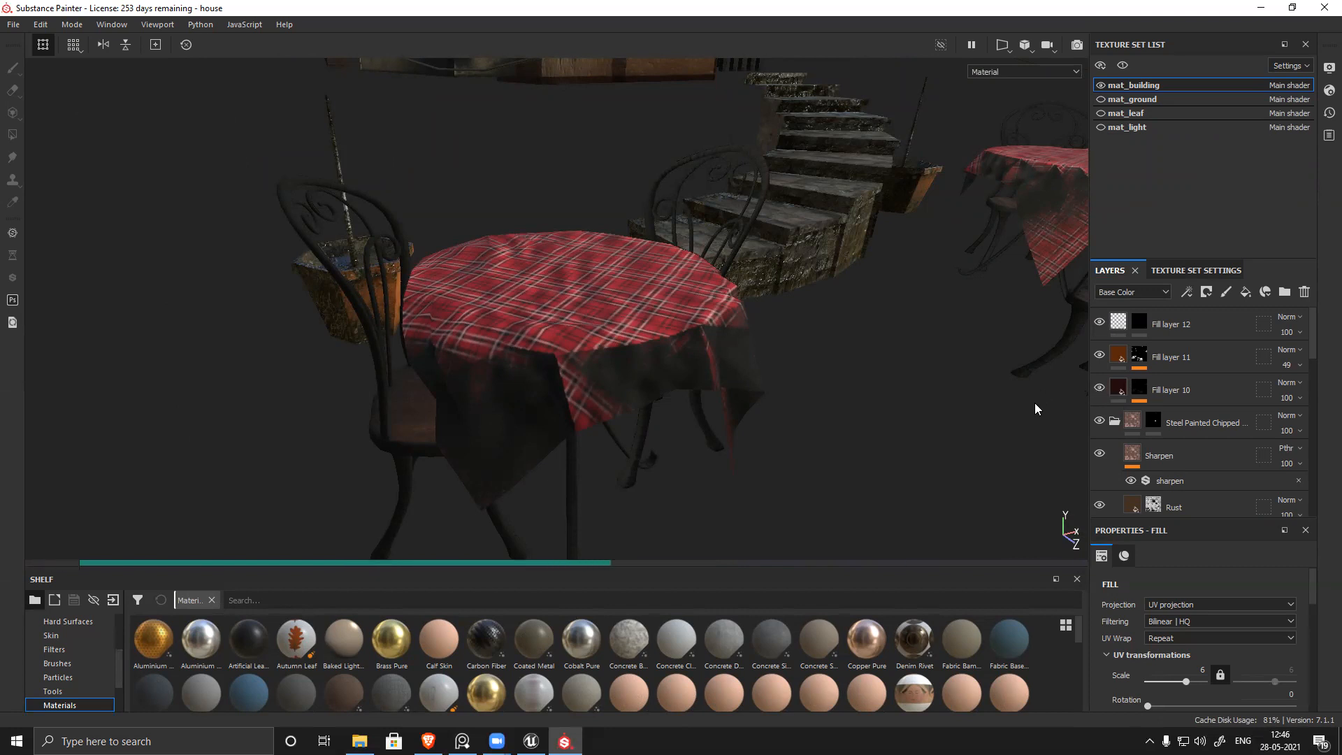
scroll(1189, 408, "down", 1)
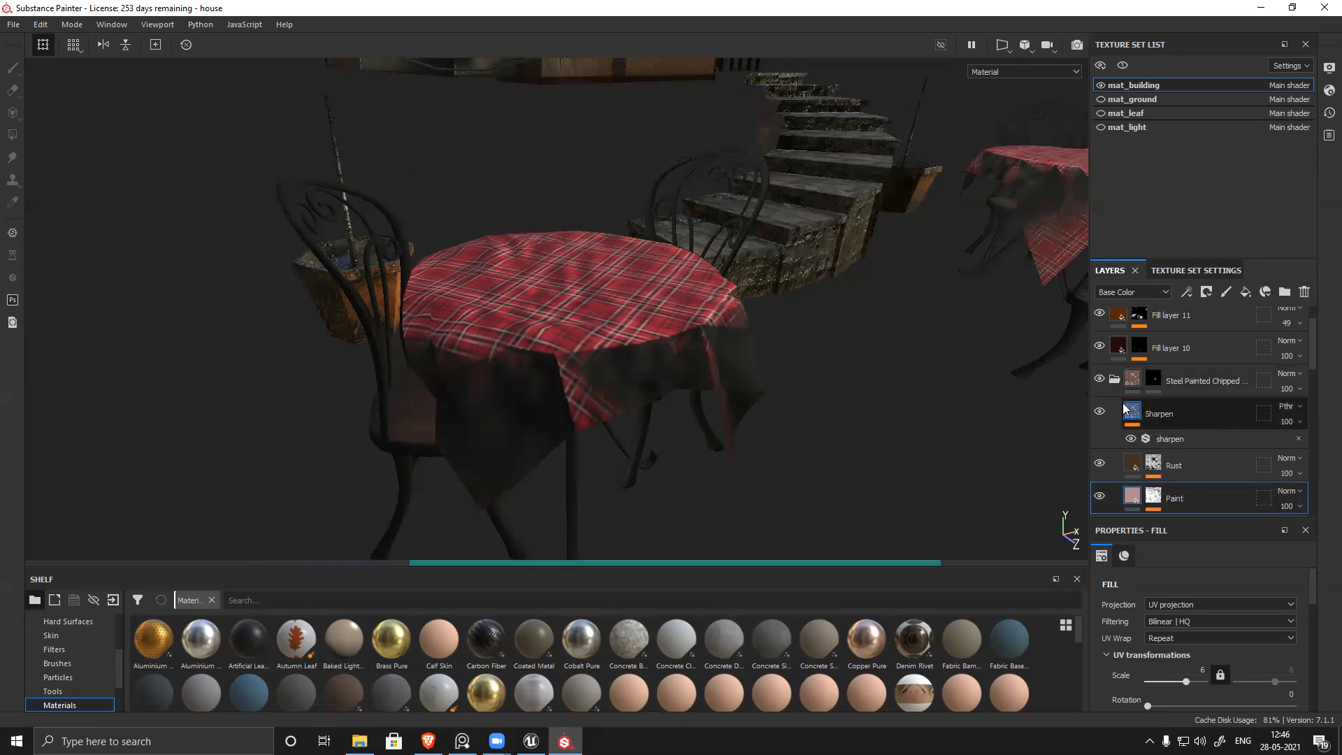
left_click(1114, 379)
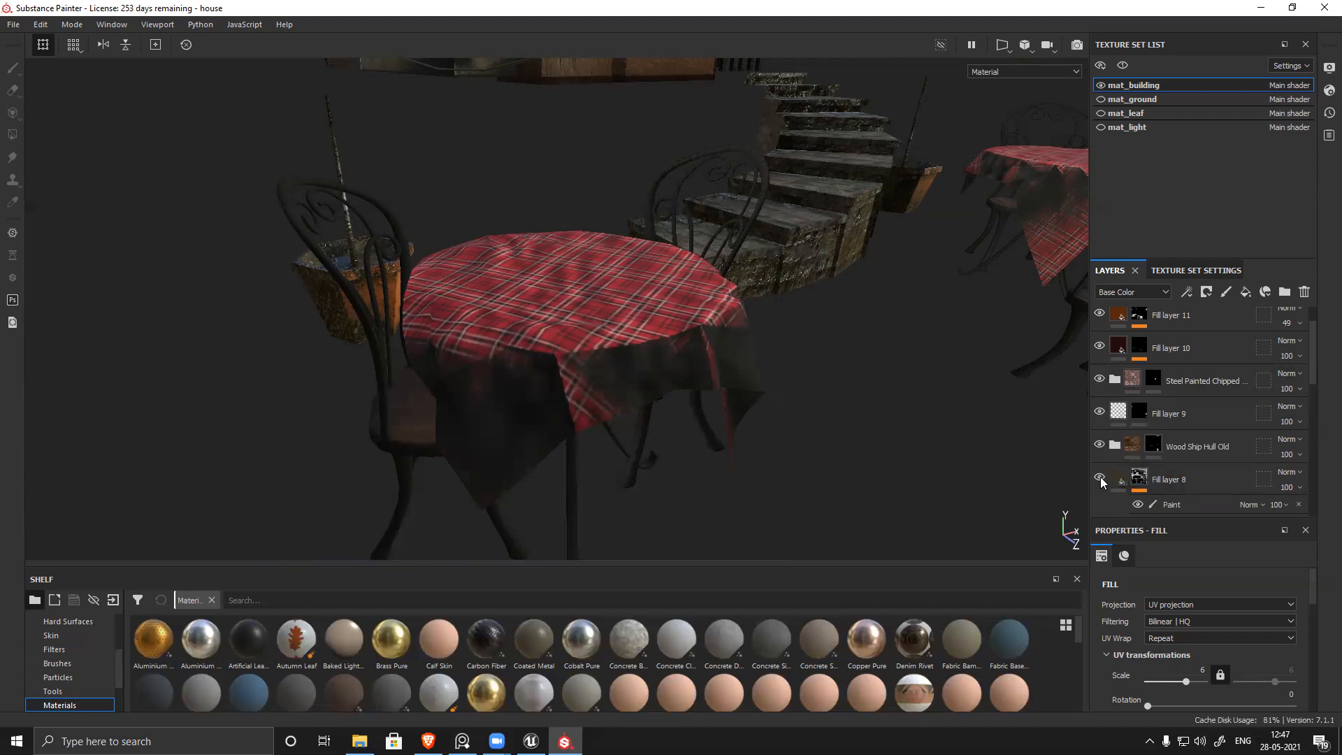
left_click(1098, 377)
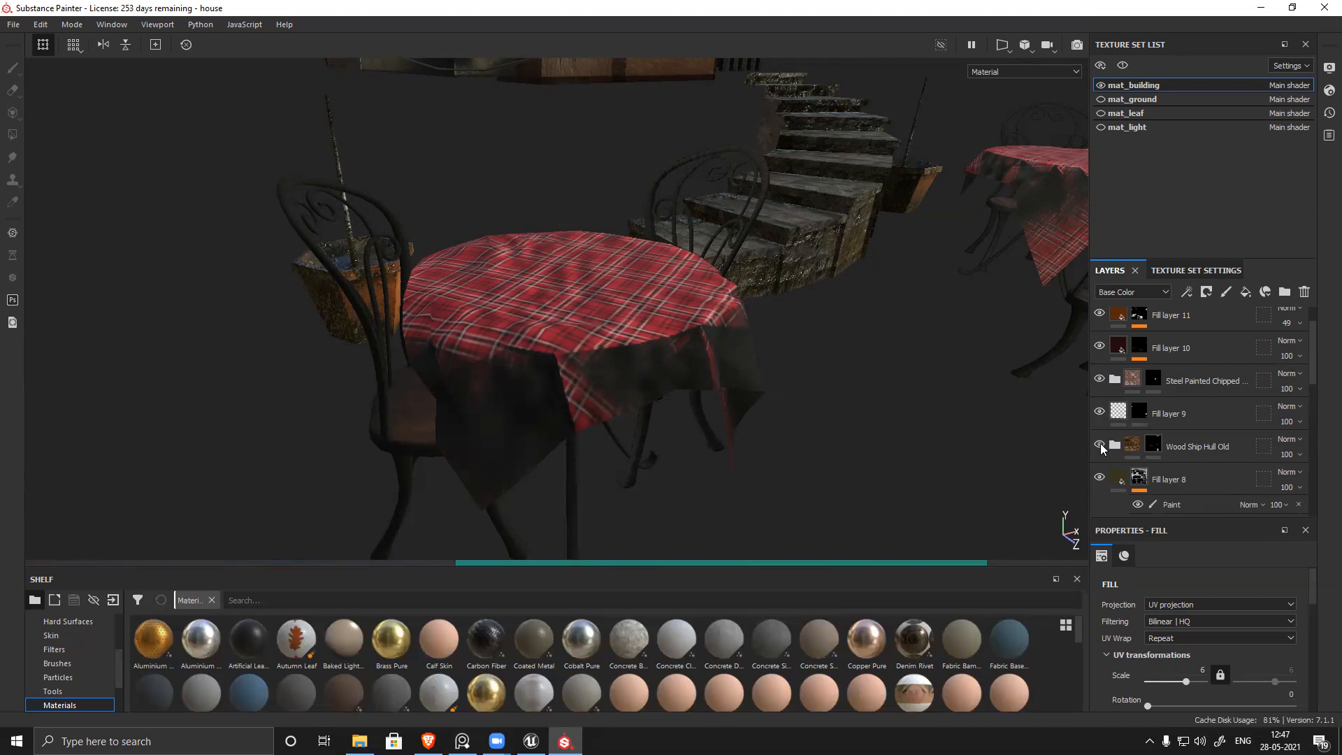
scroll(1113, 447, "down", 3)
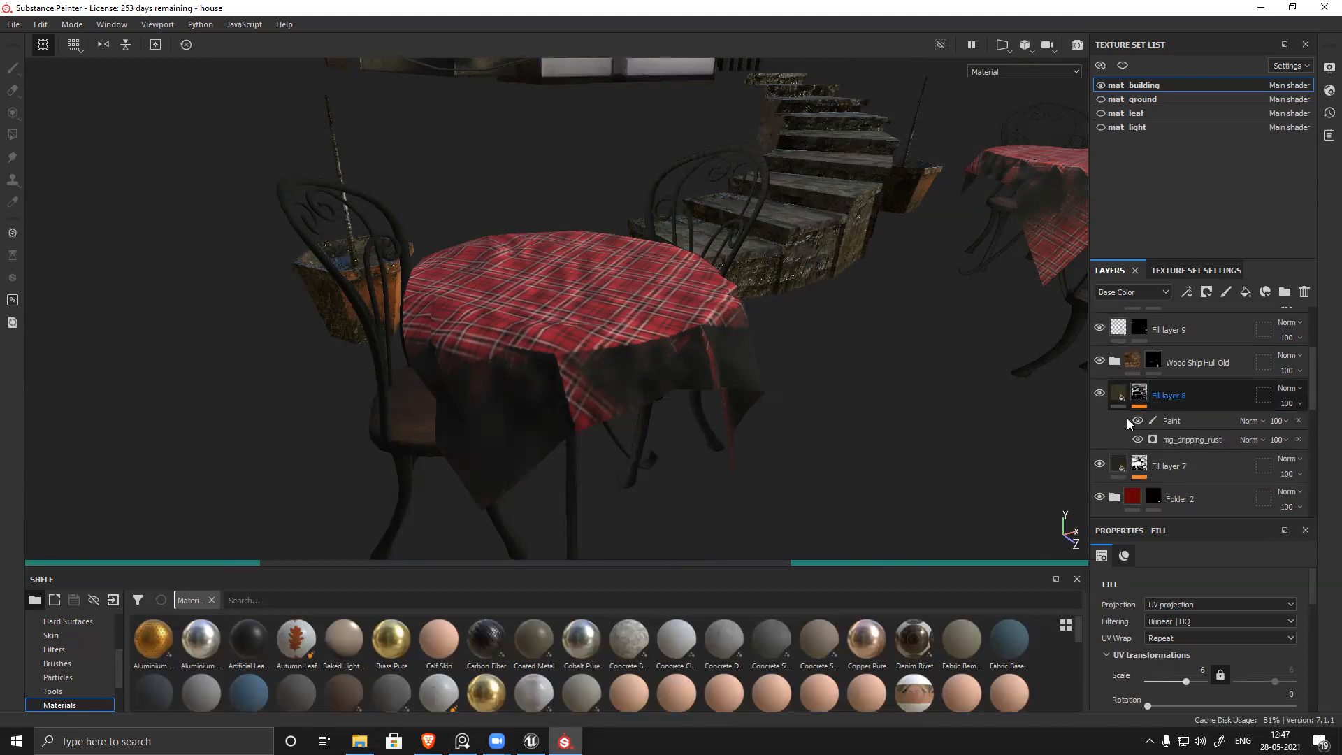
Step: Toggle Fill layer 7 off and on repeatedly to compare the tablecloth with and without its dirt
left_click(1100, 465)
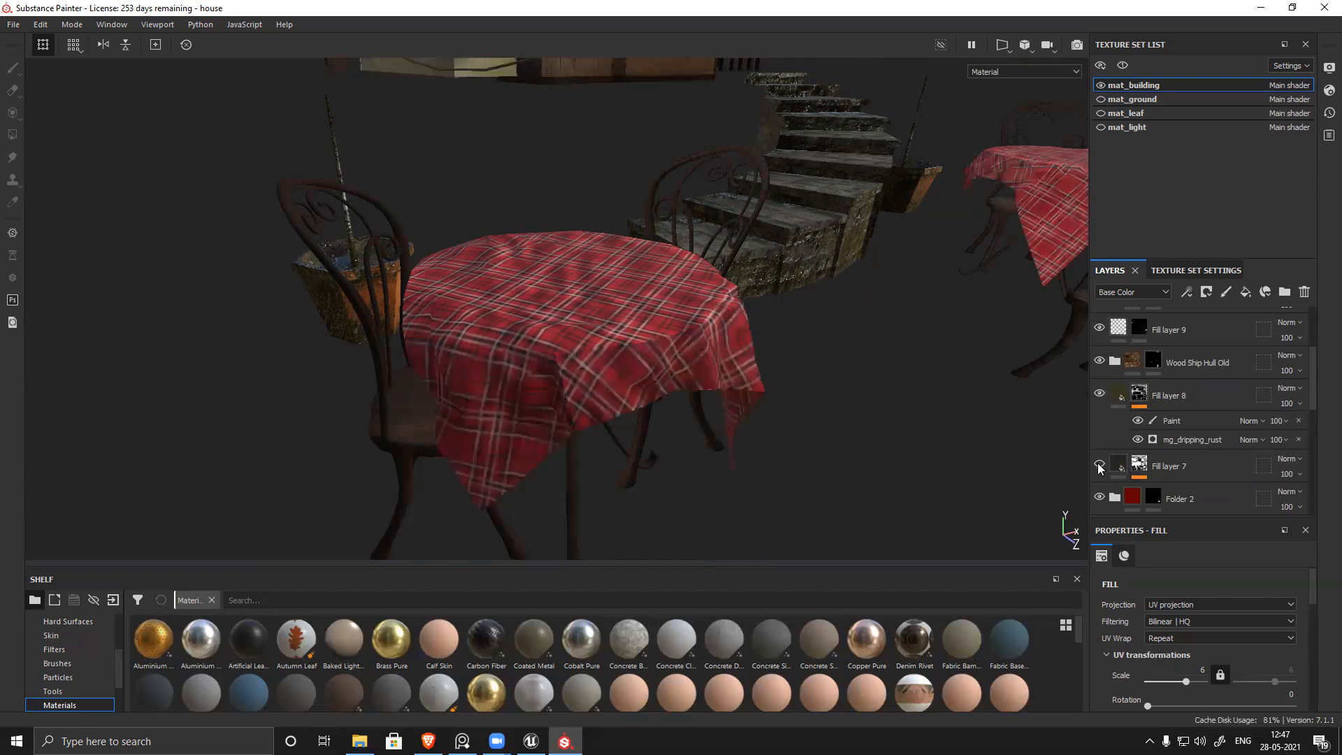
left_click(1100, 466)
left_click(1100, 465)
left_click(1100, 466)
left_click_drag(818, 362, 713, 336, "alt")
left_click(1100, 465)
left_click(1101, 465)
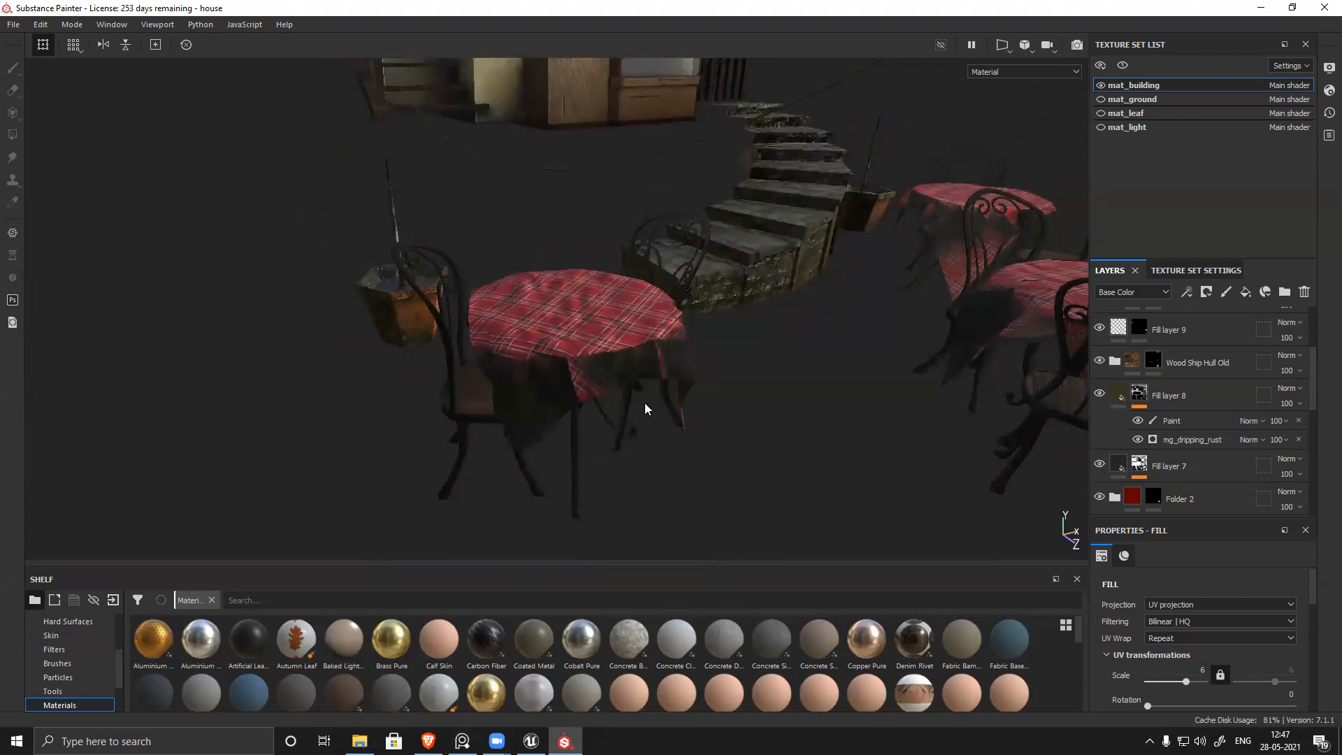
right_click_drag(576, 378, 815, 541, "alt")
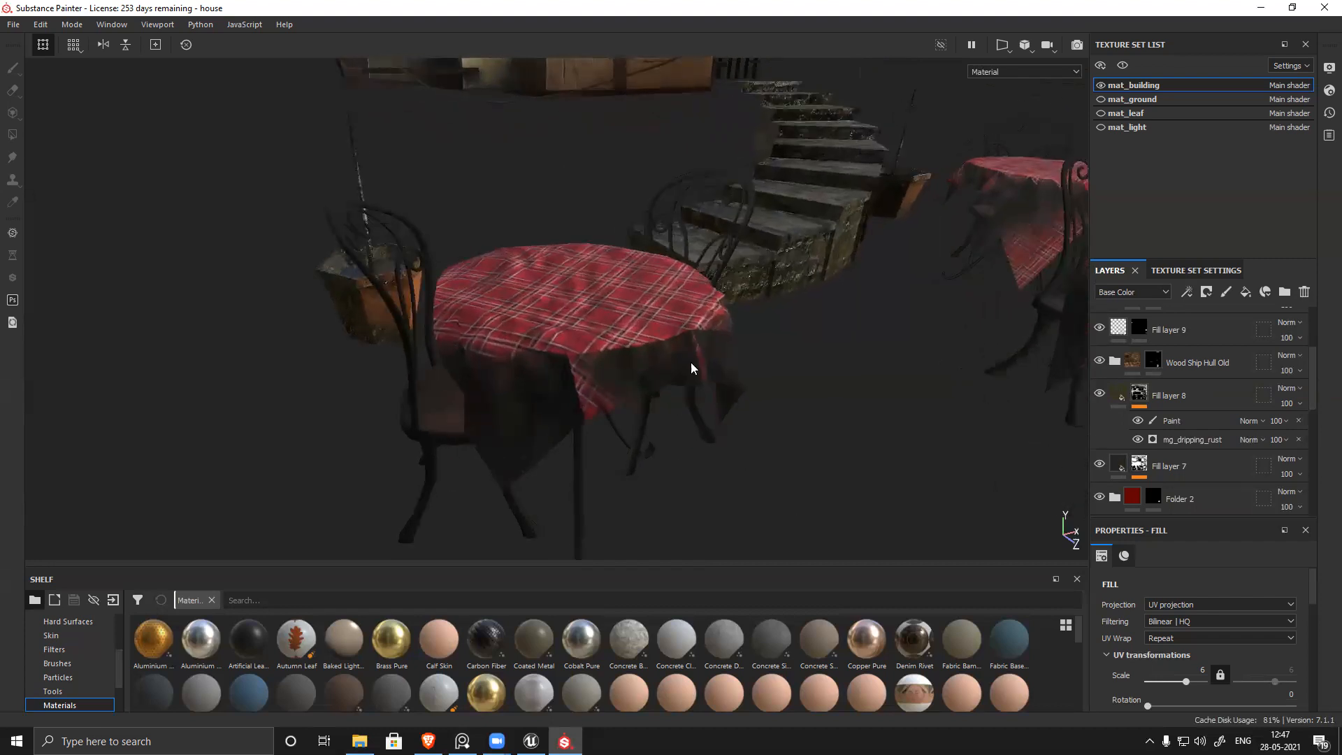
Step: Add a paint effect to Fill layer 7's mask and polygon-fill the tablecloth mesh with value 0 to remove its dirt
left_click(1139, 466)
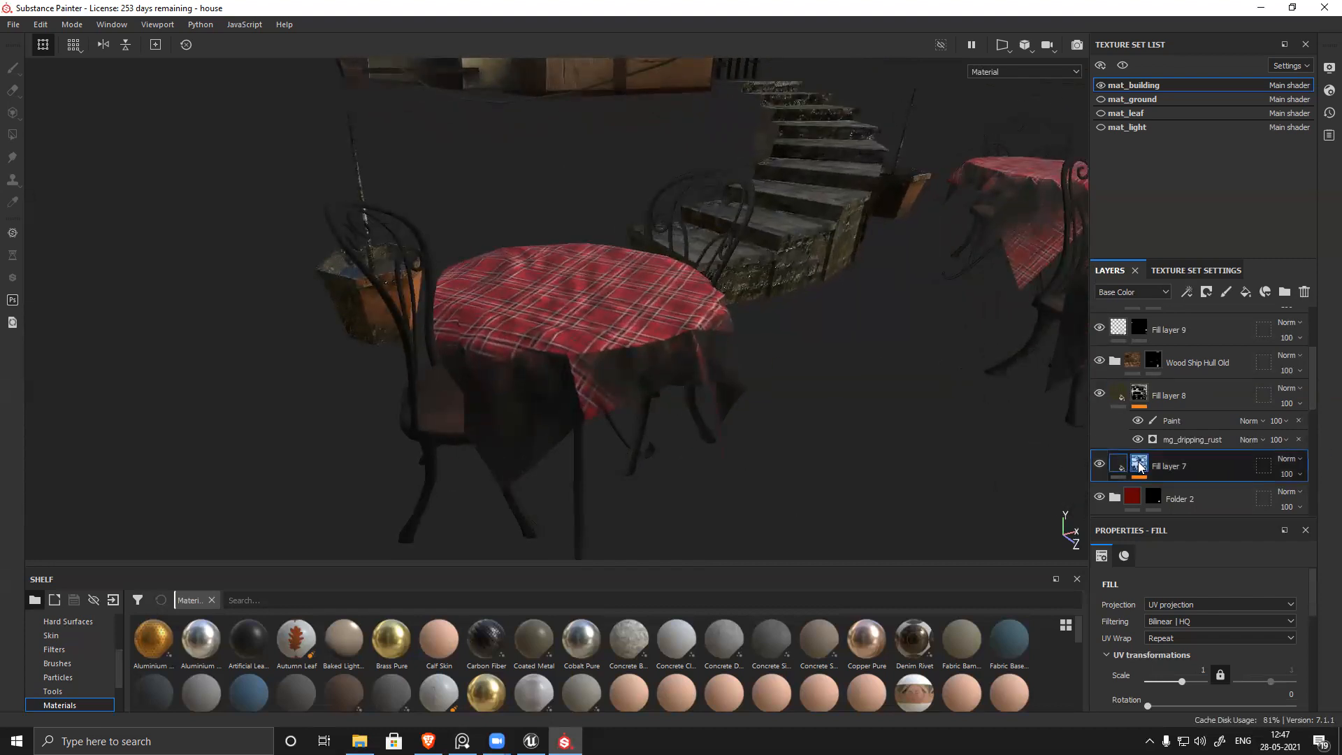
right_click(1139, 466)
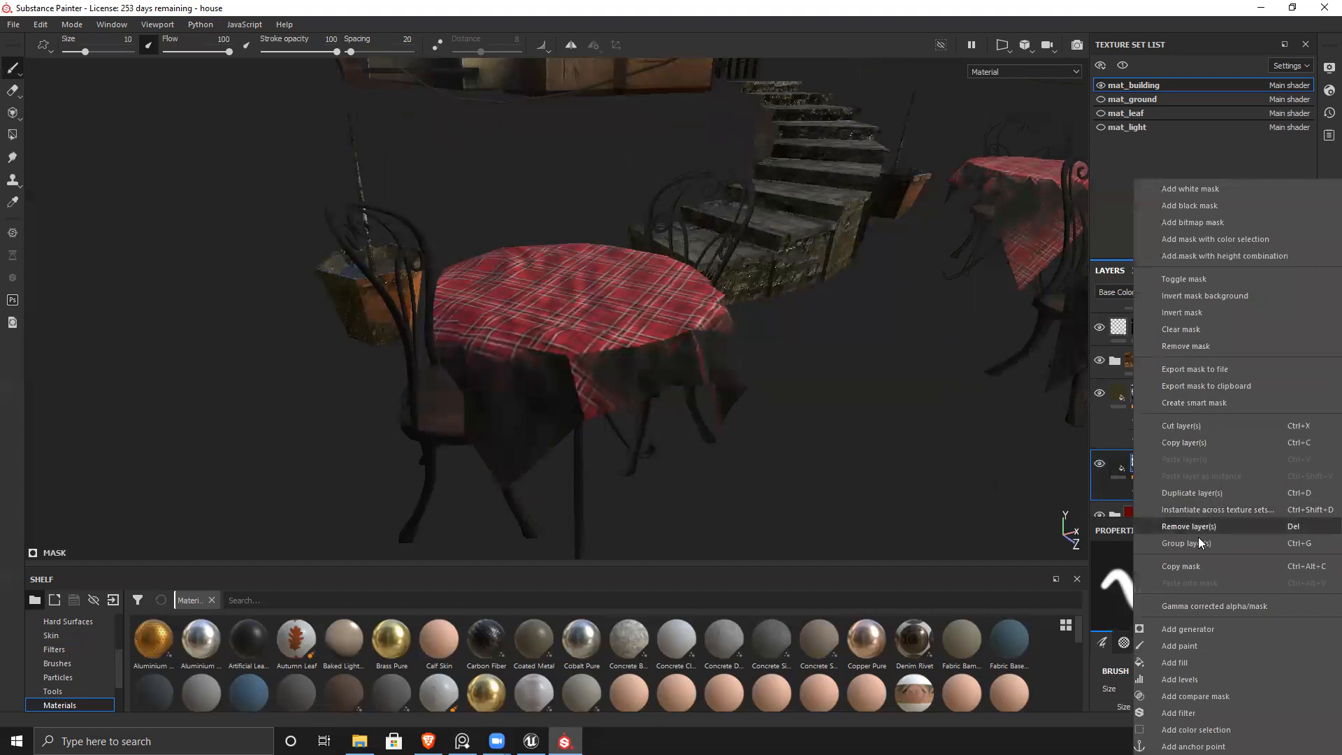
left_click(1187, 646)
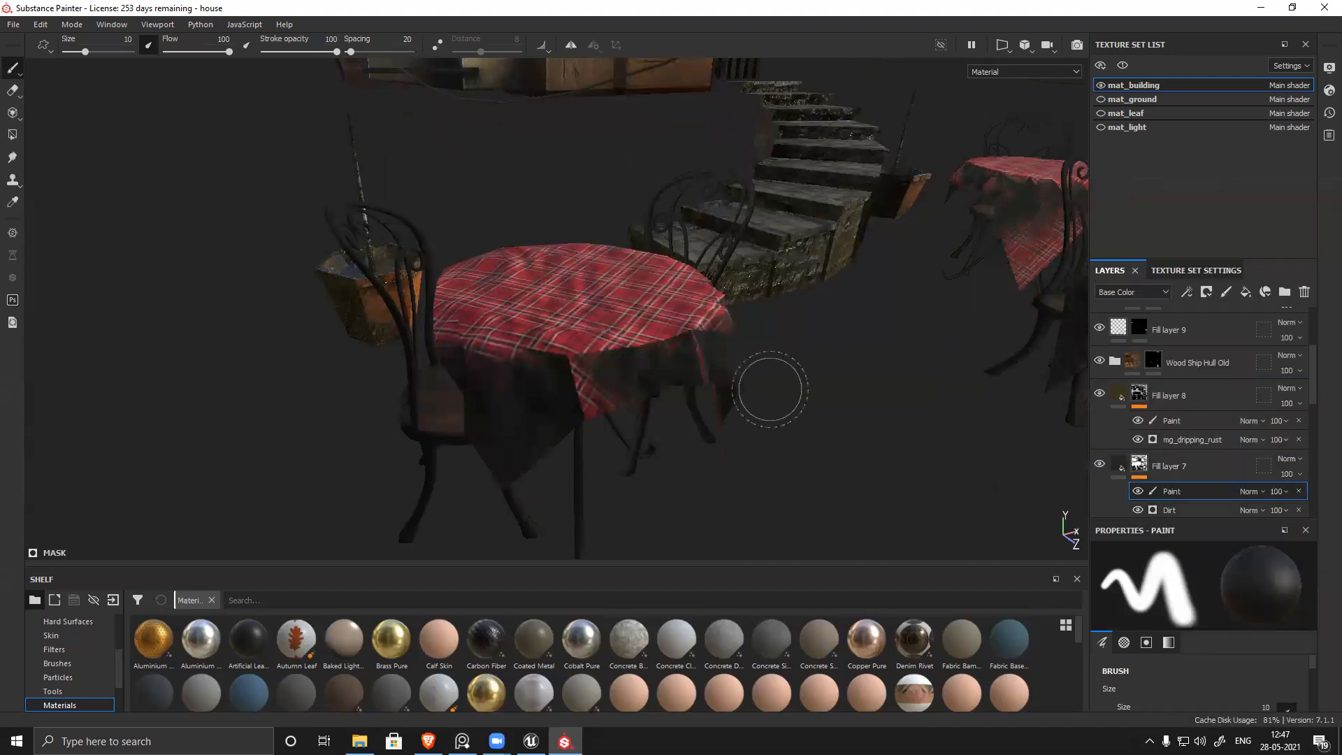
left_click(12, 134)
left_click(89, 44)
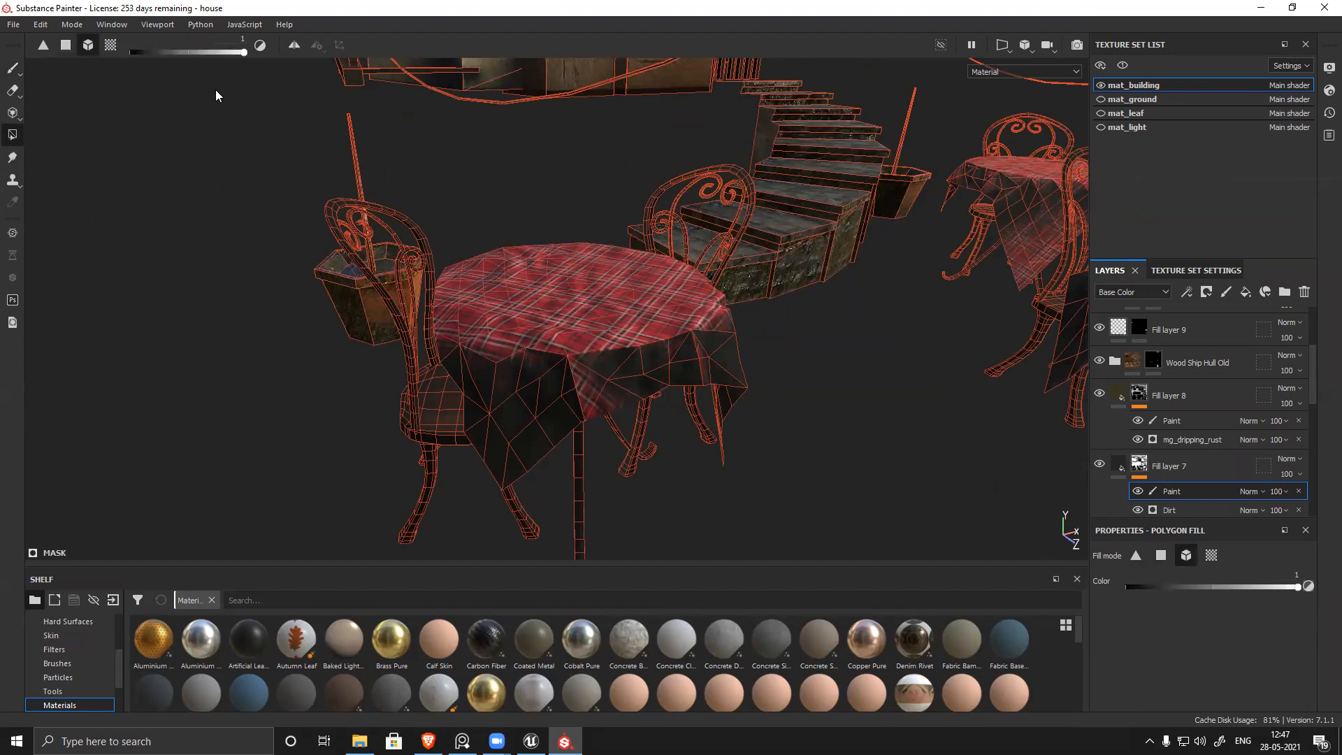
left_click_drag(174, 49, 89, 52)
left_click(522, 401)
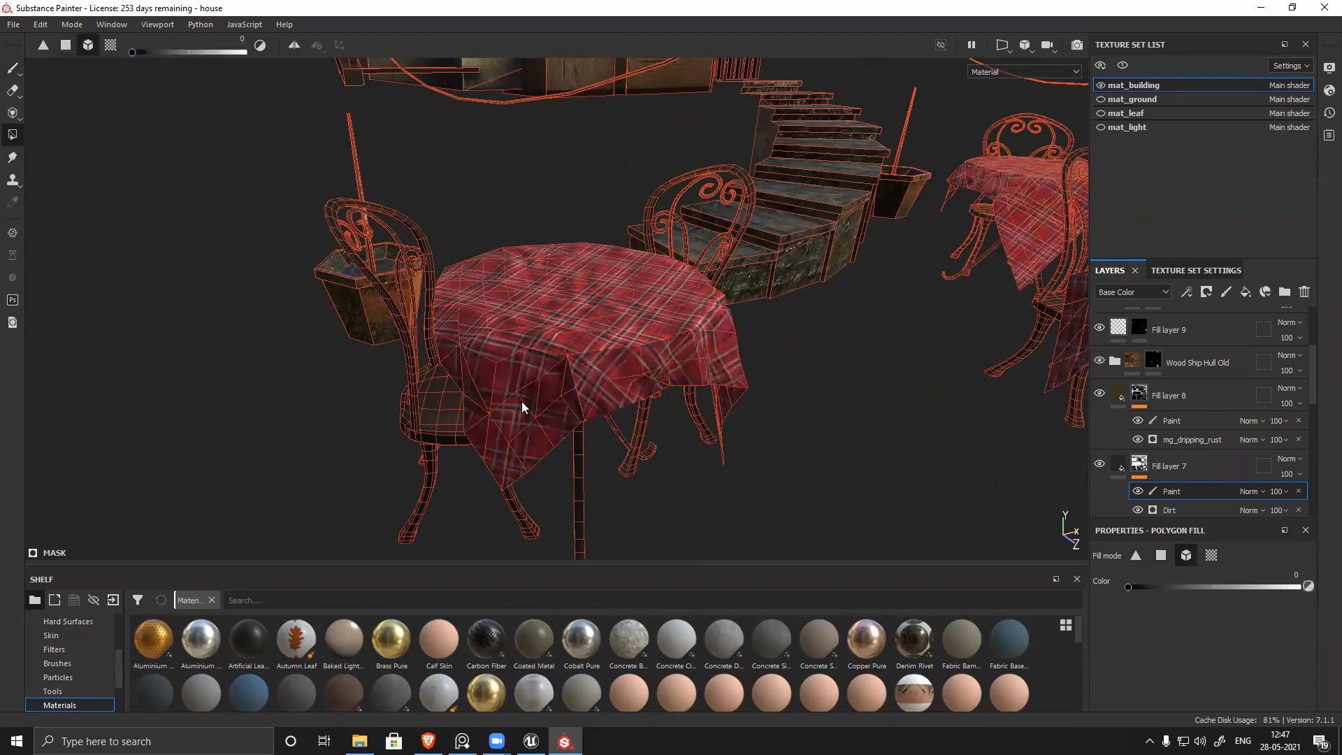
Step: Polygon-fill the café chair beside the table with value 0 in Fill layer 7's mask
left_click_drag(873, 389, 651, 413, "alt")
right_click_drag(651, 413, 580, 348, "alt")
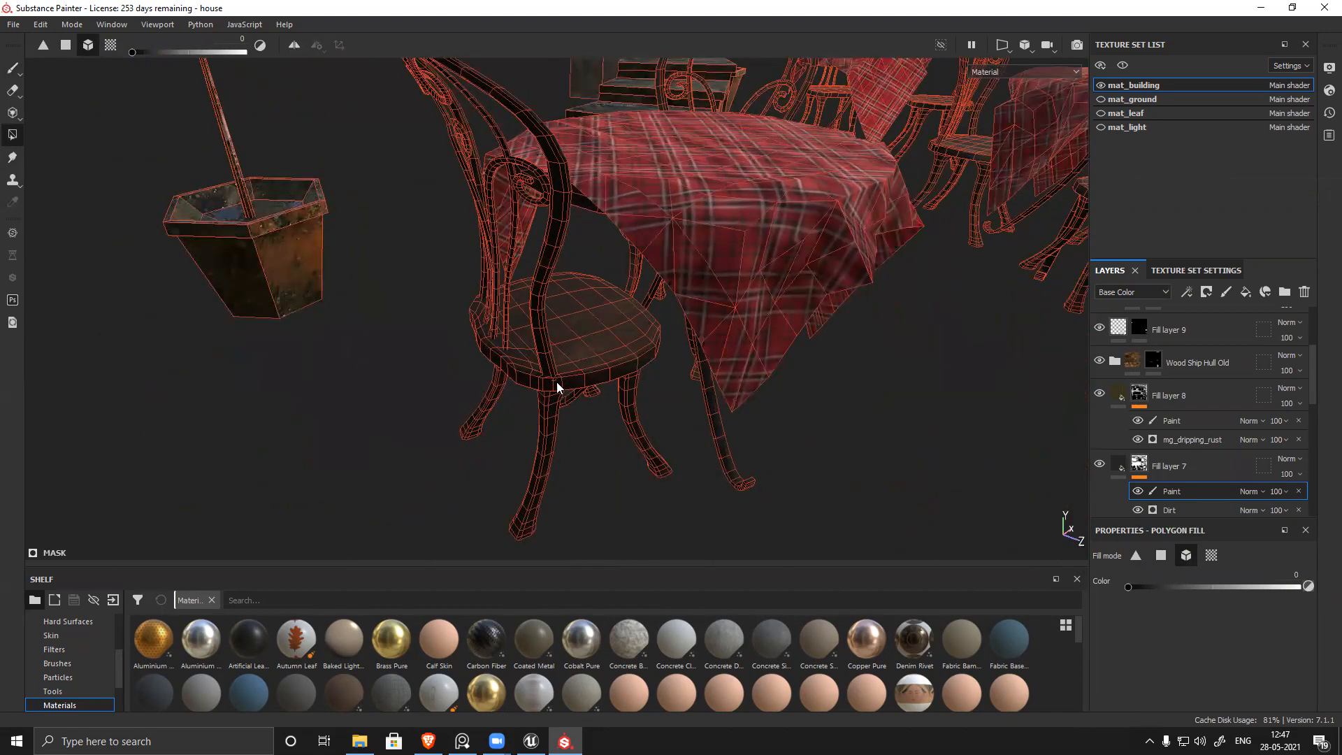
left_click_drag(556, 382, 562, 354, "alt")
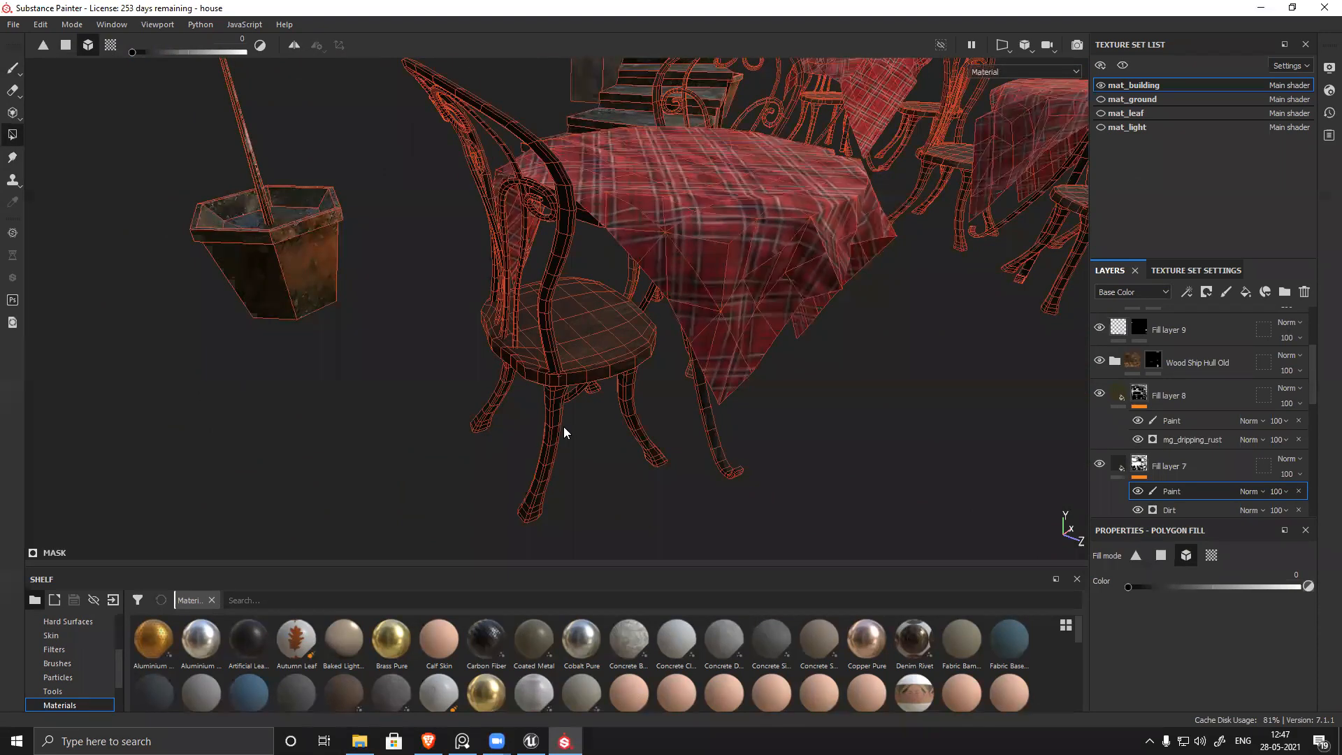
left_click_drag(600, 452, 638, 410, "alt")
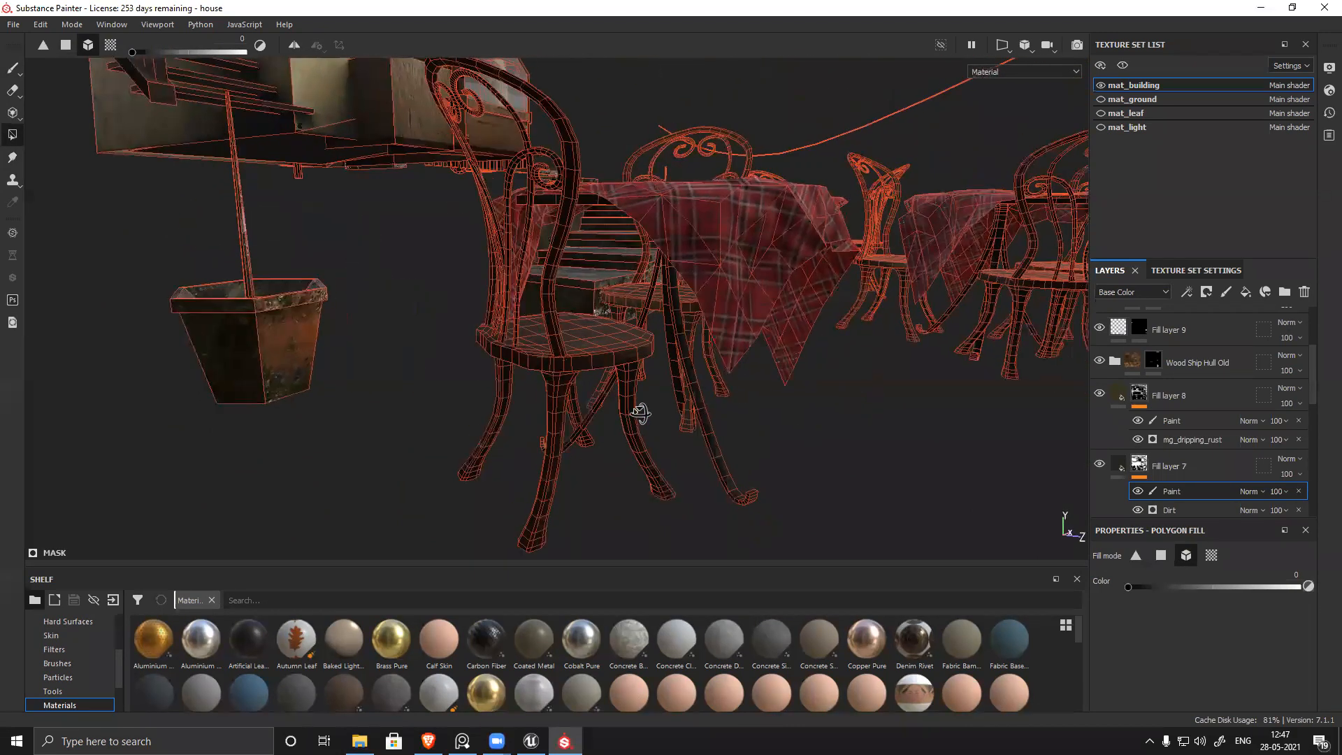
left_click_drag(418, 400, 776, 546)
Step: Examine the building's blue awning and check the visibility of the lower layers to find the one that textures it
left_click_drag(803, 426, 490, 265, "alt")
right_click_drag(489, 266, 530, 384, "alt")
left_click_drag(530, 384, 636, 328, "alt")
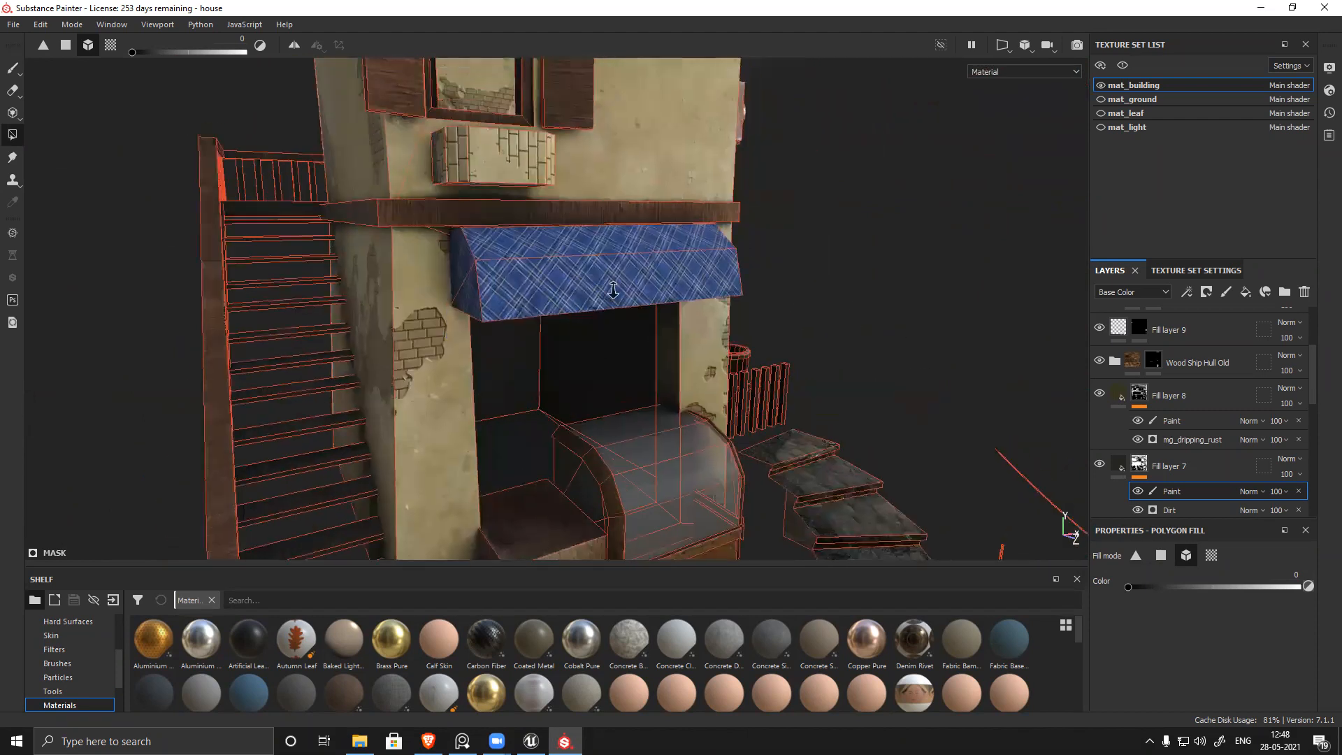
right_click_drag(636, 328, 620, 383, "alt")
left_click_drag(619, 383, 734, 374, "alt")
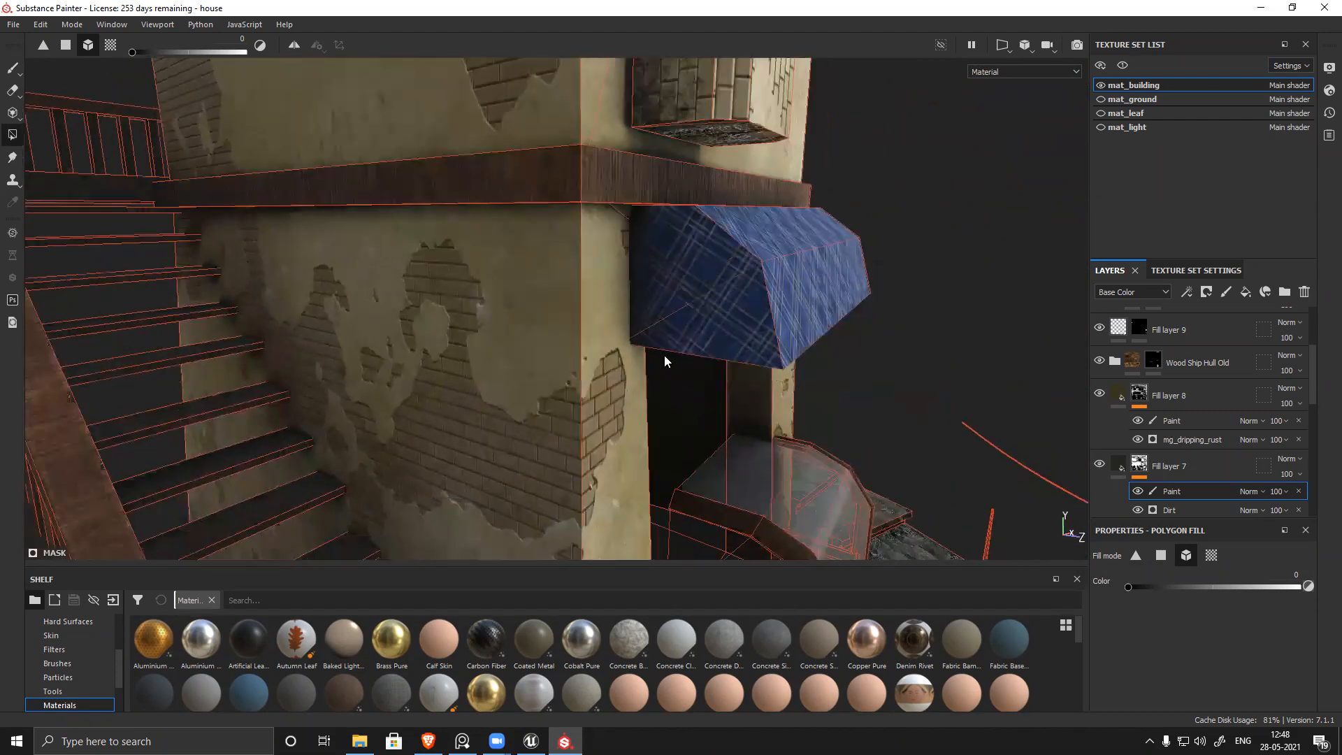
scroll(1173, 454, "down", 1)
left_click(1099, 424)
scroll(1152, 438, "down", 3)
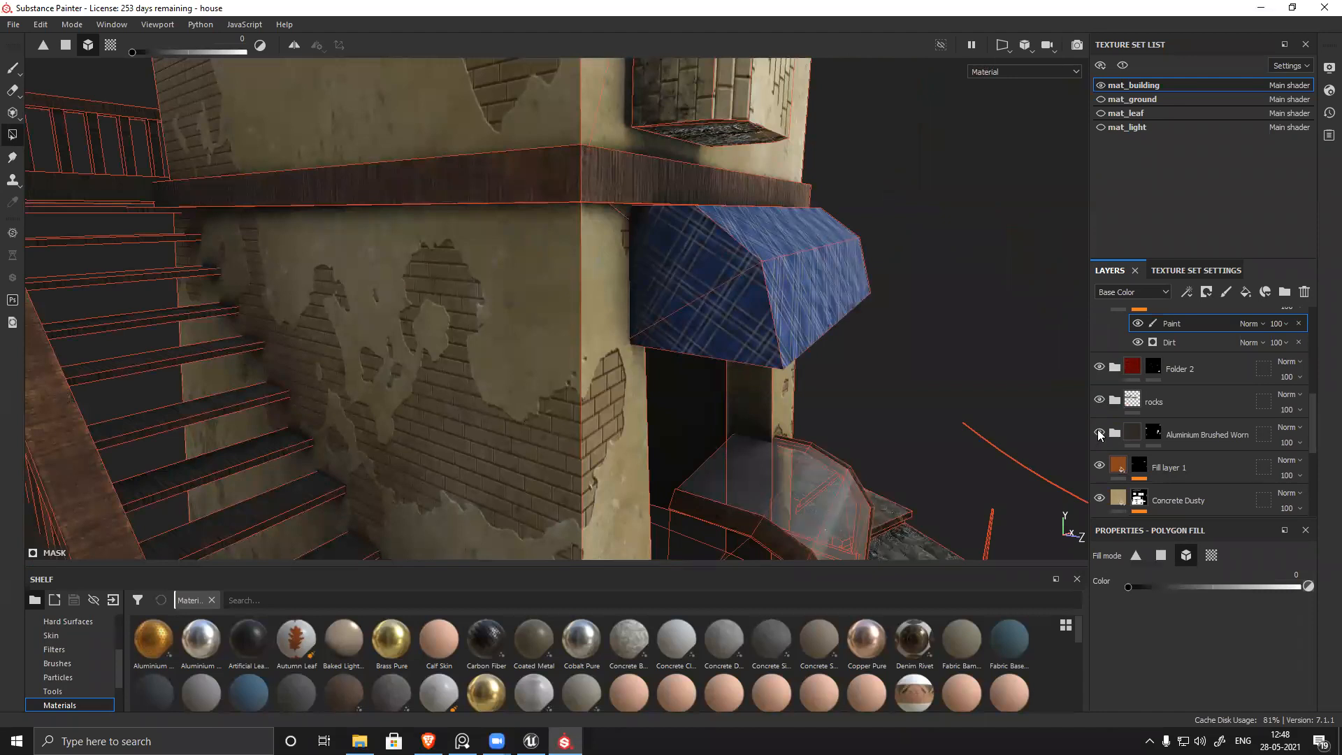
left_click(1099, 465)
left_click(1099, 498)
scroll(1194, 466, "down", 5)
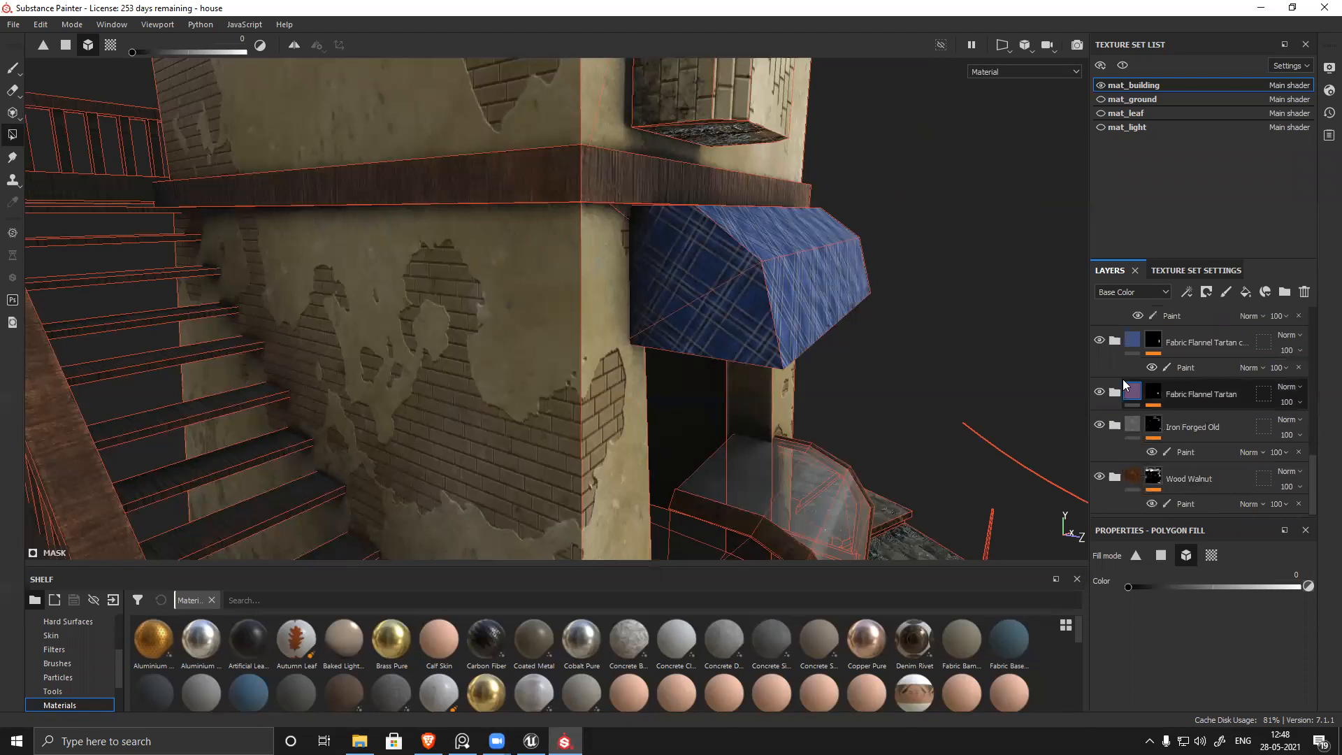
Step: Identify the awning's blue Fabric Flannel Tartan copy group, expand it, and delete its Folds layer
left_click(1099, 341)
left_click(1099, 341)
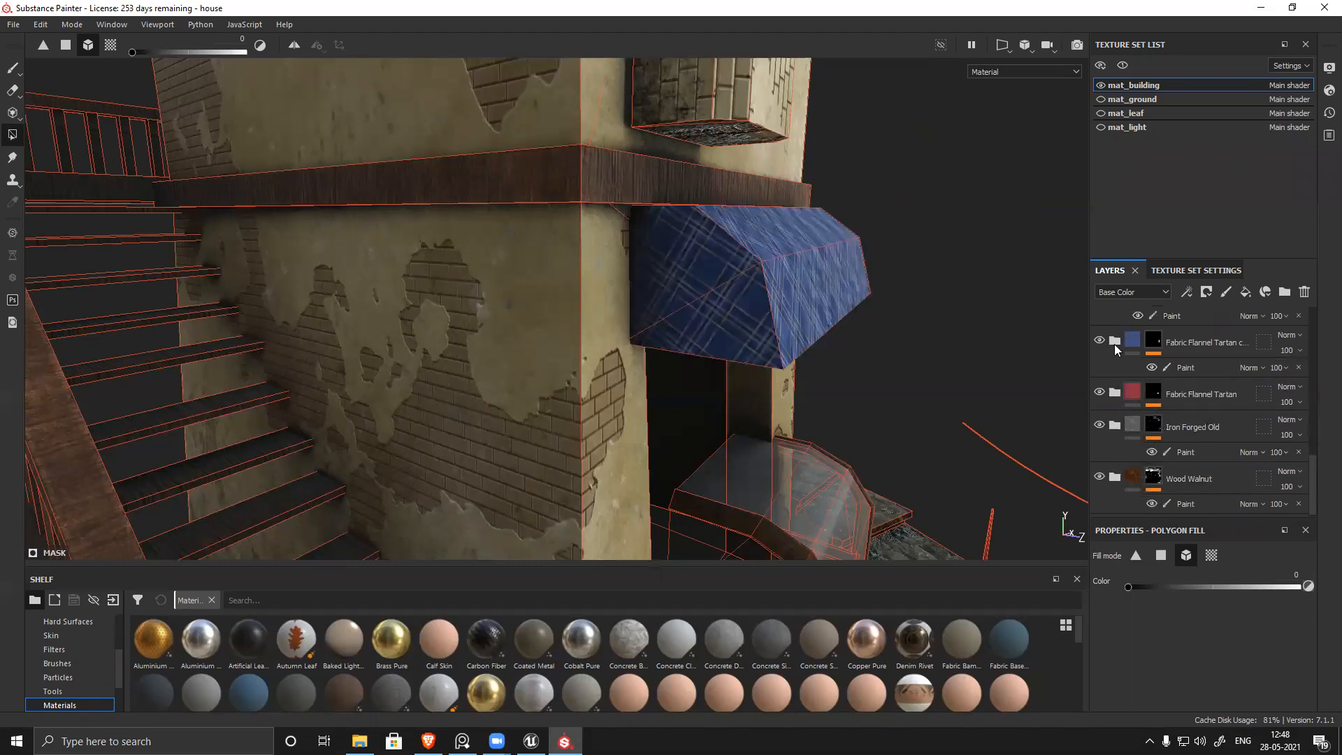
left_click(1113, 341)
left_click(1099, 392)
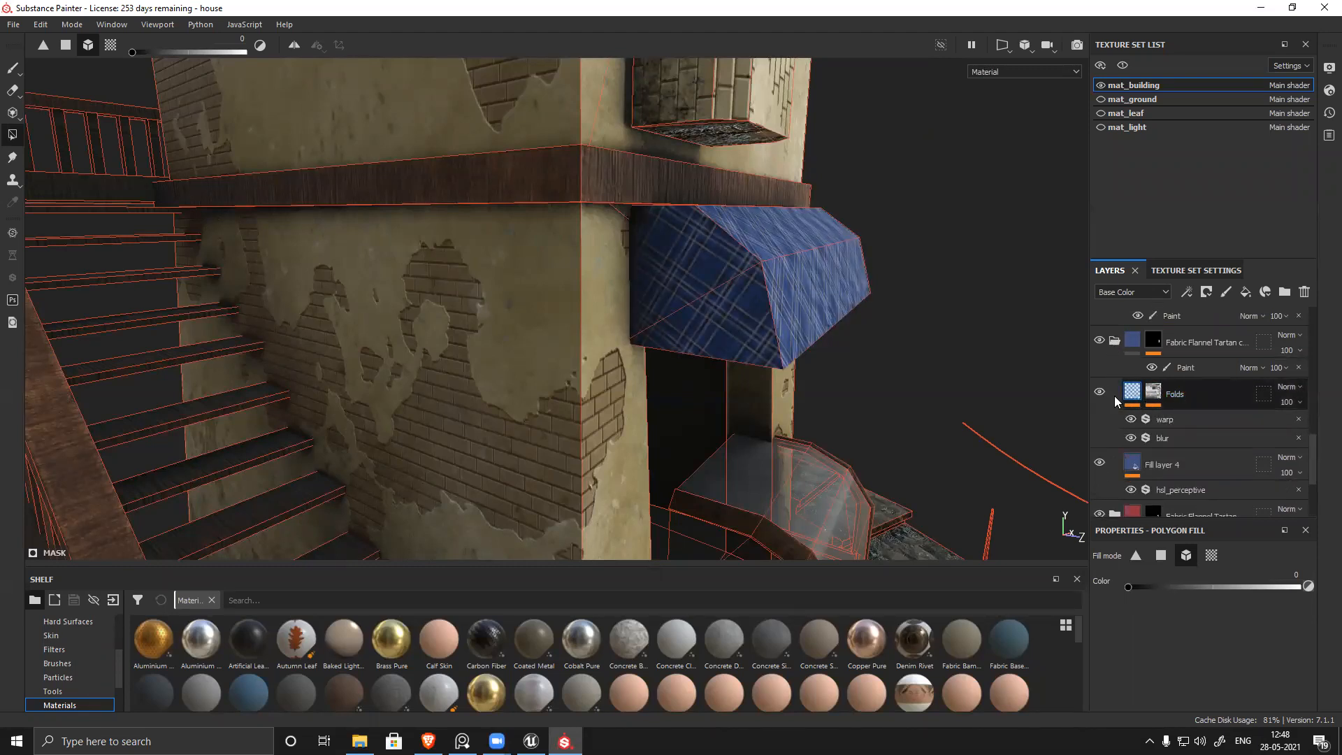
left_click(1099, 393)
left_click(1193, 393)
left_click(1304, 298)
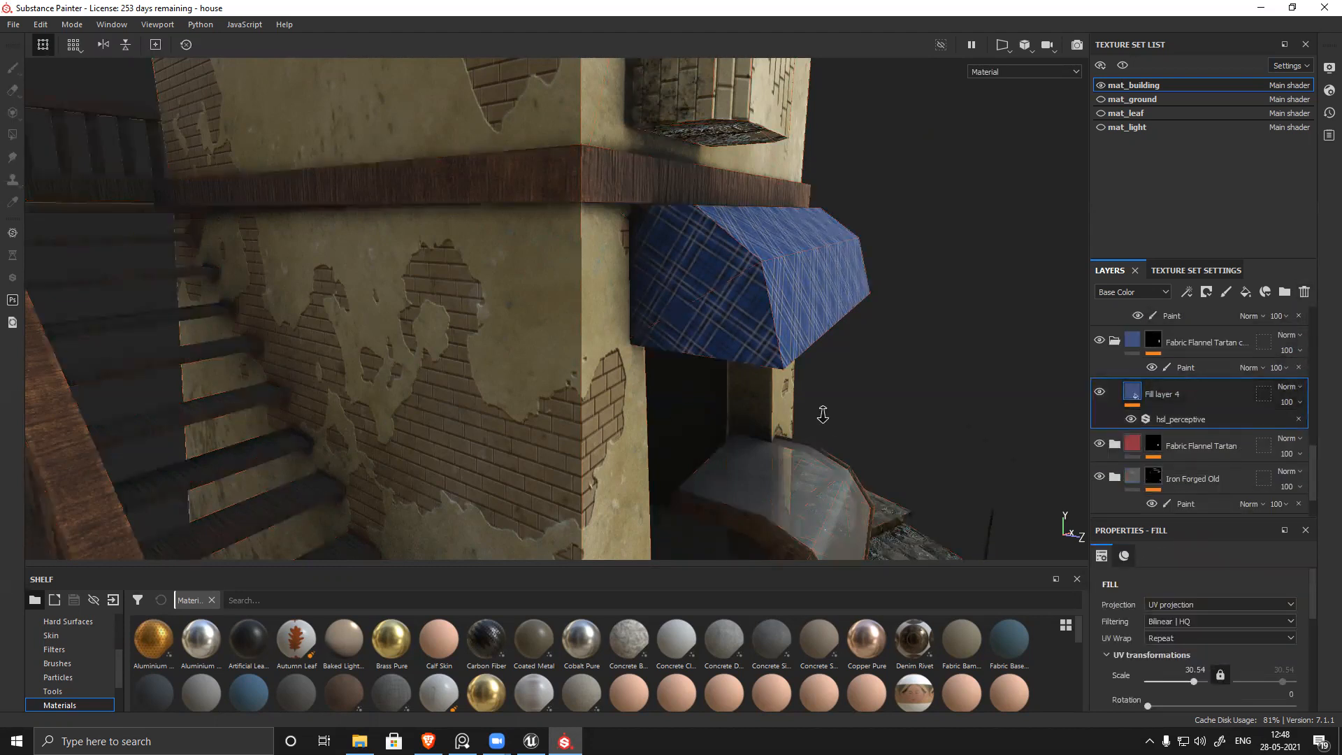
Step: Frame the whole building scene and open the texture export settings for mat_building
key("f")
left_click_drag(493, 327, 689, 435, "alt")
middle_click_drag(689, 435, 657, 353, "alt")
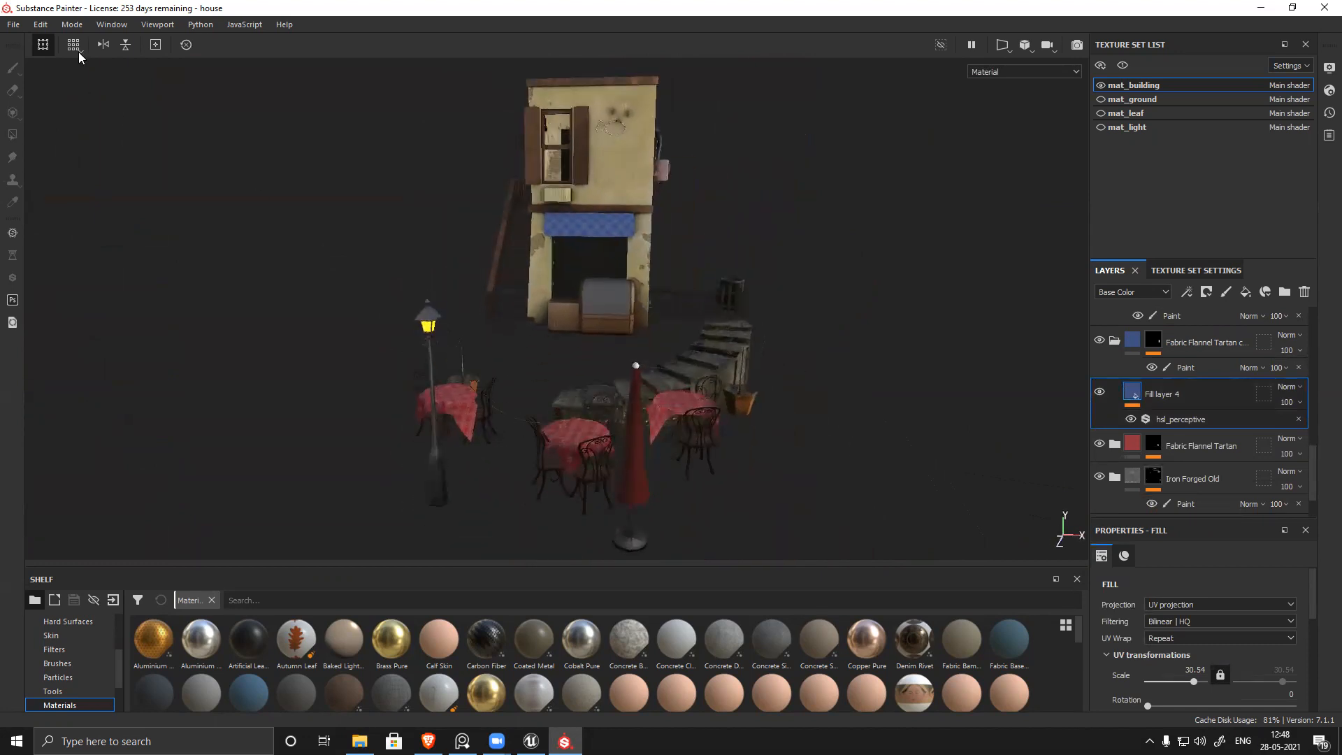
left_click(13, 23)
left_click(70, 272)
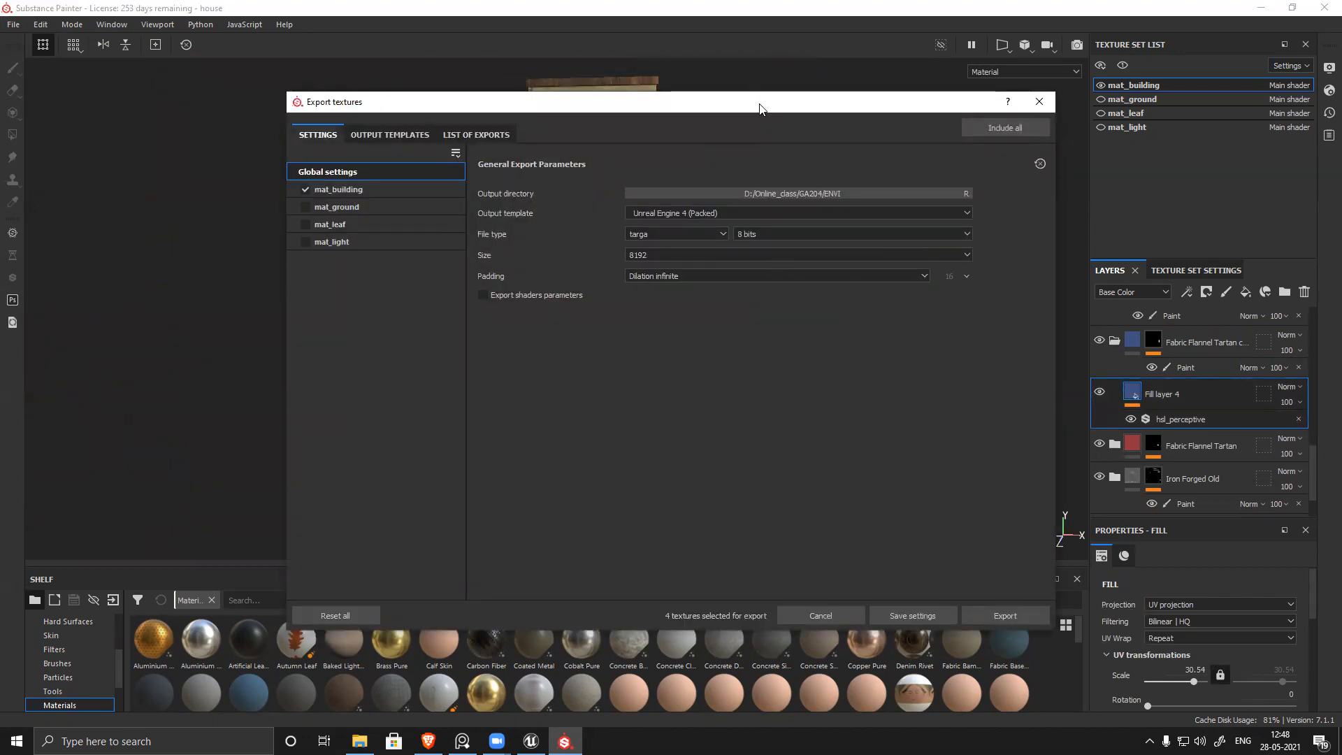
left_click_drag(755, 105, 687, 82)
Step: Switch to Unreal Editor and open the GA204_ENV1 Textures folder in the Content Browser
key("alt+Tab")
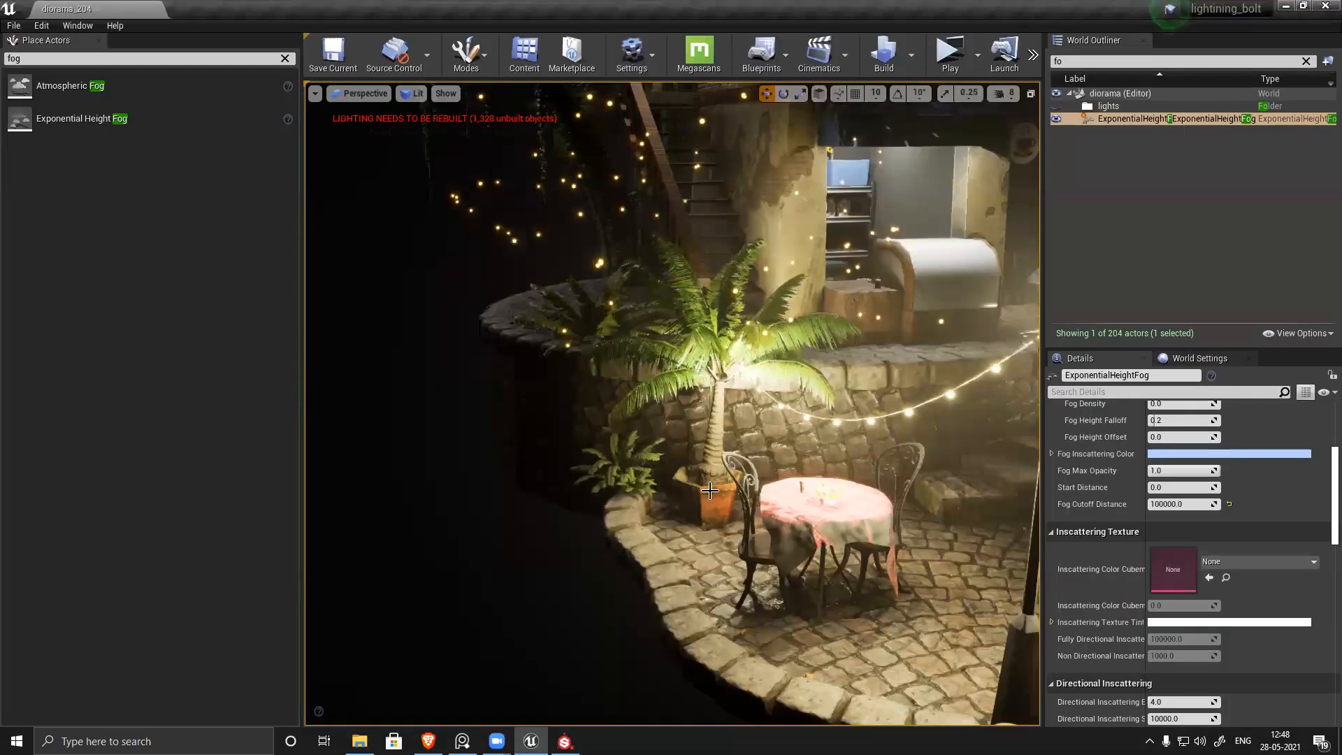
left_click(669, 414)
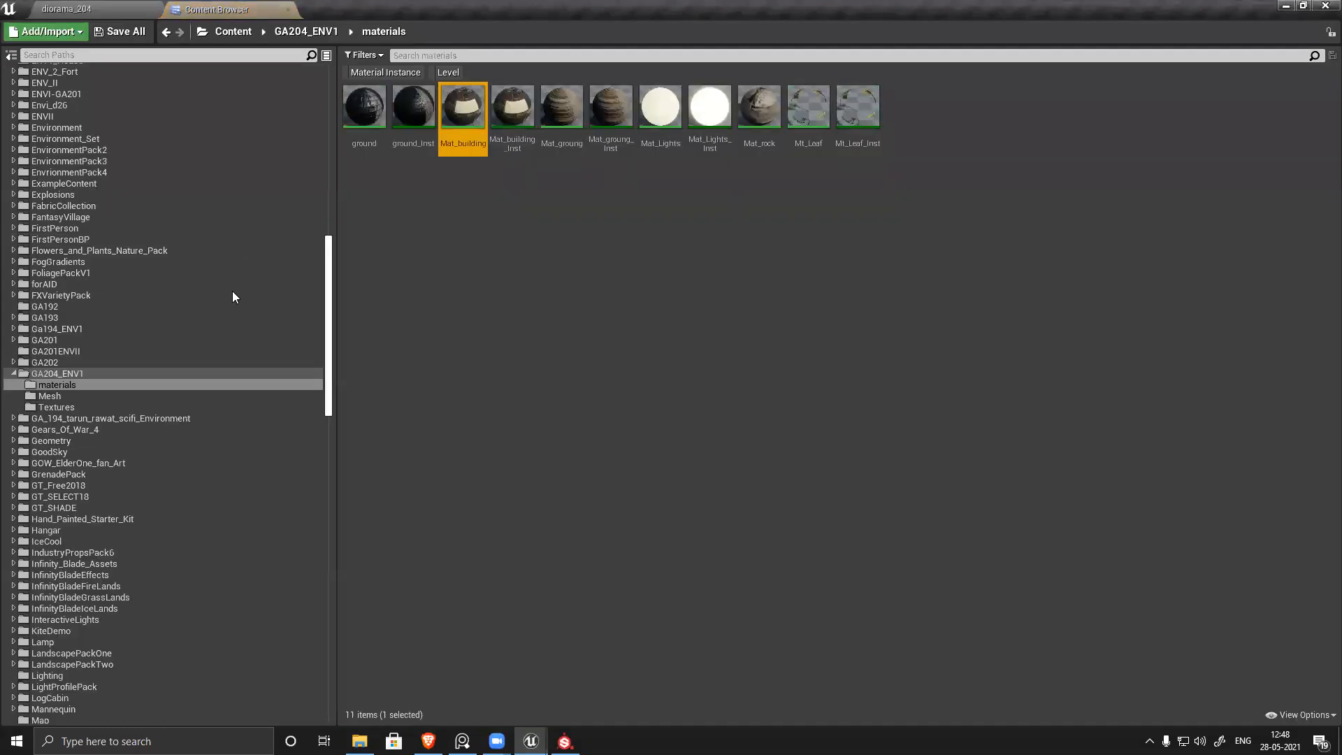
left_click(67, 404)
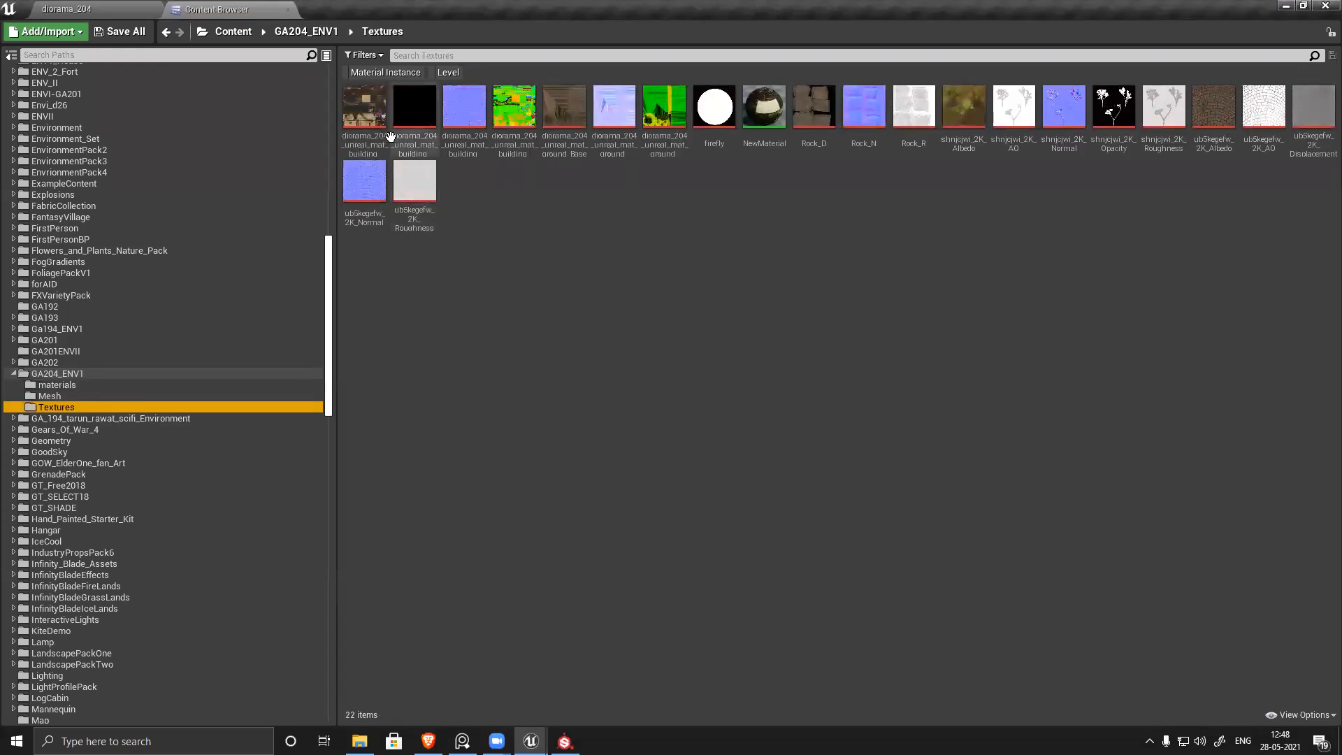
Step: Return to Substance Painter and export the mat_building textures as 8-bit targa files at 8192 with the Unreal Engine 4 (Packed) template
left_click(1286, 6)
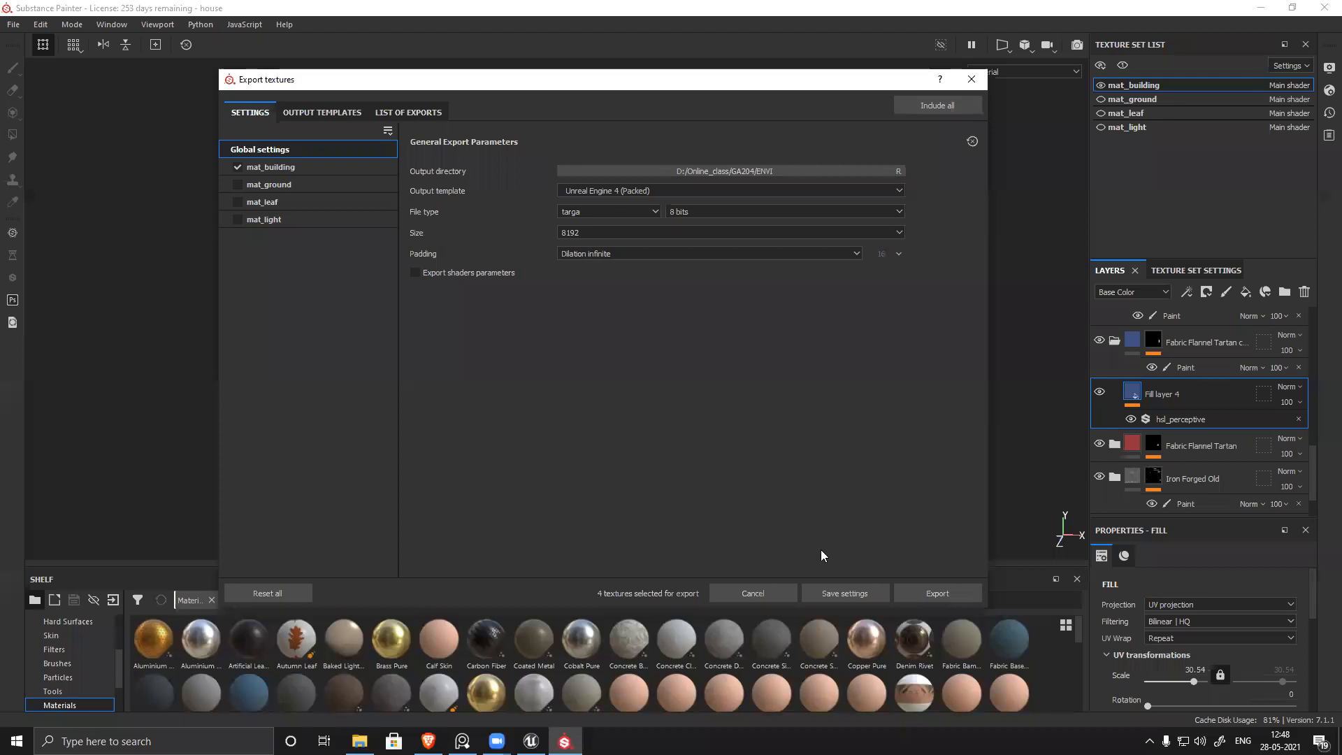
left_click(938, 594)
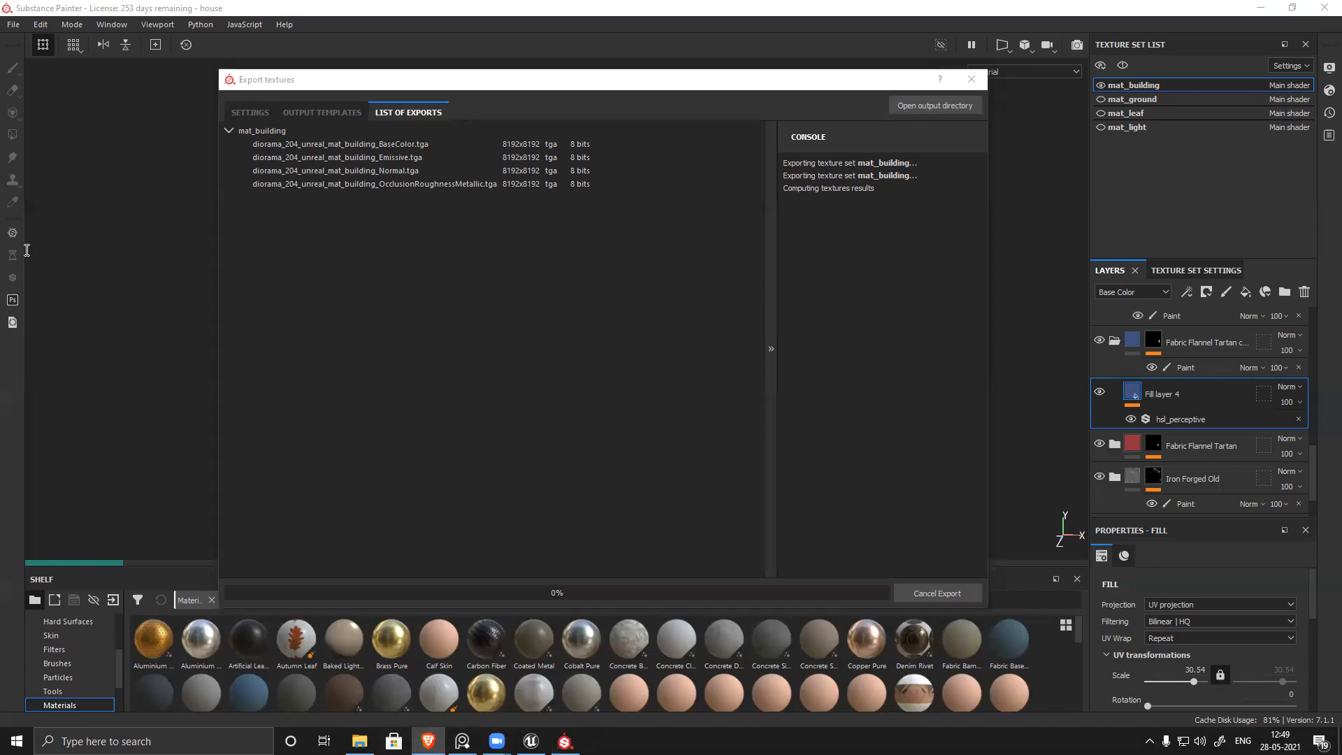
Step: In the browser, record the 28 May 2021 GA204 attendance with the third and fourth students present and all others absent, and save it
key("alt+Tab")
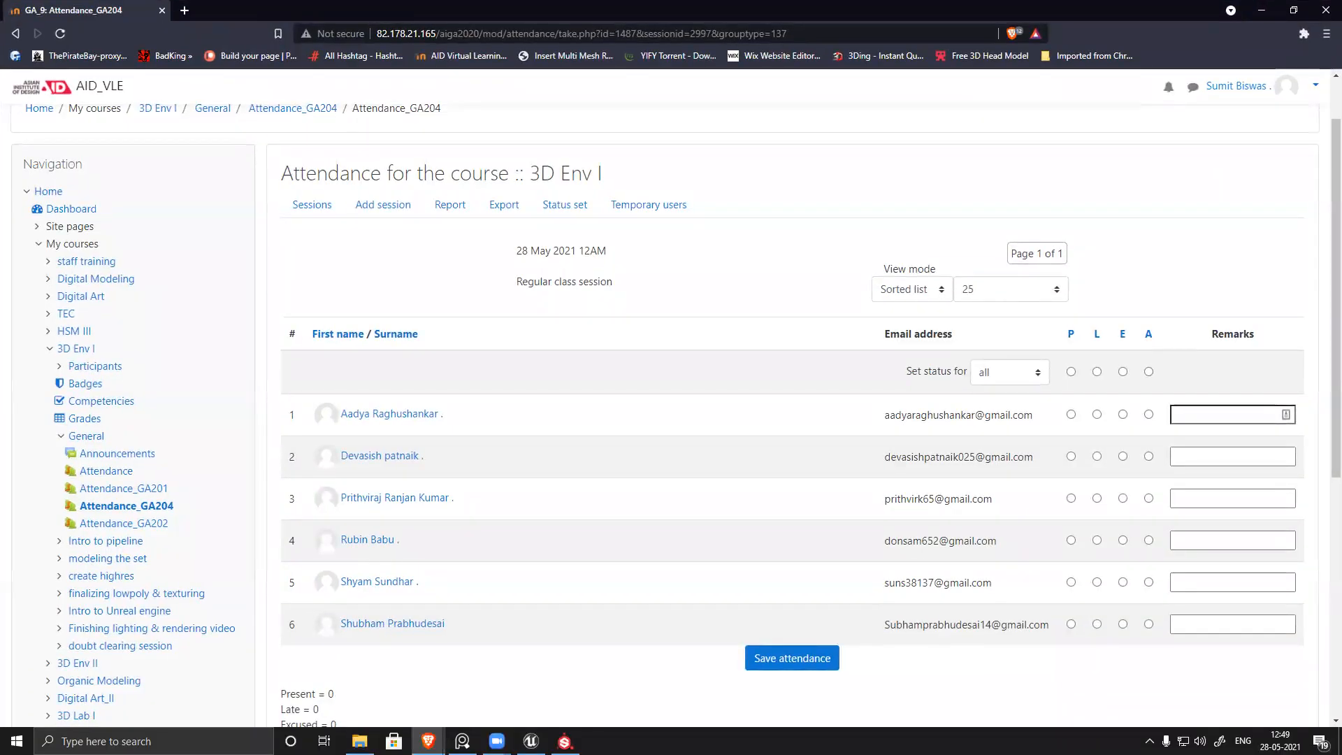
left_click(1149, 371)
scroll(633, 465, "down", 1)
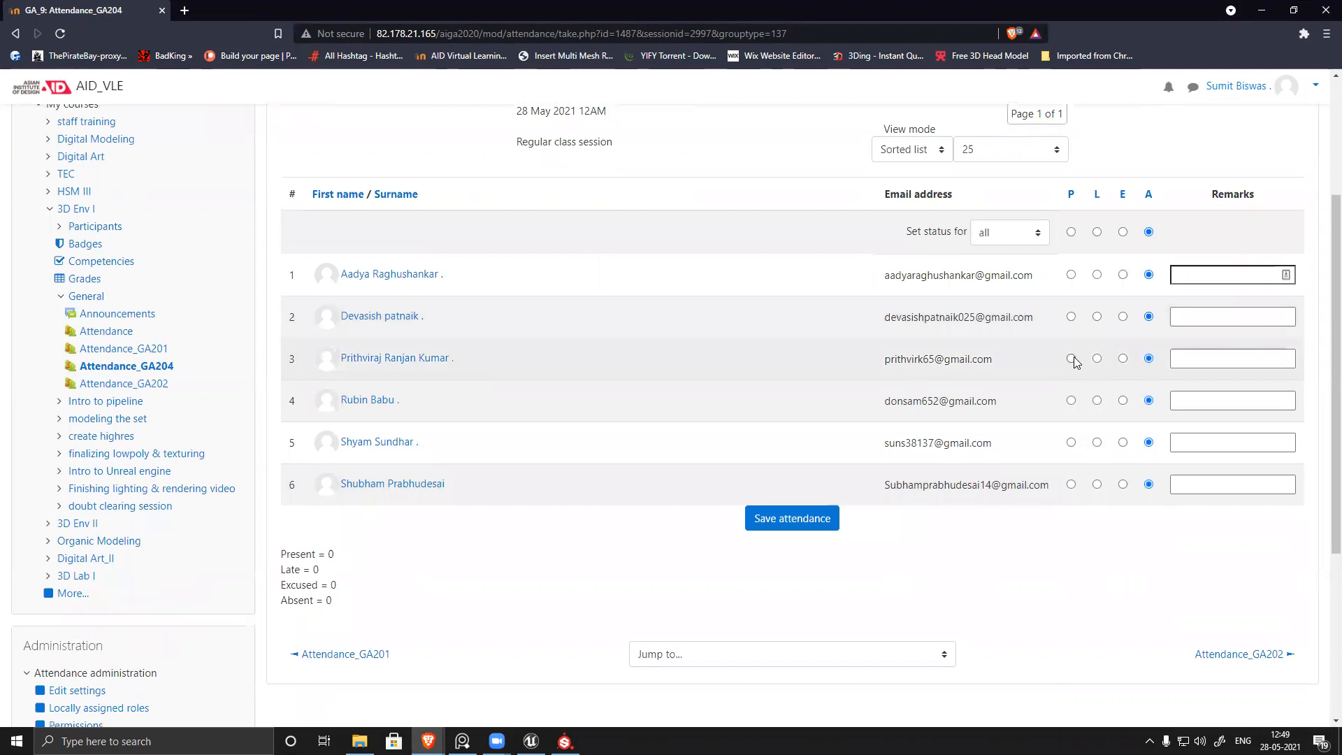
left_click(1072, 358)
left_click(1071, 400)
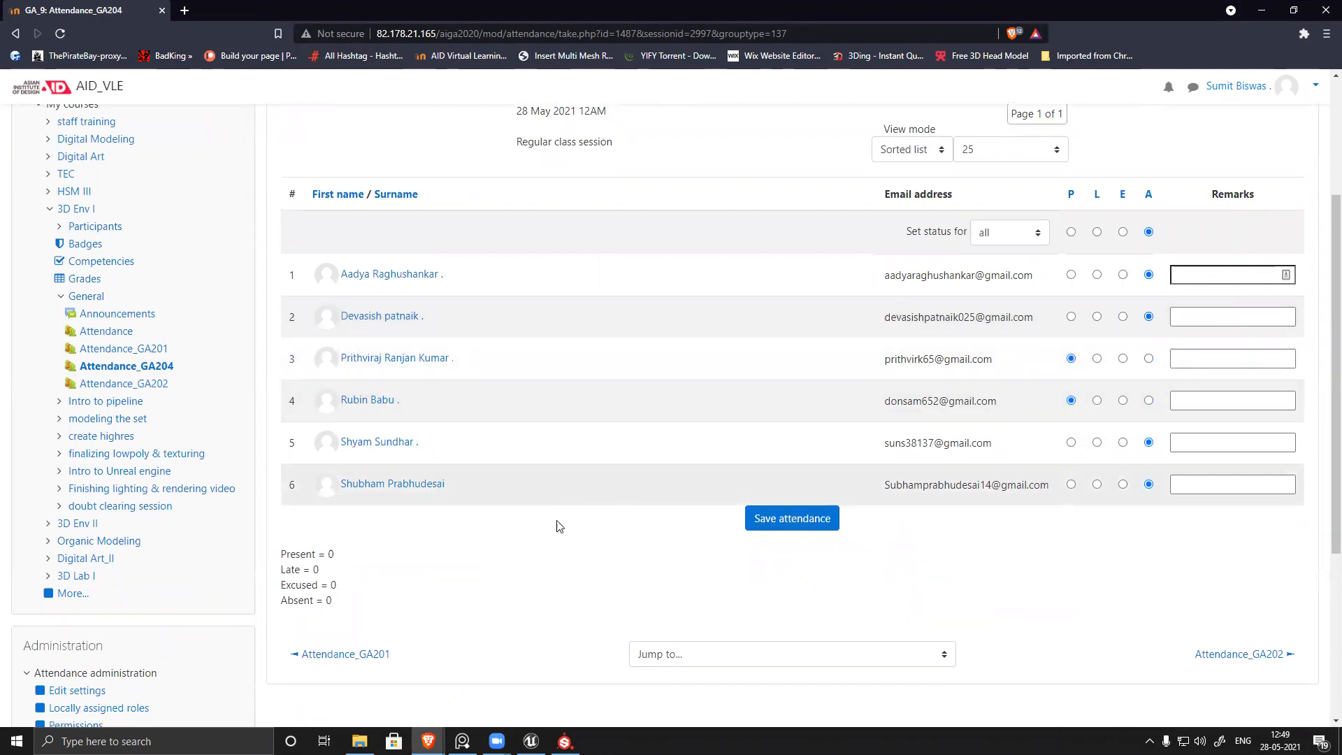
left_click(822, 526)
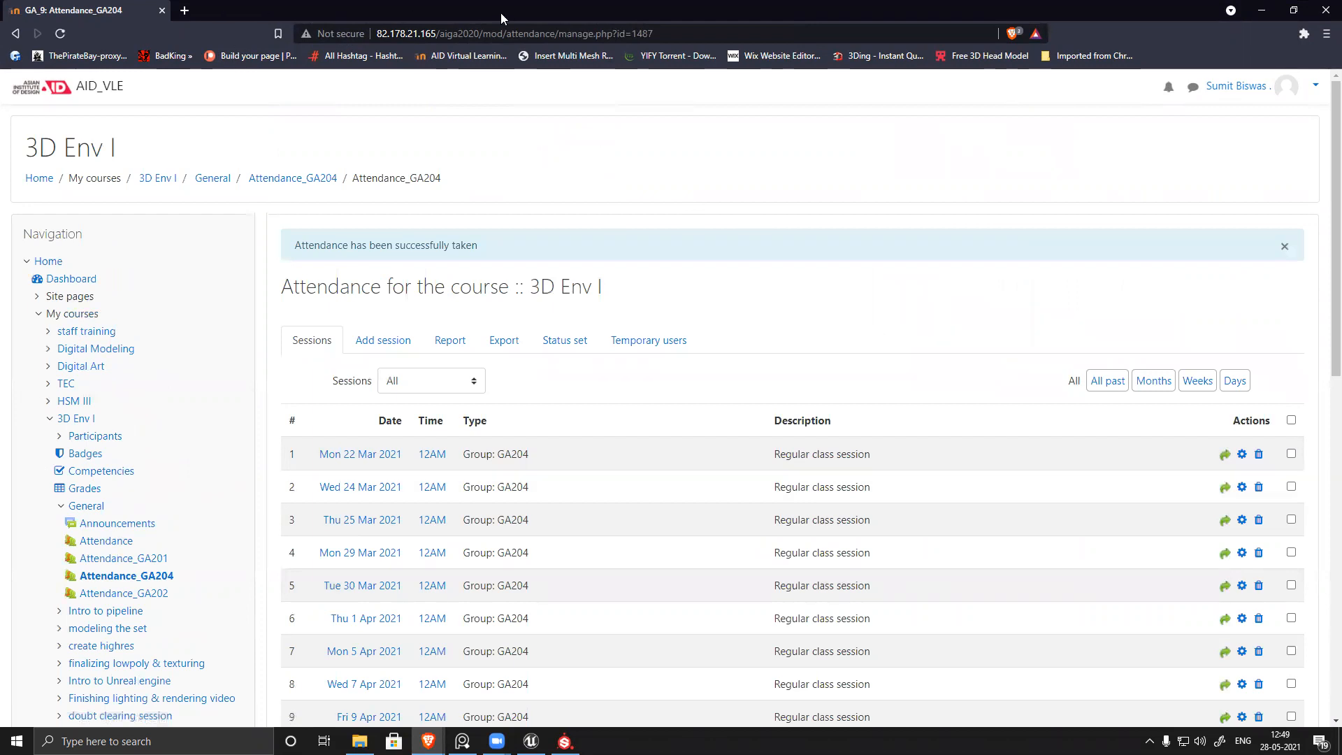
Step: Put the attendance page away and close the class timetable PDF in Adobe Reader to get back to the texture export
left_click(428, 741)
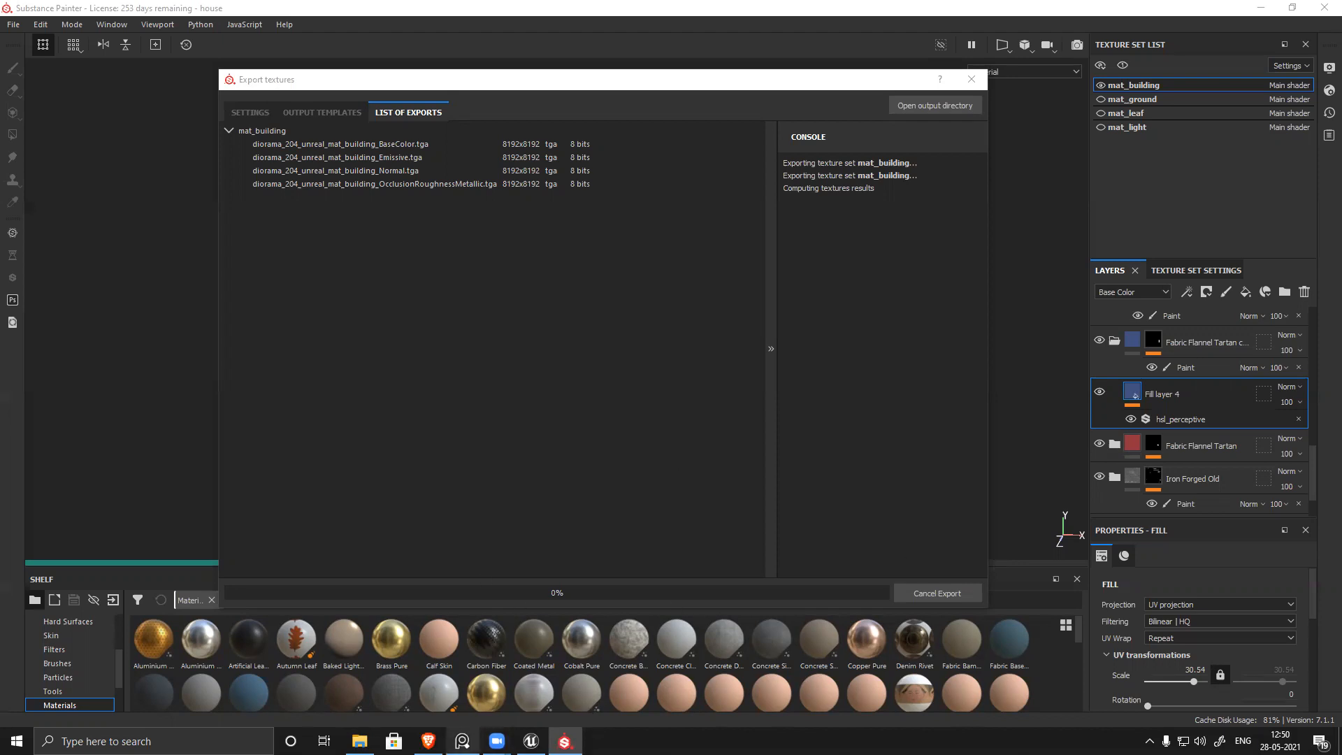
mouse_move(462, 741)
left_click(479, 675)
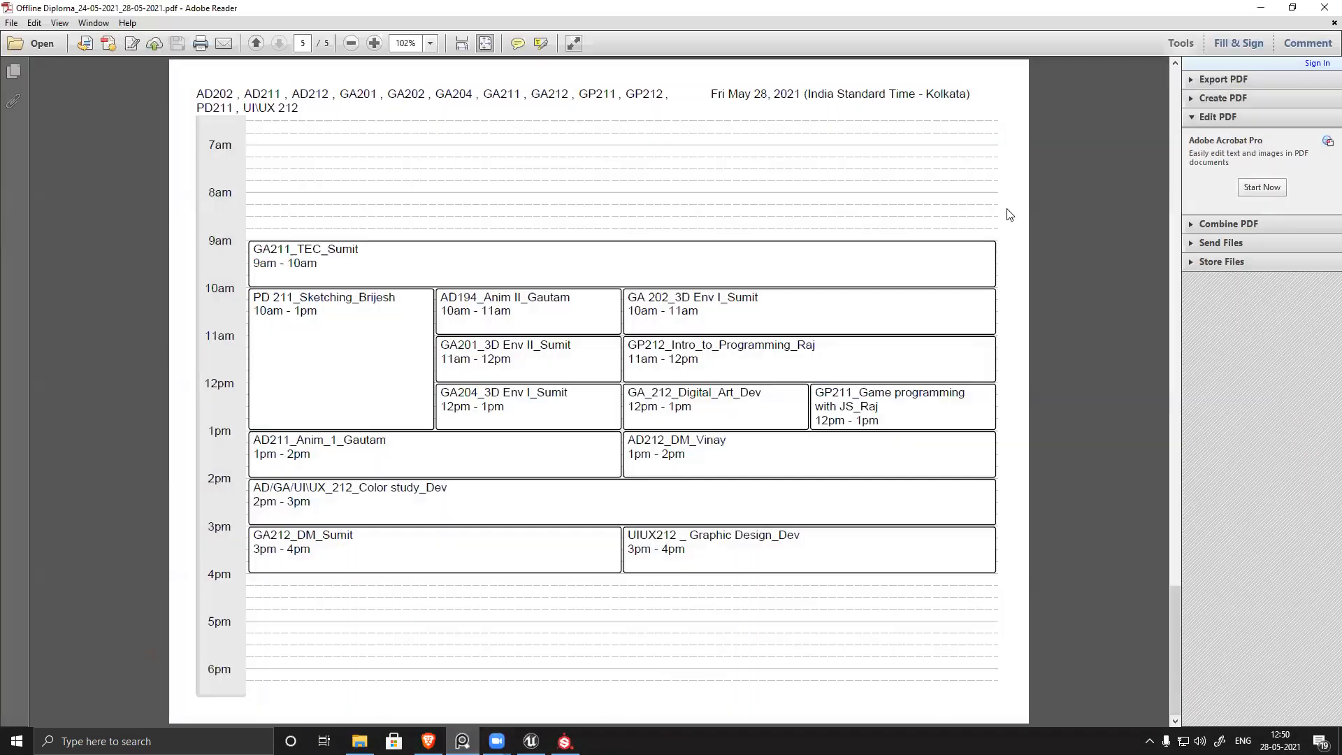
left_click(1322, 7)
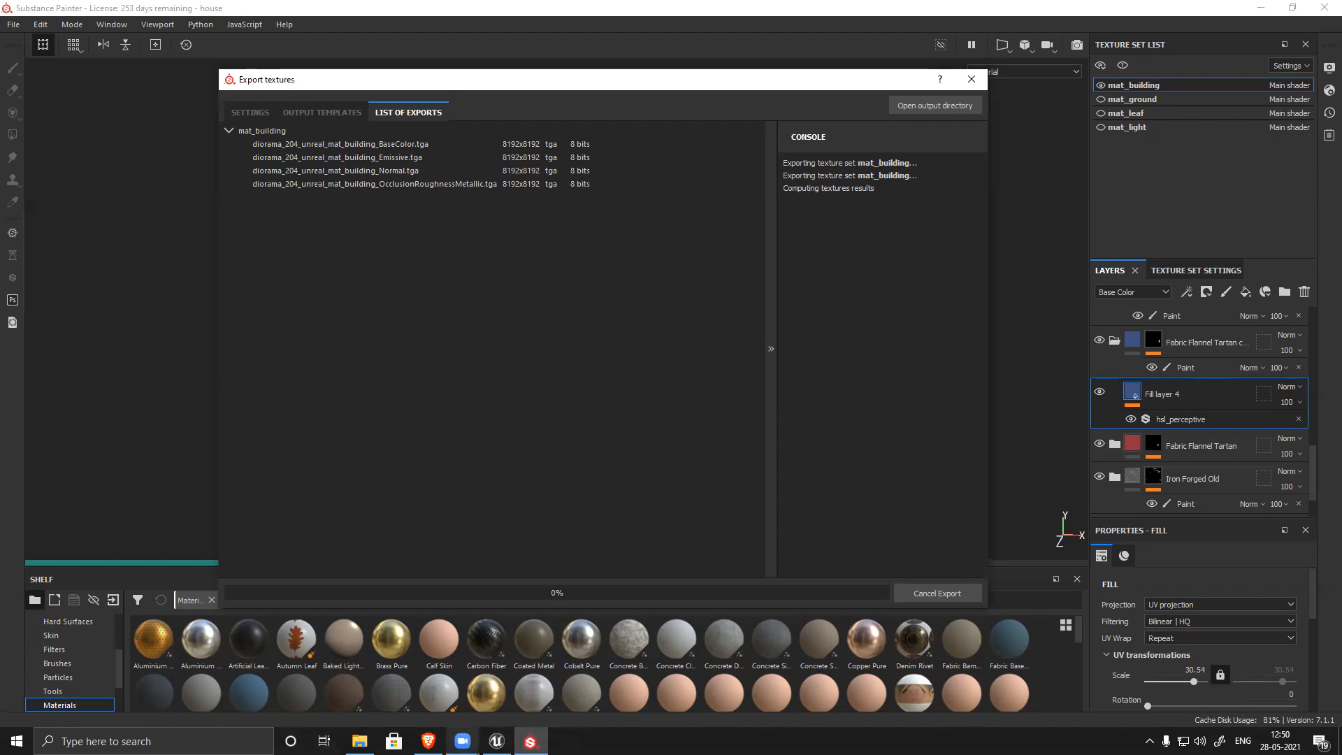
mouse_move(496, 741)
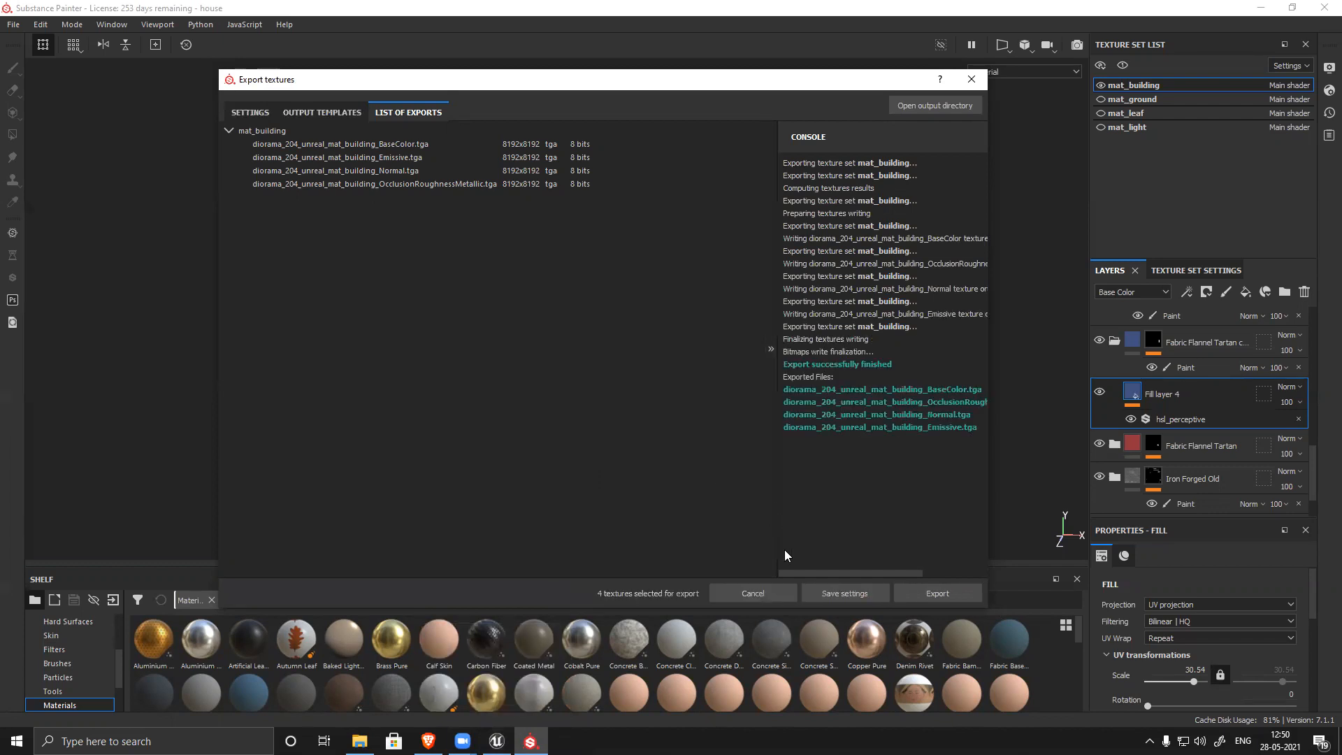
Step: Dismiss the texture export dialog, minimize Substance Painter, and switch to Unreal Editor
left_click(753, 593)
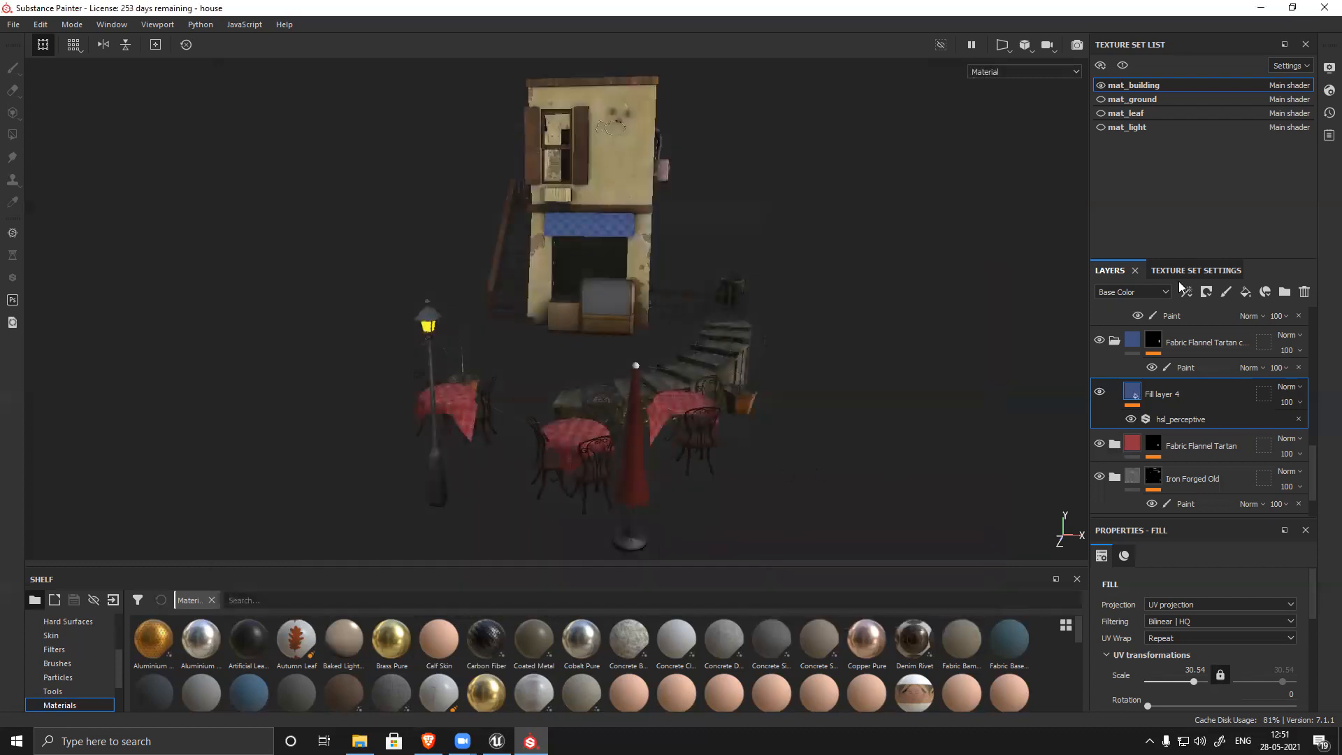
left_click(1261, 8)
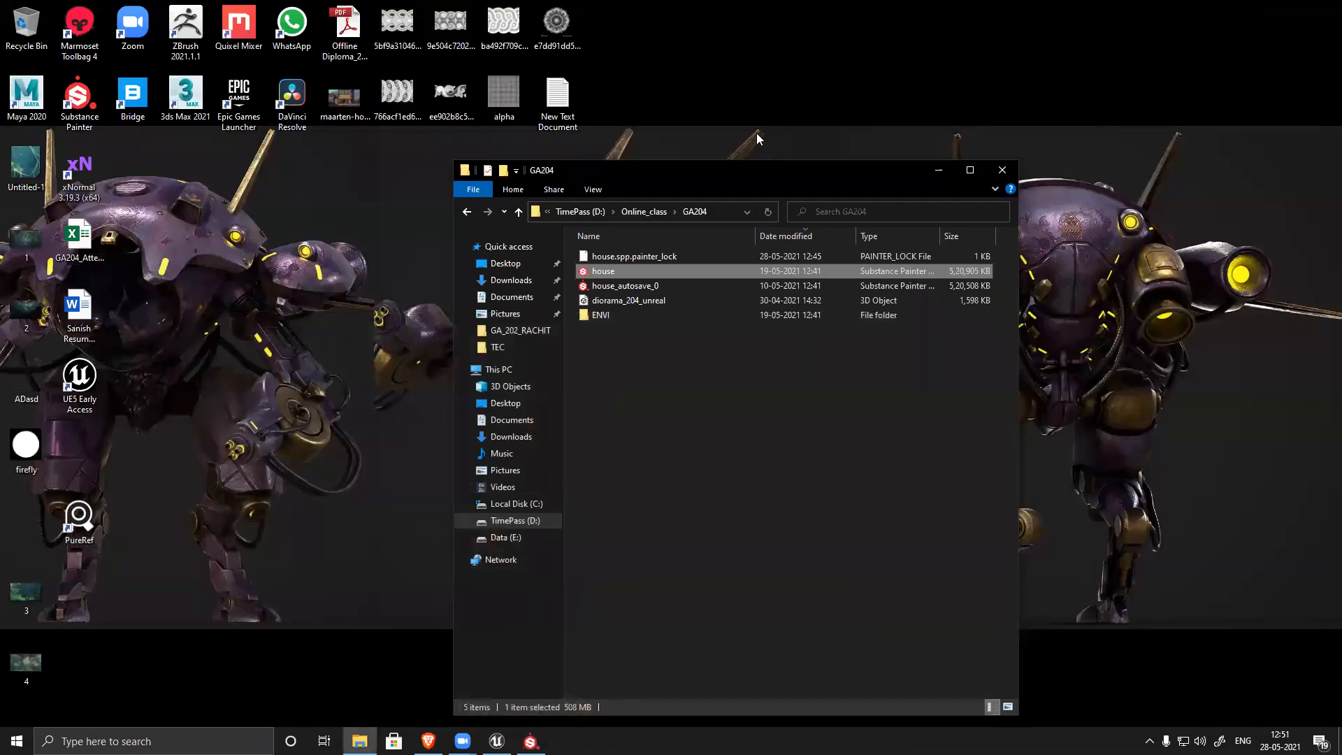
double_click(763, 170)
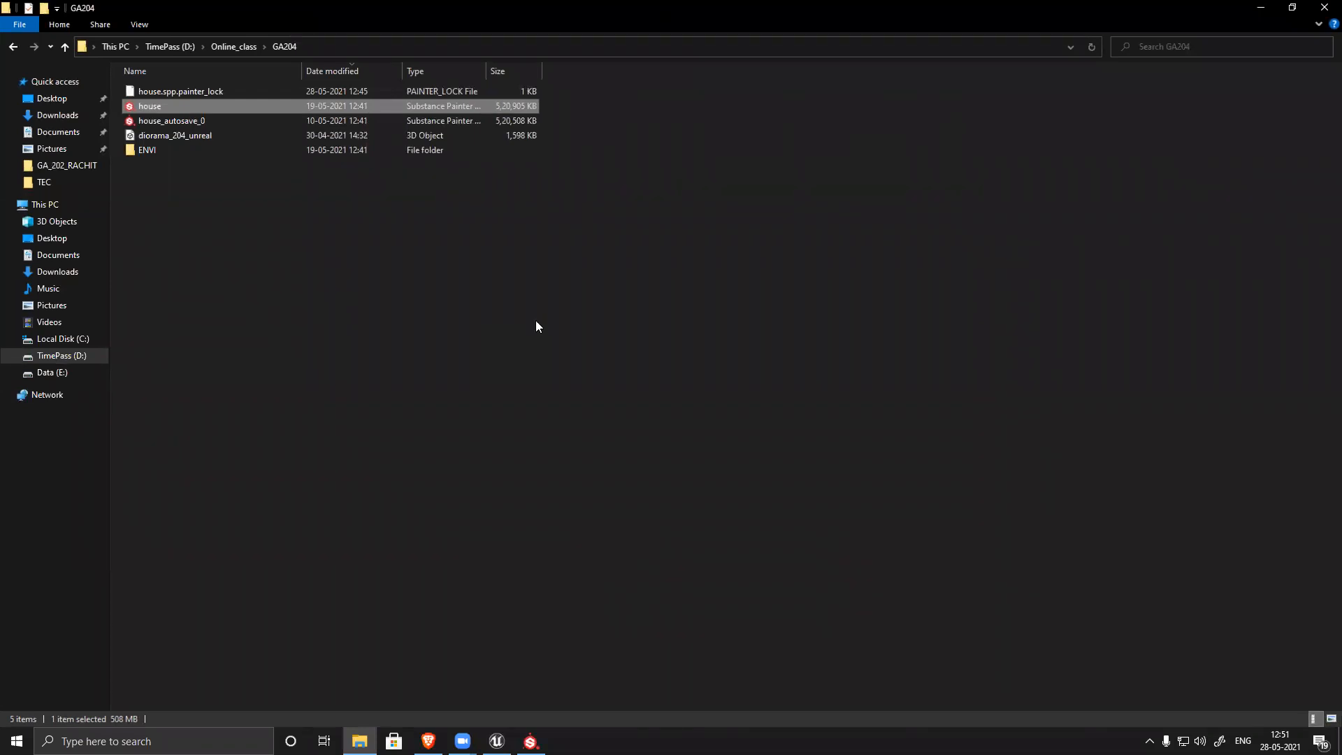
key("super+d")
left_click(497, 741)
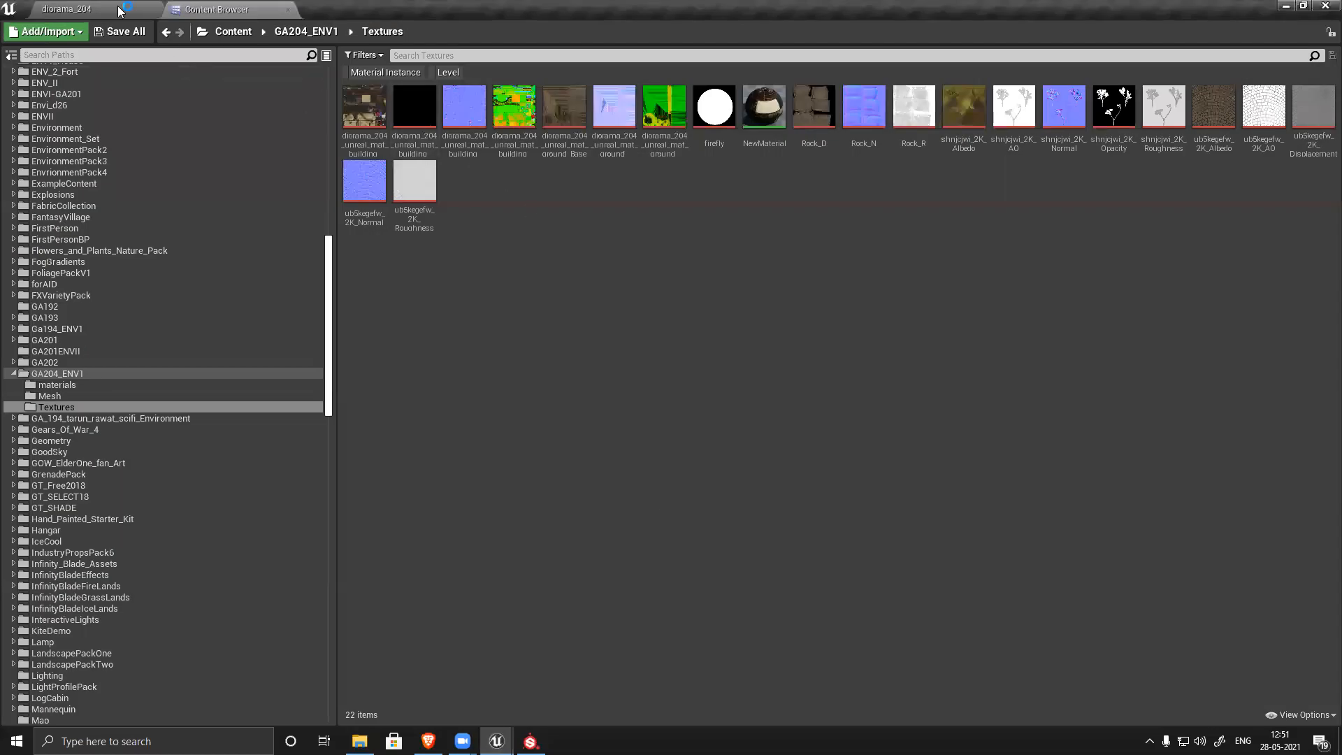
Step: Examine the whole diorama in the diorama_204 level and check its mesh asset in the GA204_ENV1 Mesh folder
left_click(121, 10)
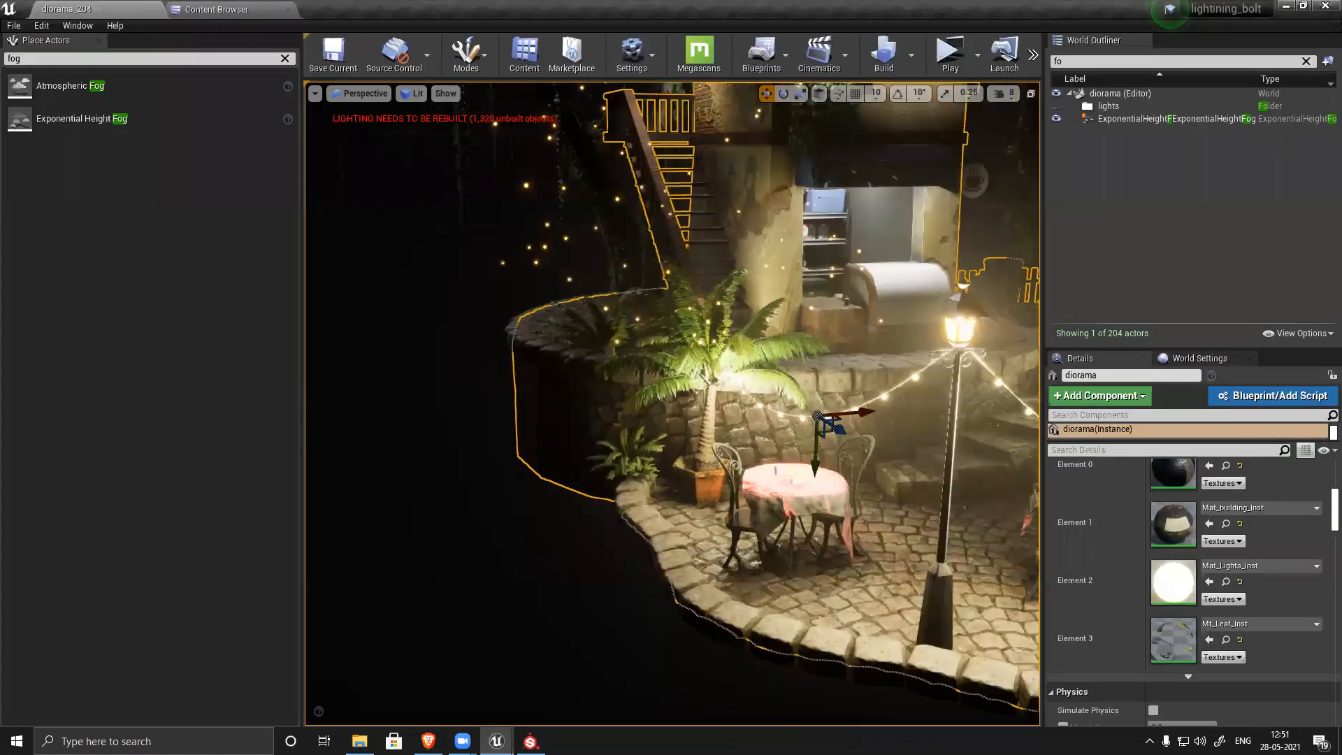
key("f")
scroll(785, 533, "up", 8)
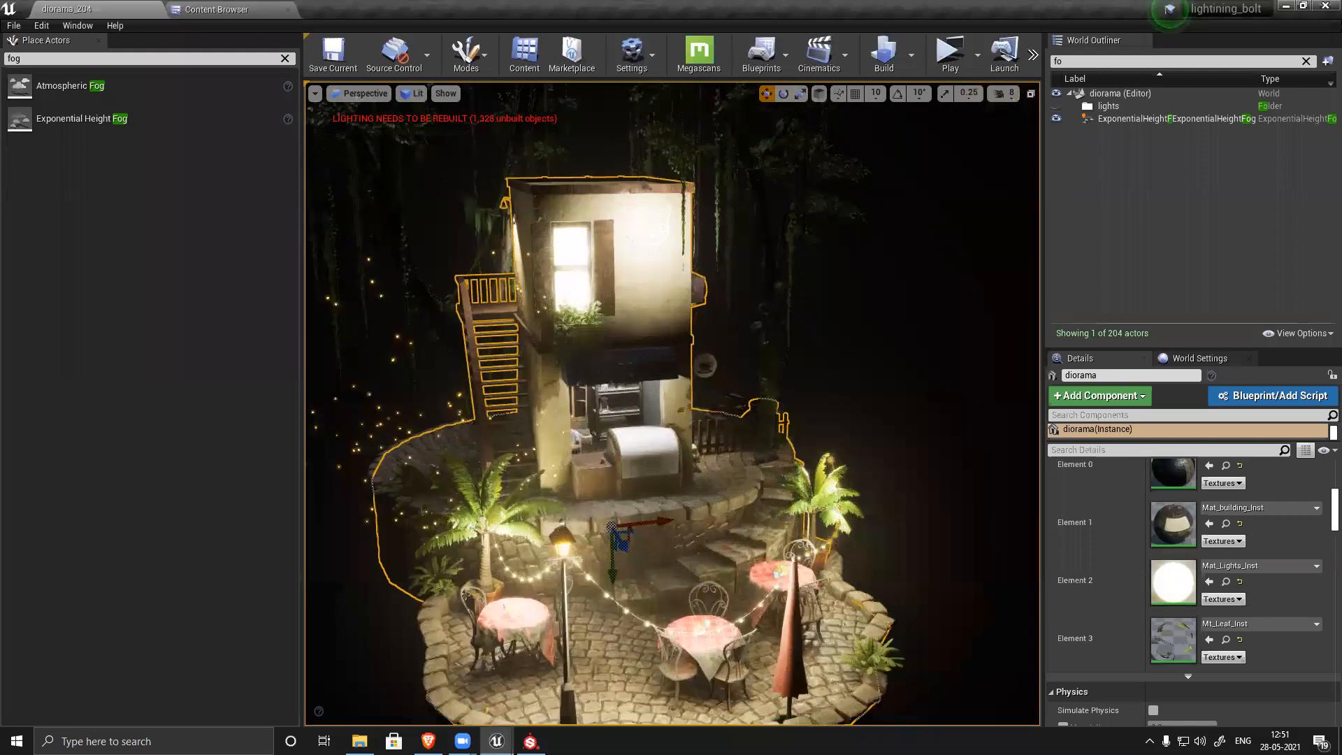
scroll(724, 620, "up", 3)
scroll(724, 620, "down", 4)
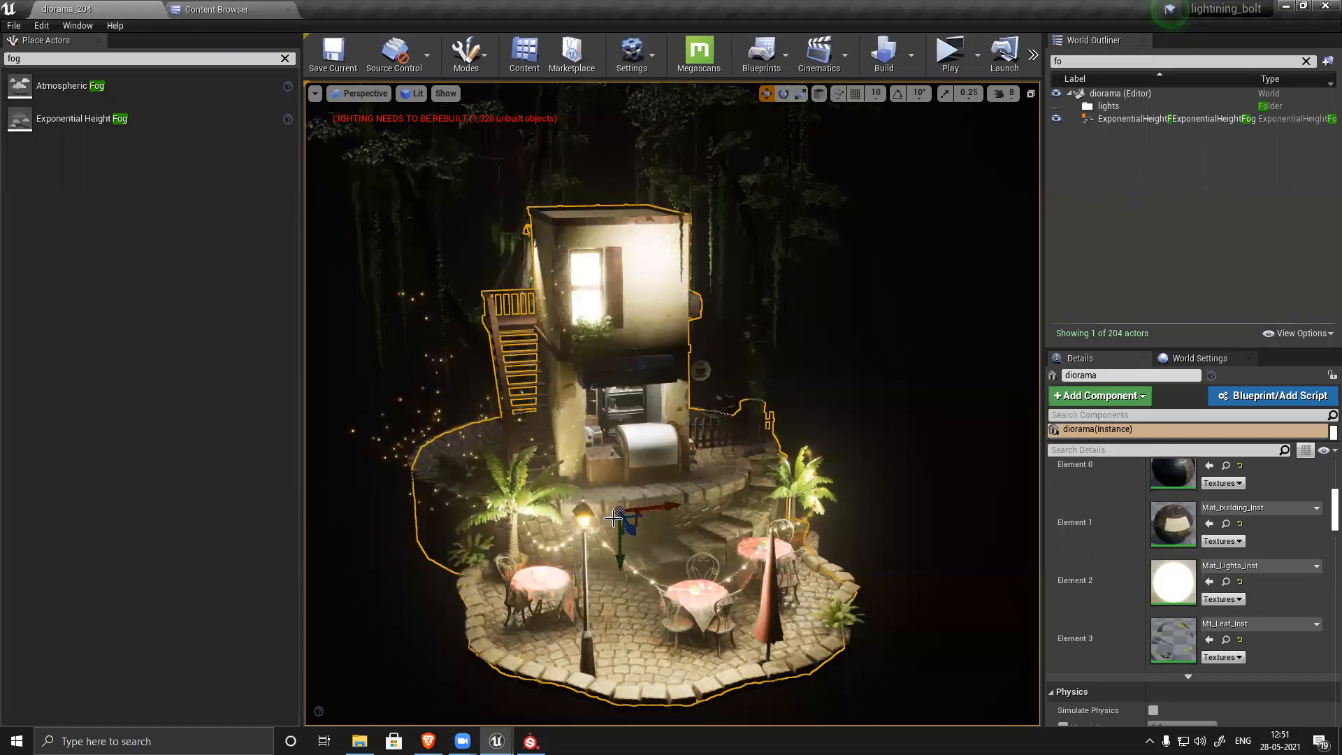
left_click(222, 9)
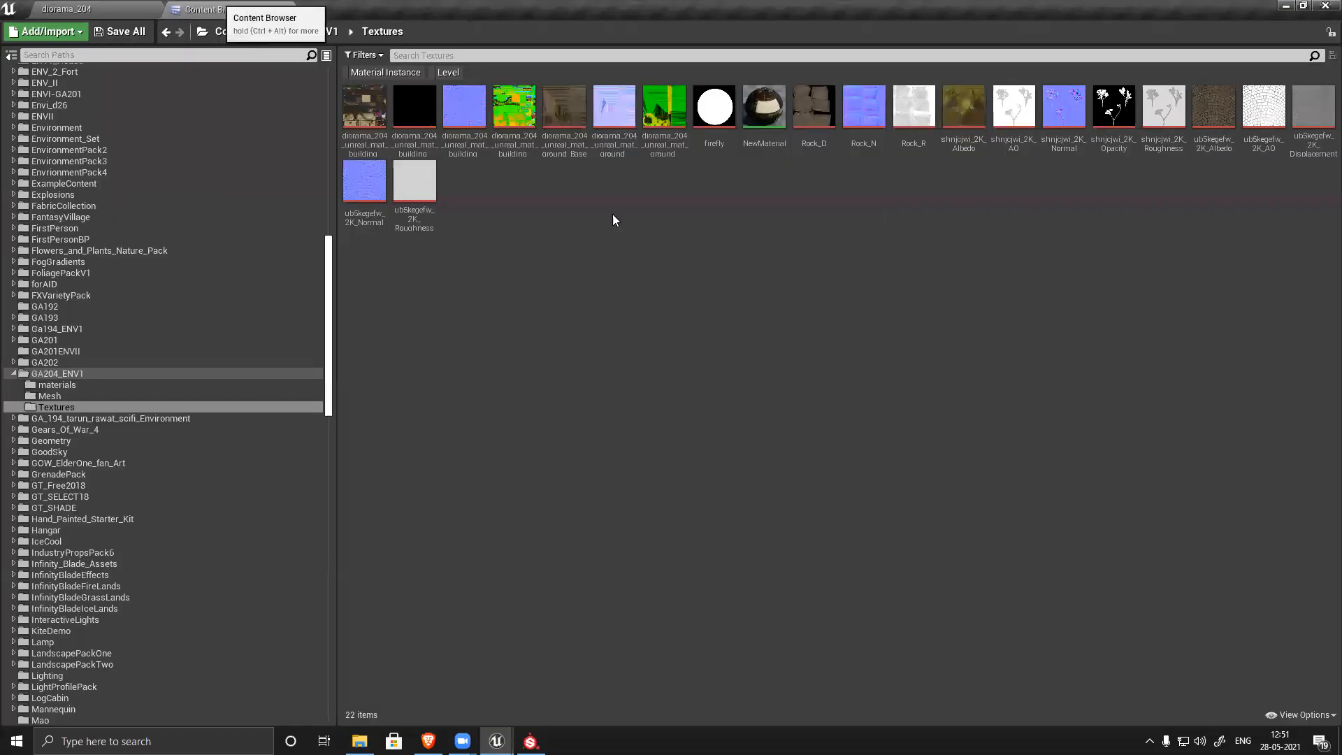
left_click(147, 396)
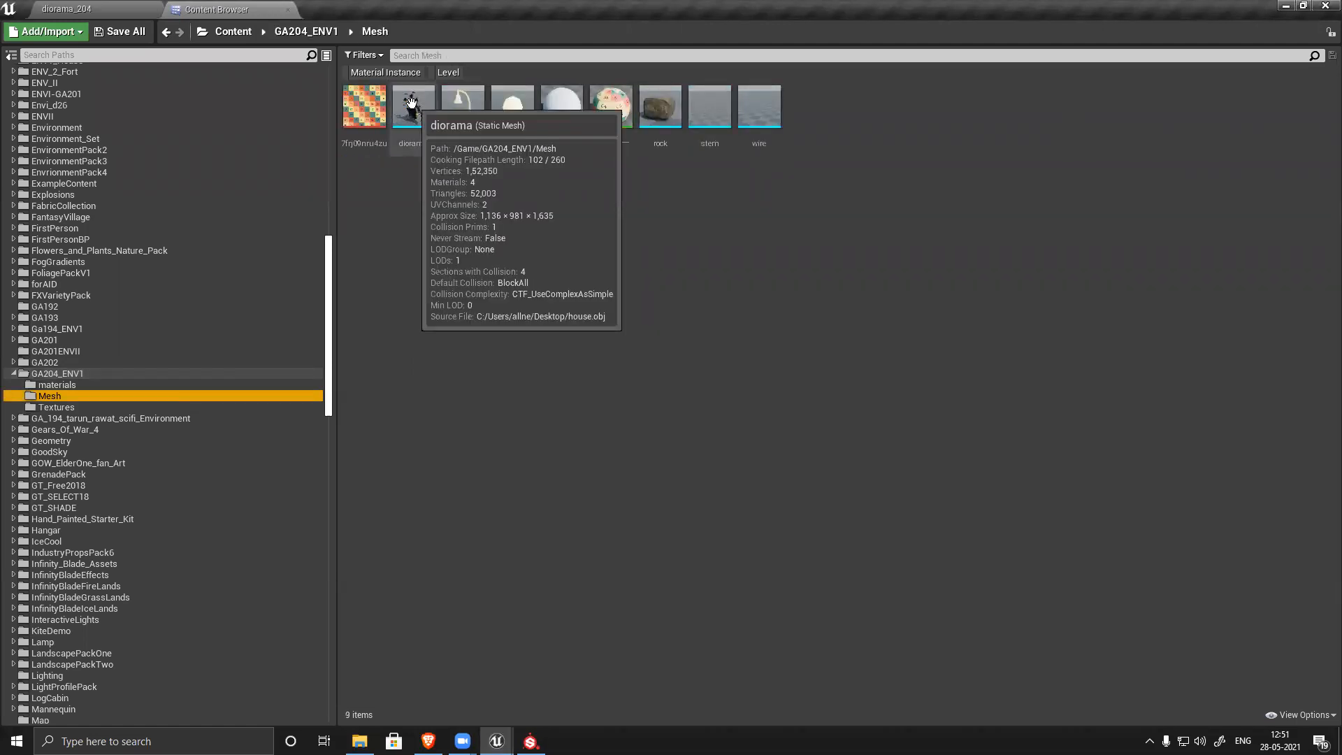
left_click(140, 9)
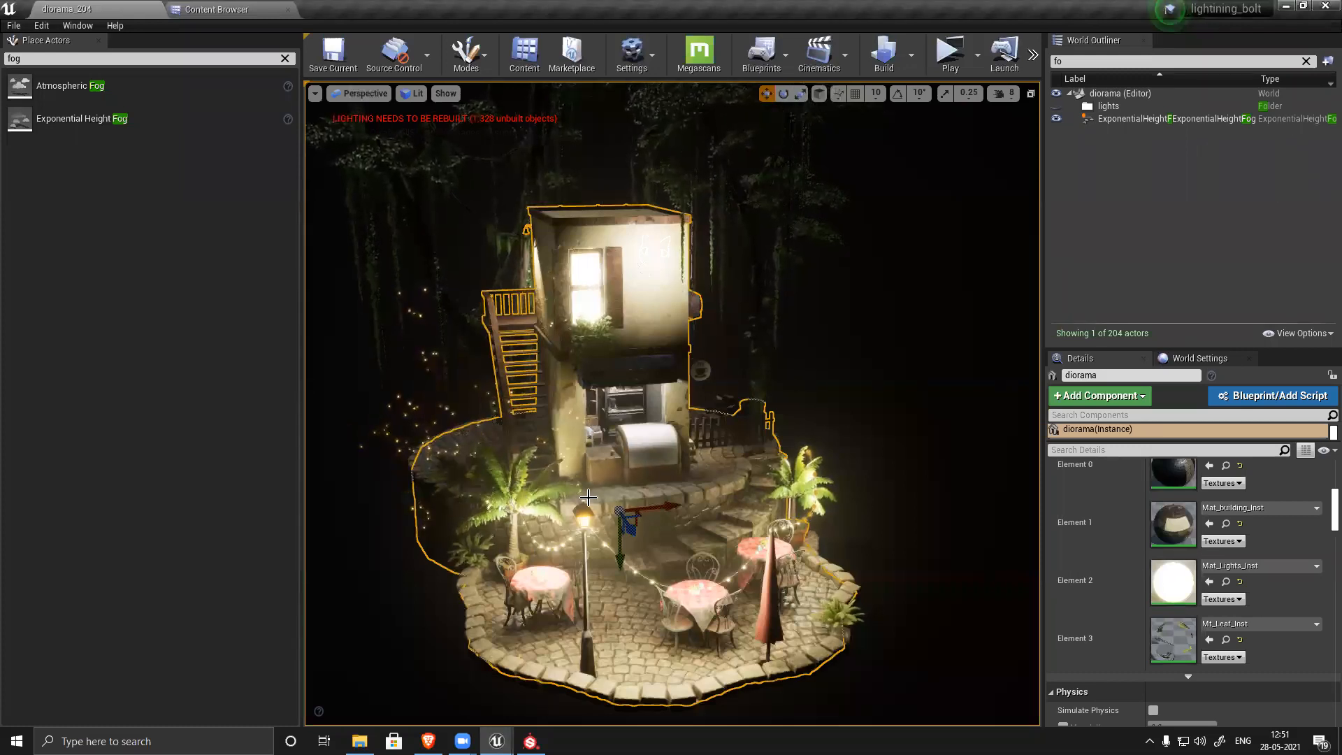
left_click(217, 9)
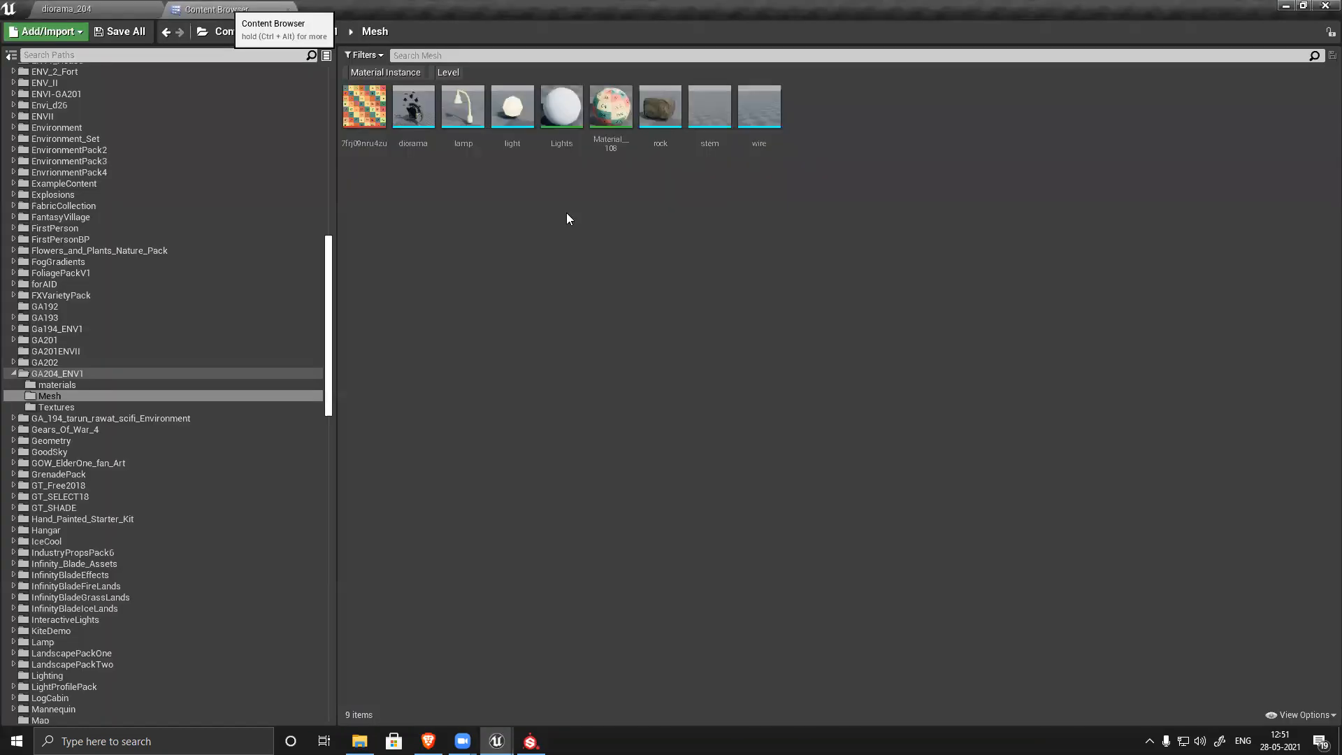
Step: Reimport the mat_building BaseColor, Normal and OcclusionRoughnessMetallic textures in the GA204_ENV1 Textures folder
left_click(56, 407)
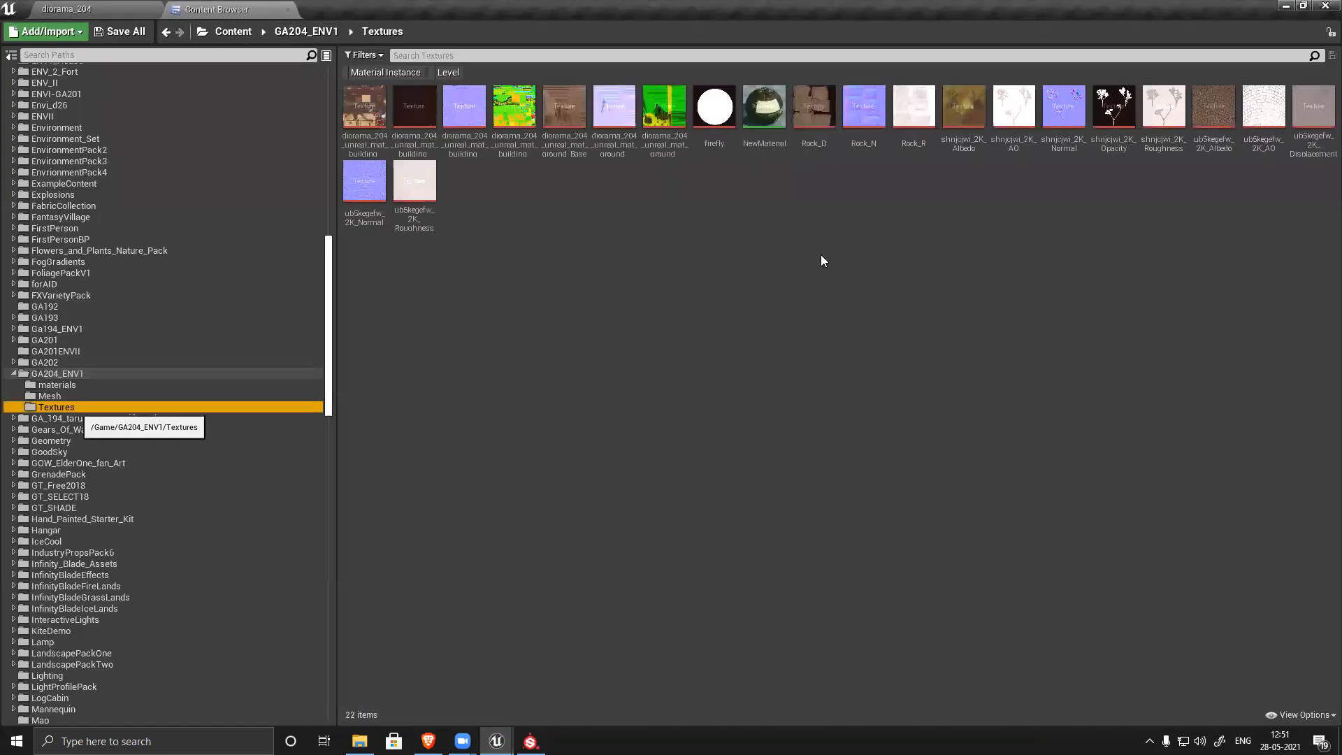
left_click(371, 117)
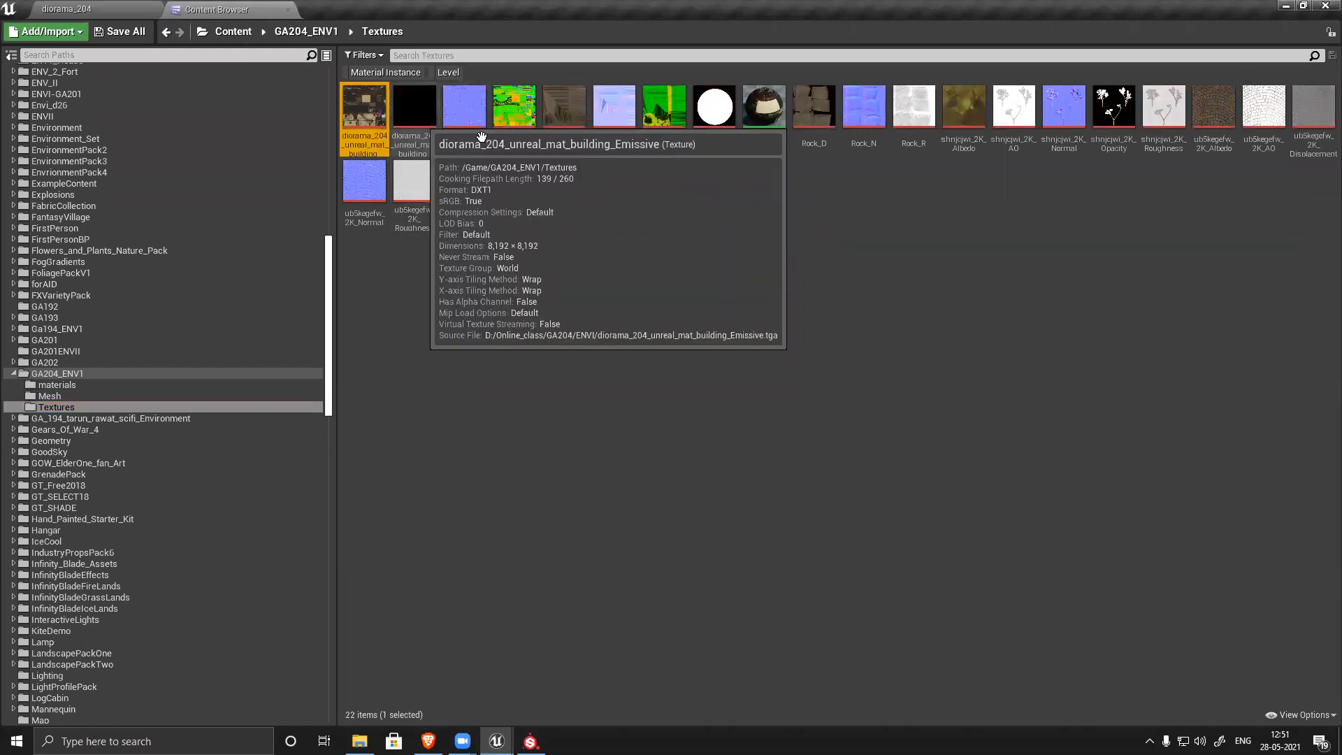
left_click(465, 112, "ctrl")
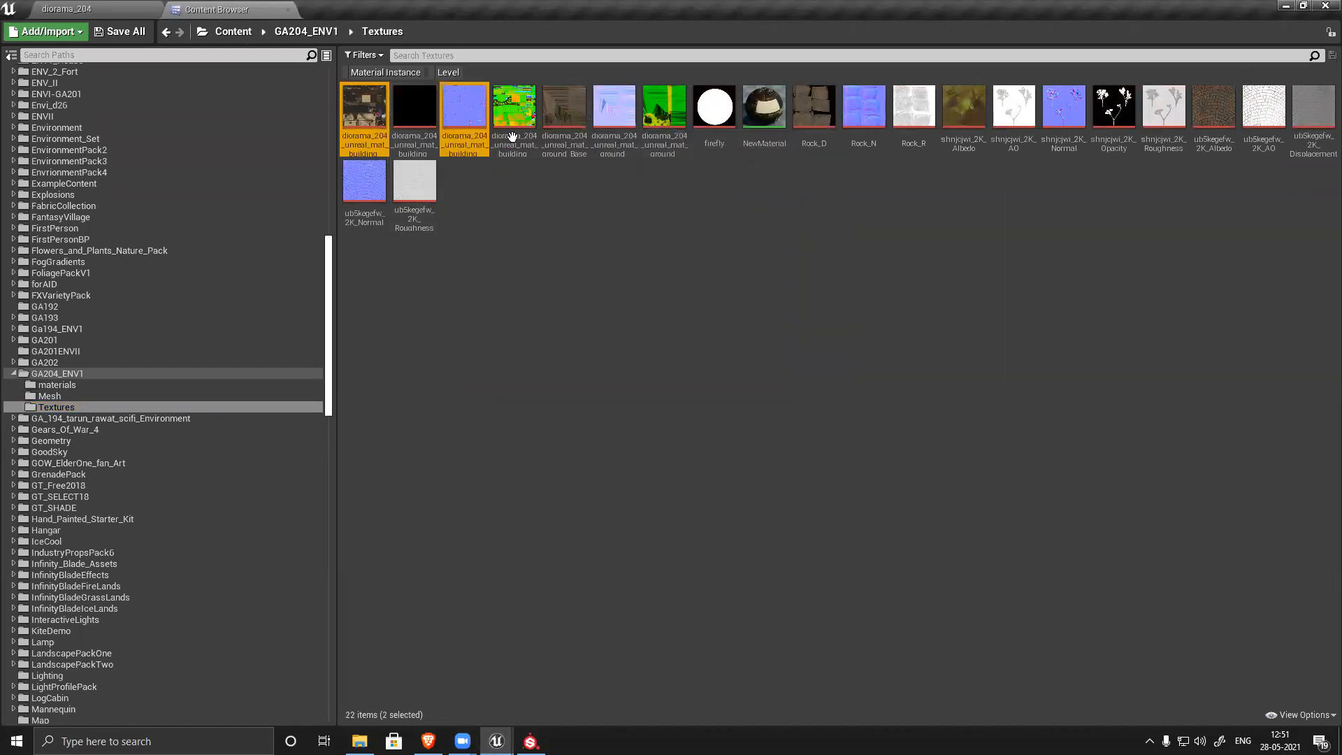
left_click(518, 112, "ctrl")
right_click(518, 112)
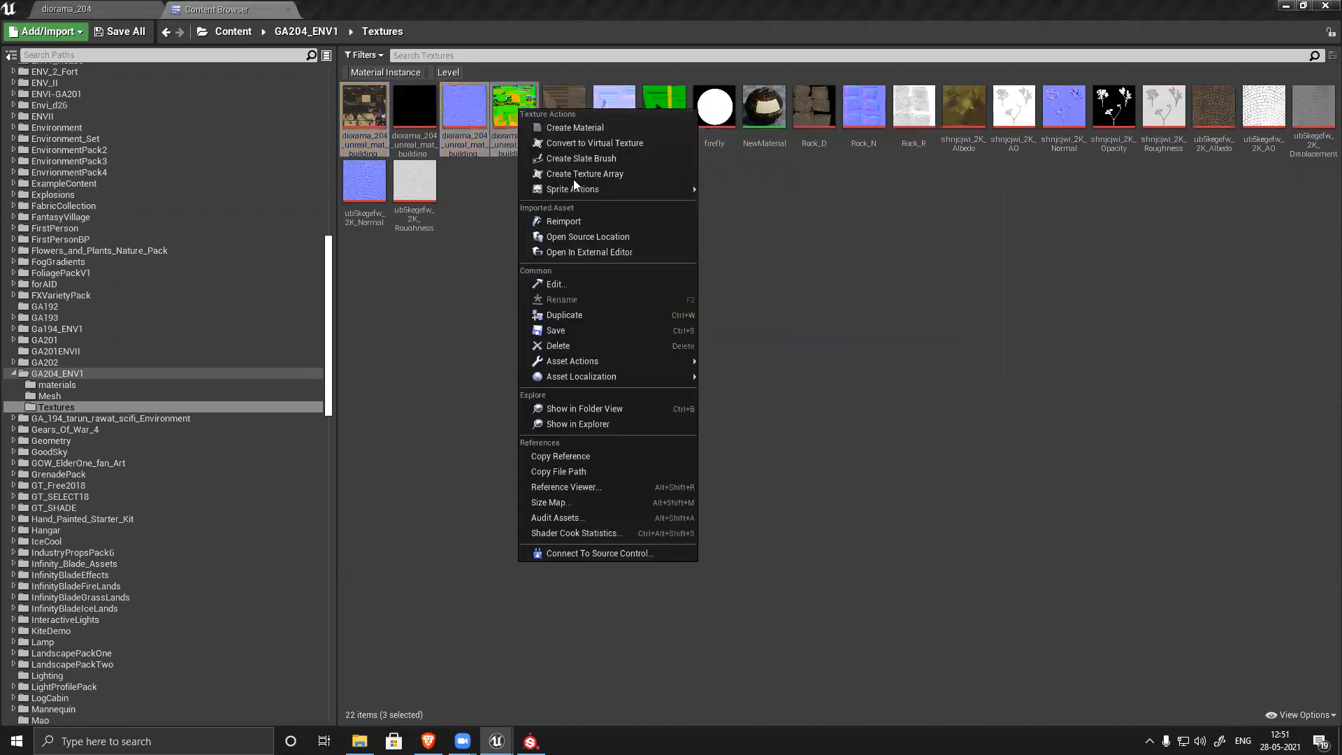
left_click(577, 221)
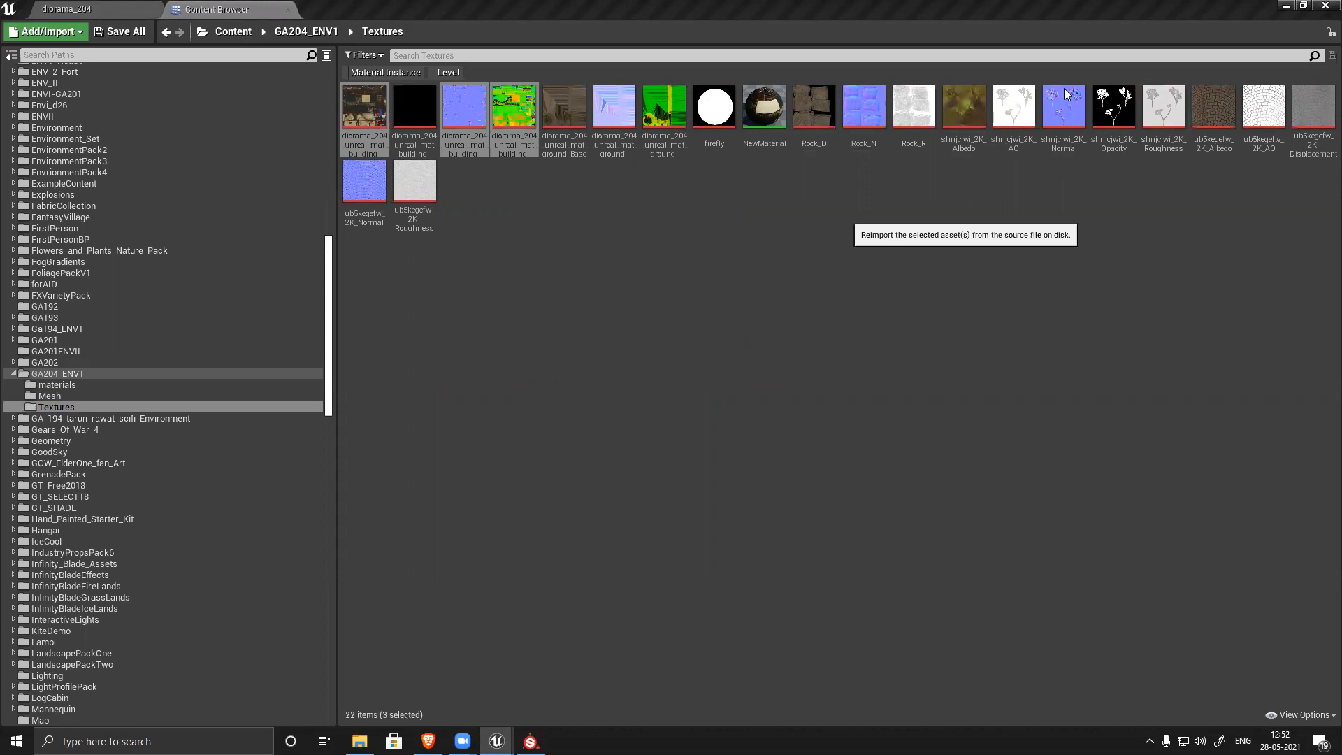
Step: Switch to Substance Painter, close the house project and quit the program
key("alt+Tab")
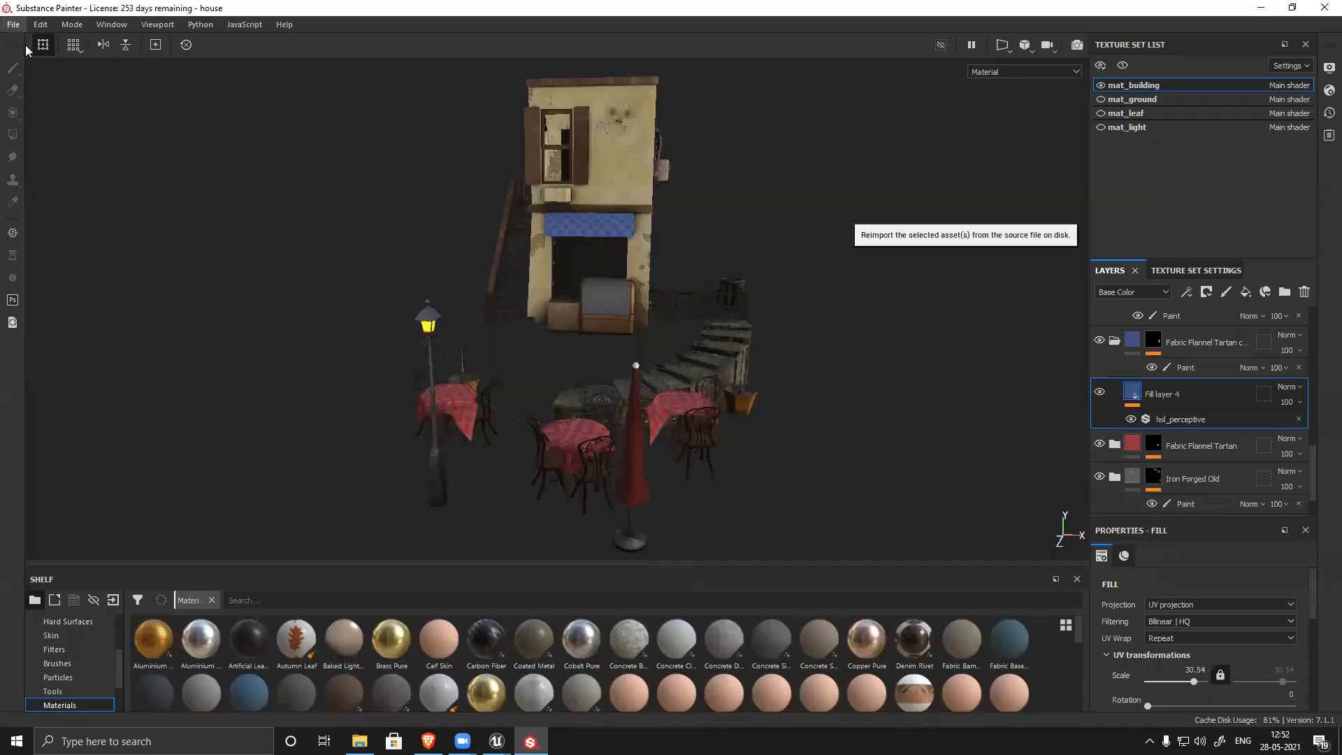
left_click(44, 133)
left_click(1323, 8)
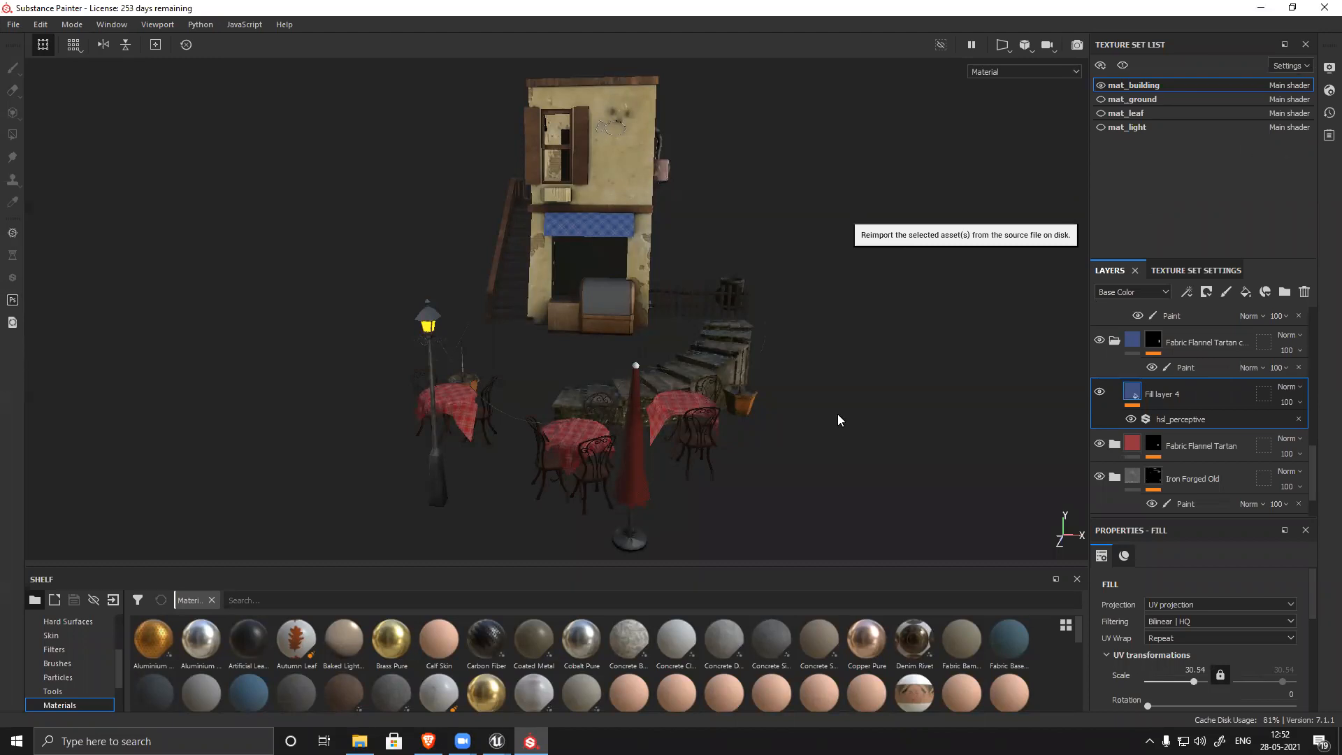
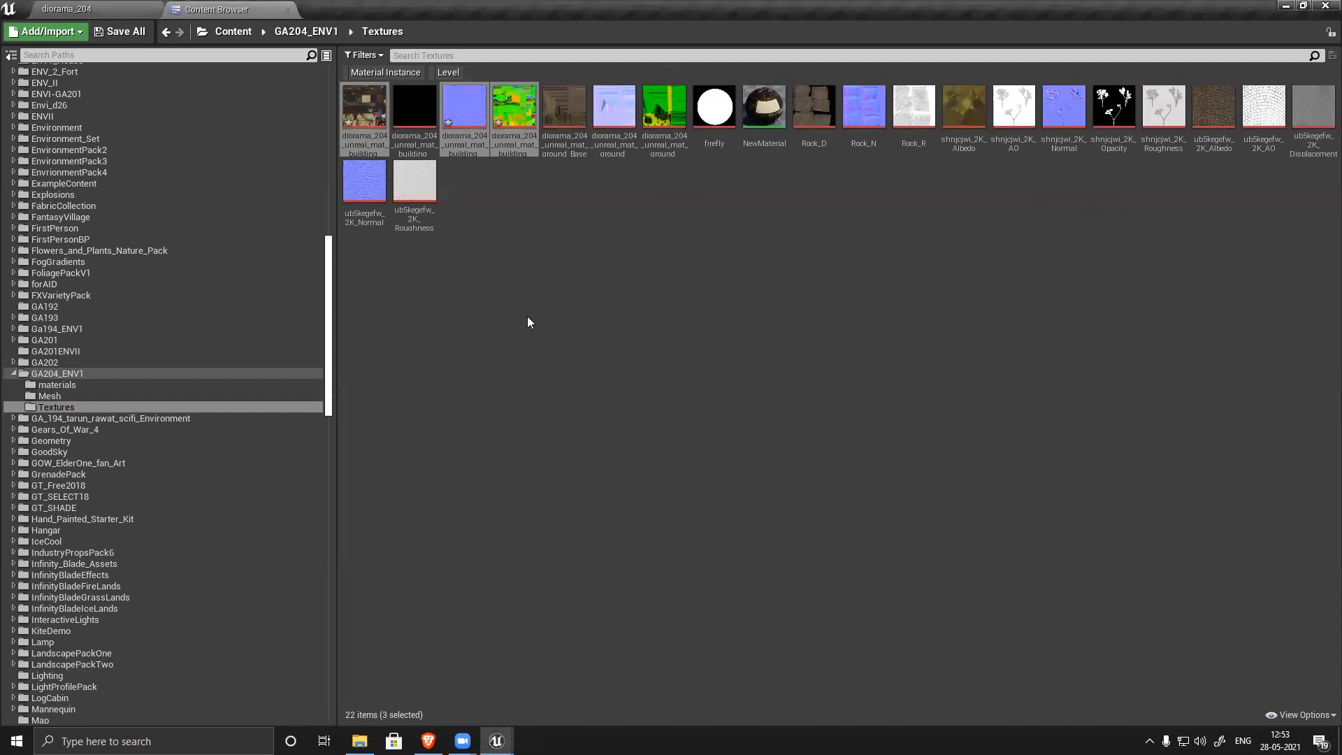
Step: Save all modified content in Unreal Editor, including the reimported building textures
left_click(97, 9)
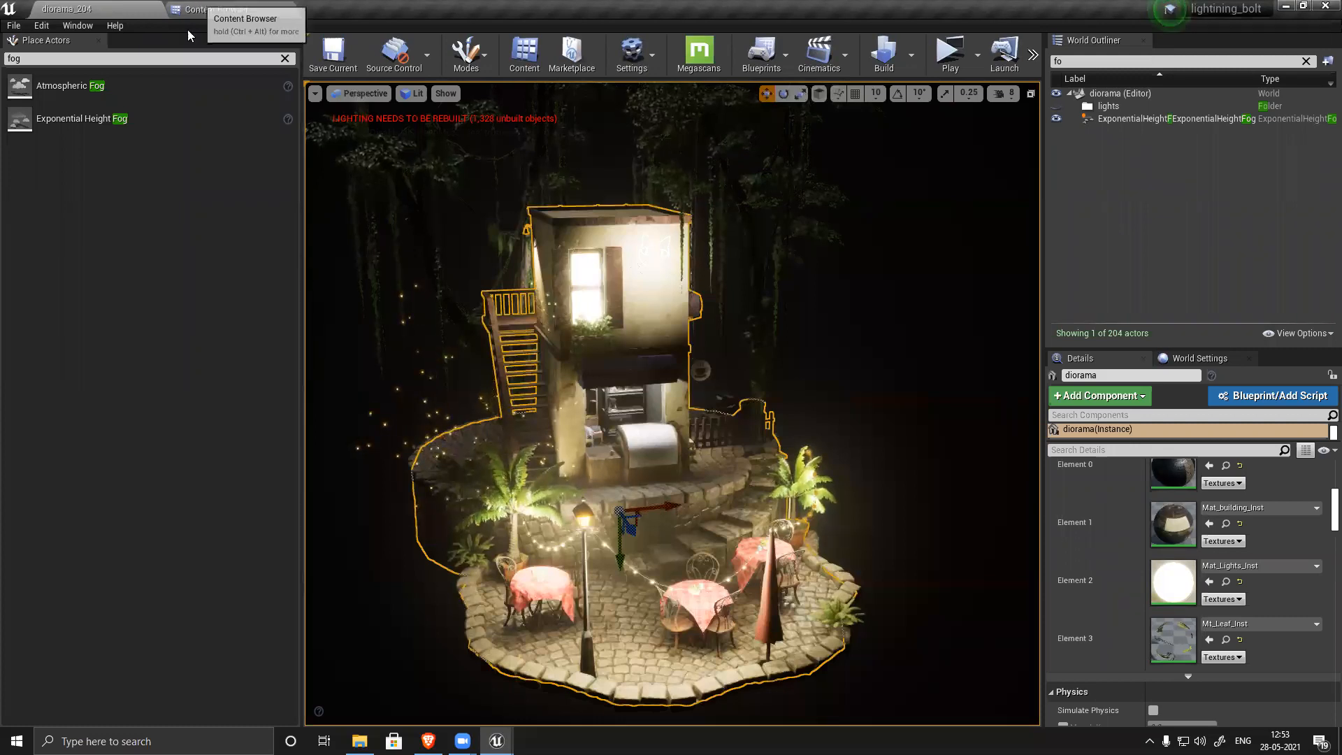
left_click(213, 9)
left_click(119, 31)
left_click(778, 499)
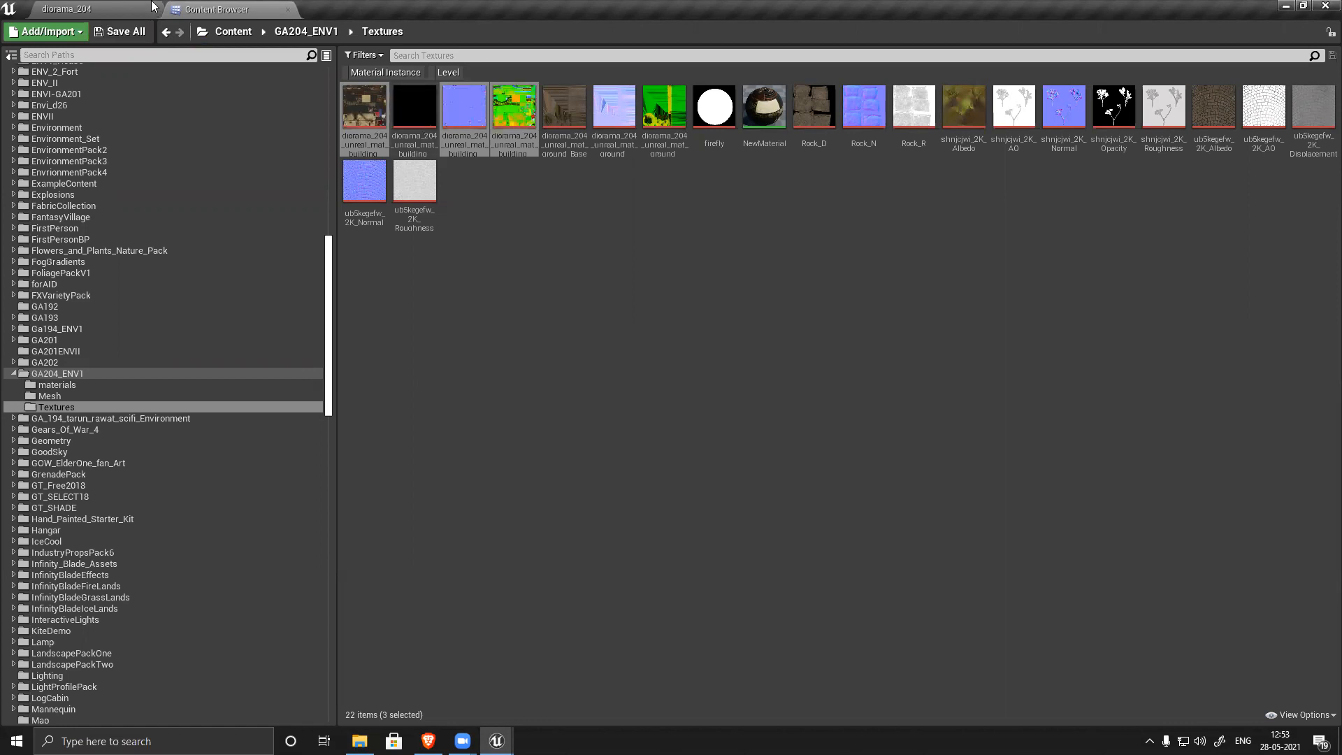
Step: Inspect the red checked tablecloths and chairs up close in the diorama_204 level to check the reimported textures
left_click(122, 8)
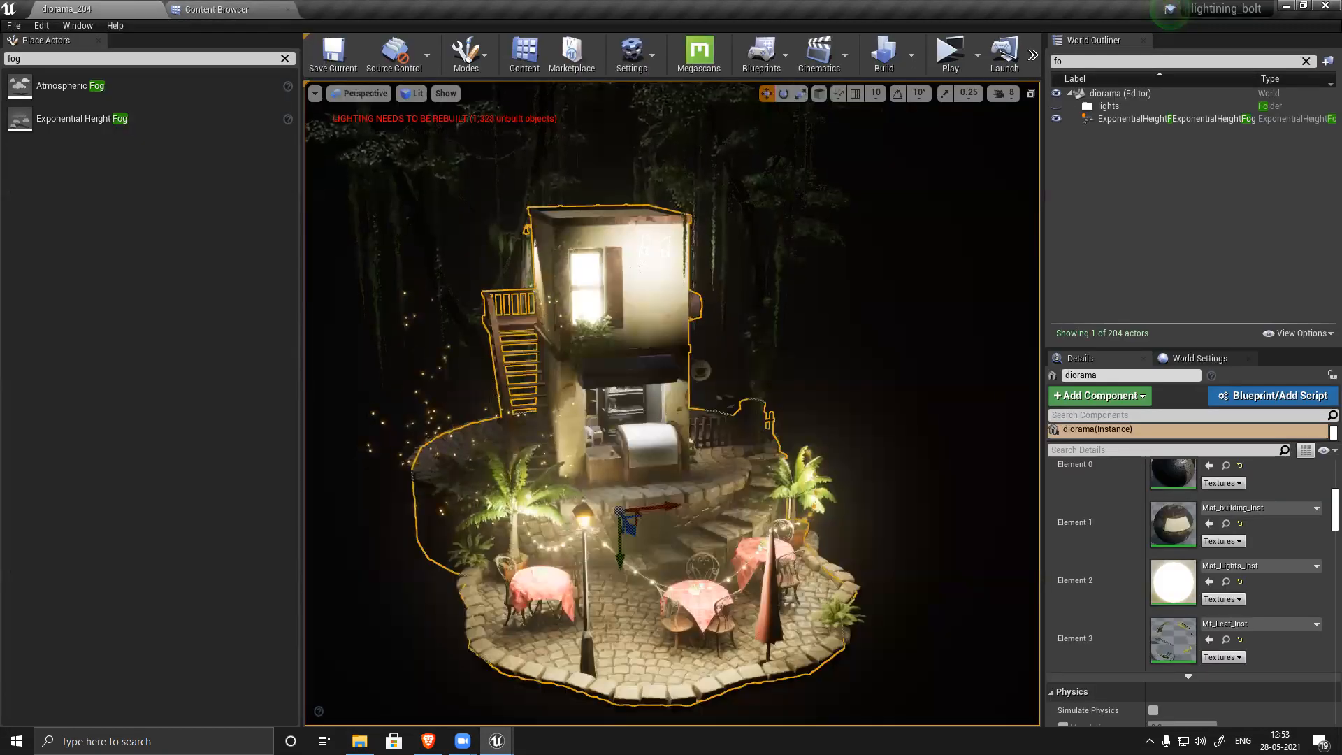
middle_click_drag(672, 403, 615, 630)
left_click_drag(626, 397, 748, 291)
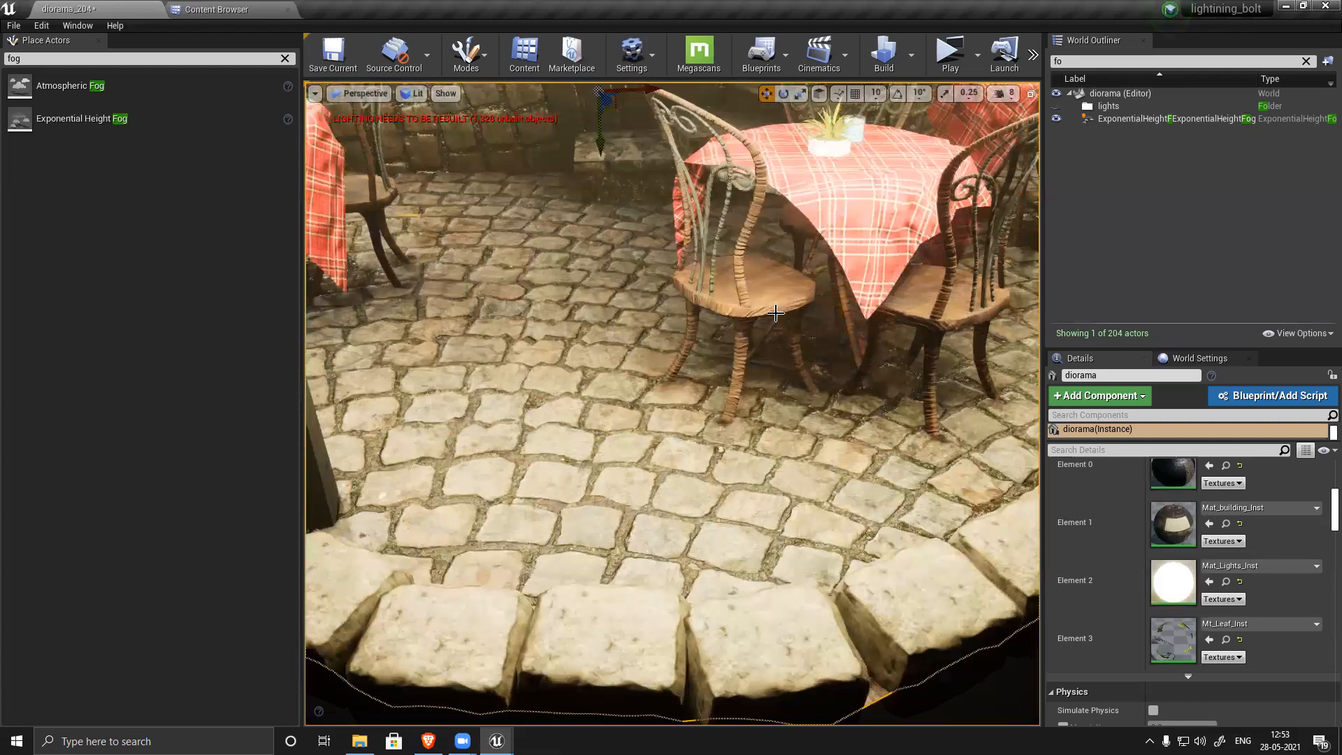
right_click_drag(818, 441, 818, 441)
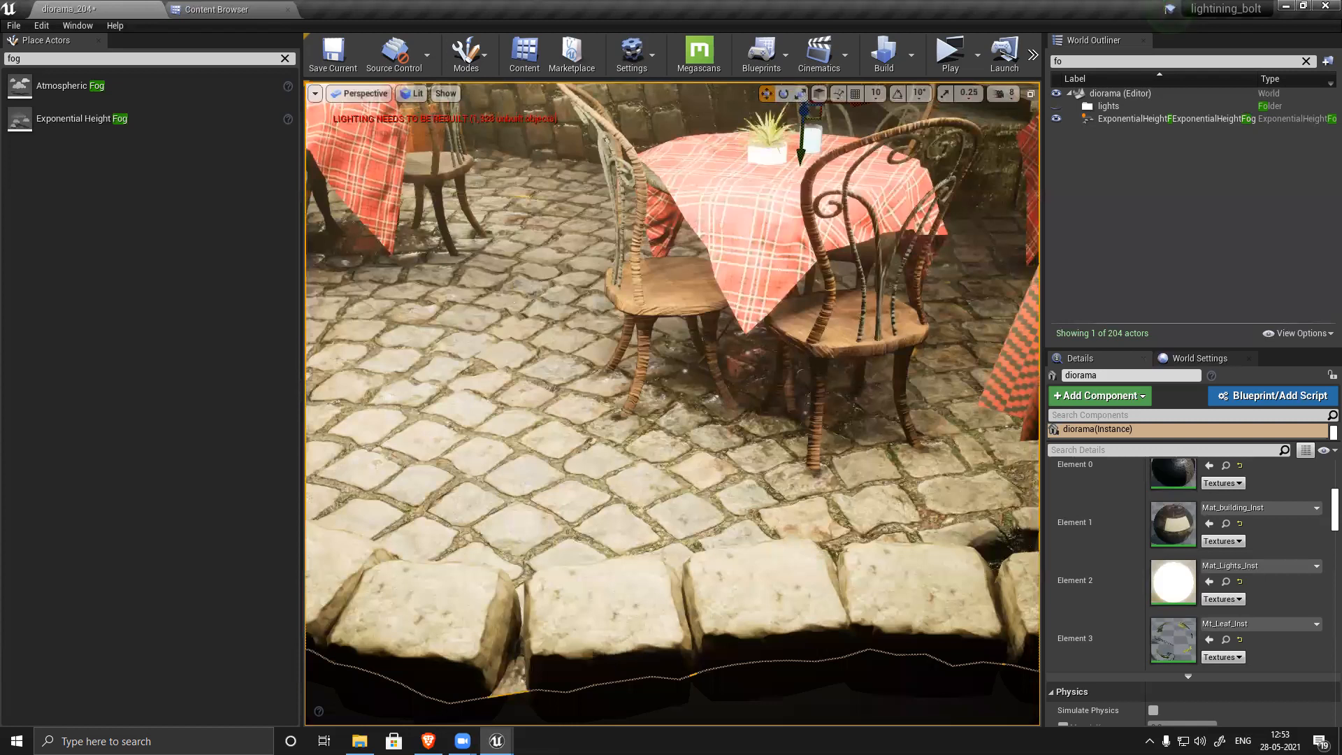
right_click_drag(818, 440, 818, 440)
right_click_drag(557, 398, 600, 398)
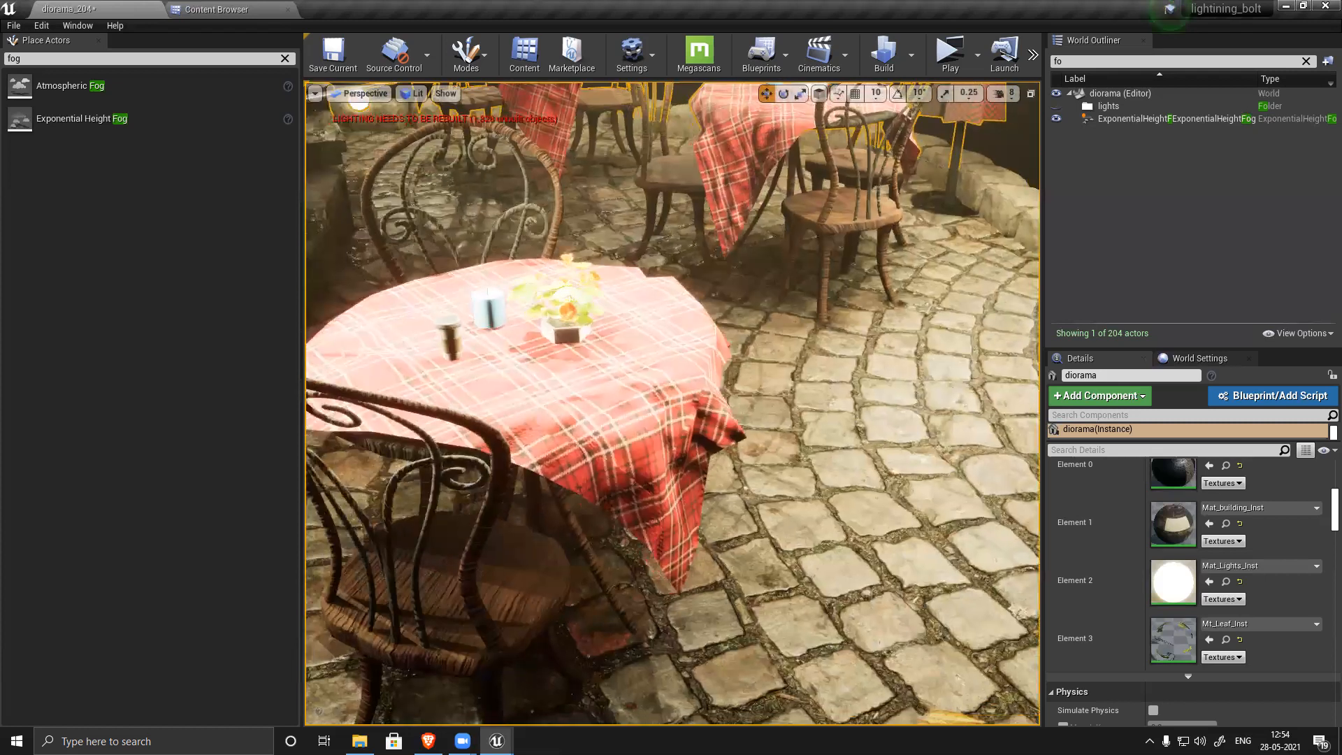
Step: Examine the café building's awning, plaster walls, counter and interior up close from several angles to check the reimported textures
scroll(709, 513, "down", 4)
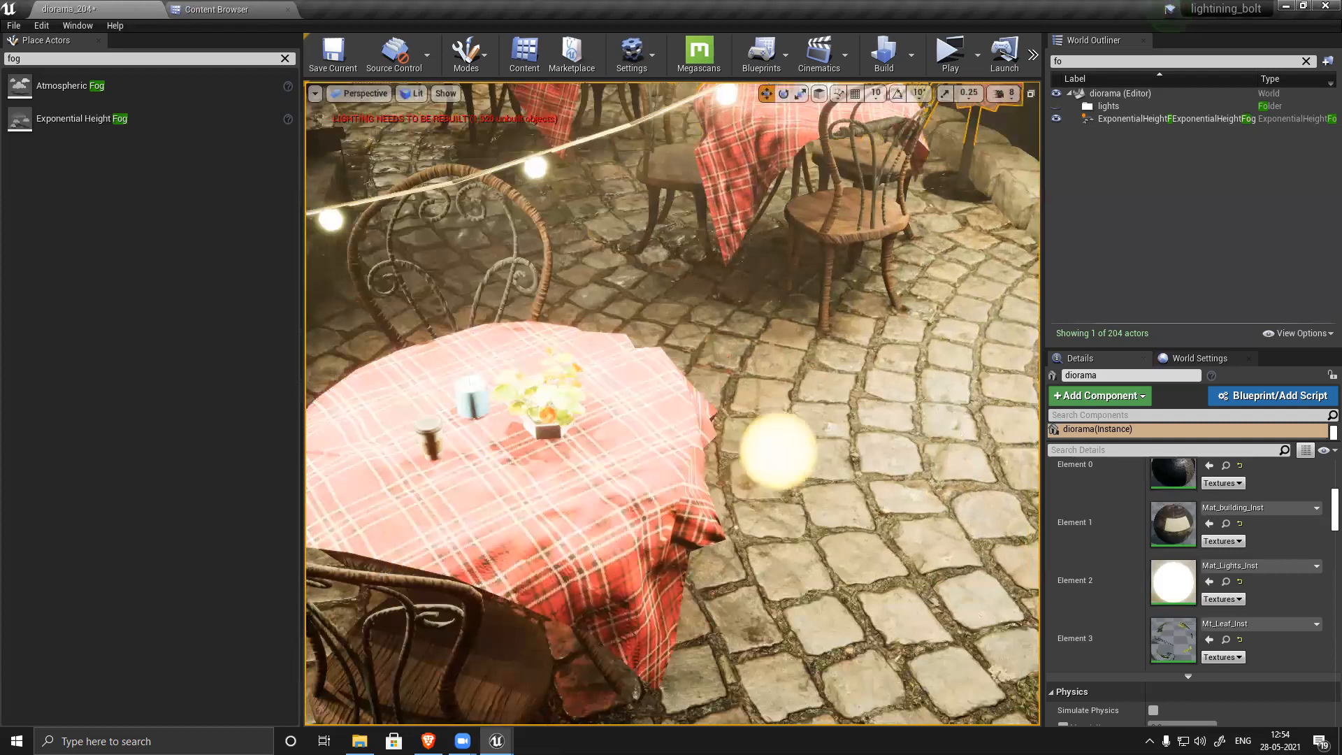
key("f")
left_click_drag(671, 378, 584, 436, "alt")
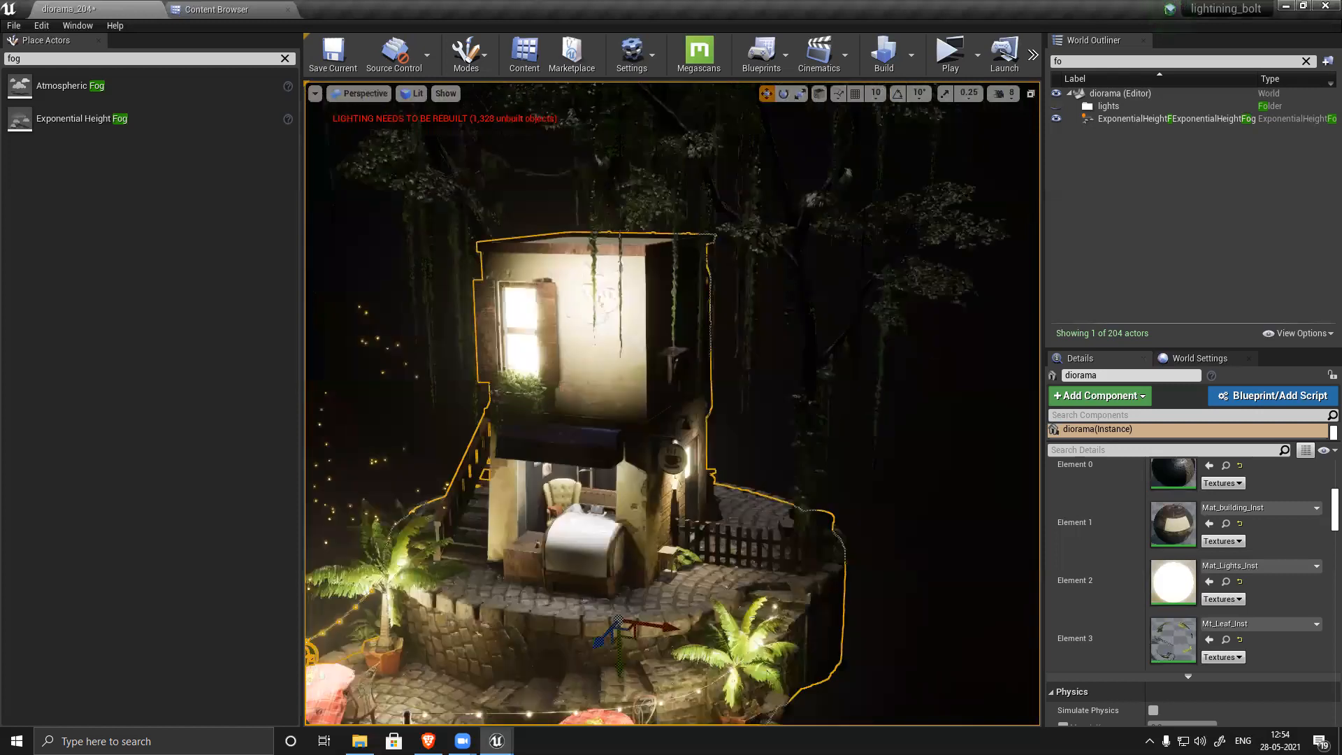
right_click_drag(581, 437, 608, 419, "alt")
left_click_drag(561, 443, 587, 441, "alt")
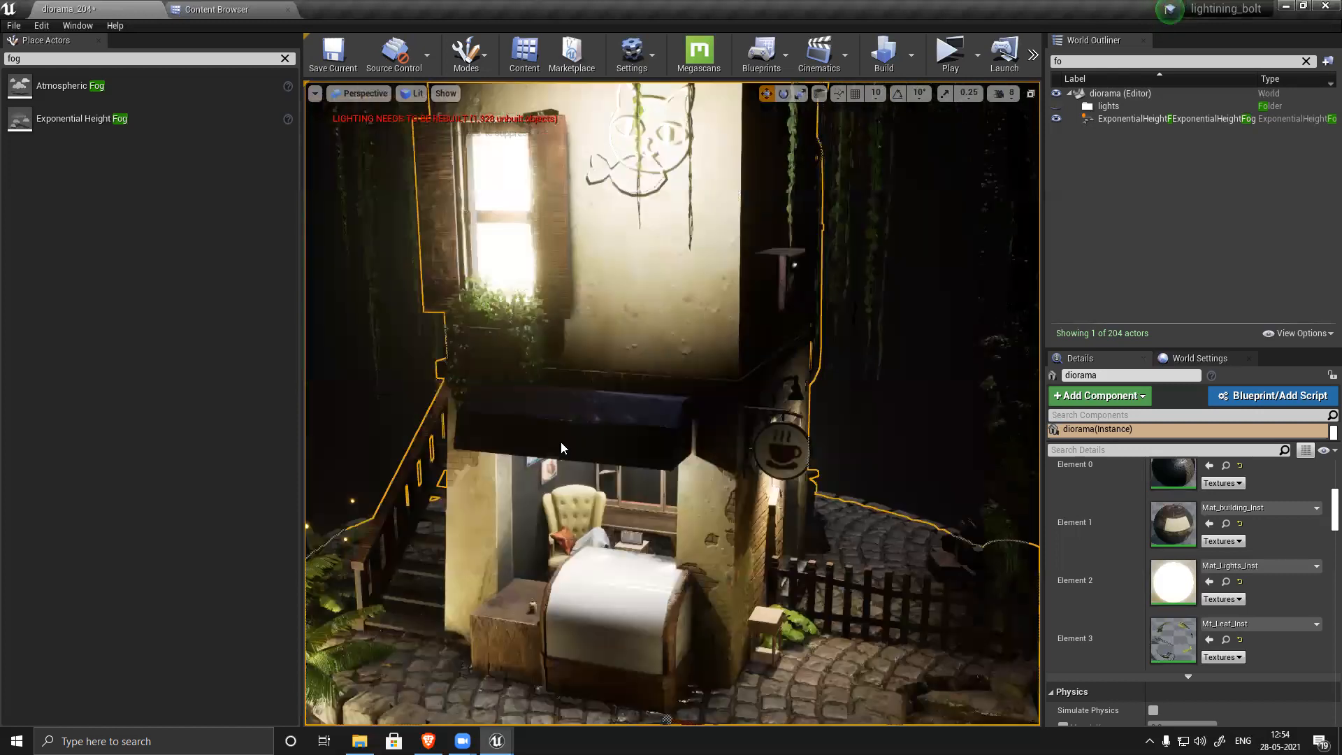
scroll(639, 405, "up", 5)
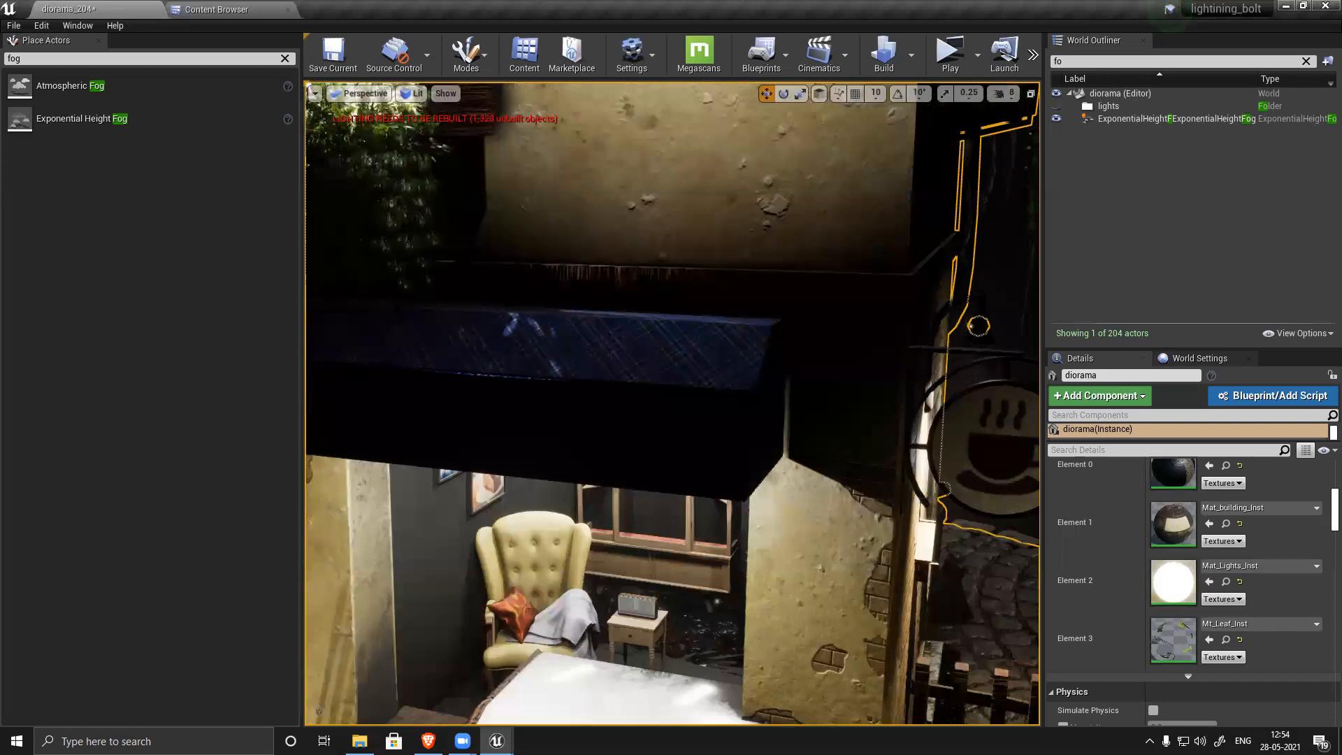
key("f")
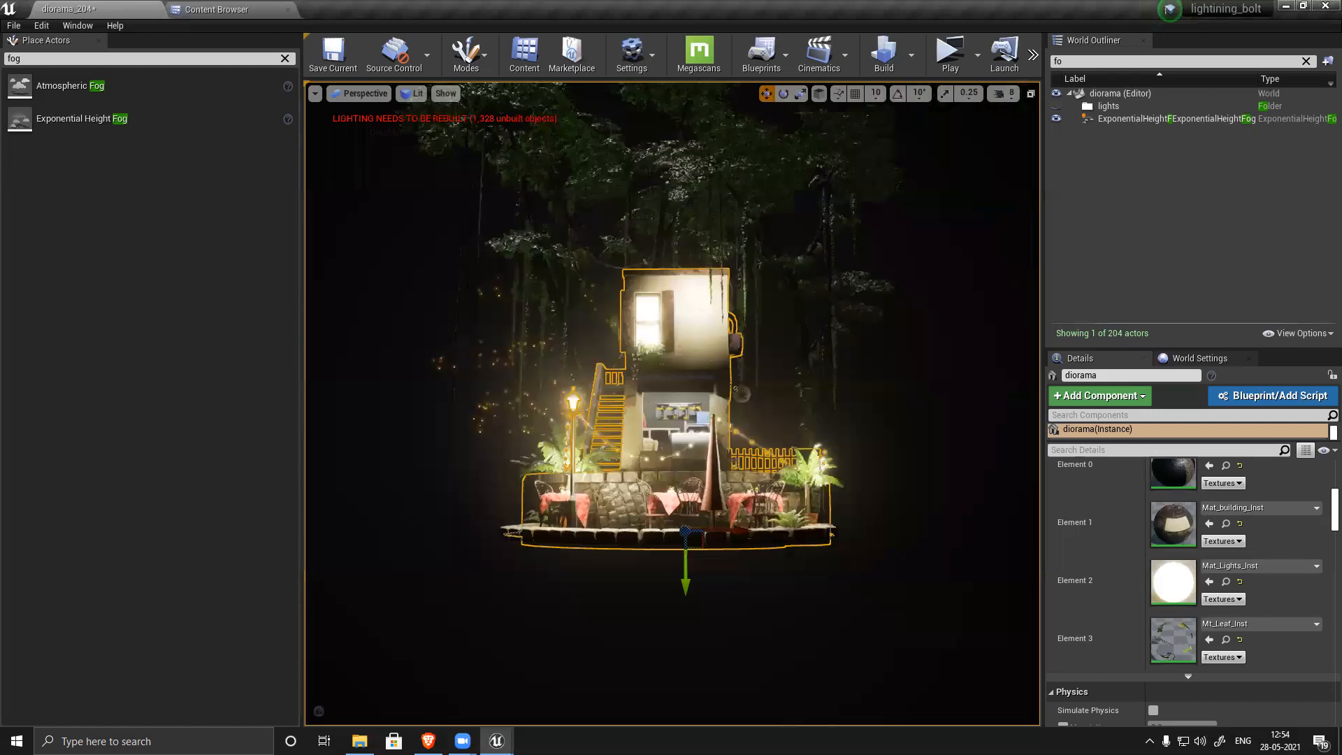
scroll(672, 404, "up", 5)
scroll(624, 403, "up", 3)
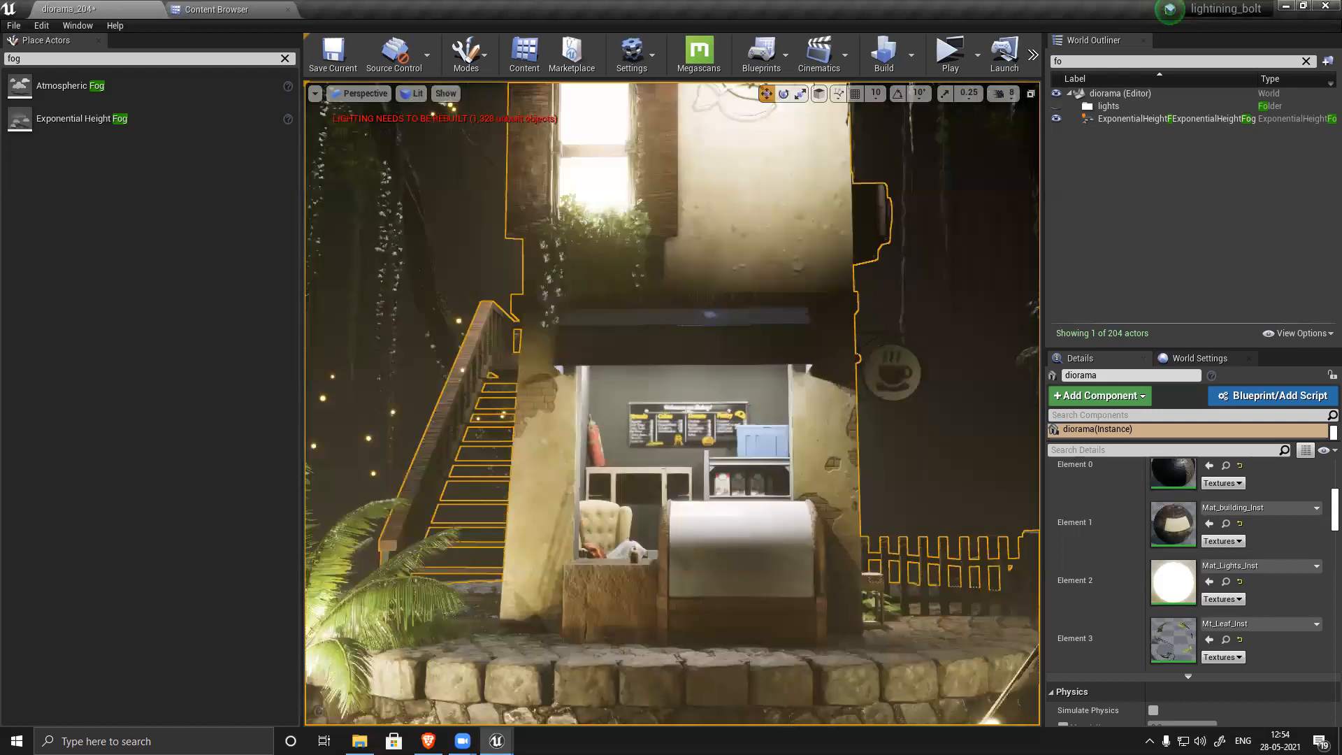
left_click_drag(623, 403, 1035, 404, "alt")
left_click_drag(661, 348, 727, 348, "alt")
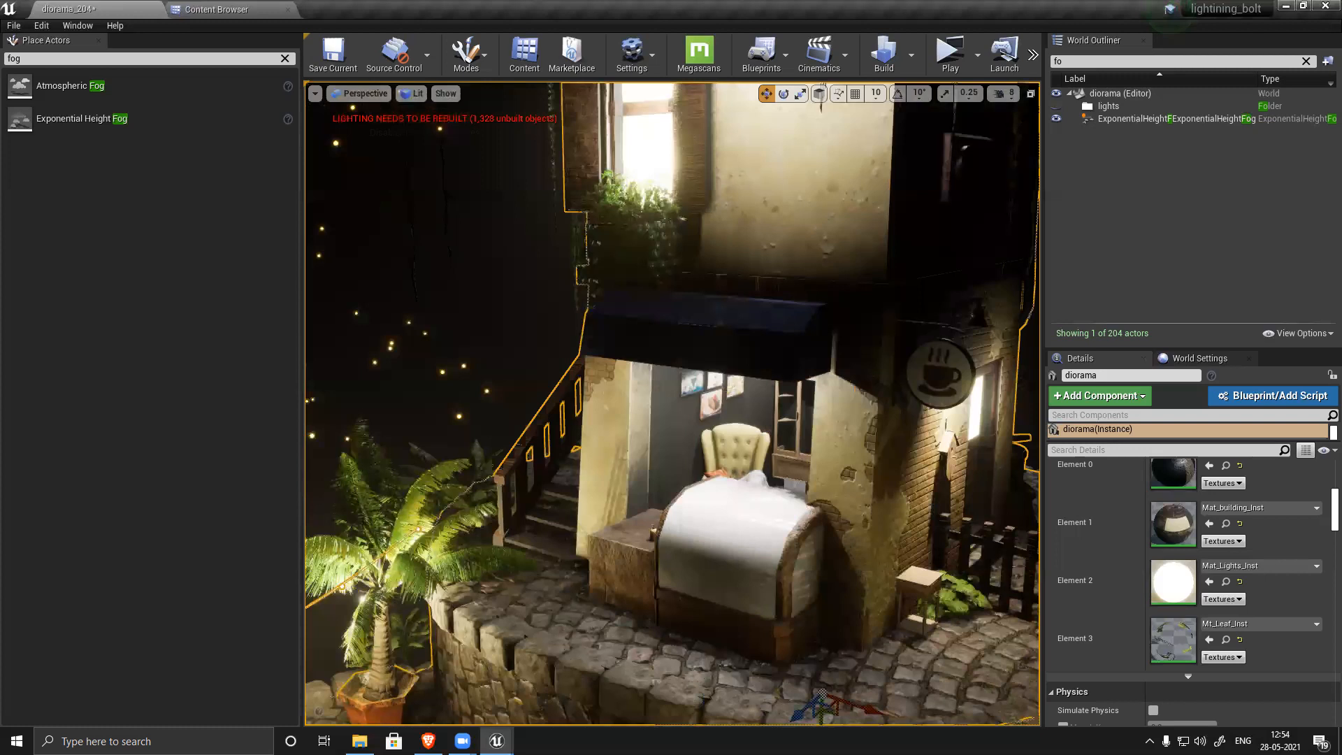
scroll(659, 347, "up", 2)
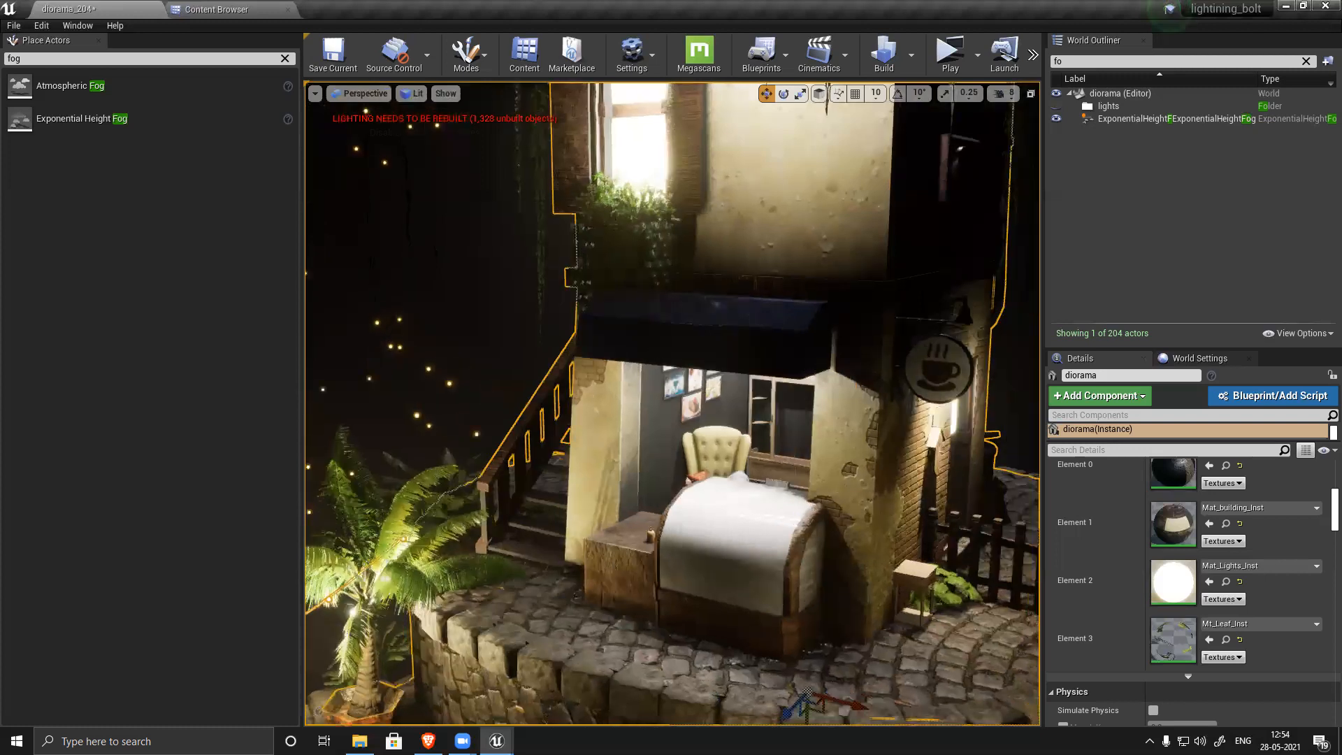
Step: Examine the upper facade with its cat emblem and shuttered window, the cobbled terrace around the lamp post, and the whole diorama
key("f")
left_click_drag(672, 405, 629, 405, "alt")
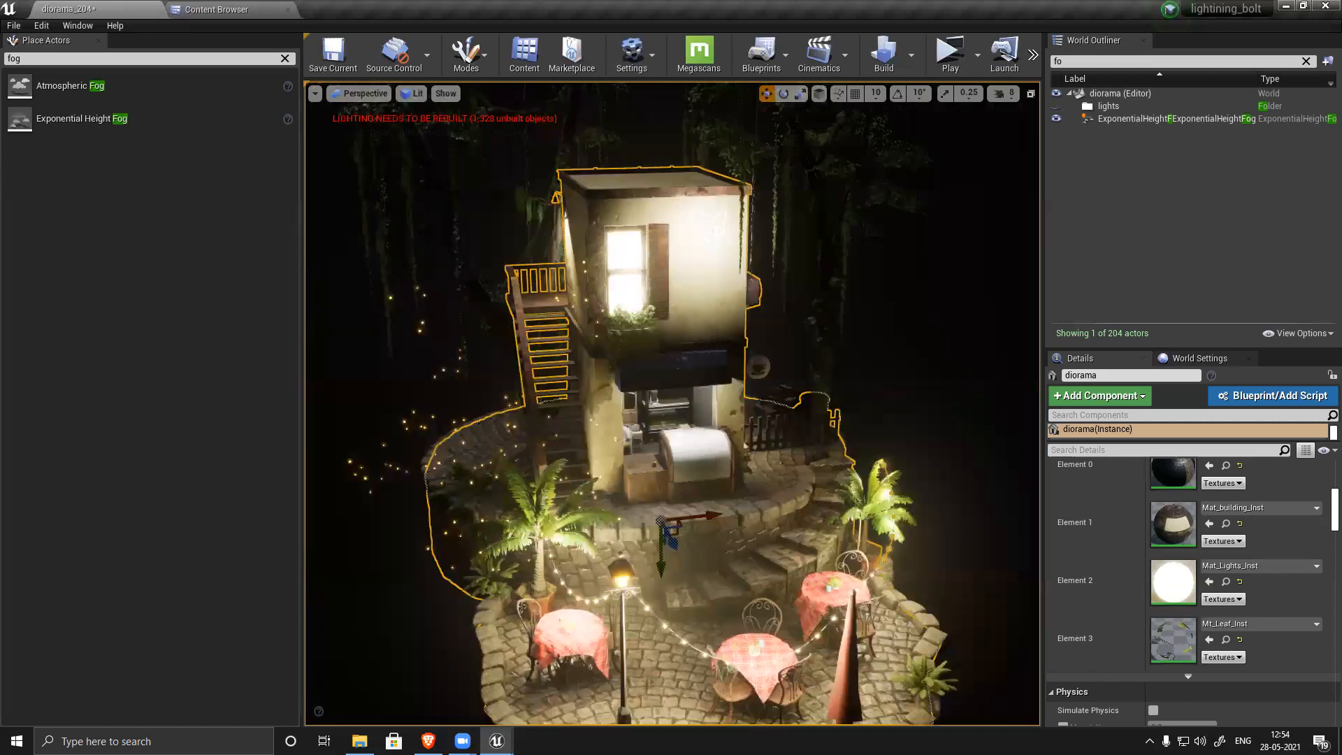
scroll(653, 289, "up", 5)
left_click_drag(652, 300, 628, 169, "alt")
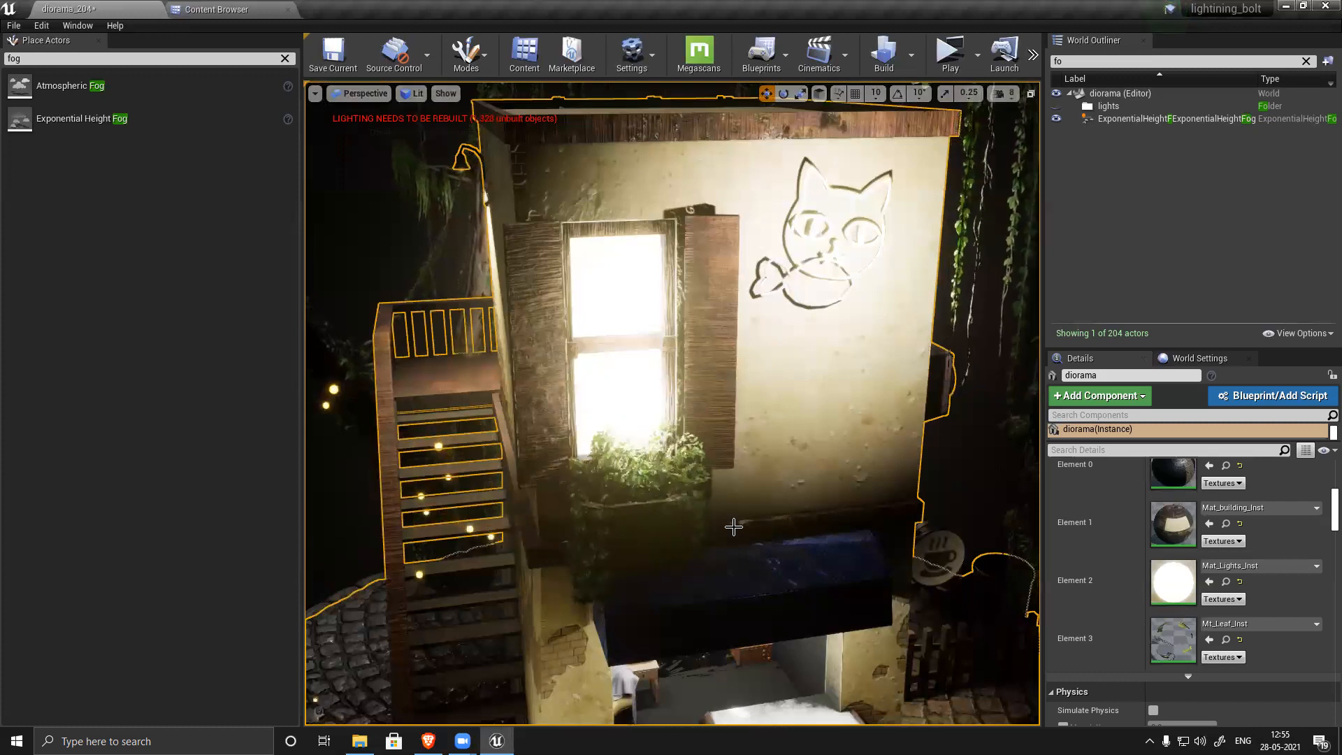
right_click_drag(671, 391, 794, 568)
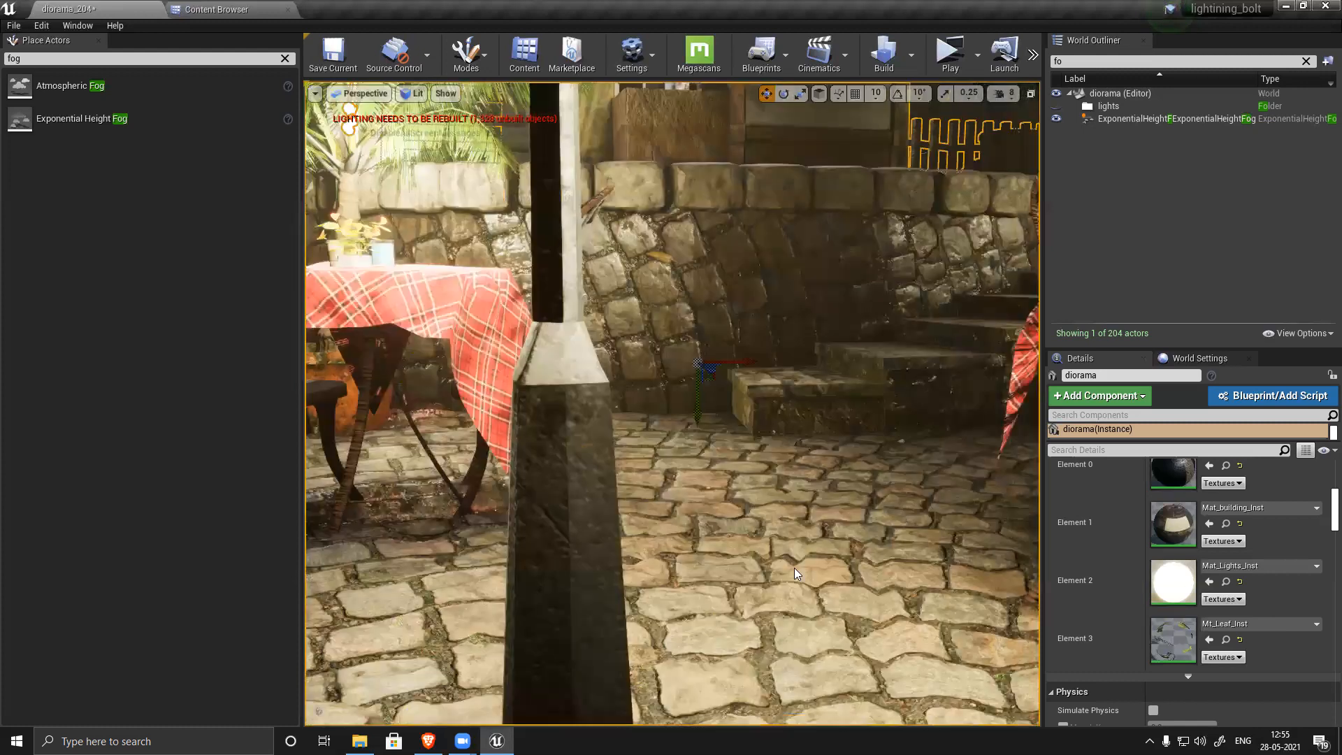
key("f")
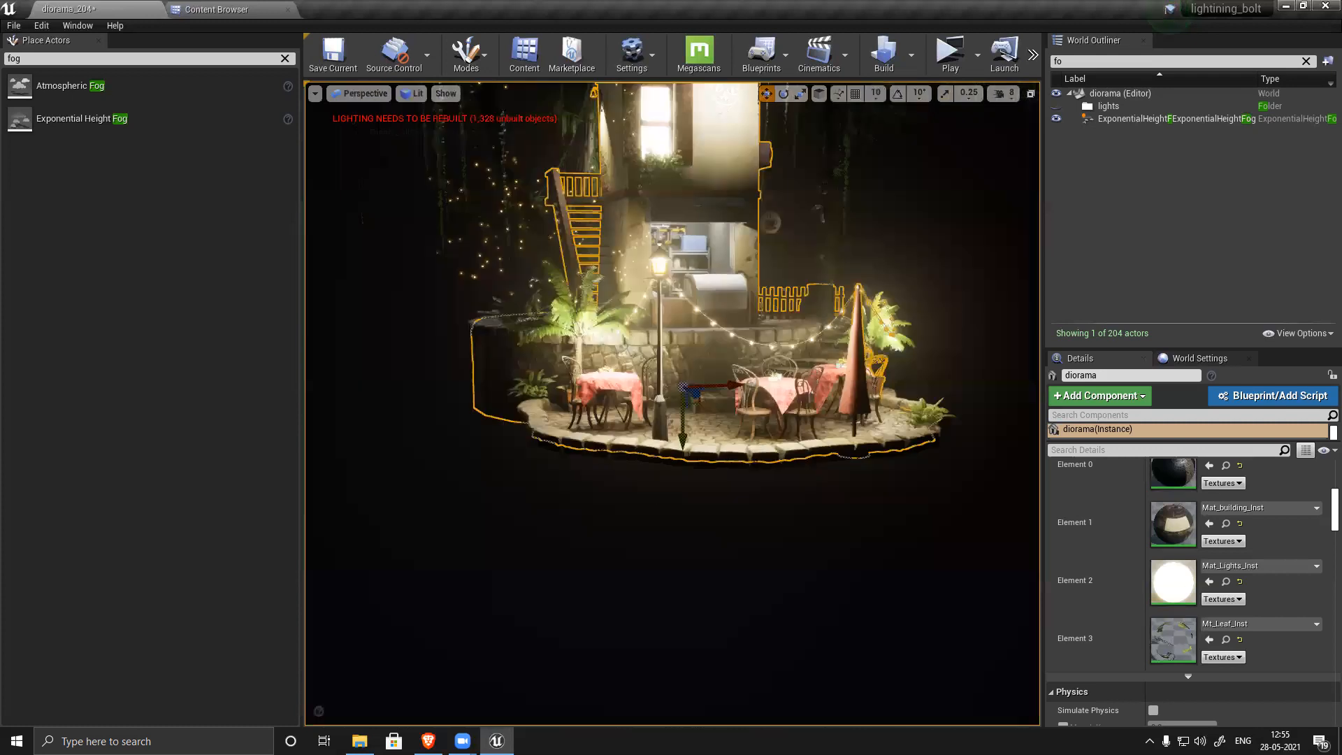
left_click_drag(671, 391, 706, 391, "alt")
left_click_drag(651, 517, 744, 480, "alt")
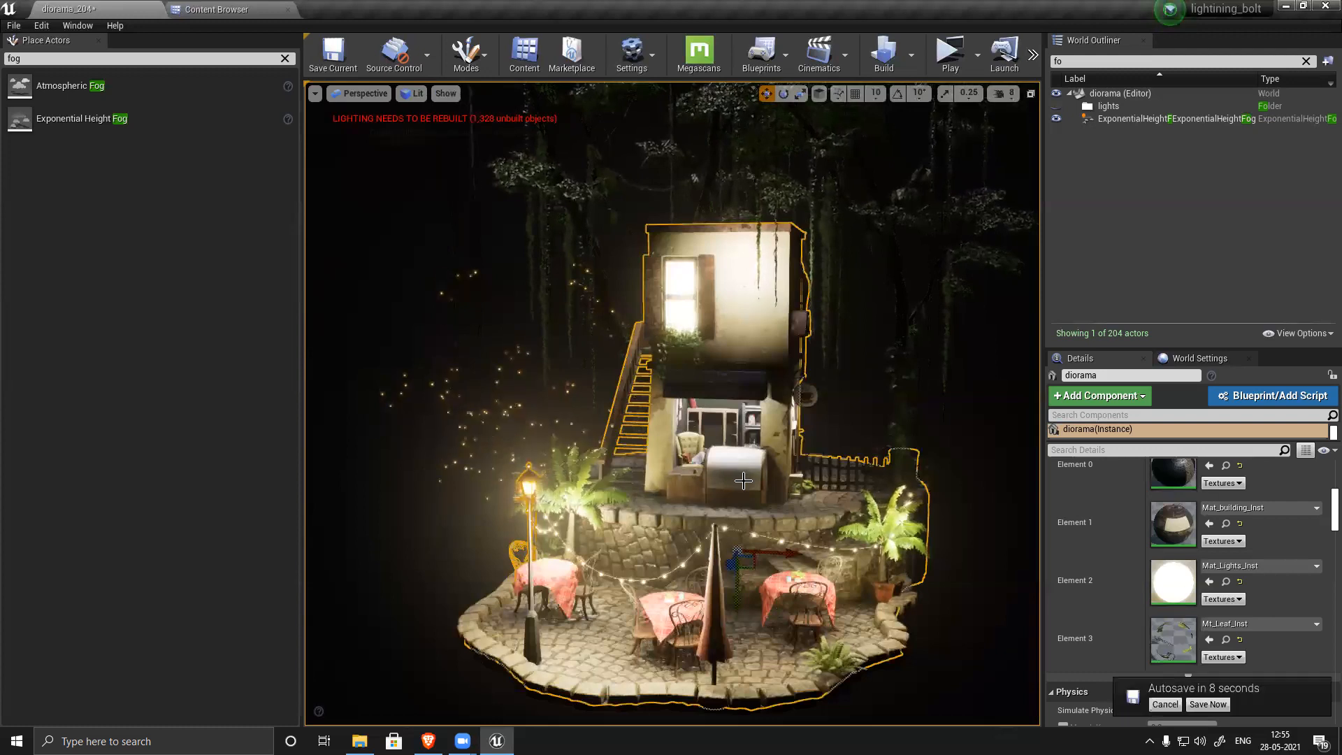
Step: Run the pending autosave immediately and bring up the open Zoom meeting windows
left_click(1206, 705)
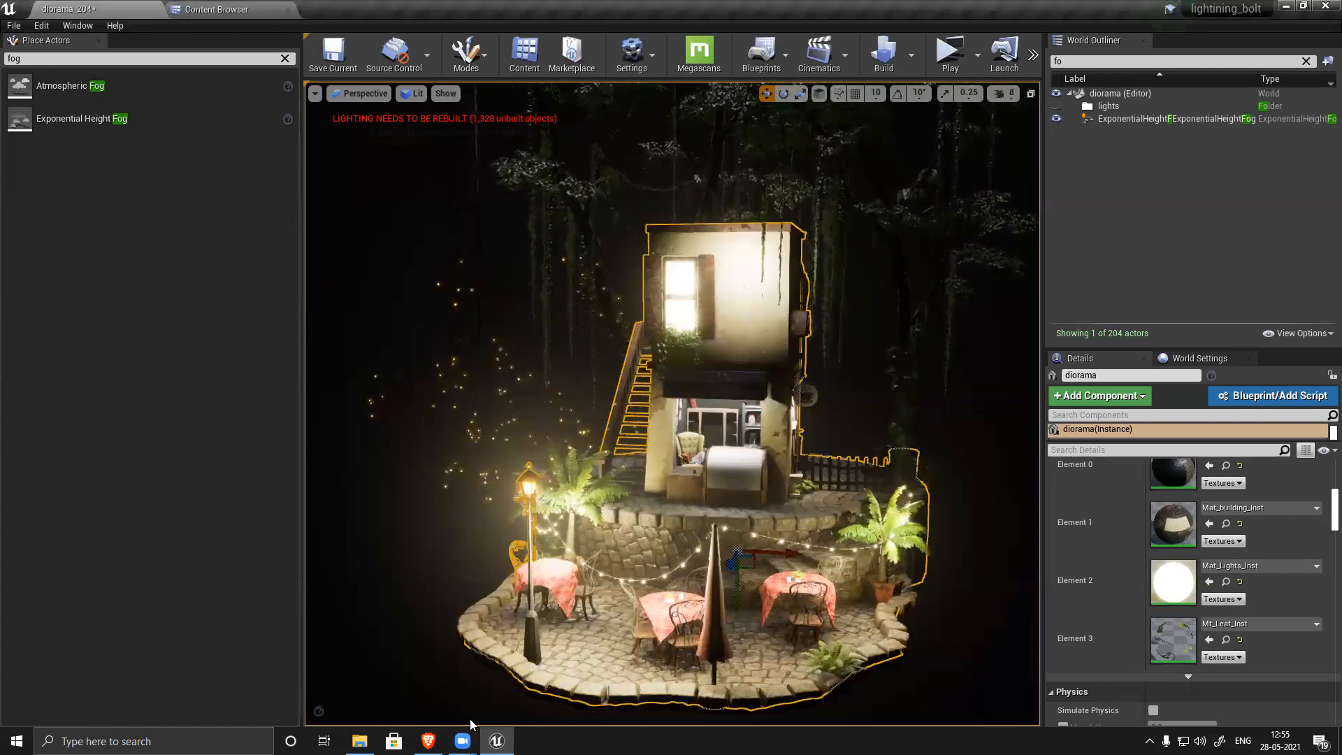
left_click(462, 741)
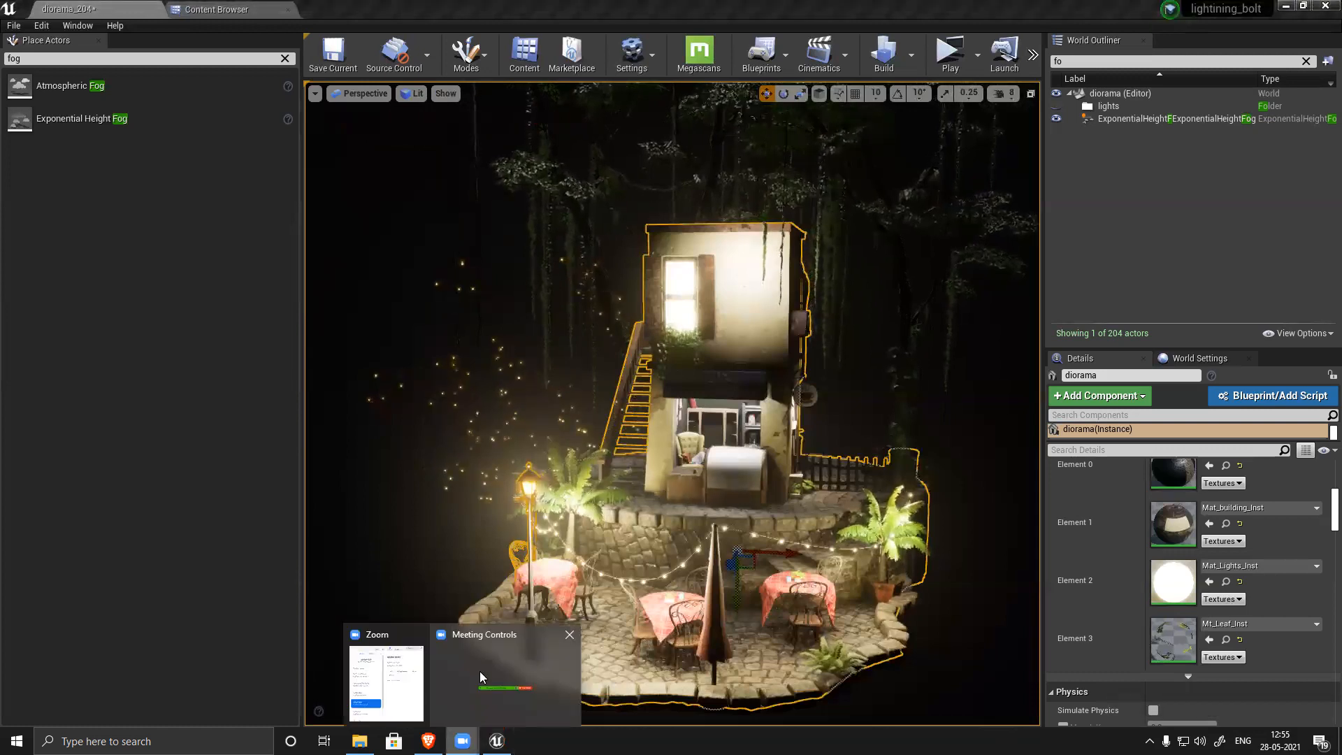